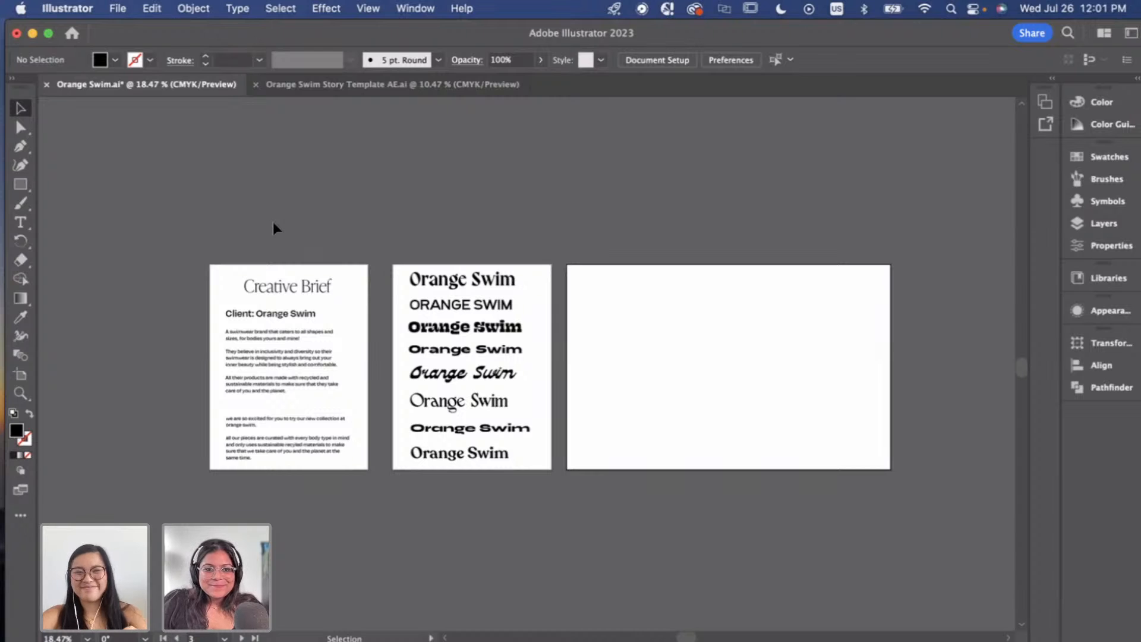
Copy the Syne ExtraBold "Orange Swim" wordmark from the font list to the upper part of the blank artboard.
scroll(273, 222, up, 5)
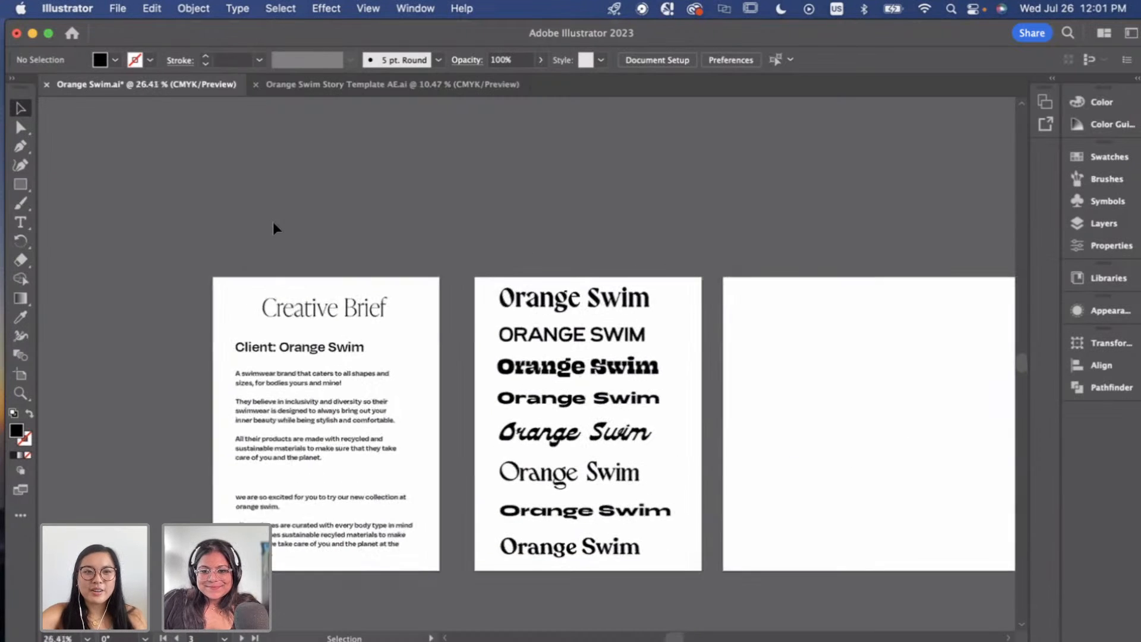
scroll(273, 222, up, 1)
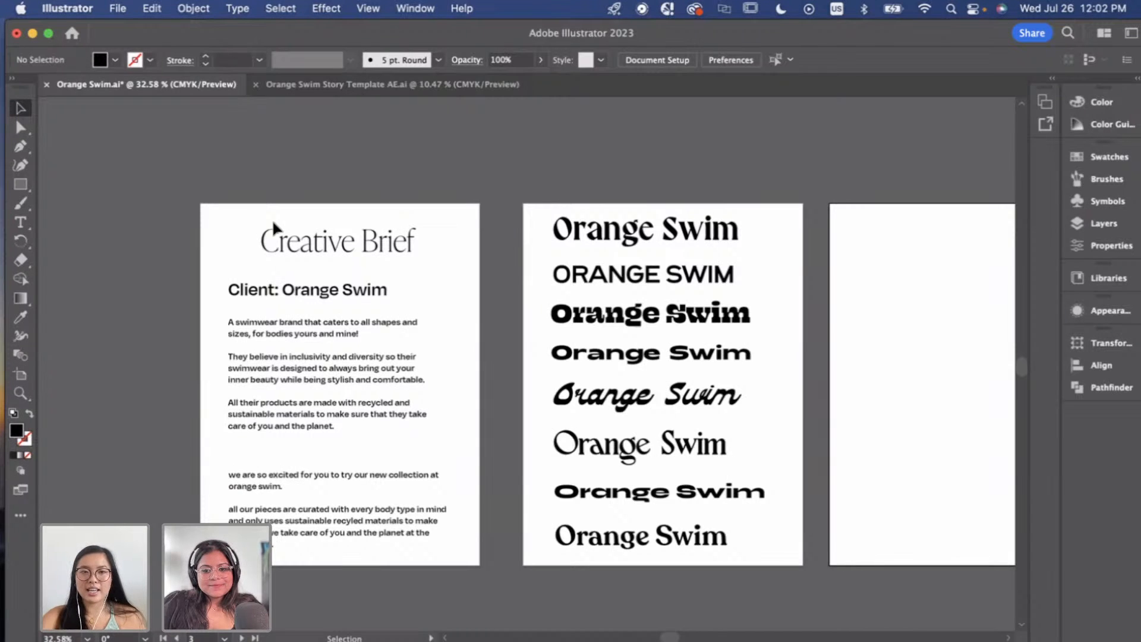
scroll(273, 221, right, 3)
scroll(273, 221, down, 1)
scroll(274, 221, up, 1)
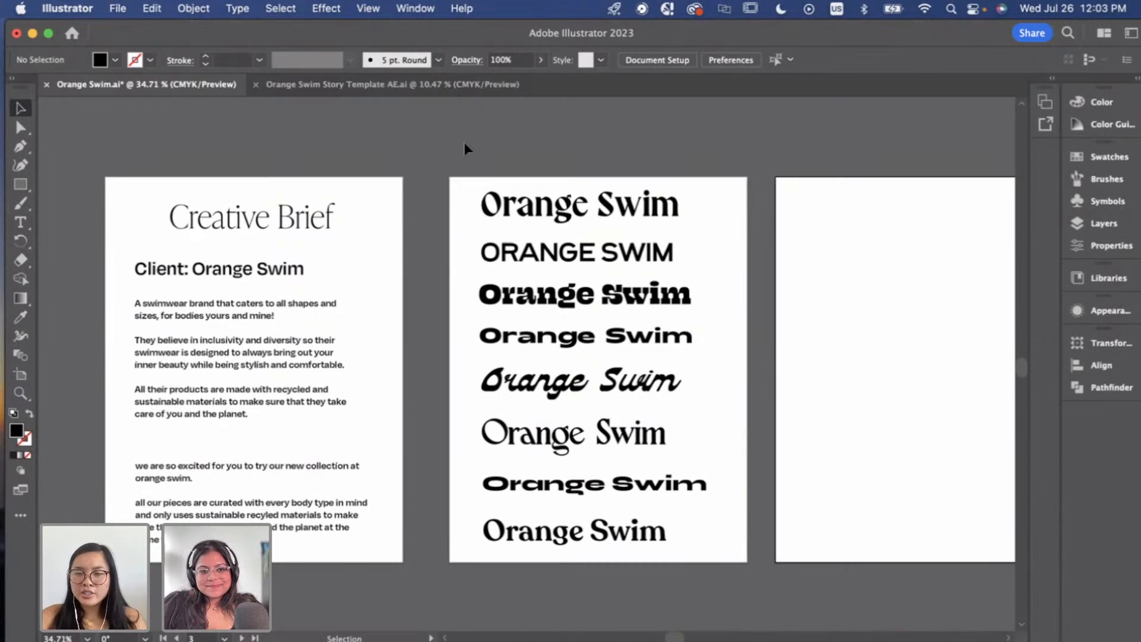
scroll(511, 598, right, 3)
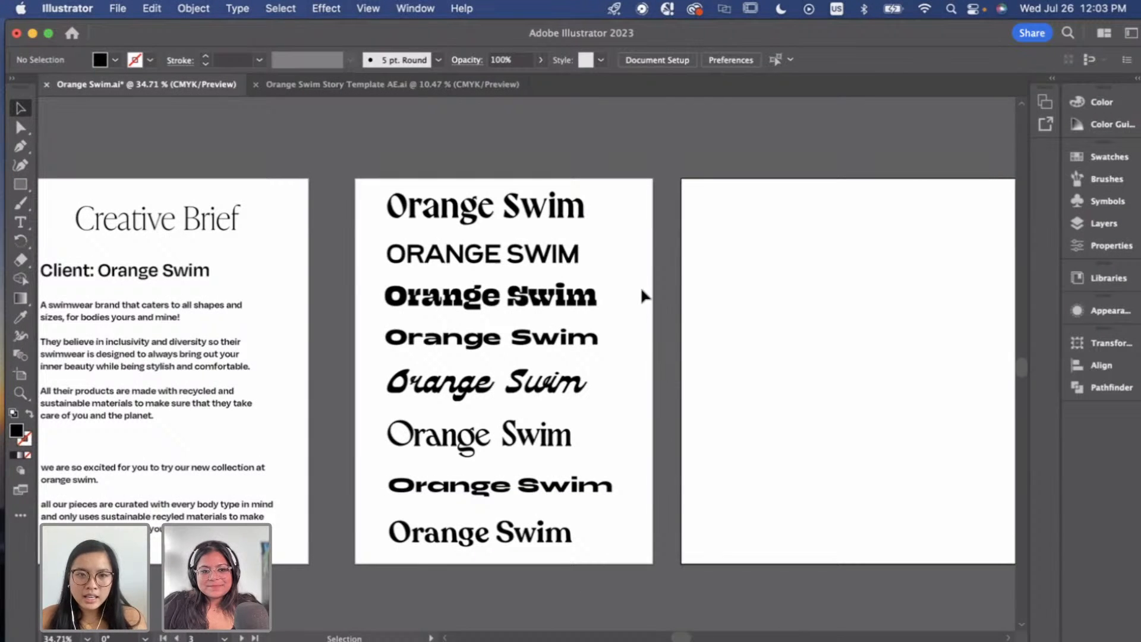
click(594, 486)
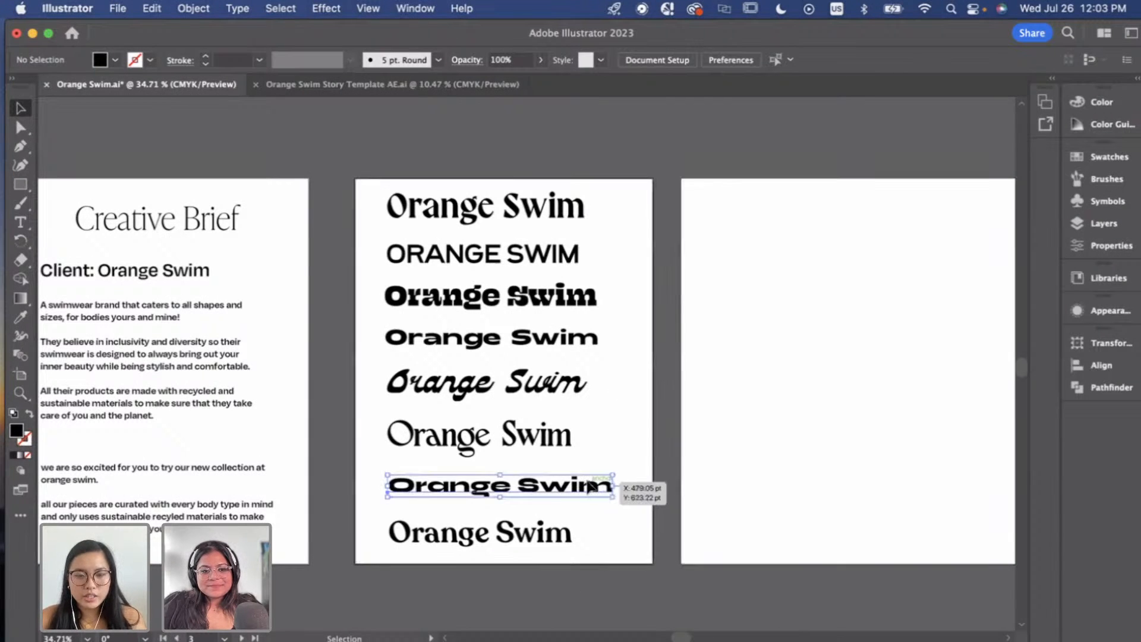
scroll(564, 490, right, 1)
scroll(553, 486, right, 6)
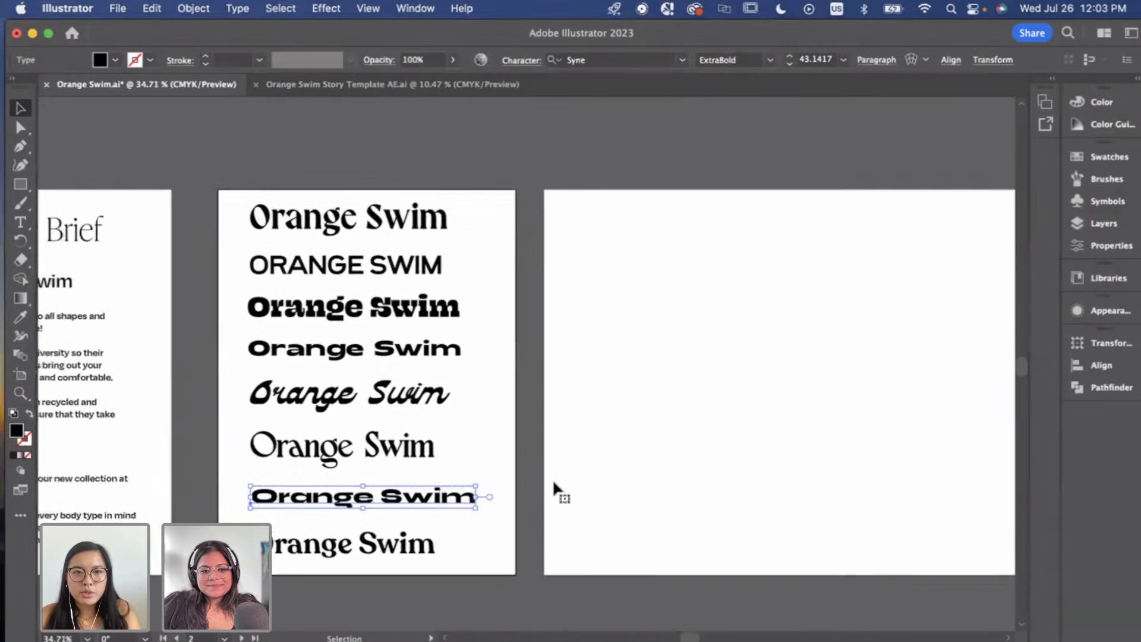
drag(257, 479, 646, 218)
click(636, 335)
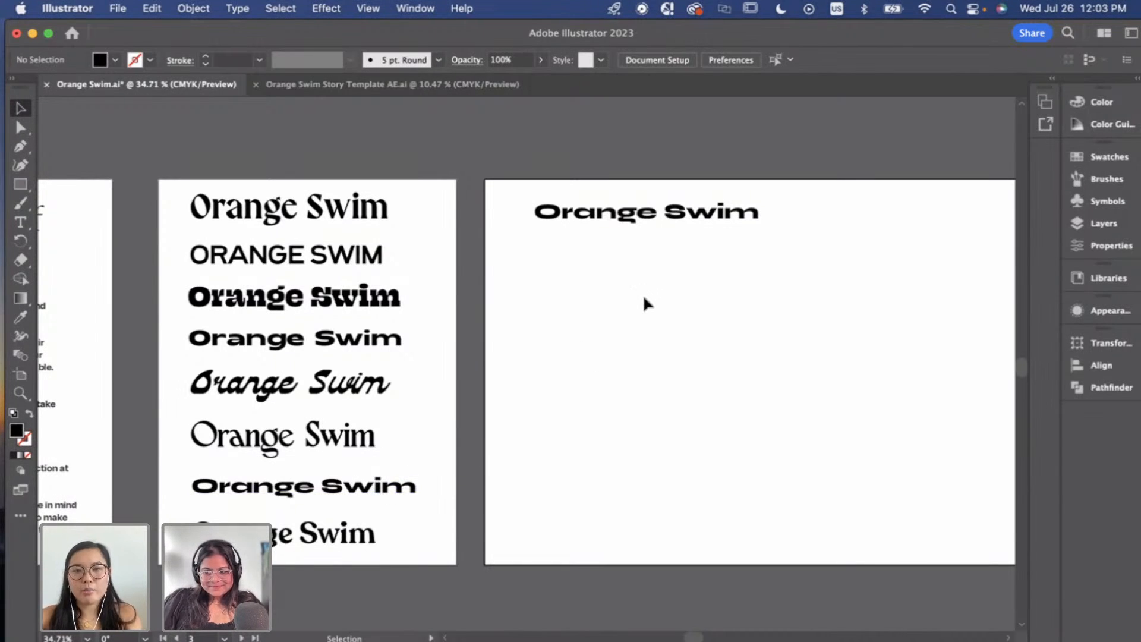
Duplicate the wordmark directly below itself on the new artboard and set the copy in all caps.
scroll(643, 297, right, 2)
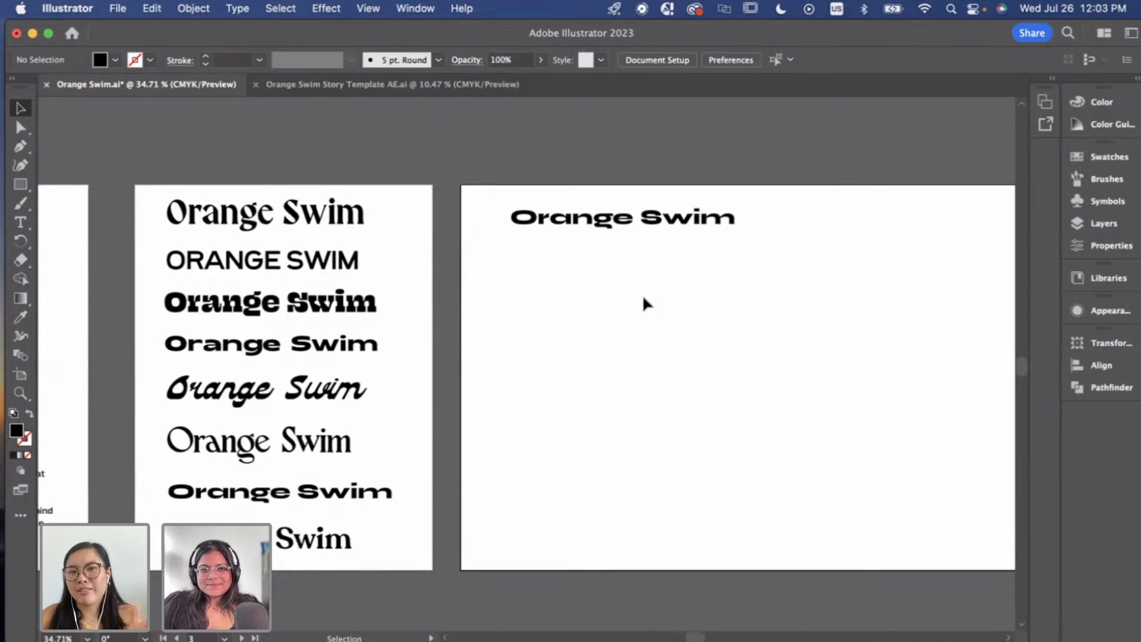
scroll(642, 294, right, 5)
click(603, 219)
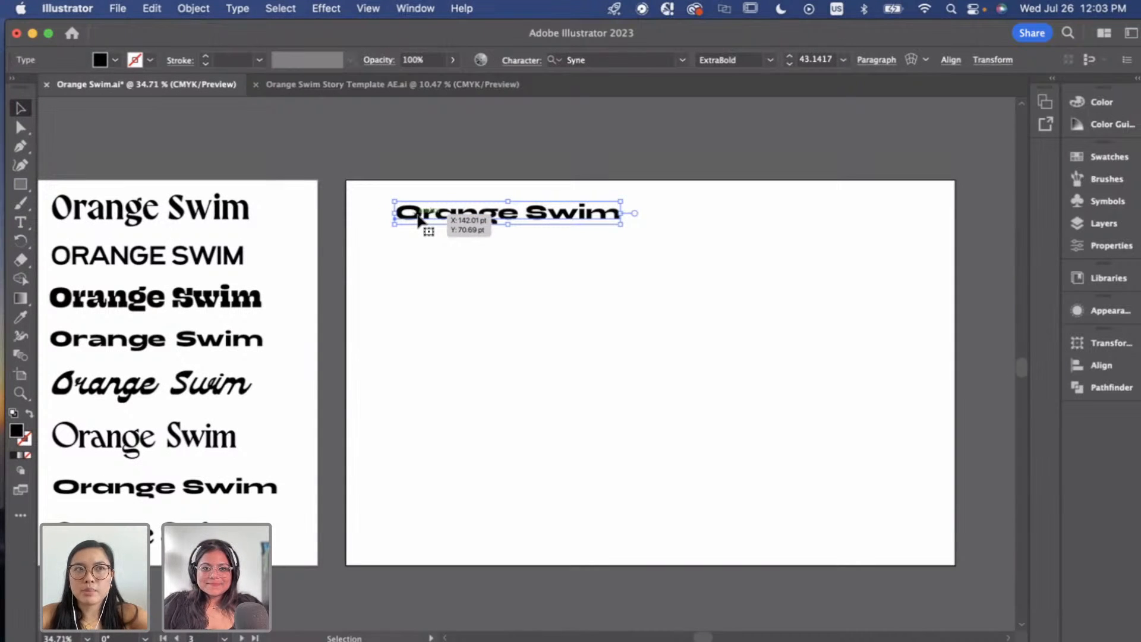
drag(418, 220, 418, 265)
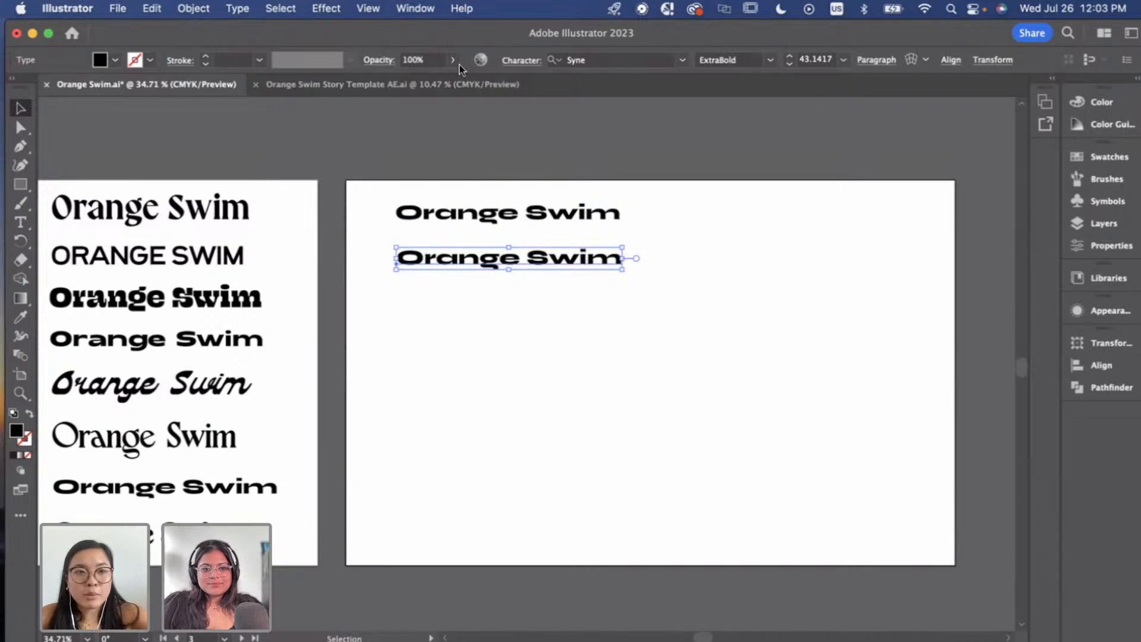
click(1110, 243)
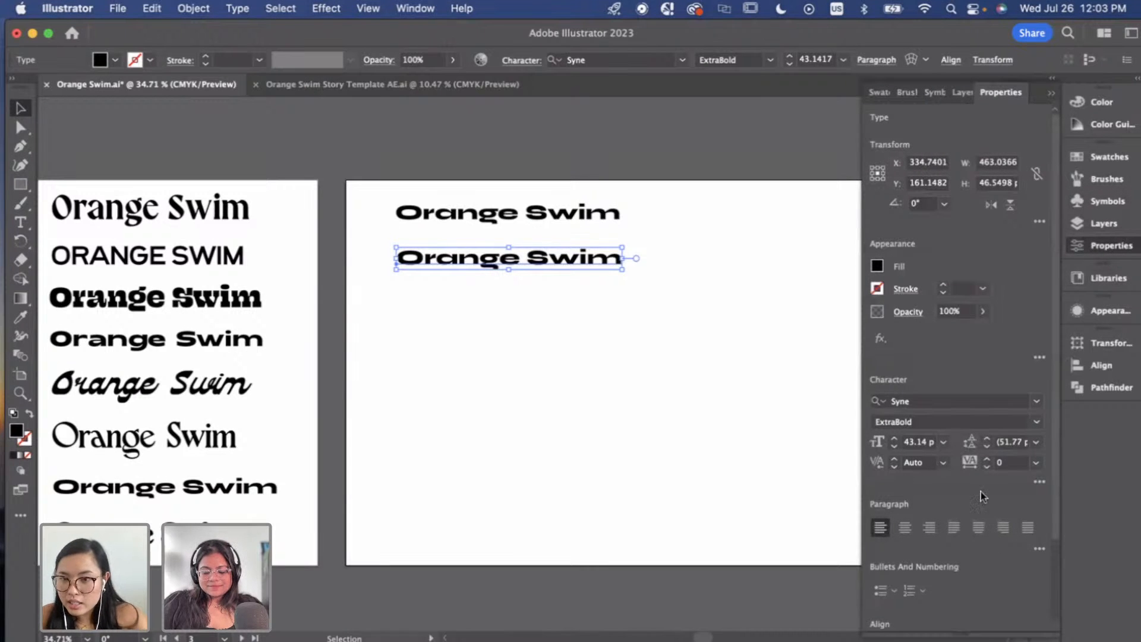
click(1039, 484)
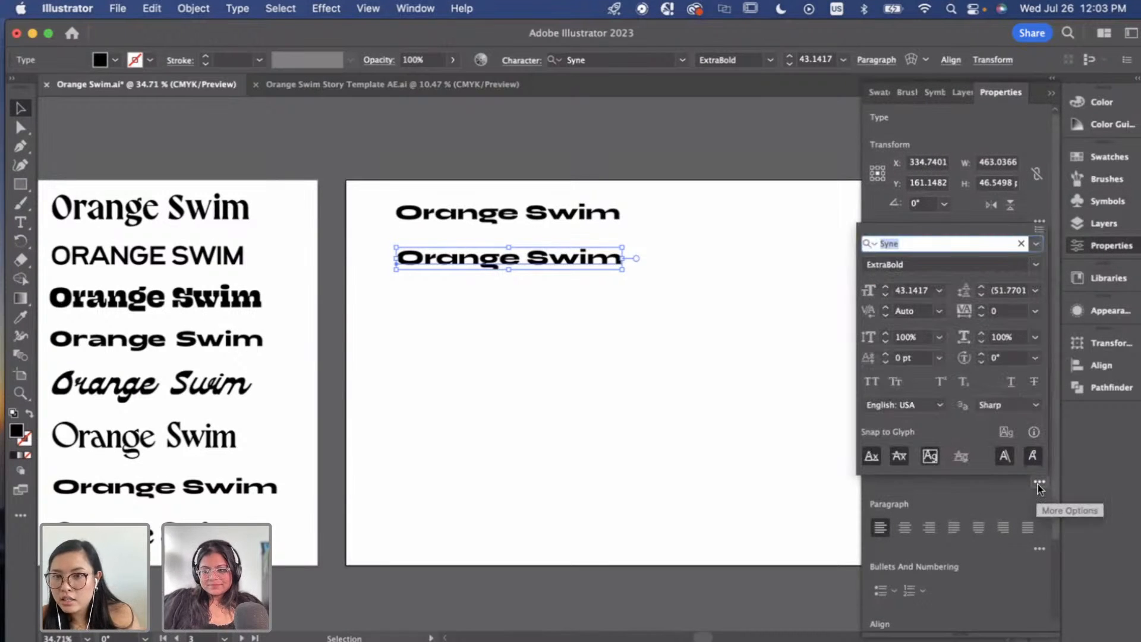
click(871, 381)
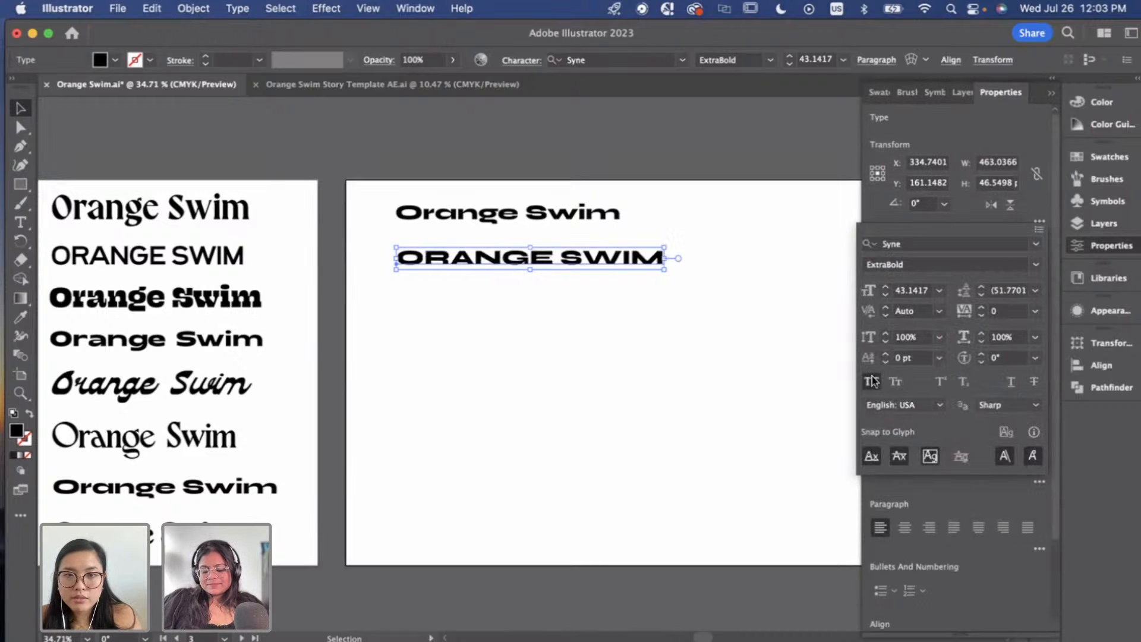
click(652, 318)
Copy both wordmarks to the right on the same artboard and set the copies to the Syne Bold font style.
scroll(416, 310, right, 2)
click(388, 305)
scroll(388, 306, right, 2)
drag(414, 304, 693, 229)
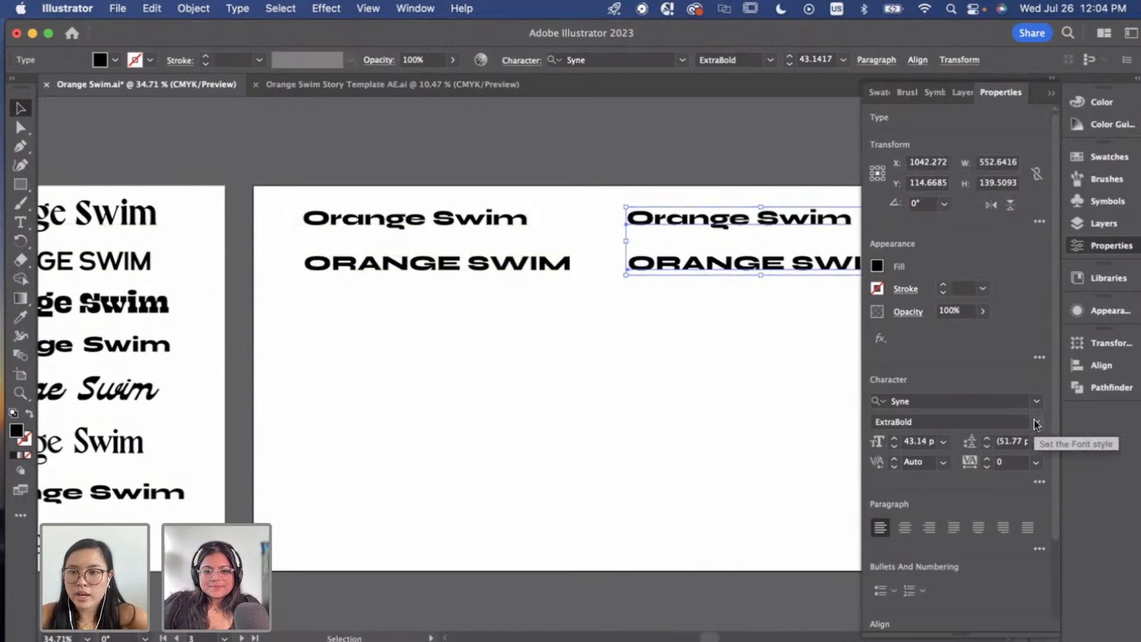
click(1037, 424)
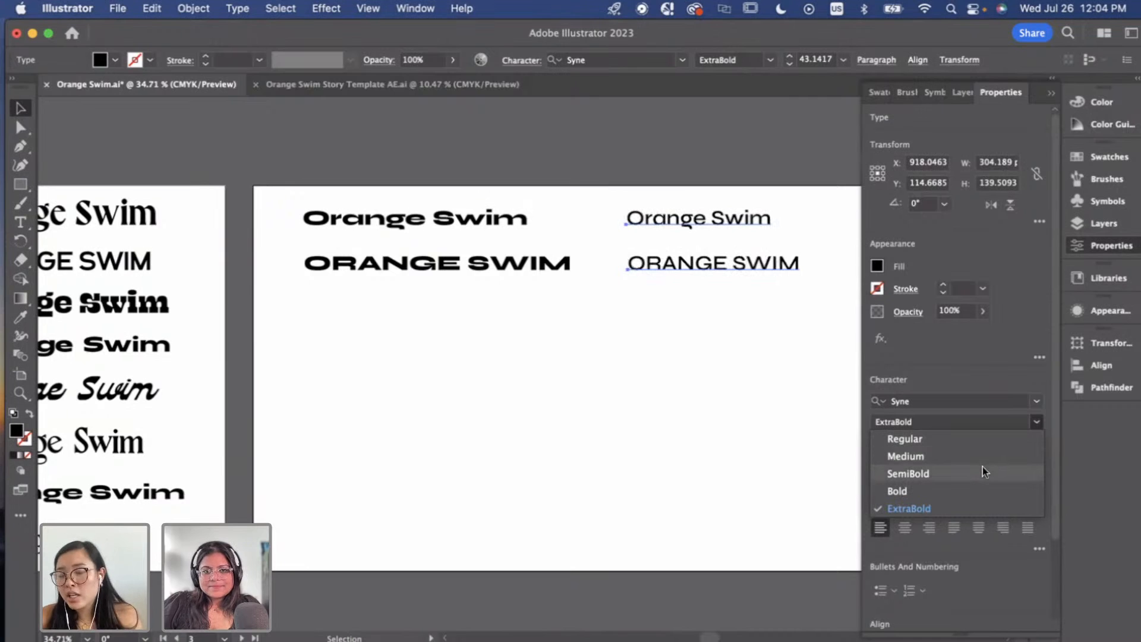
click(981, 491)
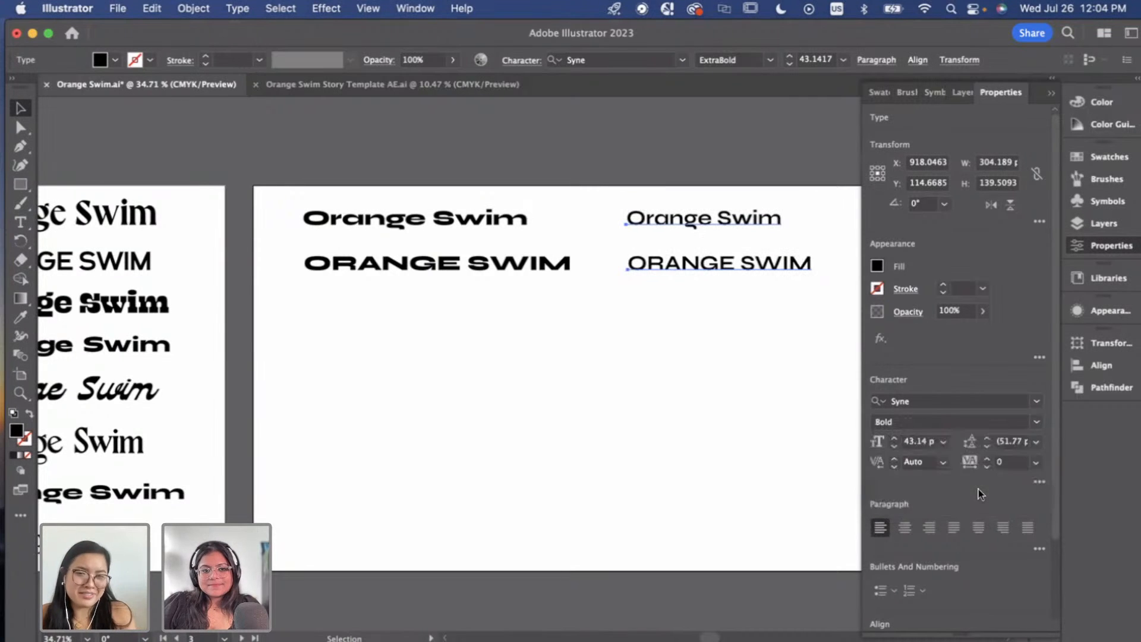
click(667, 351)
Copy the Bold mixed-case "Orange Swim" wordmark into the empty space below the ExtraBold versions.
scroll(666, 342, right, 2)
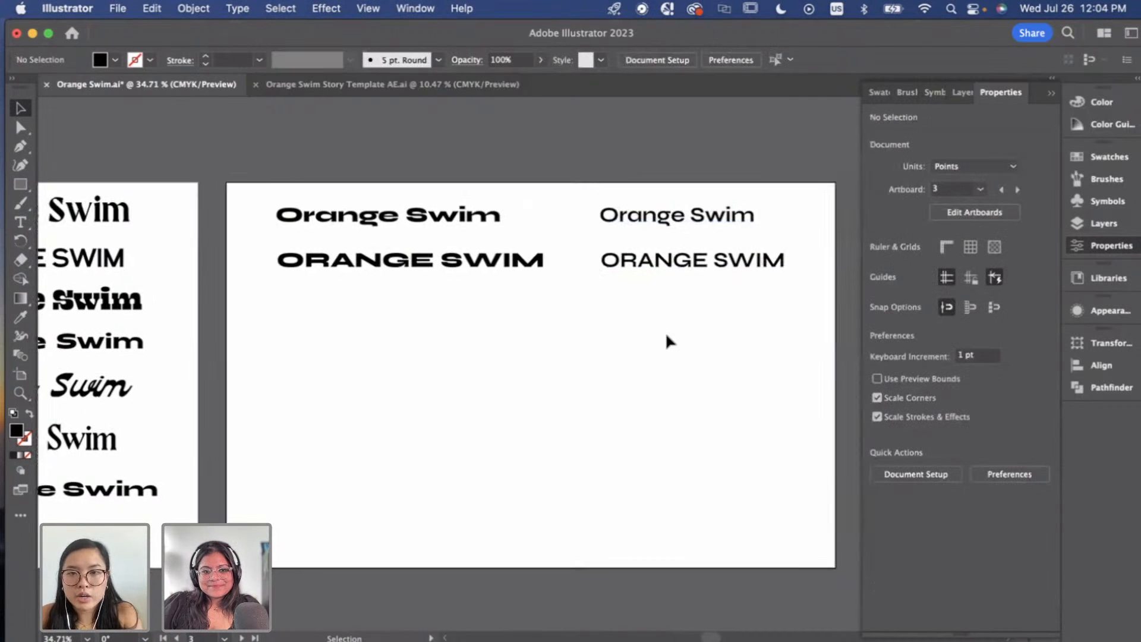
scroll(633, 303, right, 2)
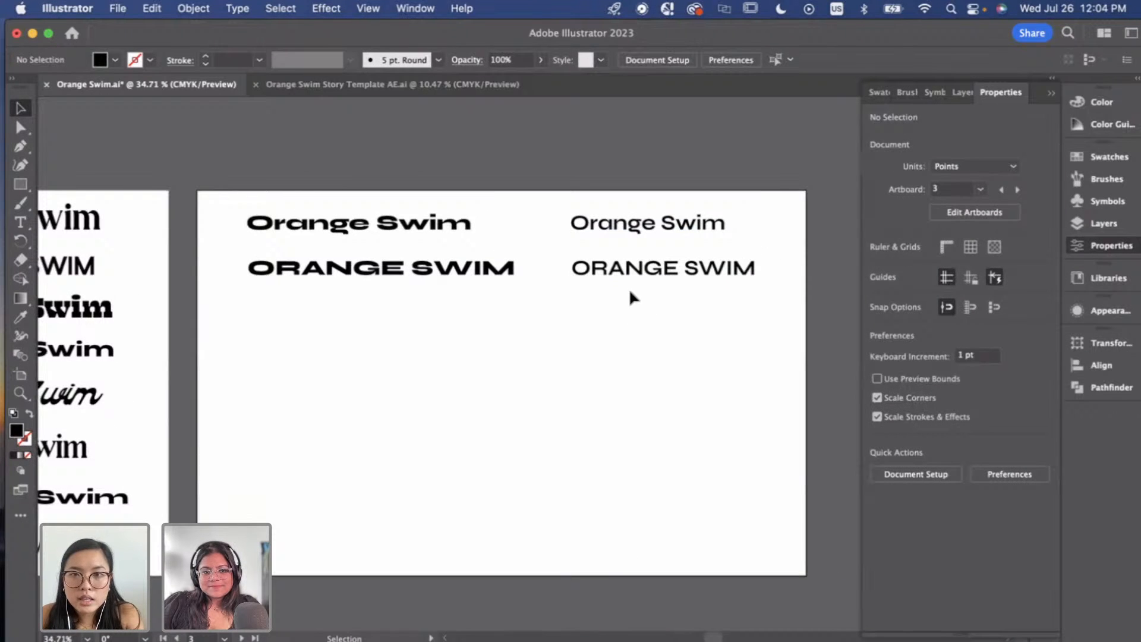
scroll(635, 282, up, 1)
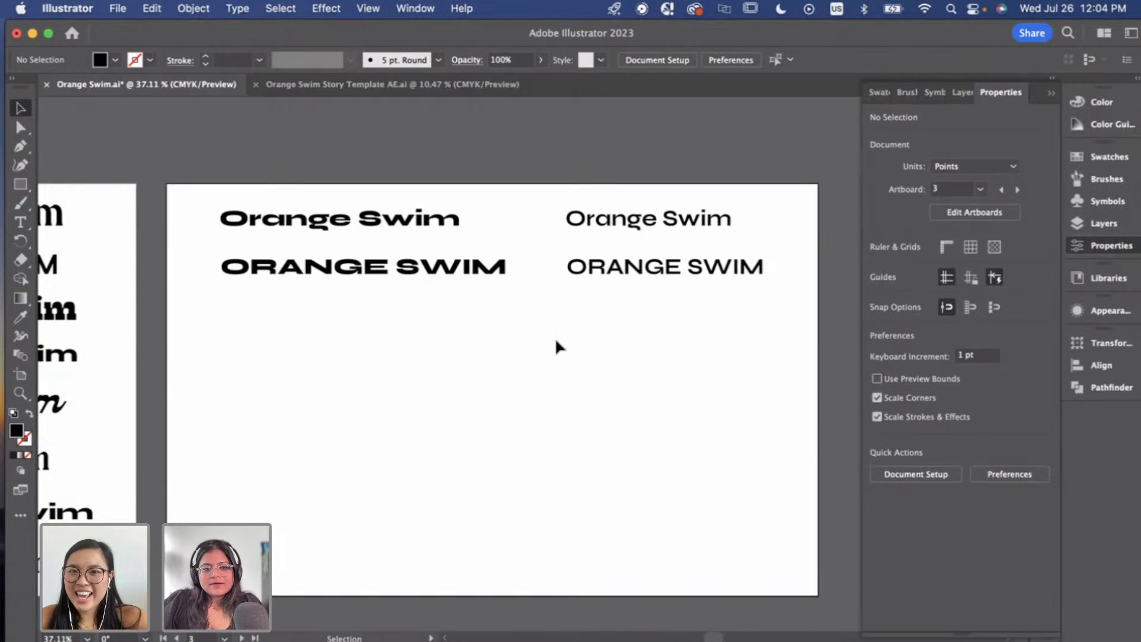
scroll(421, 324, up, 2)
scroll(422, 321, up, 1)
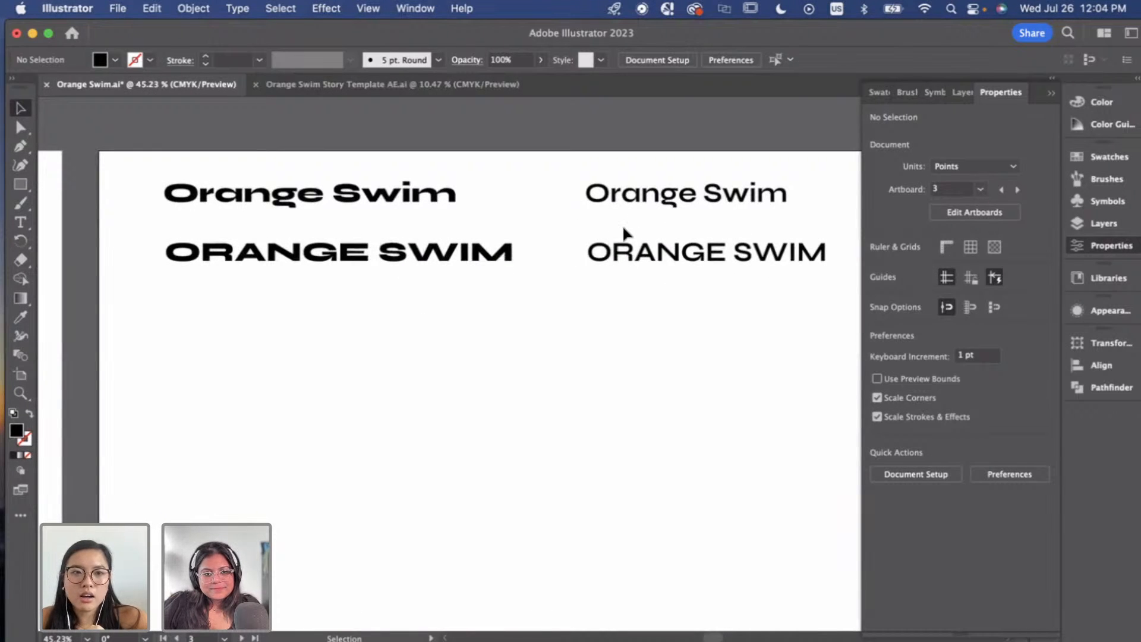
click(682, 201)
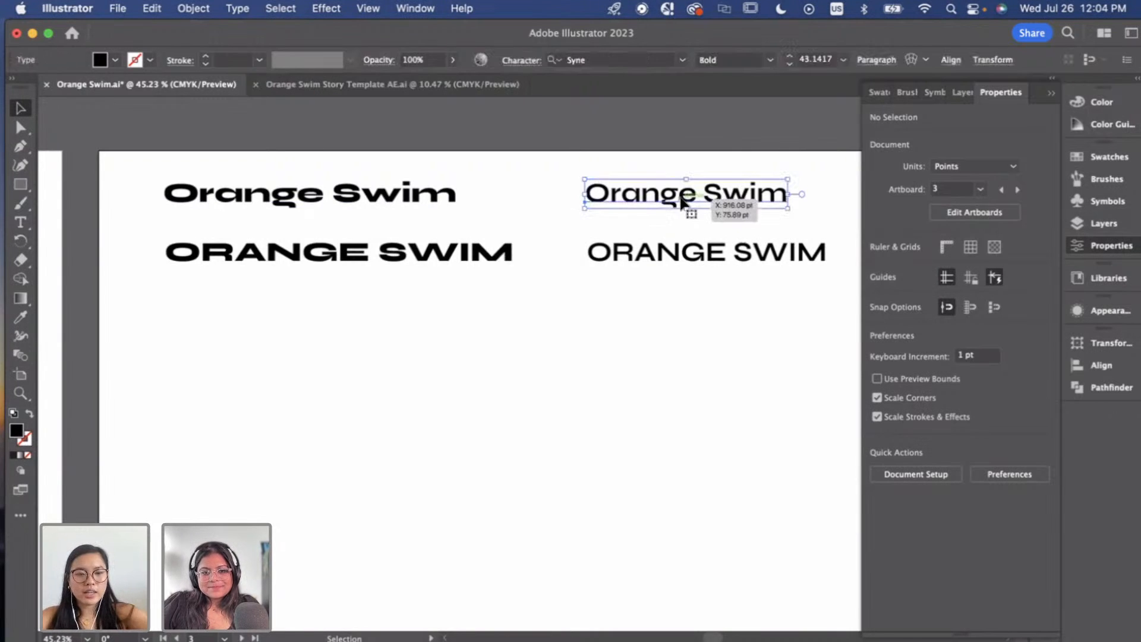
drag(682, 200, 386, 398)
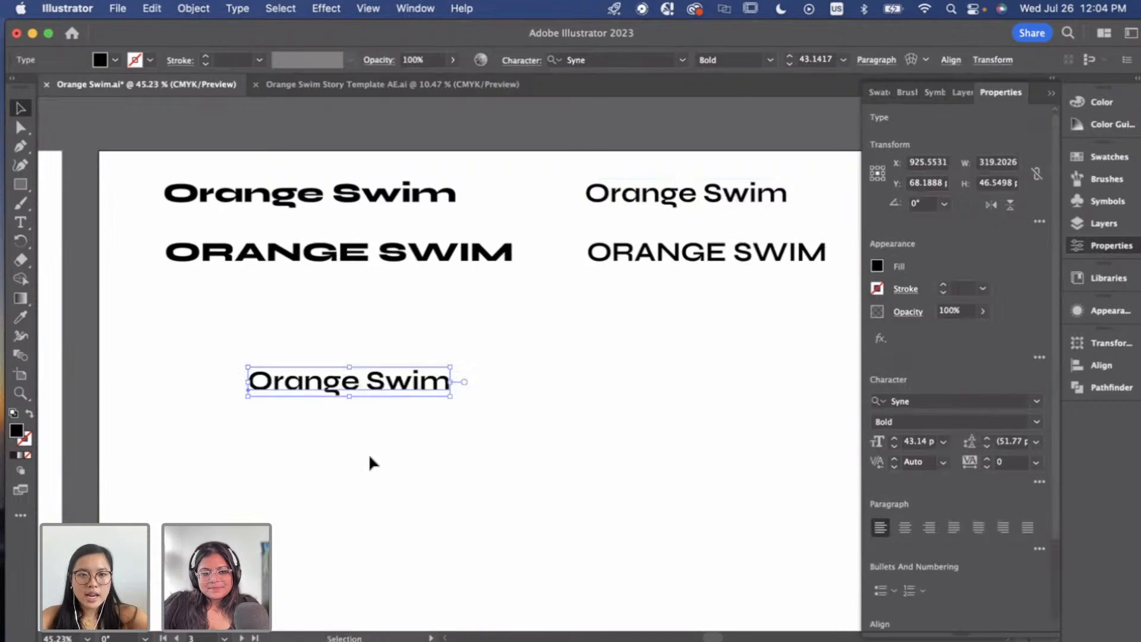
Convert the new wordmark copy to outlines and ungroup its letters.
right_click(353, 373)
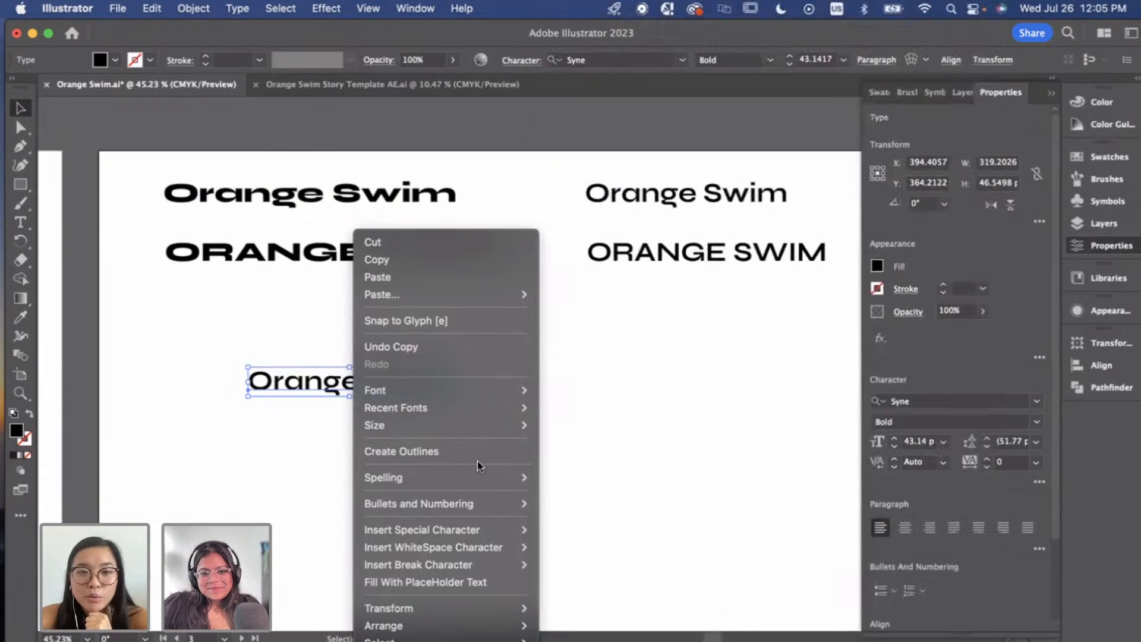
click(454, 452)
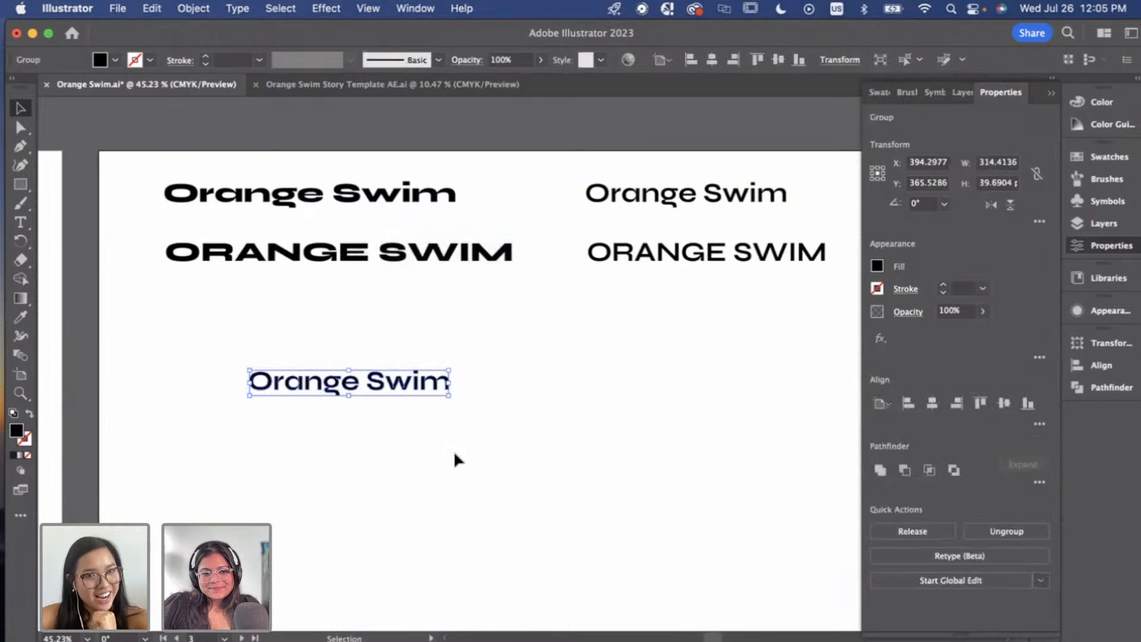
right_click(382, 390)
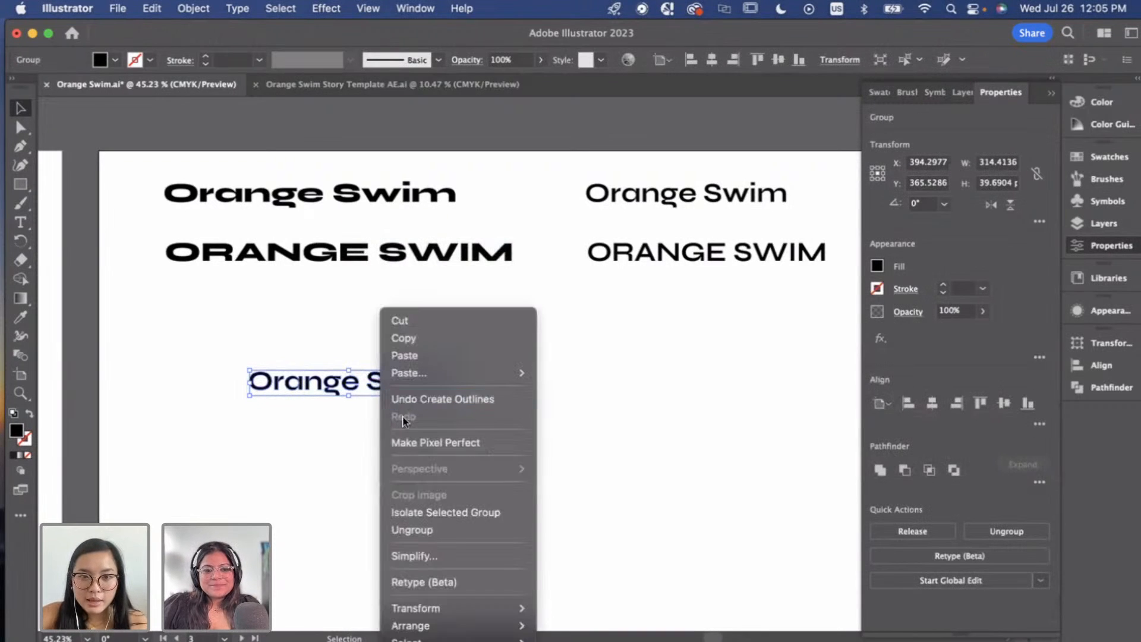
click(412, 530)
click(372, 407)
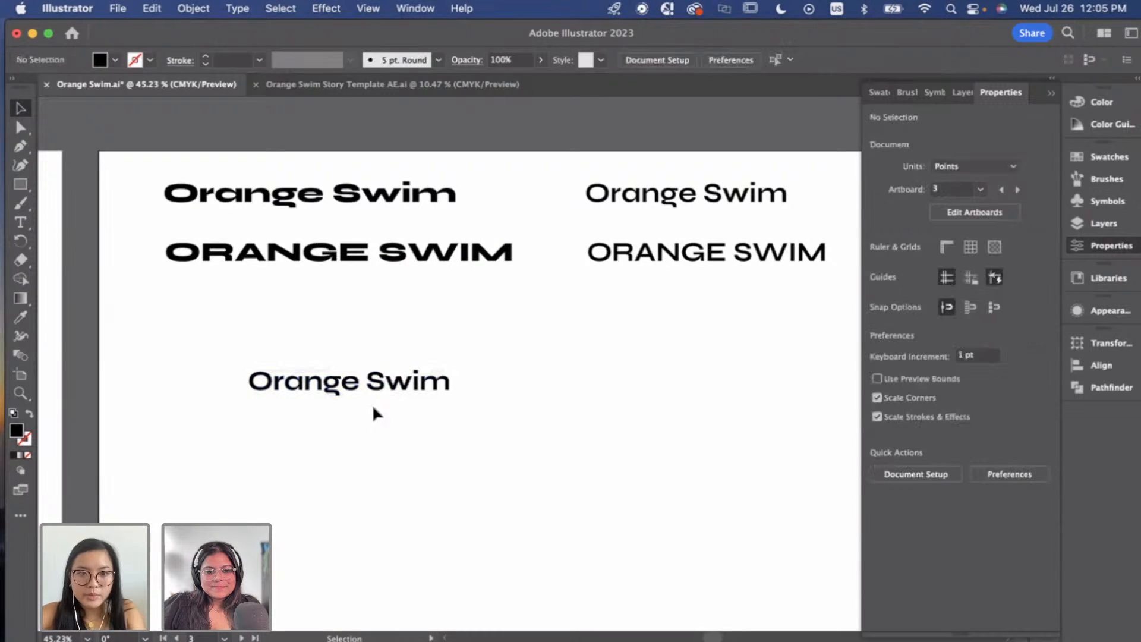
Move the letters of "Swim" beneath "Orange" so the i lines up under the tail of the g.
scroll(369, 411, up, 3)
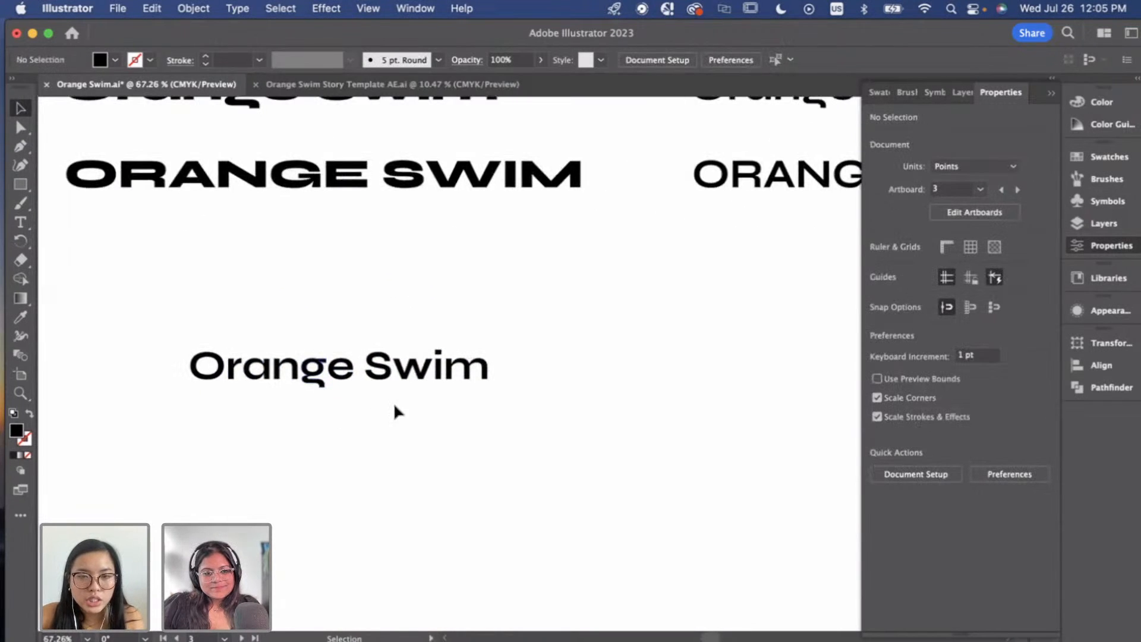
drag(455, 369, 363, 424)
scroll(325, 407, up, 5)
scroll(337, 394, up, 3)
scroll(309, 427, down, 4)
scroll(321, 436, left, 3)
scroll(347, 466, up, 2)
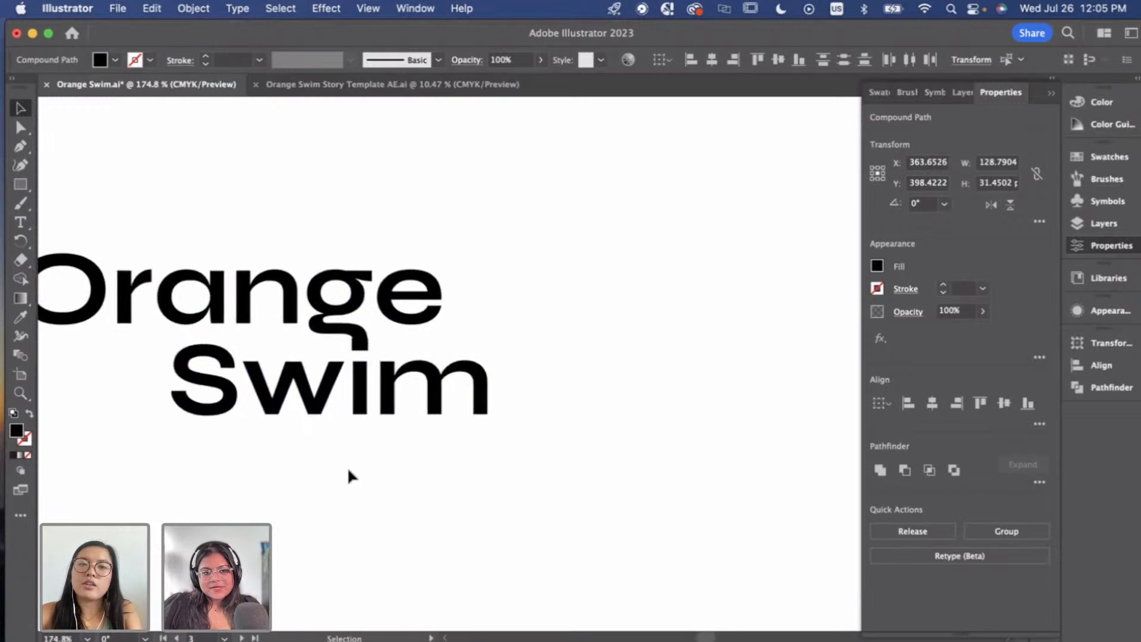
Isolate the outlined i in "Swim", delete its dot and exit isolation.
scroll(367, 363, up, 3)
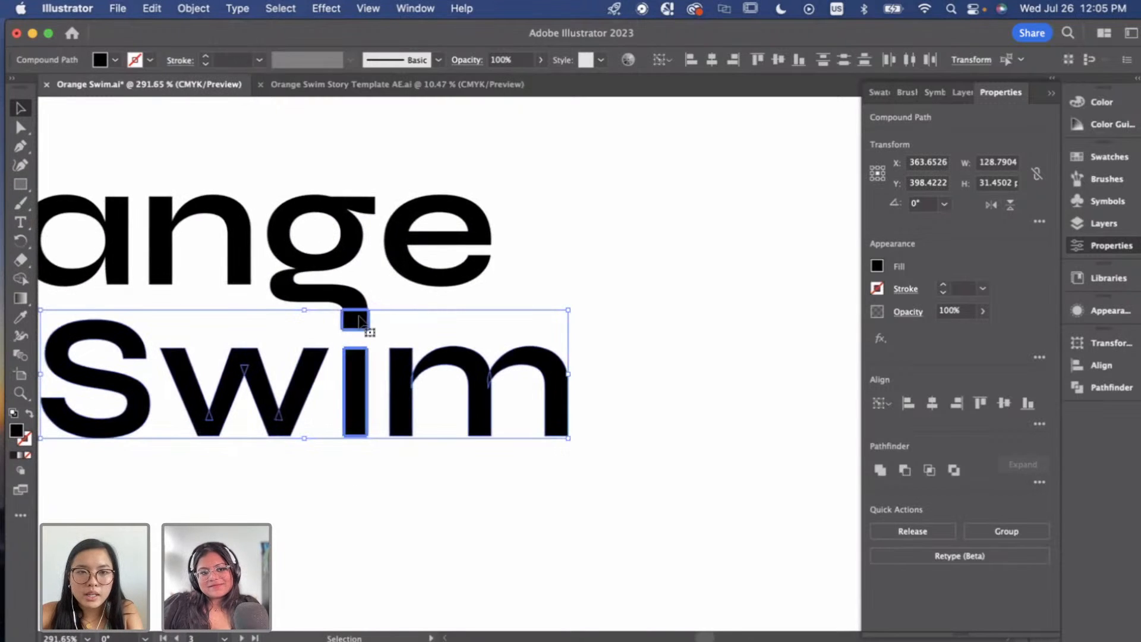
double_click(358, 319)
click(358, 321)
key(Delete)
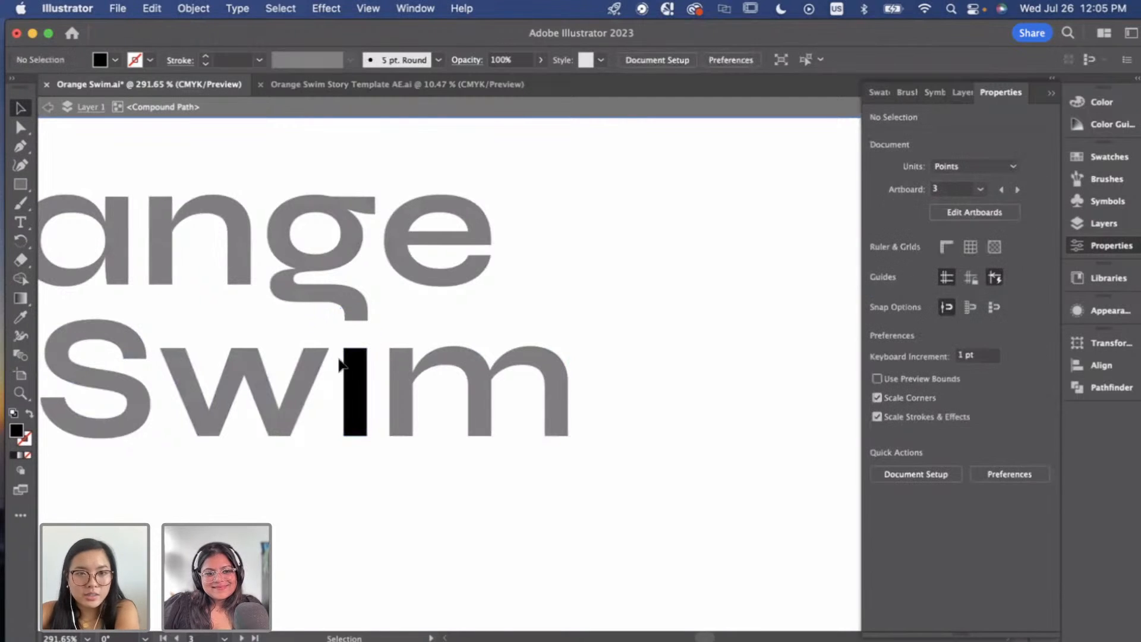
double_click(371, 479)
Stretch the stem of the i upward until it meets the tail of the g.
click(356, 392)
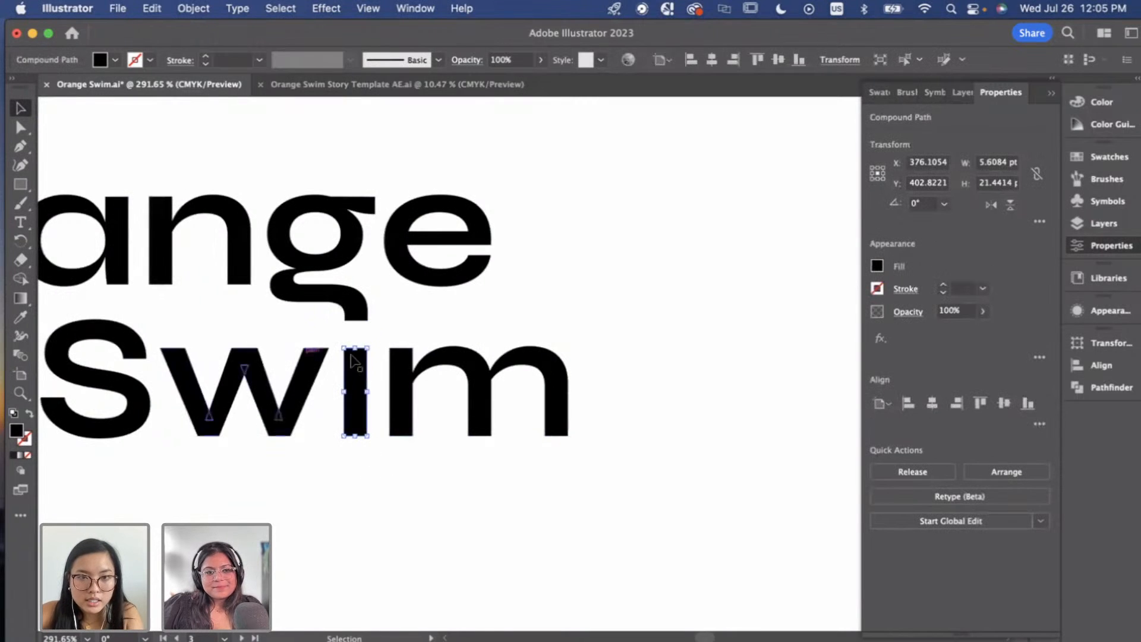
scroll(279, 351, up, 1)
scroll(310, 345, up, 3)
drag(387, 346, 392, 286)
click(437, 268)
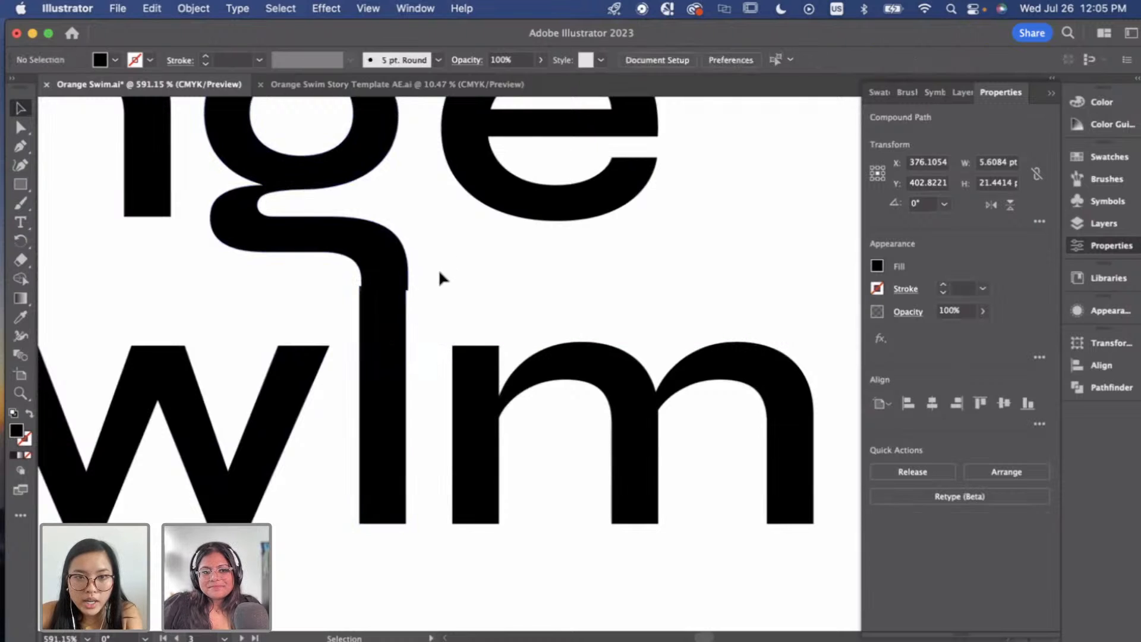
Select all the "Swim" letters and shift them so the i stem aligns exactly with the tail of the g.
scroll(449, 302, left, 4)
drag(90, 533, 730, 445)
scroll(522, 254, up, 5)
drag(497, 249, 501, 231)
scroll(501, 205, up, 3)
scroll(501, 198, up, 2)
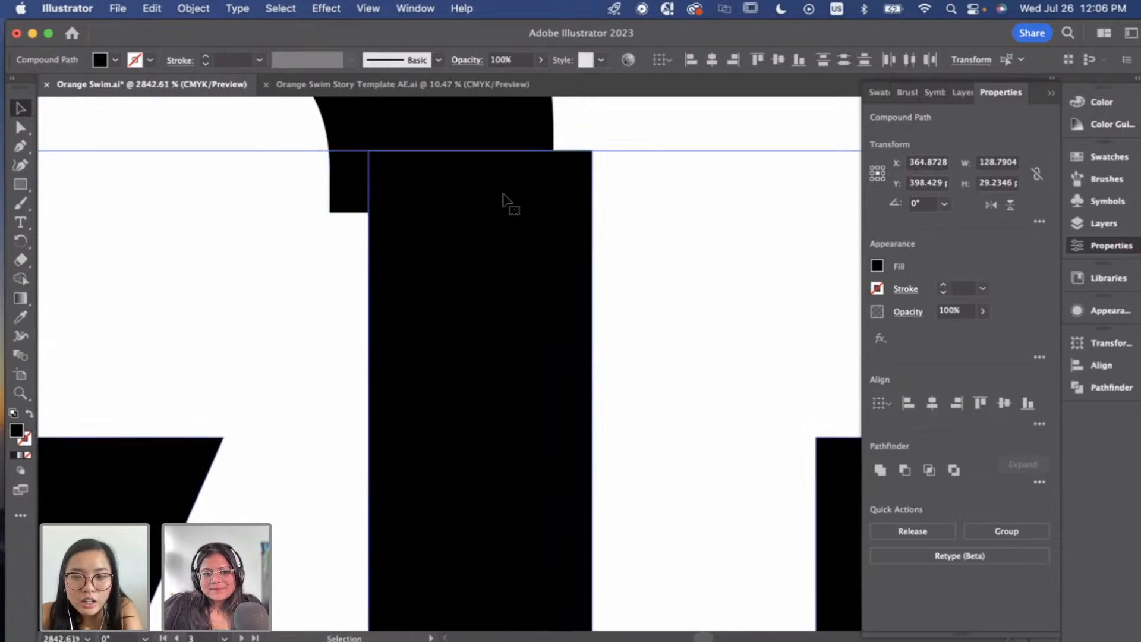
key(Left)
scroll(503, 200, down, 6)
click(505, 493)
scroll(526, 437, down, 3)
scroll(508, 464, up, 2)
scroll(504, 474, up, 1)
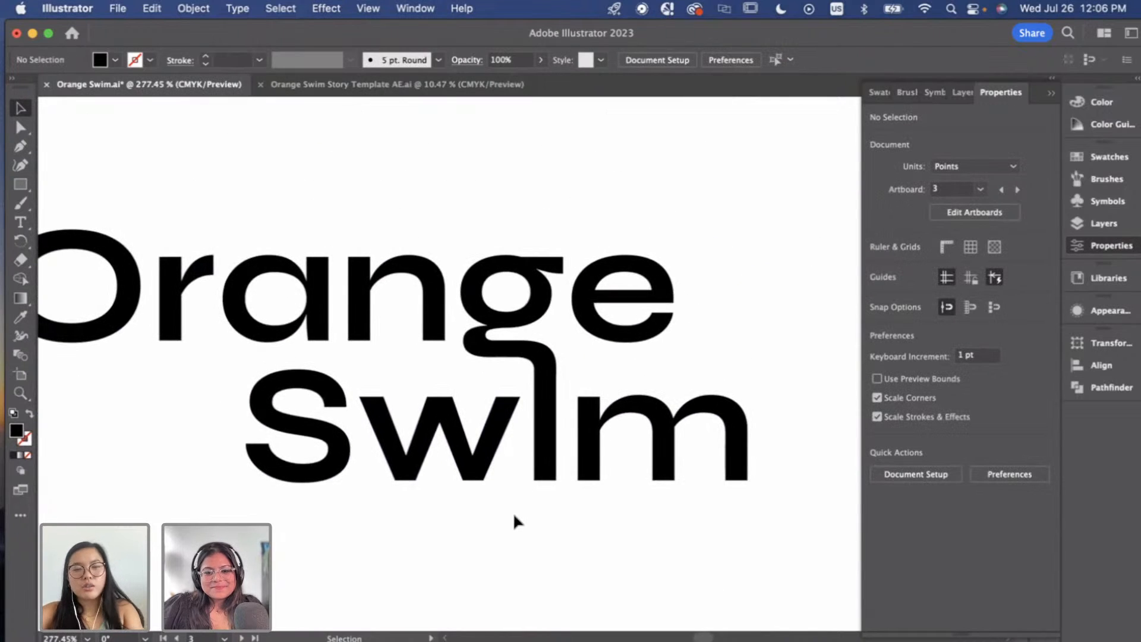
scroll(535, 517, down, 3)
scroll(555, 529, down, 5)
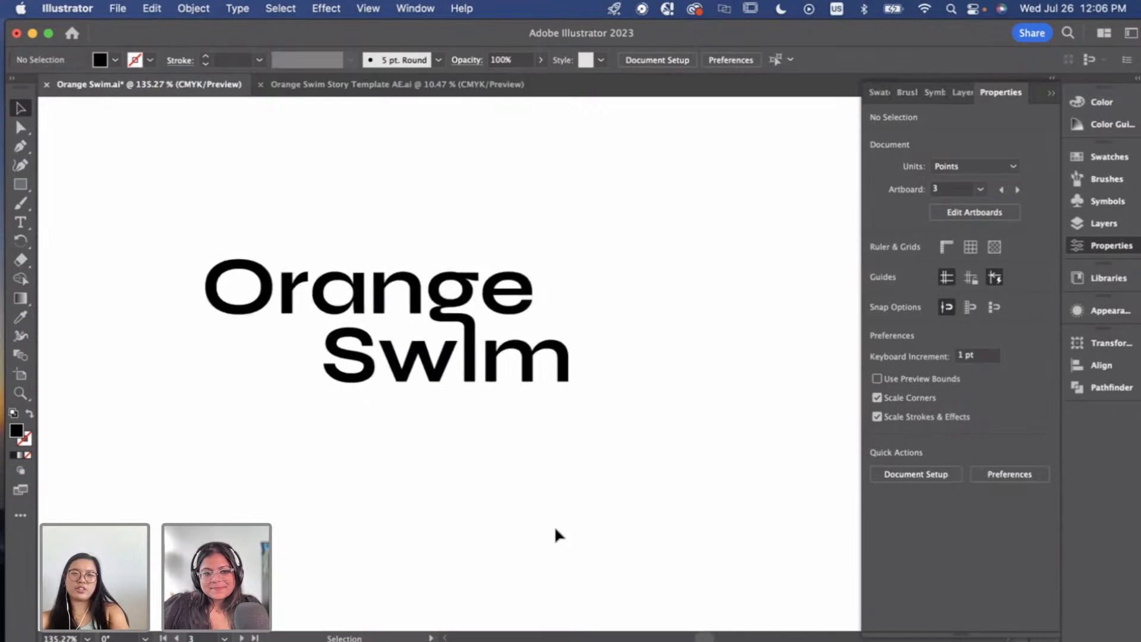
Duplicate the stacked "Orange Swim" wordmark into the empty space to the right of the original.
scroll(527, 473, down, 1)
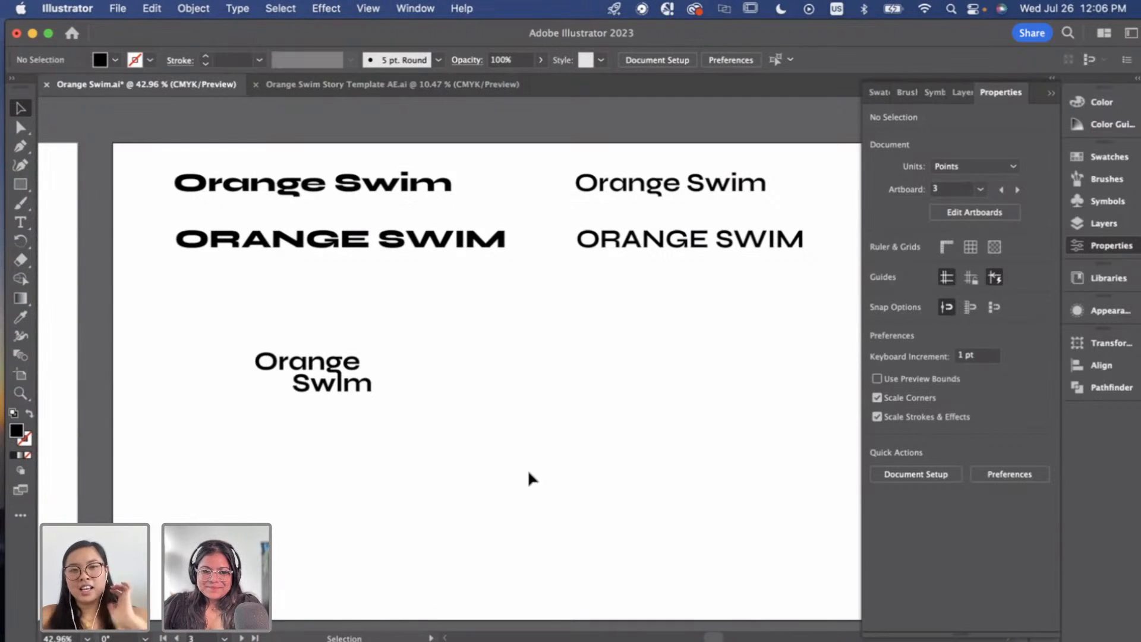
scroll(394, 383, up, 1)
scroll(394, 383, right, 1)
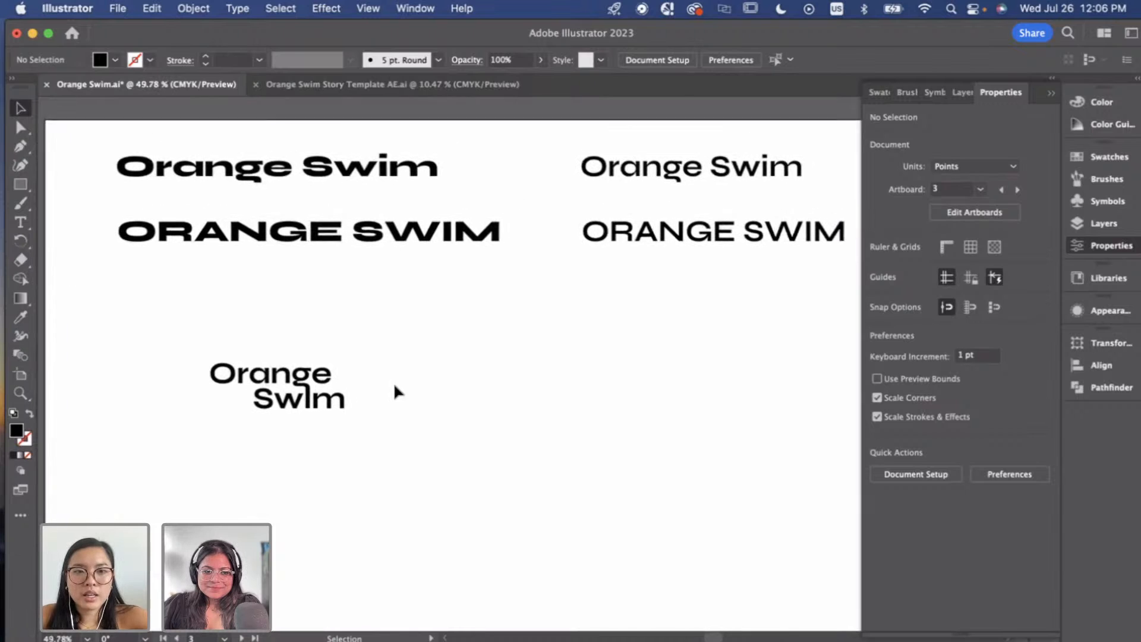
click(294, 374)
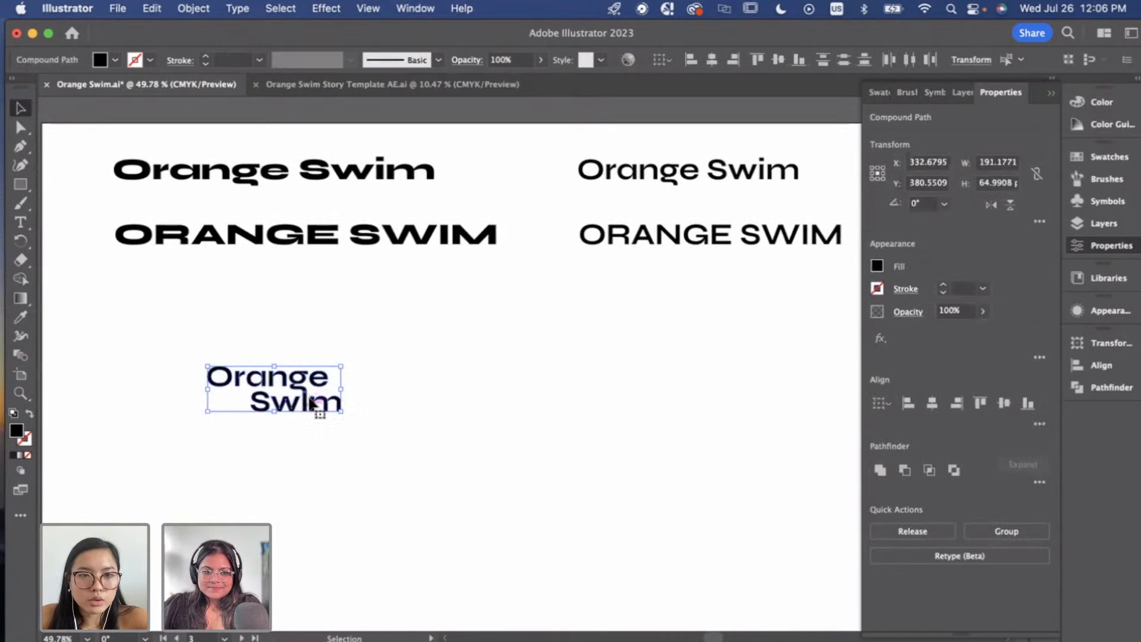
drag(306, 404, 533, 406)
click(557, 425)
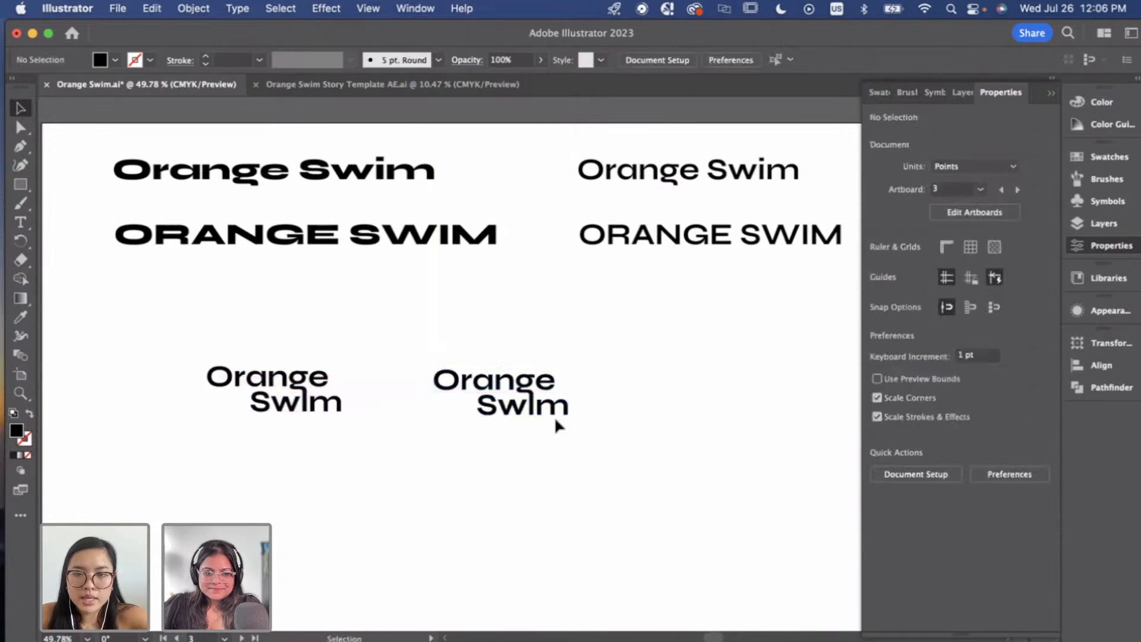
Copy the word "SWIM" from the ExtraBold uppercase line and paste it as a separate text object above the duplicated wordmark.
click(423, 244)
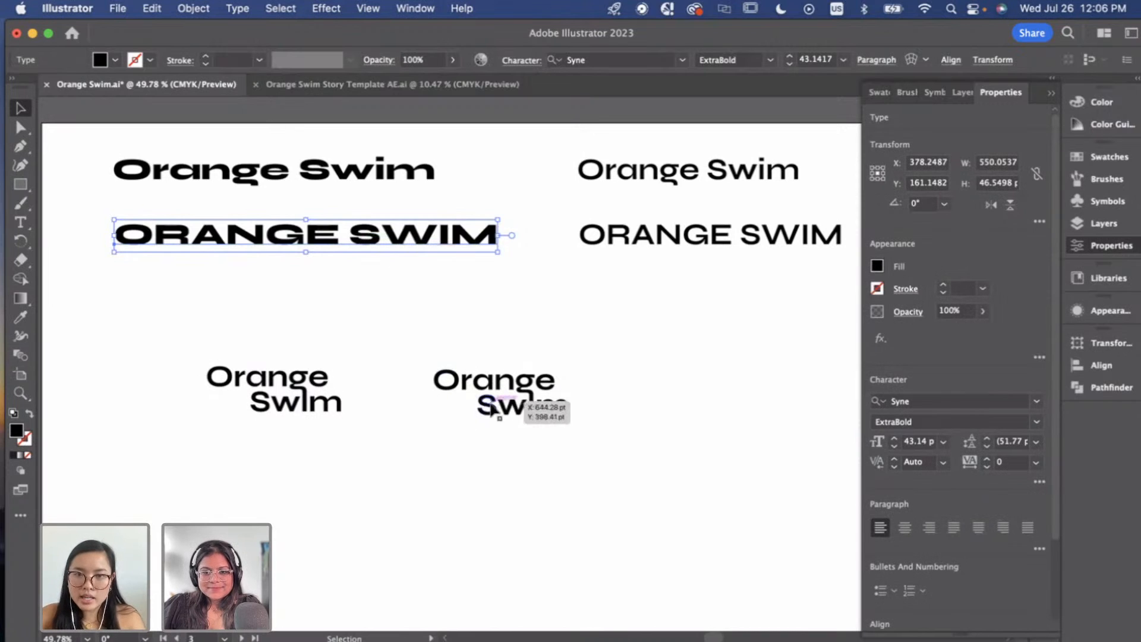
double_click(395, 243)
double_click(477, 223)
key(ctrl+c)
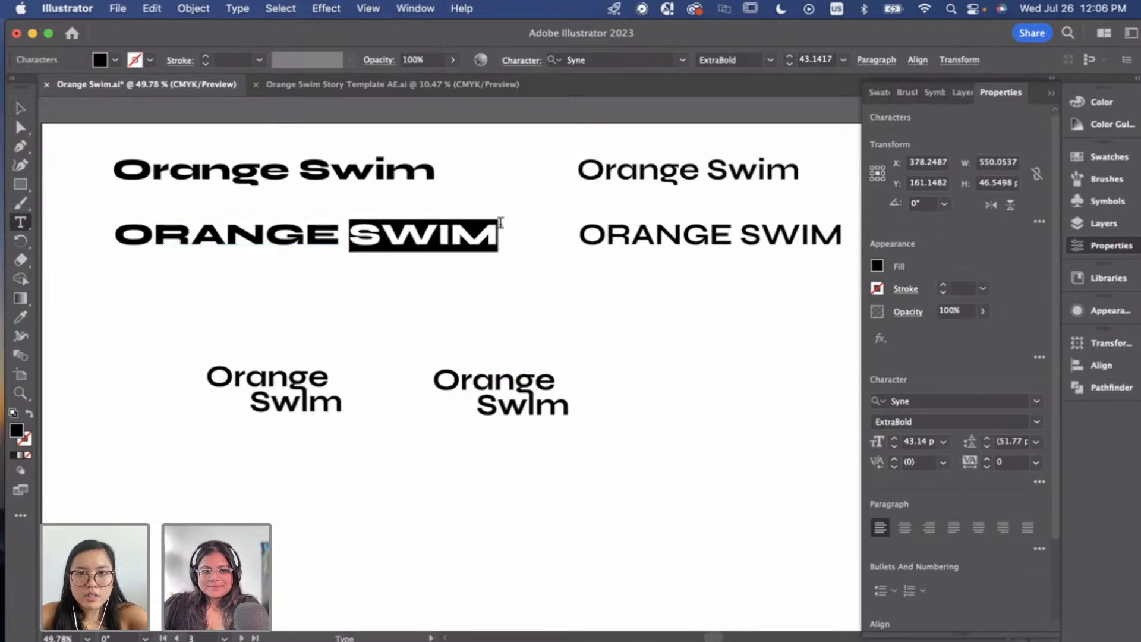
click(587, 340)
click(588, 328)
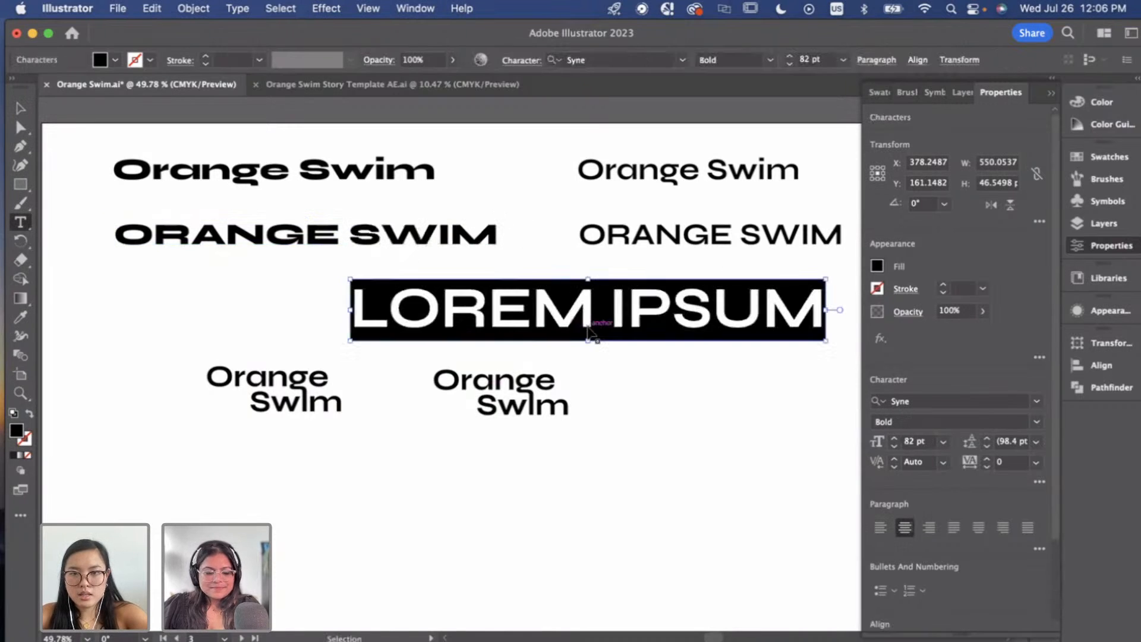
key(ctrl+v)
key(Escape)
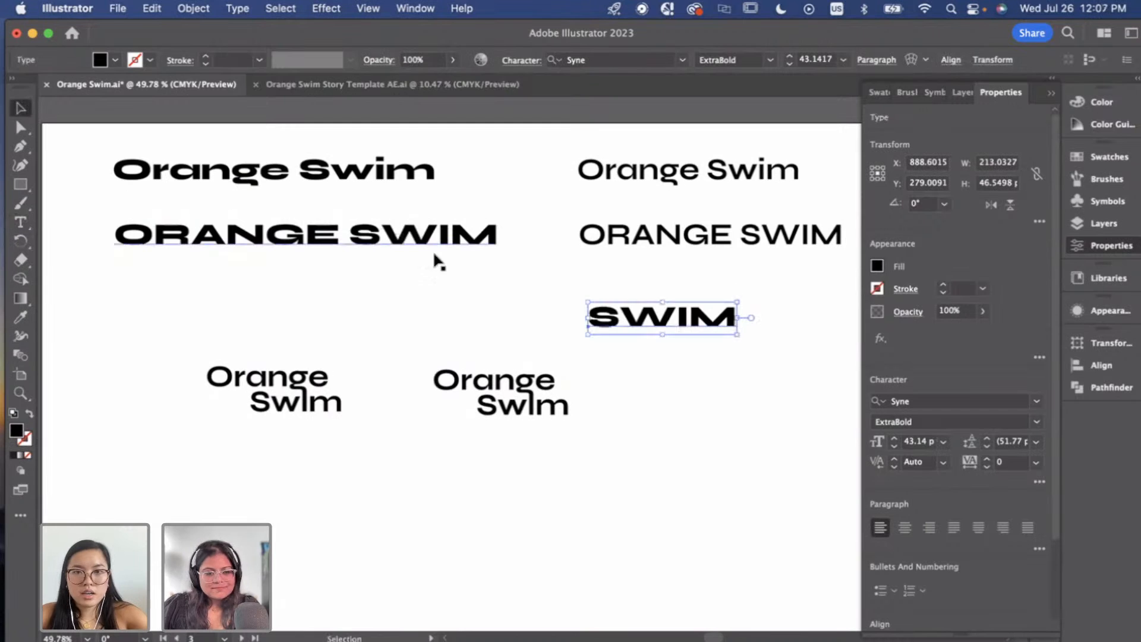
Convert the separate "SWIM" text to outlines and place it just below the duplicated wordmark.
right_click(647, 339)
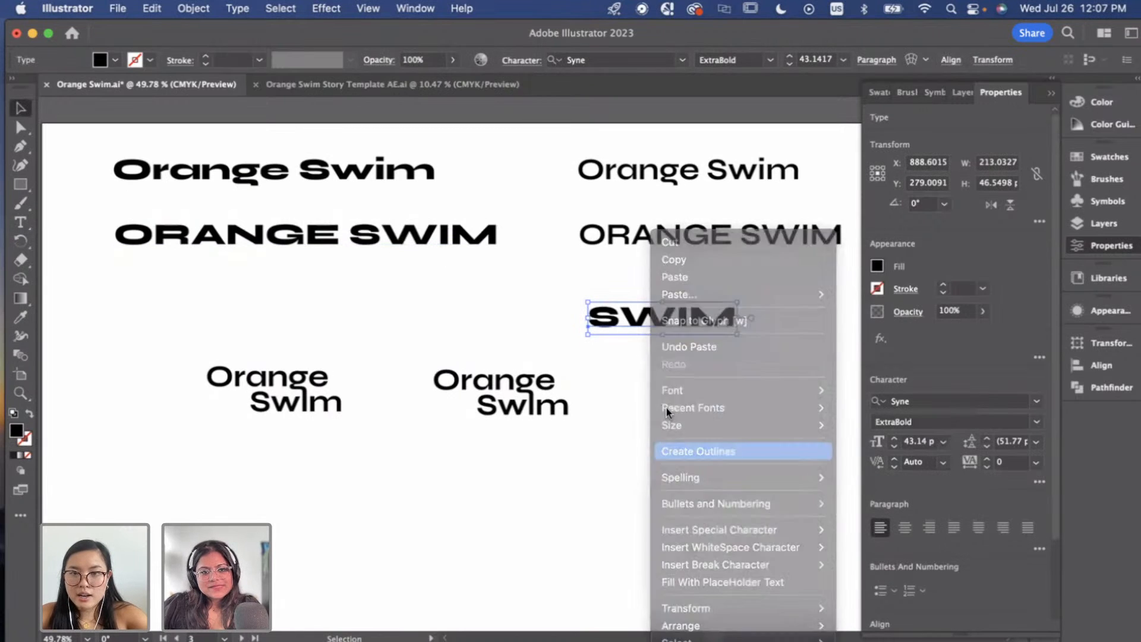
click(616, 358)
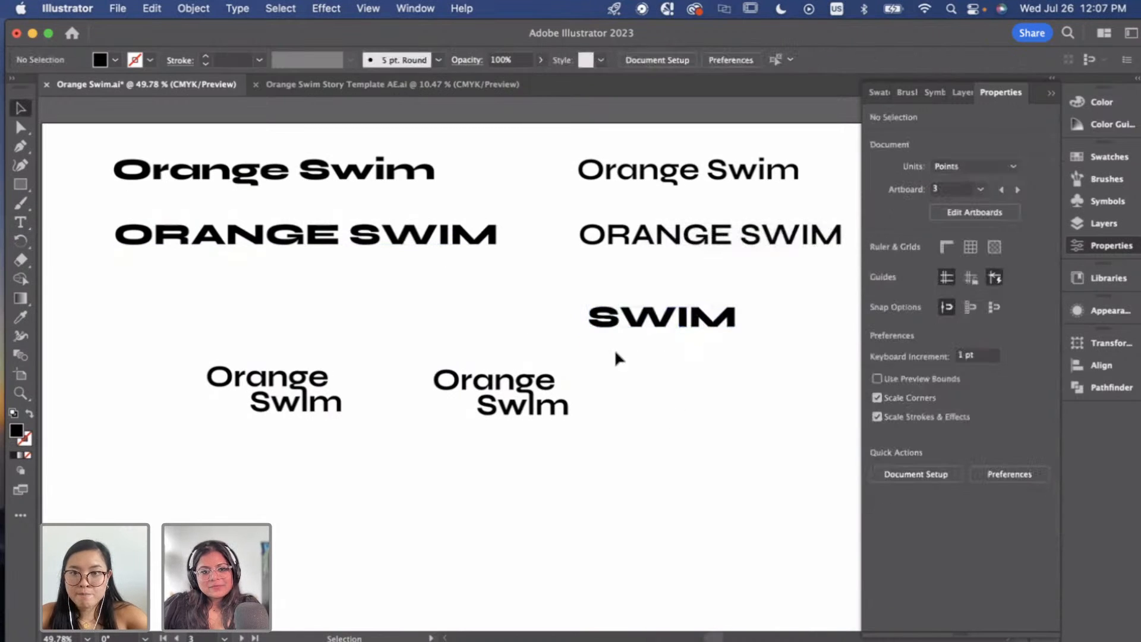
click(466, 244)
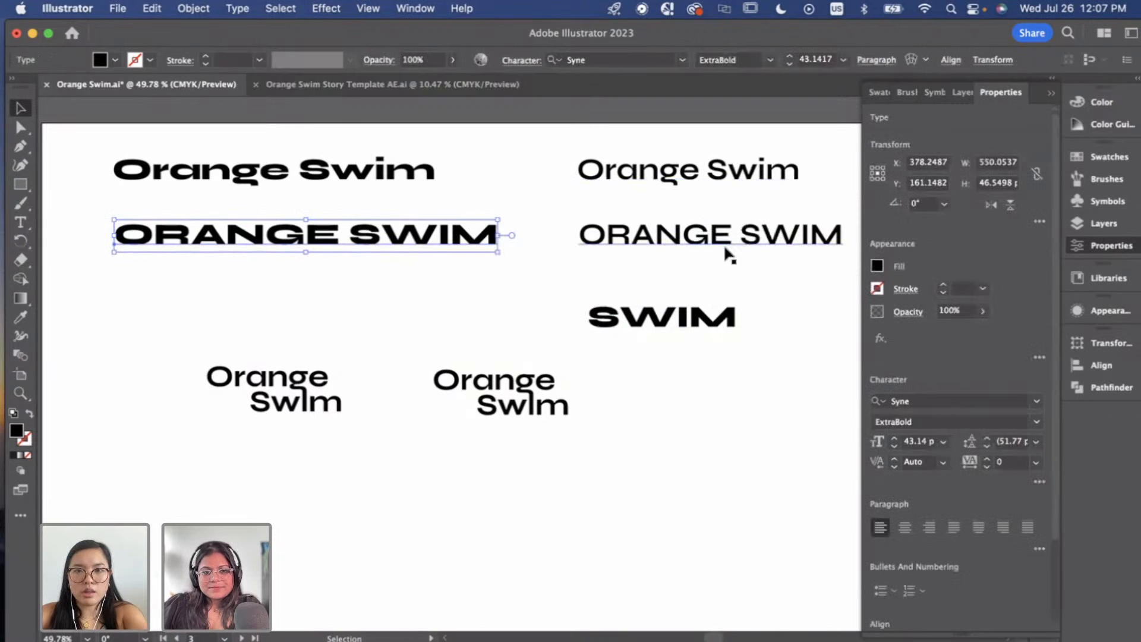
click(632, 461)
drag(683, 316, 555, 434)
scroll(535, 454, up, 8)
drag(506, 480, 528, 445)
Select all the lowercase "Swim" letters of the duplicated wordmark and move them down, below the outlined "SWIM".
click(462, 333)
shift+click(401, 328)
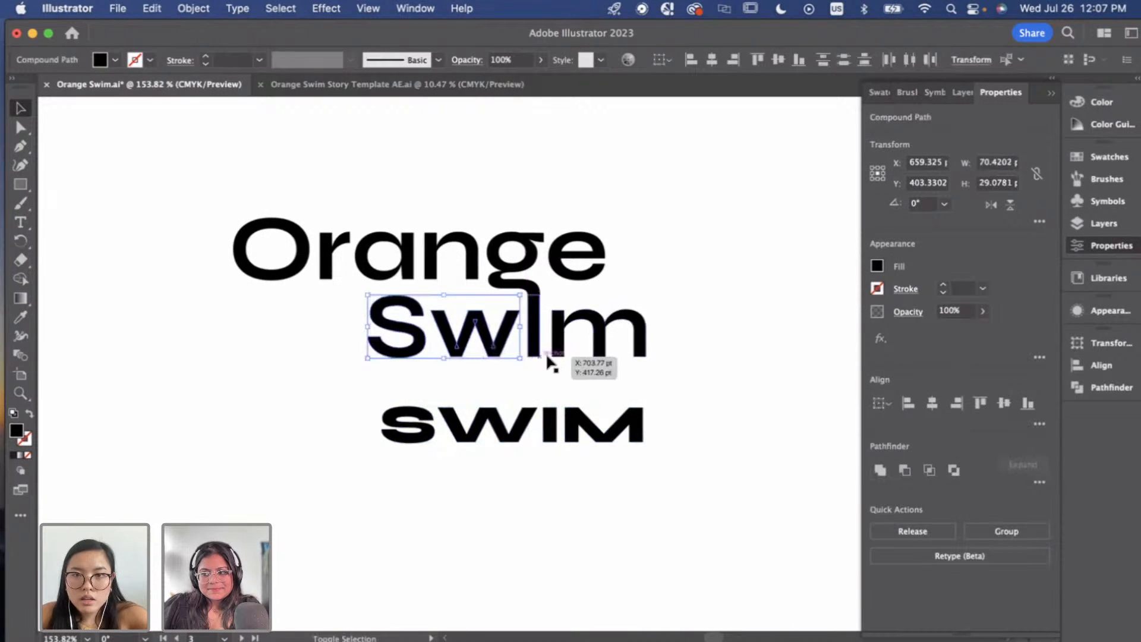
shift+click(530, 335)
shift+click(557, 338)
drag(558, 342, 546, 537)
Move the outlined "SWIM" up beneath "Orange" so its I sits under the tail of the g.
drag(515, 425, 532, 312)
scroll(532, 321, up, 5)
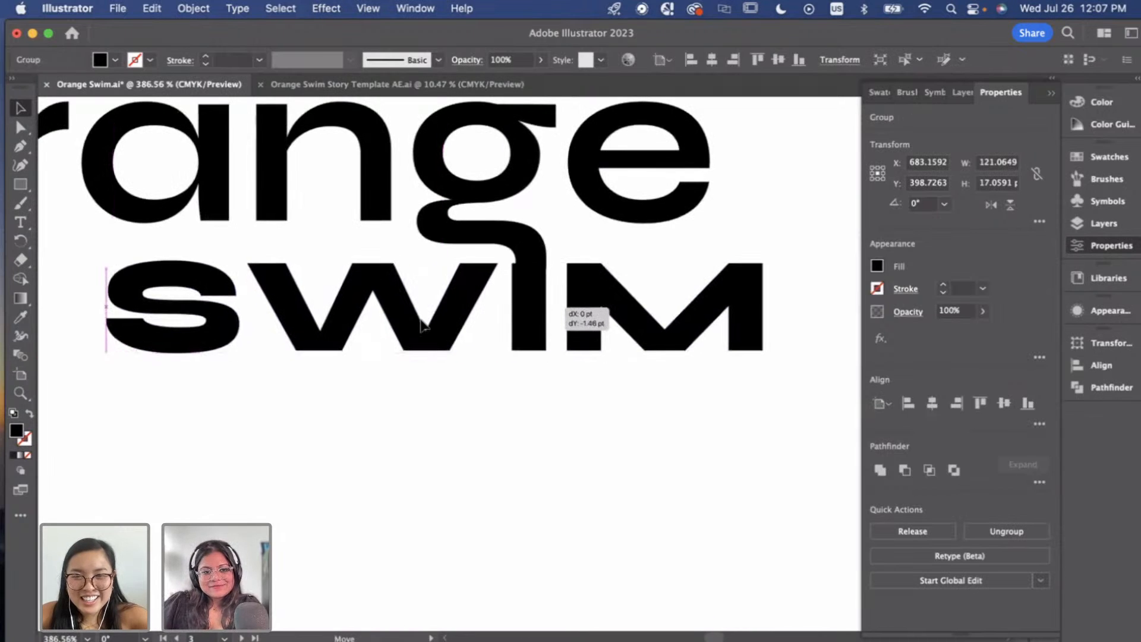
drag(422, 325, 422, 326)
Scale the outlined "SWIM" down proportionally until its I matches the width of the g's tail, and align the two.
drag(107, 305, 127, 306)
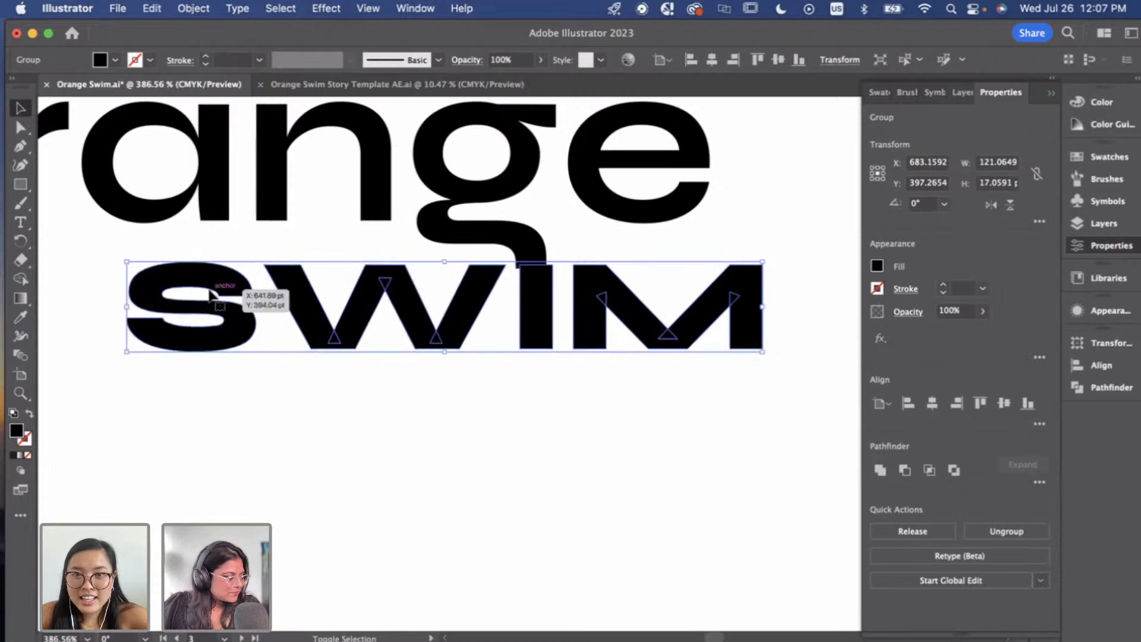
scroll(540, 291, up, 3)
drag(538, 284, 533, 287)
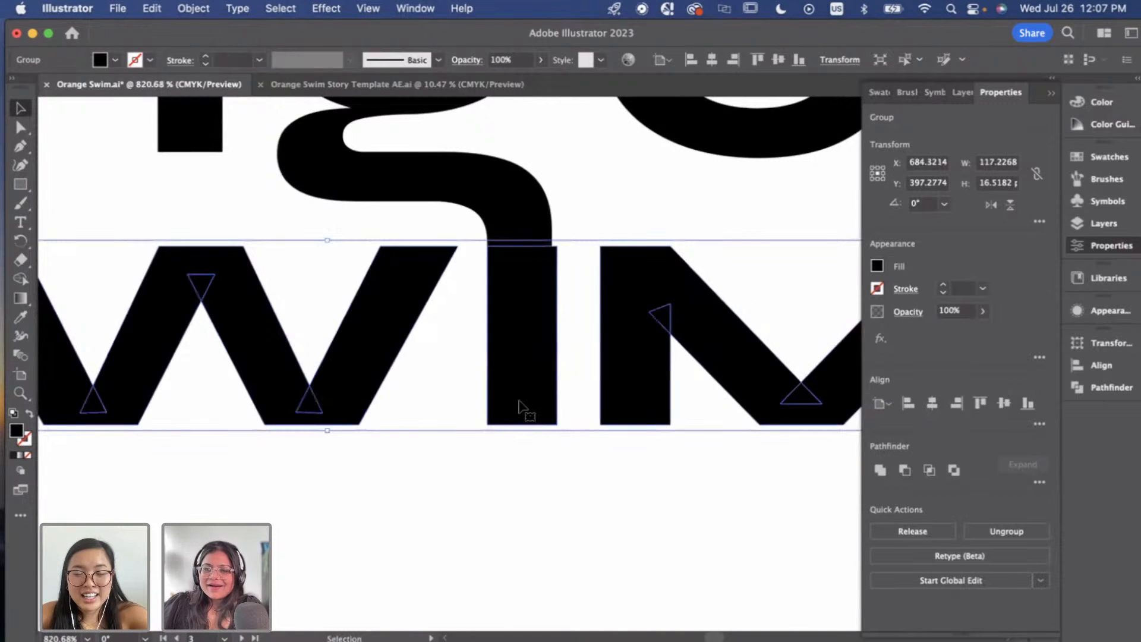
shift+click(326, 425)
click(355, 409)
drag(333, 431, 334, 411)
drag(496, 298, 505, 288)
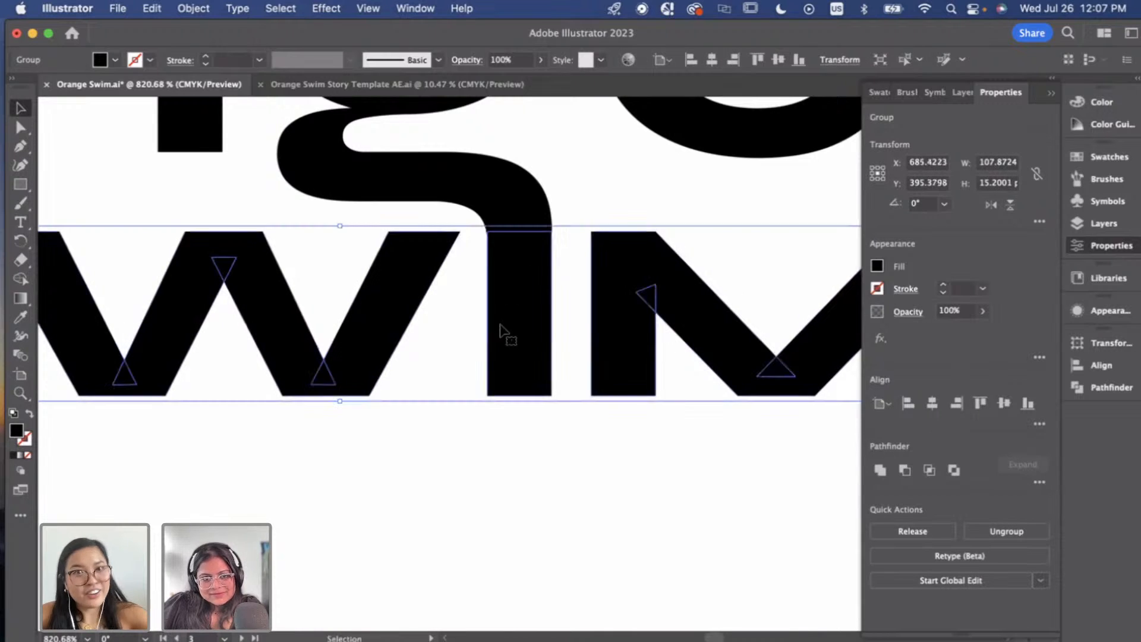
scroll(499, 339, down, 6)
click(556, 459)
scroll(559, 466, down, 5)
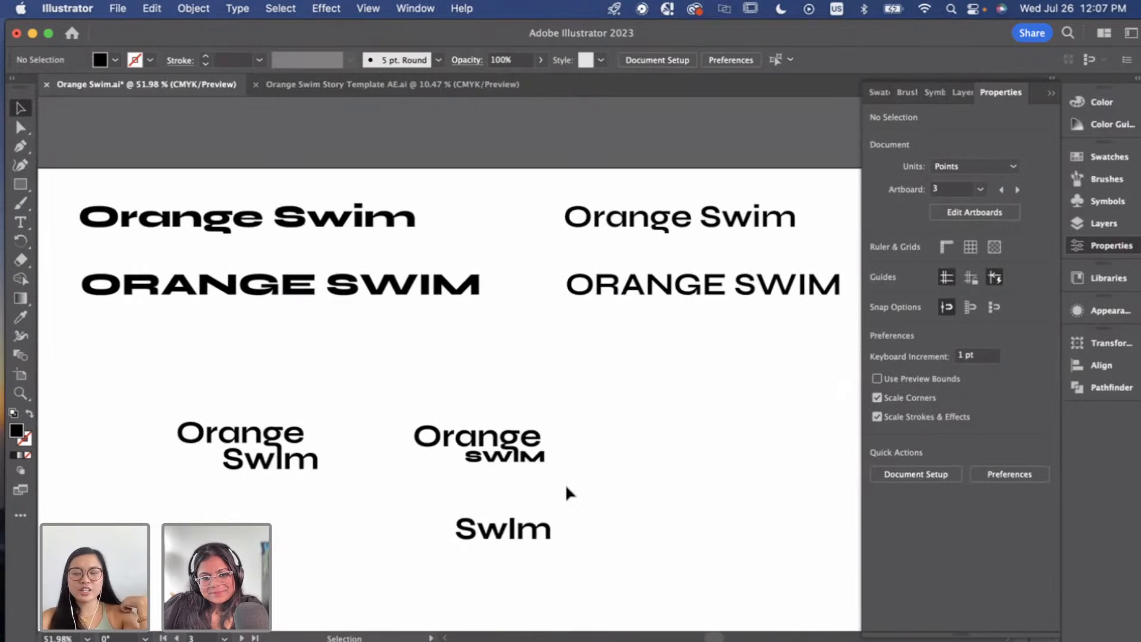
Move the leftover lowercase "Swim" letters away from the new wordmark, beneath the first stacked version.
scroll(473, 497, up, 2)
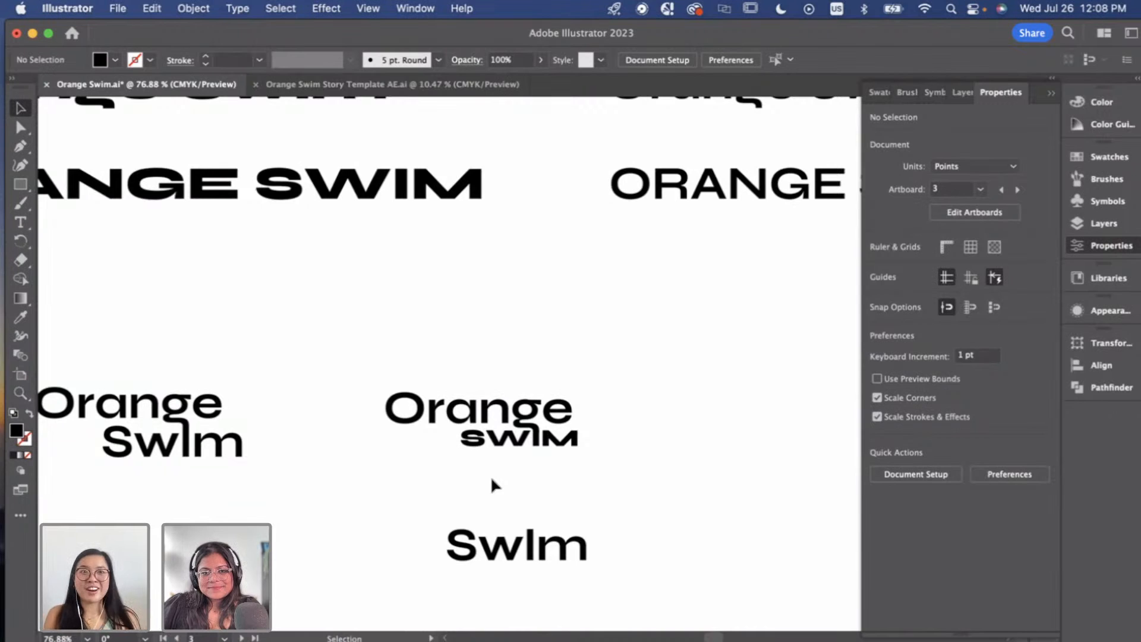
click(571, 549)
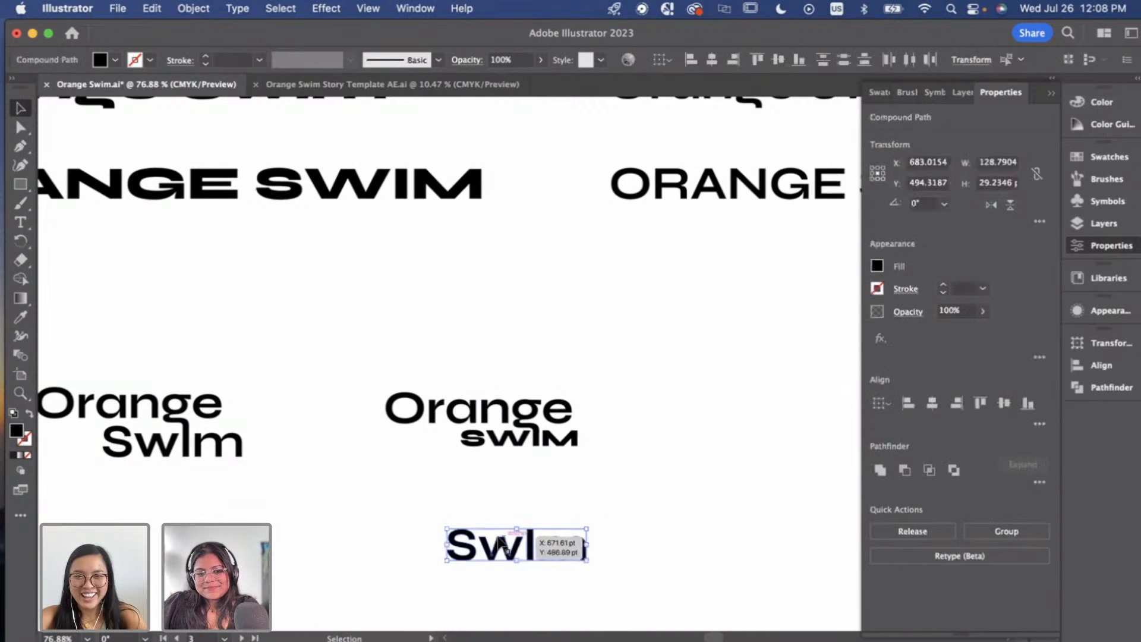
drag(526, 550, 144, 542)
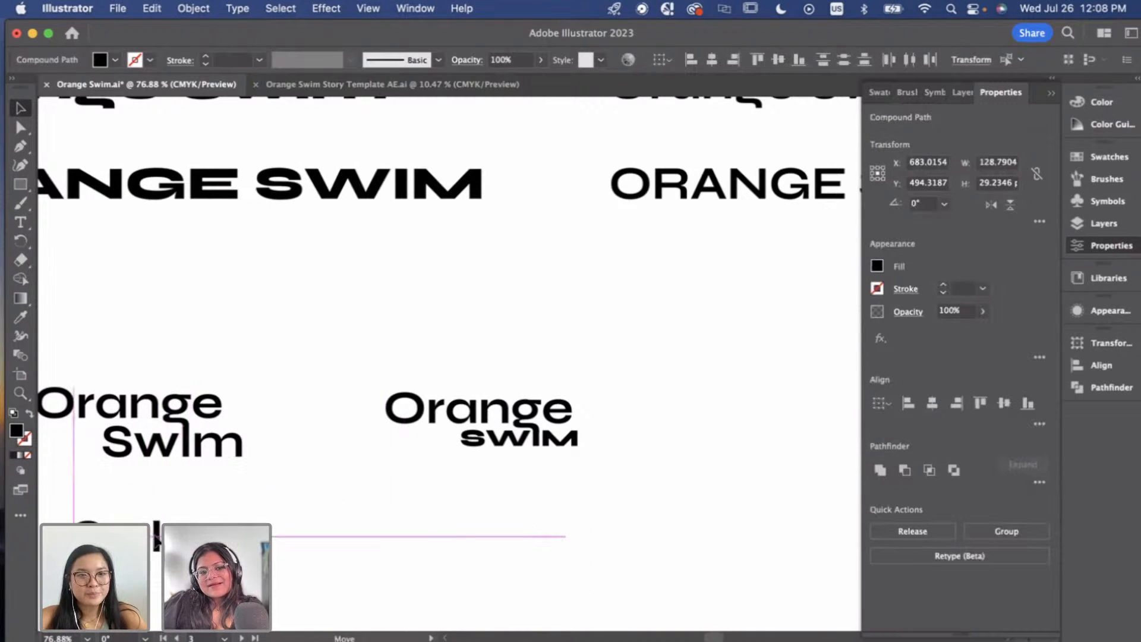
click(432, 543)
scroll(523, 493, down, 2)
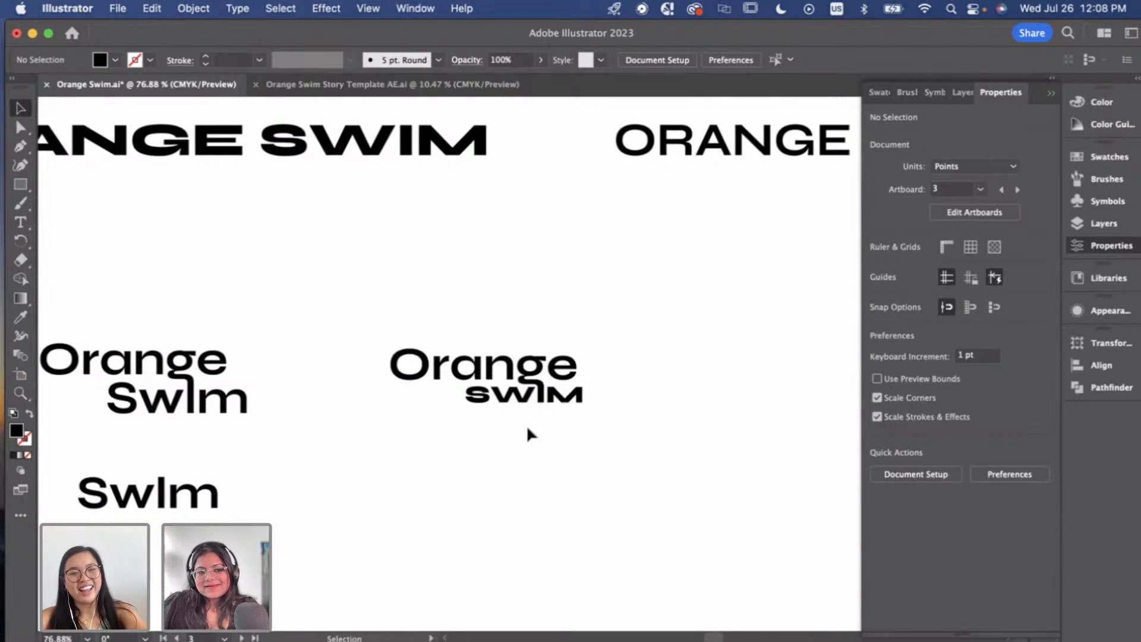
Ungroup the outlined "SWIM" letters and deselect them.
scroll(528, 444, up, 10)
click(584, 326)
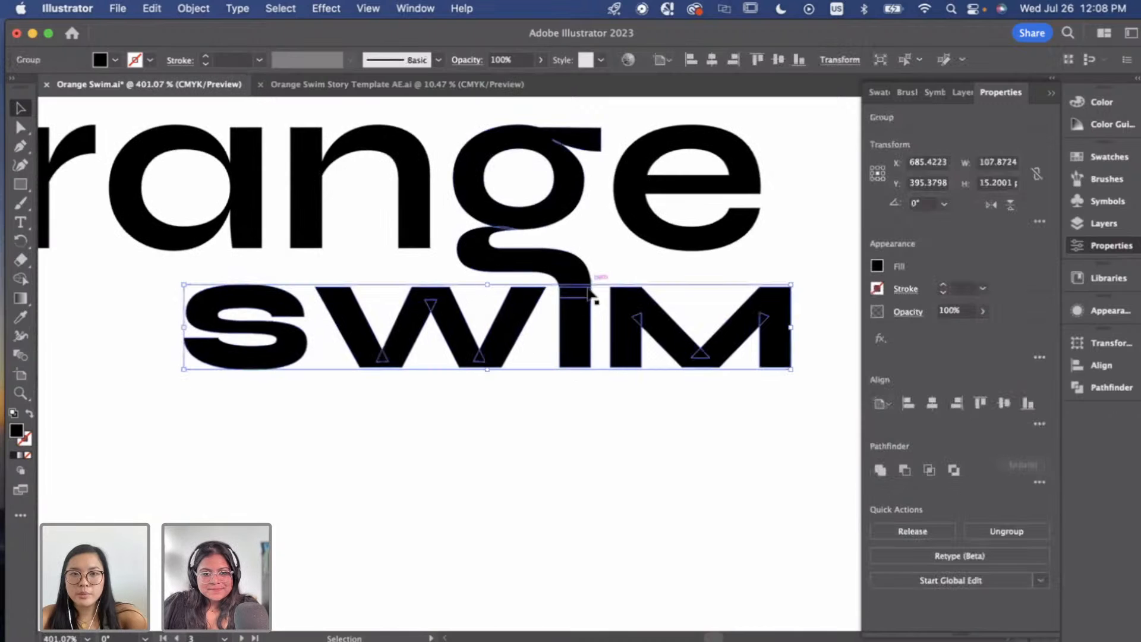
right_click(571, 306)
click(586, 529)
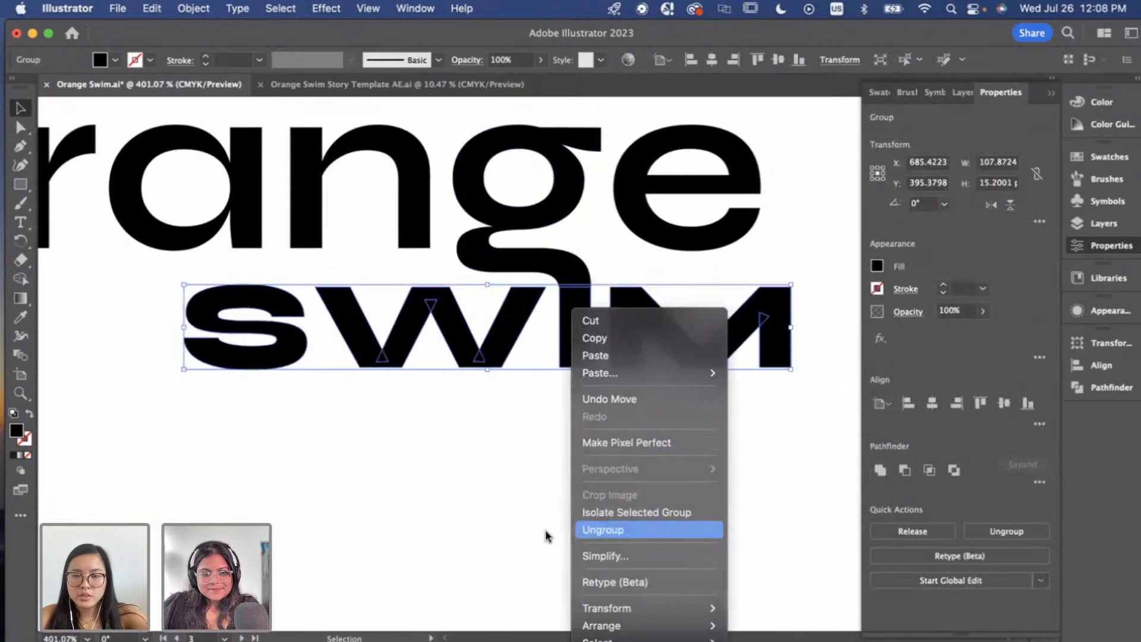
click(599, 372)
Merge the I of "SWIM" with the tail of the g in "Orange" using the Shape Builder.
click(576, 320)
shift+click(580, 271)
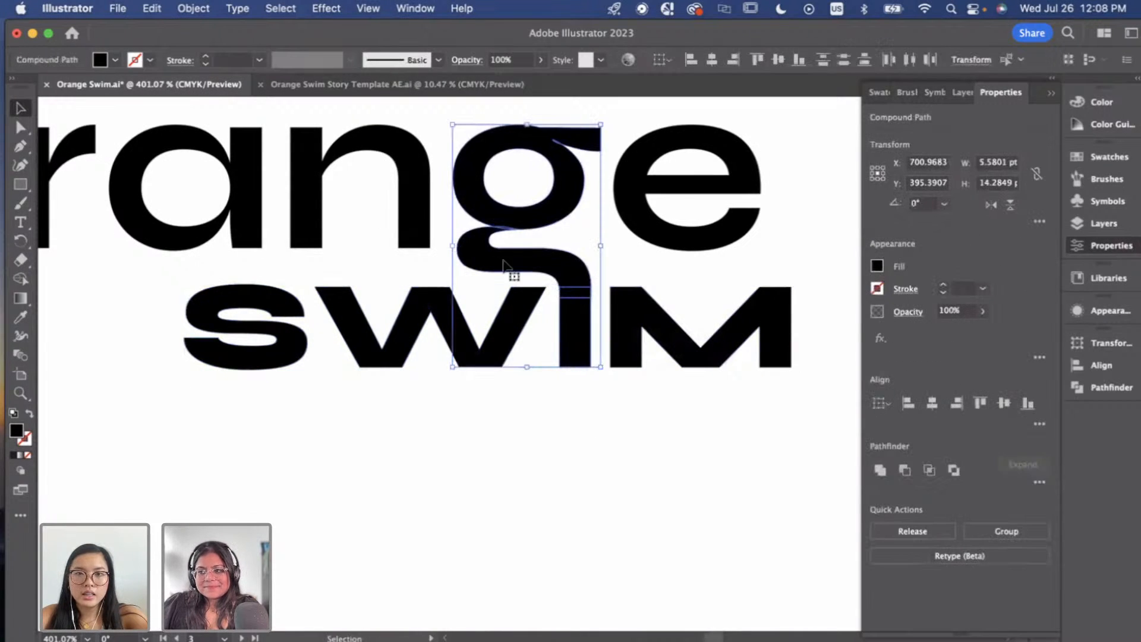
click(18, 279)
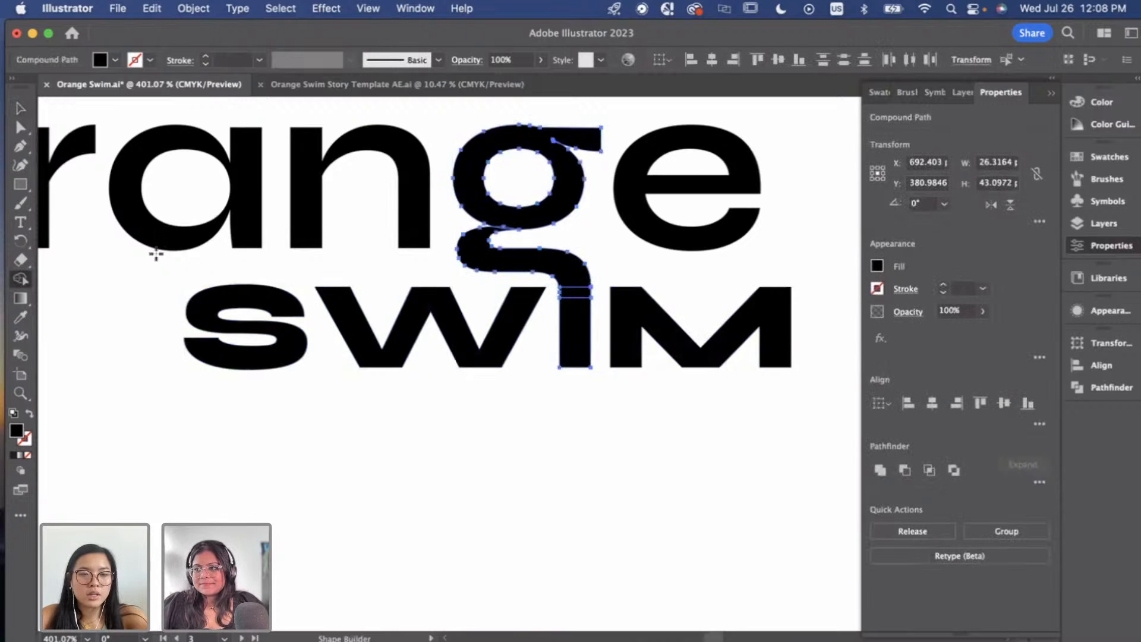
mouse_move(572, 276)
mouse_down()
mouse_move(575, 333)
mouse_move(593, 287)
mouse_up()
Delete the surplus anchor points where the I stem joins the g's tail so the merged edge runs straight.
scroll(591, 280, up, 3)
scroll(592, 279, up, 10)
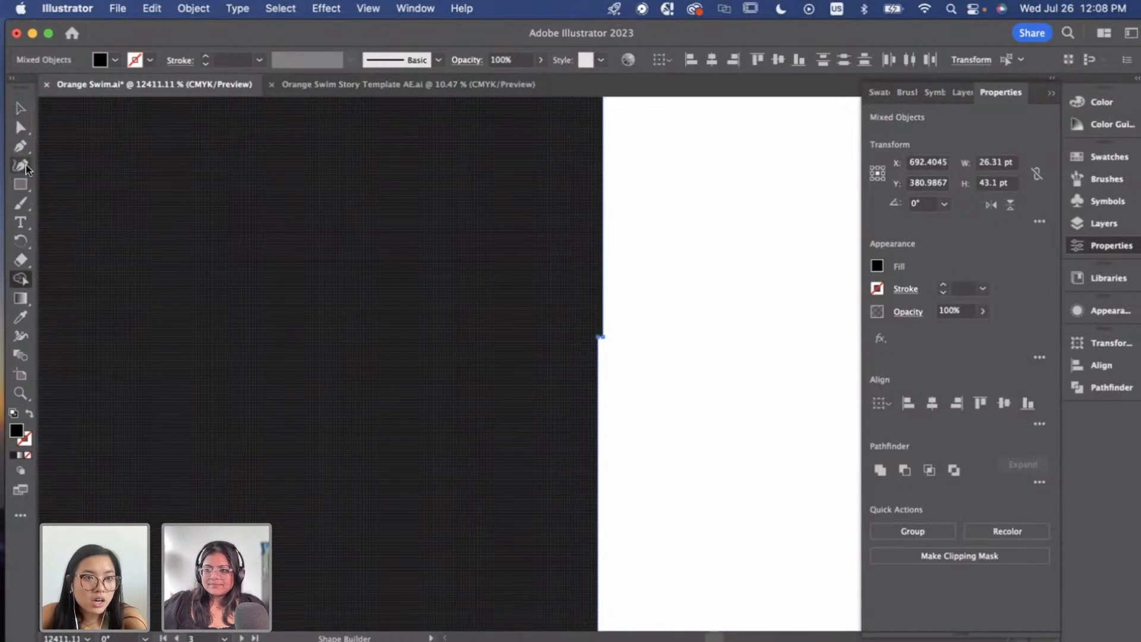
click(20, 516)
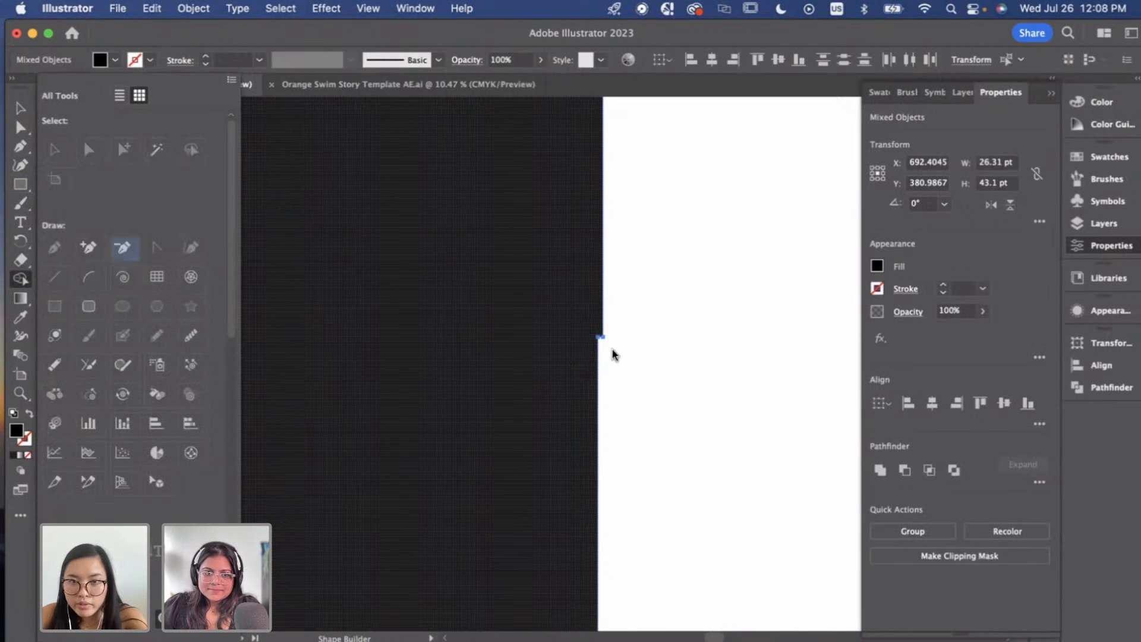
click(597, 338)
click(598, 337)
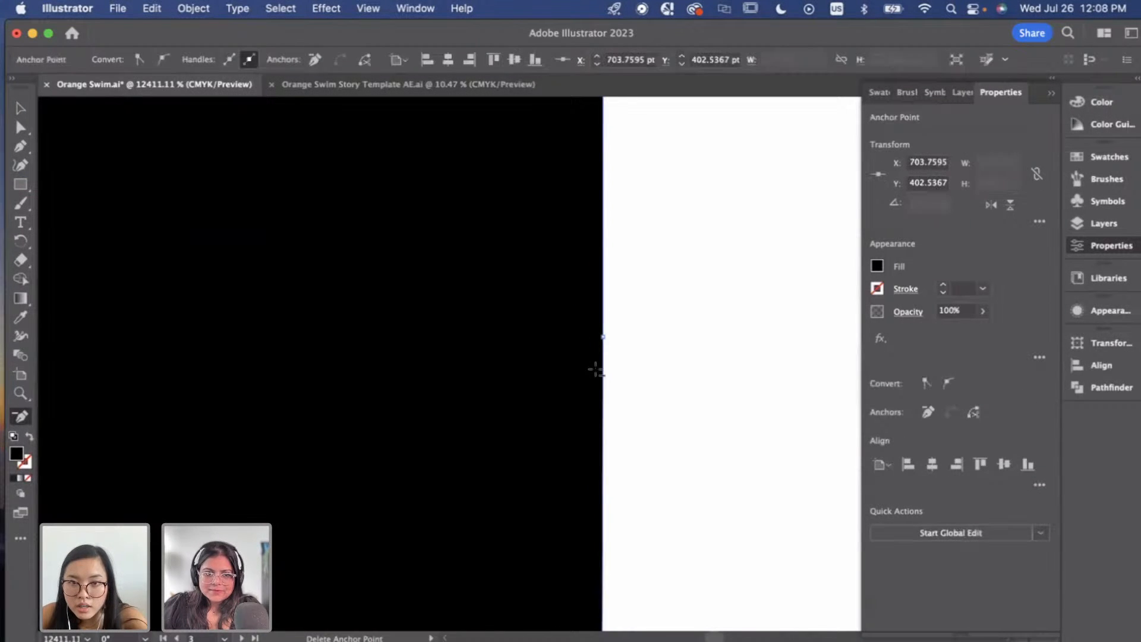
scroll(589, 374, down, 4)
scroll(589, 373, down, 5)
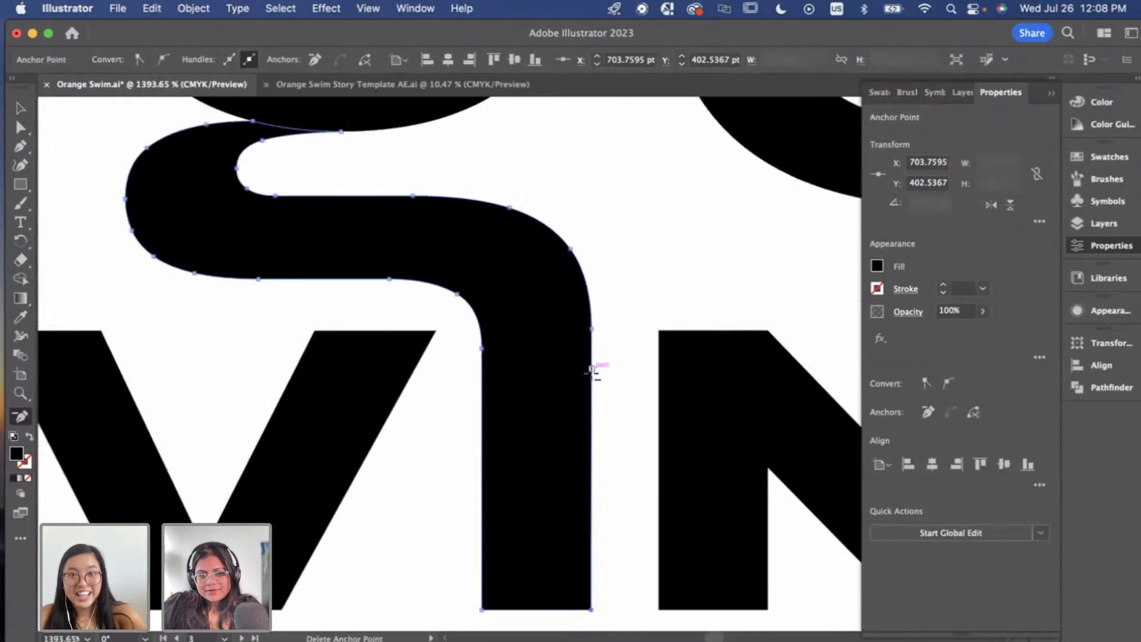
key(v)
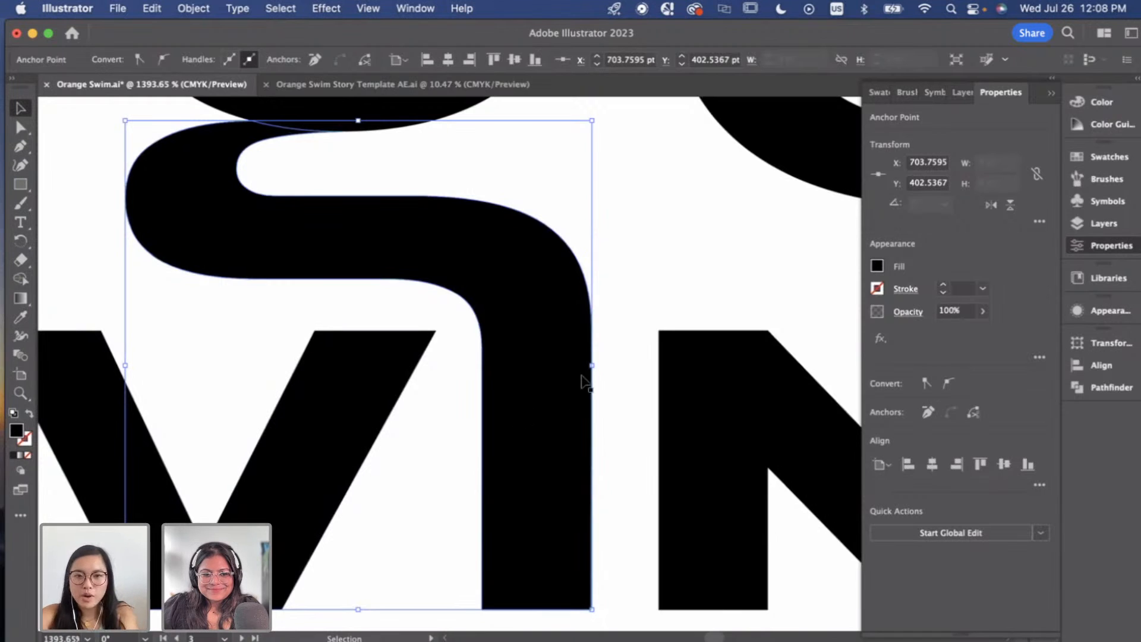
click(20, 514)
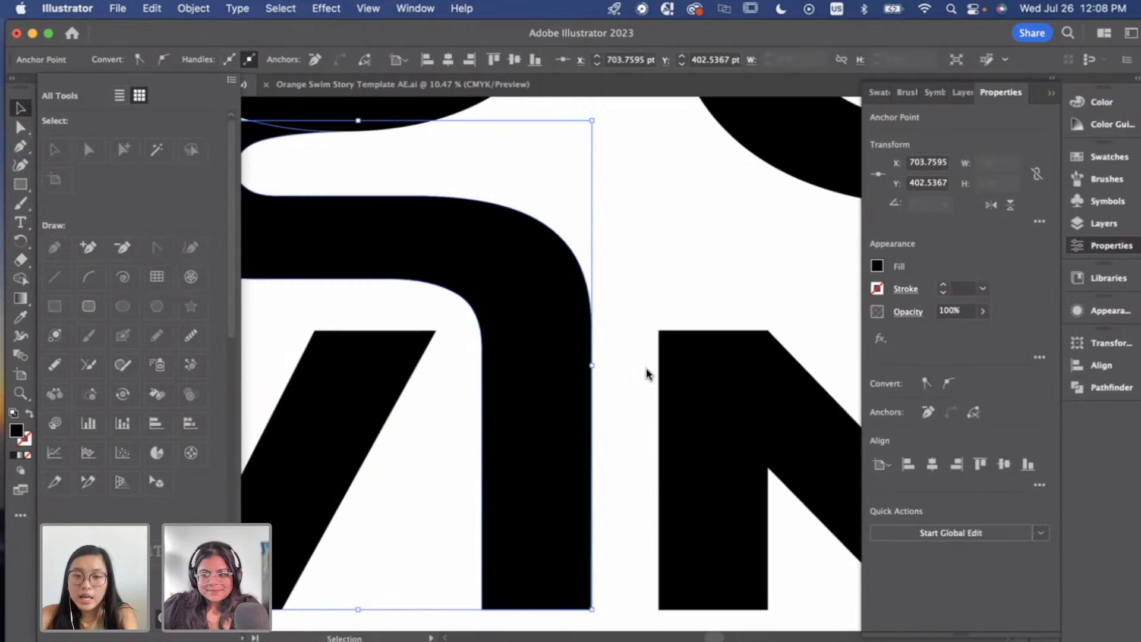
click(629, 367)
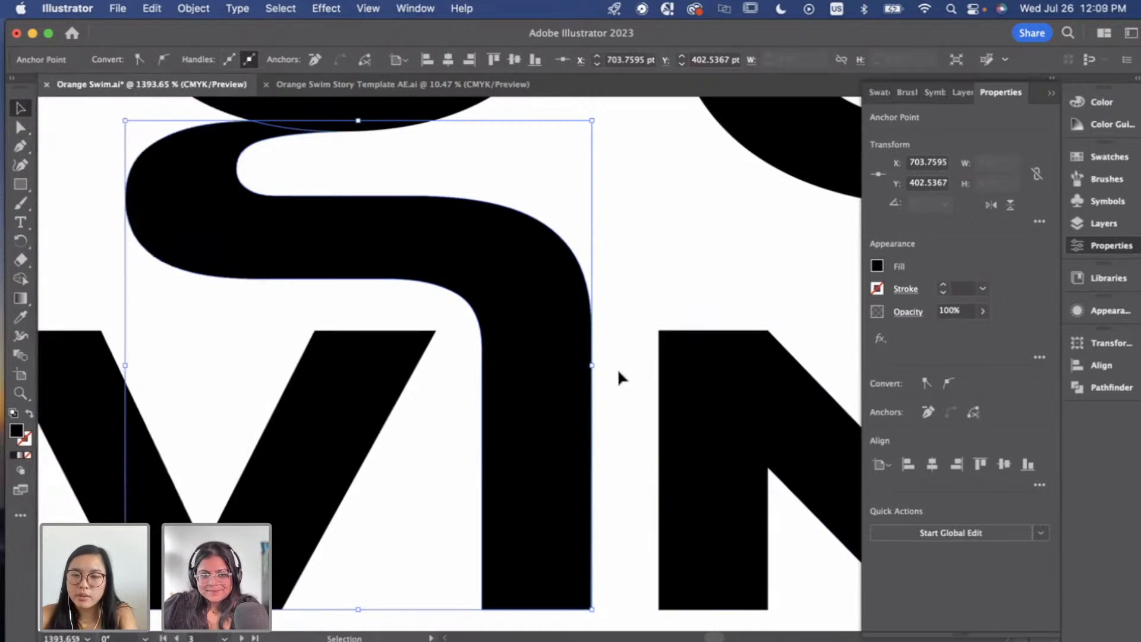
click(600, 362)
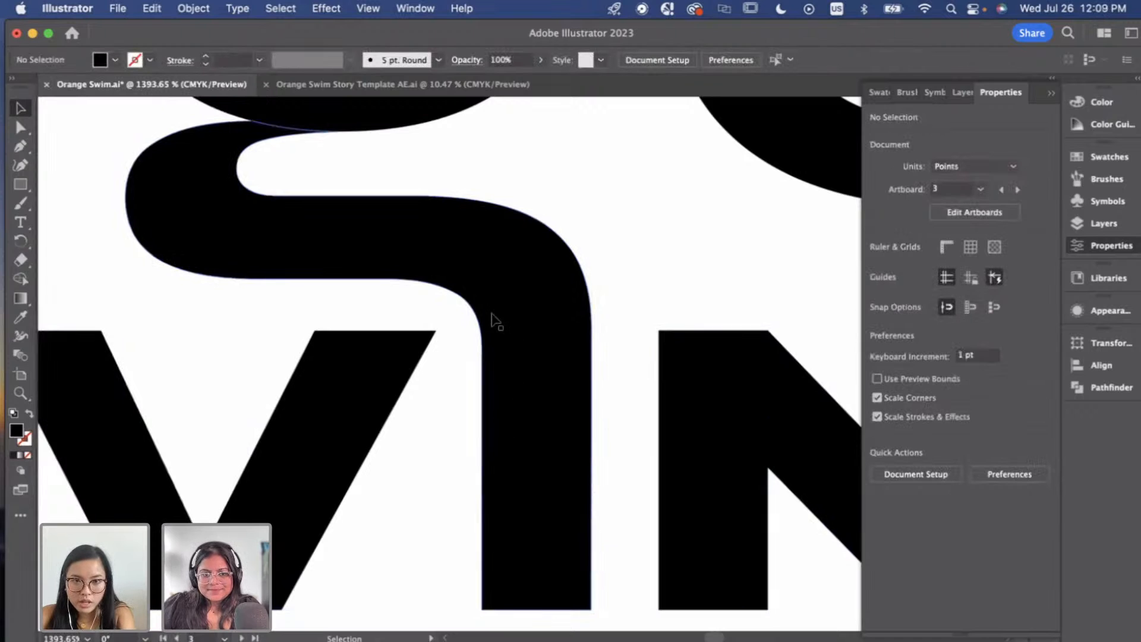
key(super+0)
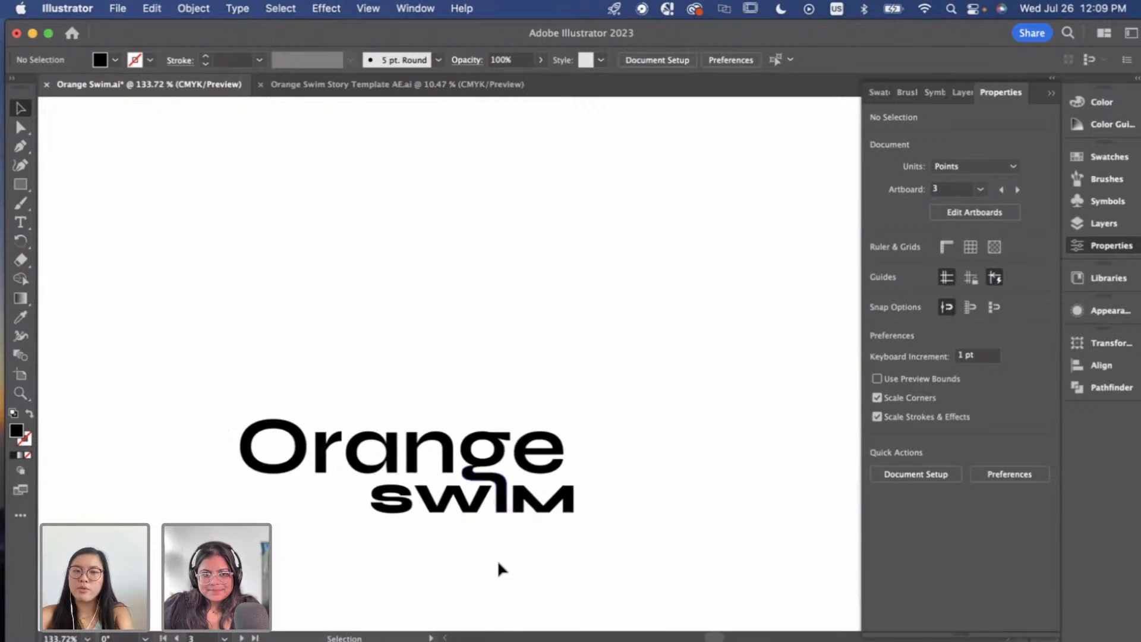
scroll(515, 555, down, 3)
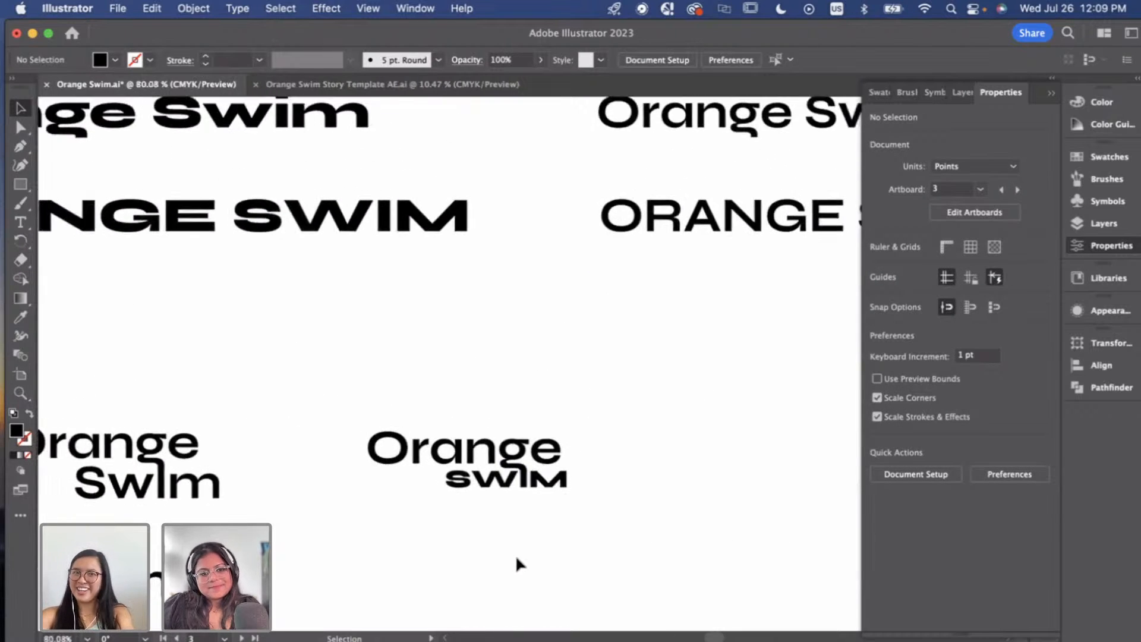
Move the first stacked wordmark and its leftover "Swim" letters up towards the artboard's left edge, away from the new wordmark.
scroll(529, 555, down, 3)
scroll(548, 560, down, 3)
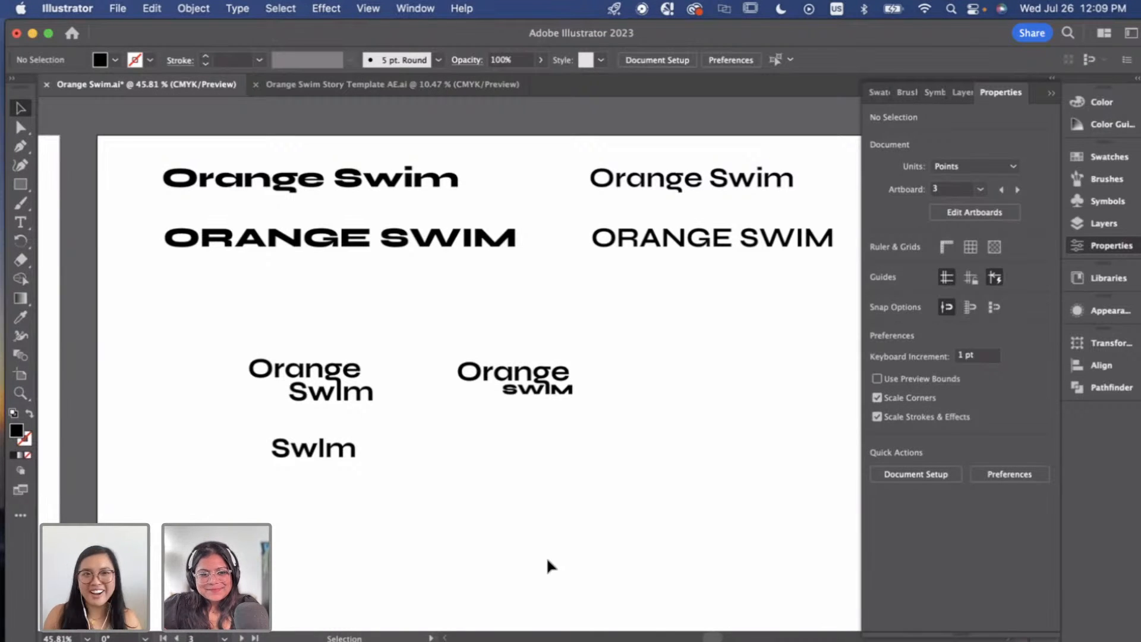
drag(224, 347, 345, 484)
drag(349, 399, 230, 355)
click(332, 433)
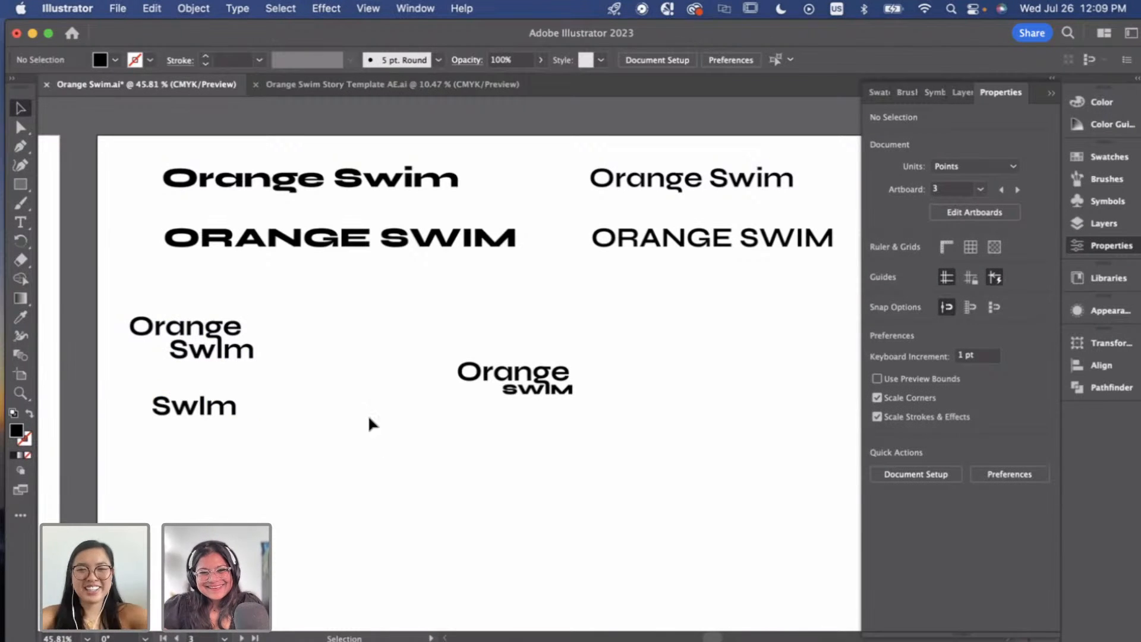
Add the text "SWIMWEAR" in Syne Bold beneath the new stacked wordmark.
scroll(571, 416, up, 5)
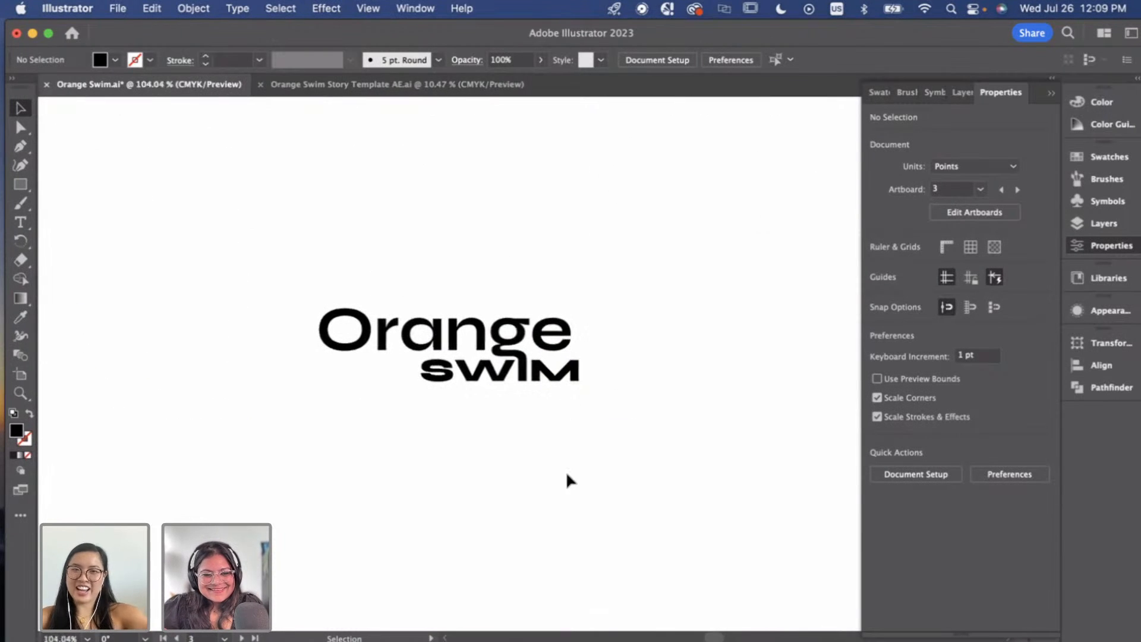
scroll(563, 476, down, 5)
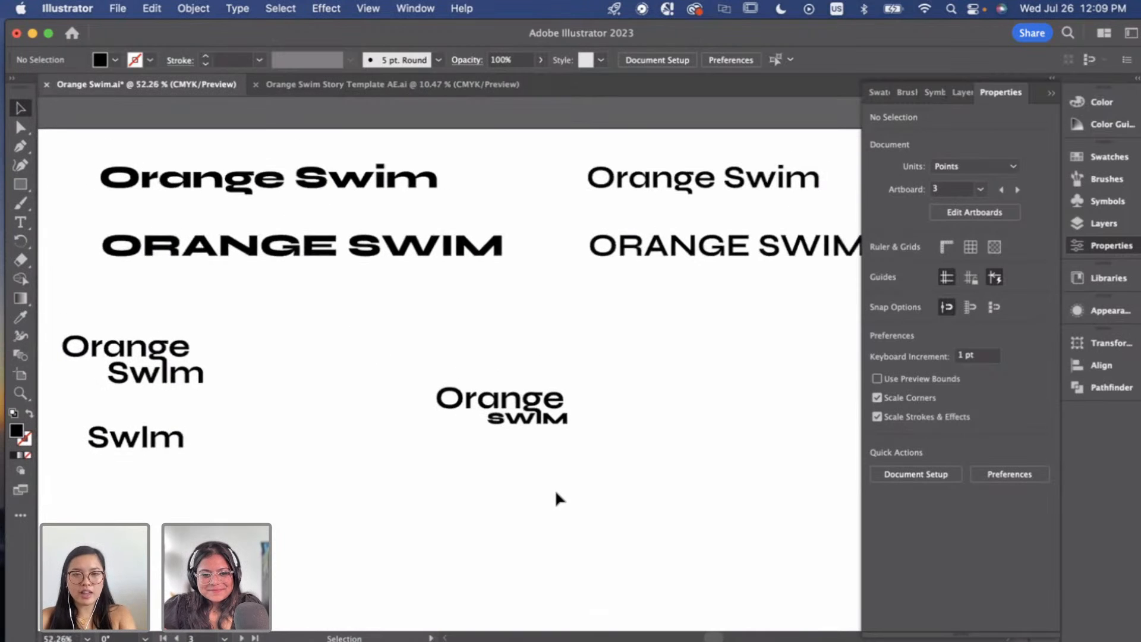
scroll(554, 490, up, 4)
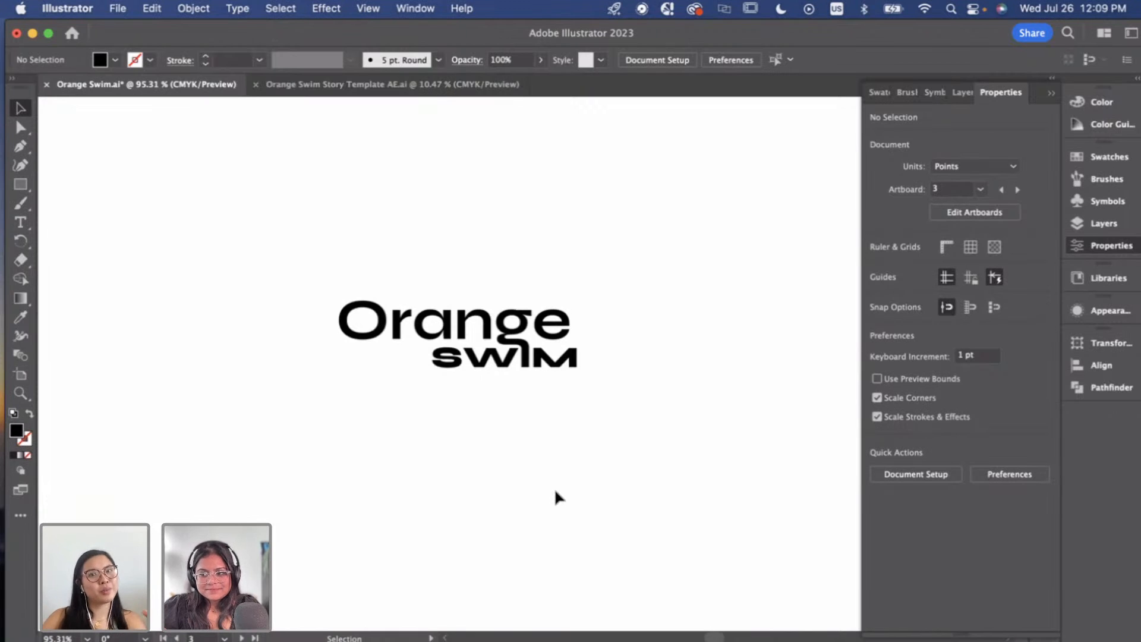
key(t)
click(437, 453)
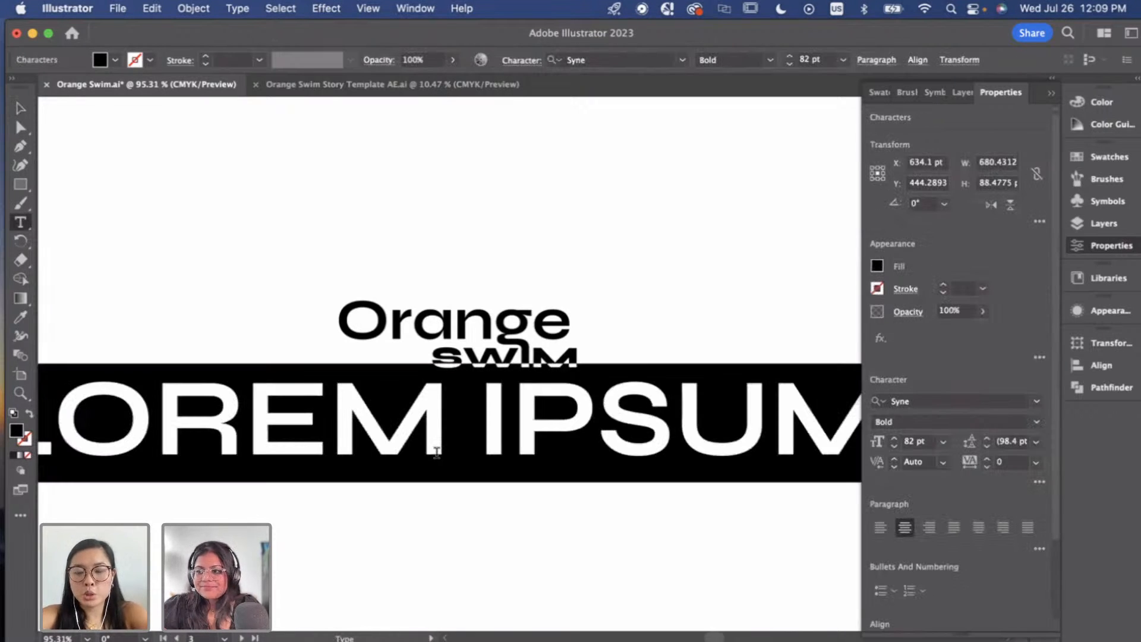
text(SWIMWEAR)
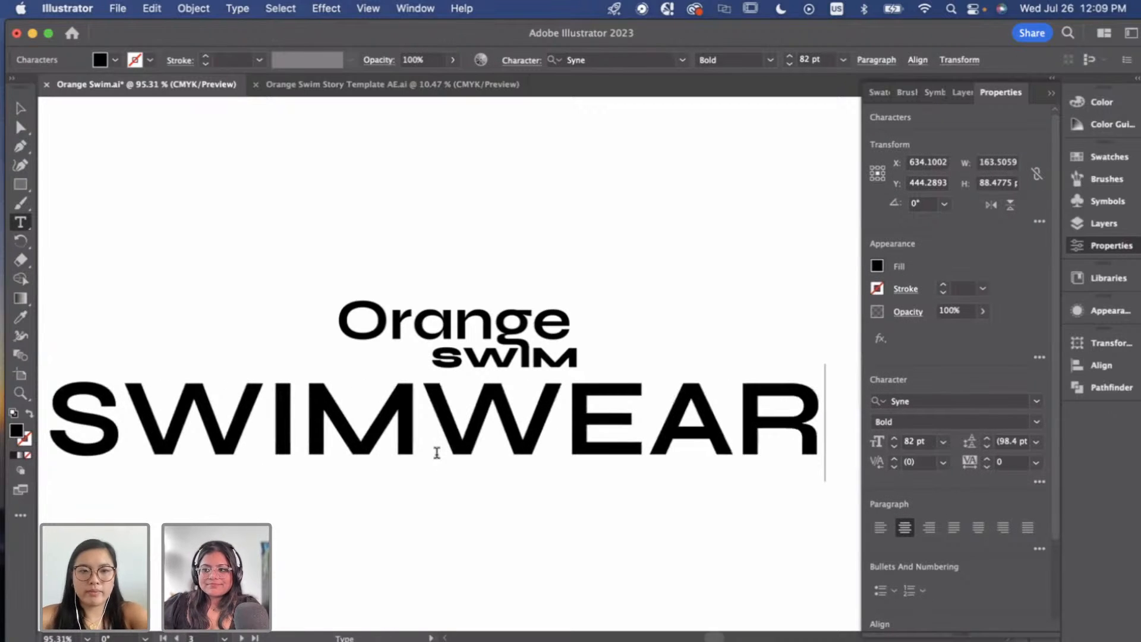
click(20, 108)
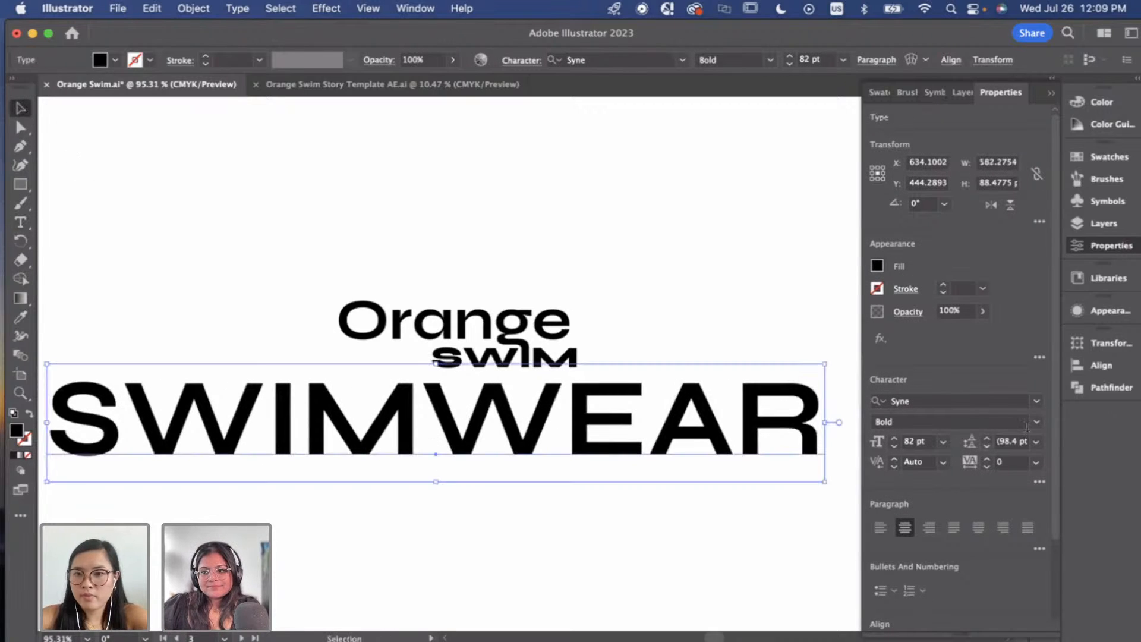
Reduce the "SWIMWEAR" text to 9 pt and place it directly under "SWIM", flush with the M's right edge.
scroll(920, 443, down, 20)
scroll(920, 443, down, 20)
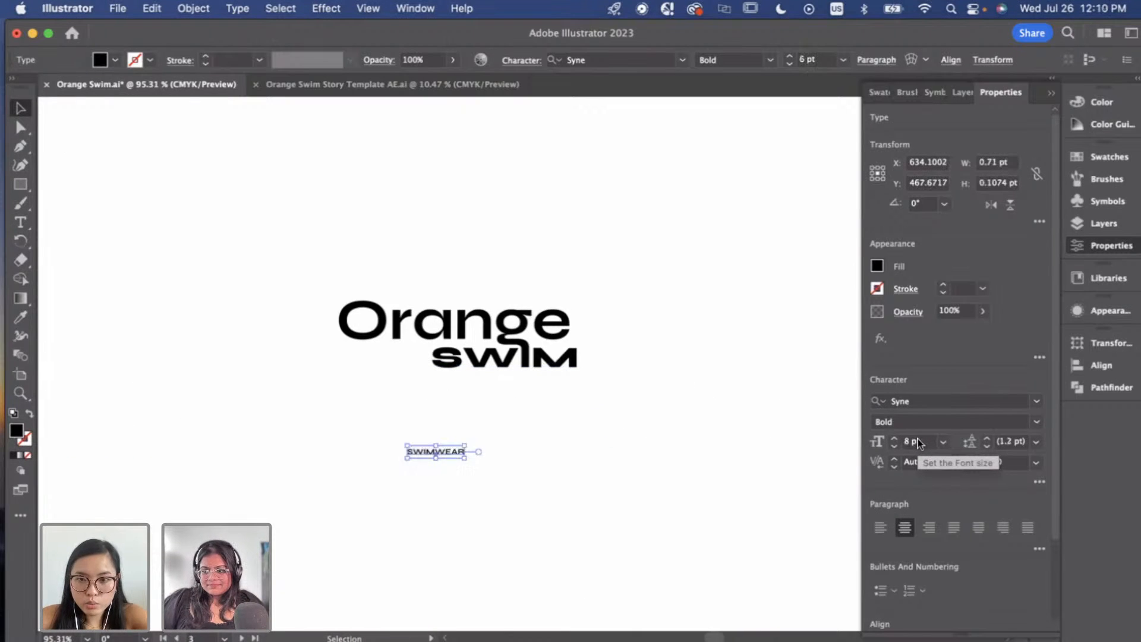
scroll(919, 441, up, 8)
drag(479, 449, 557, 383)
click(538, 426)
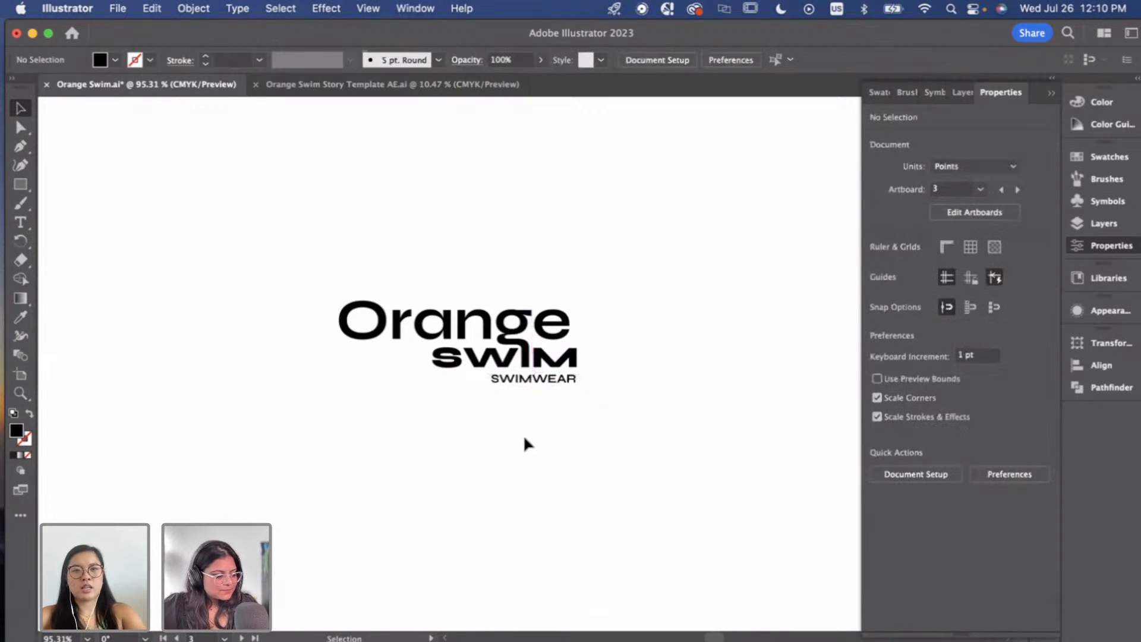
Scale "SWIMWEAR" down to about 5.83 pt so it spans from the I stem to the right edge of the M.
scroll(546, 384, up, 2)
click(538, 381)
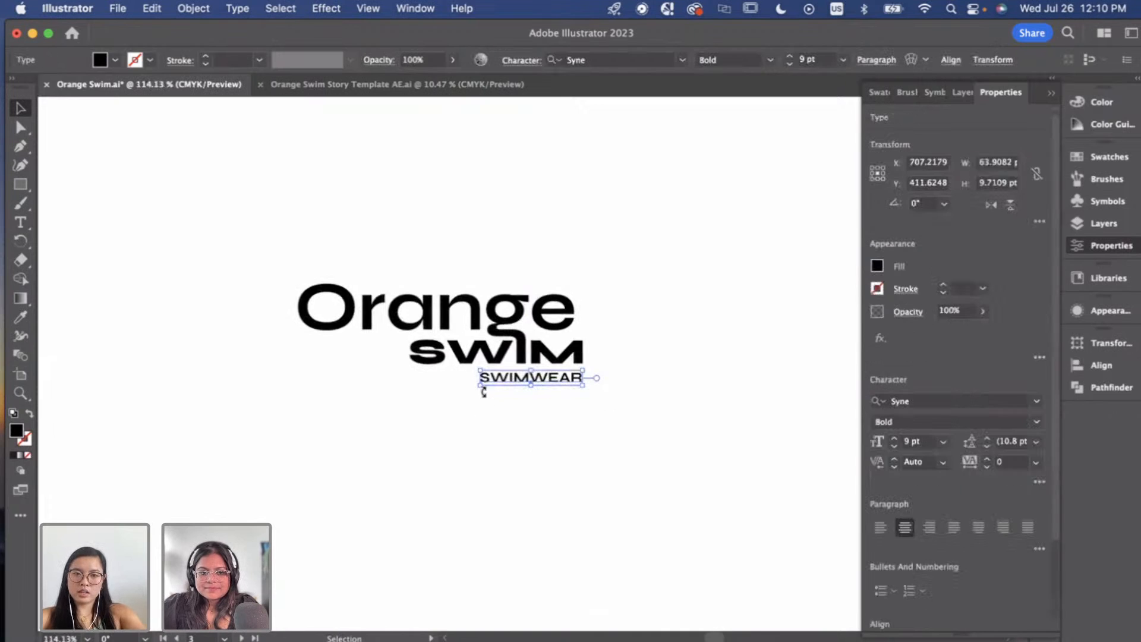
drag(478, 386, 517, 396)
click(545, 443)
scroll(550, 368, up, 6)
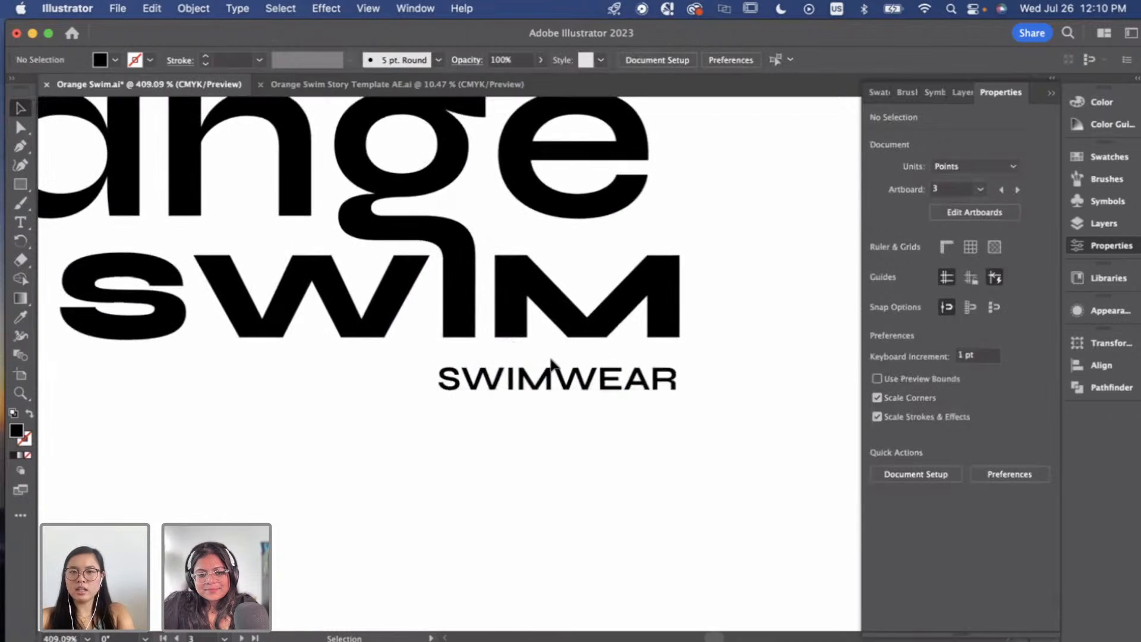
click(553, 379)
scroll(598, 376, up, 2)
drag(711, 381, 713, 381)
drag(382, 397, 380, 382)
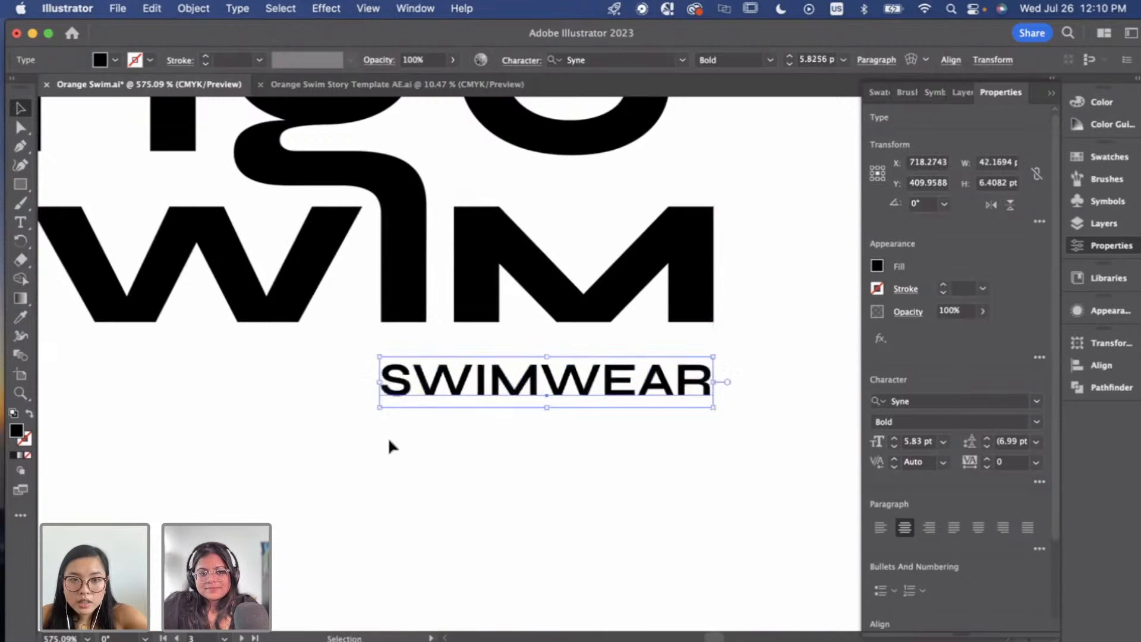
click(389, 446)
Duplicate the complete wordmark with its "SWIMWEAR" tagline about 137 pt below the original and deselect it.
scroll(455, 436, down, 10)
scroll(533, 494, up, 5)
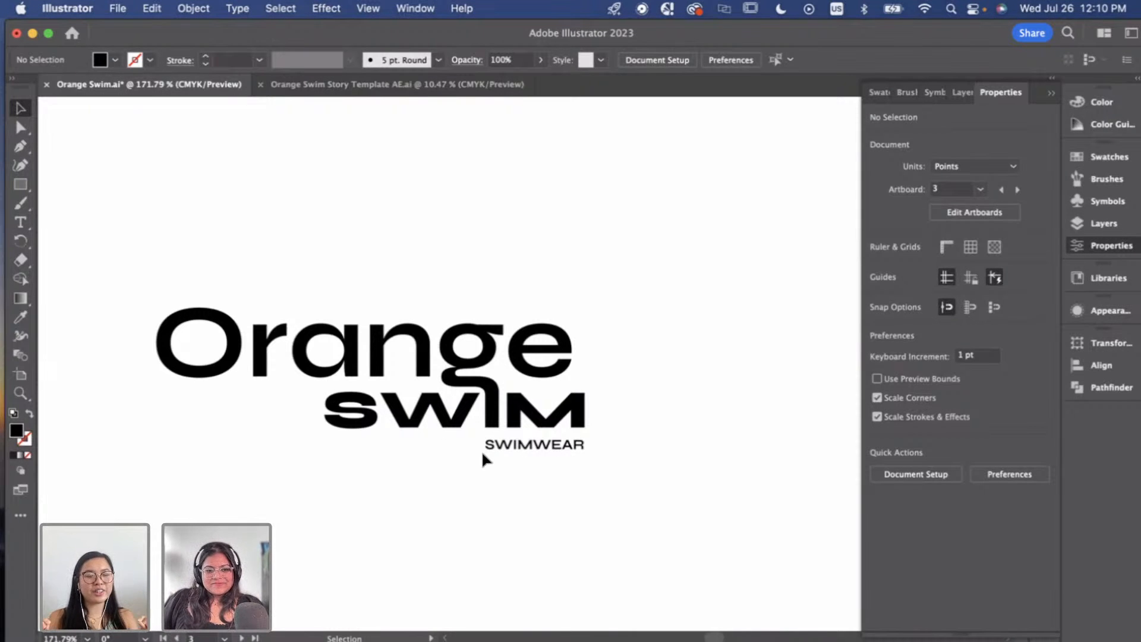
scroll(526, 458, down, 5)
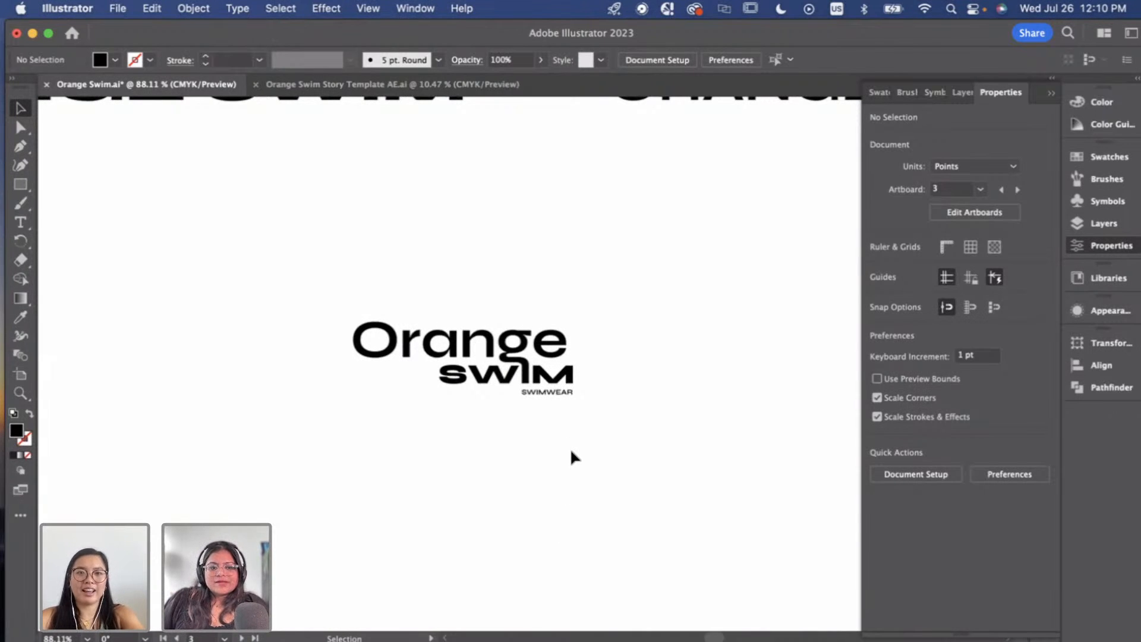
scroll(571, 452, up, 1)
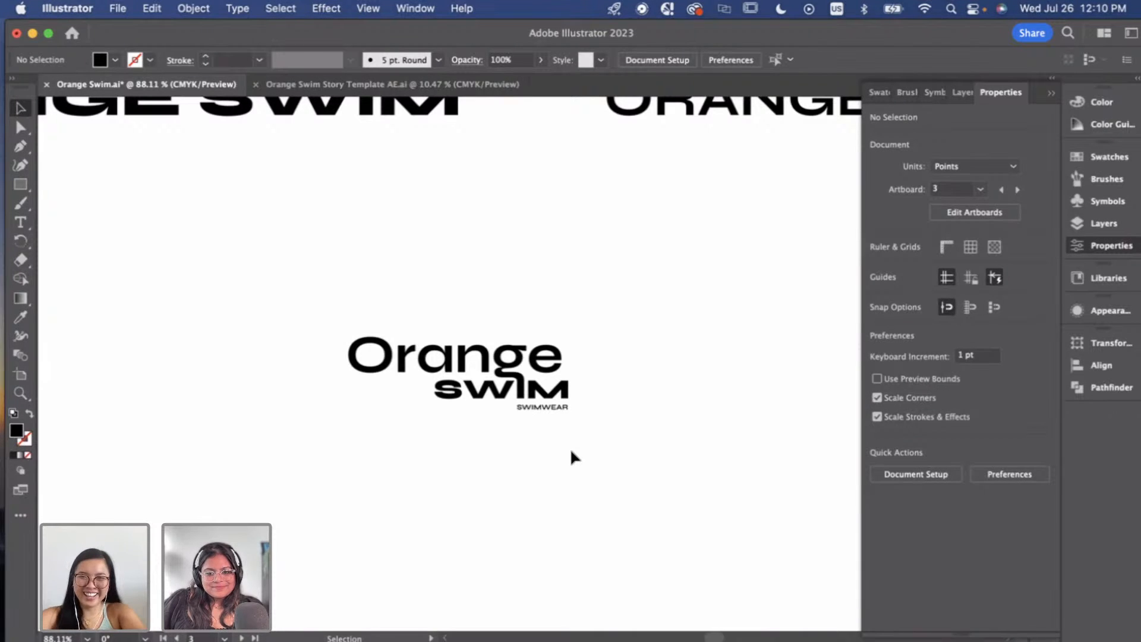
scroll(526, 425, up, 2)
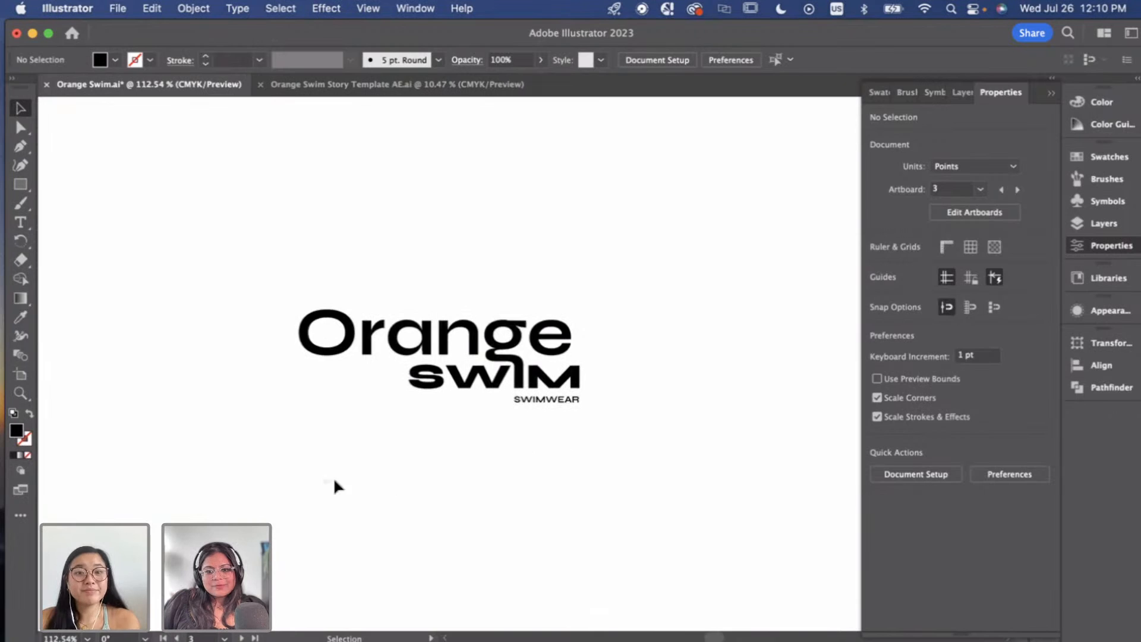
drag(319, 491, 644, 315)
drag(536, 350, 545, 566)
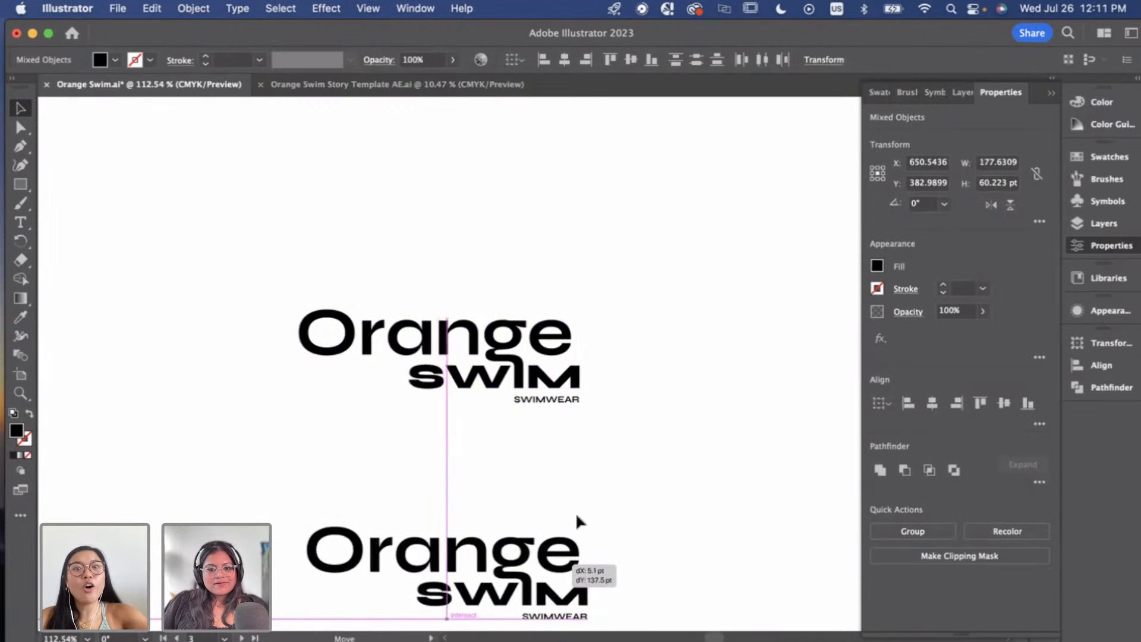
drag(577, 517, 576, 517)
click(657, 472)
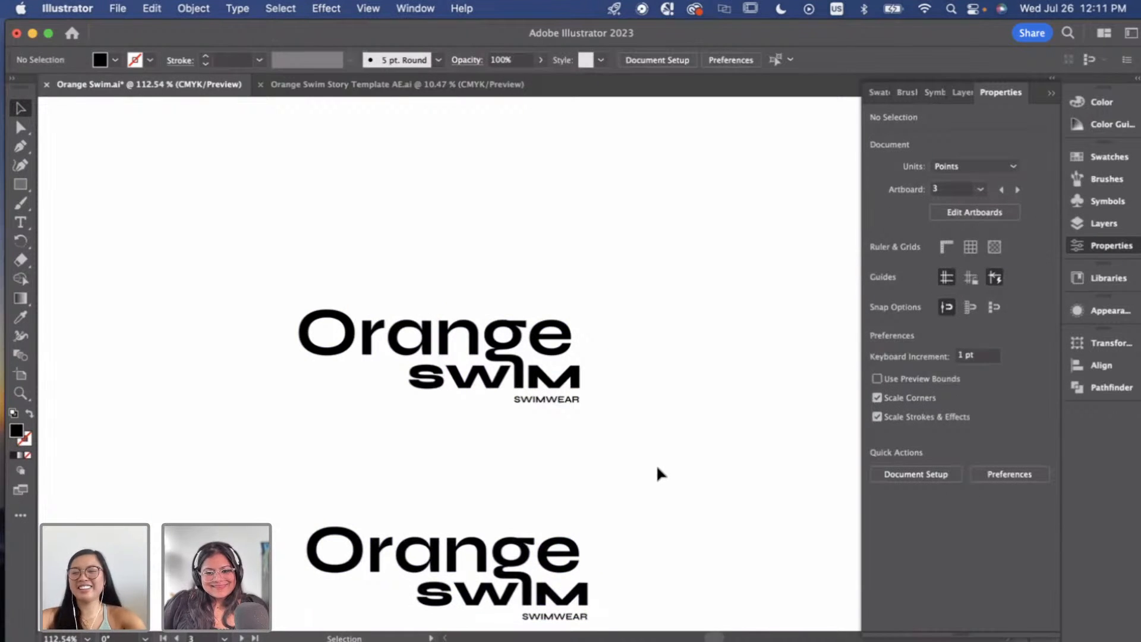
scroll(658, 468, down, 2)
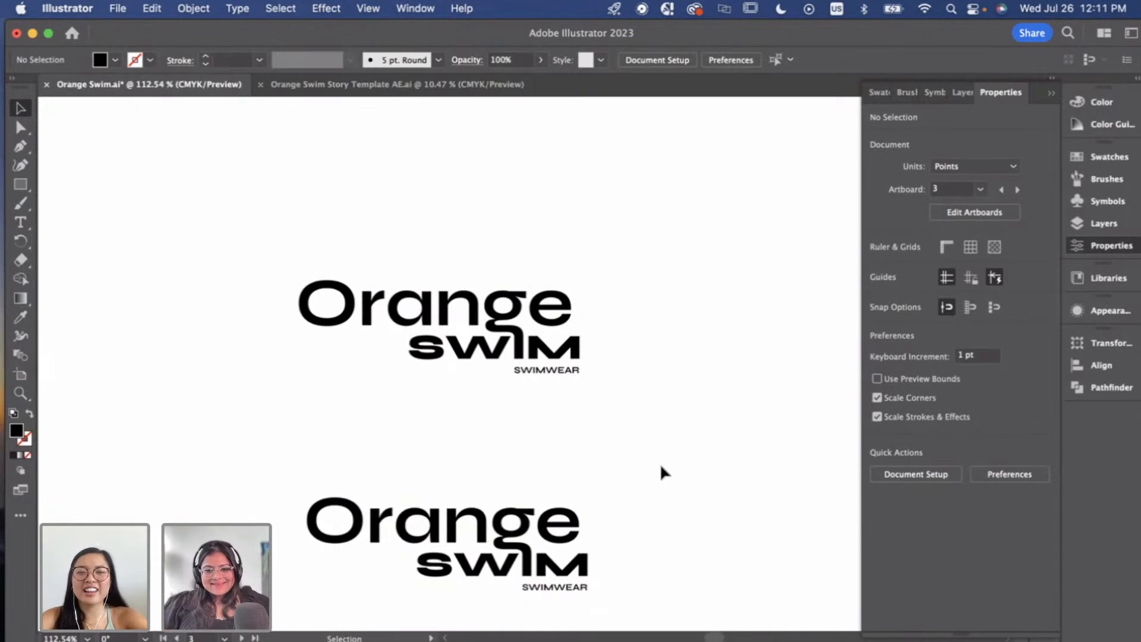
scroll(660, 463, down, 2)
scroll(703, 443, down, 1)
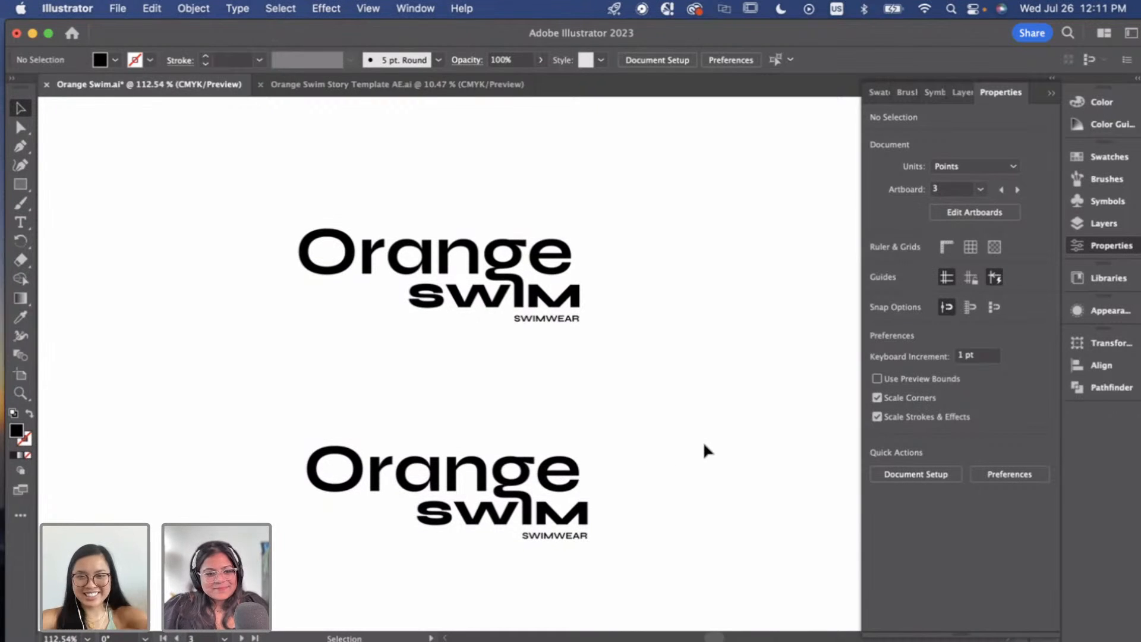
scroll(649, 550, down, 2)
scroll(651, 541, up, 1)
scroll(565, 529, down, 2)
scroll(568, 517, down, 3)
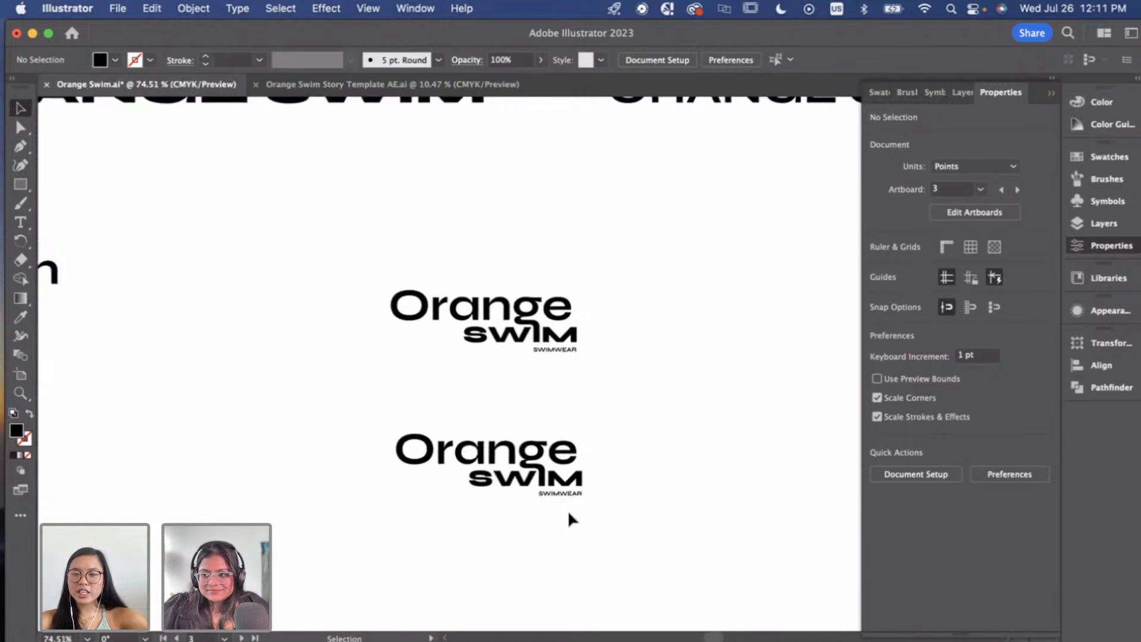
Copy the phrase "for bodies yours and mine" from the first paragraph of the creative brief.
scroll(568, 514, down, 5)
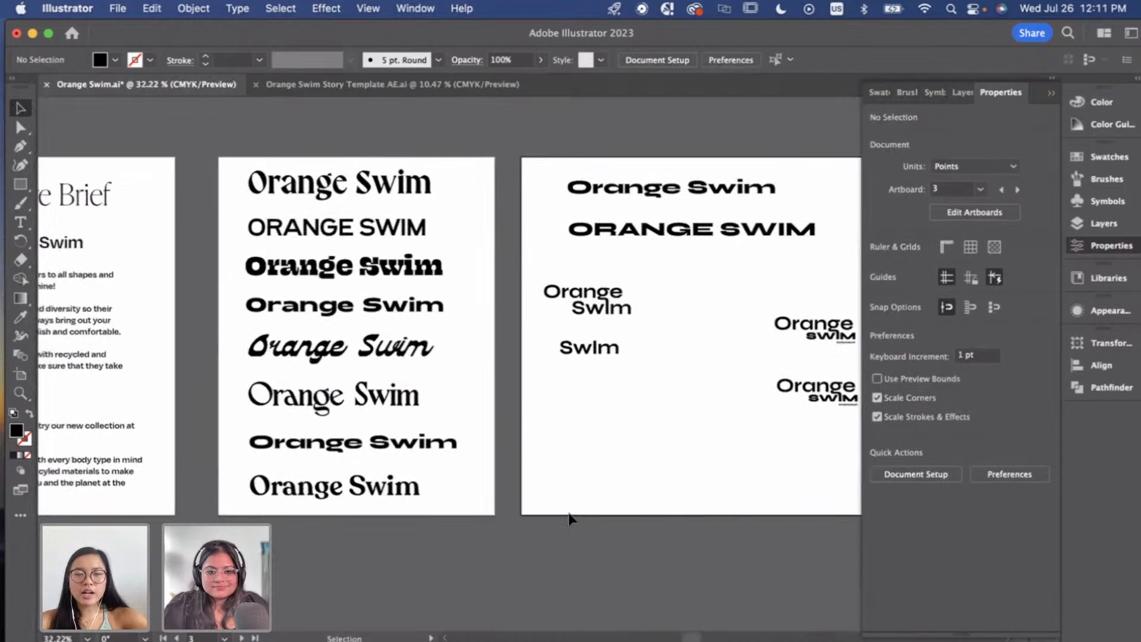
scroll(568, 517, left, 5)
scroll(349, 399, up, 1)
scroll(348, 399, up, 2)
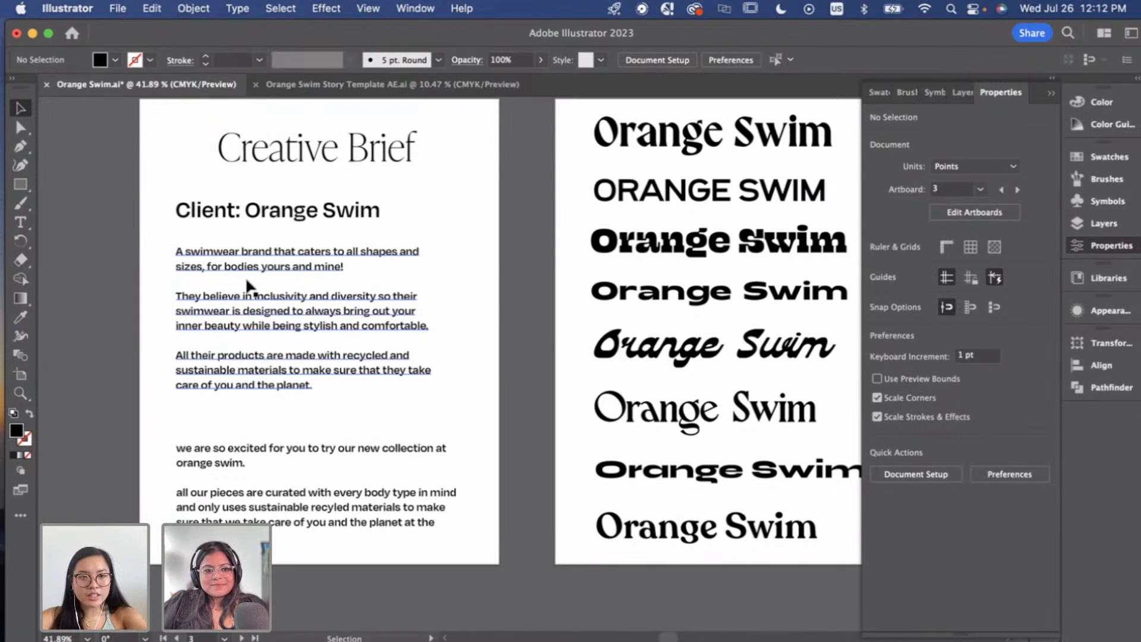
scroll(237, 279, right, 2)
double_click(191, 276)
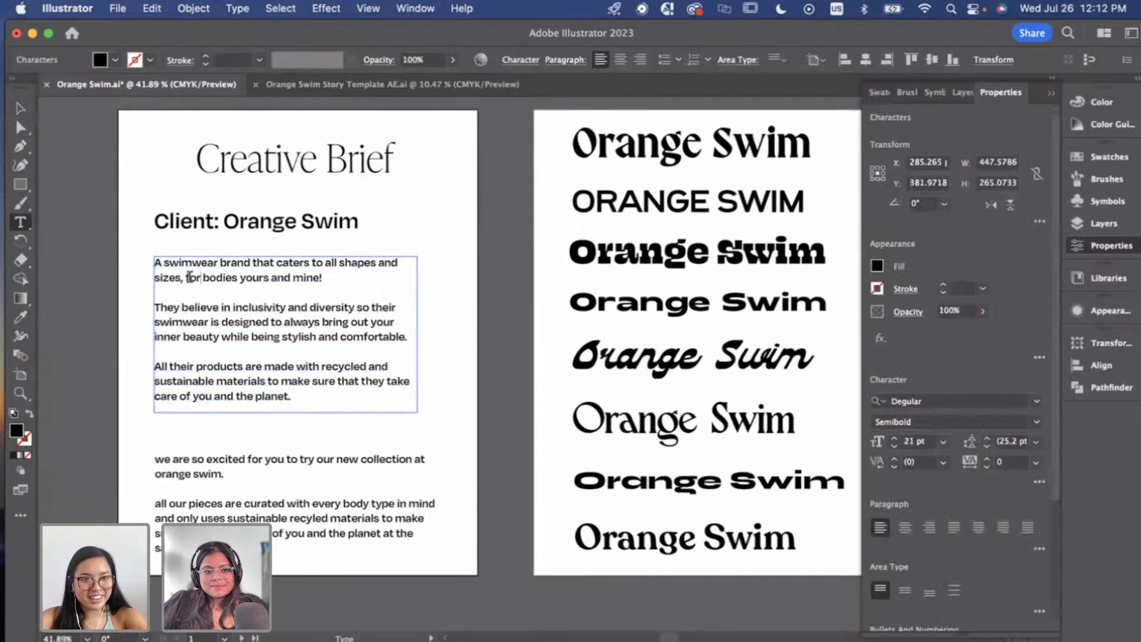
double_click(192, 277)
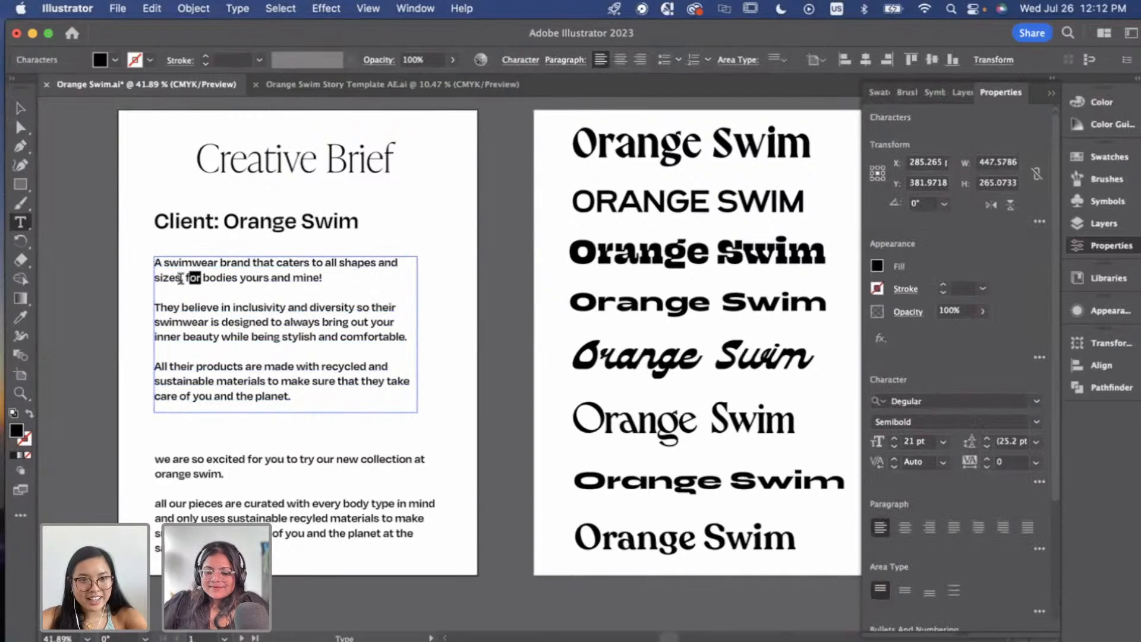
drag(186, 278, 317, 282)
key(super+c)
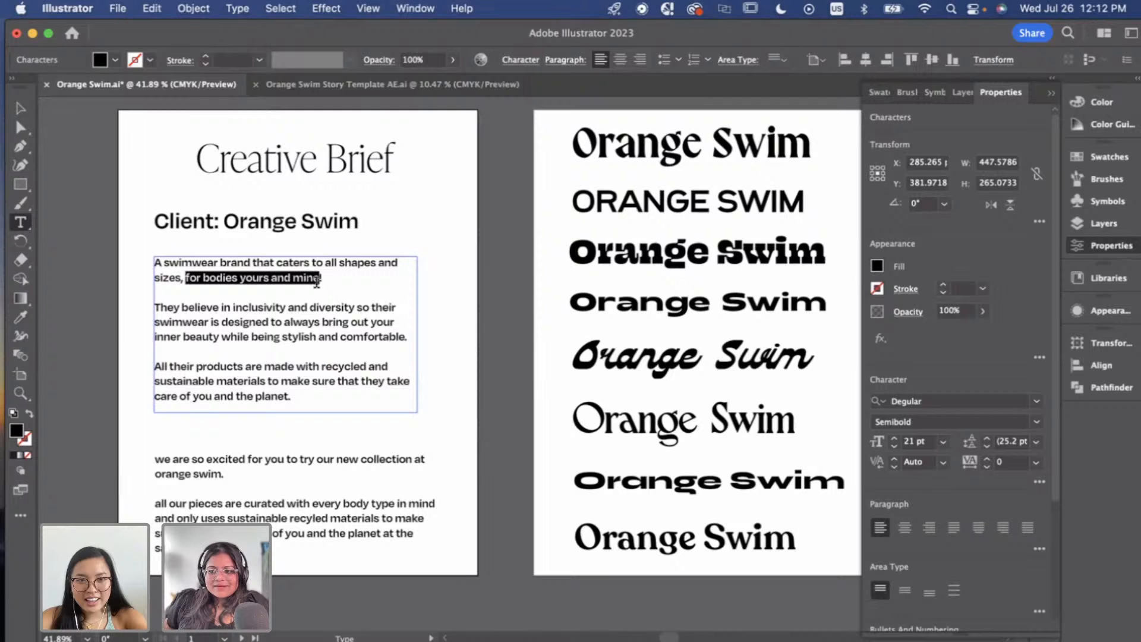
Duplicate the lower wordmark with its tagline to the right of itself on the wordmark artboard.
scroll(315, 297, right, 5)
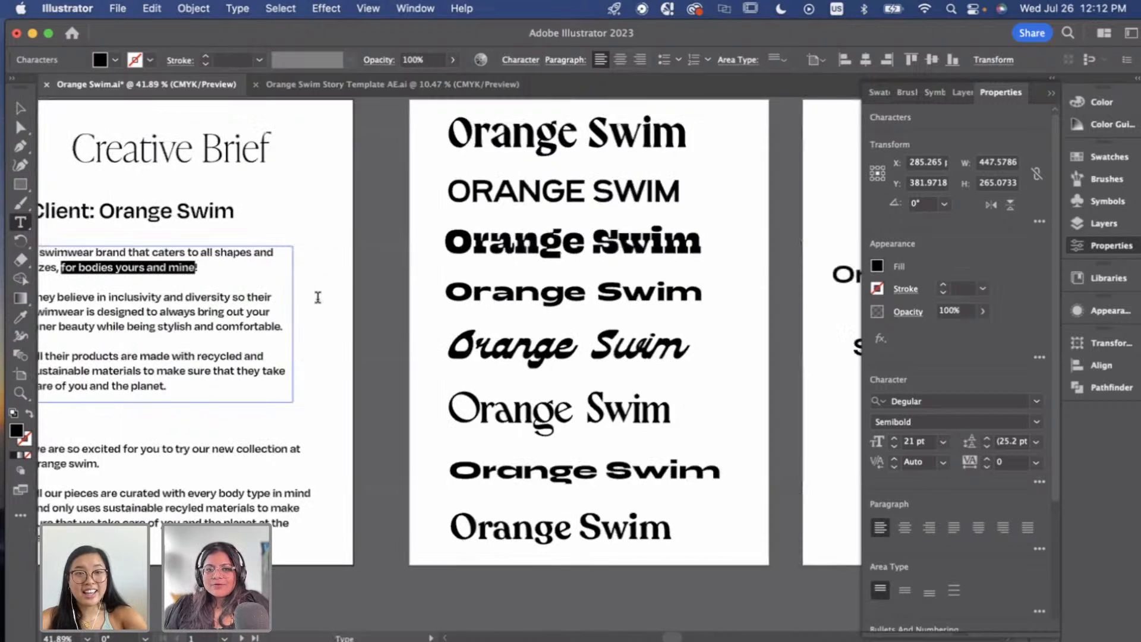
scroll(324, 306, right, 10)
scroll(339, 315, up, 5)
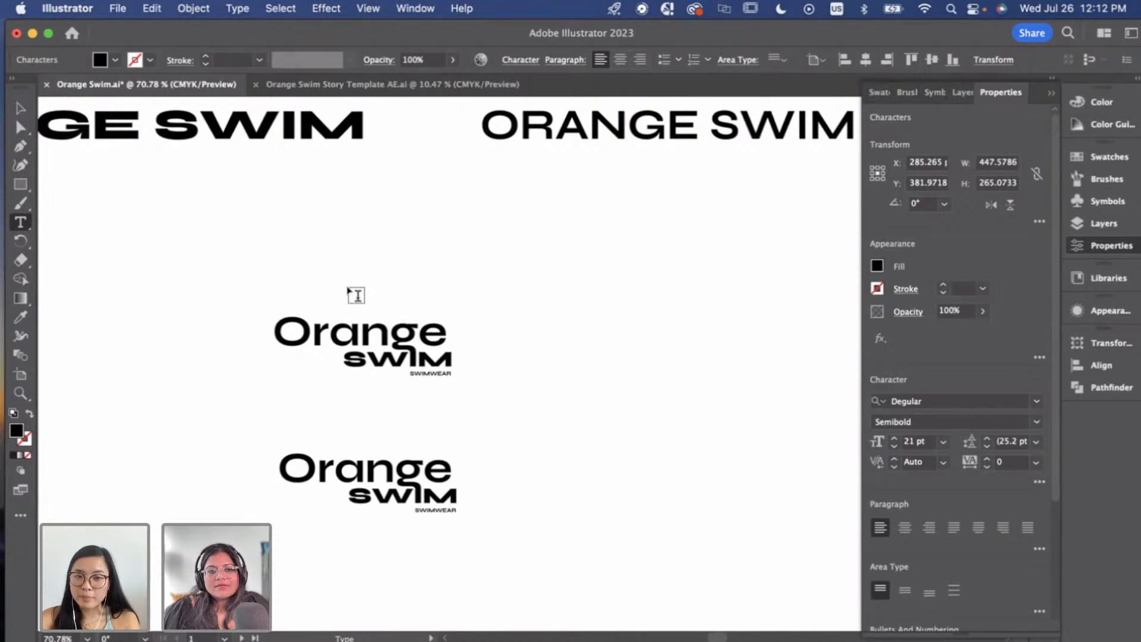
click(20, 108)
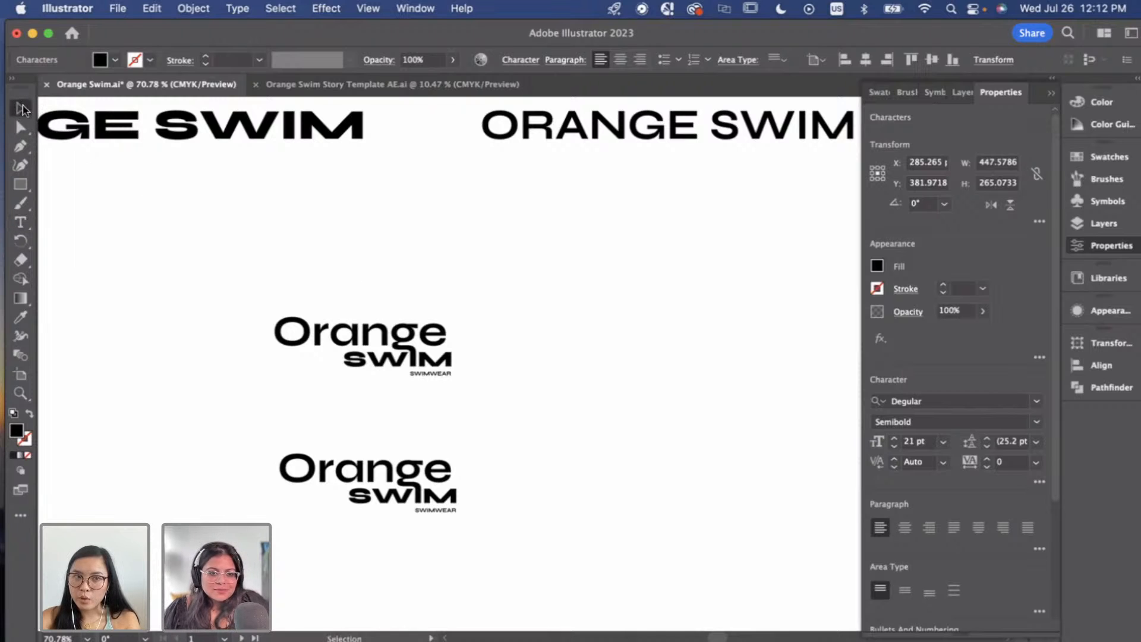
drag(216, 428, 543, 579)
drag(386, 498, 666, 502)
click(733, 486)
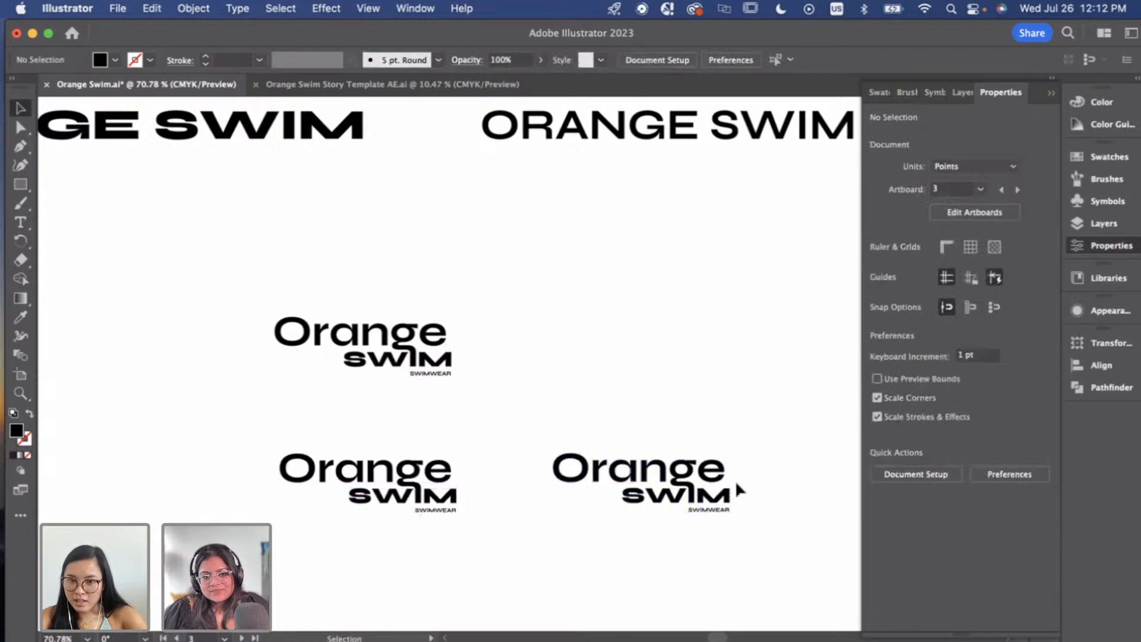
Duplicate the M of "SWIM" in the newest wordmark copy and place the duplicate beneath the W.
scroll(731, 483, up, 3)
scroll(733, 487, up, 3)
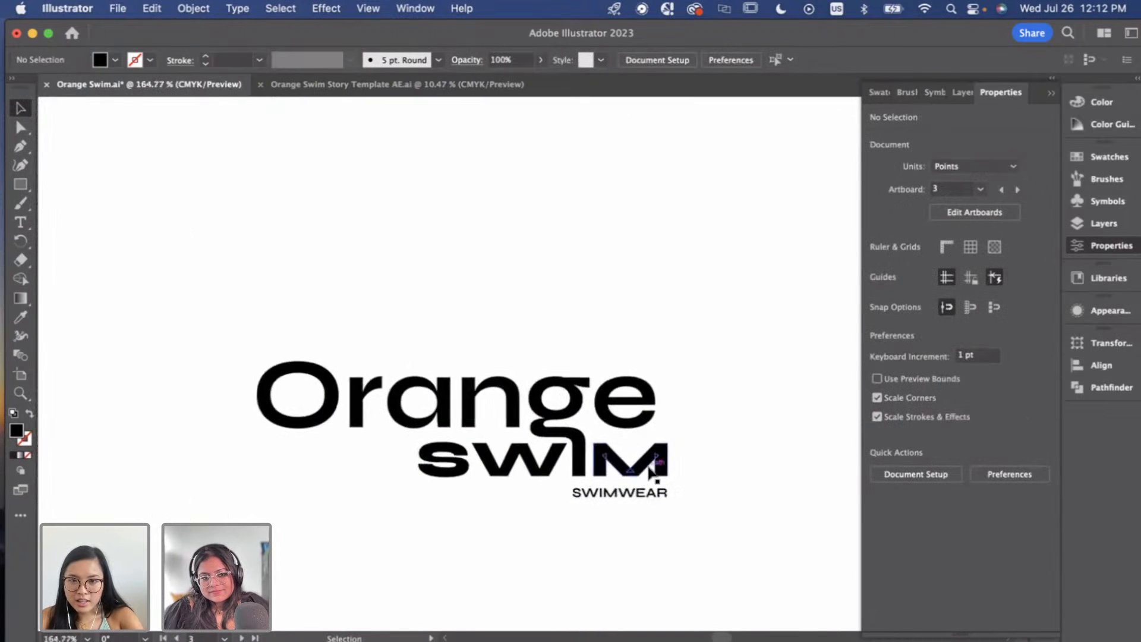
click(650, 471)
drag(650, 471, 540, 498)
scroll(538, 502, up, 4)
Replace the W of "SWIM" with the duplicated M turned upside down, and park the removed W just below the wordmark.
click(538, 447)
scroll(538, 446, down, 3)
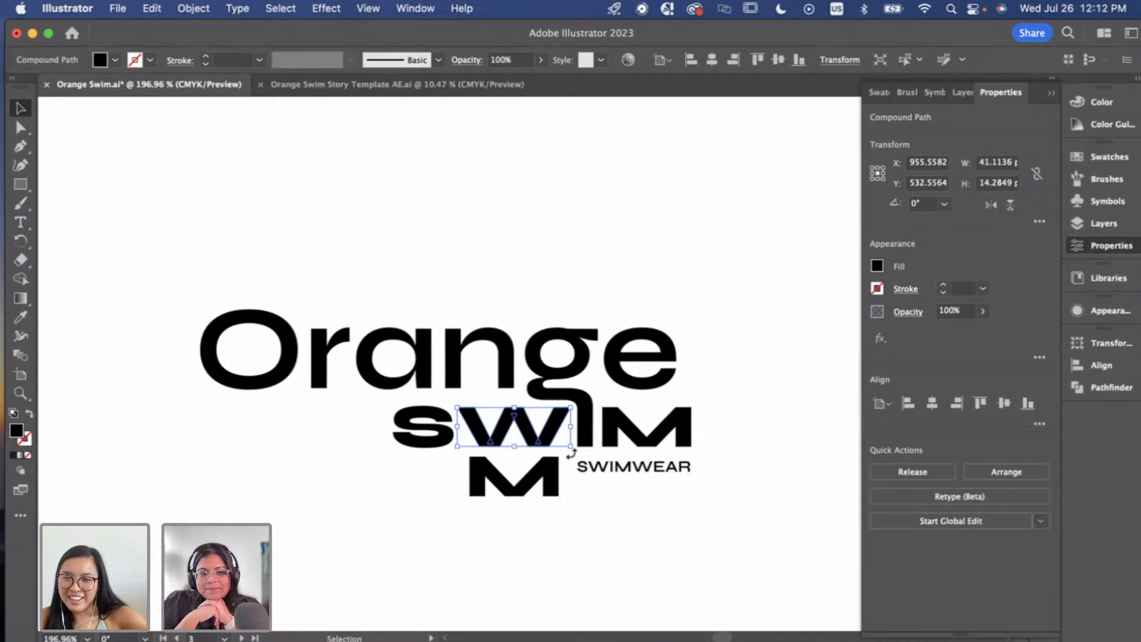
drag(532, 433, 533, 537)
drag(523, 493, 441, 379)
click(523, 483)
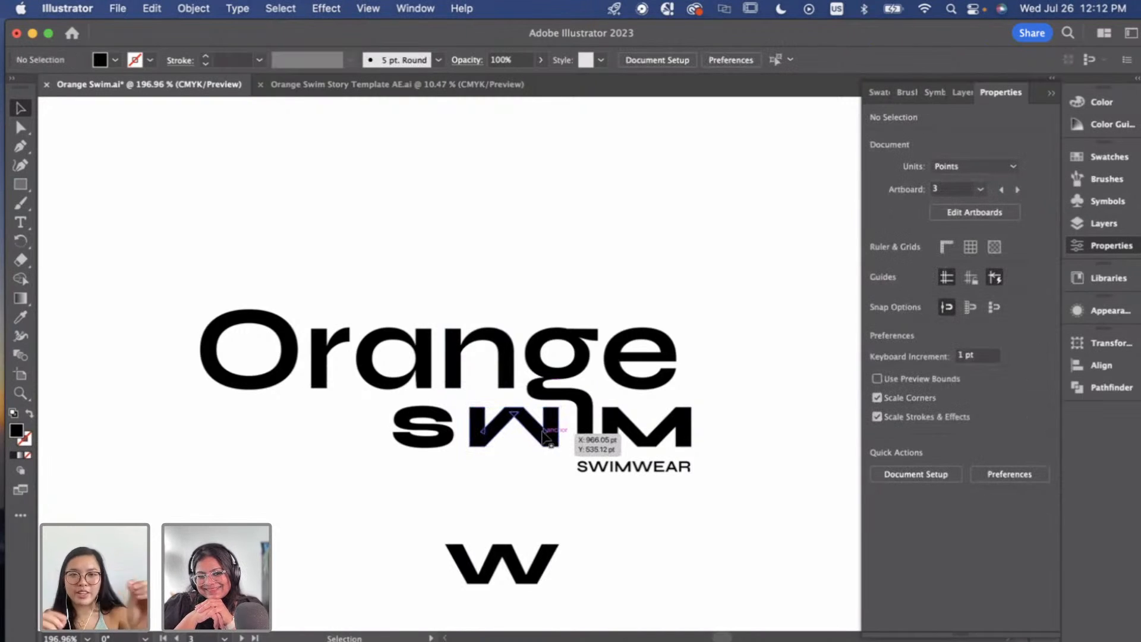
click(506, 562)
drag(507, 562, 518, 522)
click(640, 536)
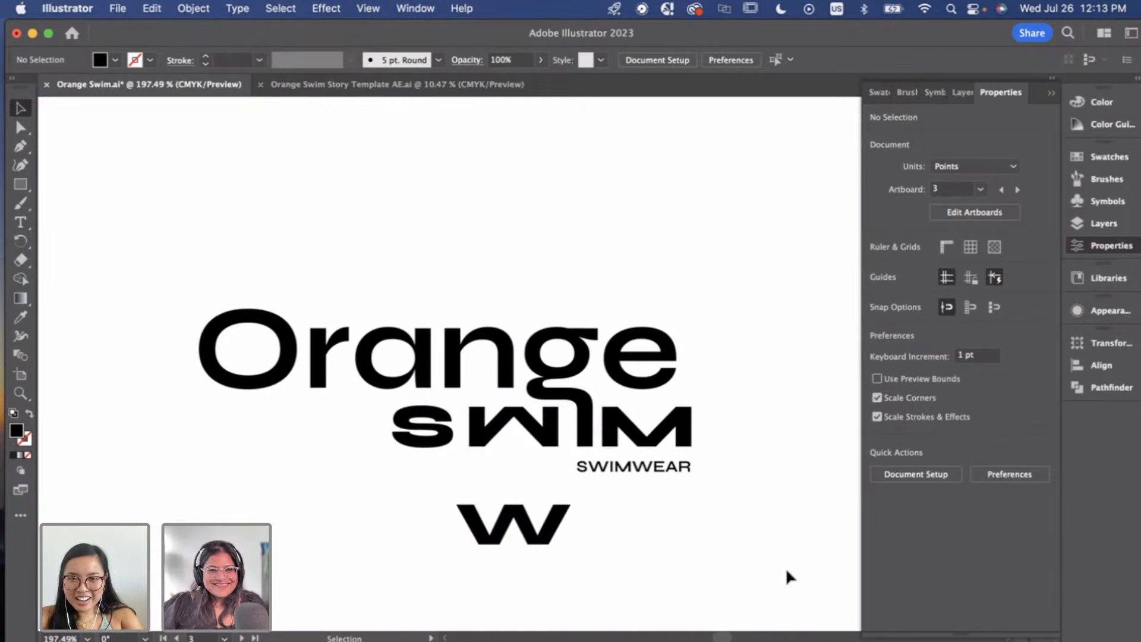
Paste the copied phrase "for bodies yours and mine" as a new text line beneath the lower-left wordmark.
scroll(697, 546, down, 5)
scroll(694, 547, down, 3)
scroll(694, 547, left, 4)
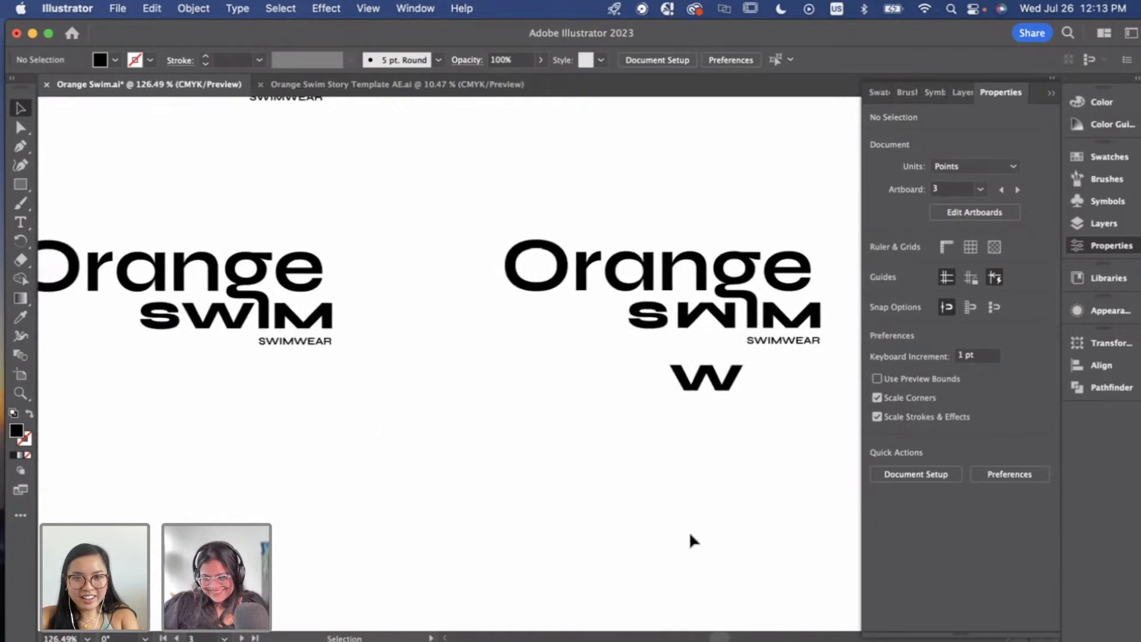
scroll(691, 535, down, 2)
scroll(690, 529, up, 2)
scroll(690, 529, right, 2)
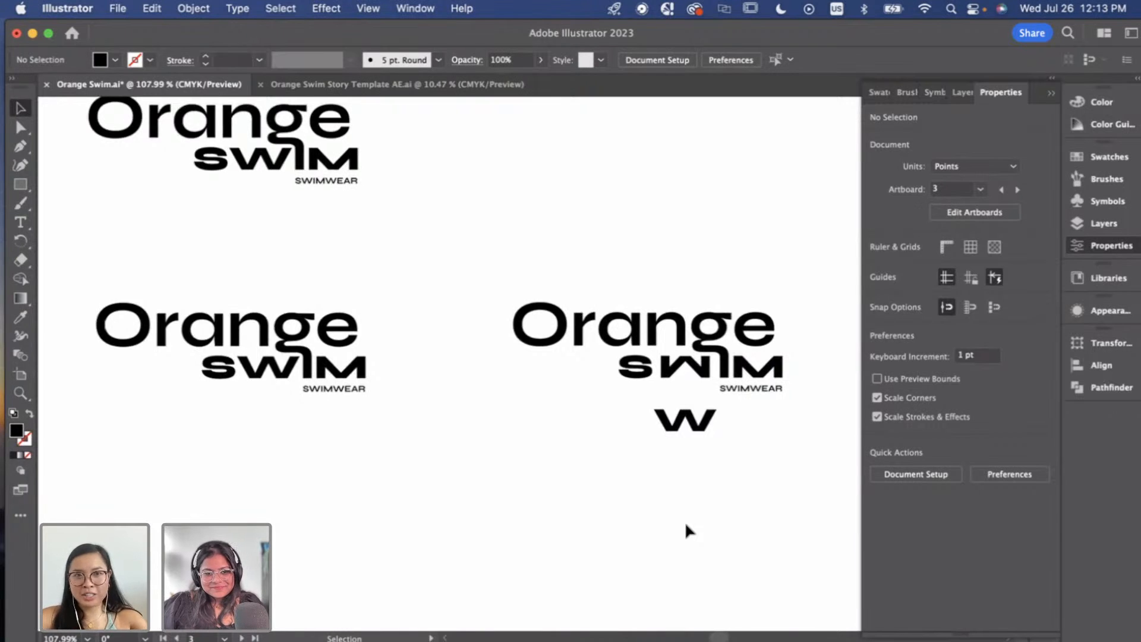
scroll(372, 481, left, 6)
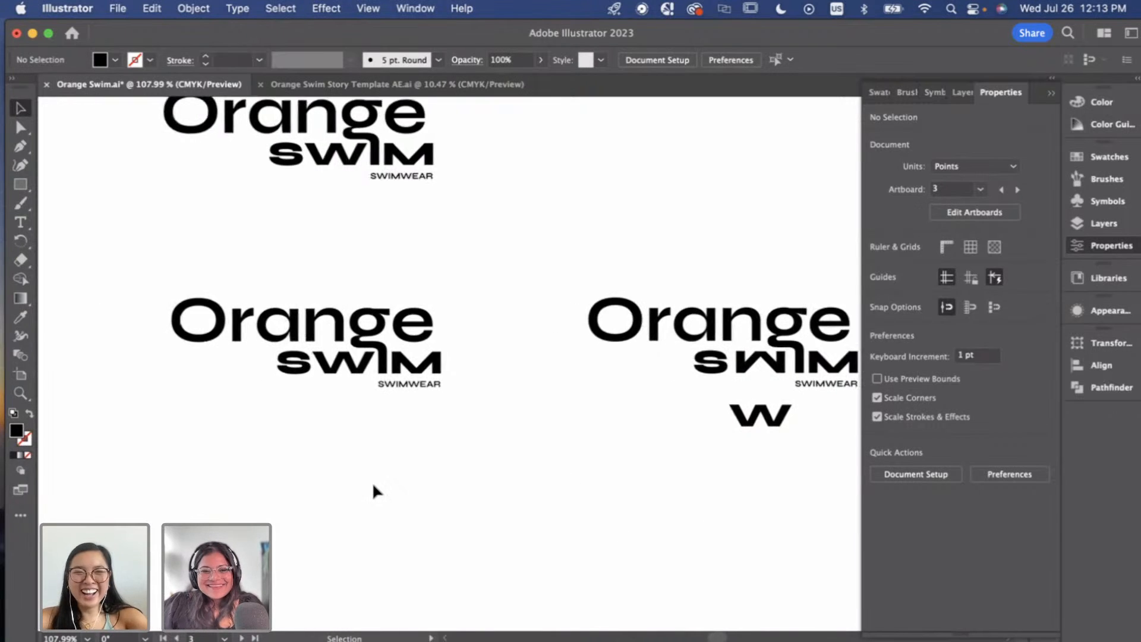
key(t)
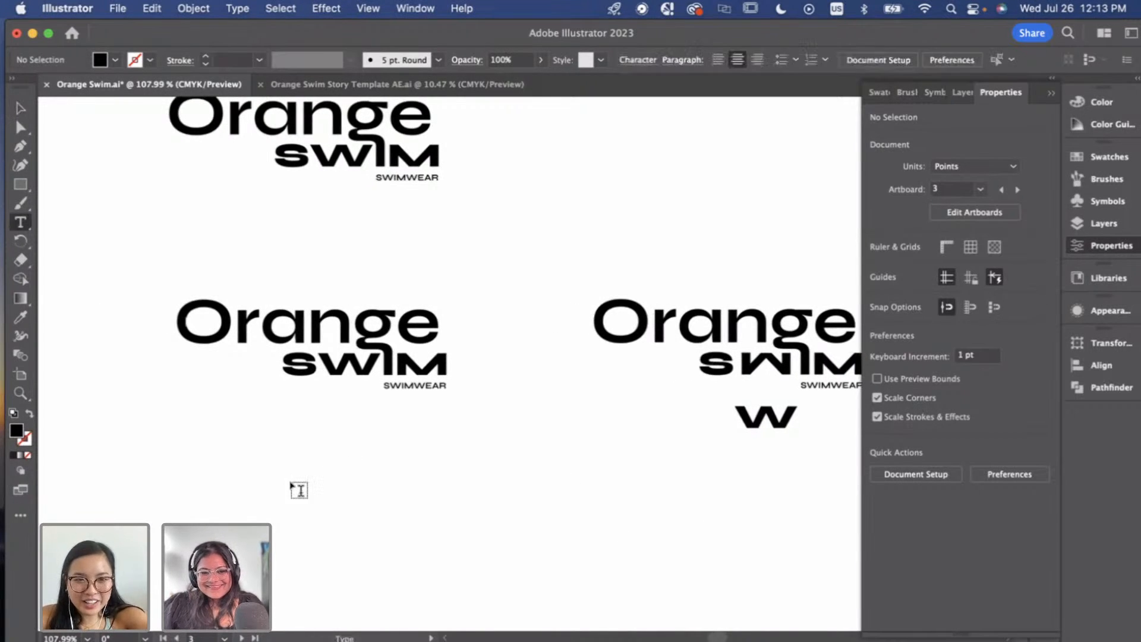
click(289, 480)
key(super+v)
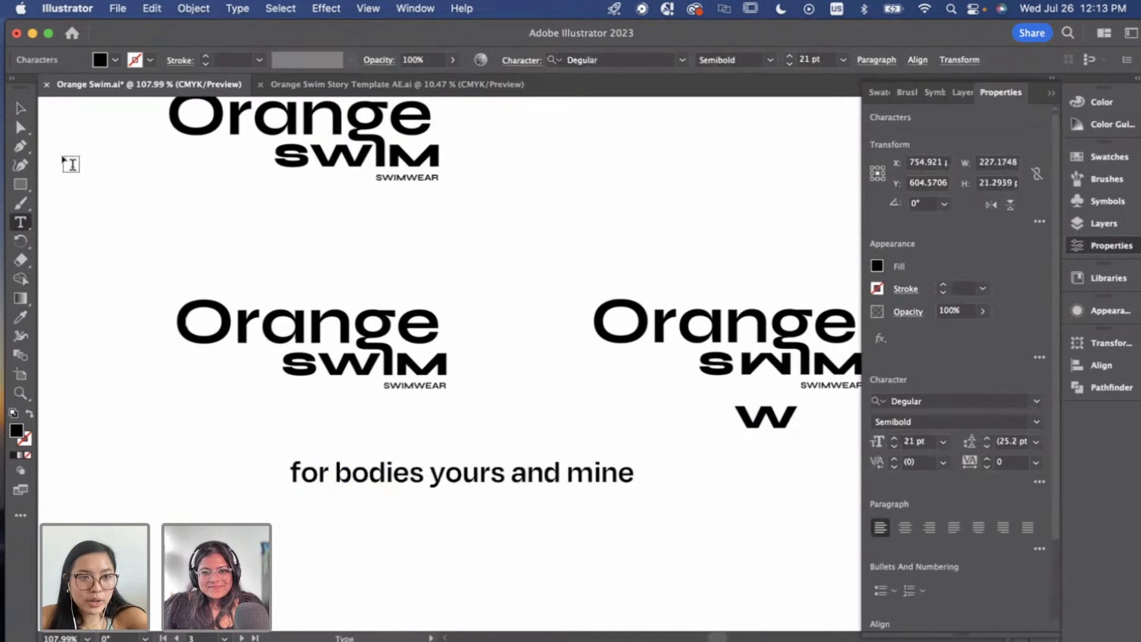
click(20, 108)
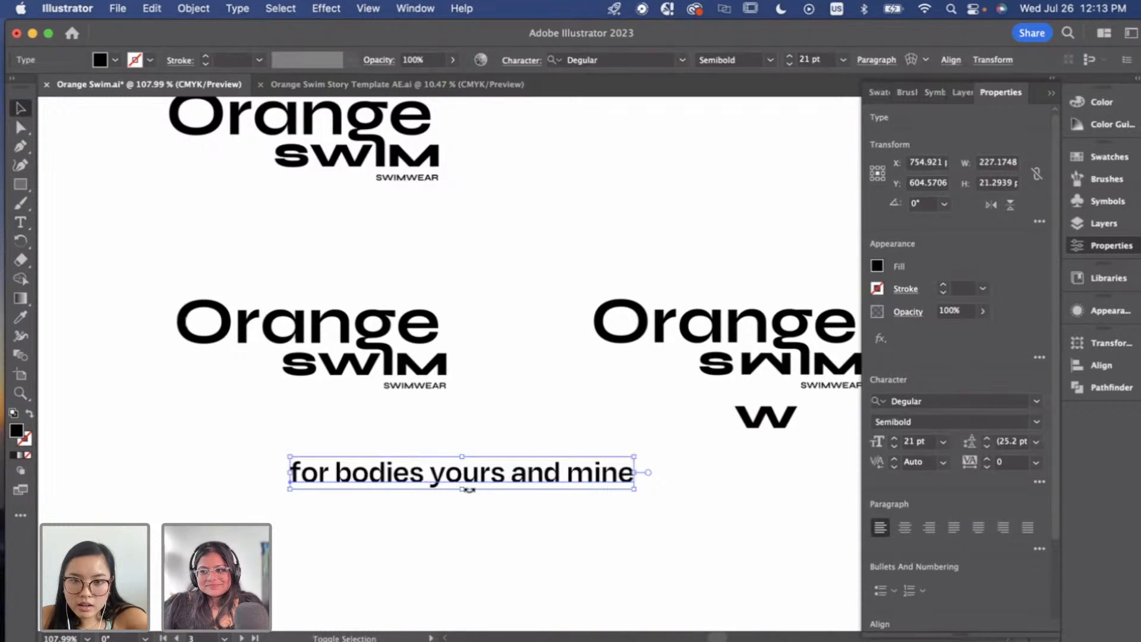
Scale down the "for bodies yours and mine" text and place it just above "Orange" in the lower-left wordmark.
drag(464, 487, 364, 291)
click(492, 501)
click(508, 465)
click(378, 519)
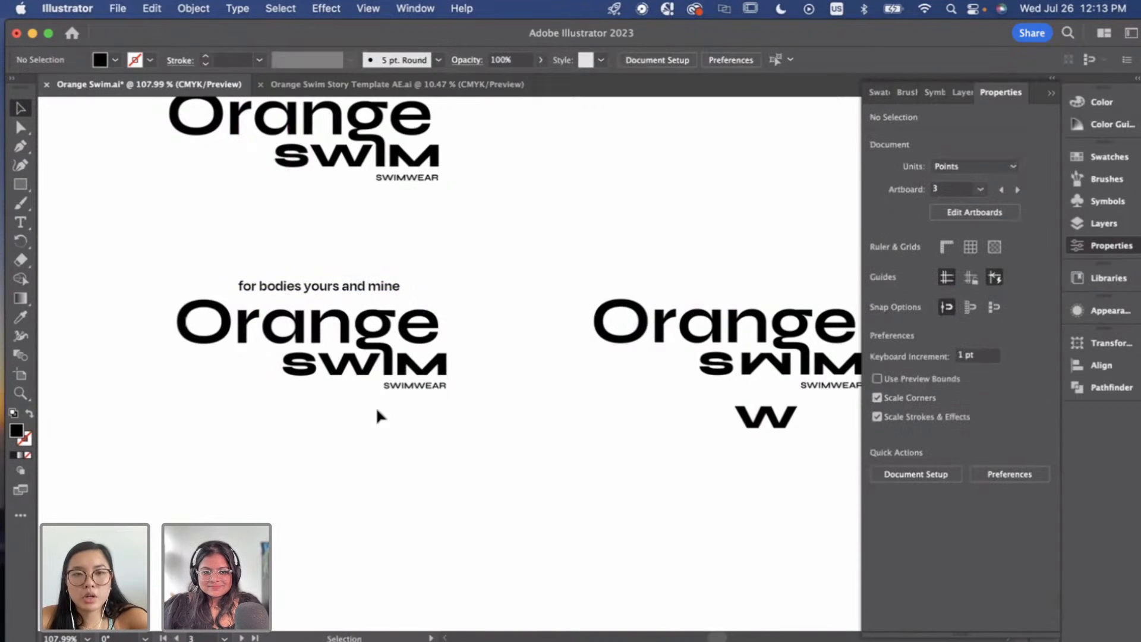
Align the "for bodies yours and mine" line and the lower-left wordmark to a shared horizontal center.
drag(164, 324, 470, 397)
key(a)
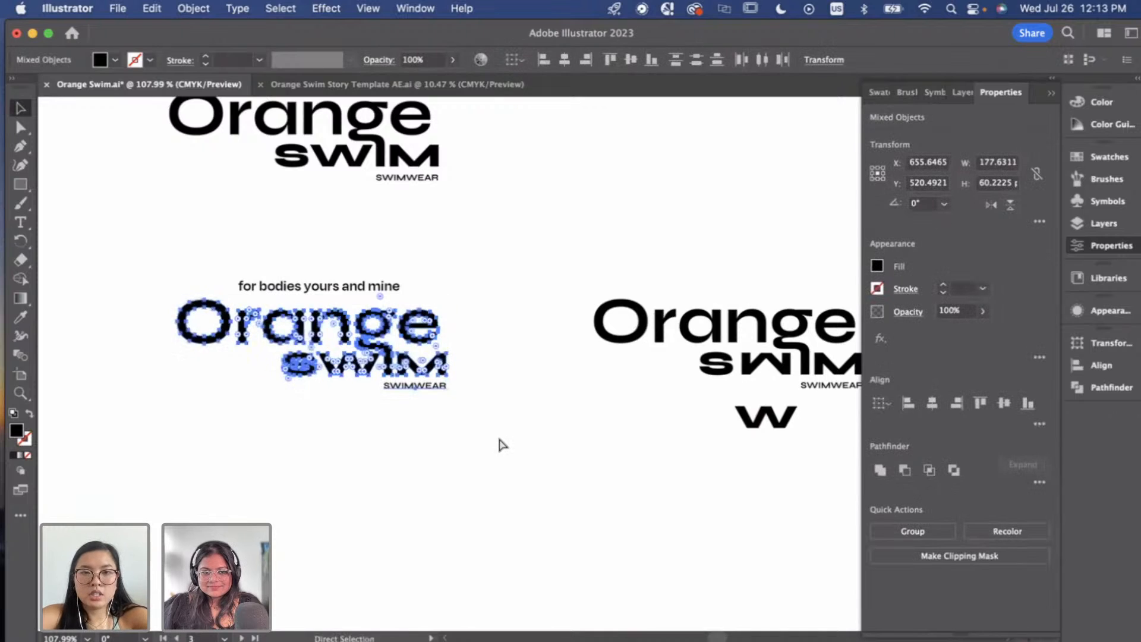
key(v)
drag(327, 389, 303, 228)
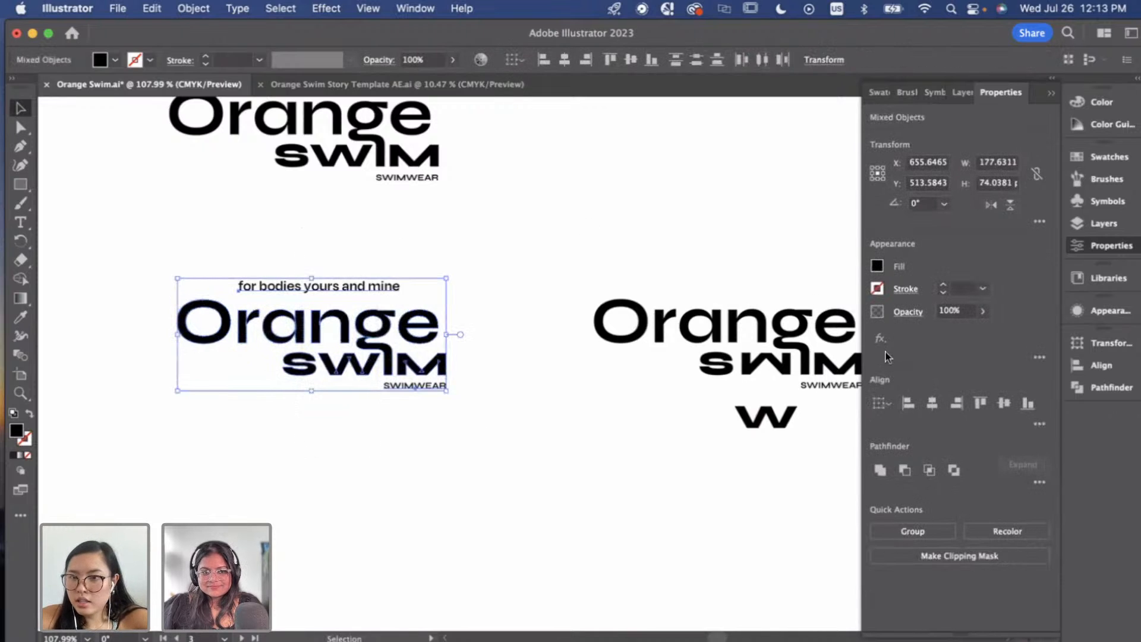
click(932, 403)
click(219, 473)
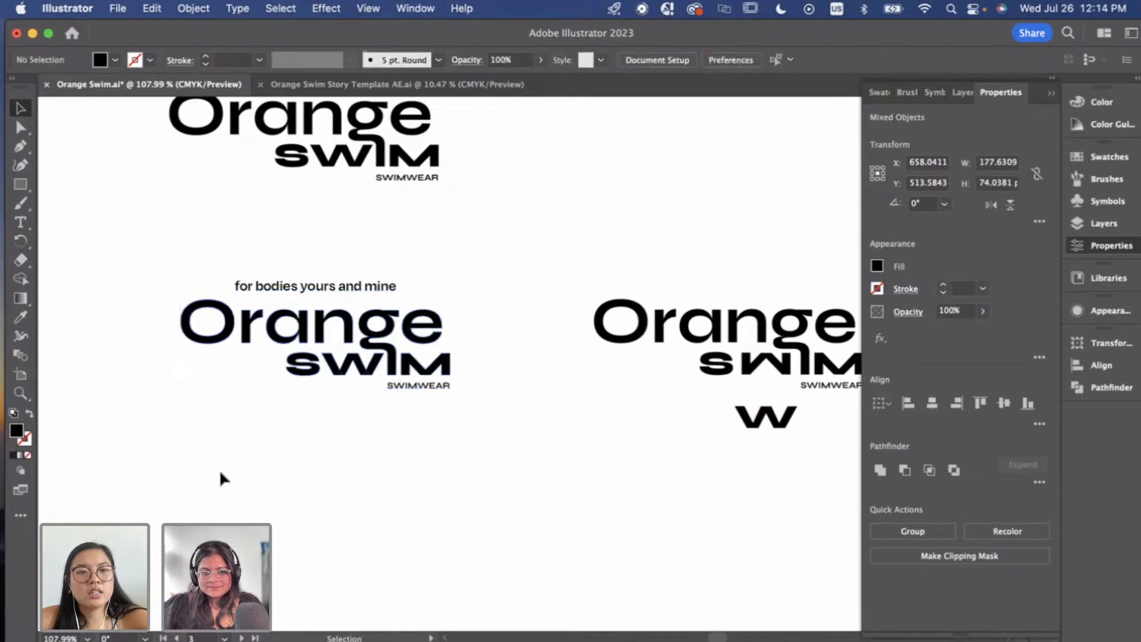
Set the "for bodies yours and mine" text to 8 pt and center it horizontally with the wordmark again.
click(343, 289)
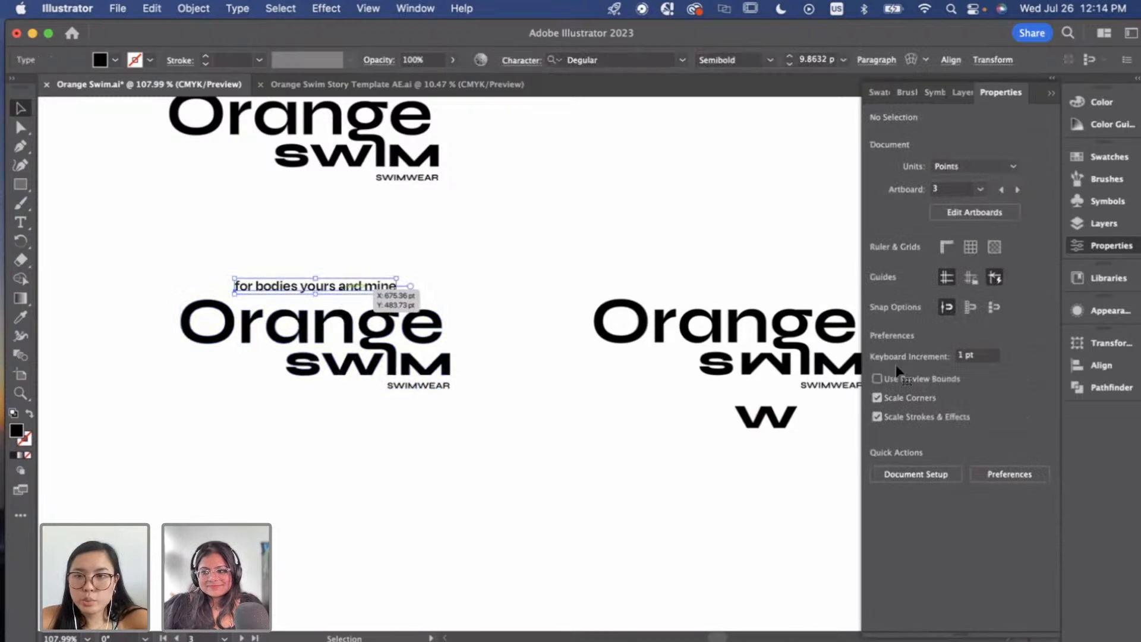
click(894, 446)
click(894, 445)
drag(223, 394, 389, 267)
click(933, 405)
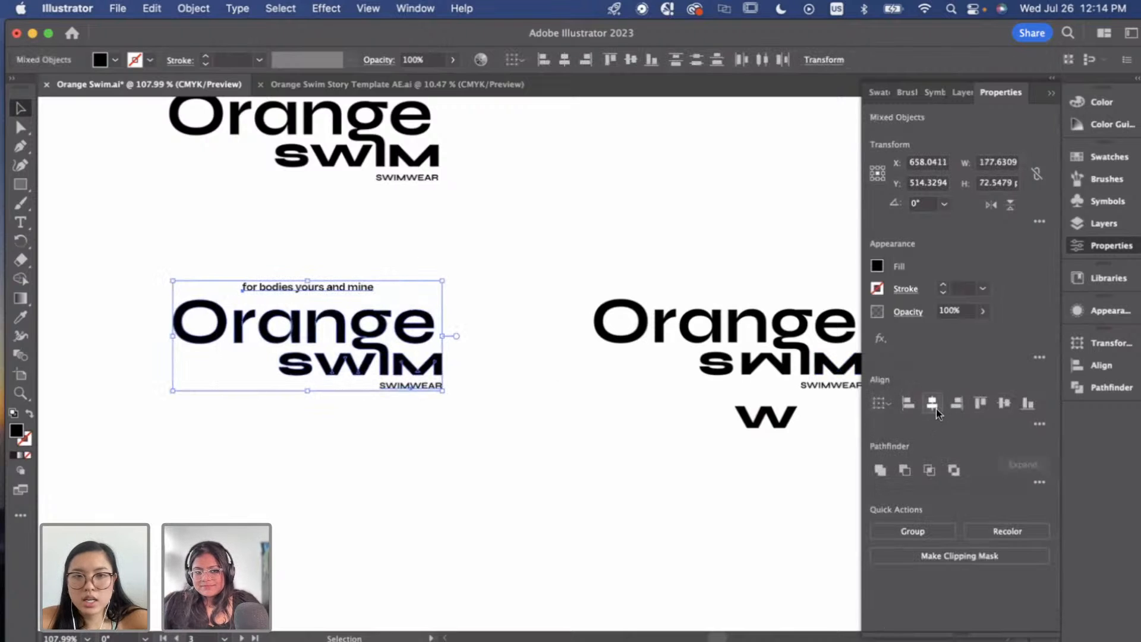
click(452, 478)
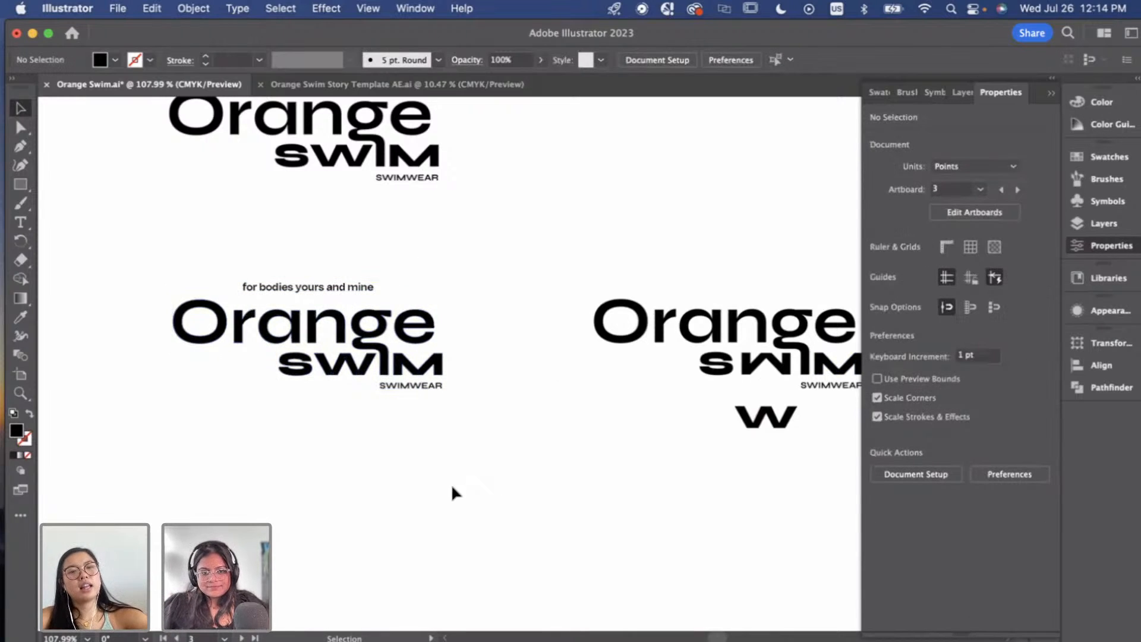
Nudge the "for bodies yours and mine" line 3 pt down, closer to the word "Orange".
click(345, 287)
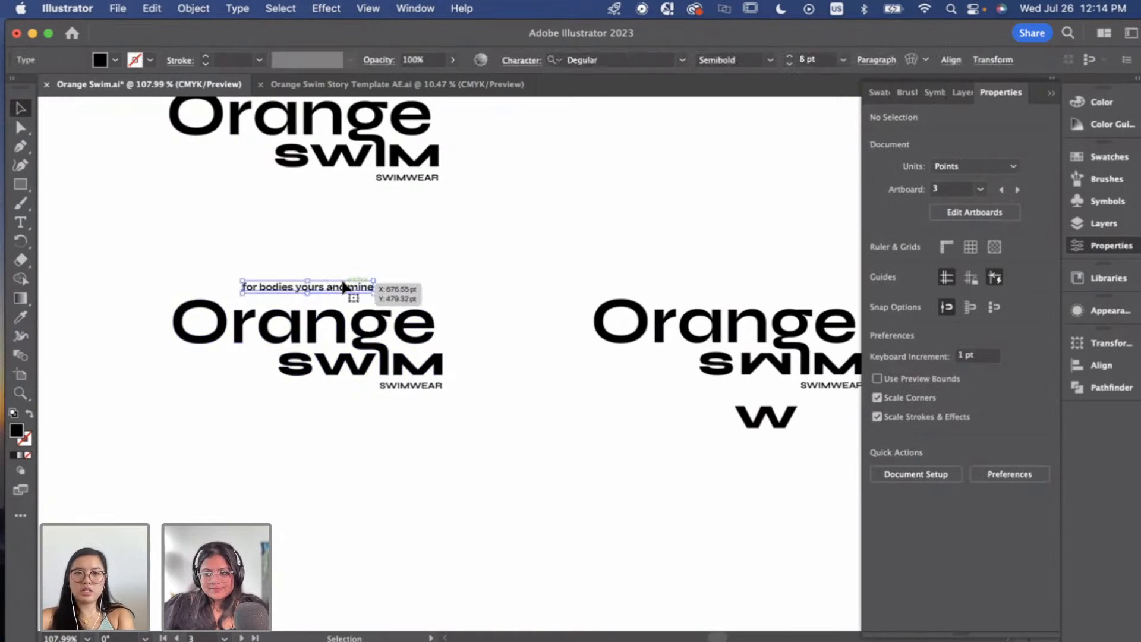
key(Down)
key(Down)
key(Down)
click(408, 448)
scroll(437, 440, left, 3)
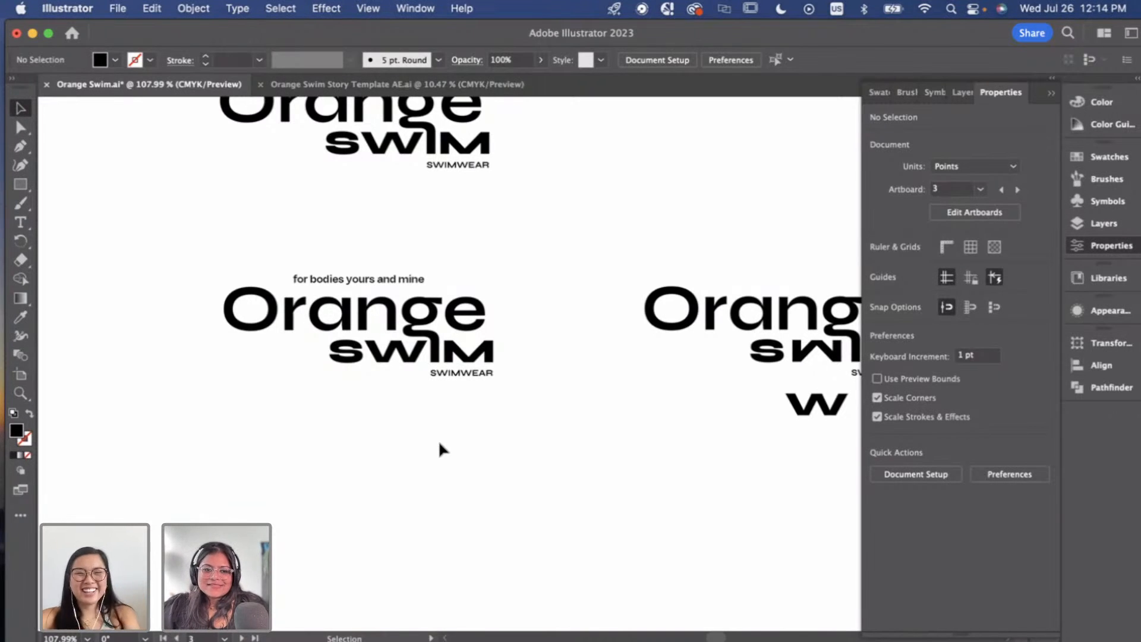
Move the spare W farther down, well clear of the right-hand wordmark.
scroll(440, 445, right, 2)
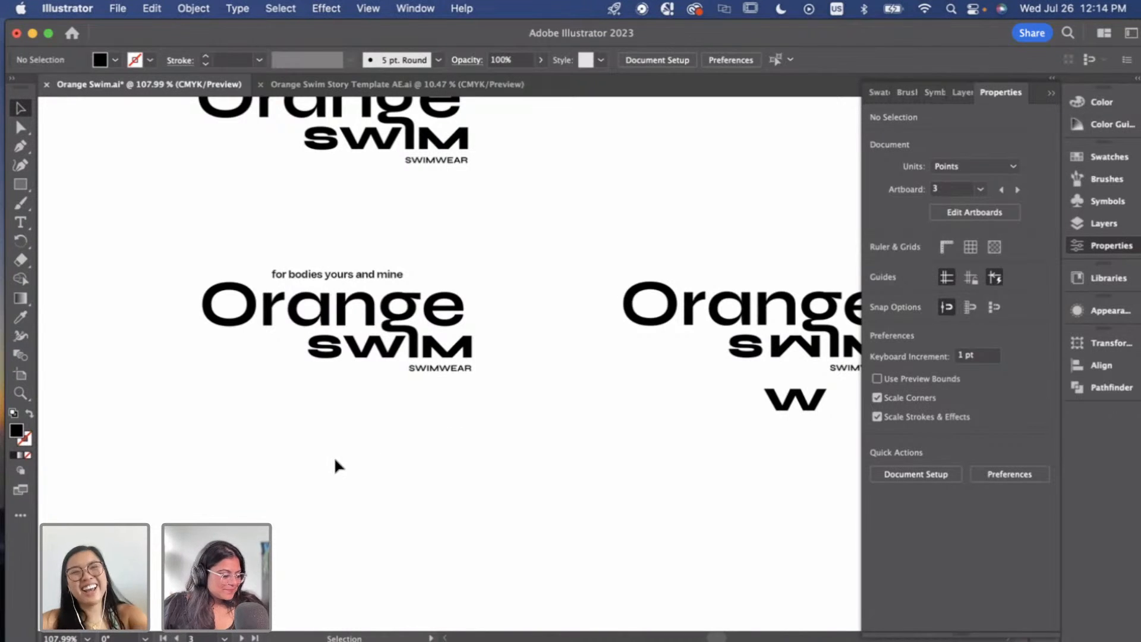
scroll(335, 461, down, 3)
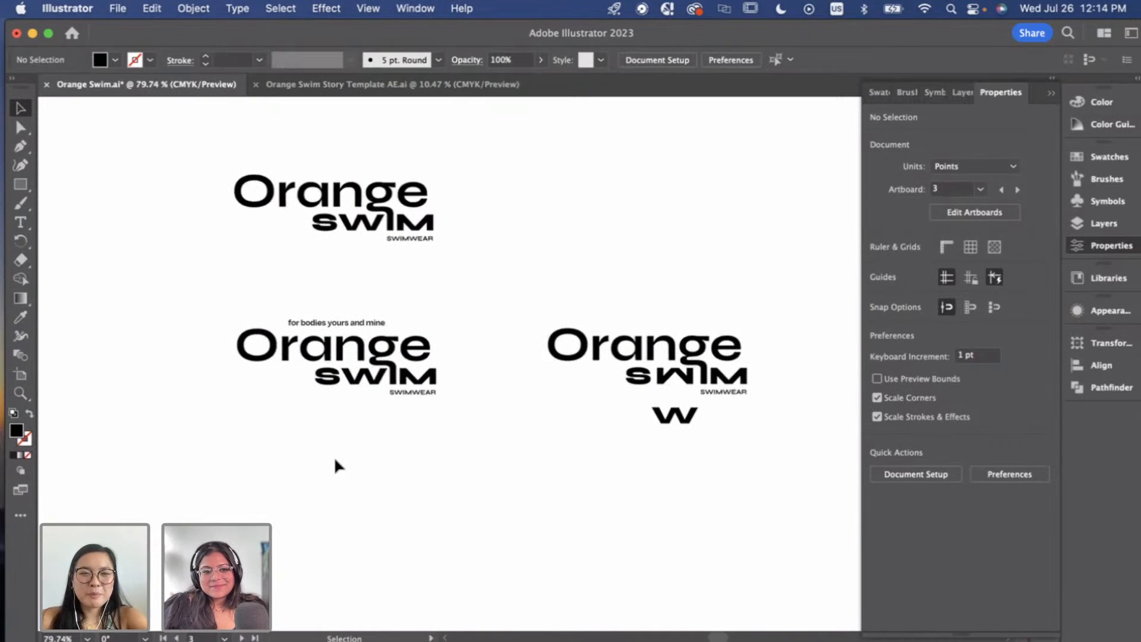
scroll(334, 456, right, 2)
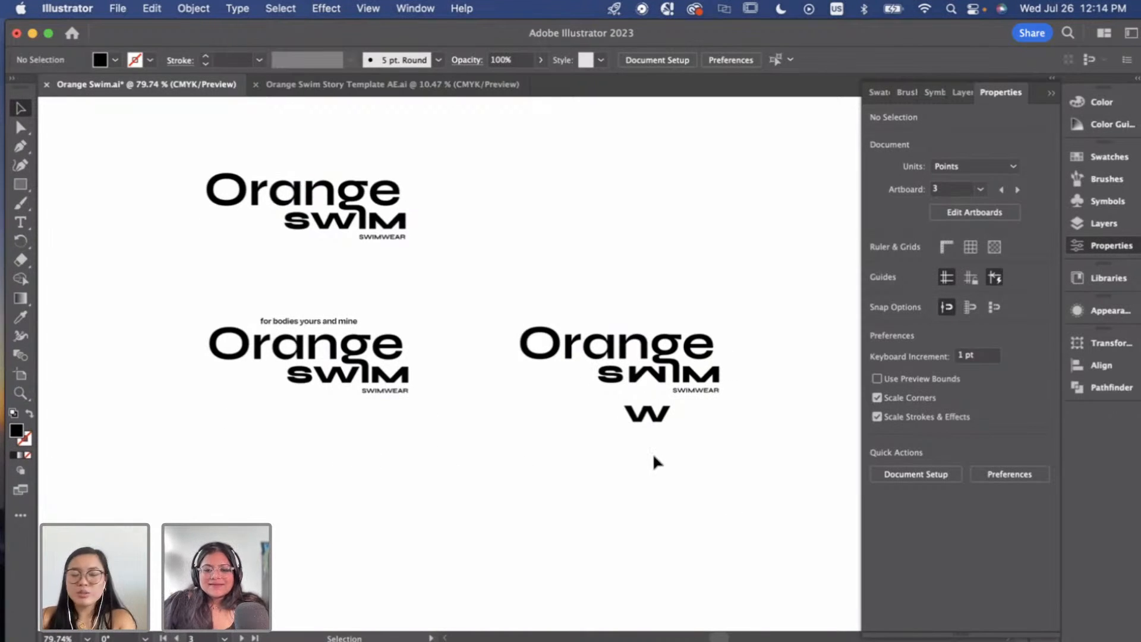
drag(639, 424, 630, 526)
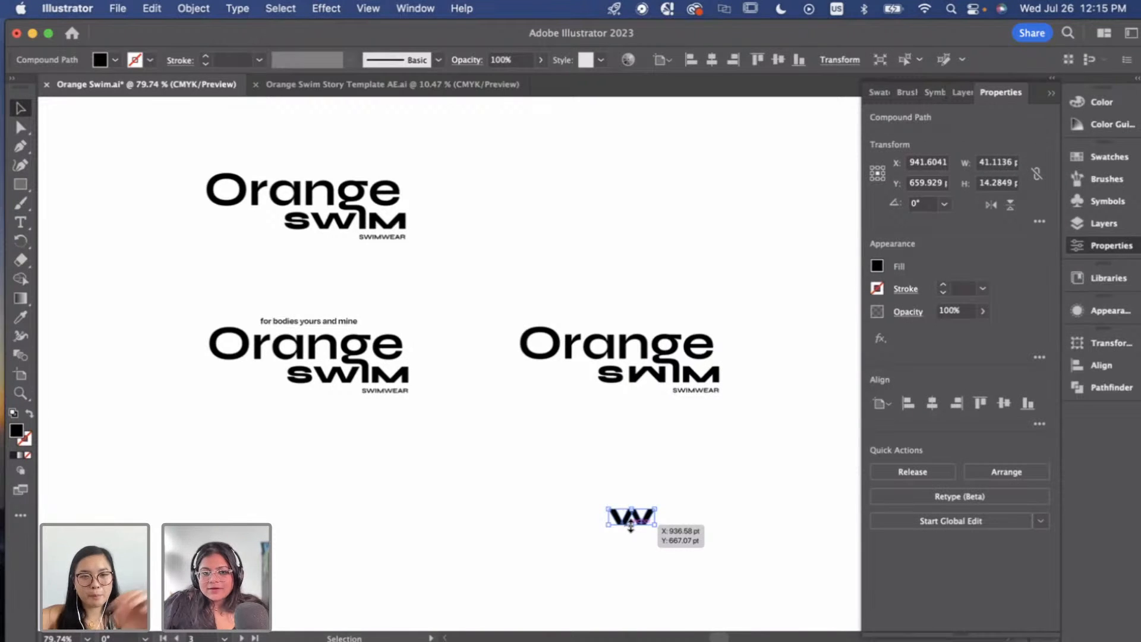
click(331, 502)
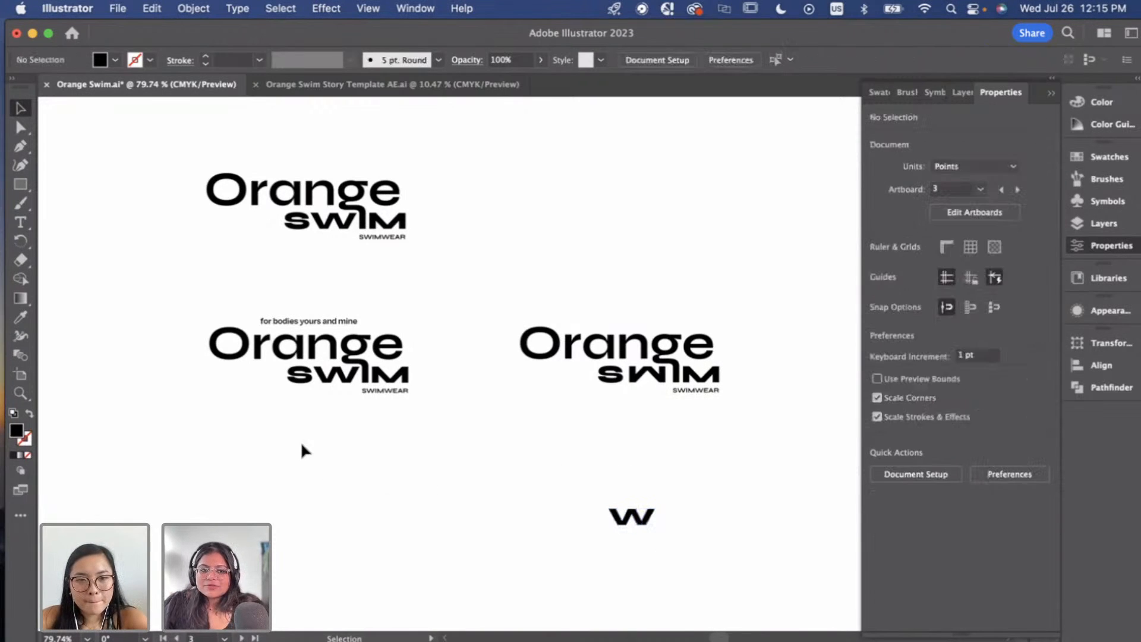
Group the lower-left wordmark together with its "for bodies yours and mine" line and SWIMWEAR tagline.
scroll(308, 422, up, 1)
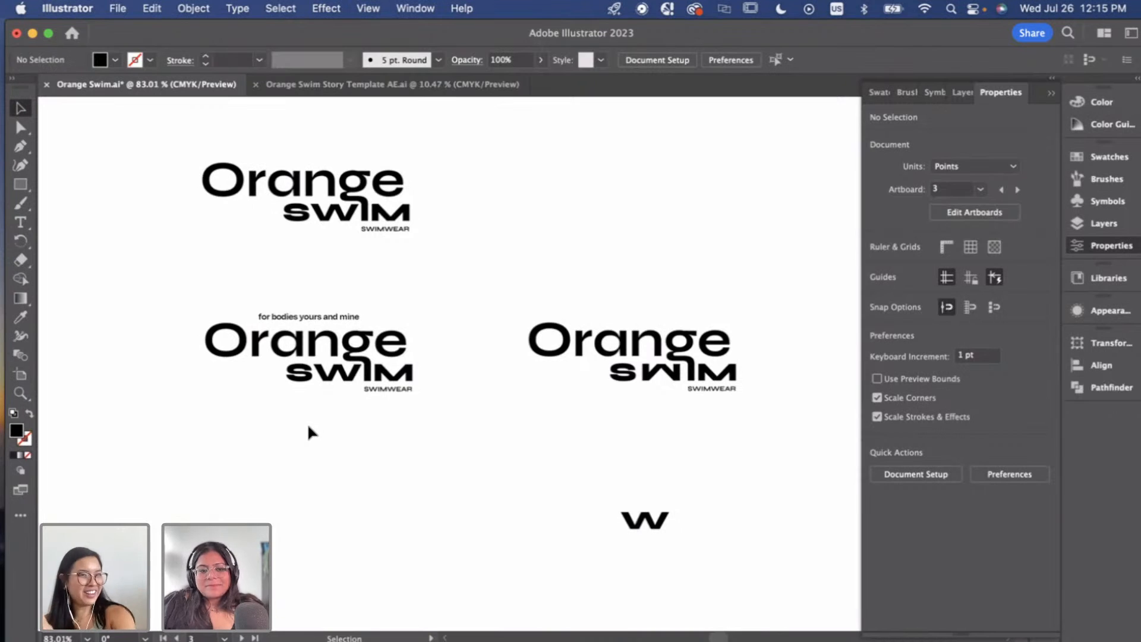
drag(178, 440, 433, 324)
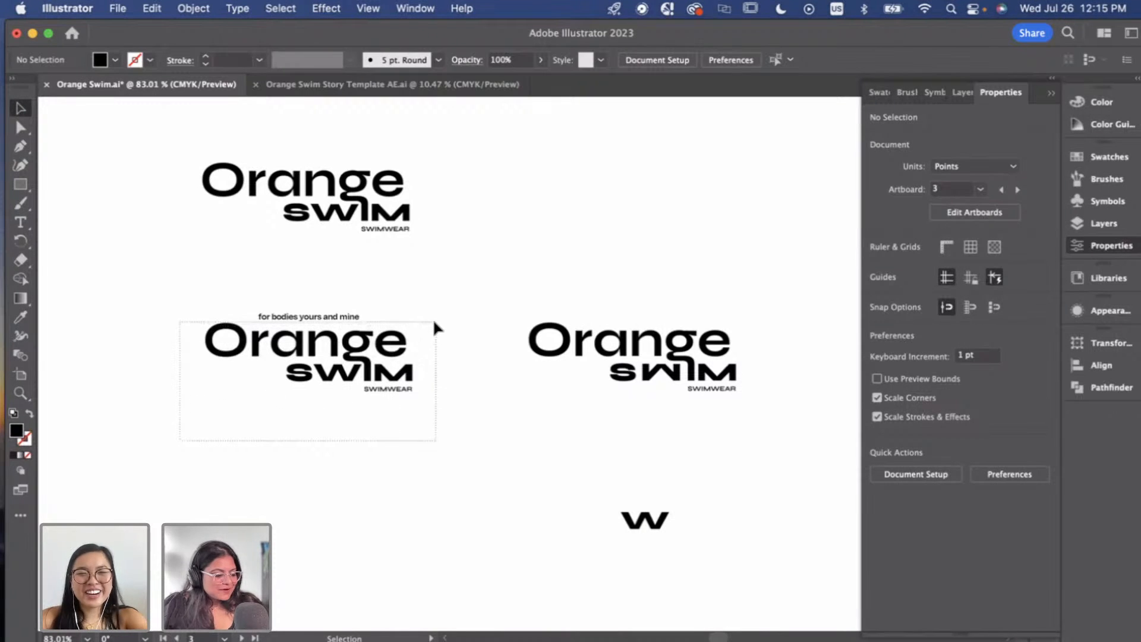
drag(159, 278, 476, 442)
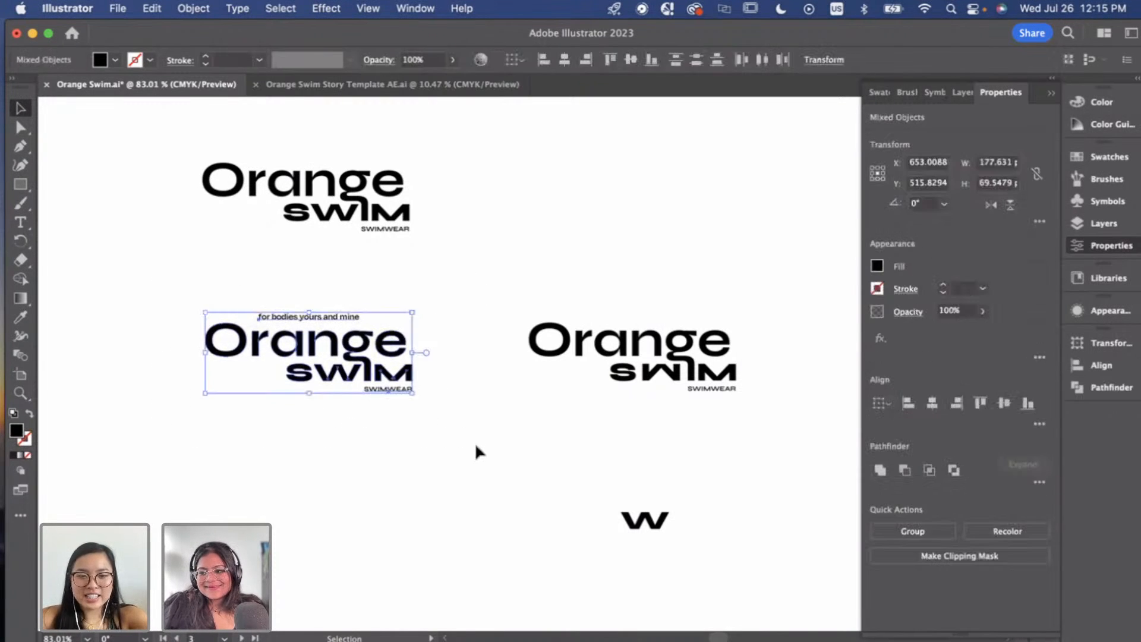
key(cmd+g)
Group the upper wordmark together with its SWIMWEAR tagline.
drag(159, 148, 456, 258)
key(a)
key(v)
key(super+g)
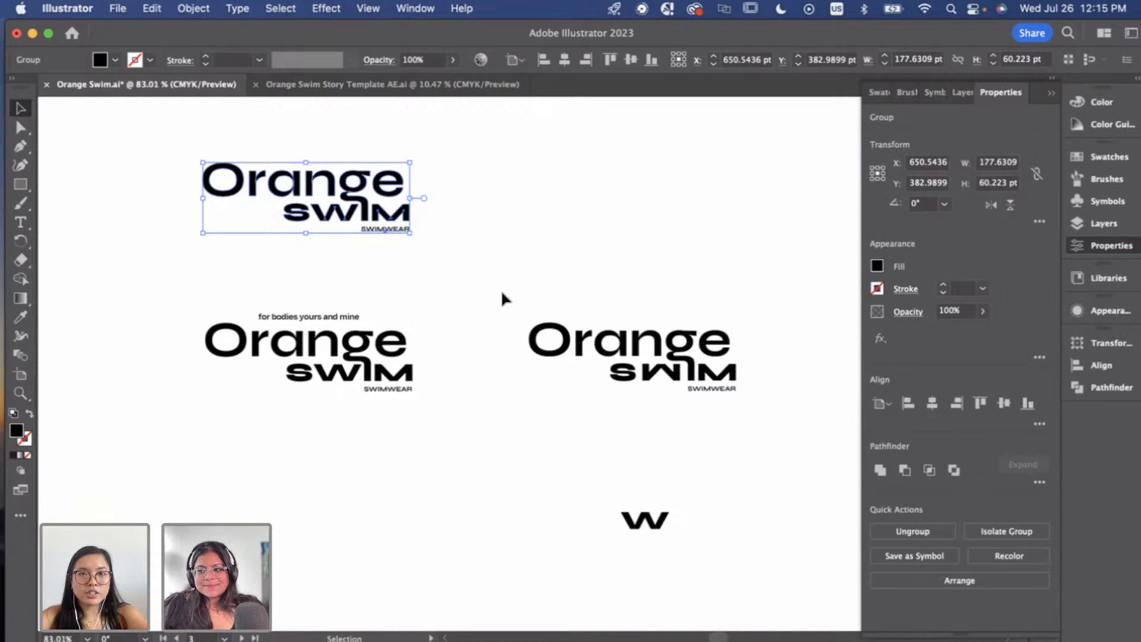
Switch to Adobe Color in Chrome, shift color D of the analogous palette to a pale cream, and return to Illustrator.
key(ctrl+Right)
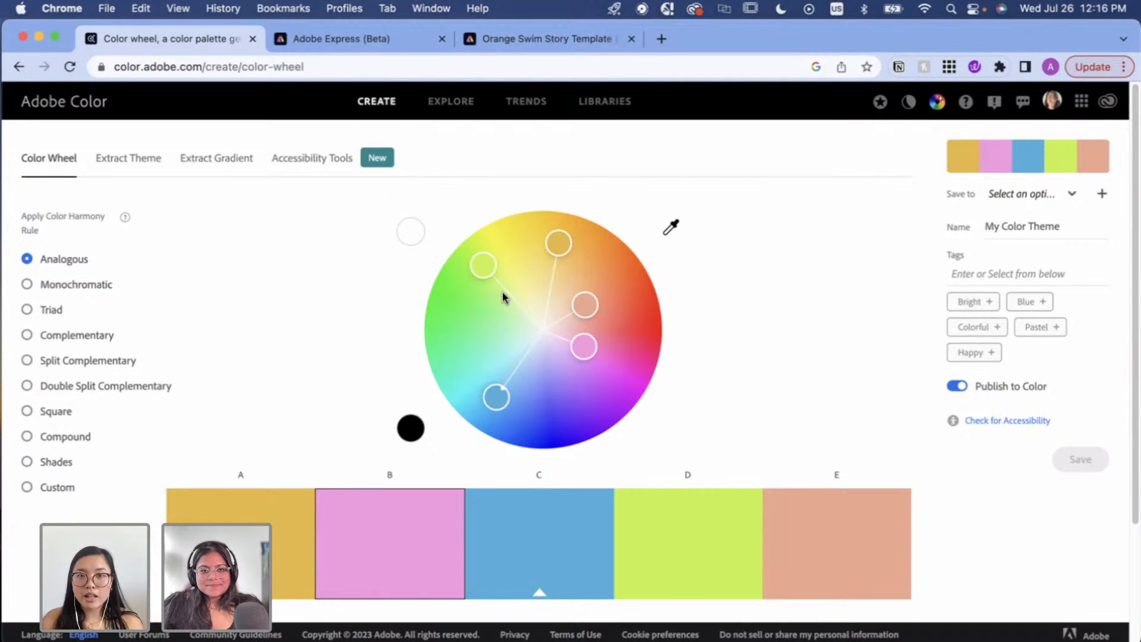
drag(483, 269, 543, 316)
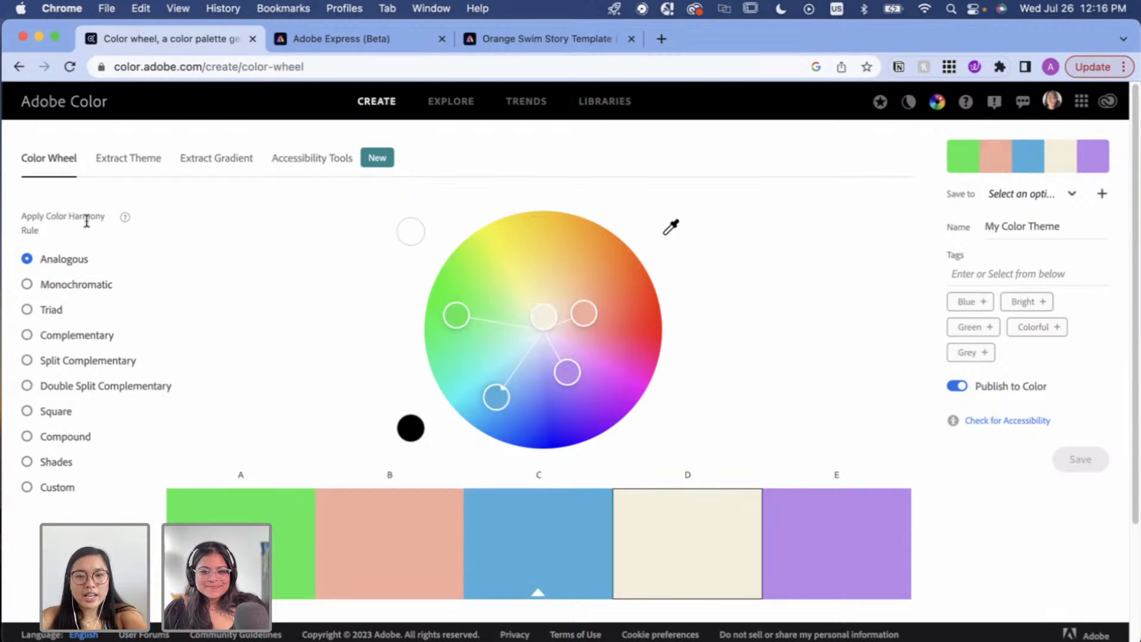
key(ctrl+Left)
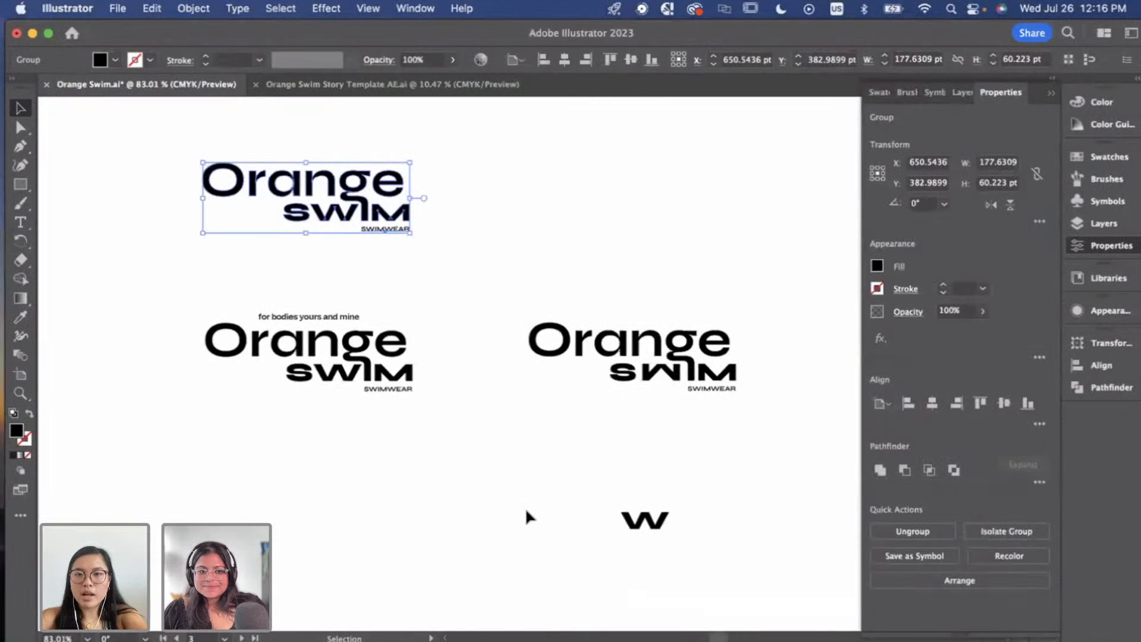
Collapse the document properties and examine the overview of colored logo variations, brand elements and color swatches.
click(1052, 93)
click(476, 292)
scroll(460, 314, down, 6)
scroll(520, 442, up, 5)
scroll(523, 446, up, 10)
scroll(469, 415, down, 5)
scroll(637, 416, up, 5)
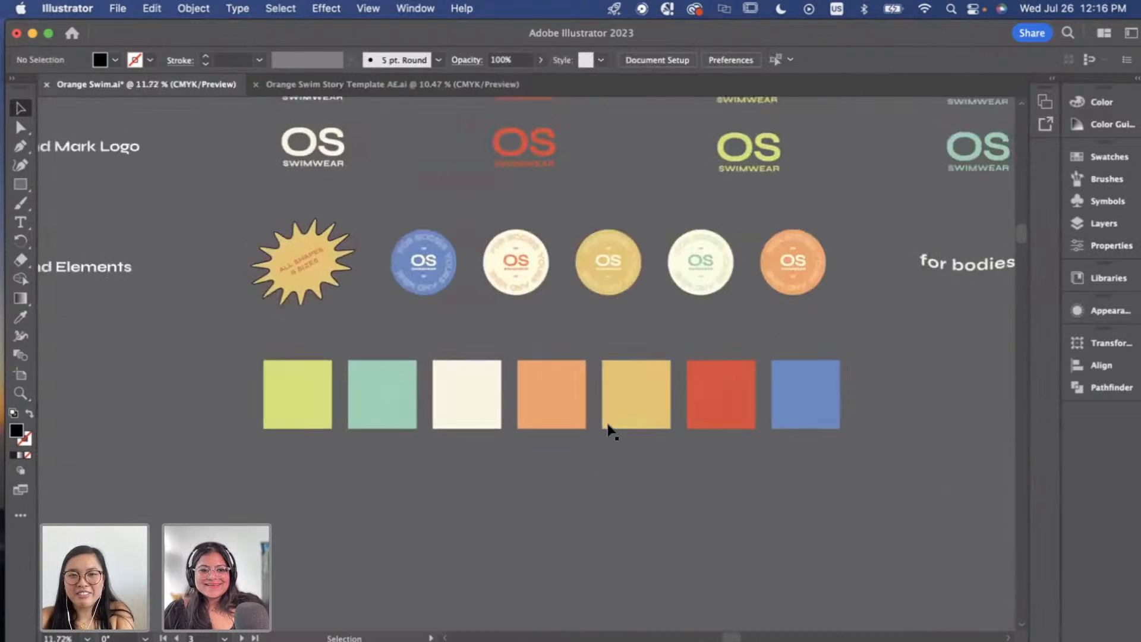
scroll(609, 426, up, 8)
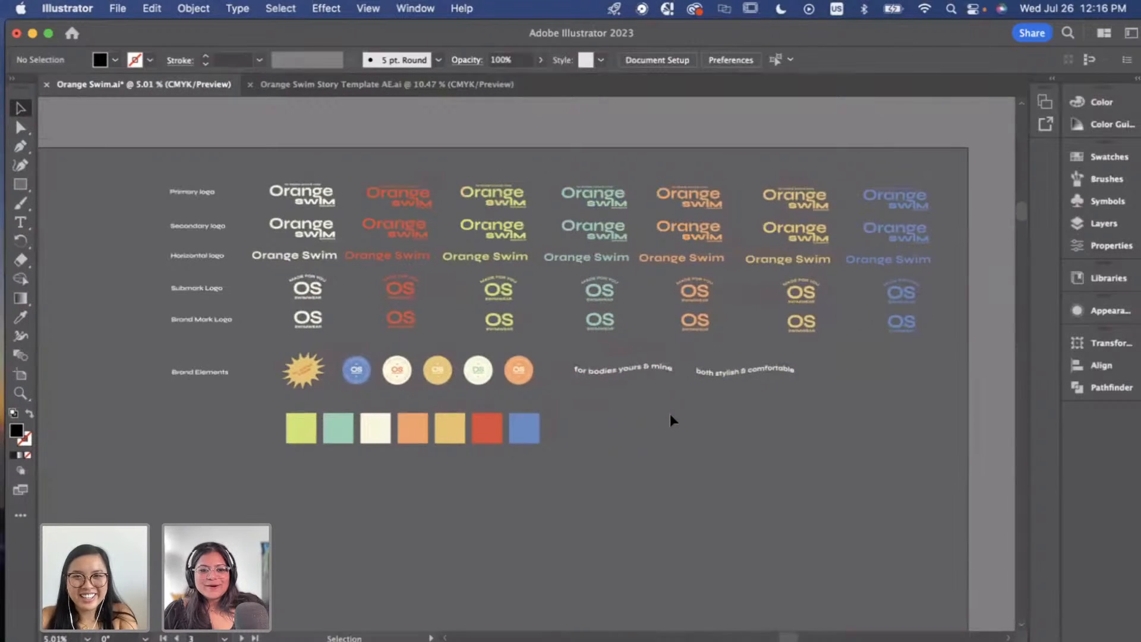
scroll(580, 291, down, 3)
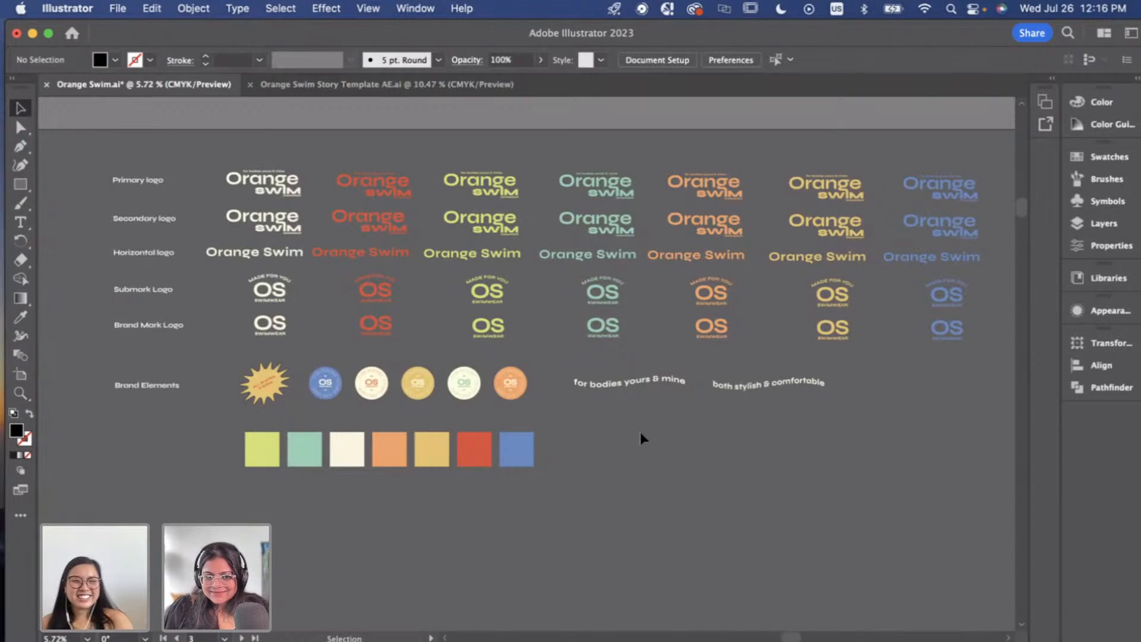
Examine the primary, secondary, horizontal, submark and brand mark logo rows up close, along with the starburst and round badge elements.
scroll(215, 254, down, 3)
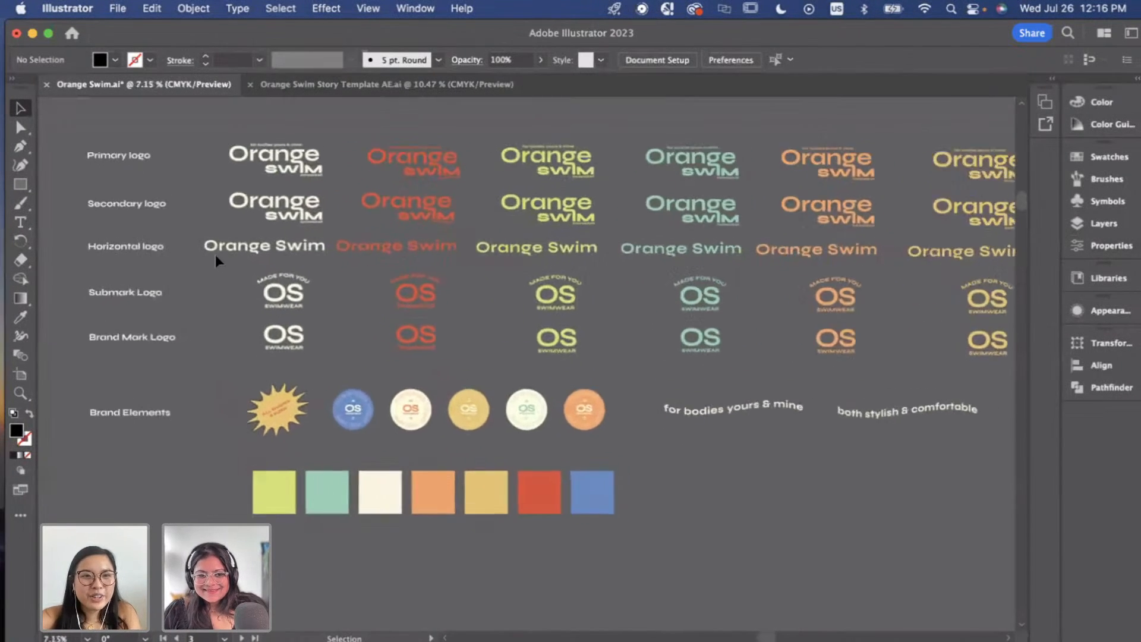
scroll(120, 147, down, 4)
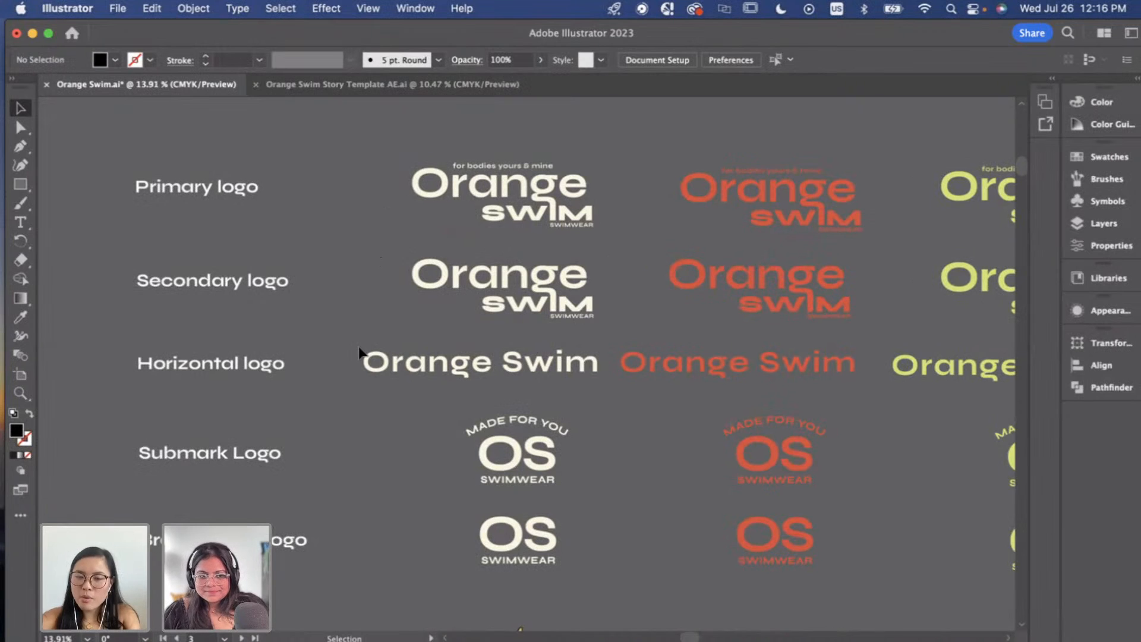
scroll(359, 348, down, 2)
scroll(444, 424, down, 4)
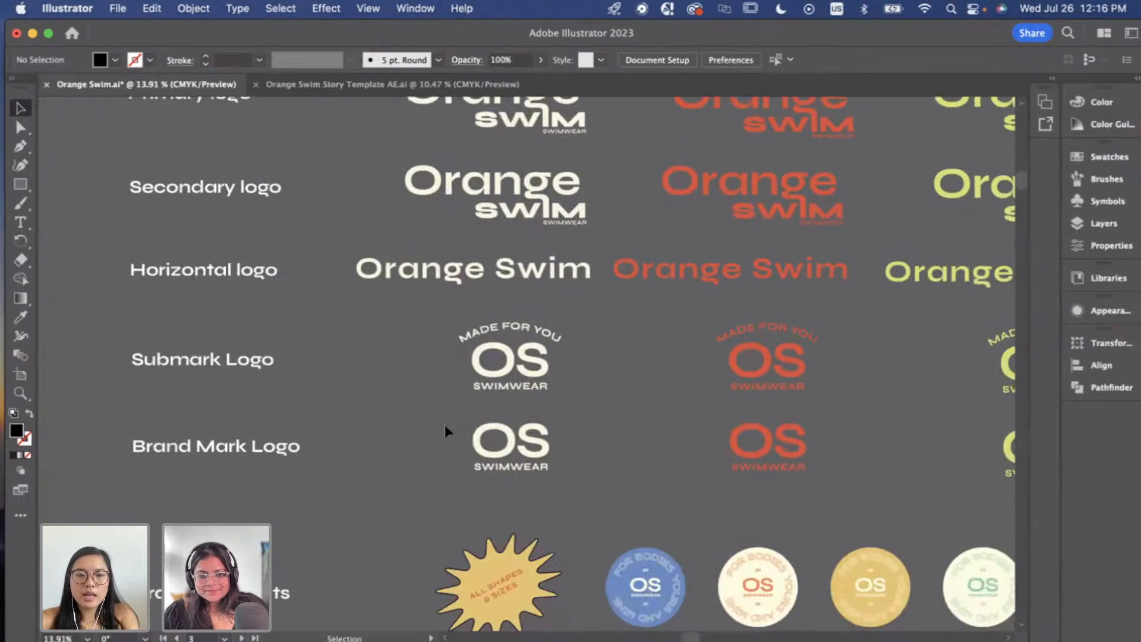
scroll(443, 454, down, 10)
scroll(444, 454, right, 10)
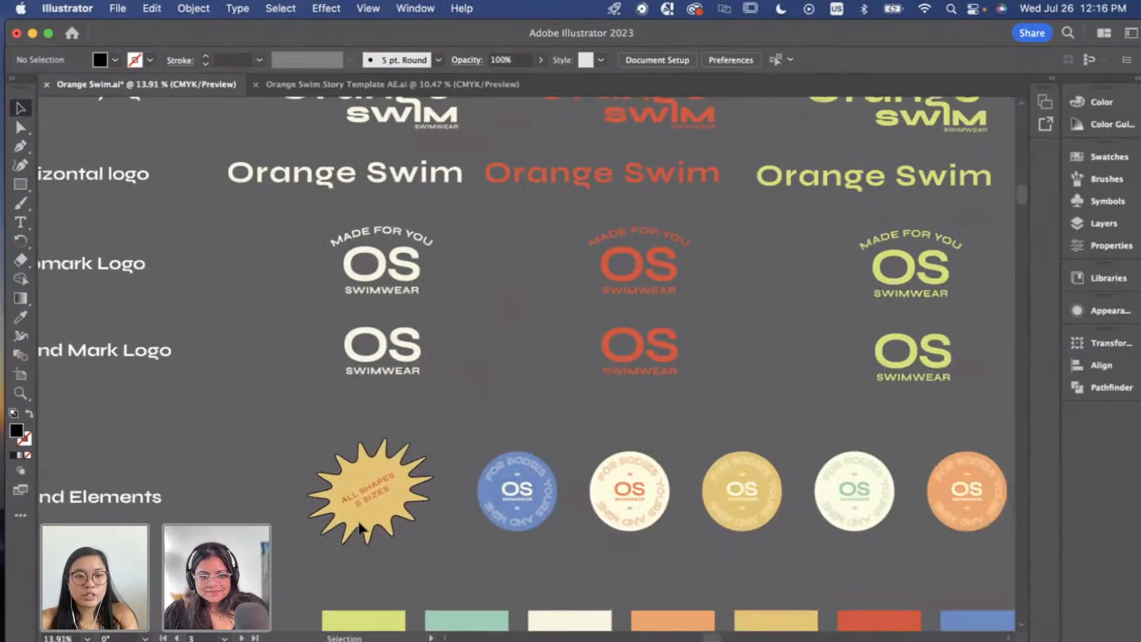
scroll(360, 526, down, 3)
scroll(361, 527, right, 2)
scroll(386, 513, up, 1)
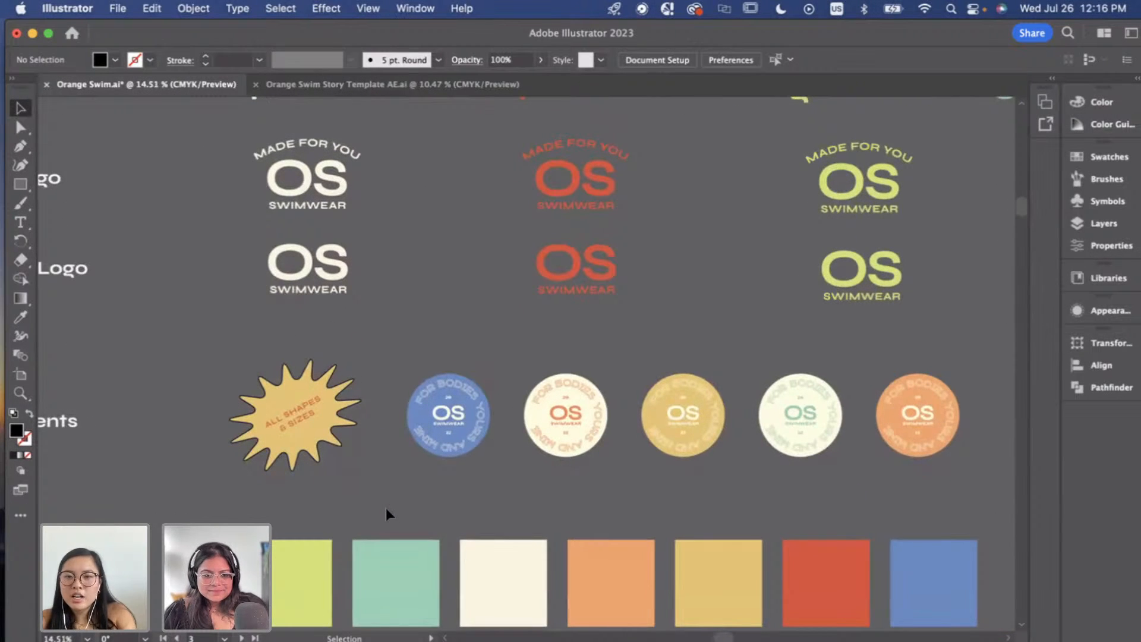
Examine the OS badges and starburst, then review the full sheet of logo color variations, brand elements and color swatches.
scroll(386, 512, right, 3)
scroll(387, 512, down, 1)
scroll(387, 500, up, 1)
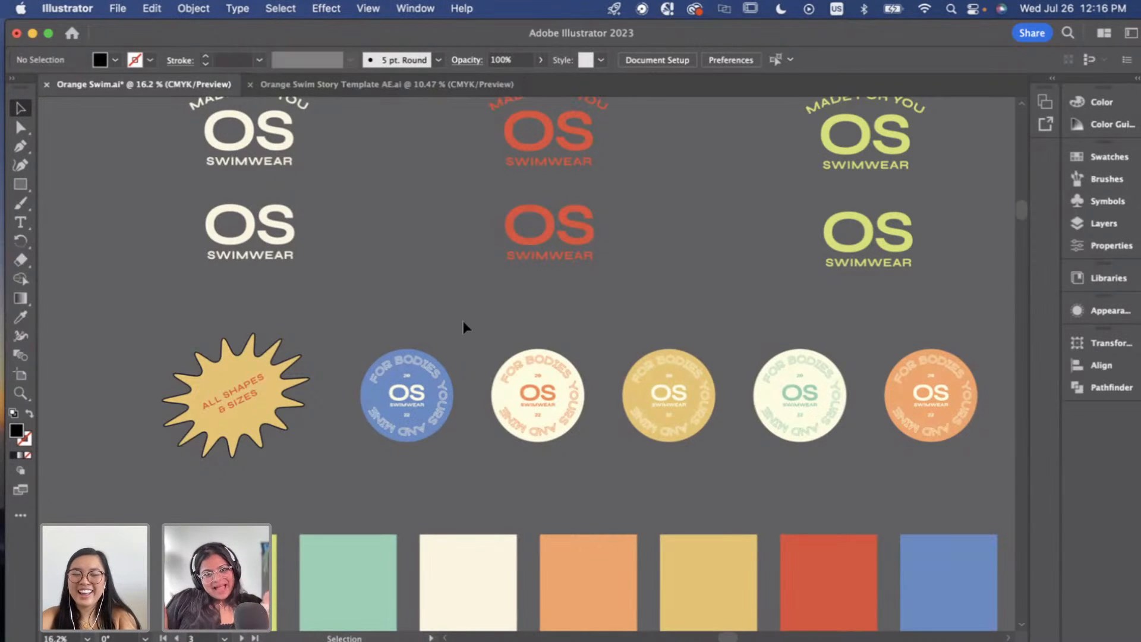
scroll(462, 327, down, 5)
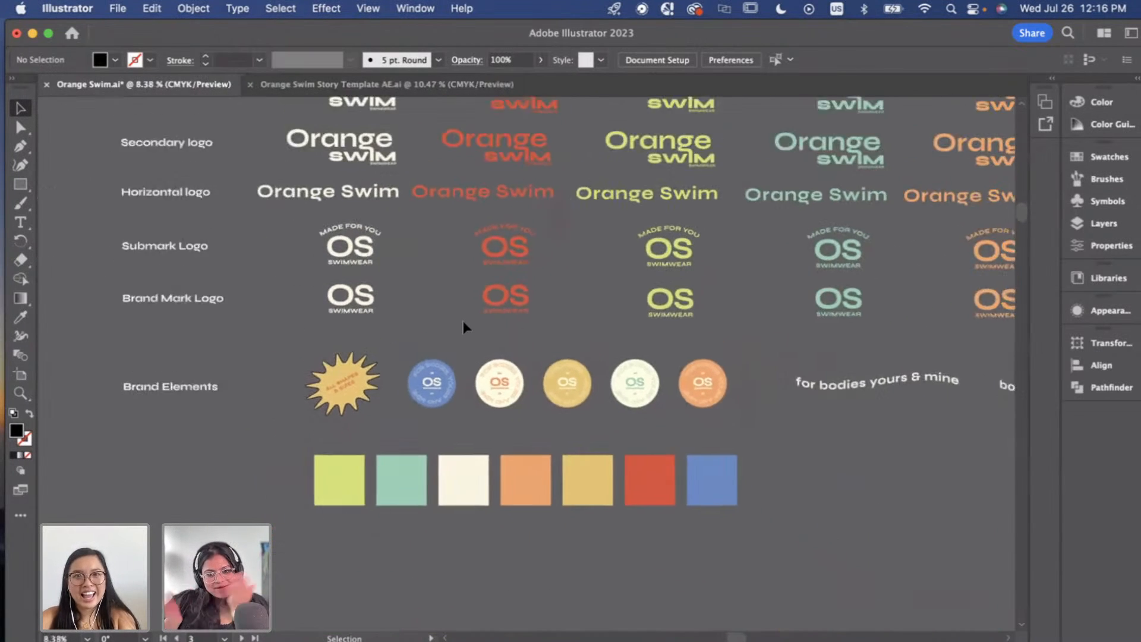
scroll(462, 320, right, 2)
scroll(463, 320, up, 1)
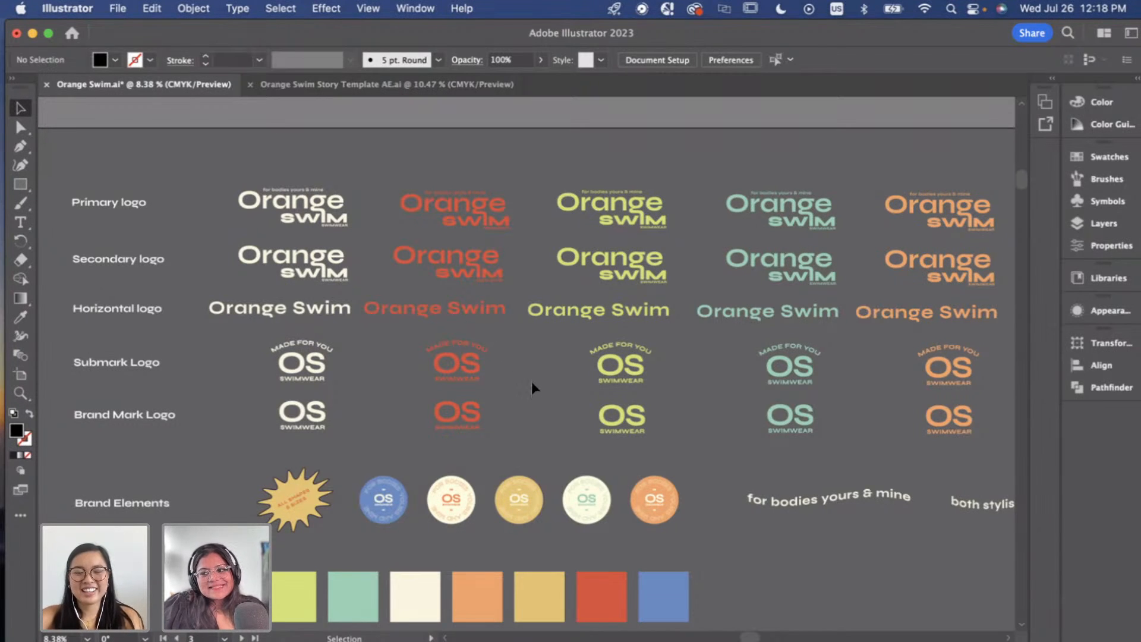
scroll(532, 384, down, 3)
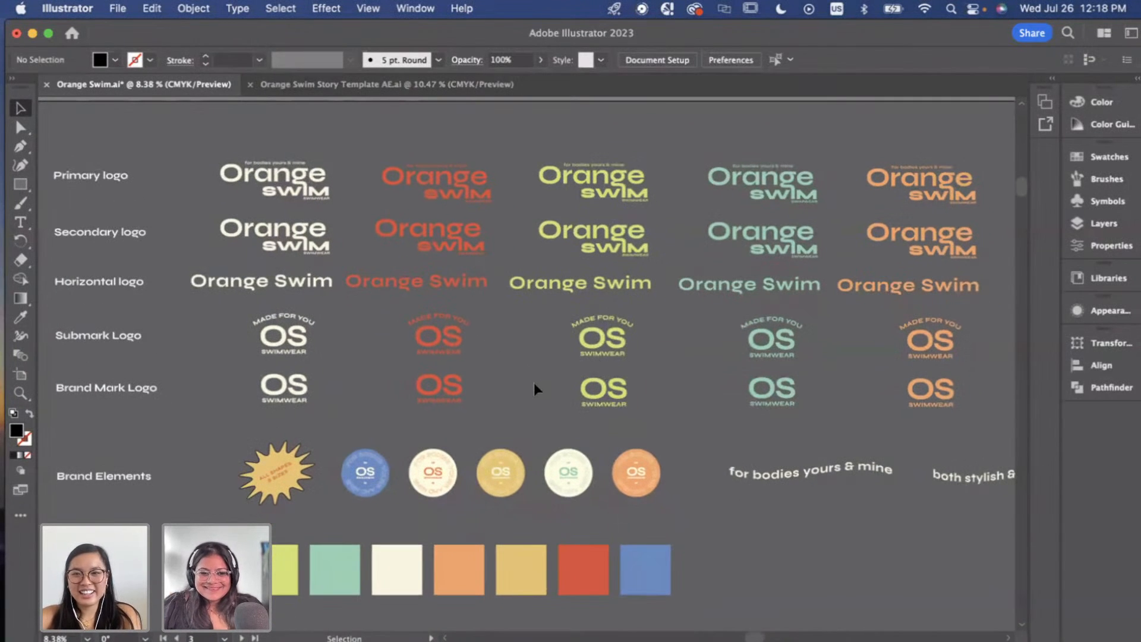
scroll(533, 384, down, 3)
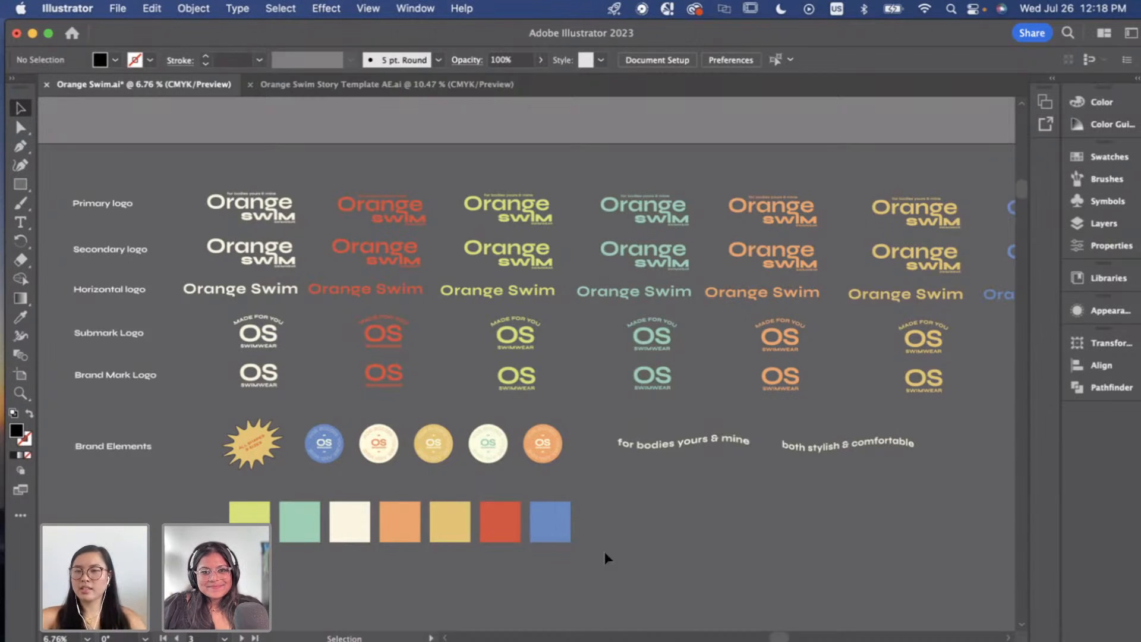
Browse the Orange Swim library's color palette, horizontal logos and remaining logo groups, then collapse the library view.
click(1103, 286)
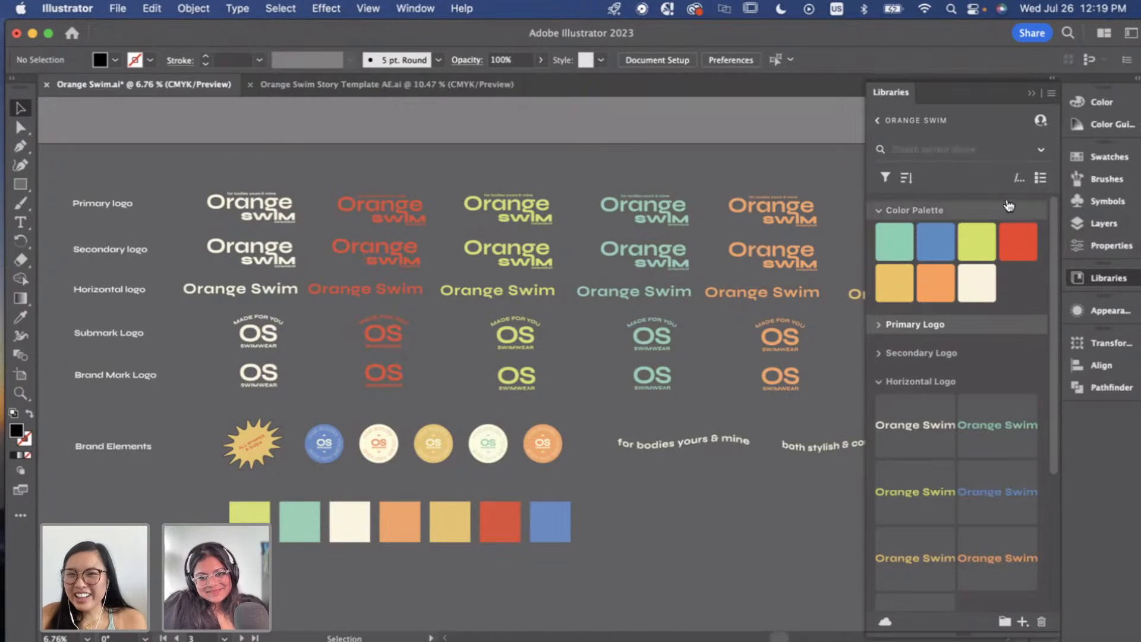
click(895, 121)
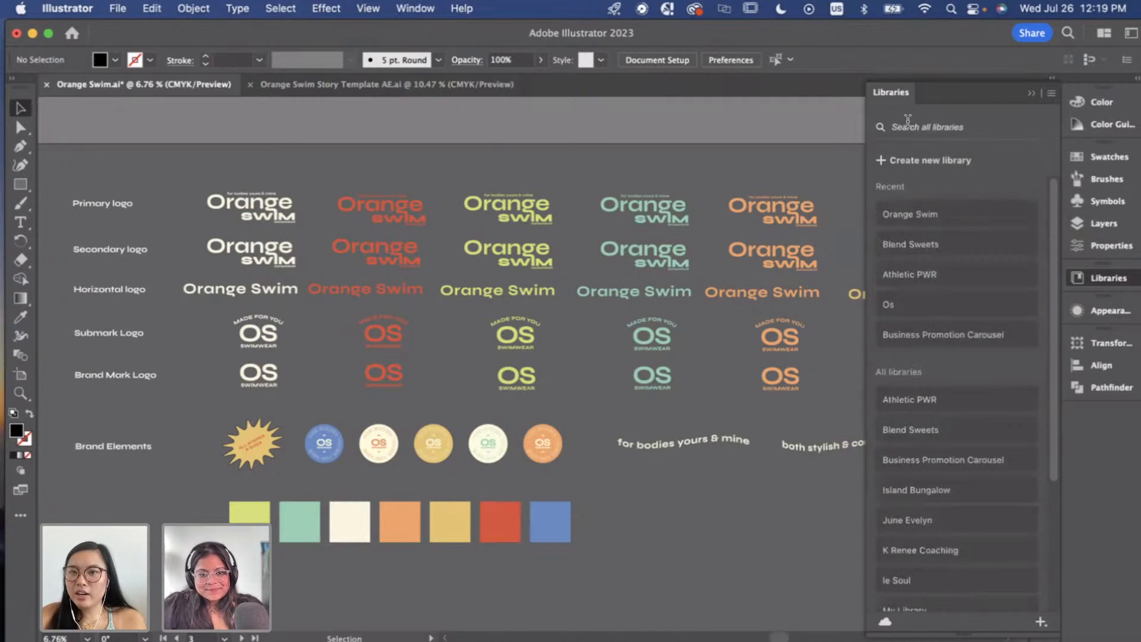
click(917, 214)
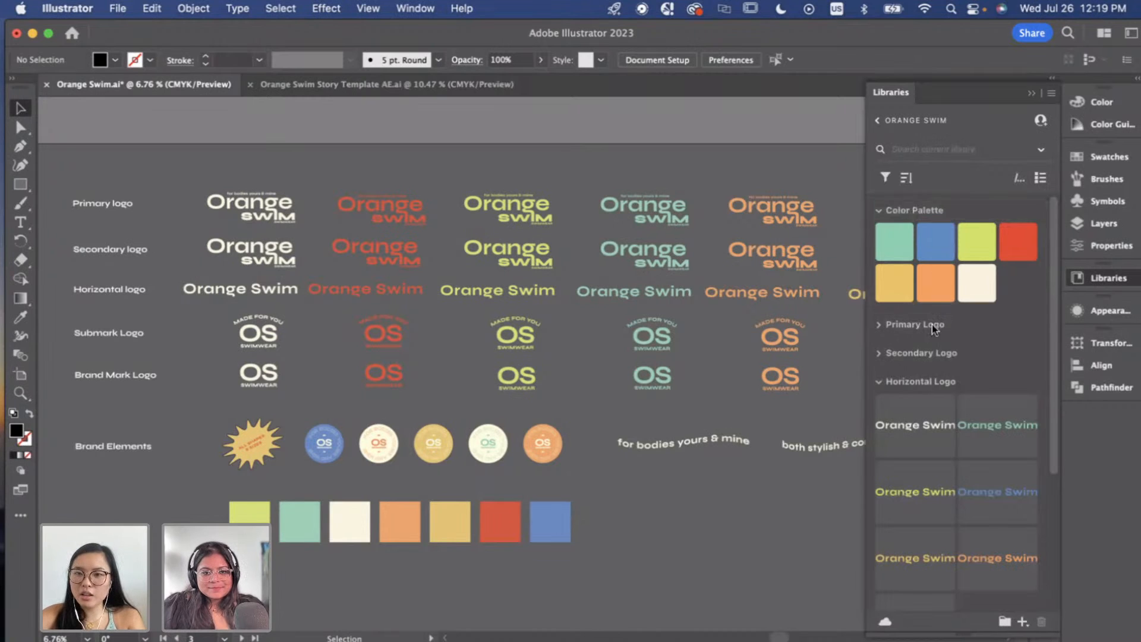
scroll(929, 470, down, 5)
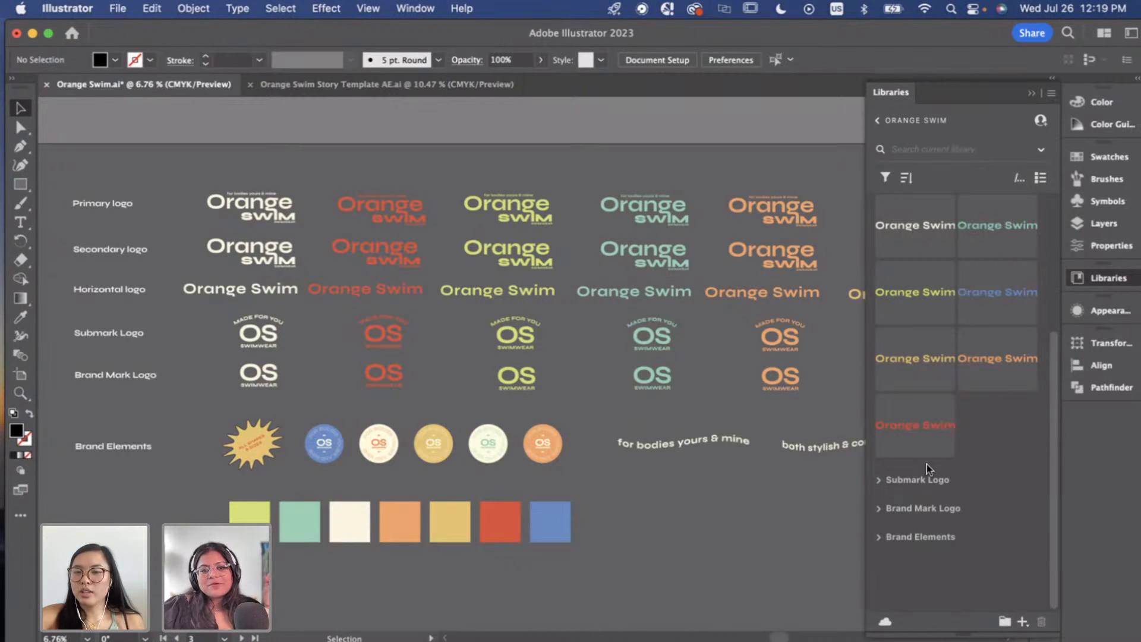
click(1030, 95)
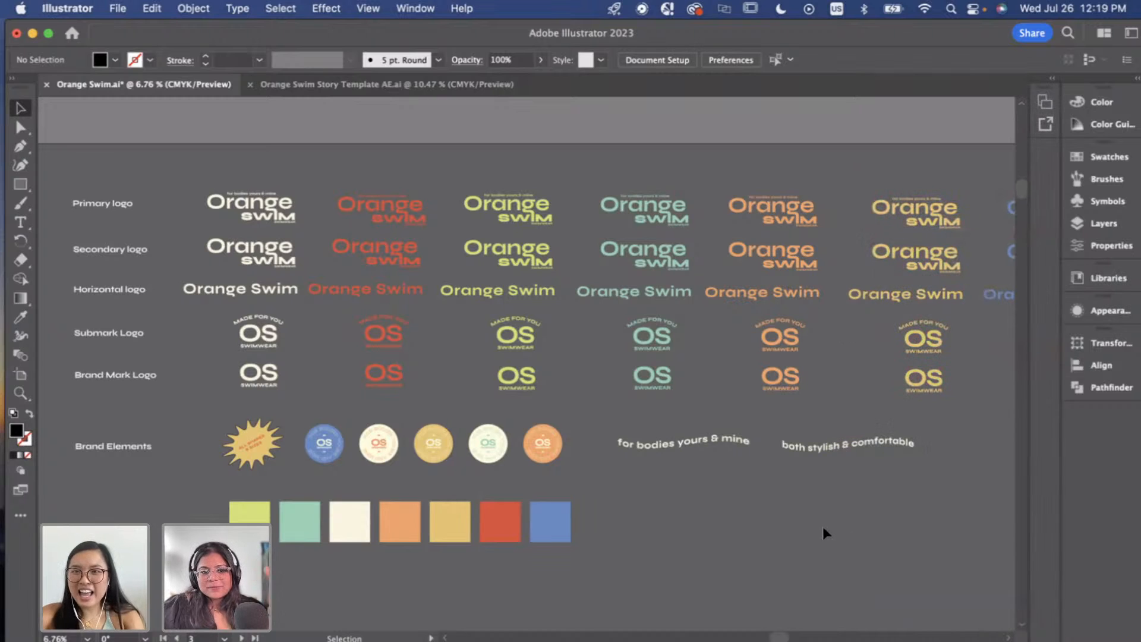
Create a new library named ORANGE SWIM 2.
scroll(822, 526, down, 1)
scroll(824, 526, down, 1)
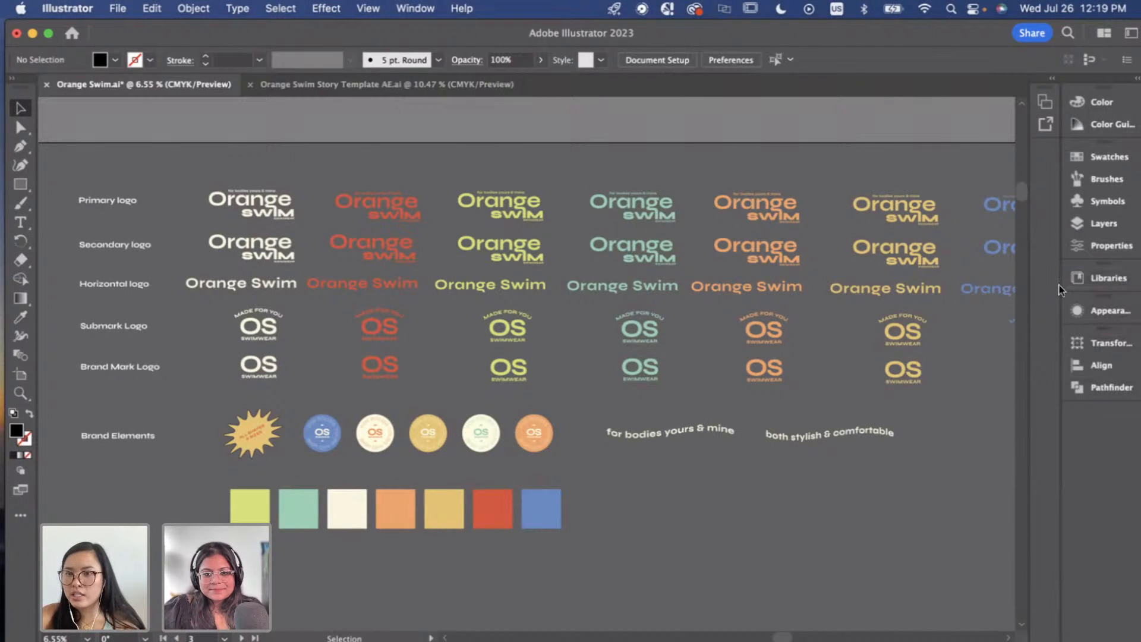
click(1083, 276)
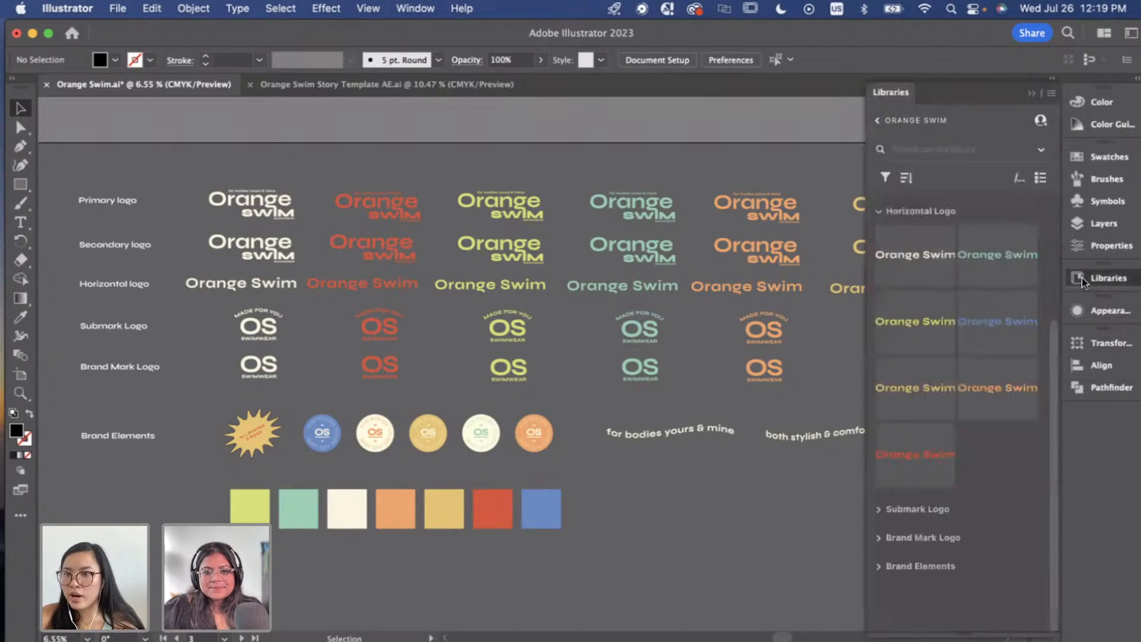
click(877, 120)
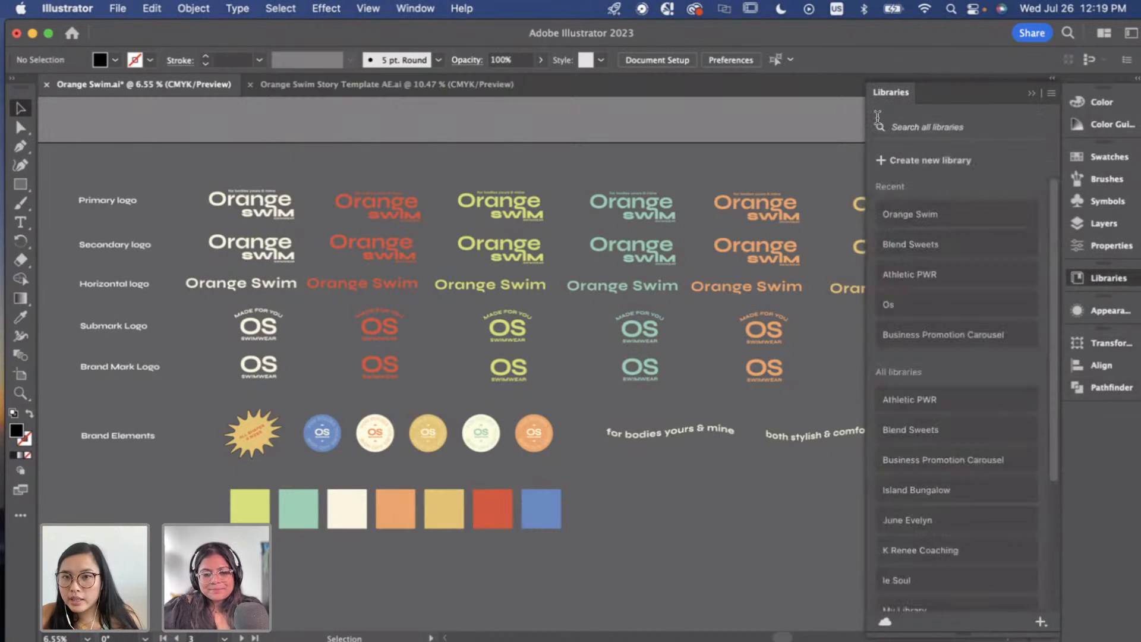
click(906, 166)
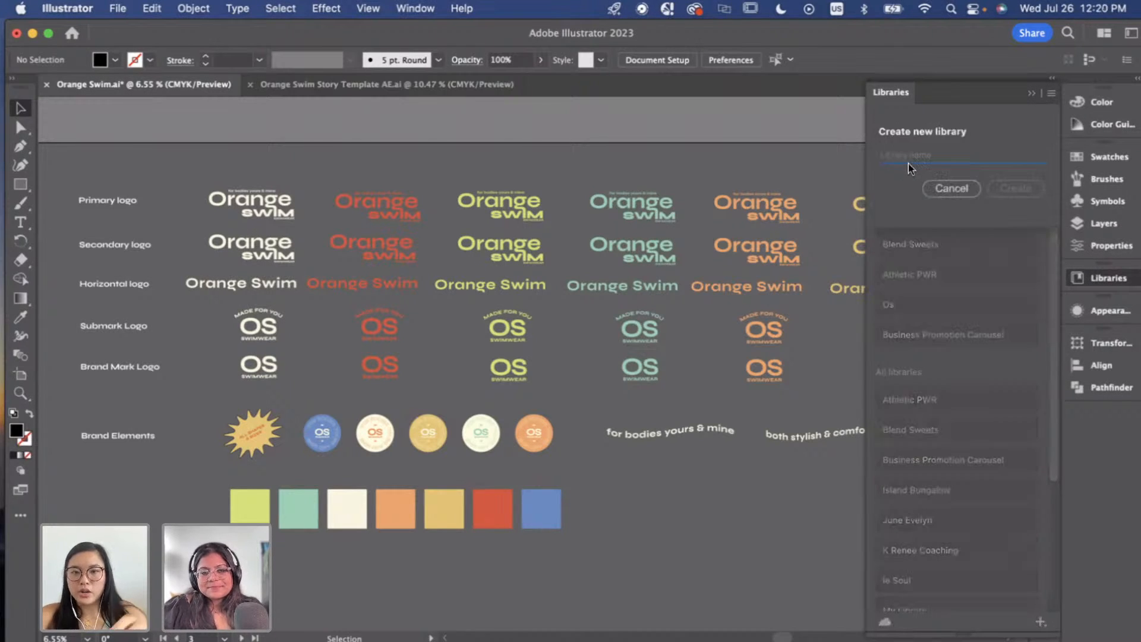
text(ORANGE SWIM 2)
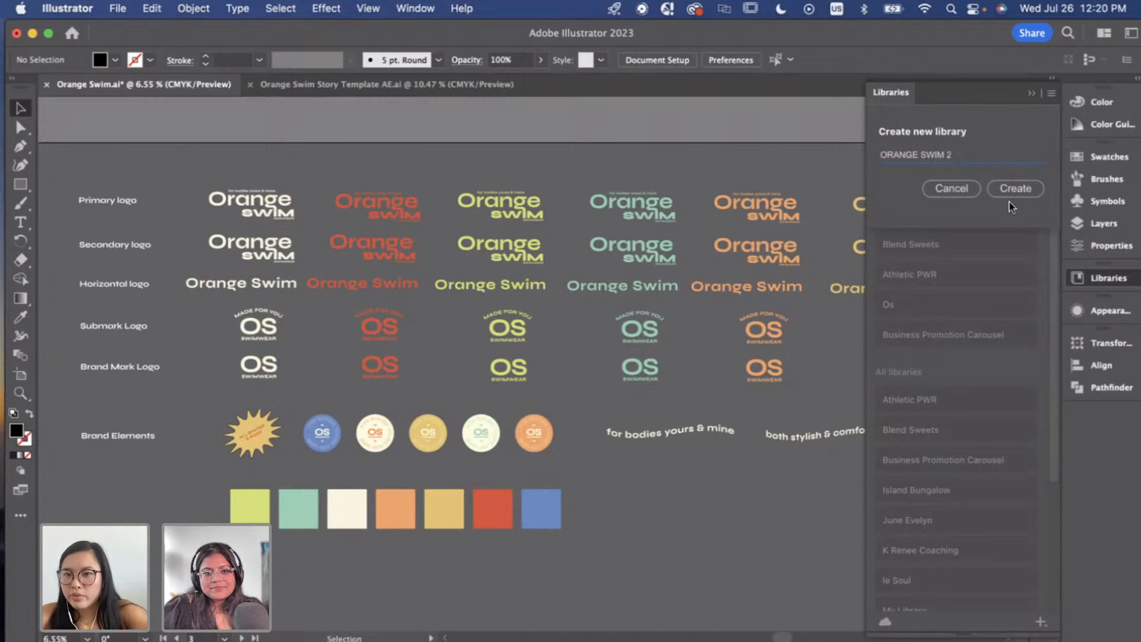
click(1014, 191)
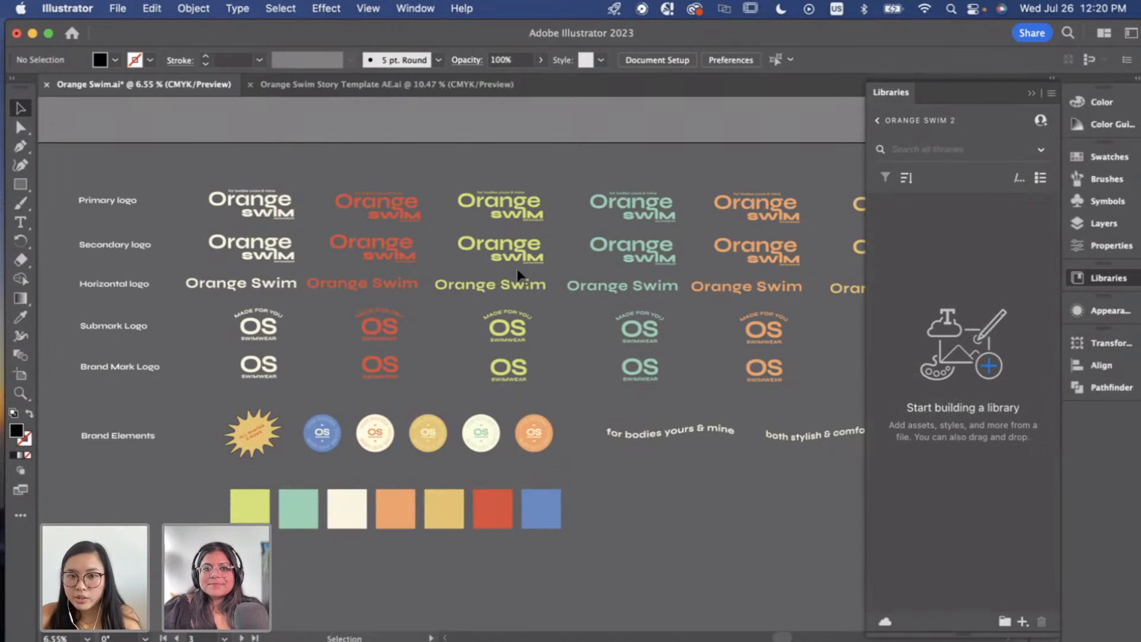
Add the lime green square's fill color to the ORANGE SWIM 2 library and place it in a new group named COLOR PALETTE.
click(250, 505)
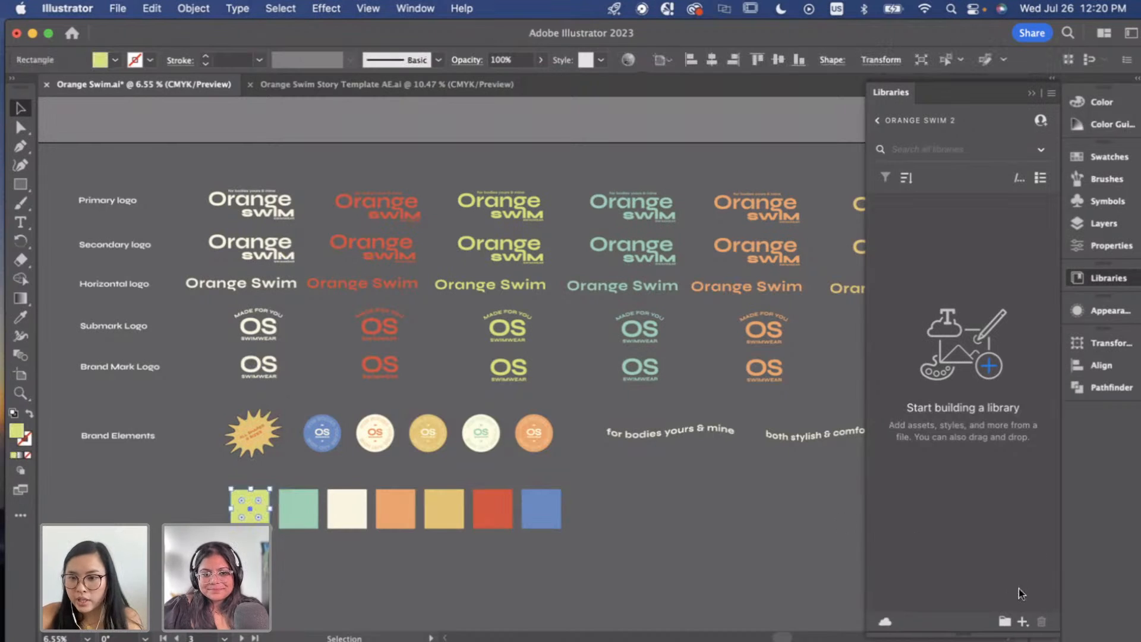
click(1023, 621)
click(1018, 553)
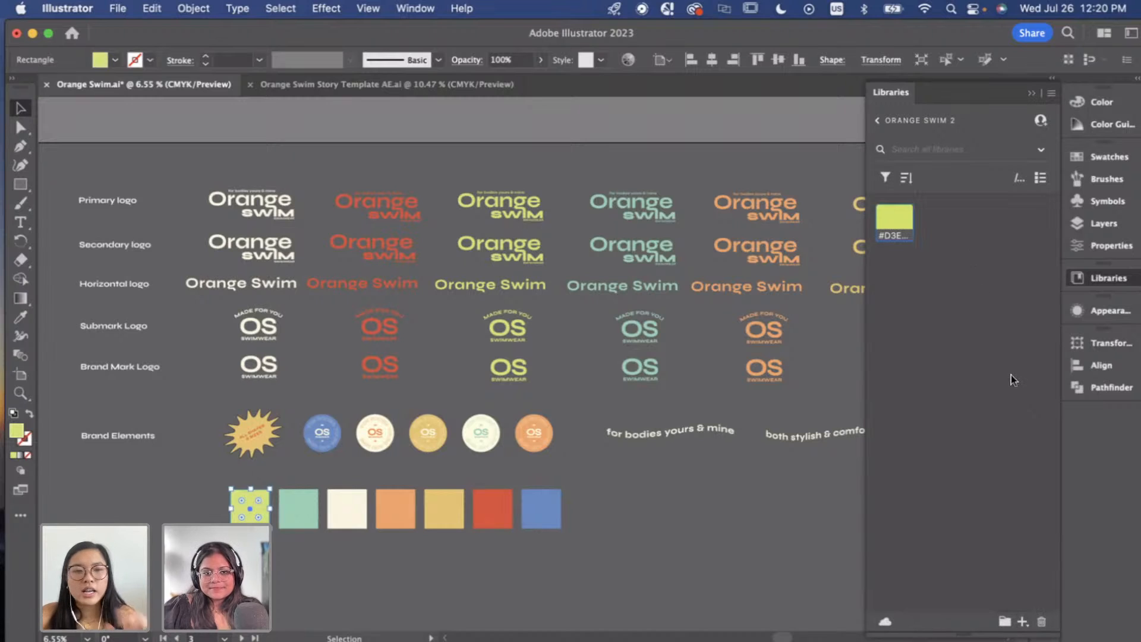
click(1005, 621)
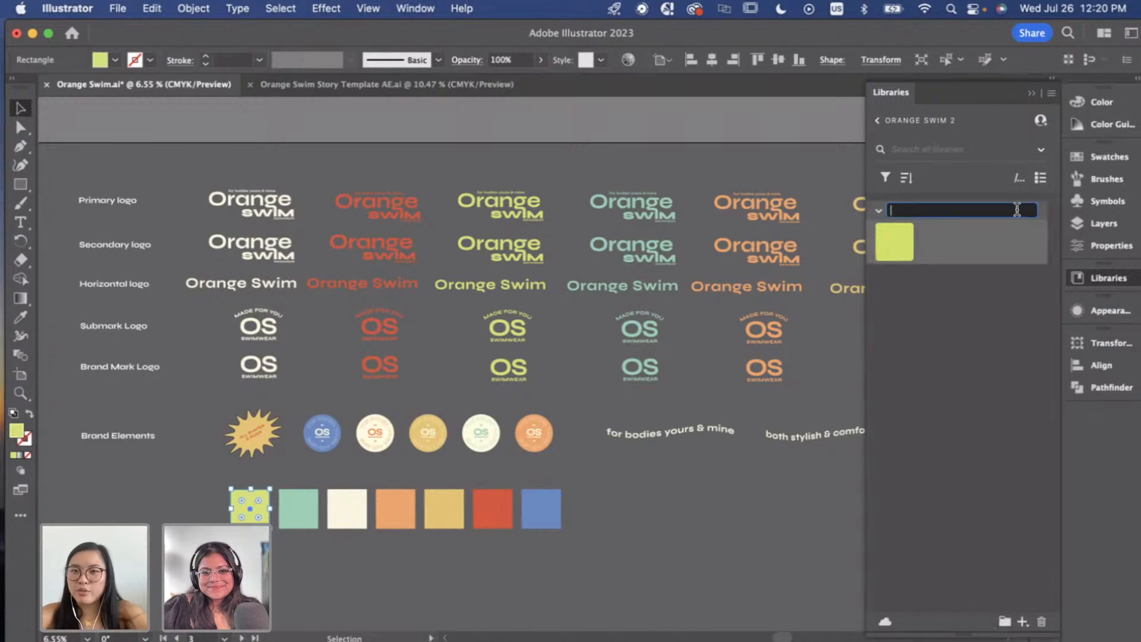
text(COLOR PALETTE)
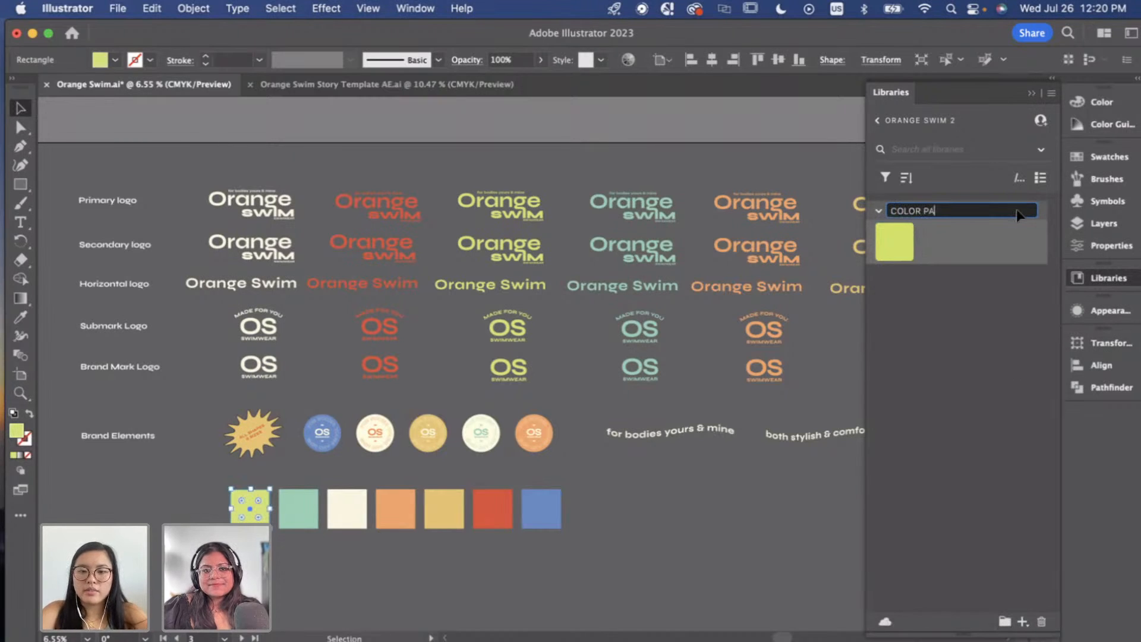
key(Return)
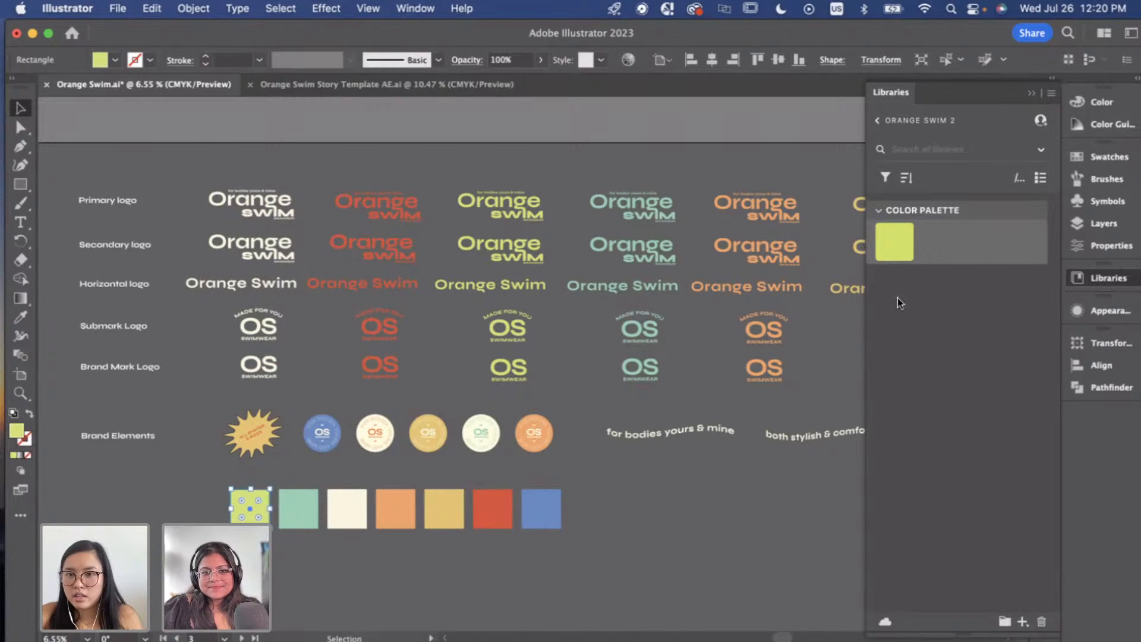
drag(893, 249, 925, 234)
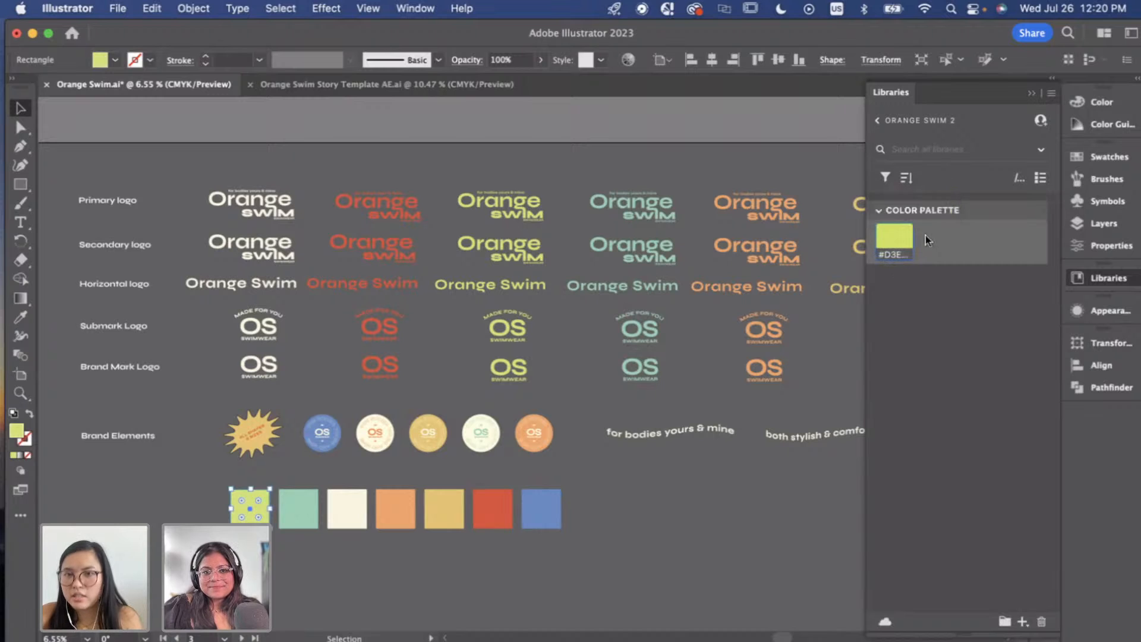
Add the mint green square's fill color to the library's COLOR PALETTE group beside the lime green.
click(297, 508)
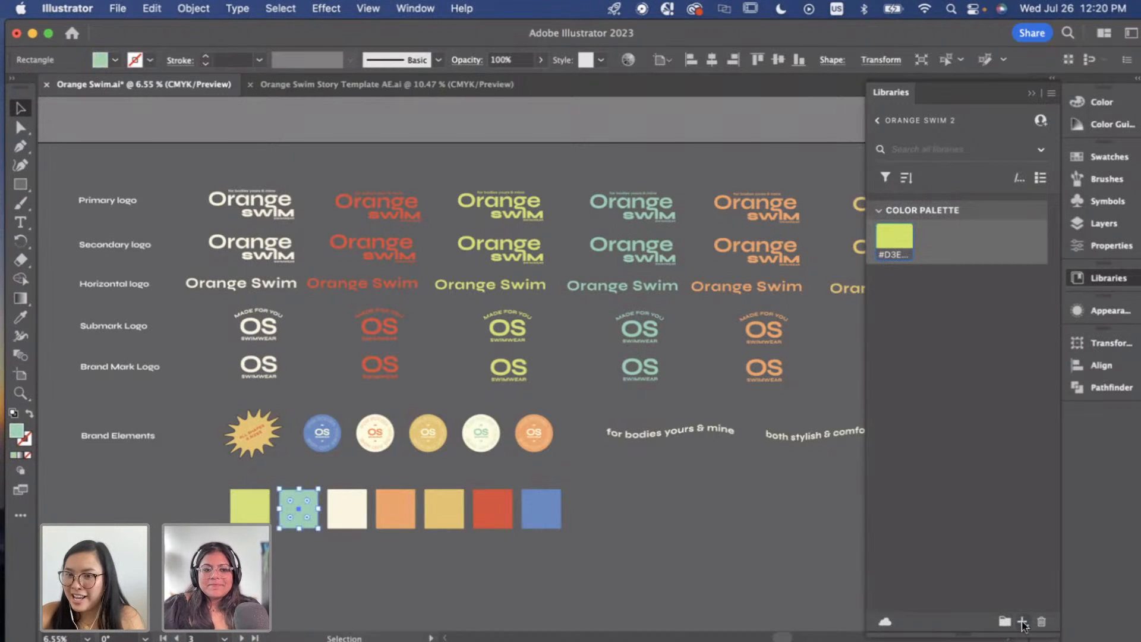
click(1022, 621)
click(951, 560)
drag(898, 325, 942, 239)
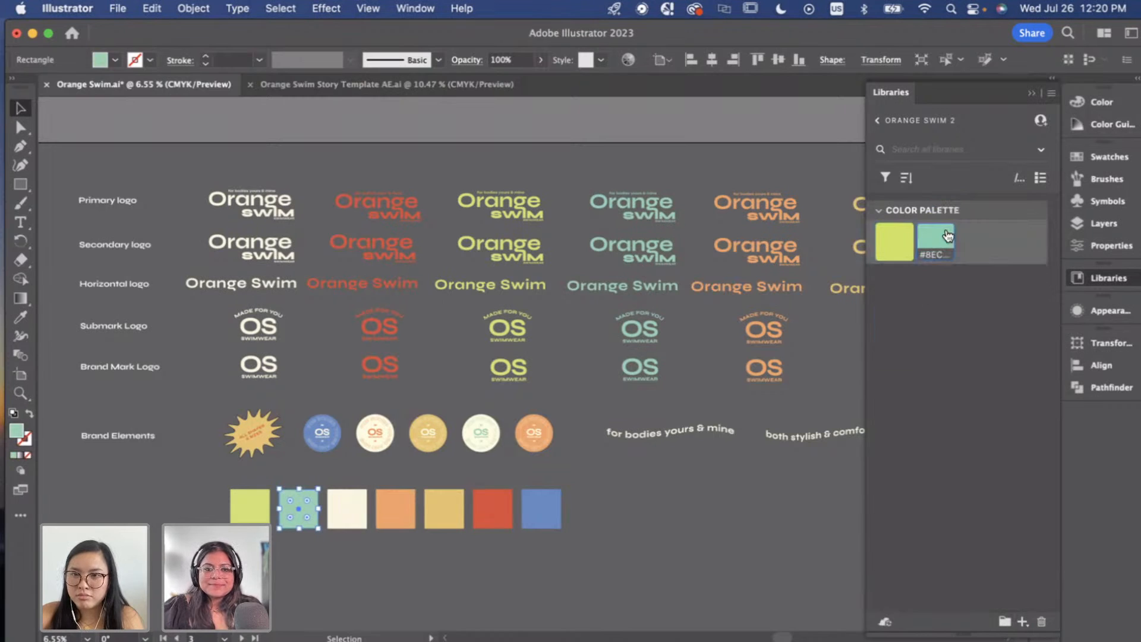
click(957, 329)
click(882, 210)
click(878, 209)
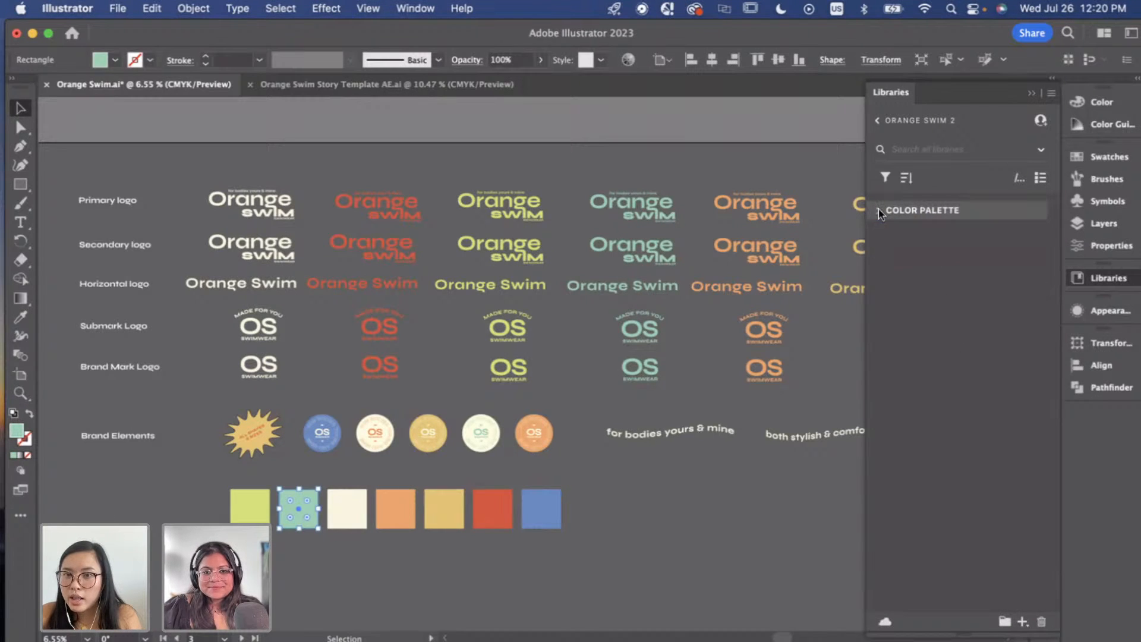
Create a library group named PRIMARY LOGO and move it out of COLOR PALETTE to sit above it as a separate group.
click(1005, 622)
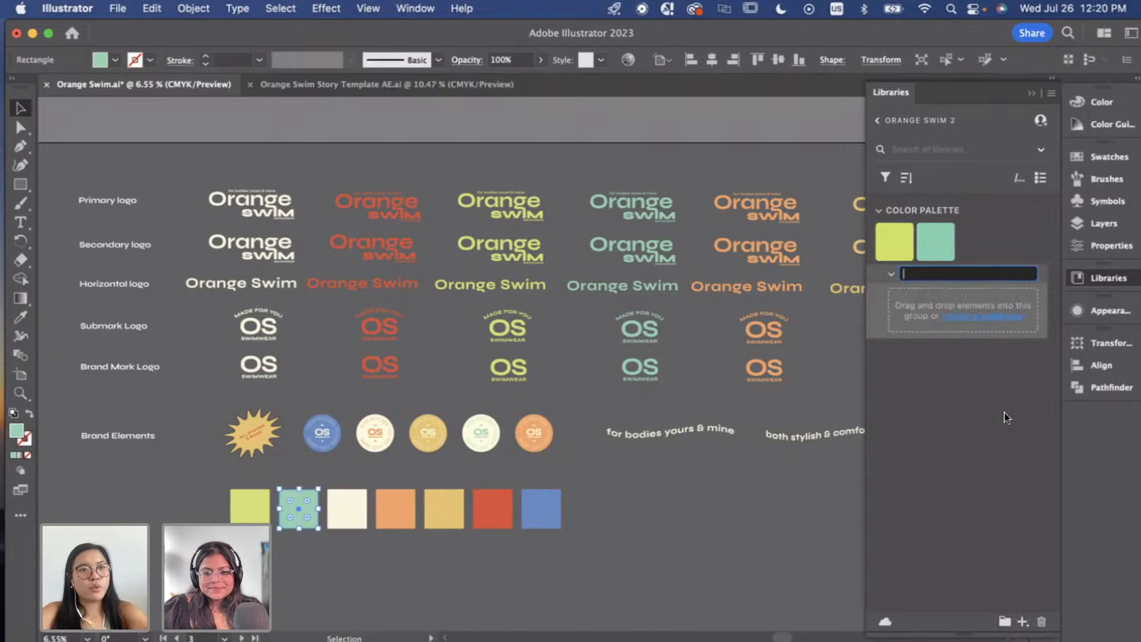
text(PRIMARY LOGO)
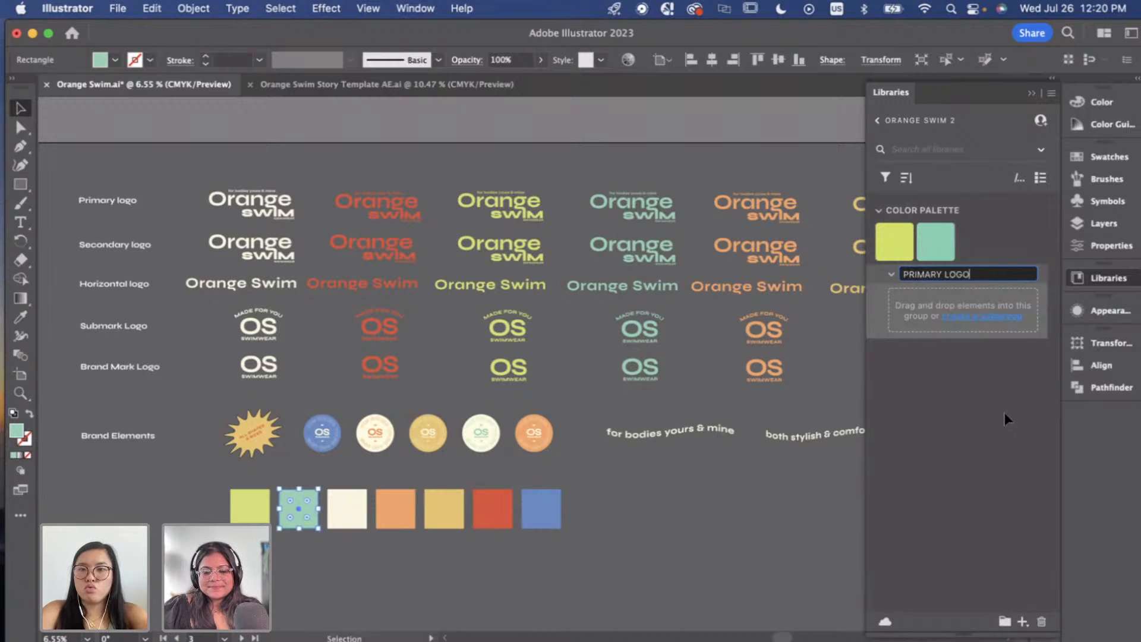
key(Return)
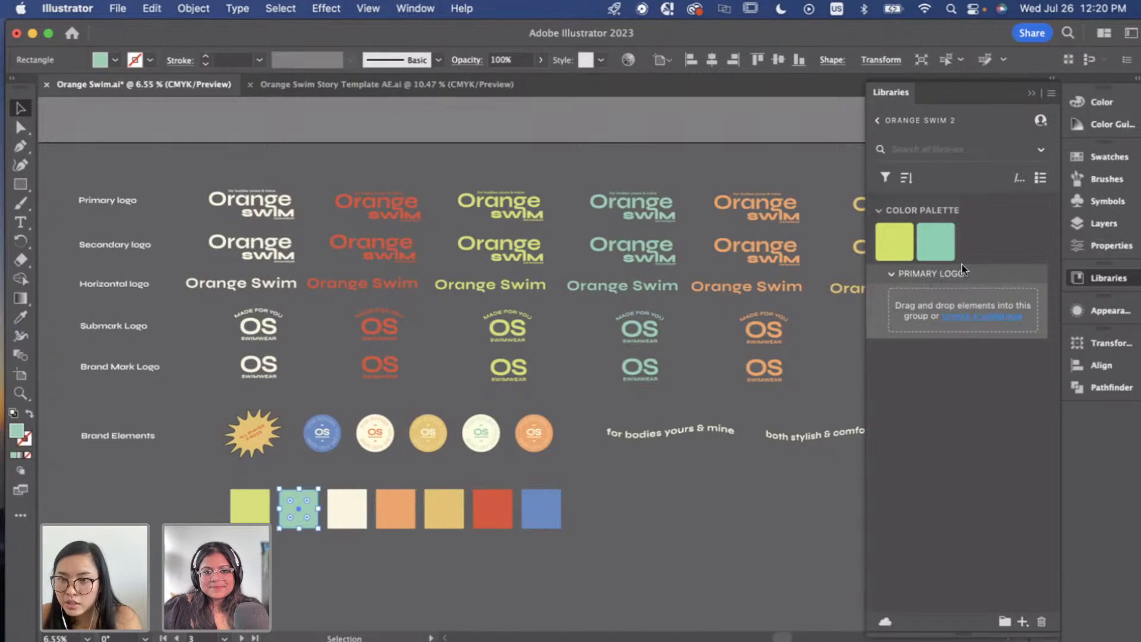
drag(961, 273, 906, 205)
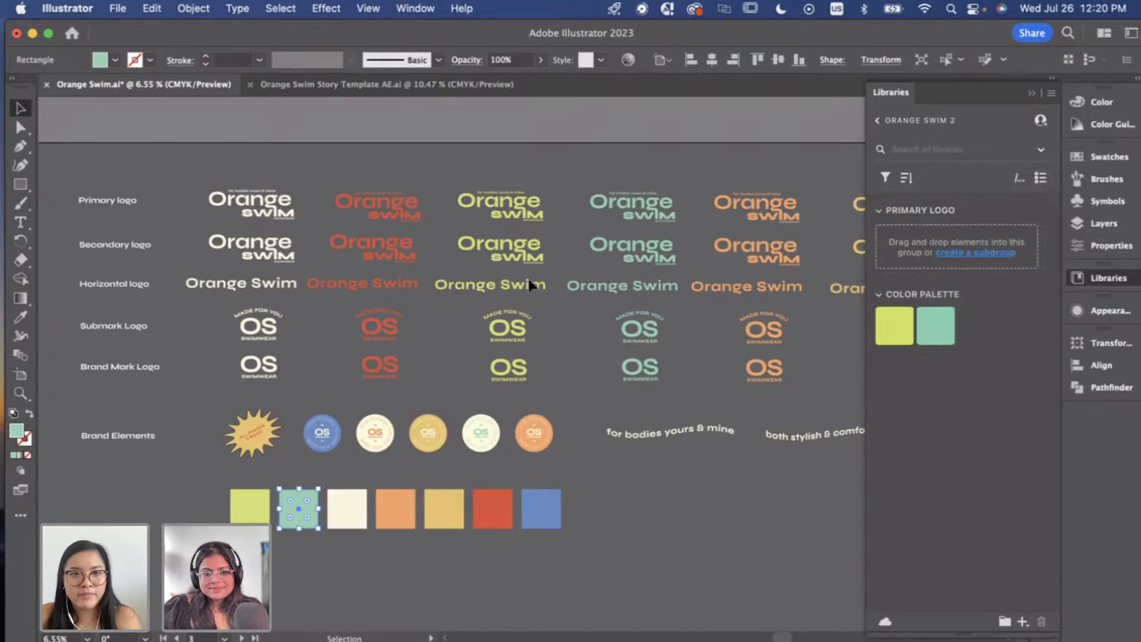
Add the cream, red and lime green primary logos to the PRIMARY LOGO library group, then collapse the library and deselect the artwork.
drag(285, 205, 958, 237)
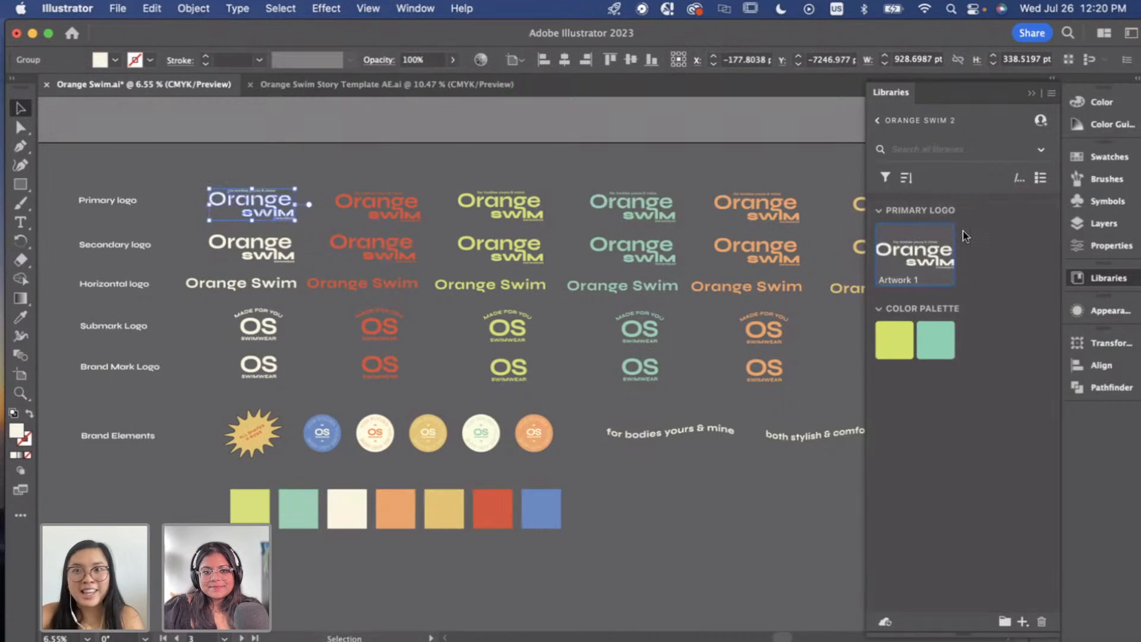
drag(382, 196, 970, 244)
drag(502, 208, 975, 252)
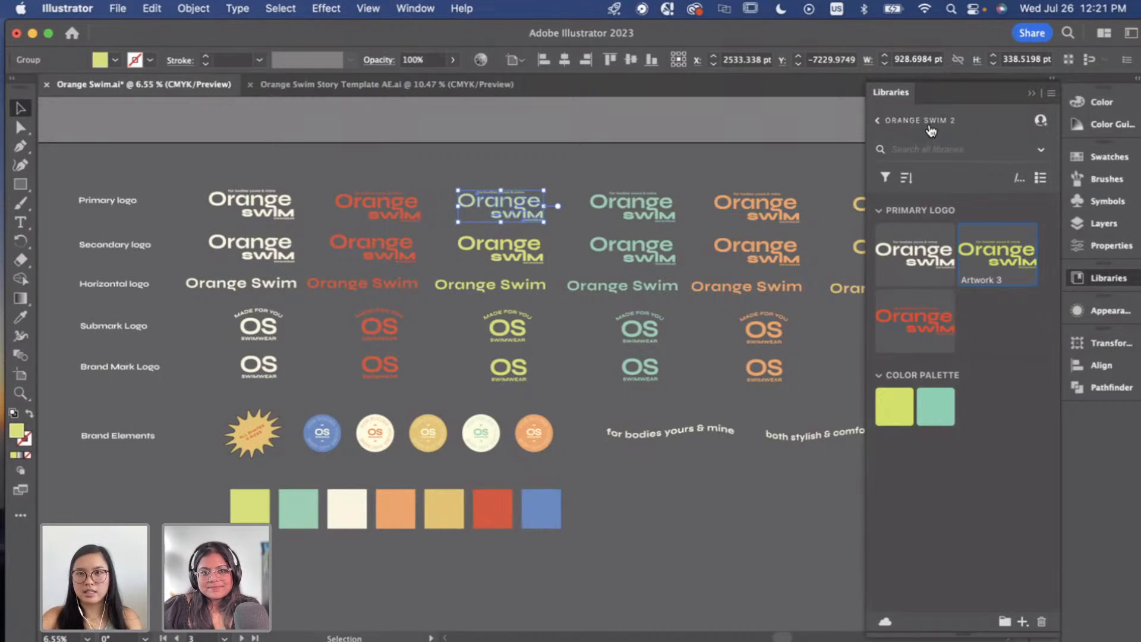
click(1032, 96)
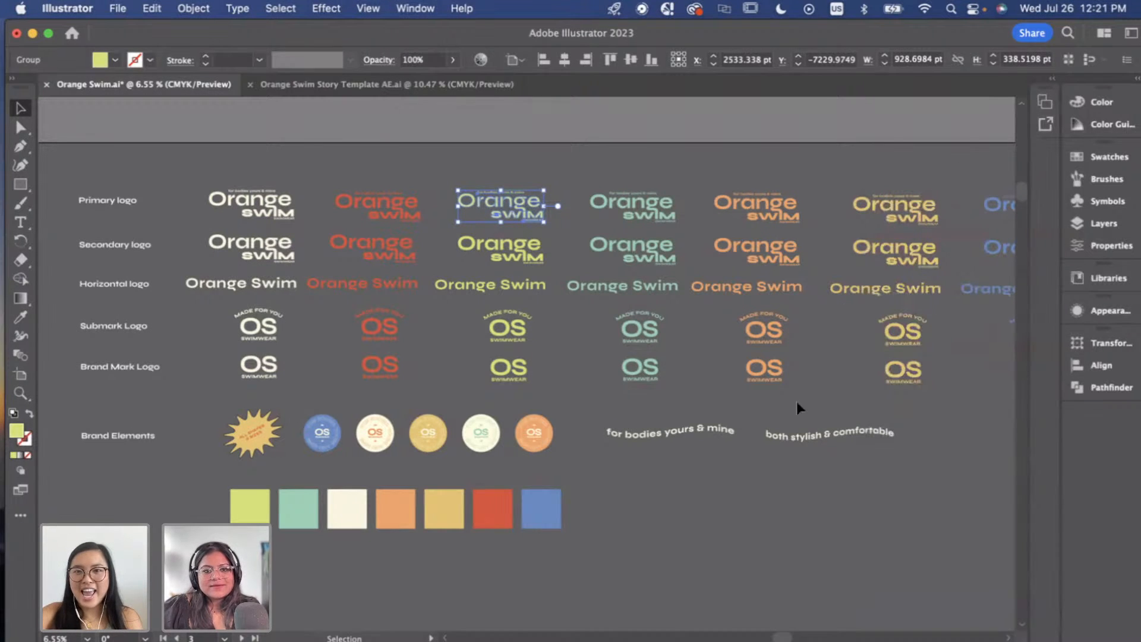
click(729, 494)
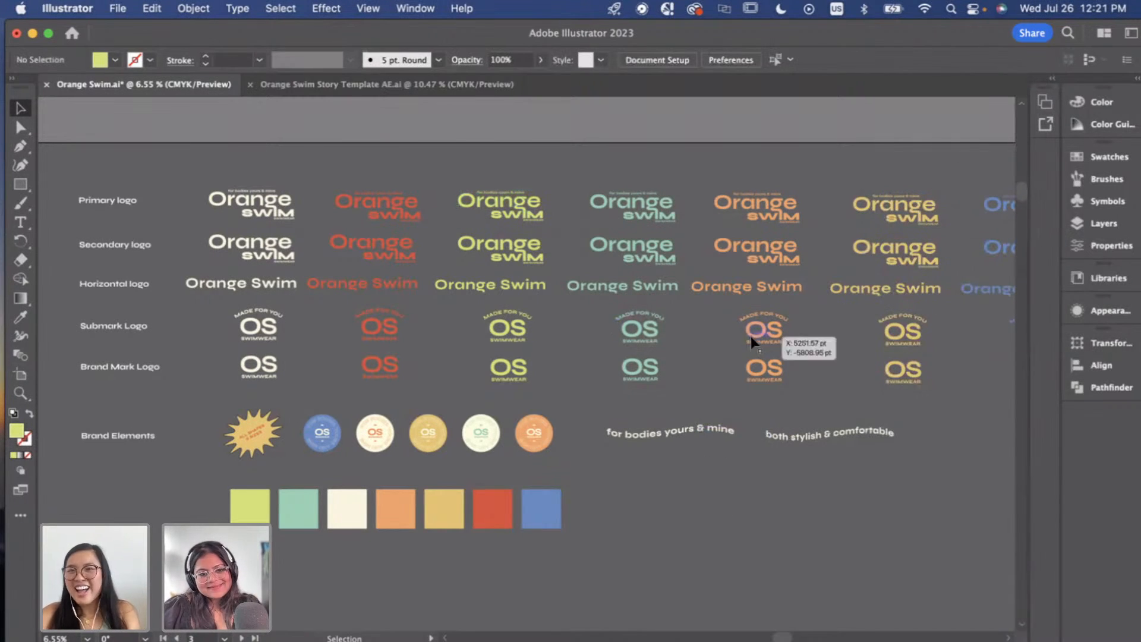
Place the tall photo of three women under a blue sky on the first Instagram story artboard and scale it up to cover the artboard.
scroll(687, 368, down, 3)
scroll(686, 374, down, 3)
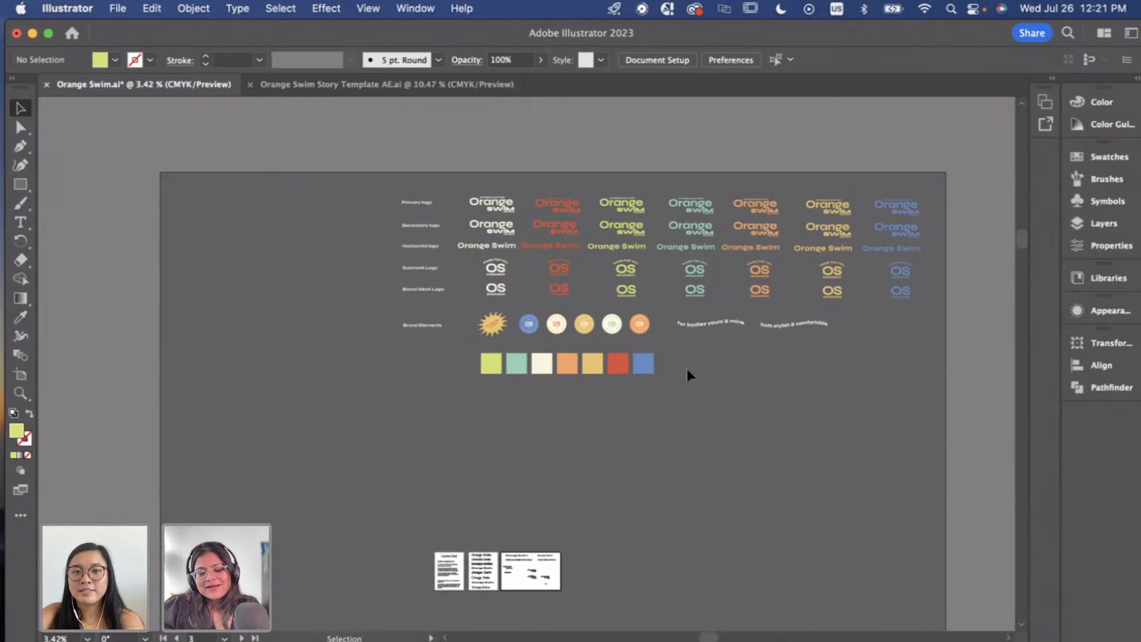
scroll(686, 368, down, 10)
scroll(490, 442, down, 2)
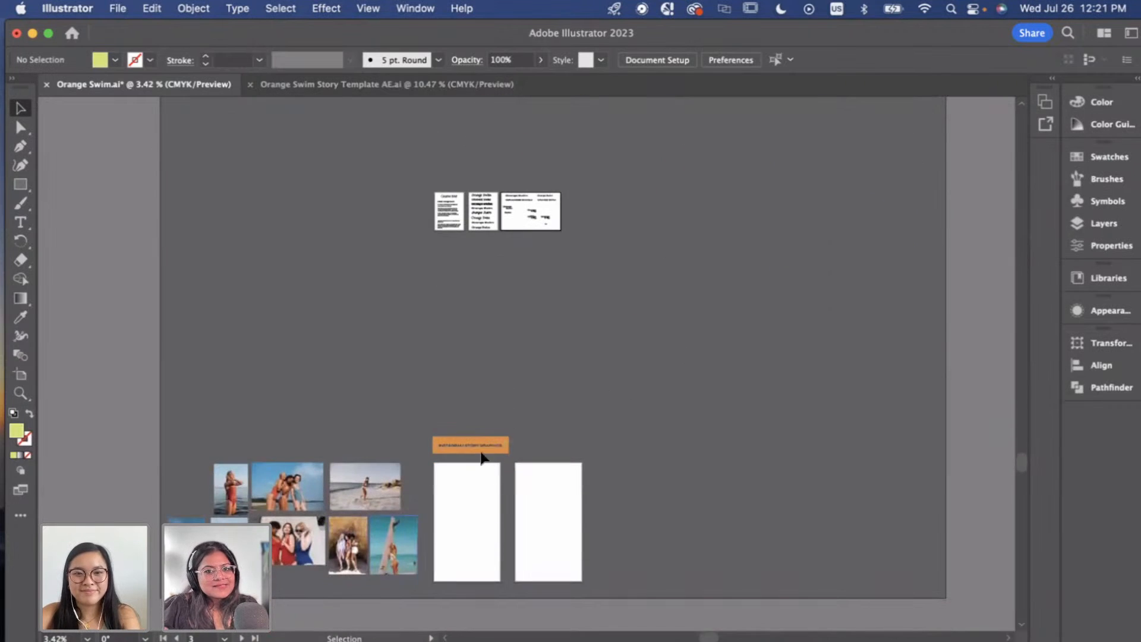
scroll(392, 544, up, 5)
scroll(415, 536, down, 3)
scroll(415, 537, down, 2)
scroll(415, 536, left, 2)
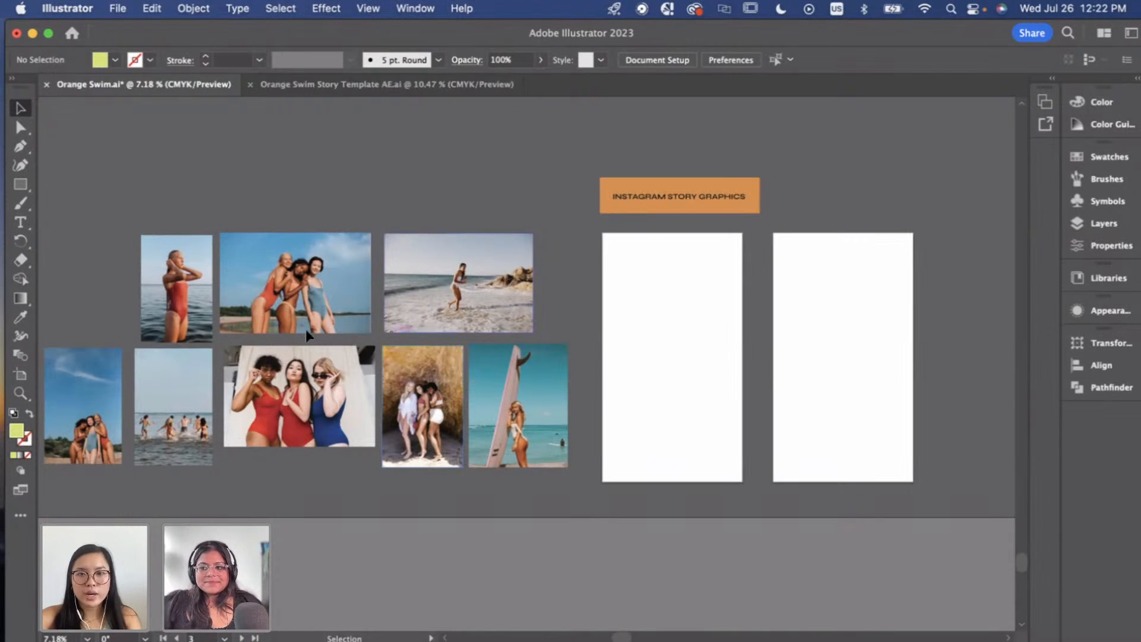
click(80, 423)
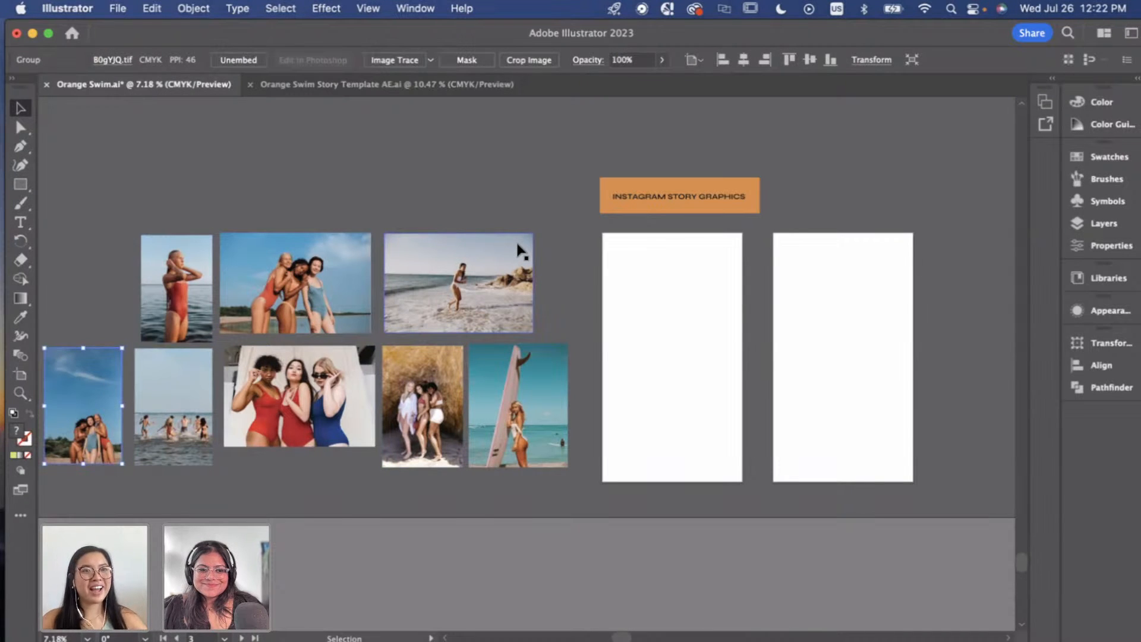
drag(59, 389, 614, 274)
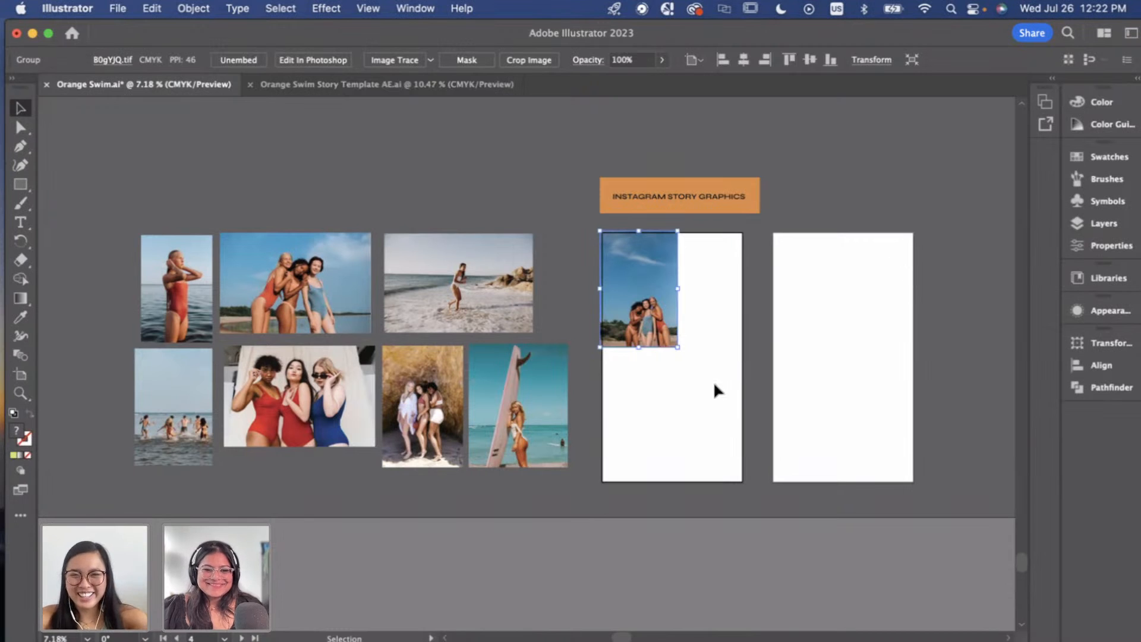
drag(678, 348, 767, 481)
scroll(780, 422, up, 5)
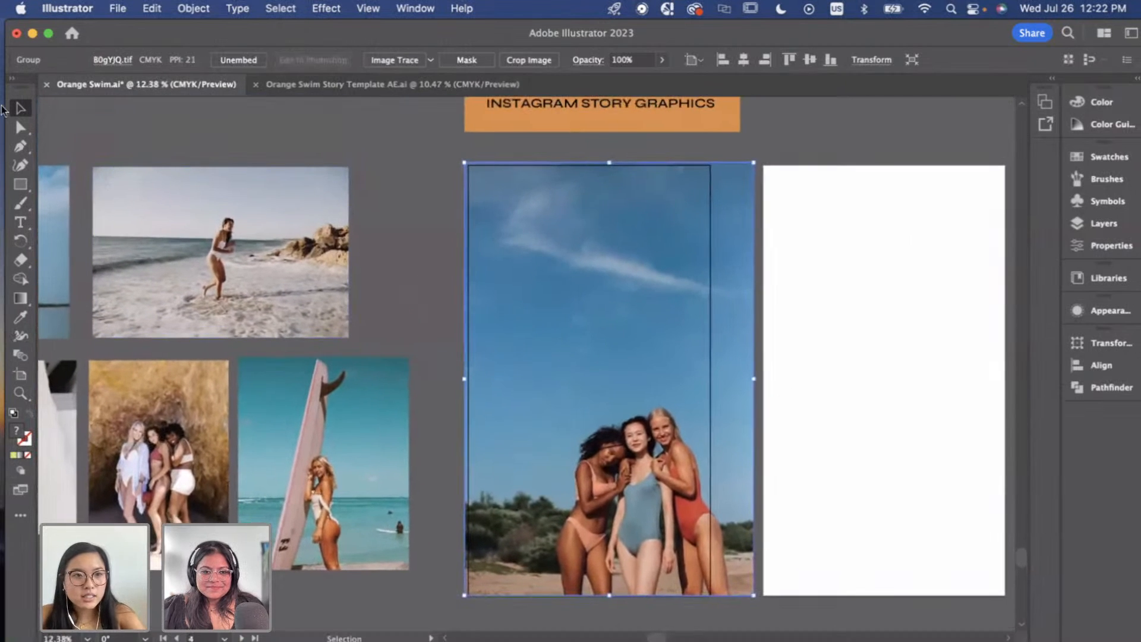
Draw a rectangle matching the first story artboard over the photo, and extend its upper edge to meet the artboard's edge.
click(20, 185)
mouse_move(468, 167)
mouse_down()
mouse_move(591, 410)
mouse_move(726, 525)
mouse_move(700, 594)
mouse_move(711, 595)
mouse_up()
scroll(585, 162, up, 5)
scroll(585, 162, up, 2)
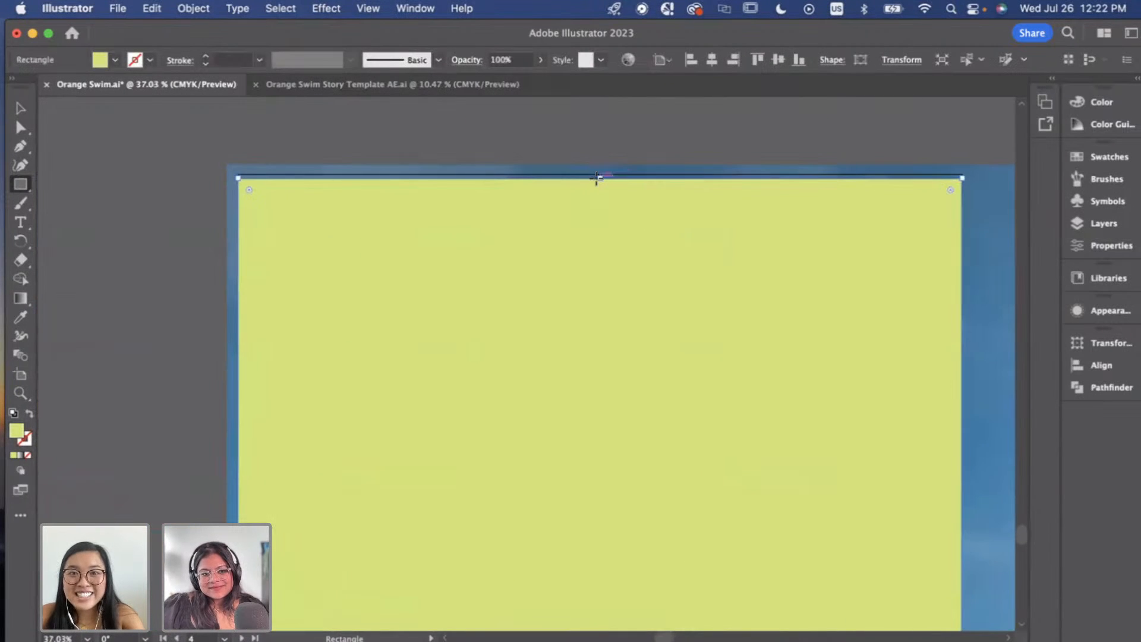
drag(601, 175, 601, 177)
scroll(601, 177, down, 3)
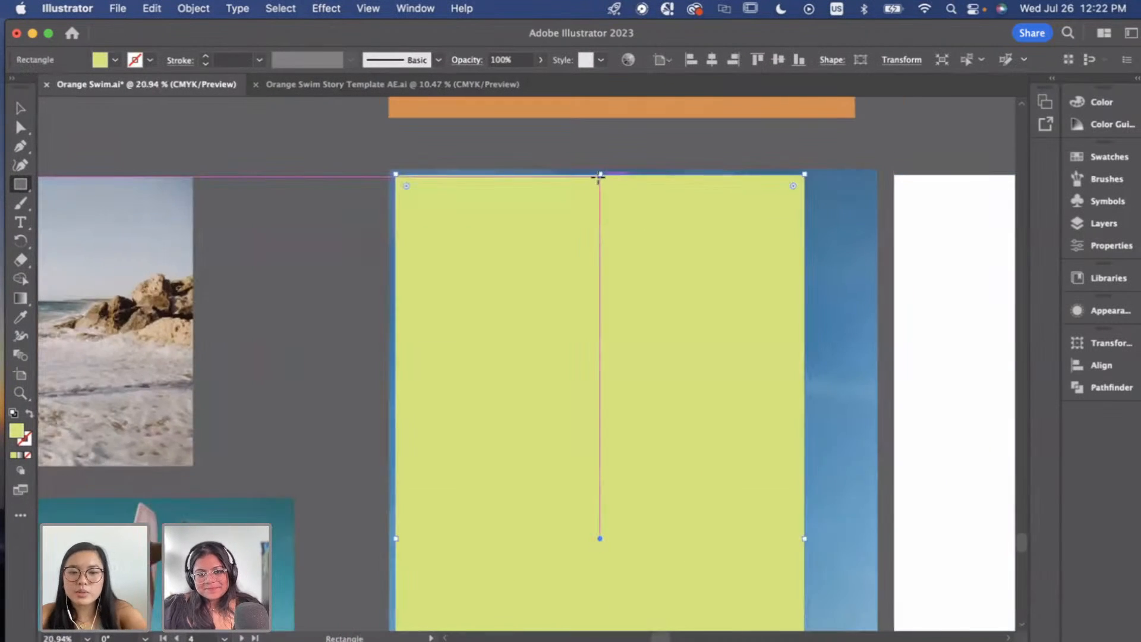
Make a clipping mask that crops the enlarged photo to the rectangle.
key(v)
right_click(567, 395)
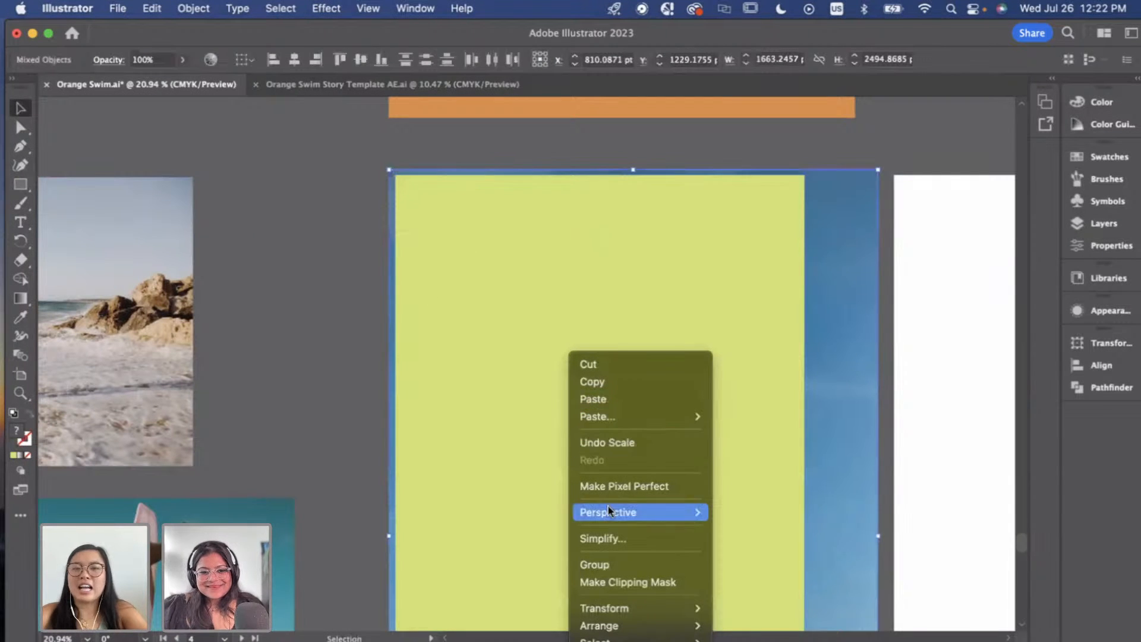
click(618, 581)
scroll(653, 400, down, 5)
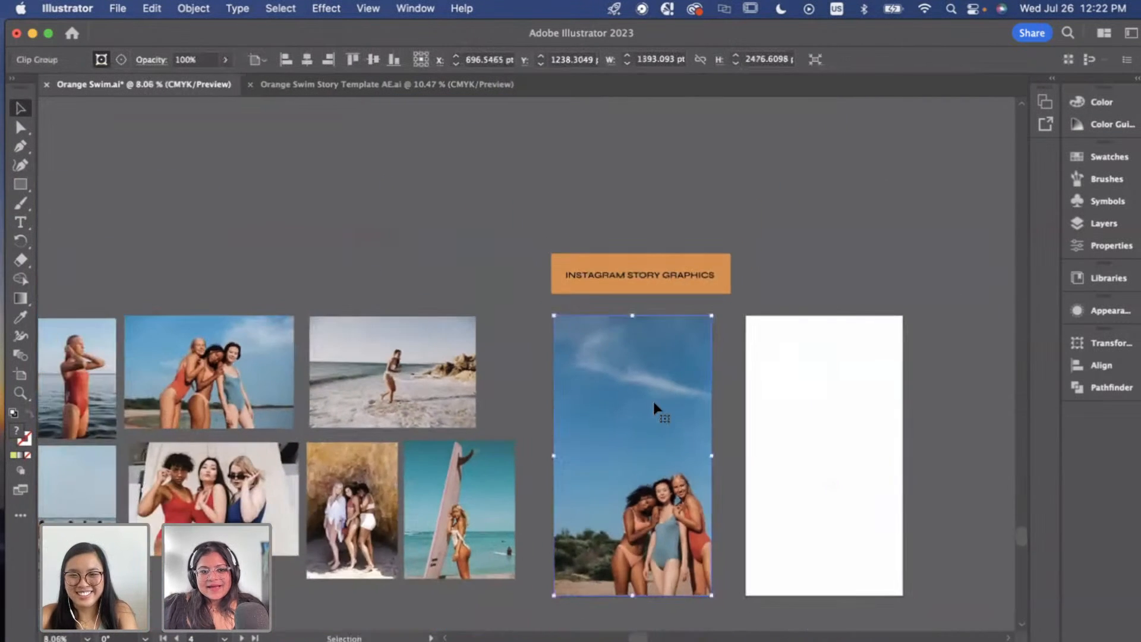
Shift the photo to the left inside its clip group to center the three women better, and exit isolation mode.
double_click(694, 393)
drag(694, 393, 682, 391)
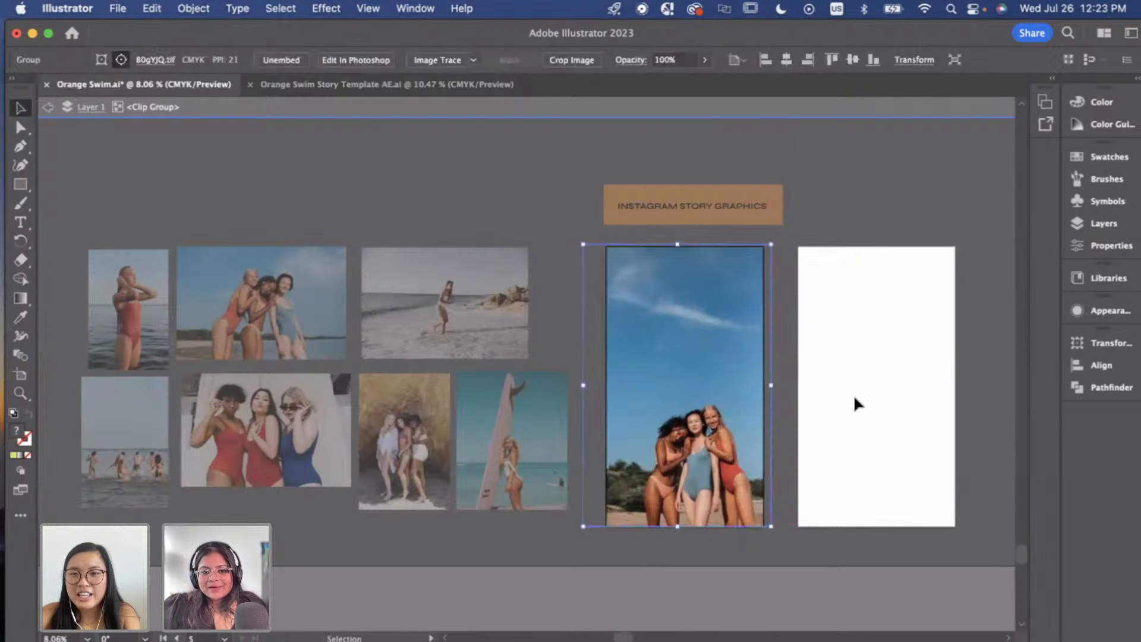
double_click(854, 394)
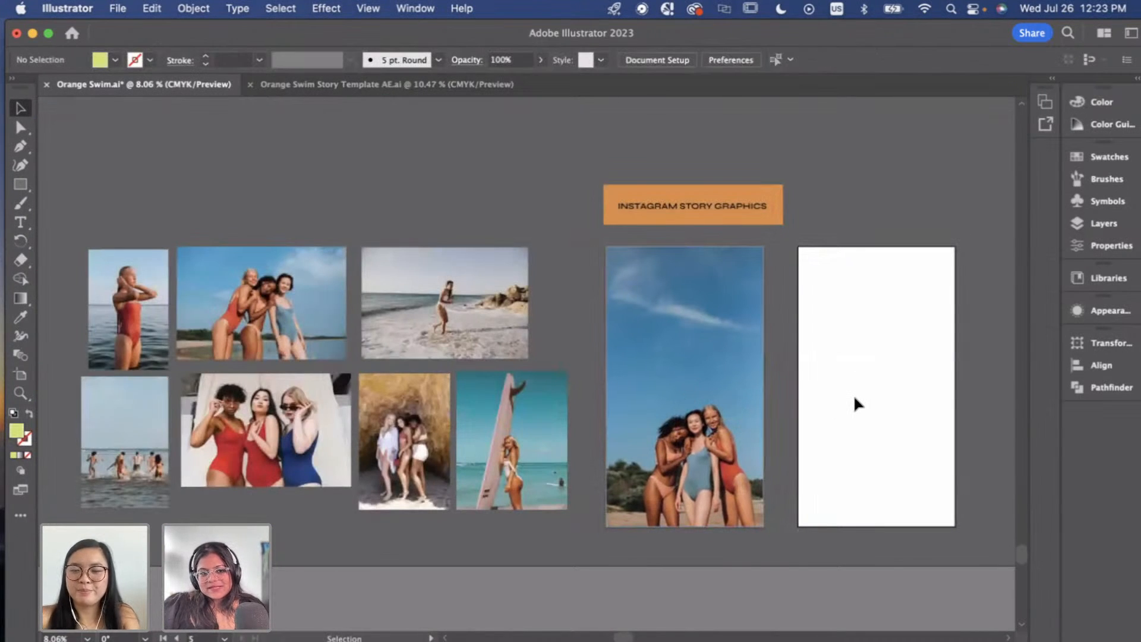
Copy the collection announcement text from the bottom of the Creative Brief artboard and paste it into the sky area of the story photo.
scroll(853, 394, right, 5)
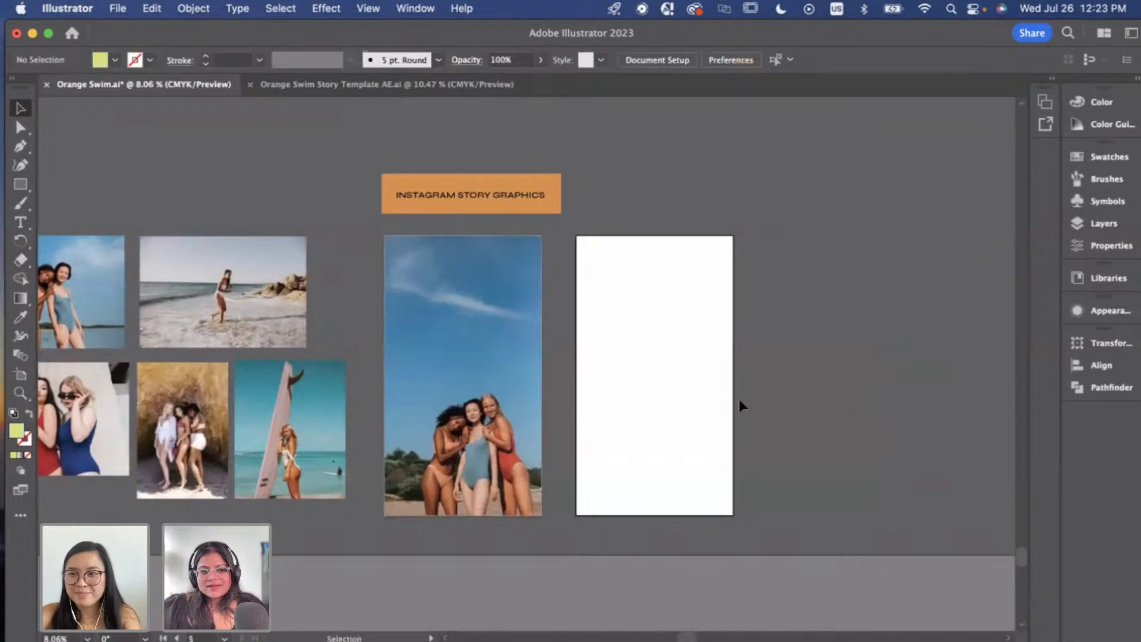
scroll(544, 392, up, 1)
scroll(645, 373, down, 10)
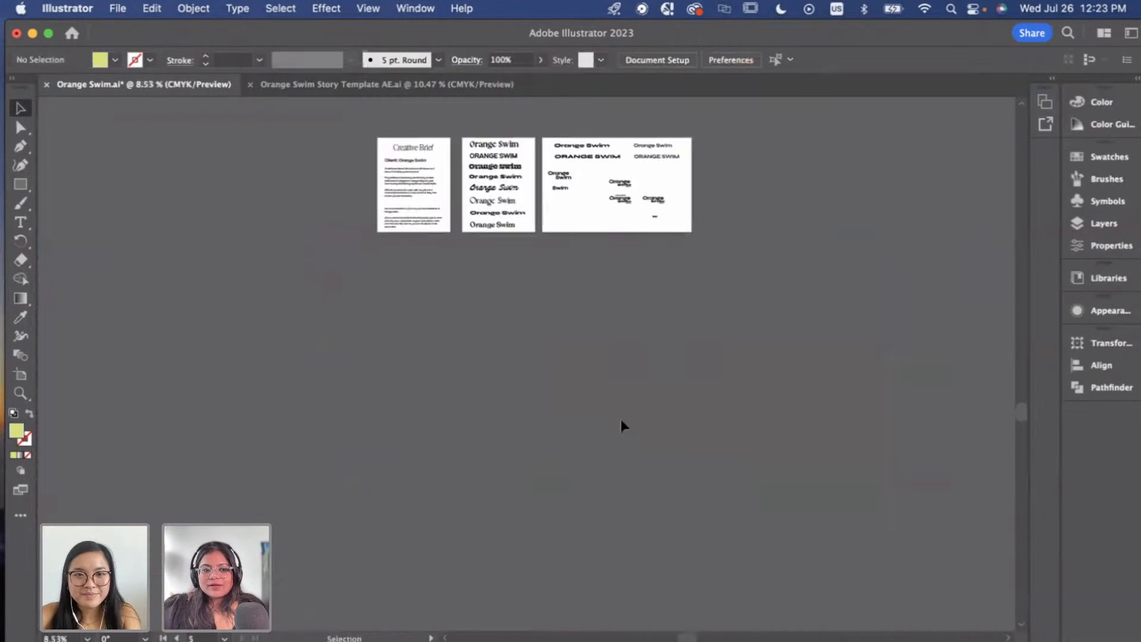
scroll(621, 419, up, 2)
scroll(405, 346, up, 1)
scroll(404, 327, up, 5)
click(401, 305)
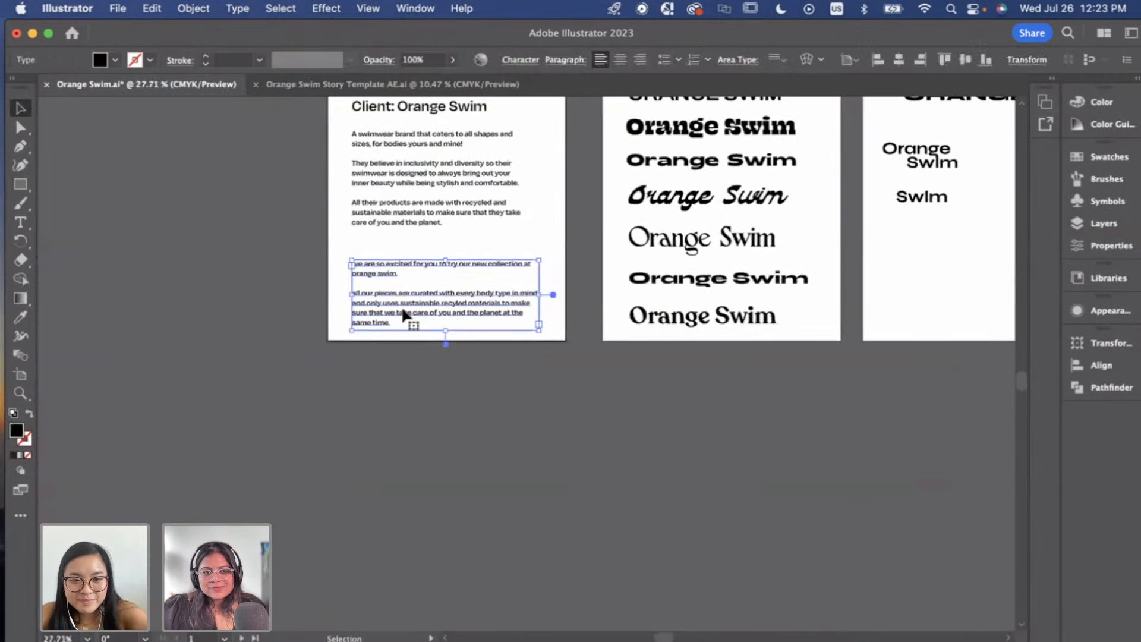
scroll(532, 330, down, 10)
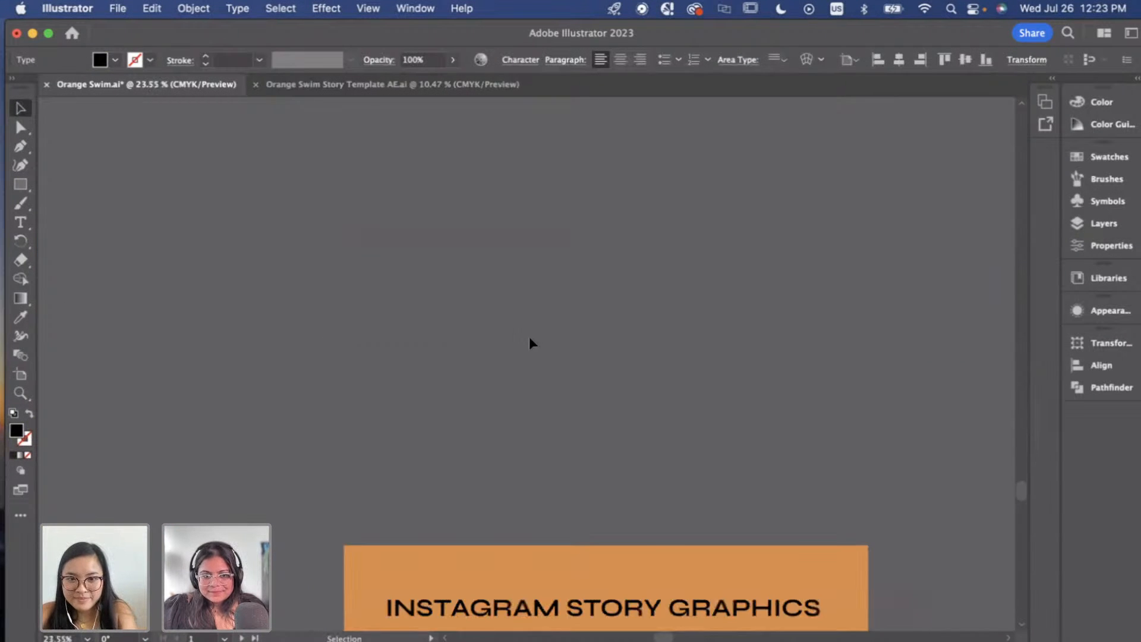
scroll(529, 336, down, 2)
scroll(599, 291, up, 3)
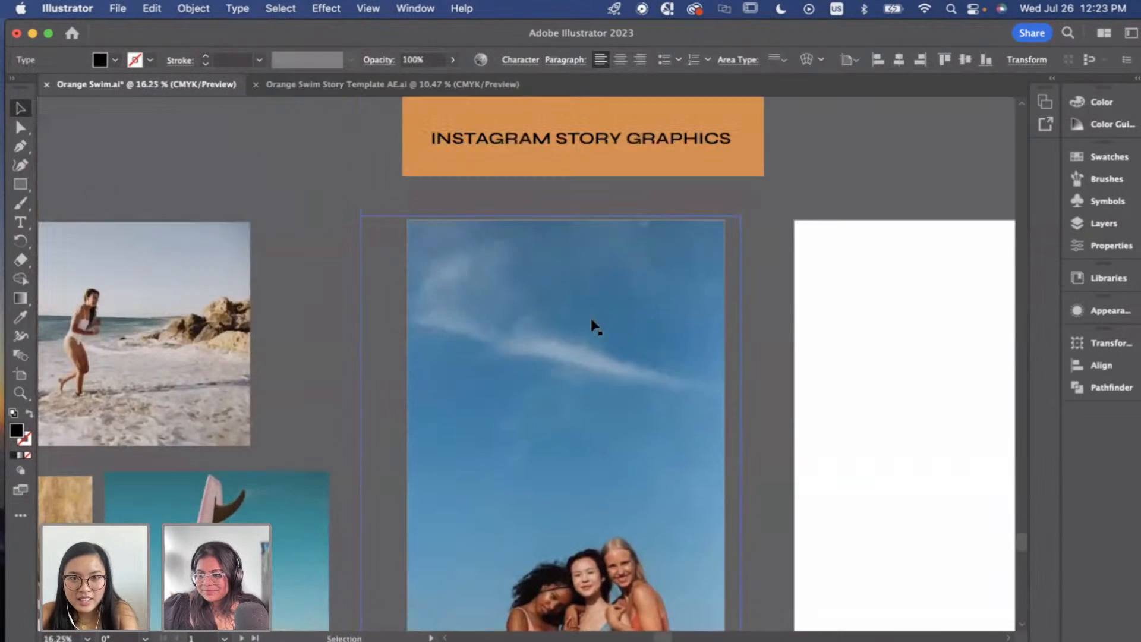
scroll(592, 413, down, 1)
click(591, 412)
key(super+v)
drag(583, 384, 629, 416)
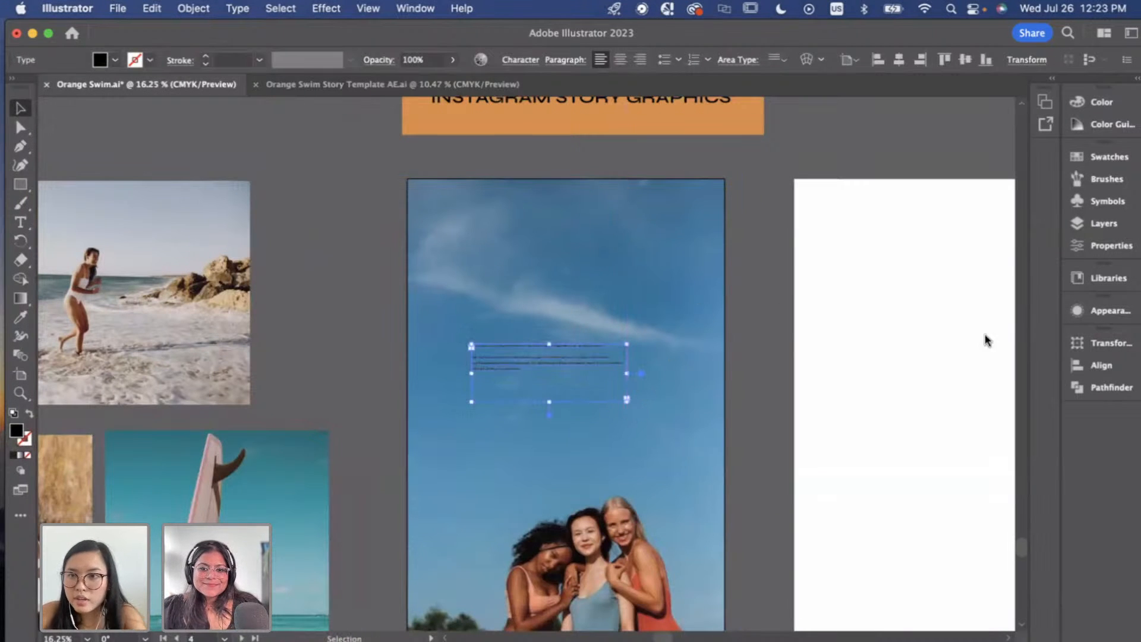
Change the pasted announcement text's font to Normalidad Wide Medium.
scroll(805, 355, left, 3)
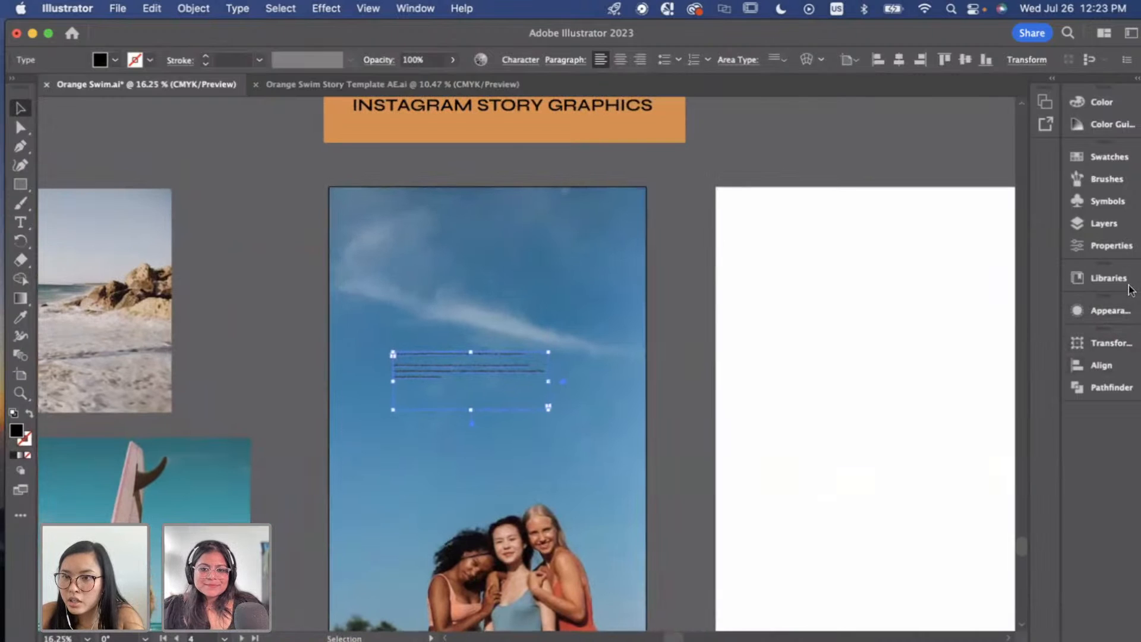
click(1122, 248)
click(937, 401)
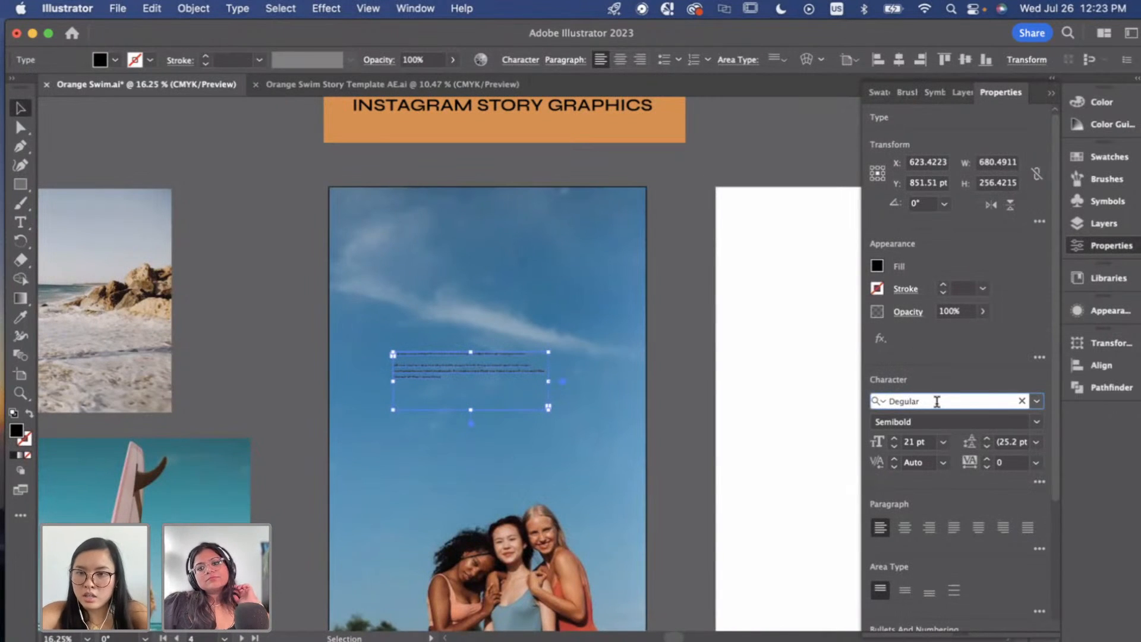
drag(937, 405, 856, 401)
text(NOR)
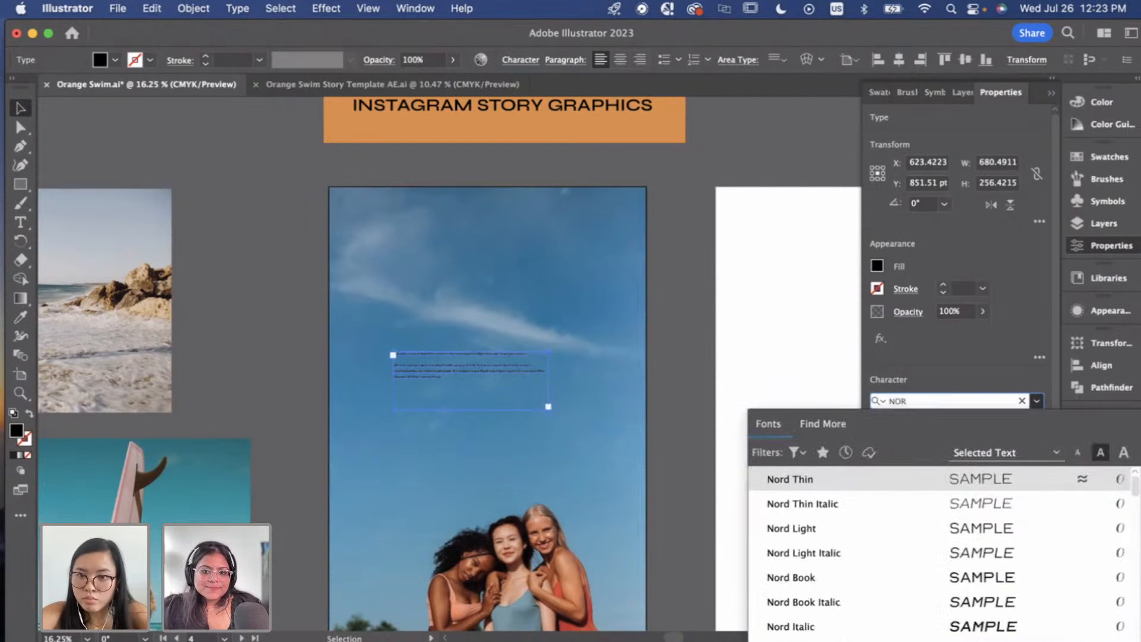
text(MAL)
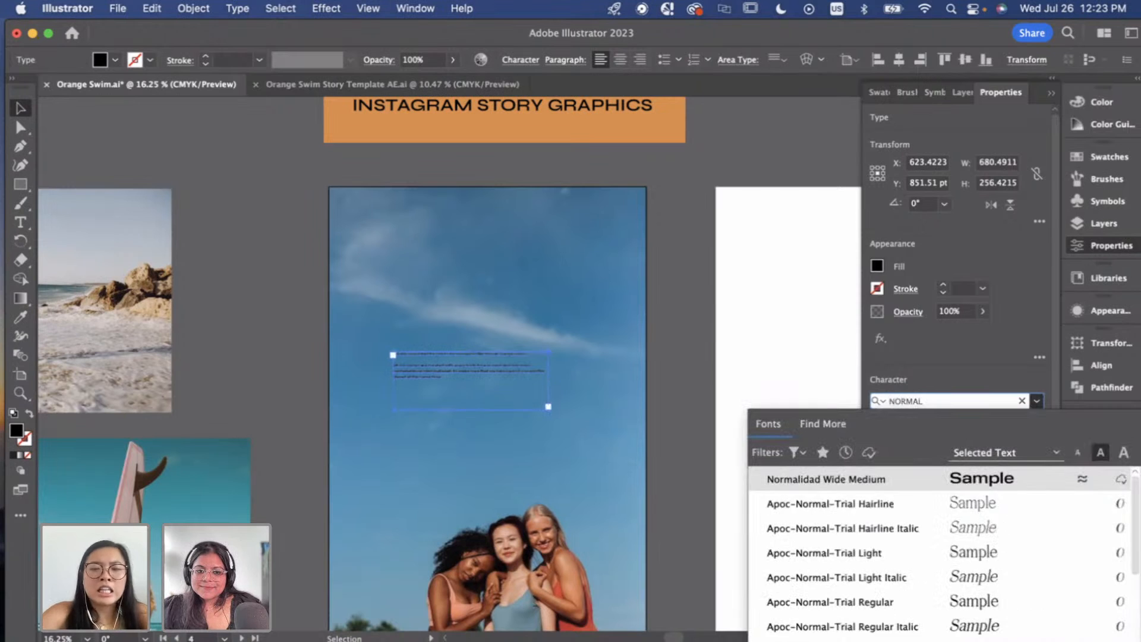
text(ID)
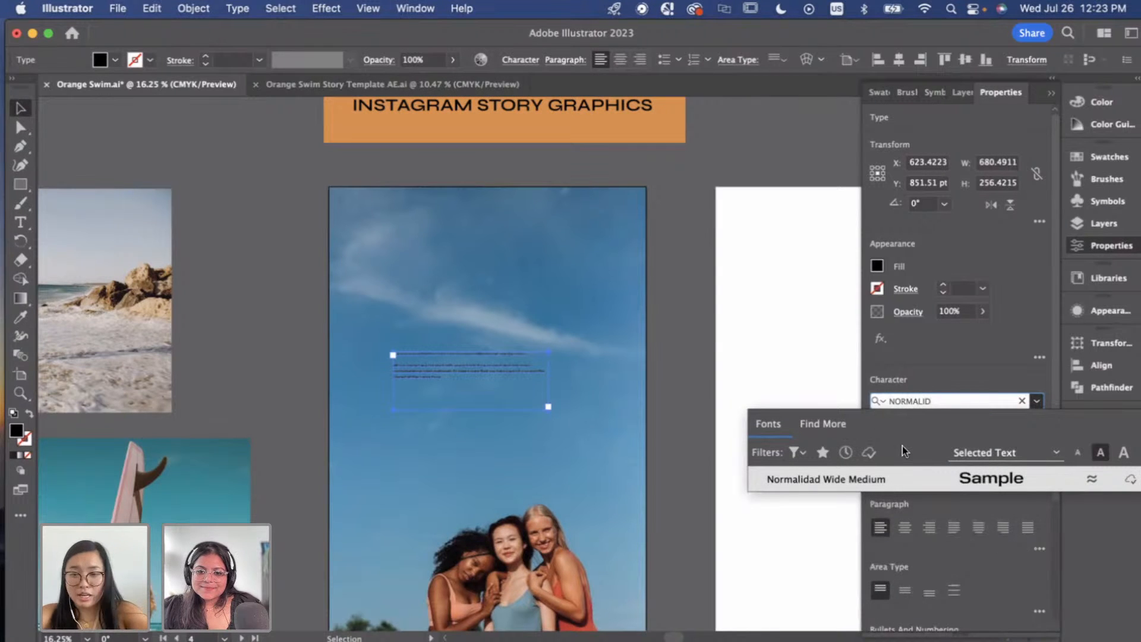
click(903, 476)
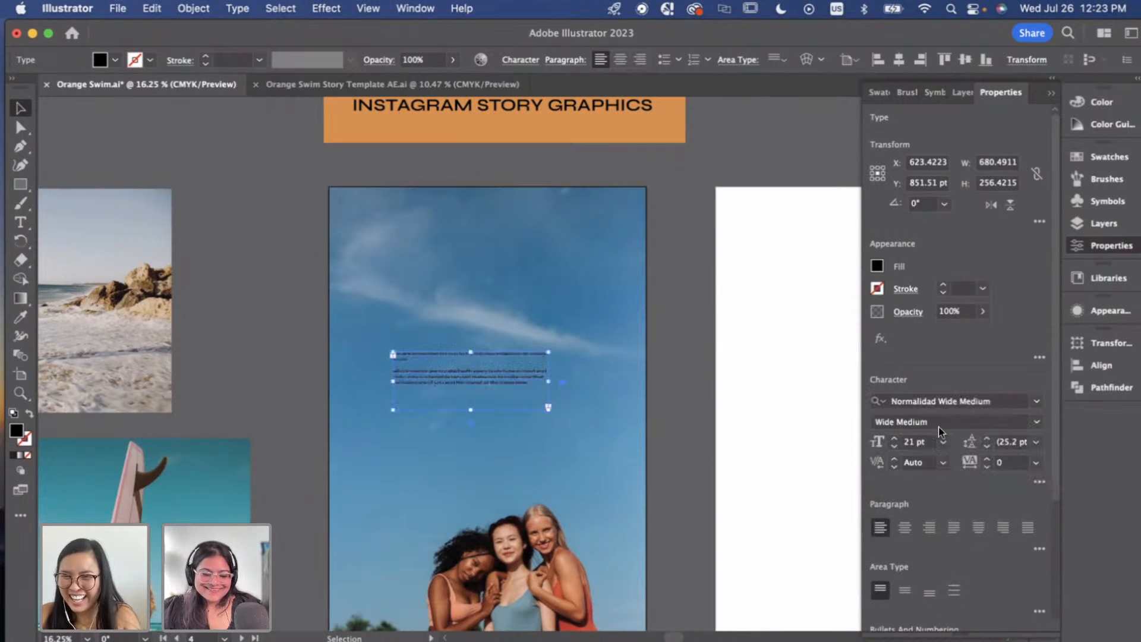
Set the announcement text's size to 35 pt and its fill color to white (FFFFFF).
scroll(910, 445, up, 12)
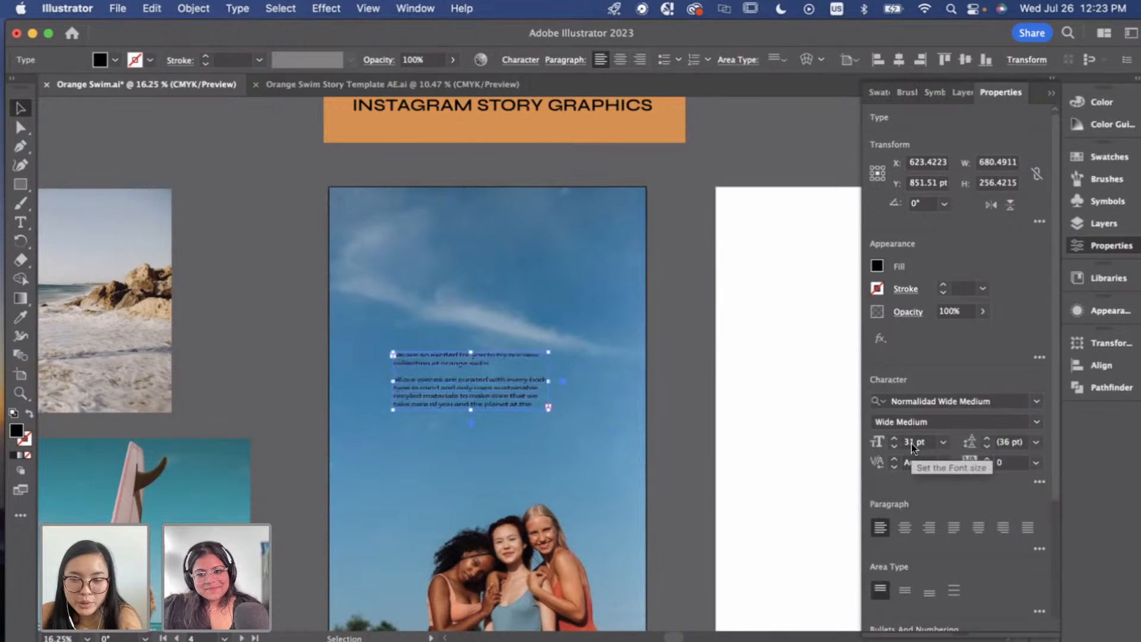
scroll(911, 443, up, 2)
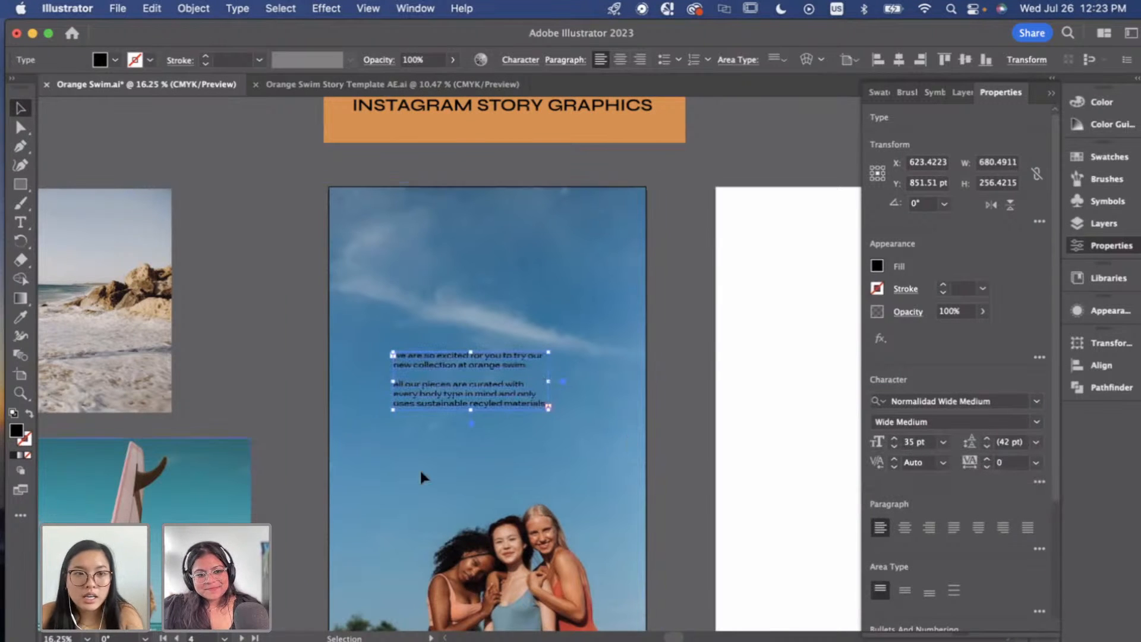
double_click(17, 430)
text(ffffff)
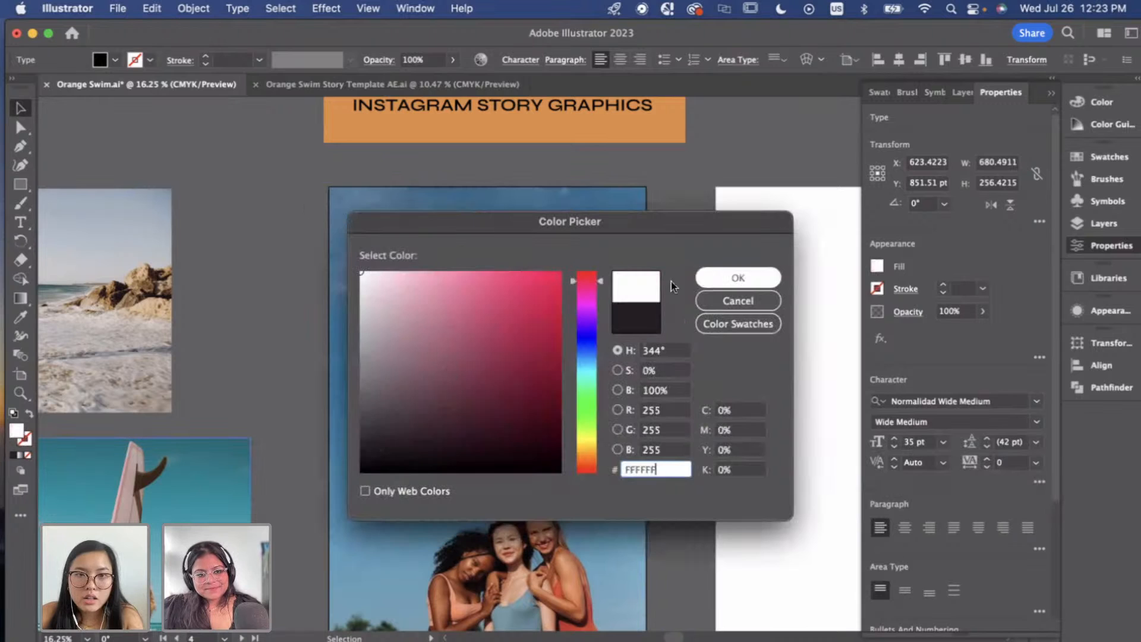
key(Return)
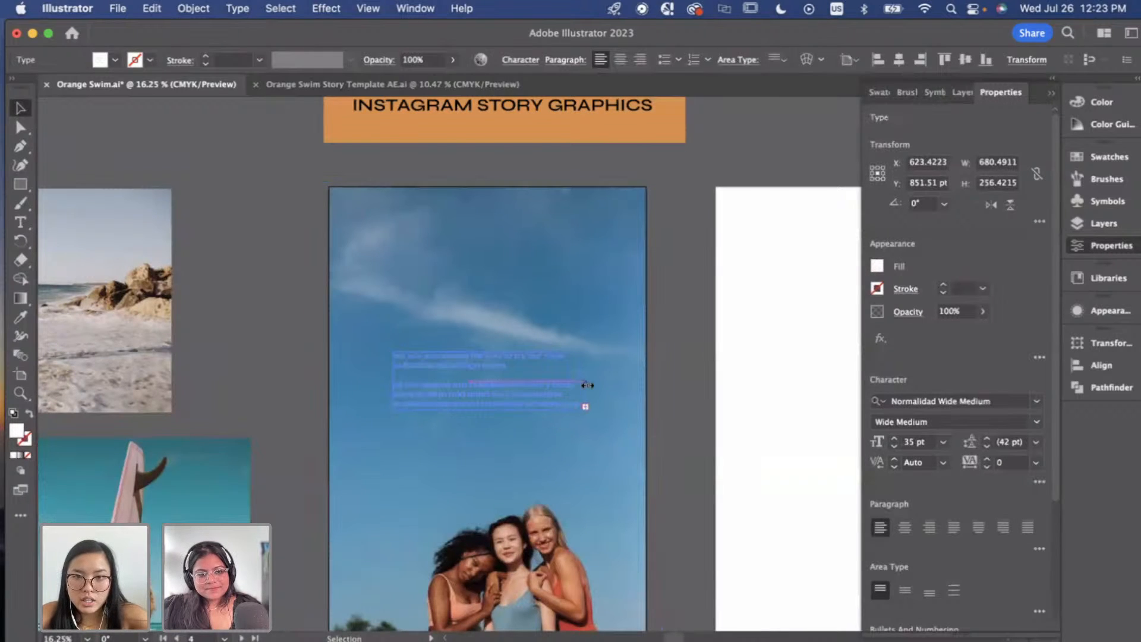
Widen the text frame to about 878 pt, center-align its paragraphs, and lengthen the frame to about 335 pt.
drag(595, 385, 595, 386)
click(904, 527)
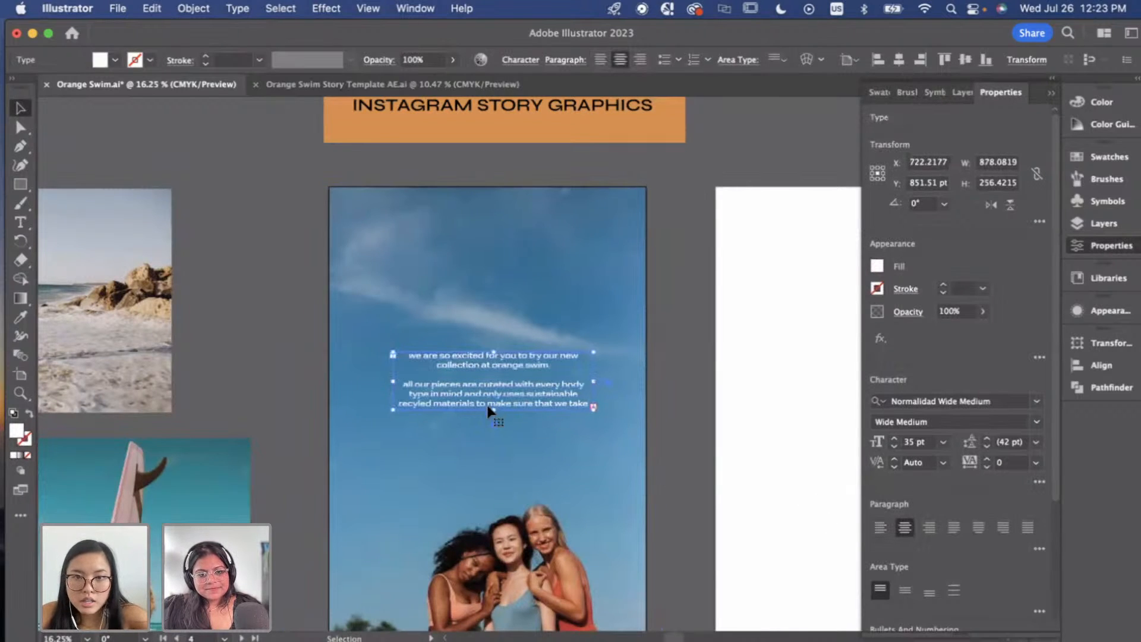
mouse_move(493, 411)
mouse_down()
mouse_move(489, 453)
mouse_move(502, 428)
mouse_up()
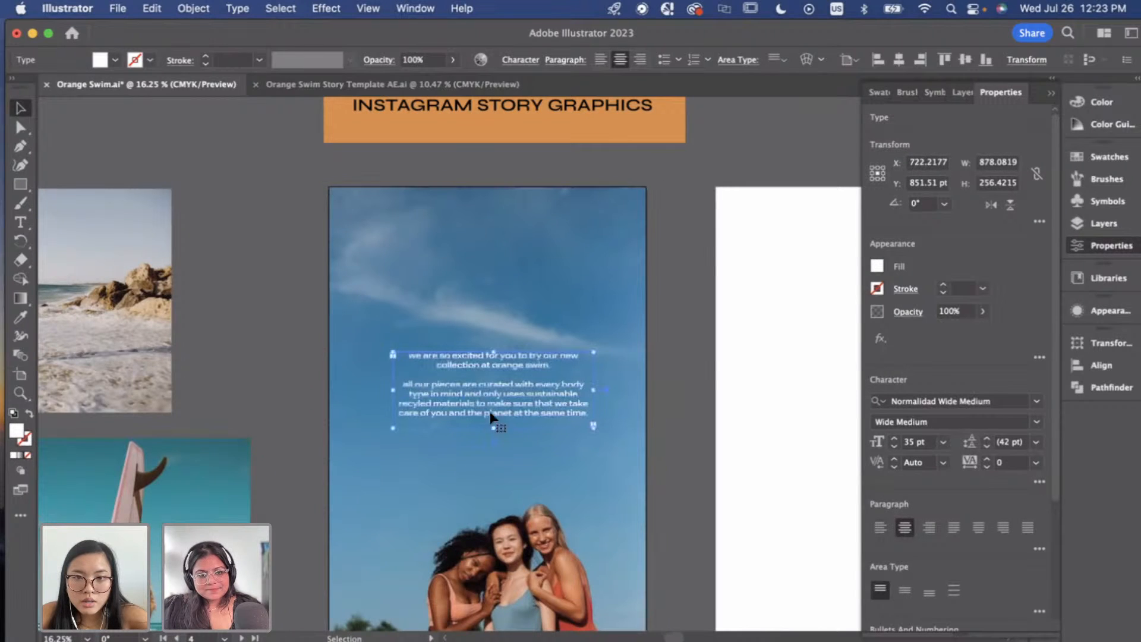
Enlarge the announcement text to about 42 pt, expand its frame to fit all lines, and center it horizontally on the story photo.
click(895, 438)
click(895, 438)
click(895, 438)
click(894, 438)
click(894, 438)
click(895, 438)
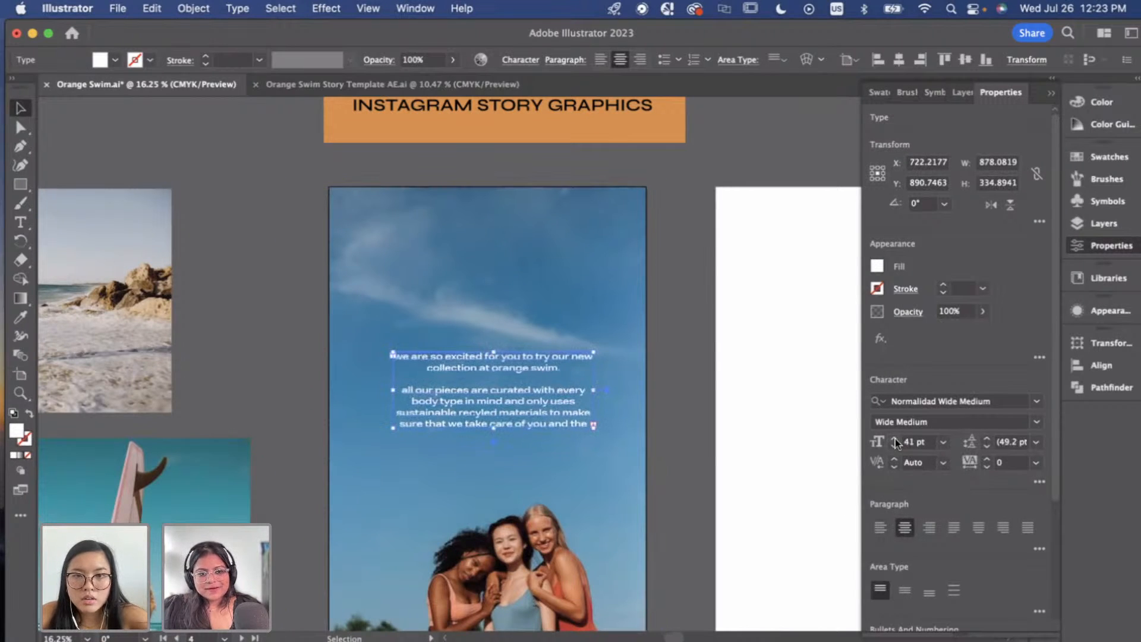
click(894, 438)
drag(495, 428, 497, 458)
drag(597, 404, 632, 402)
drag(551, 423, 533, 422)
click(661, 352)
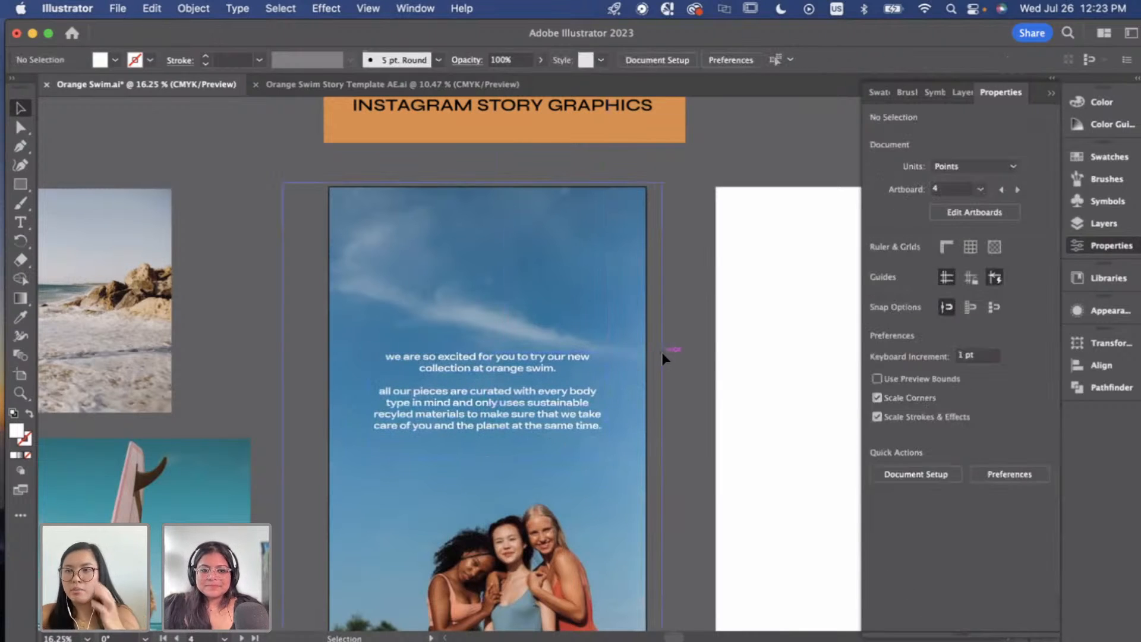
Place the cream circular OS badge (Artwork 38) from the Orange Swim library's Brand Elements in the story's upper-right corner.
scroll(647, 297, right, 1)
scroll(648, 297, right, 2)
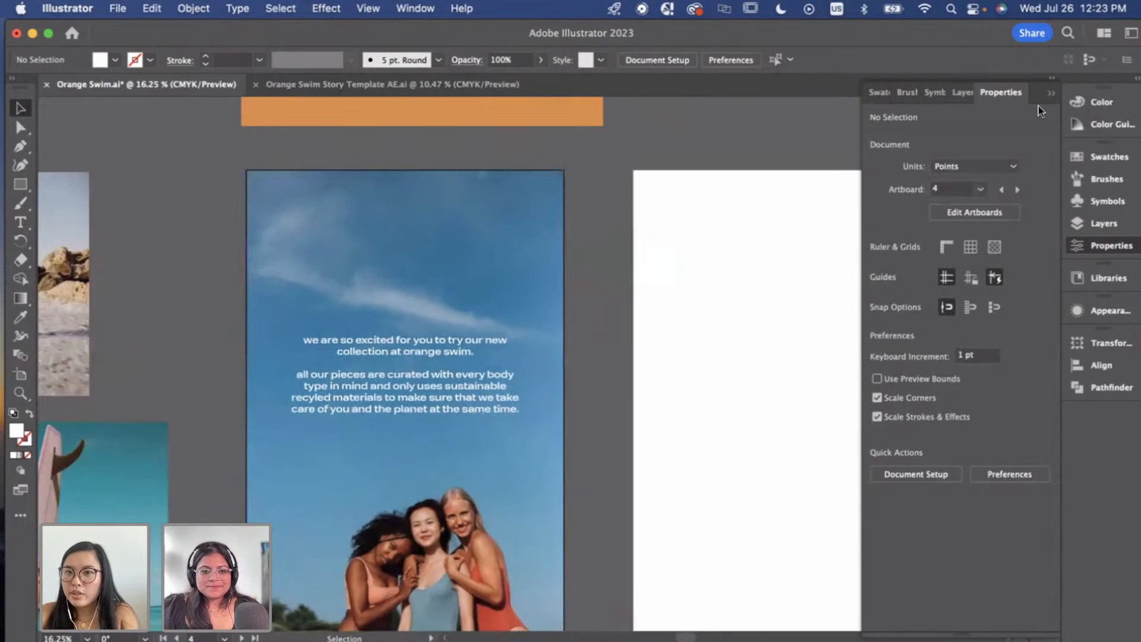
click(1050, 95)
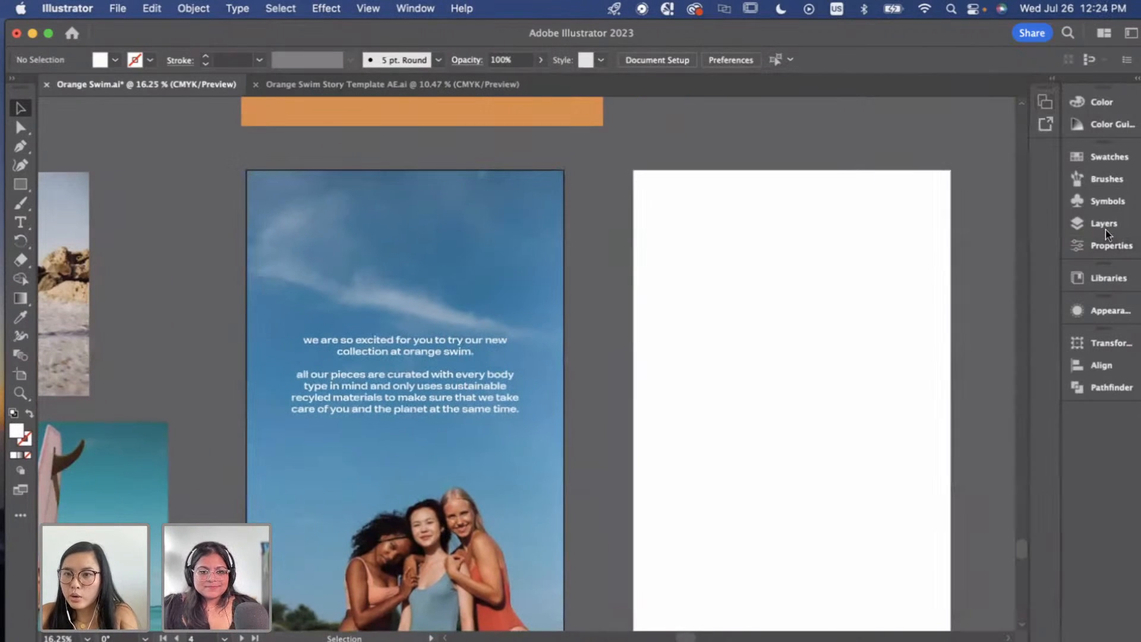
click(1097, 274)
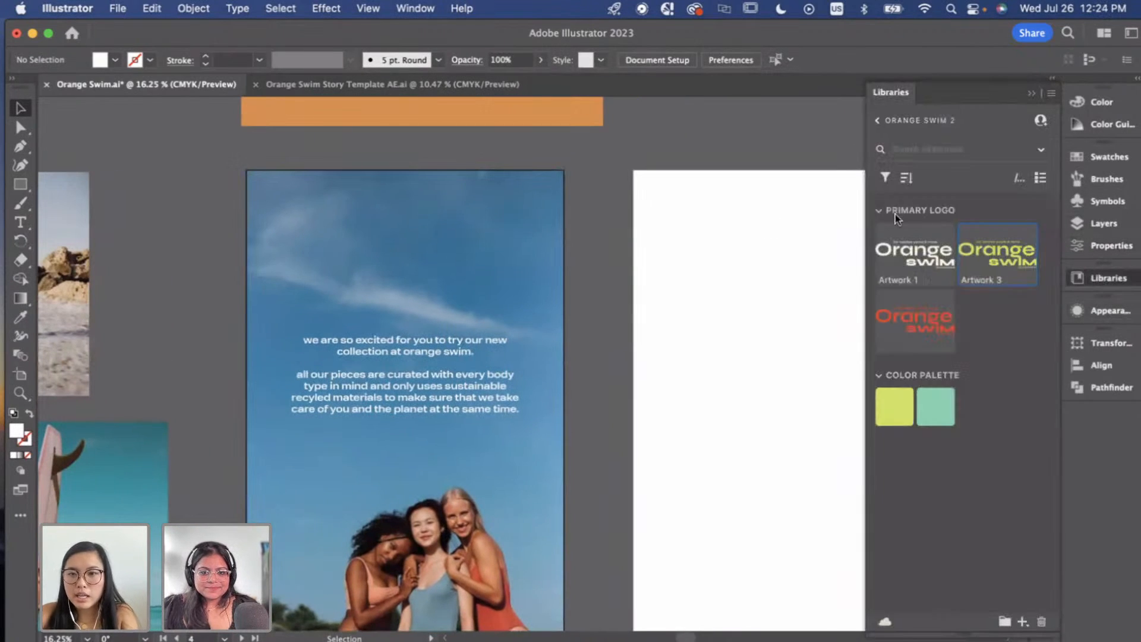
click(882, 120)
click(909, 244)
scroll(953, 330, down, 6)
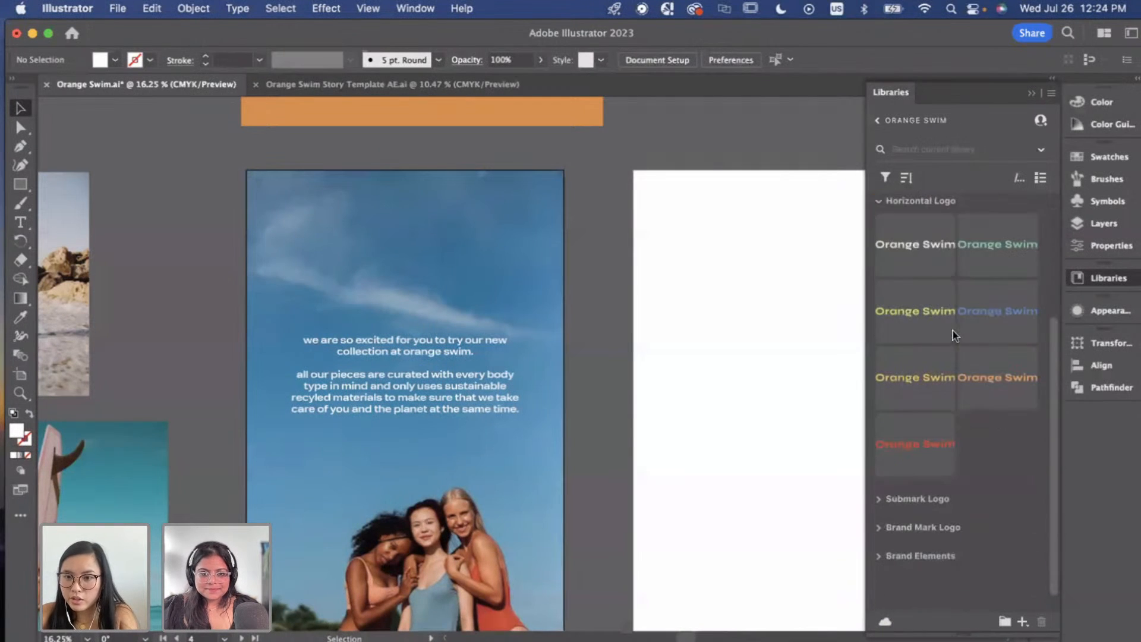
click(885, 555)
scroll(987, 476, down, 3)
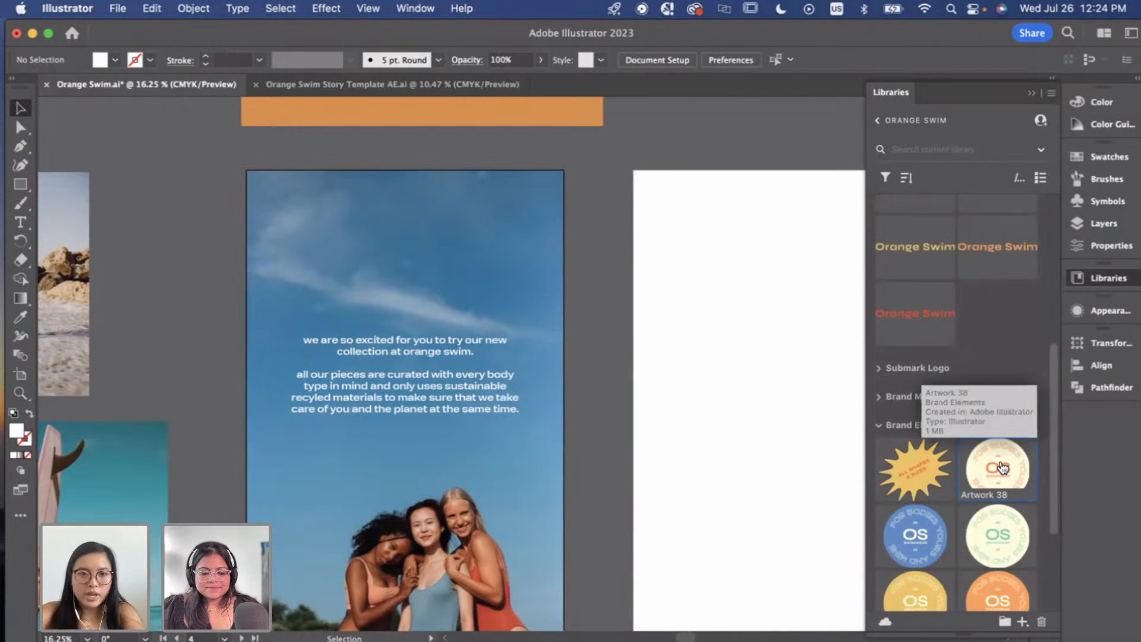
drag(1002, 467, 562, 269)
drag(523, 219, 516, 223)
click(599, 316)
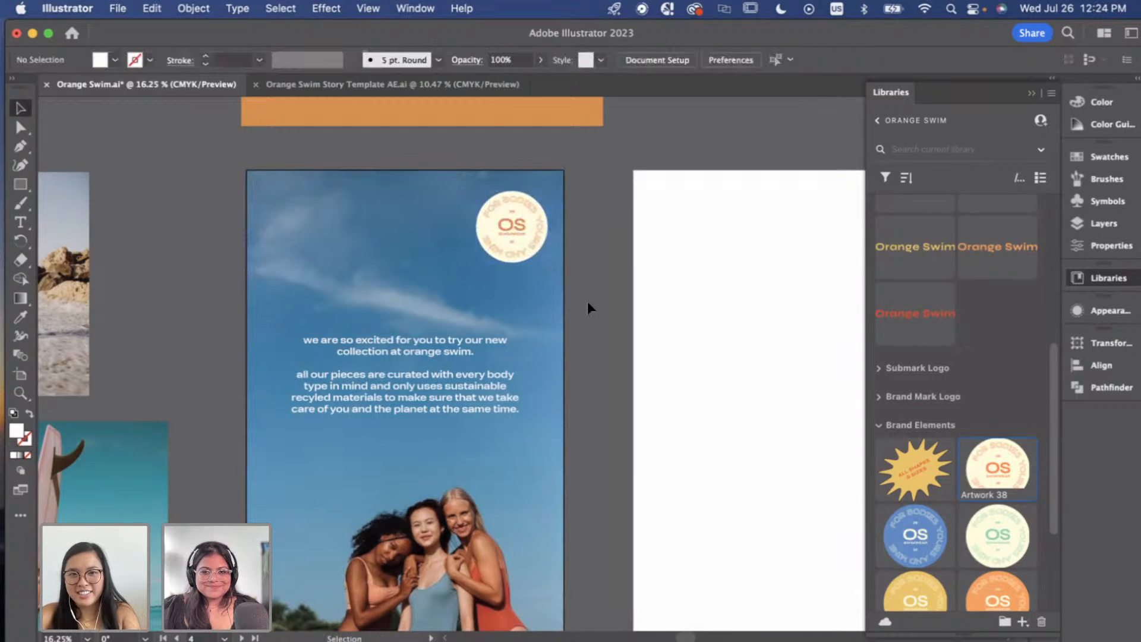
scroll(588, 303, down, 3)
scroll(589, 303, left, 3)
scroll(593, 308, up, 2)
scroll(593, 308, left, 1)
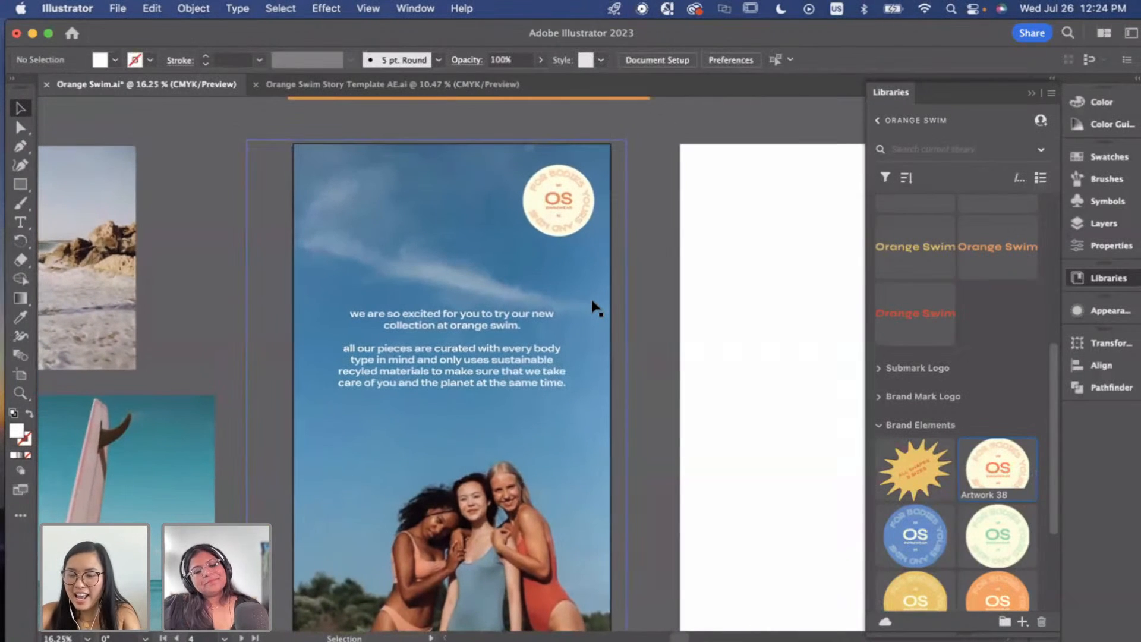
click(454, 370)
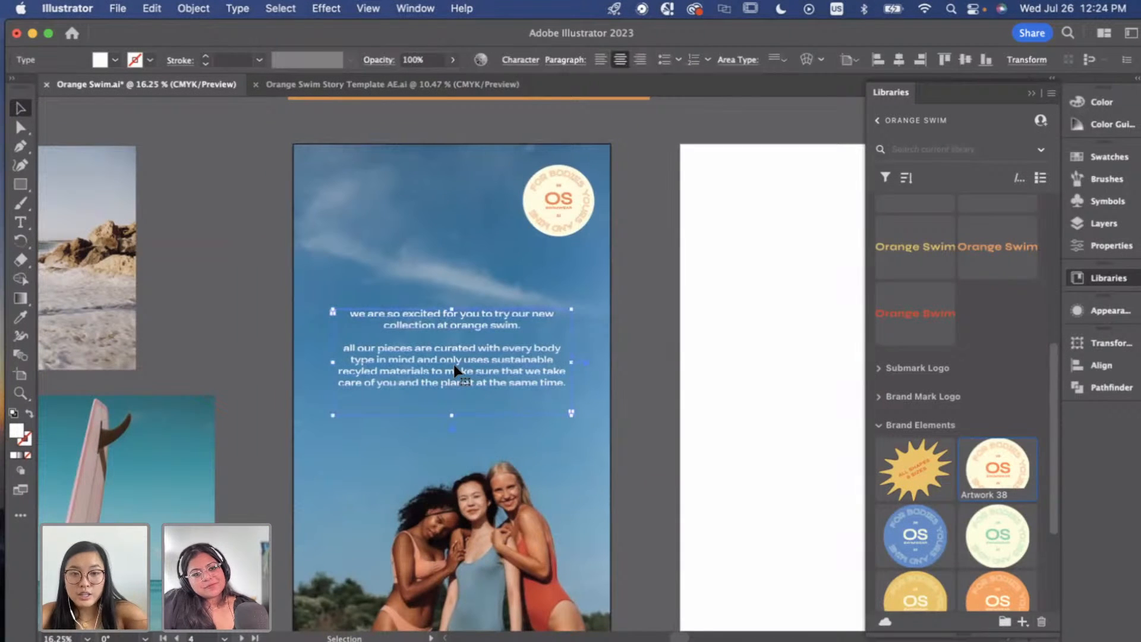
drag(454, 365, 452, 491)
key(super+z)
drag(480, 342, 482, 475)
double_click(484, 476)
key(super+a)
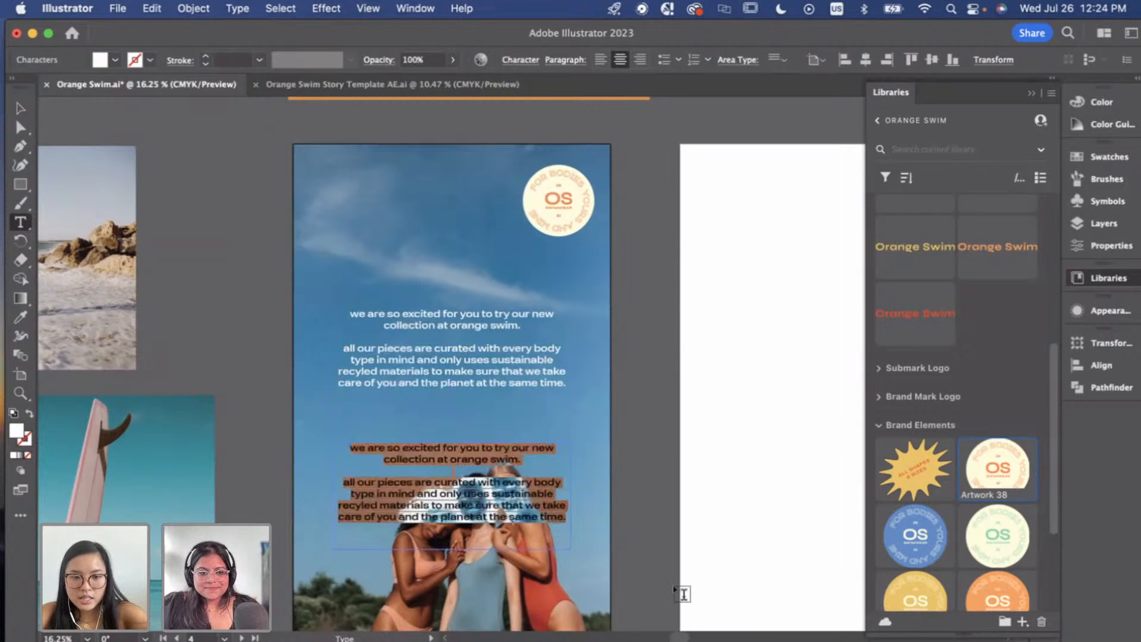
text(www.orangeswim.com)
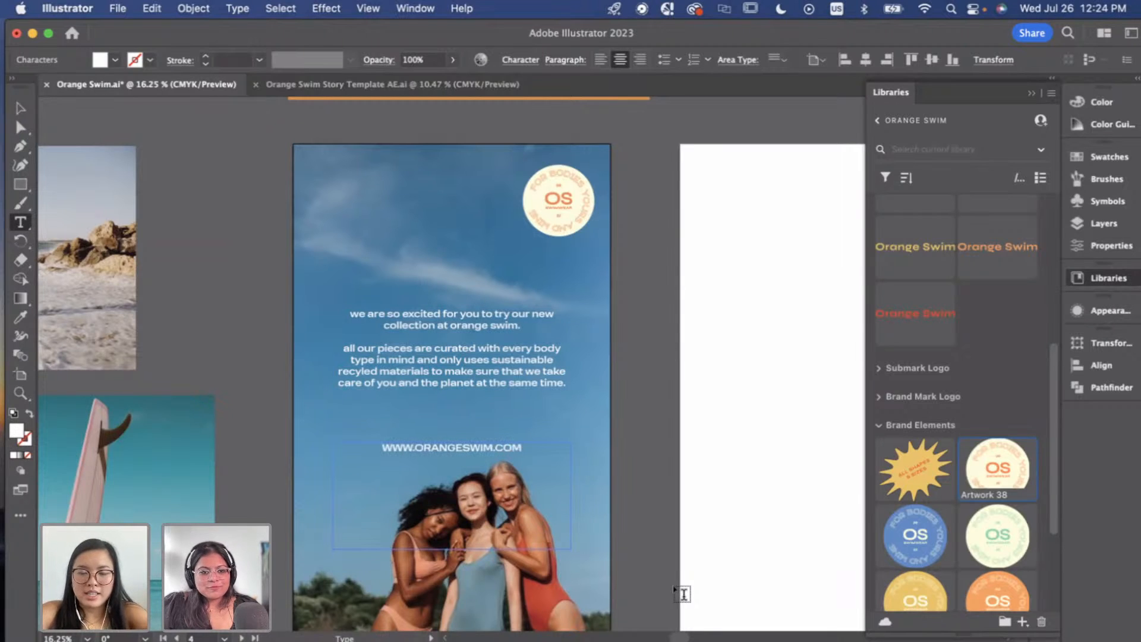
click(17, 113)
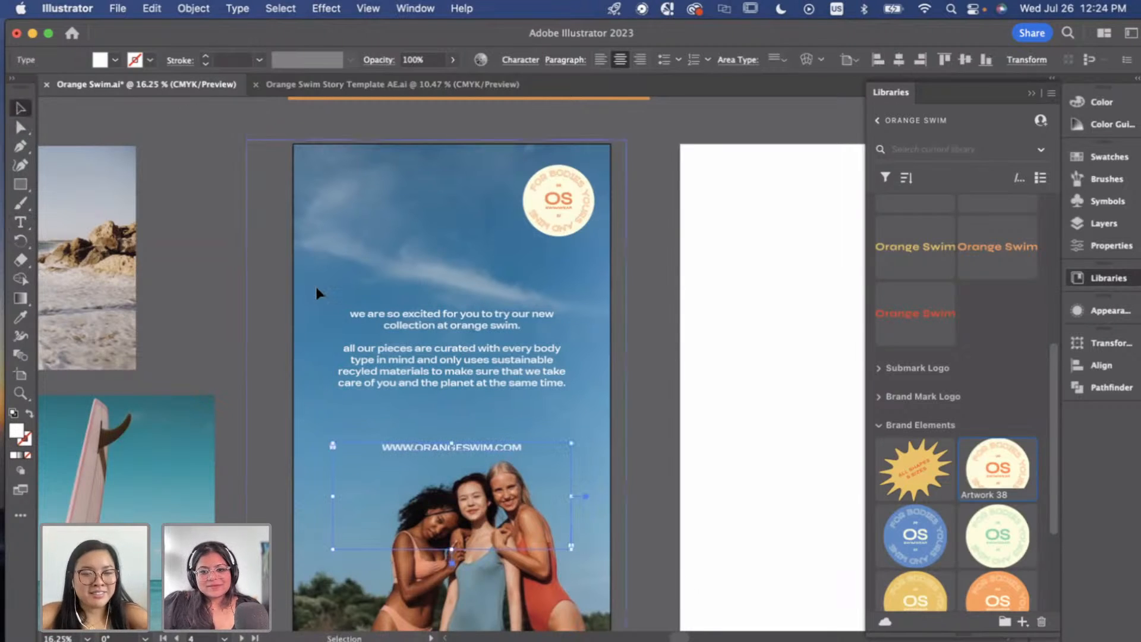
Reduce the website line to 34 pt, move it up closer to the announcement, and shorten its frame to a single line.
click(1105, 244)
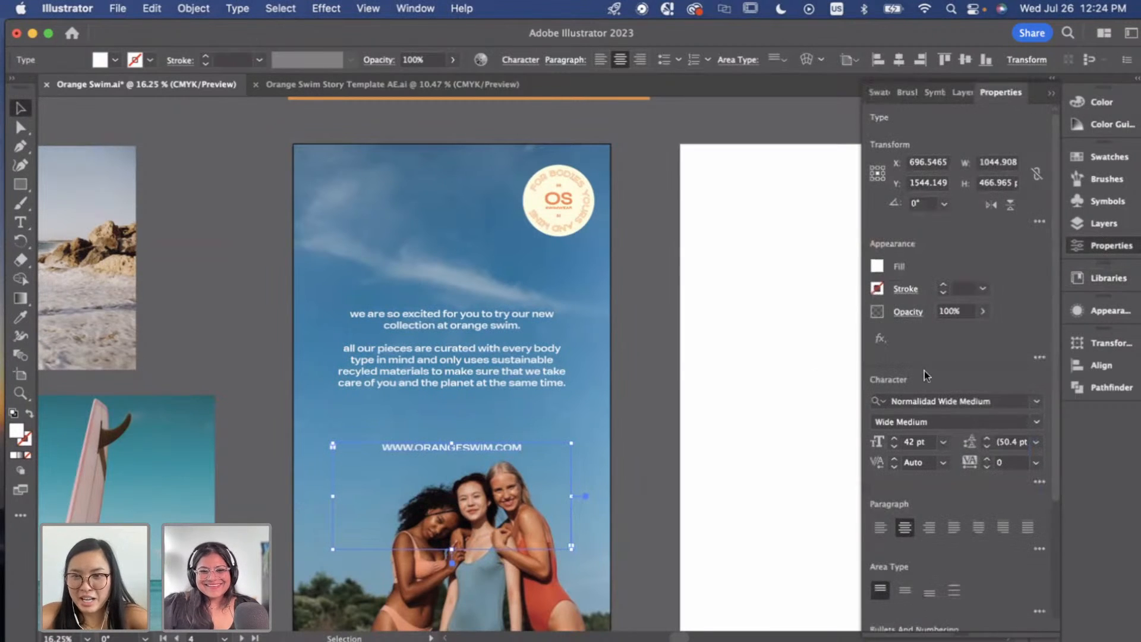
click(894, 447)
click(894, 447)
click(893, 447)
click(894, 447)
click(894, 447)
click(894, 447)
click(894, 446)
click(894, 447)
drag(473, 450, 472, 414)
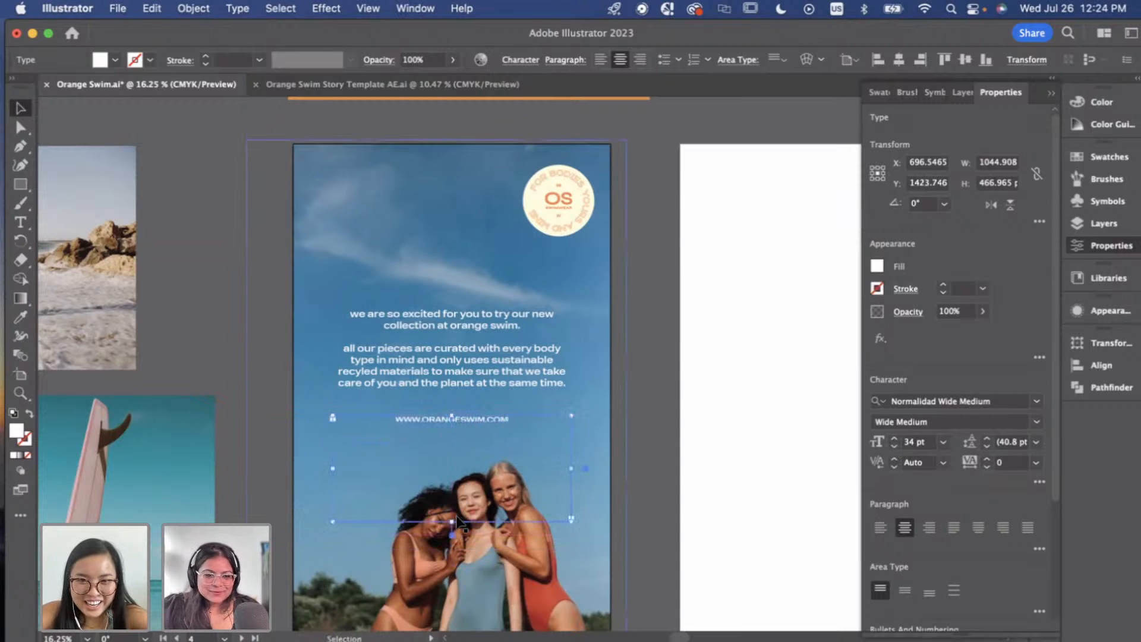
drag(463, 491, 470, 431)
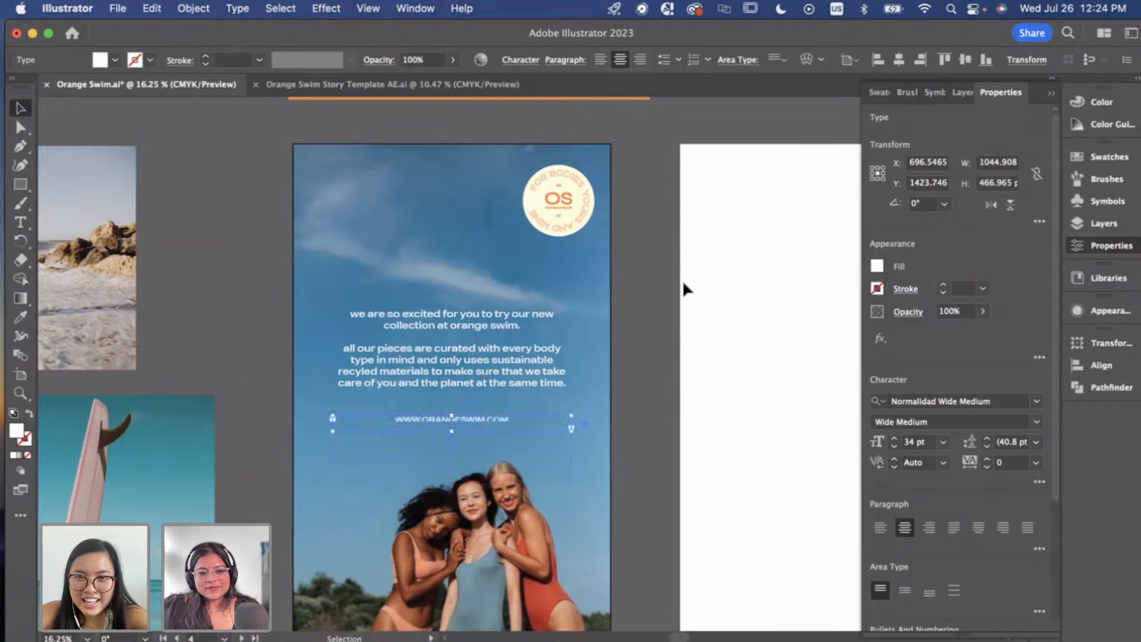
click(664, 297)
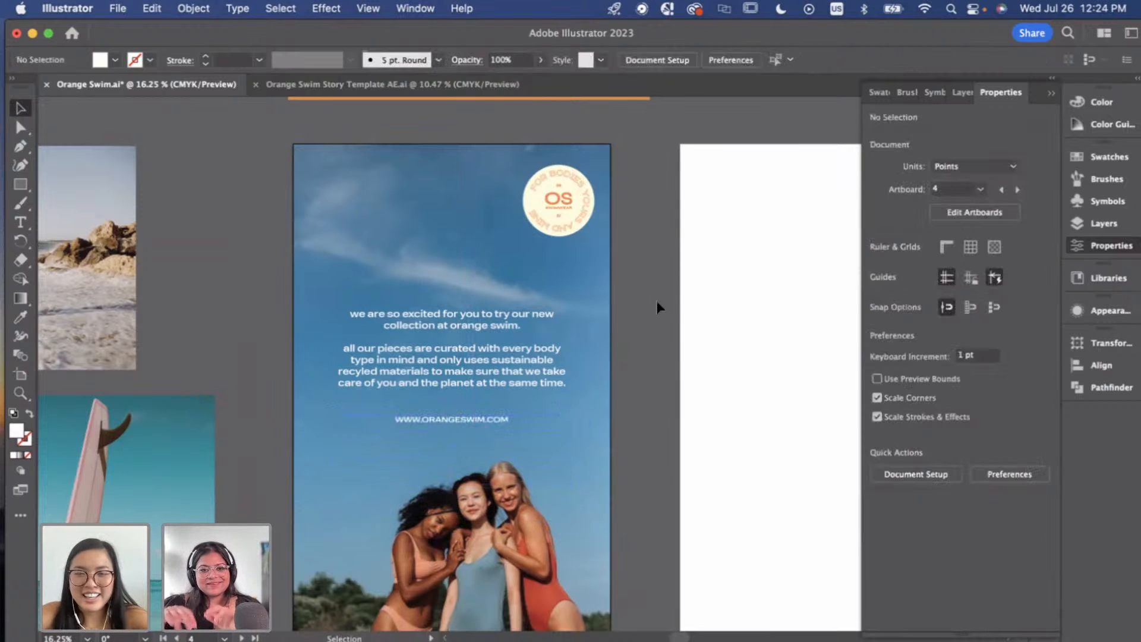
Place the white horizontal Orange Swim logo (Artwork 15) from the library above the announcement text, roughly centered on it.
scroll(656, 301, up, 1)
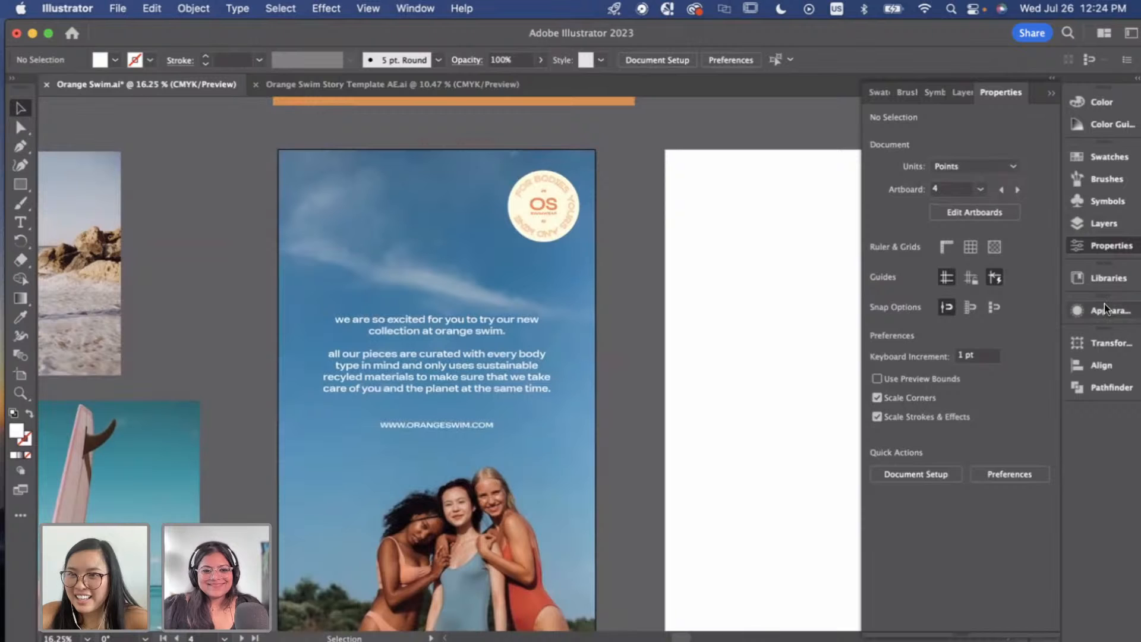
click(1121, 255)
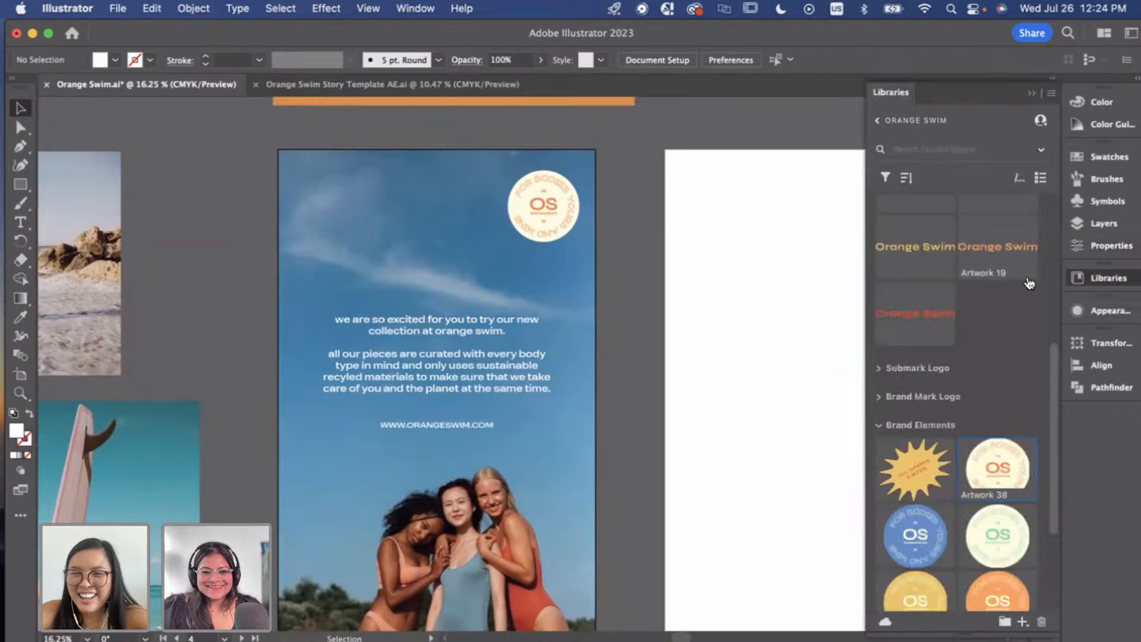
scroll(992, 349, up, 5)
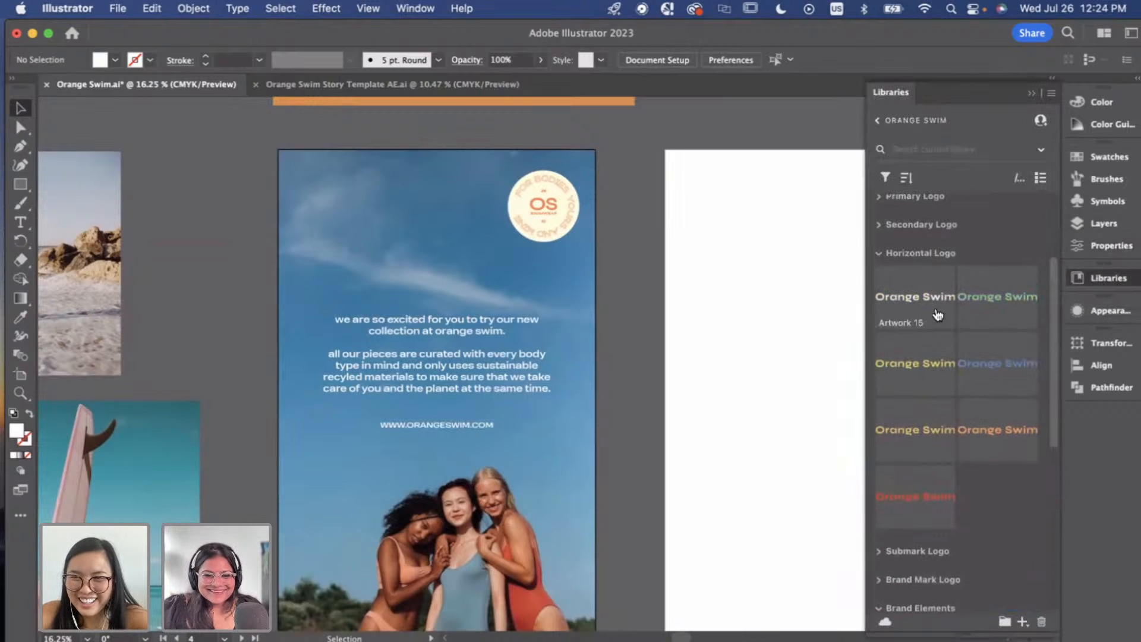
drag(893, 303, 398, 286)
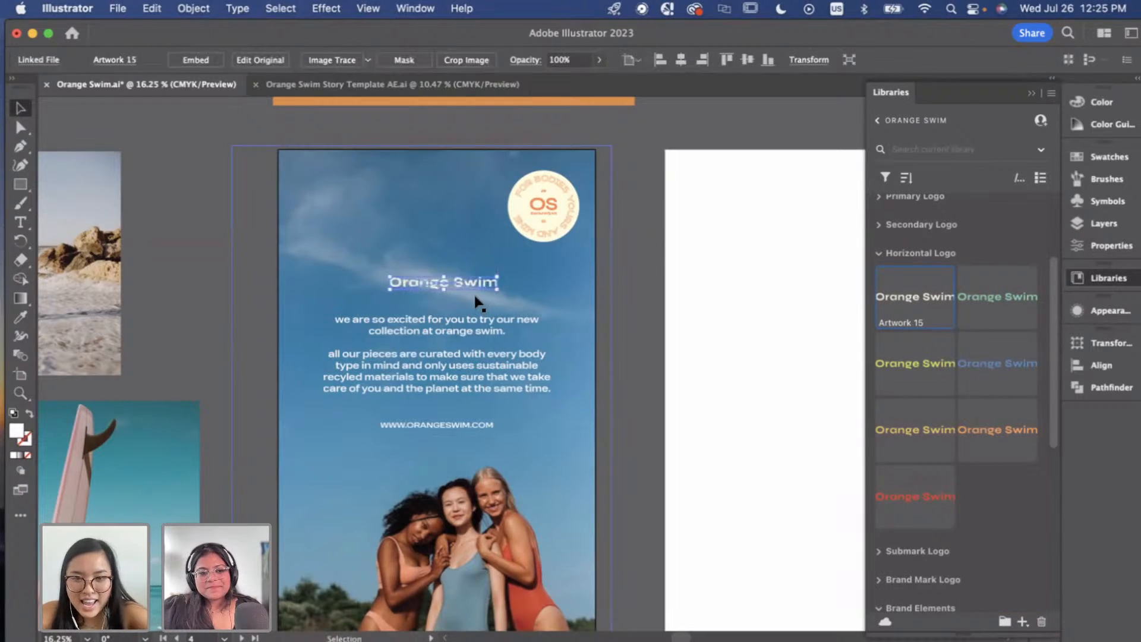
scroll(476, 300, up, 3)
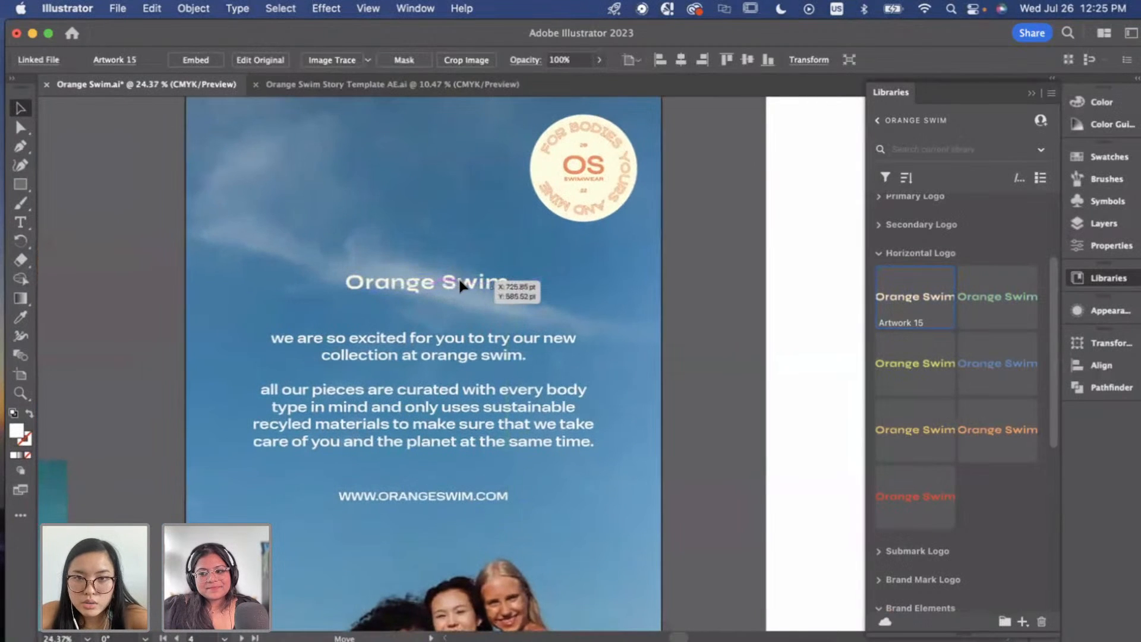
drag(466, 282, 459, 281)
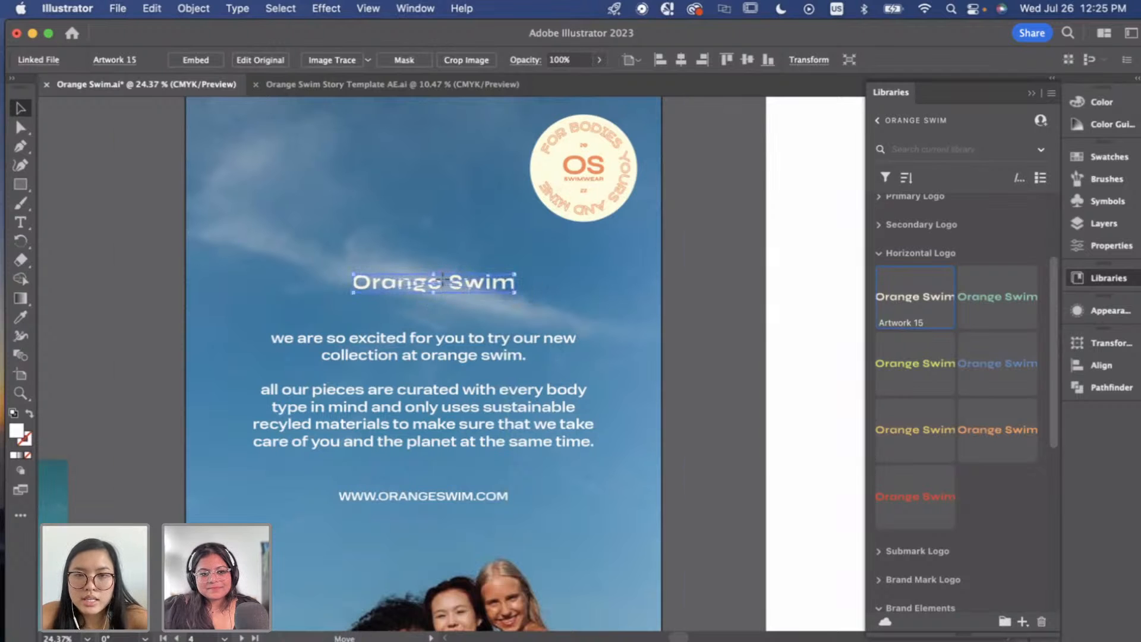
Copy the curved MADE FOR YOU text from the white submark logo on the brand board.
scroll(453, 301, down, 3)
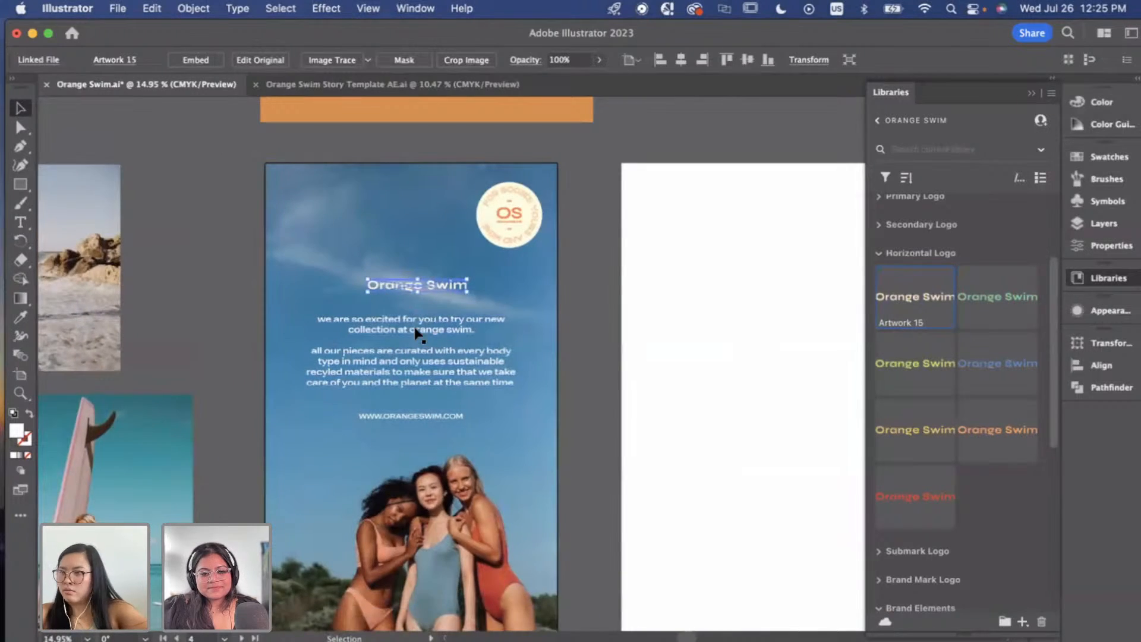
scroll(420, 334, down, 5)
scroll(566, 327, down, 5)
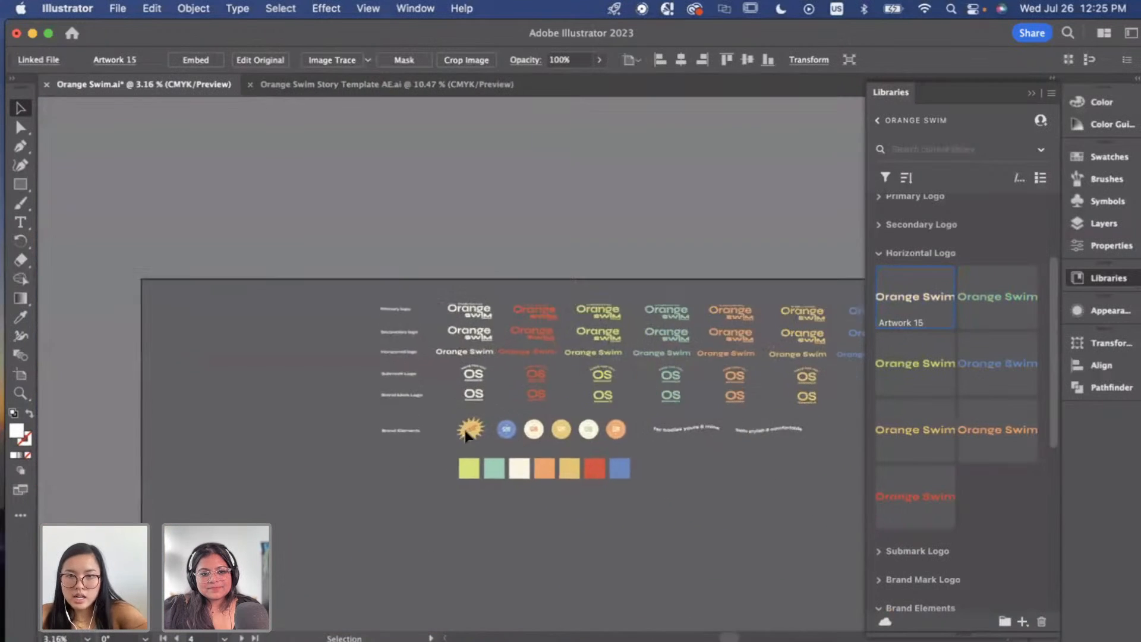
scroll(467, 436, up, 5)
click(578, 291)
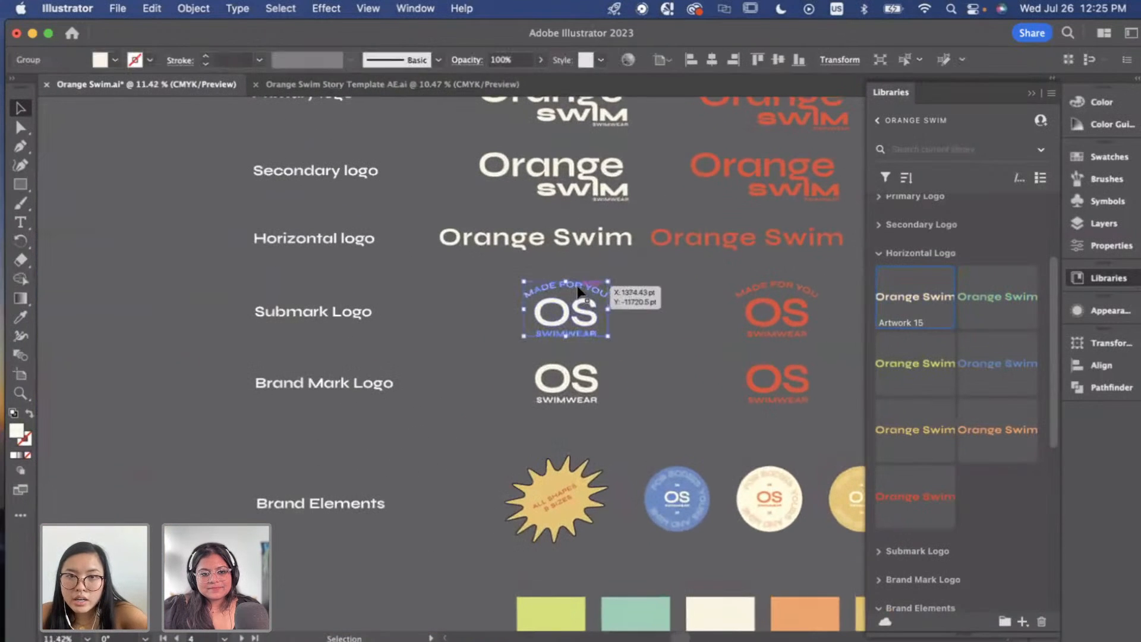
double_click(578, 291)
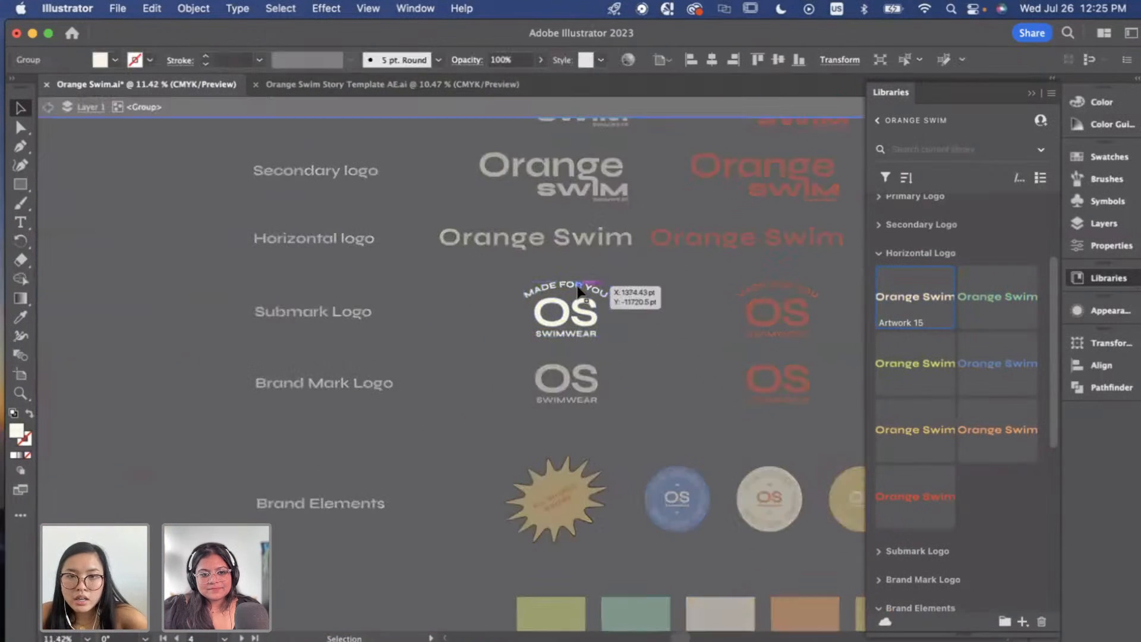
double_click(470, 415)
Paste the curved MADE FOR YOU text onto the story and position it just above the Orange Swim logo.
scroll(480, 415, down, 3)
scroll(418, 396, down, 6)
scroll(406, 493, up, 10)
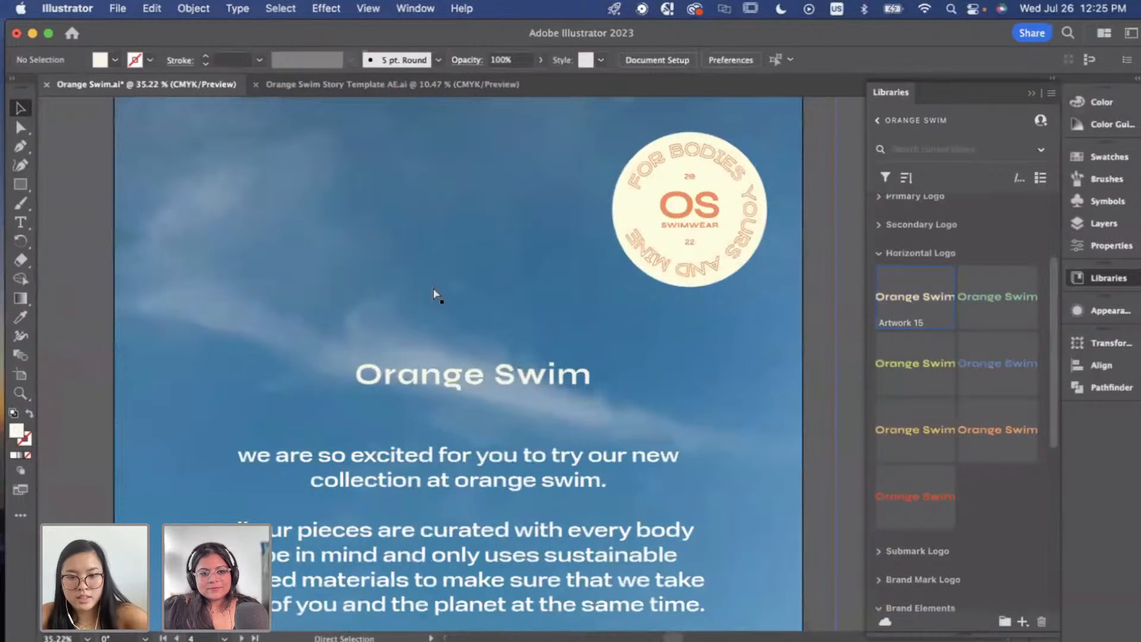
key(super+v)
drag(512, 344, 493, 328)
drag(506, 327, 510, 341)
Horizontally center the MADE FOR YOU arc with the Orange Swim logo, group them, and move the arc slightly closer to the logo.
shift+click(514, 383)
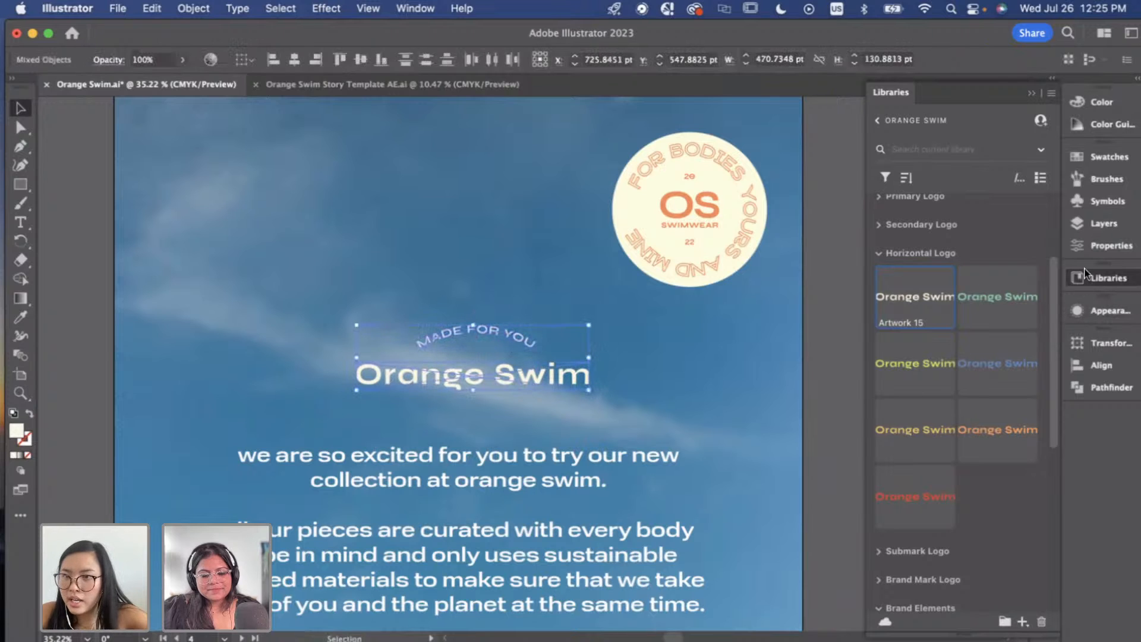
click(1094, 245)
click(932, 403)
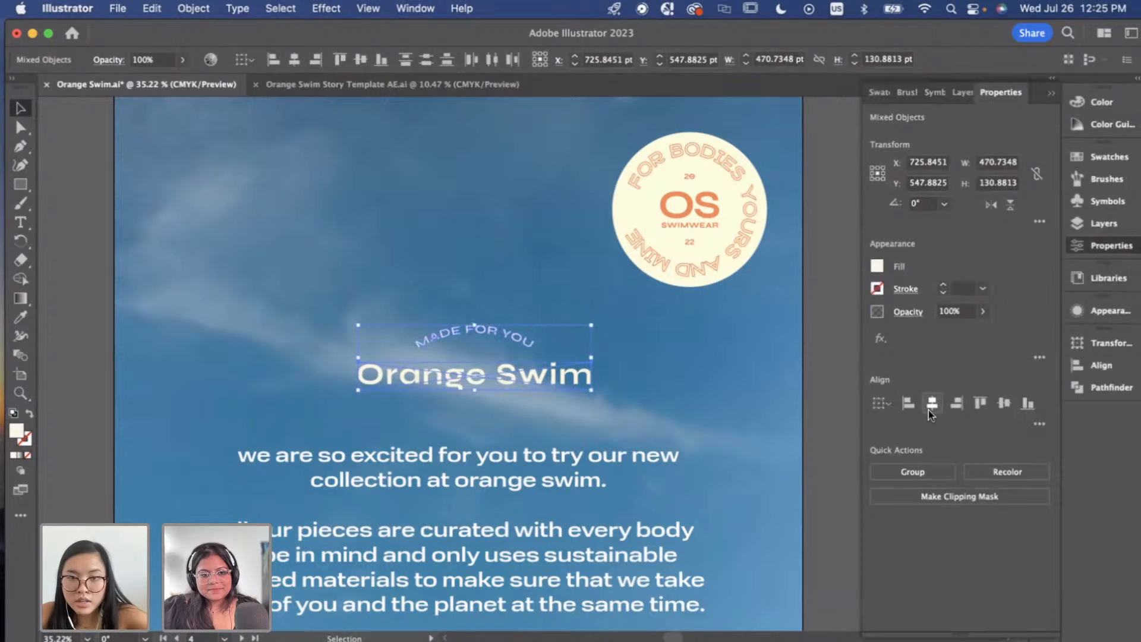
key(super+g)
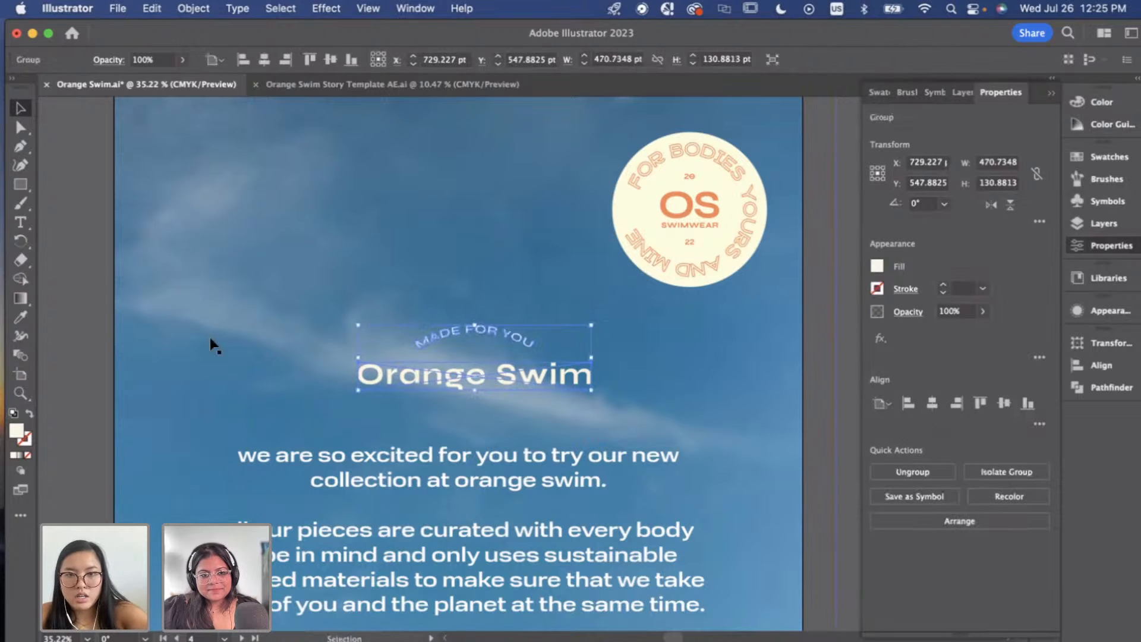
double_click(497, 333)
click(494, 337)
drag(492, 336, 488, 337)
double_click(479, 295)
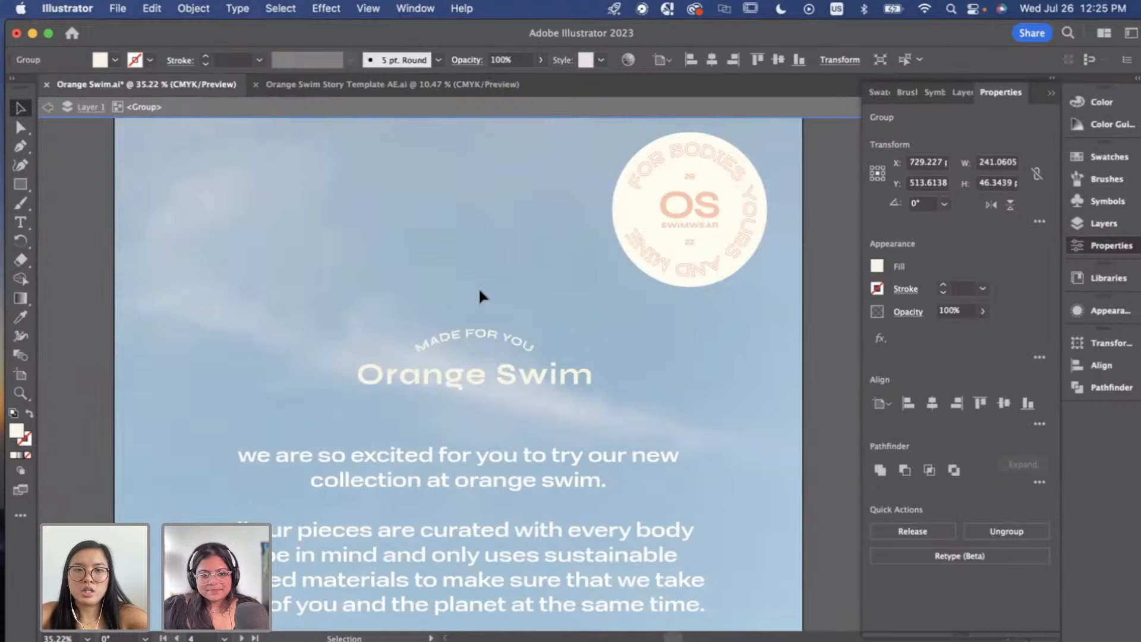
Align the logo group, announcement text, website line and background photo to a common horizontal center.
scroll(484, 300, down, 5)
scroll(492, 322, up, 1)
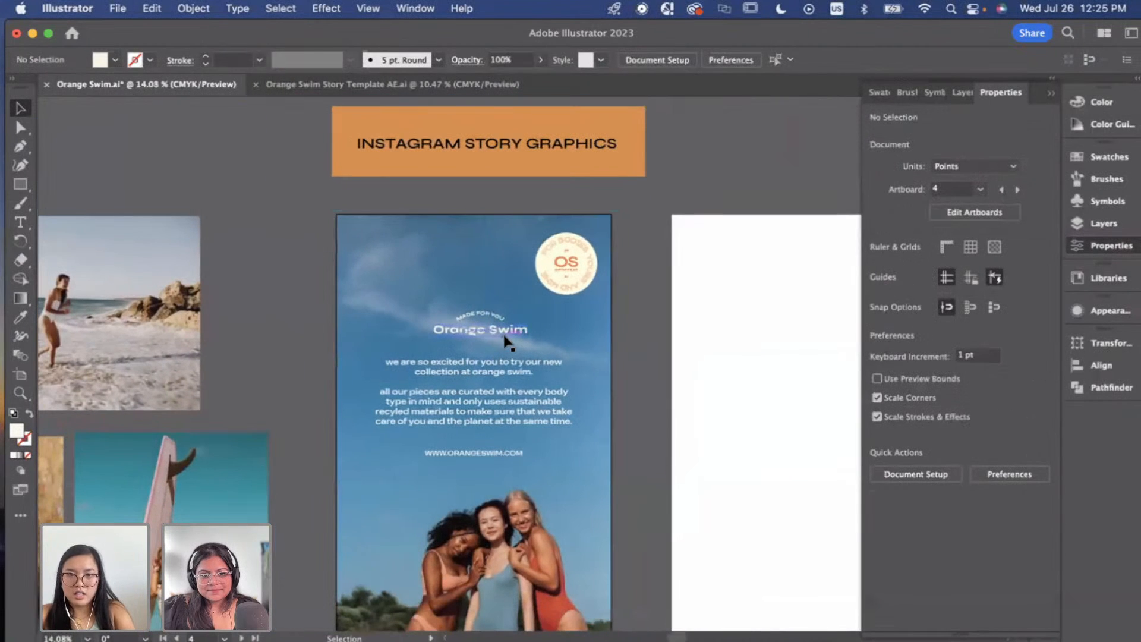
click(492, 324)
click(484, 544)
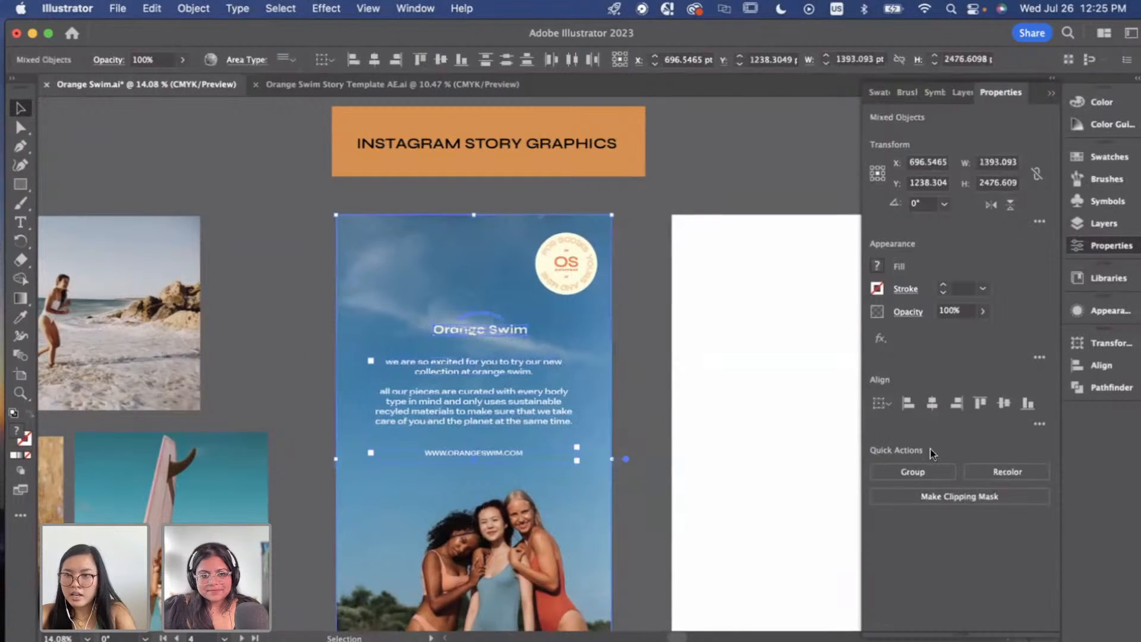
click(933, 405)
Nudge the selected photo, logo and text 7 pt left so the photo meets the artboard's left edge.
scroll(320, 232, up, 5)
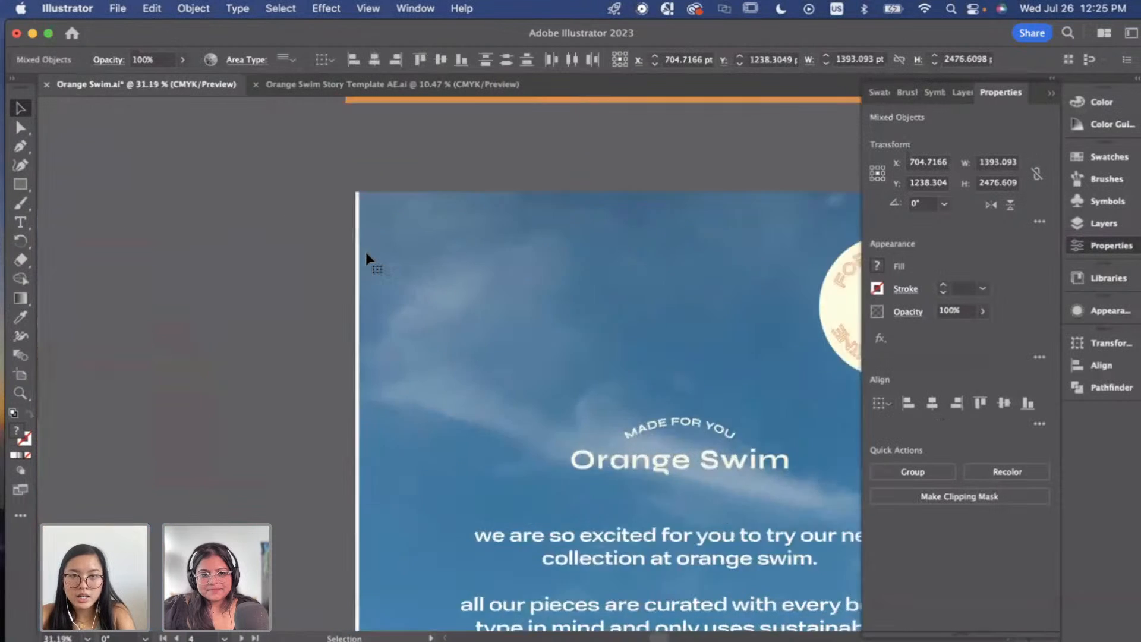
key(Left)
key(Left)
key(Left)
key(Left)
key(Left)
key(Left)
key(Left)
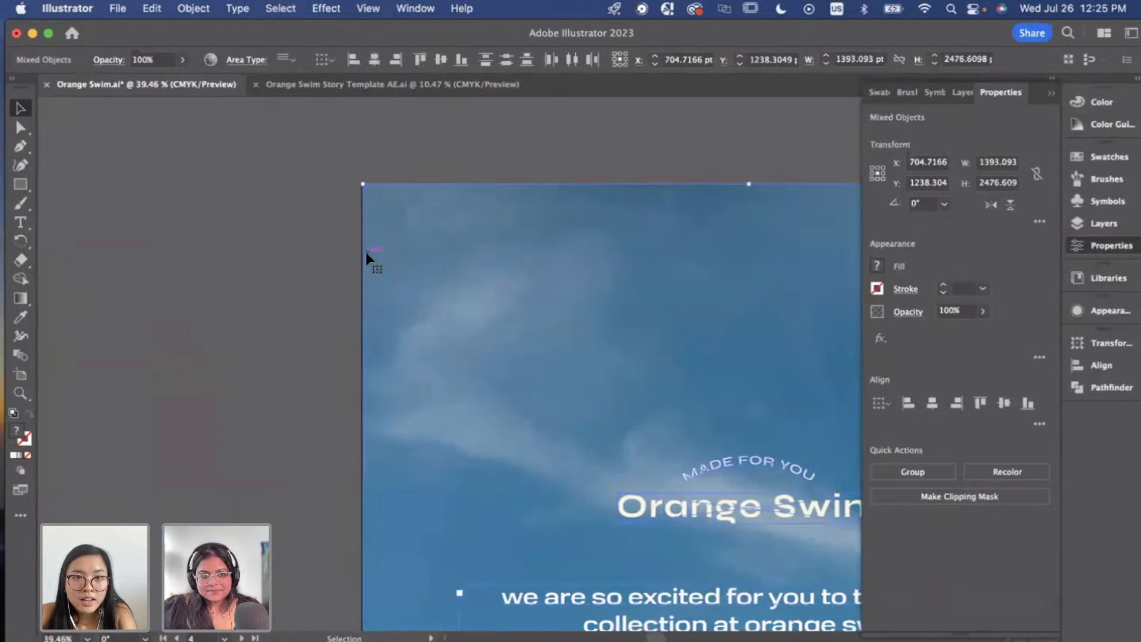
scroll(365, 252, down, 5)
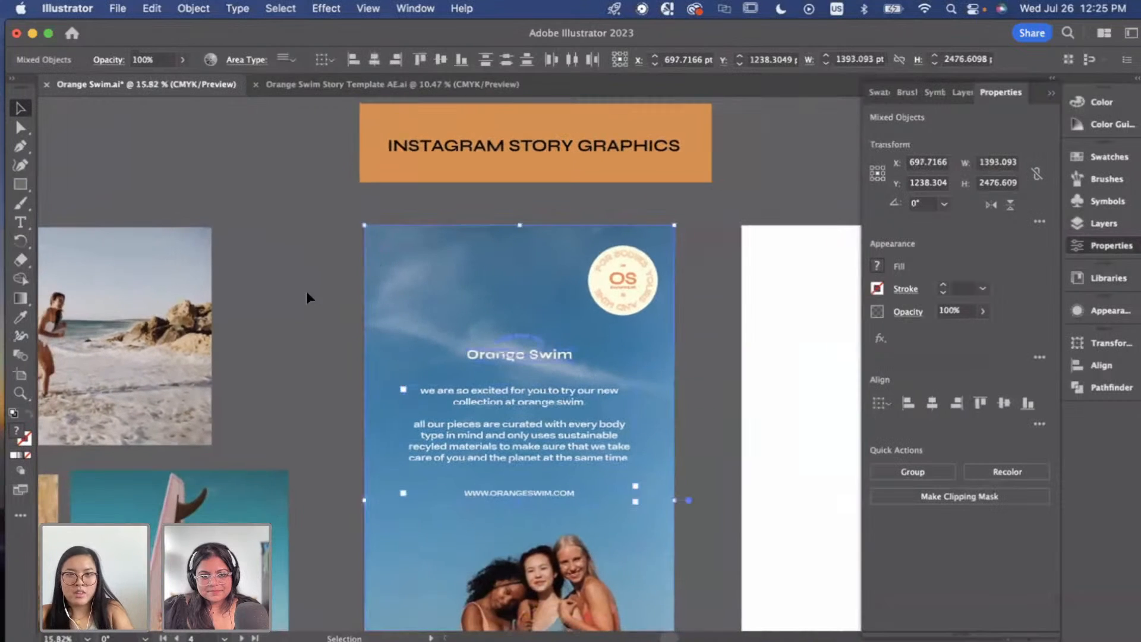
Deselect the artwork and review the composed announcement story beside the blank story artboard.
click(240, 329)
scroll(348, 370, down, 3)
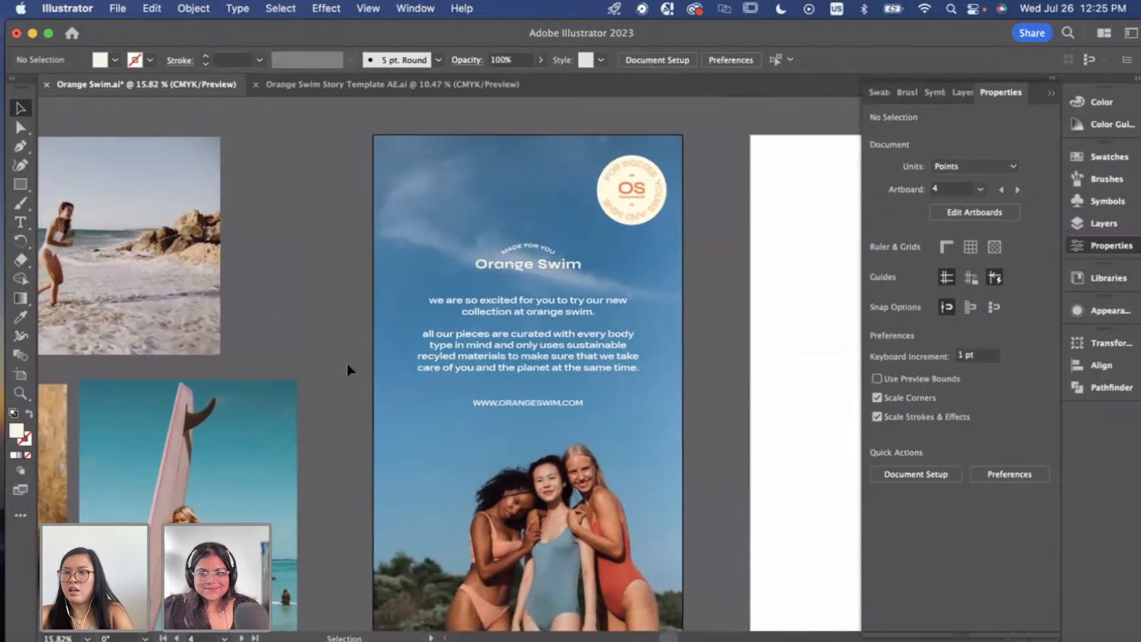
scroll(557, 469, down, 3)
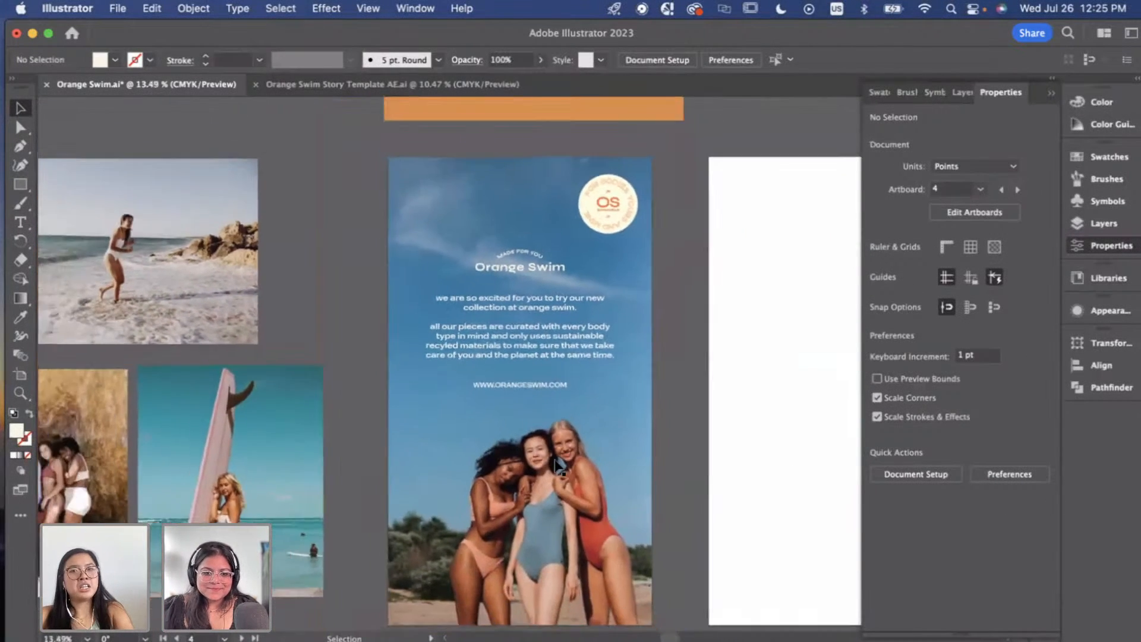
scroll(557, 465, down, 1)
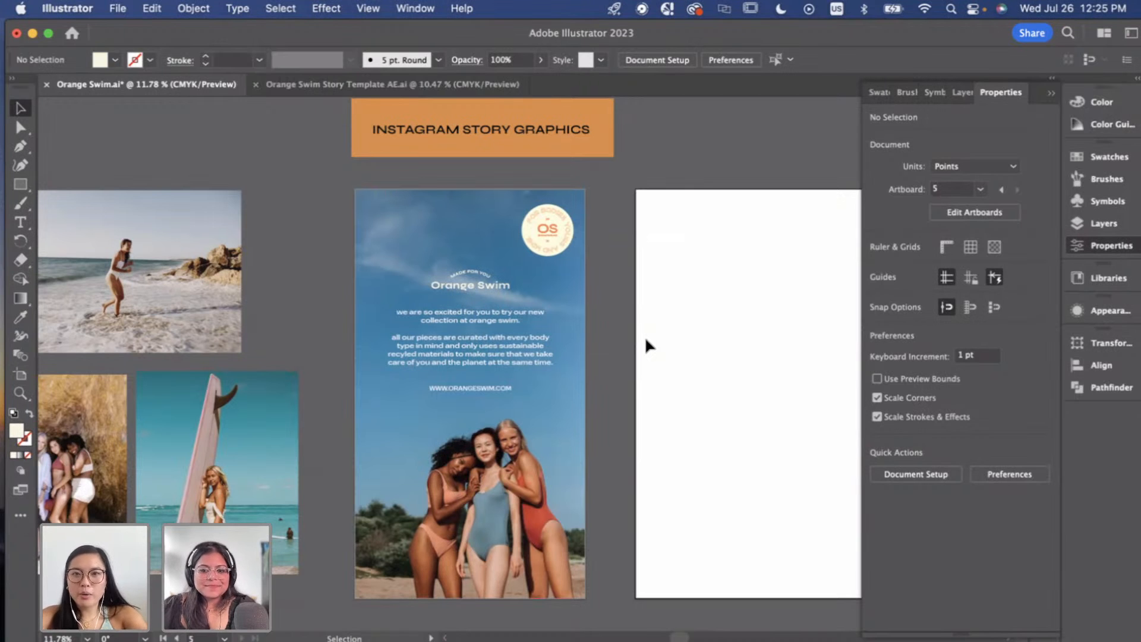
scroll(644, 336, up, 3)
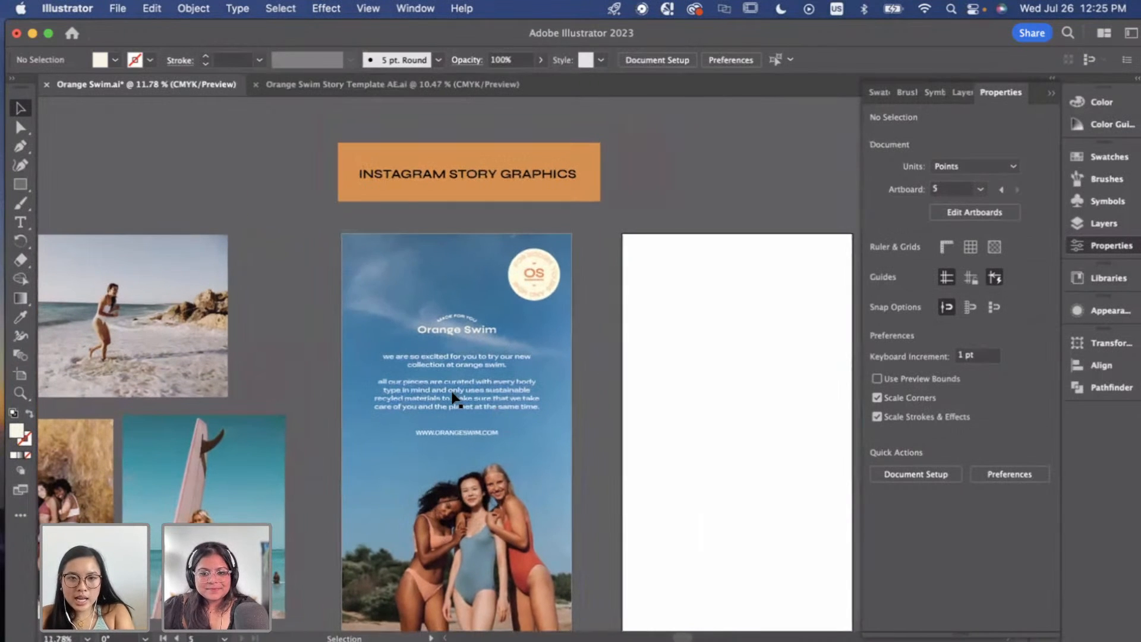
scroll(453, 399, down, 2)
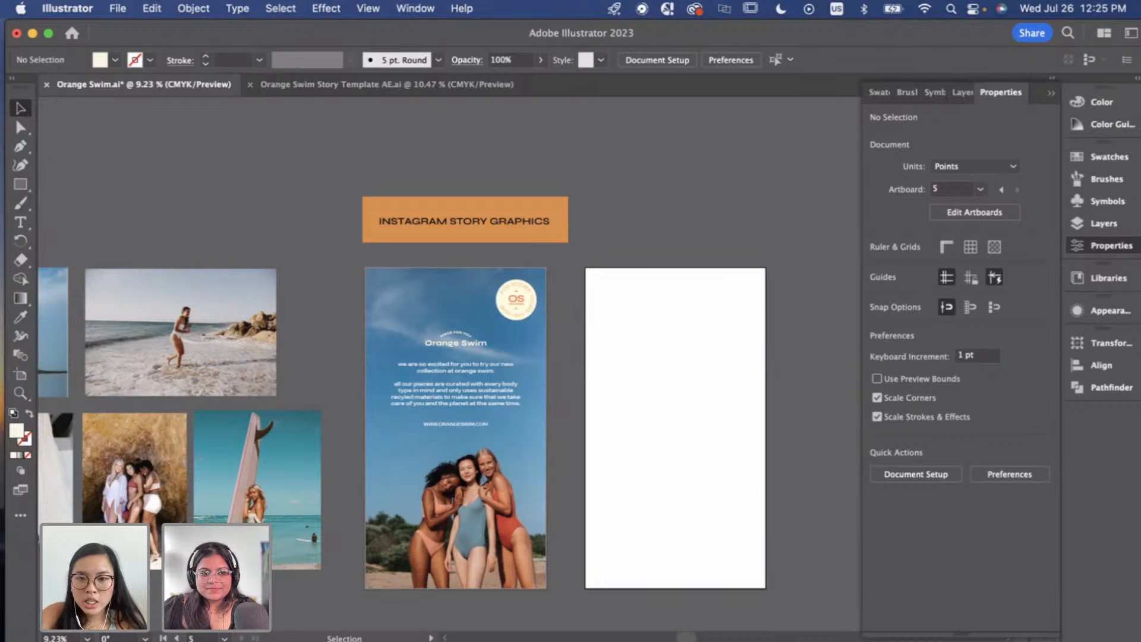
Examine the three story designs in Orange Swim Story Template AE.ai, then return to the Orange Swim.ai artboards.
click(313, 85)
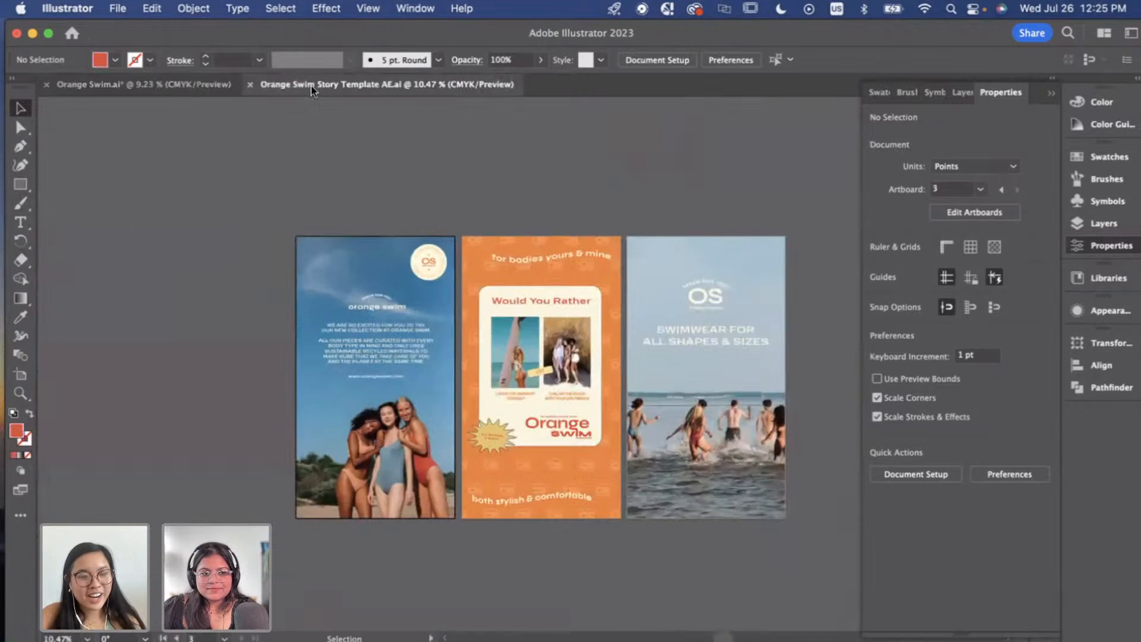
scroll(158, 268, right, 3)
scroll(553, 333, up, 3)
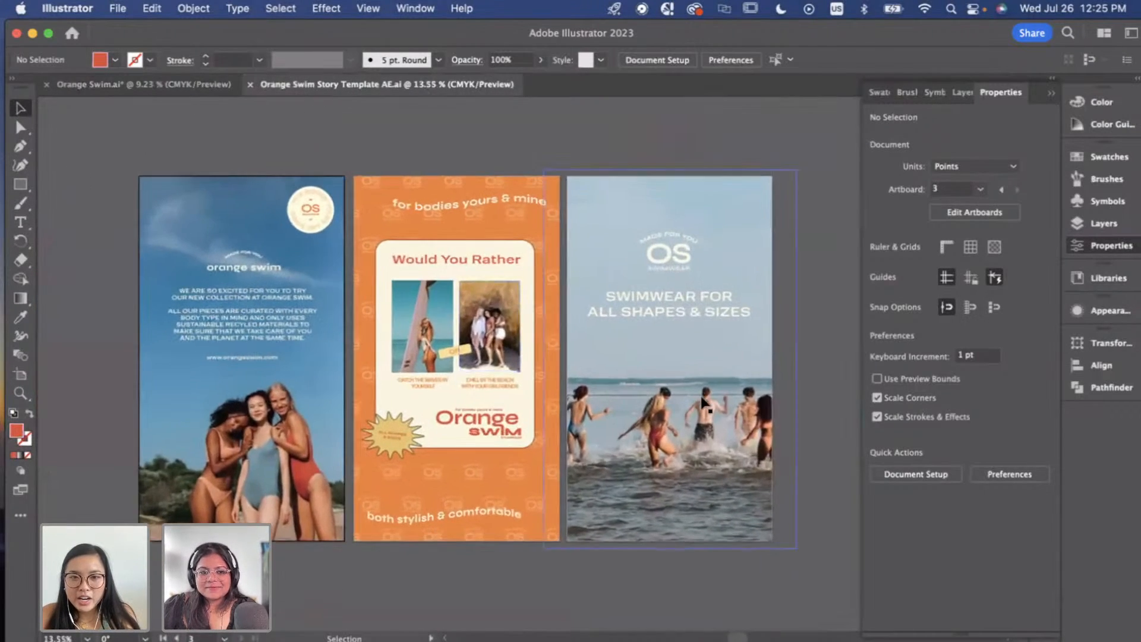
scroll(639, 351, down, 2)
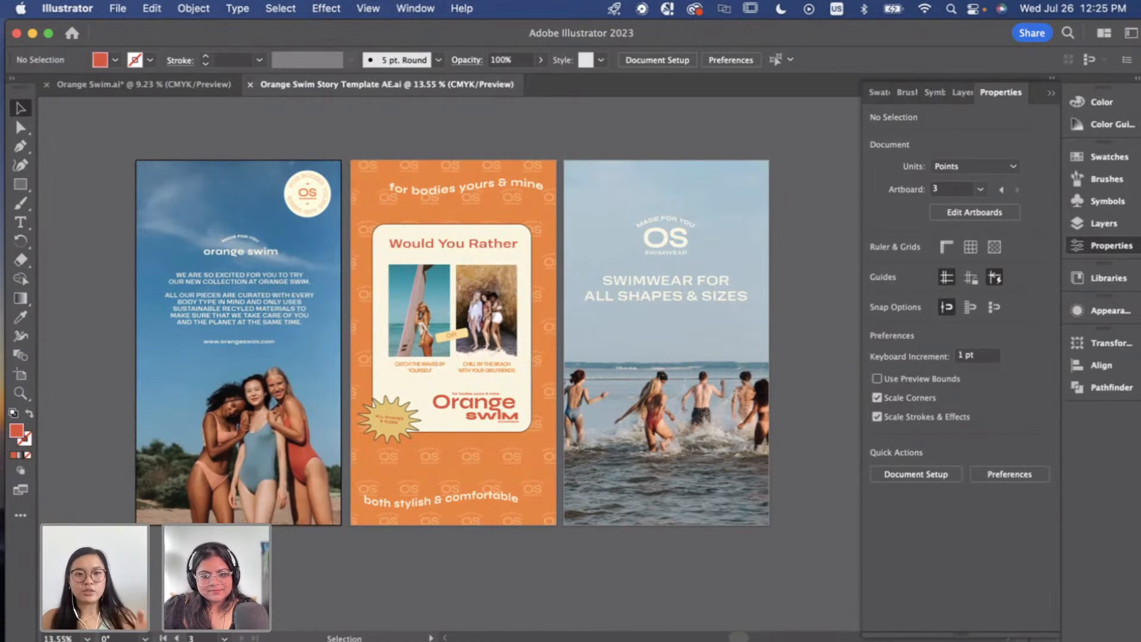
click(127, 84)
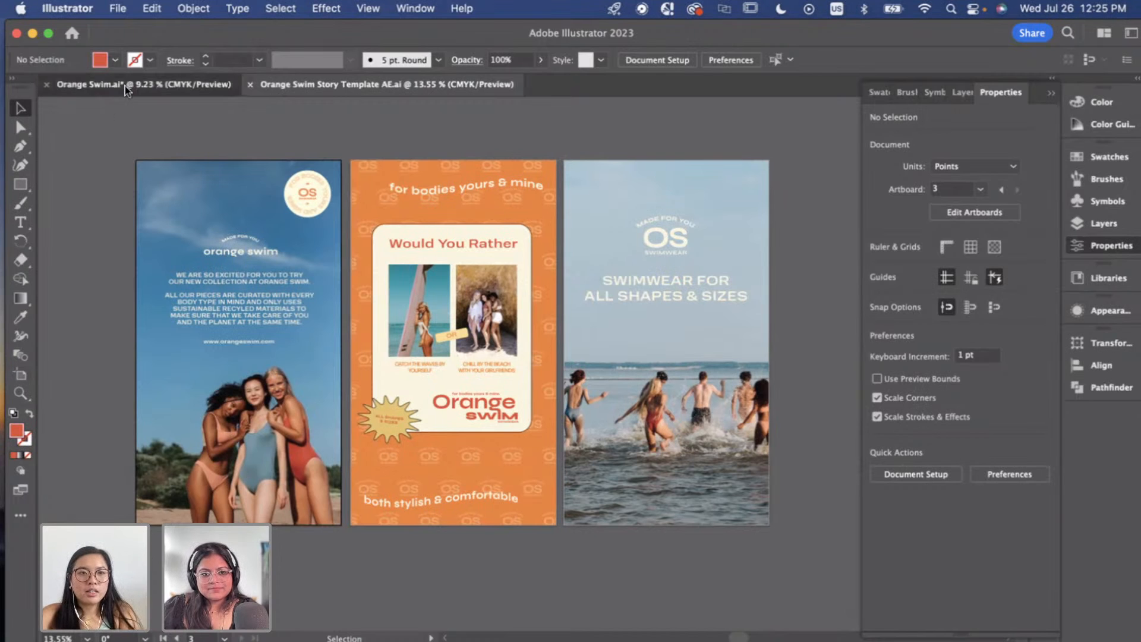
scroll(486, 302, down, 3)
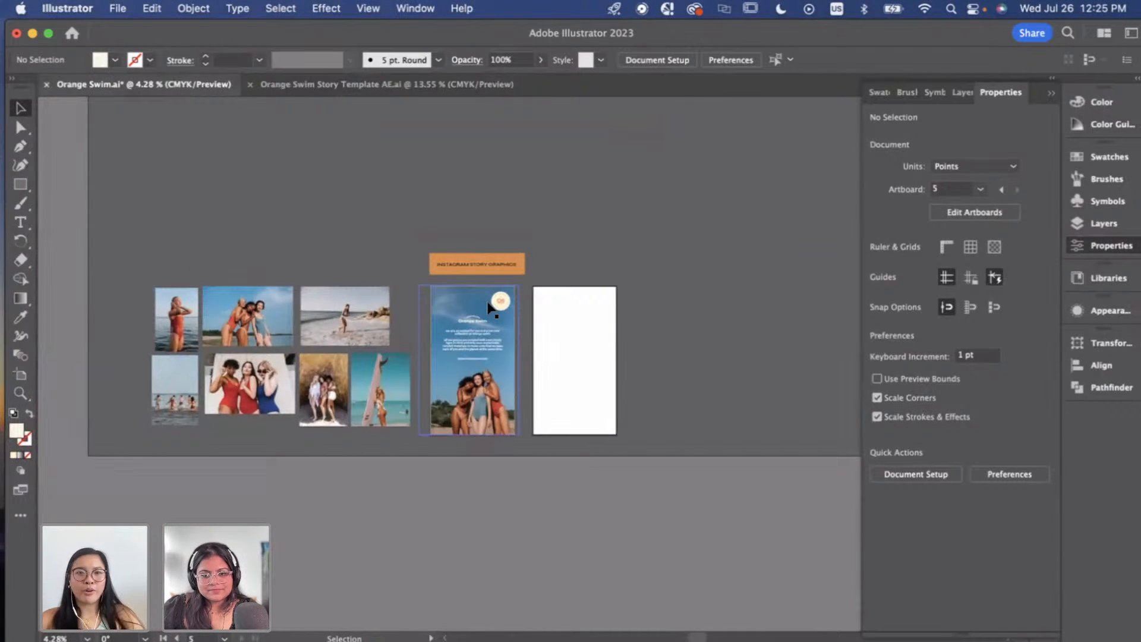
scroll(487, 306, up, 2)
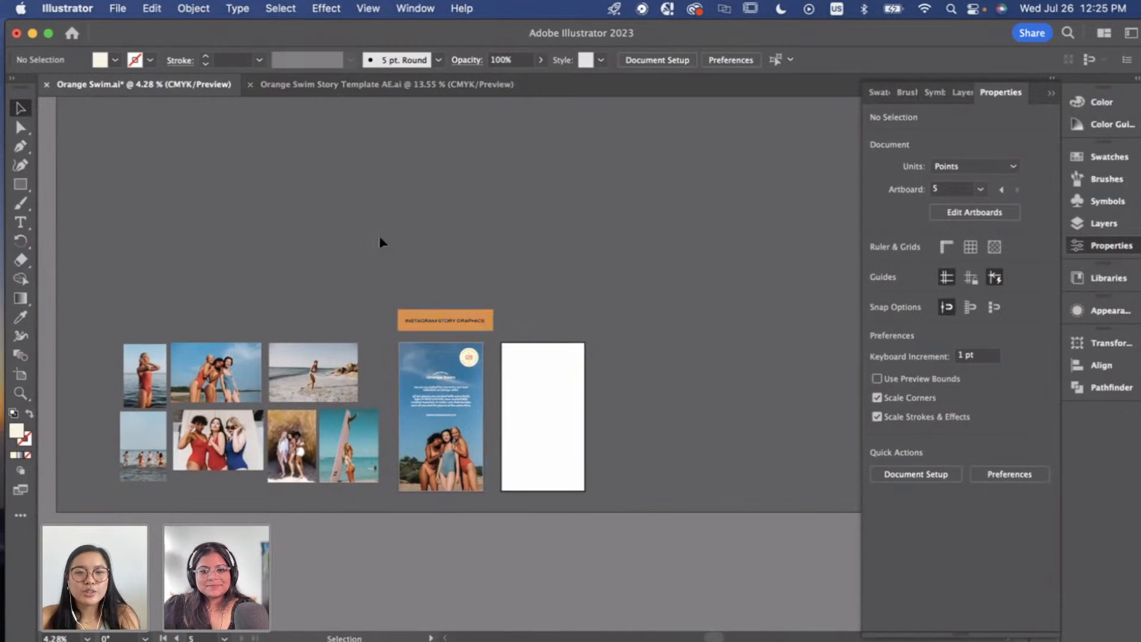
click(118, 8)
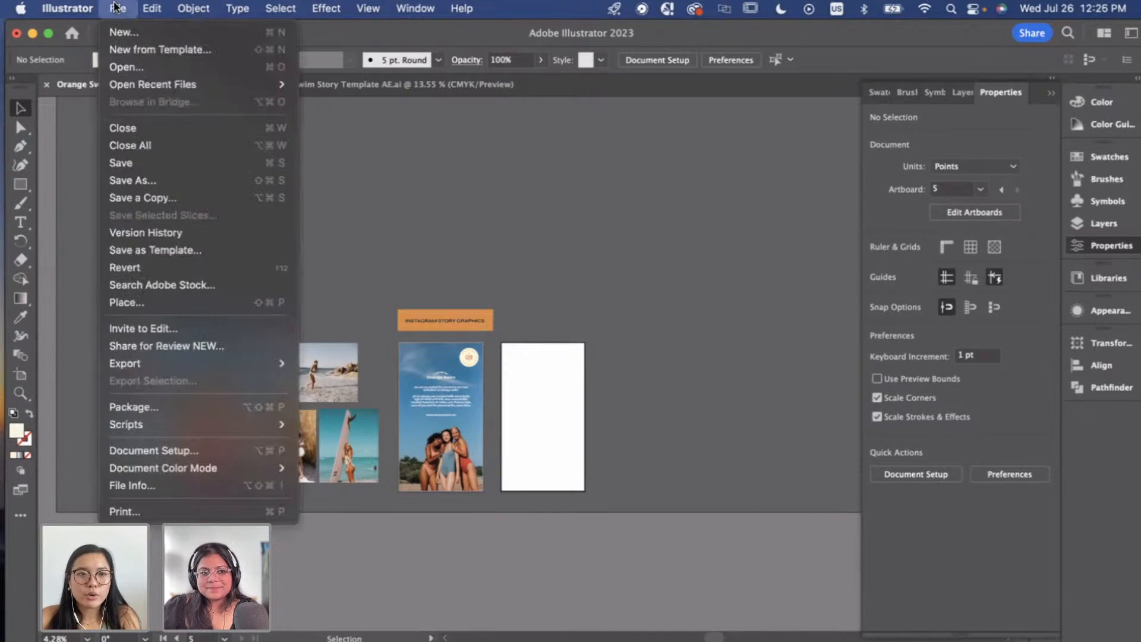
click(124, 31)
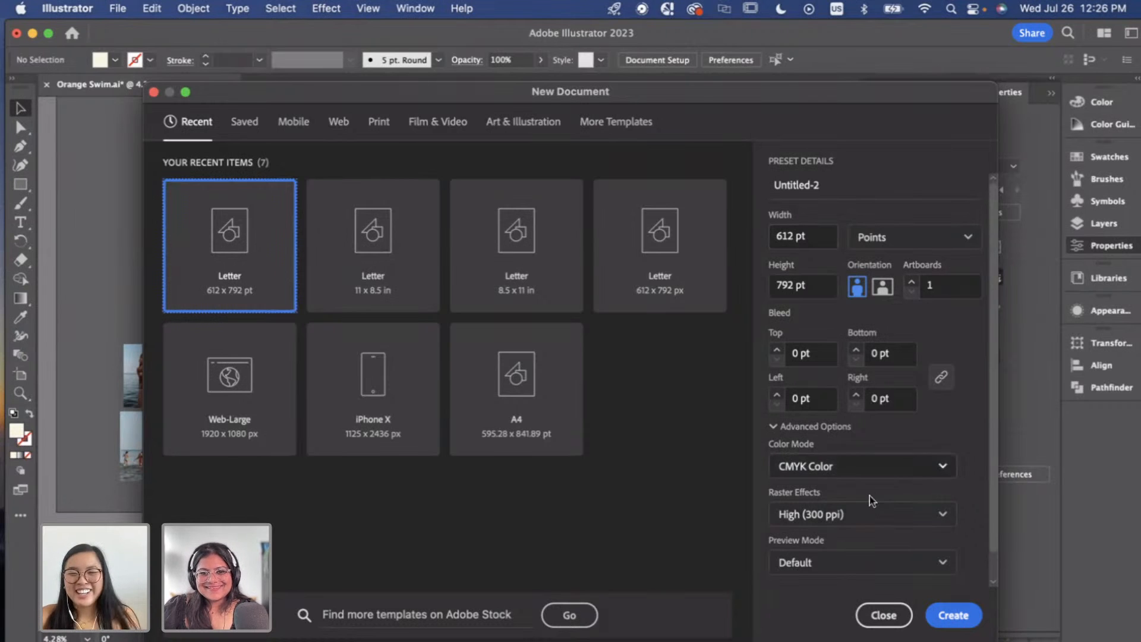
drag(718, 97, 504, 86)
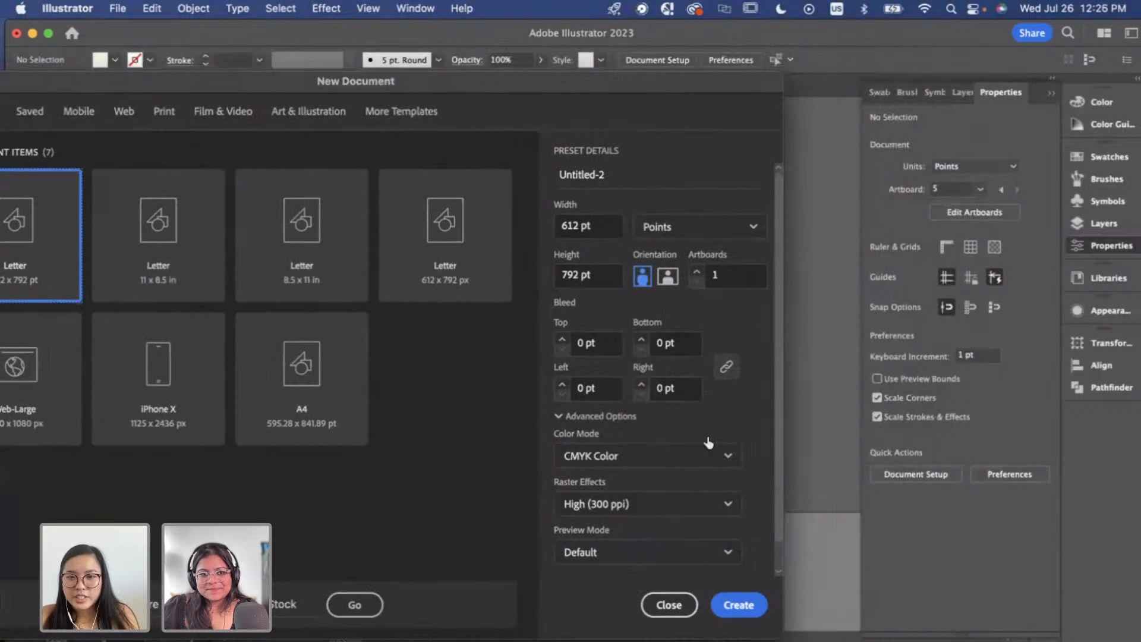
click(669, 604)
Examine the artboard layout of the three stories in Orange Swim Story Template AE.ai and the canvas around them.
click(349, 89)
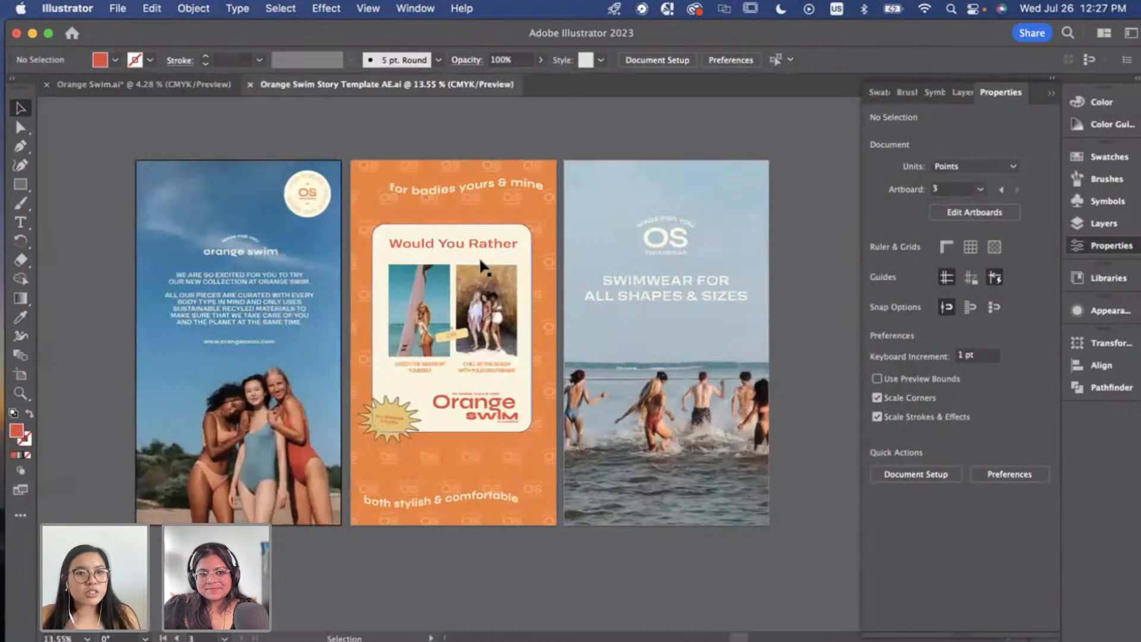
scroll(533, 340, down, 5)
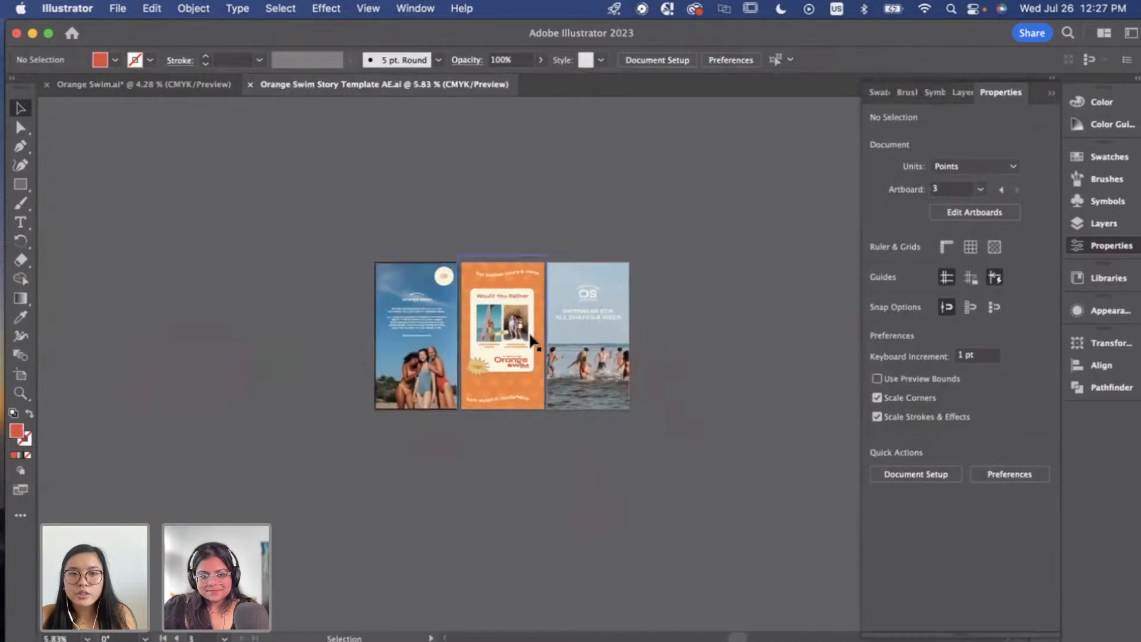
scroll(652, 438, up, 8)
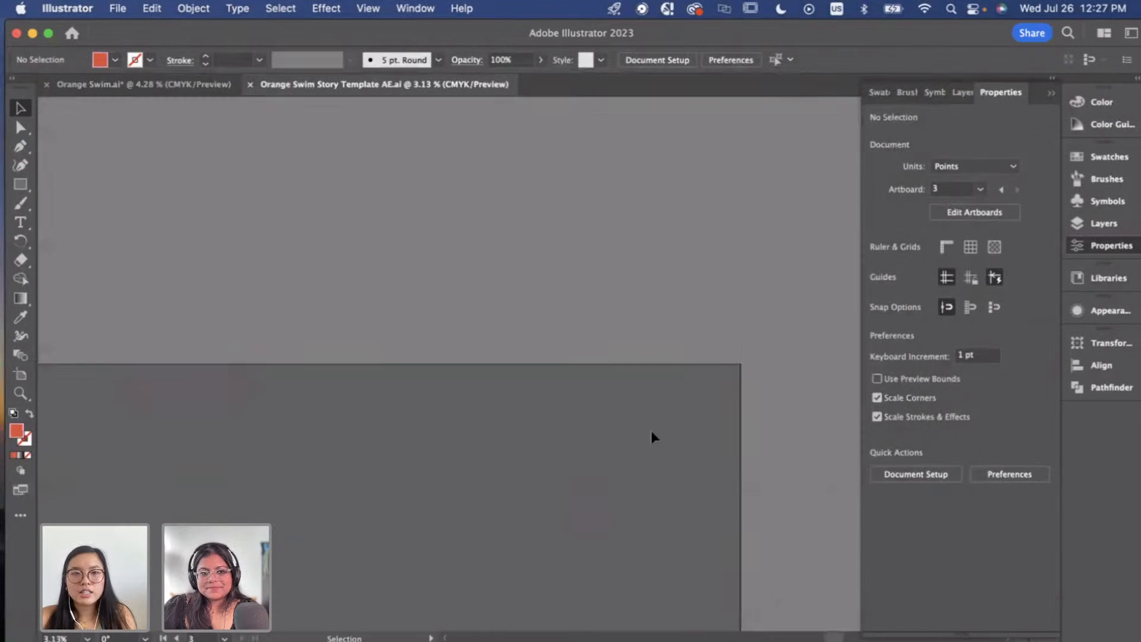
scroll(274, 268, down, 12)
scroll(333, 320, up, 3)
scroll(332, 320, left, 3)
scroll(333, 320, up, 3)
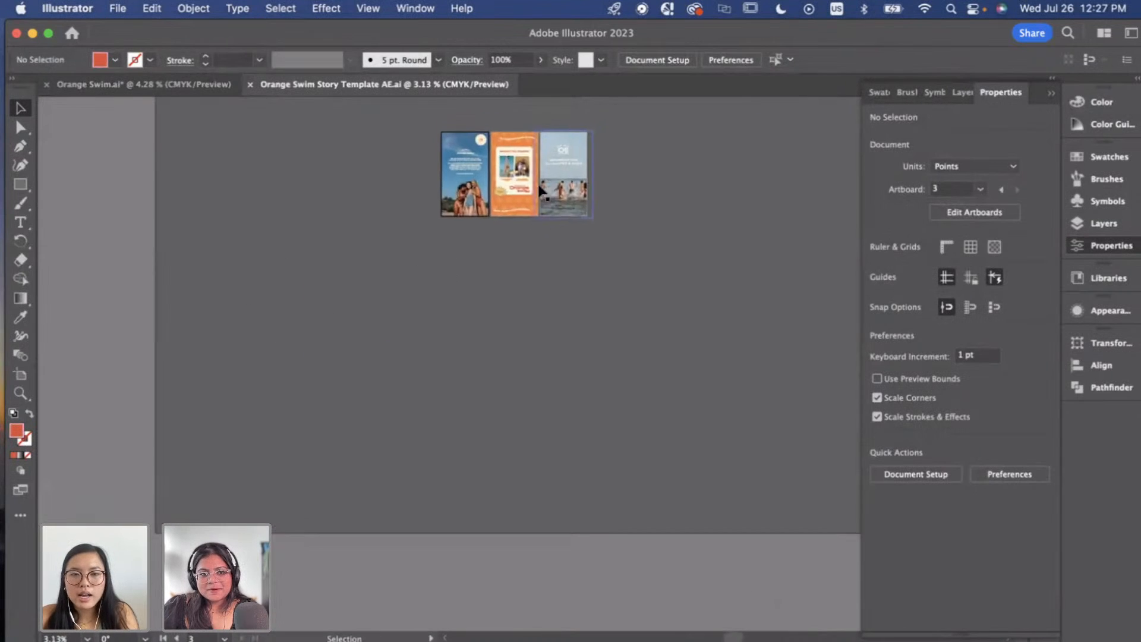
scroll(487, 233, up, 5)
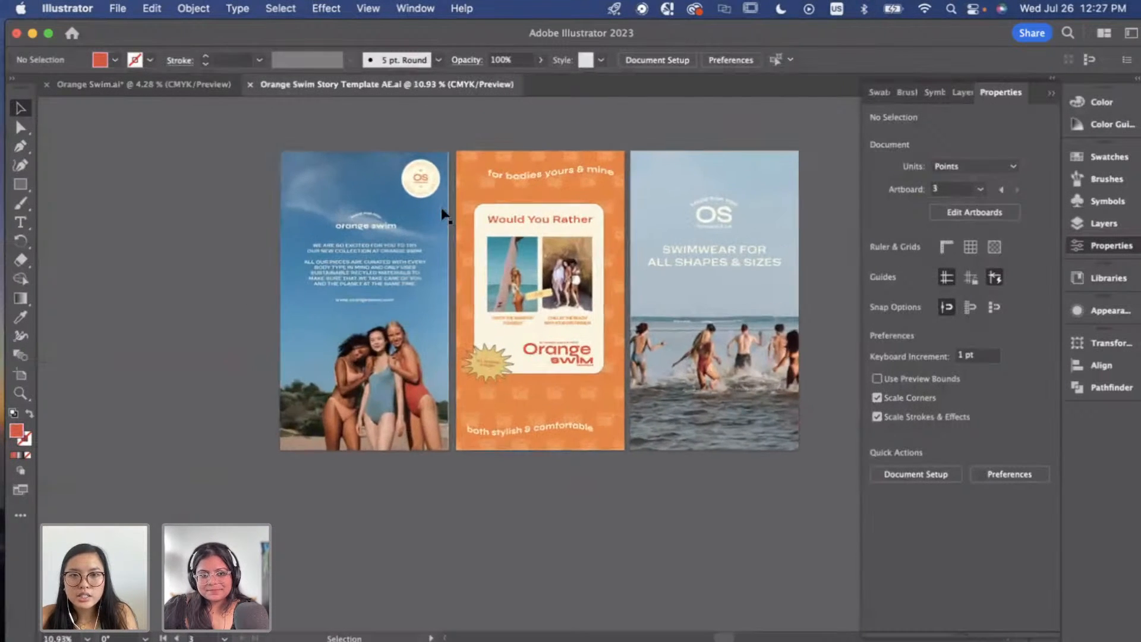
click(731, 204)
scroll(255, 224, right, 2)
scroll(255, 224, up, 1)
click(125, 198)
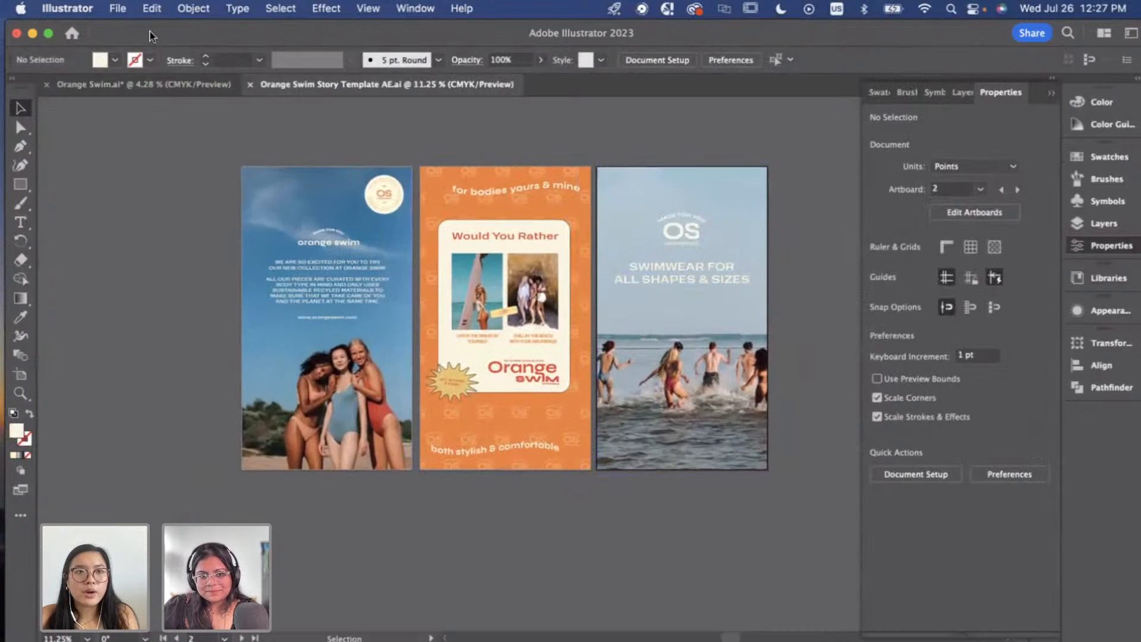
click(117, 8)
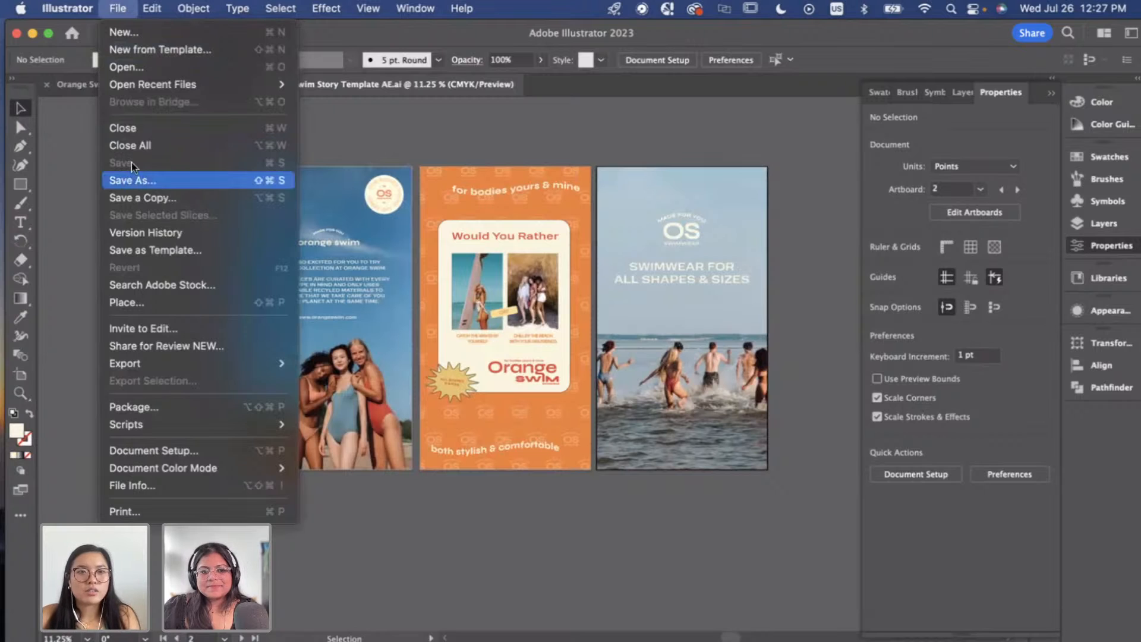
click(137, 183)
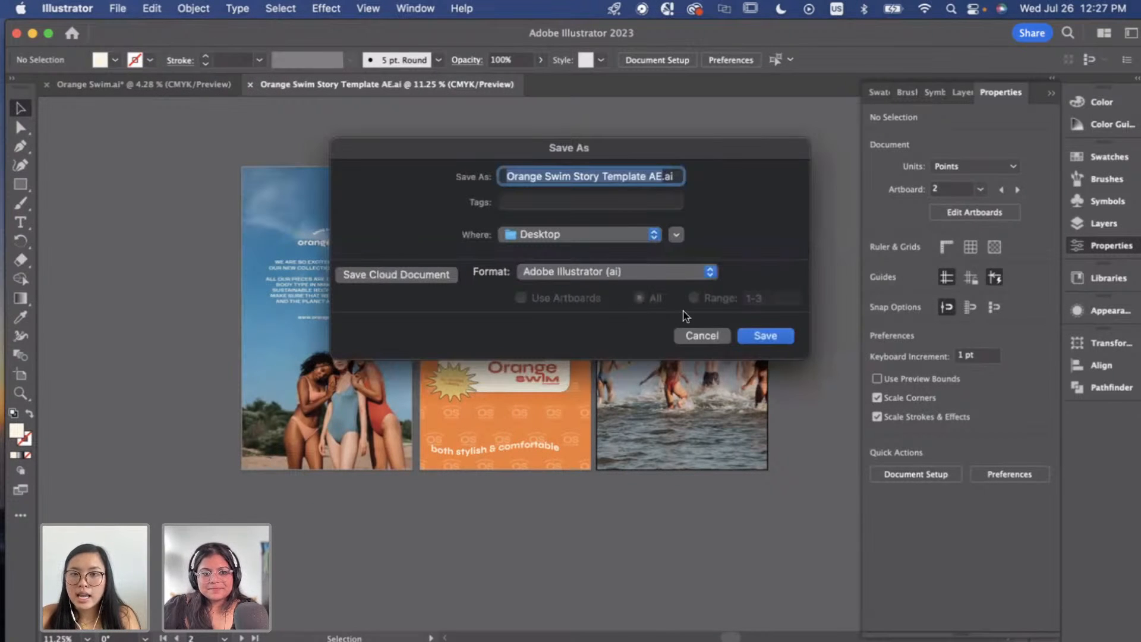
click(693, 336)
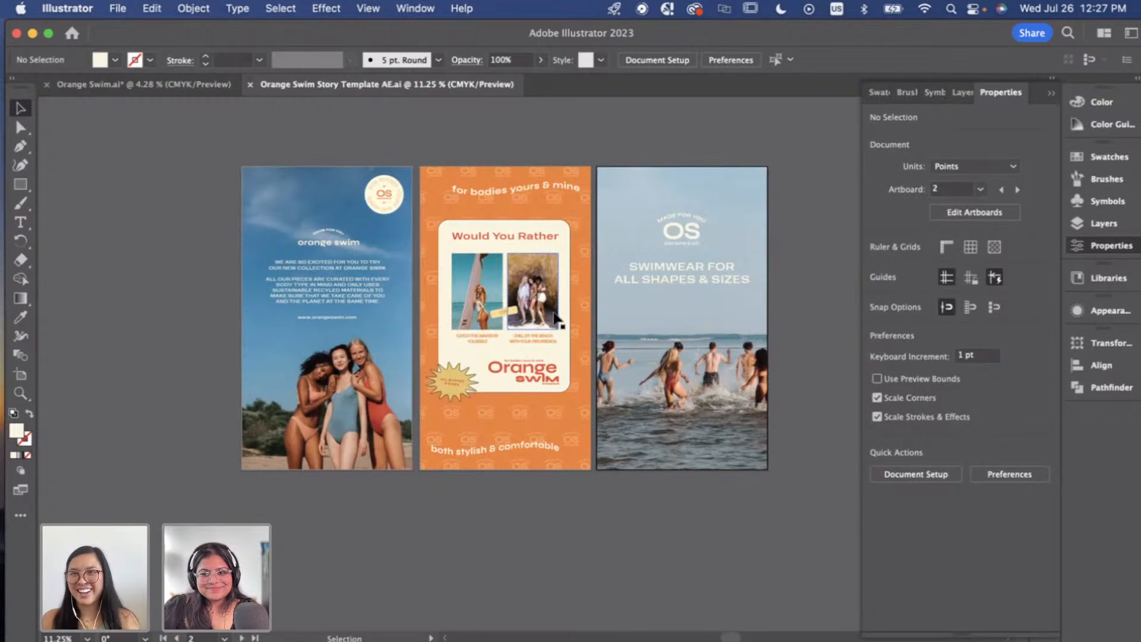
Switch to Adobe Express (Beta) in Chrome and upload Orange Swim Story Template AE.ai from the Desktop.
key(ctrl+Right)
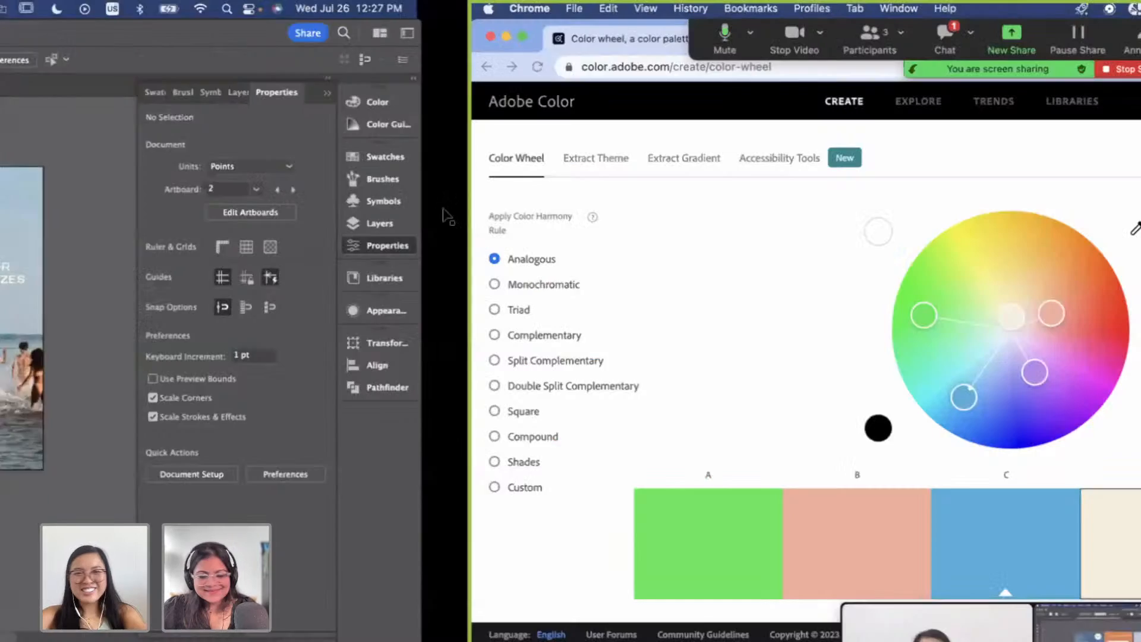
drag(987, 27, 1042, 37)
click(329, 83)
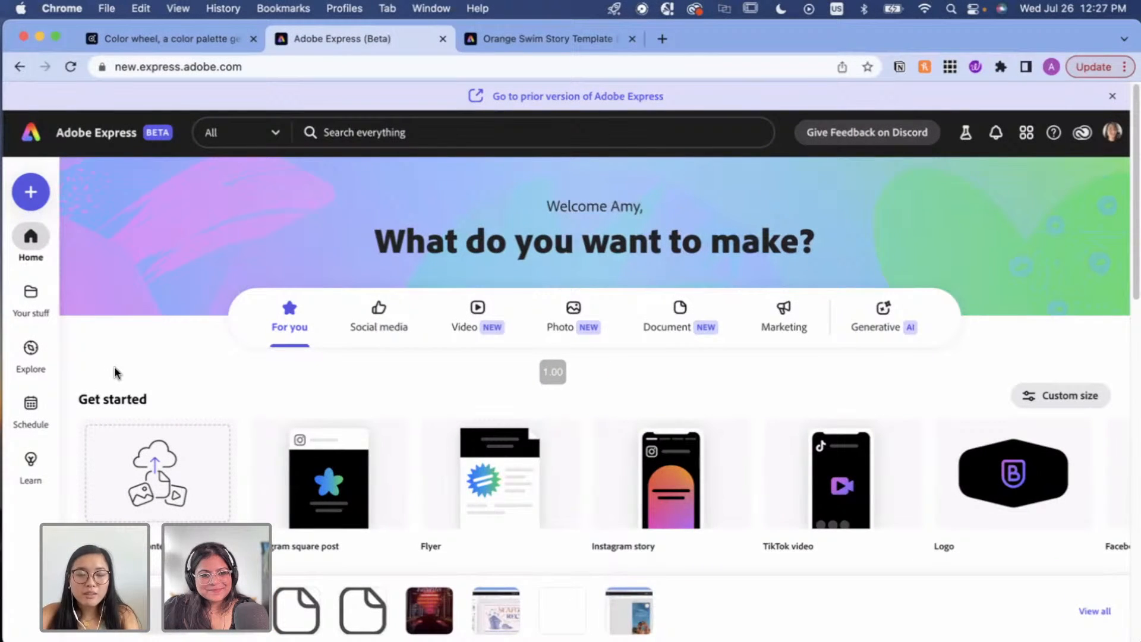
click(166, 504)
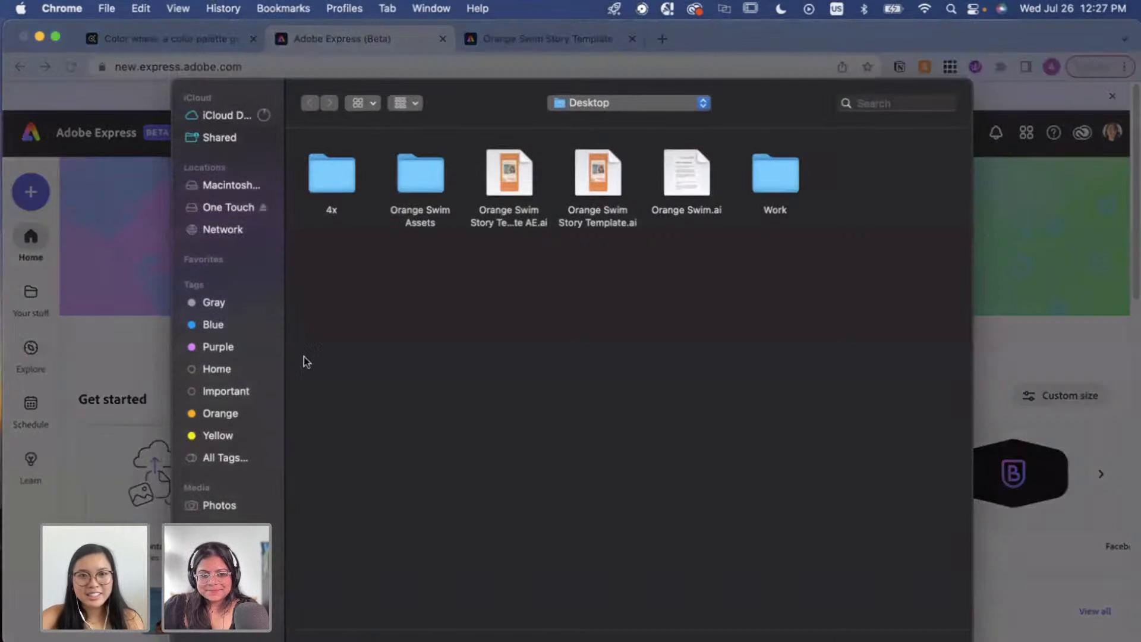
click(529, 178)
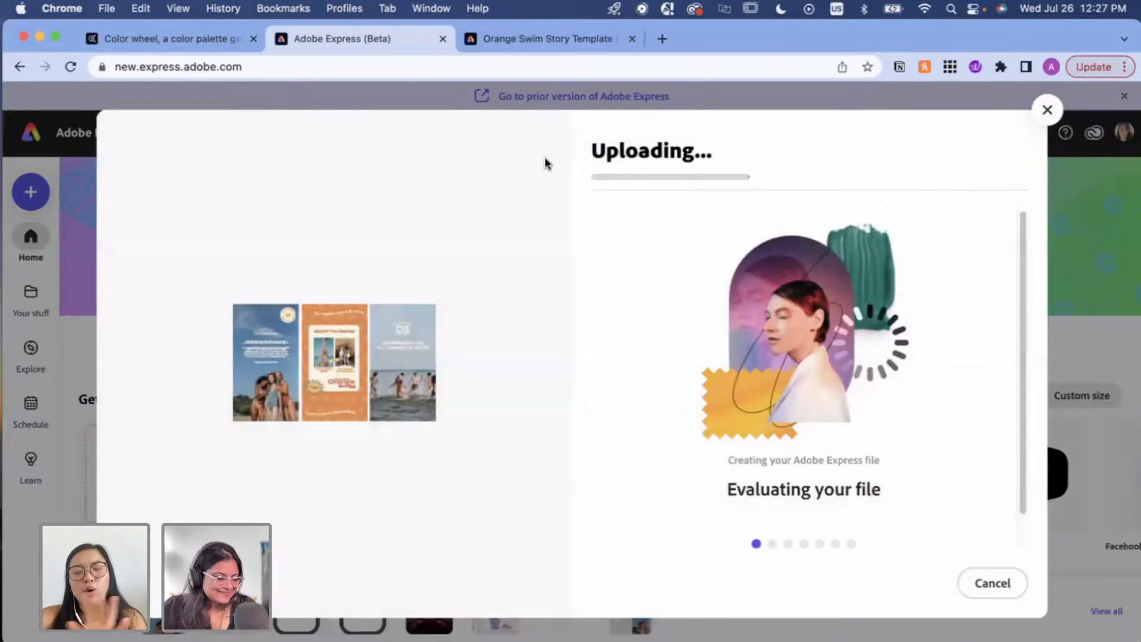
drag(989, 35, 993, 85)
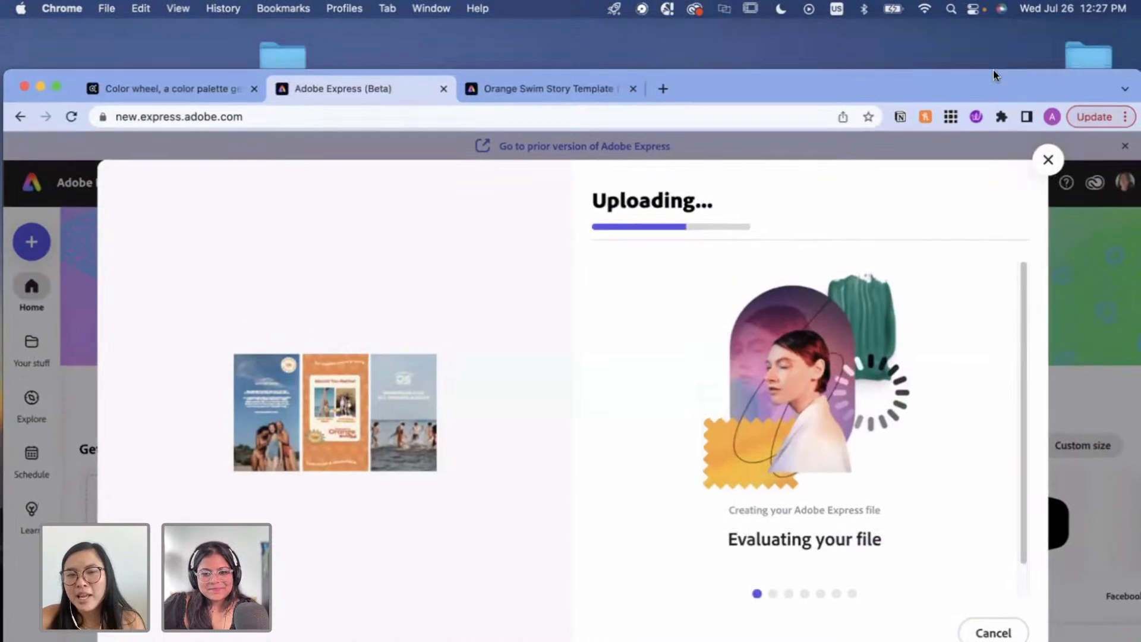
Bring up the Orange Swim Story Template design, reposition the browser window, and go to page 2.
click(485, 98)
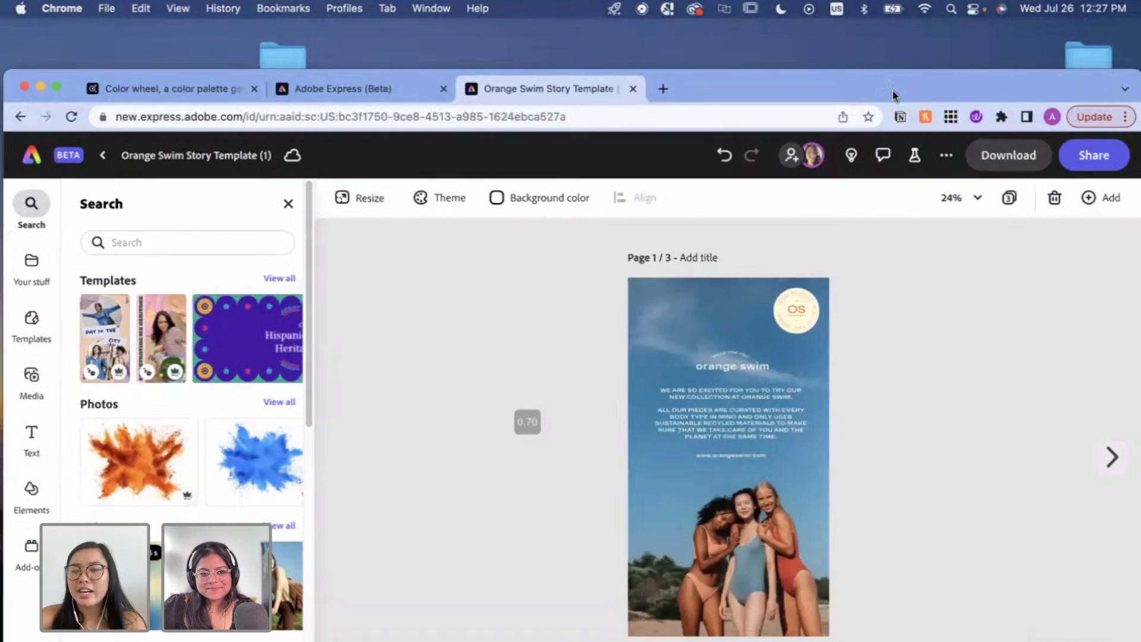
drag(892, 89, 886, 13)
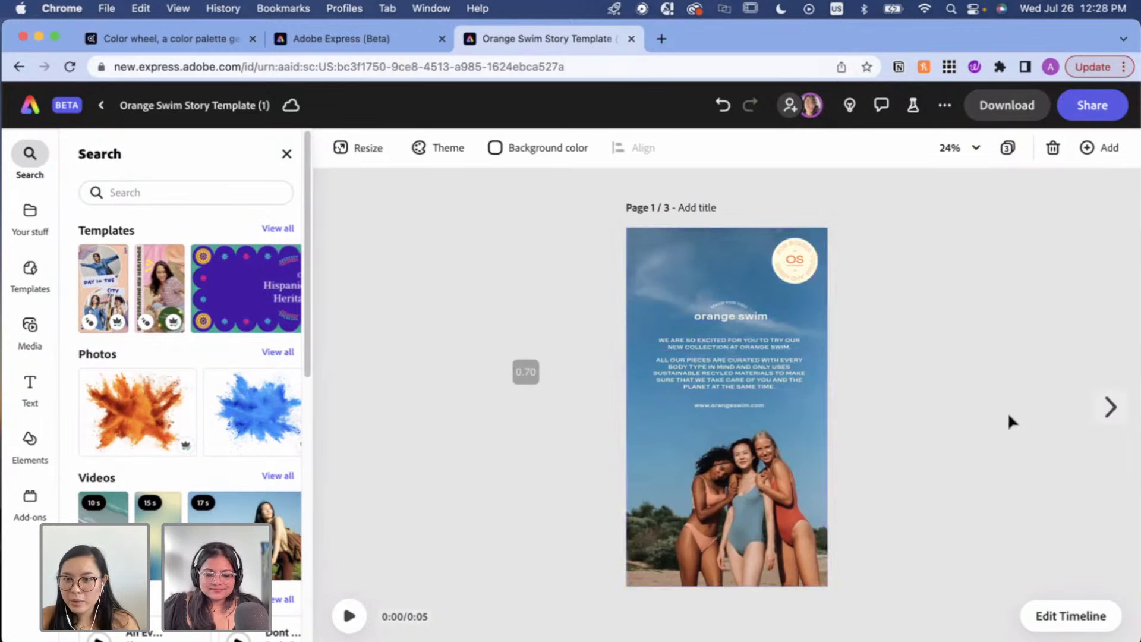
click(1110, 407)
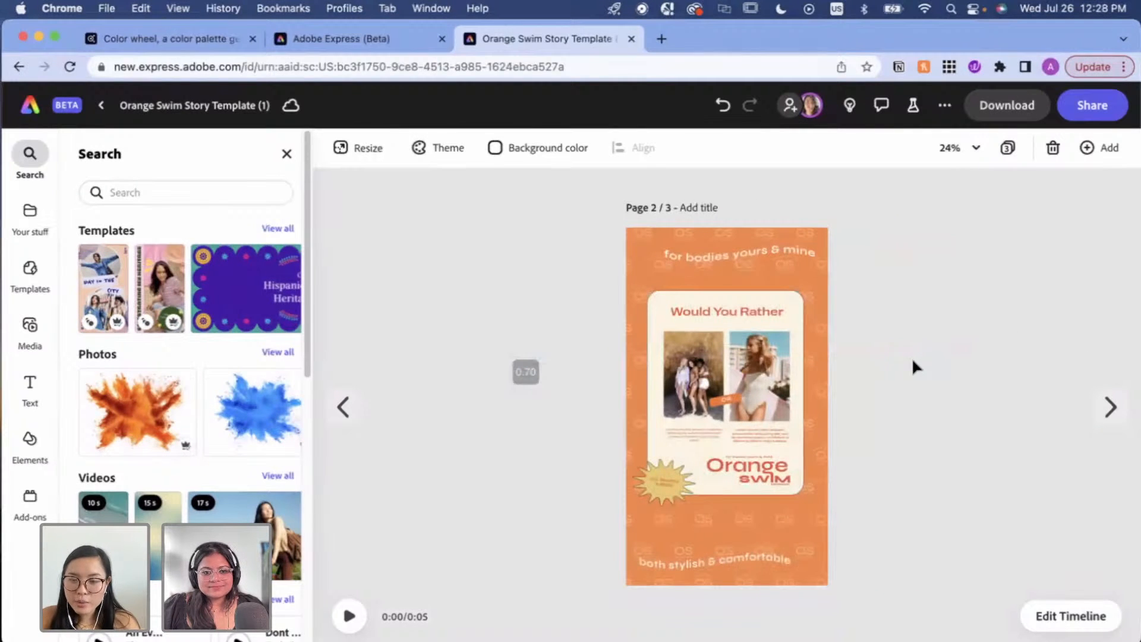
Try editing the text of the "Would You Rather" heading on page 2.
click(754, 313)
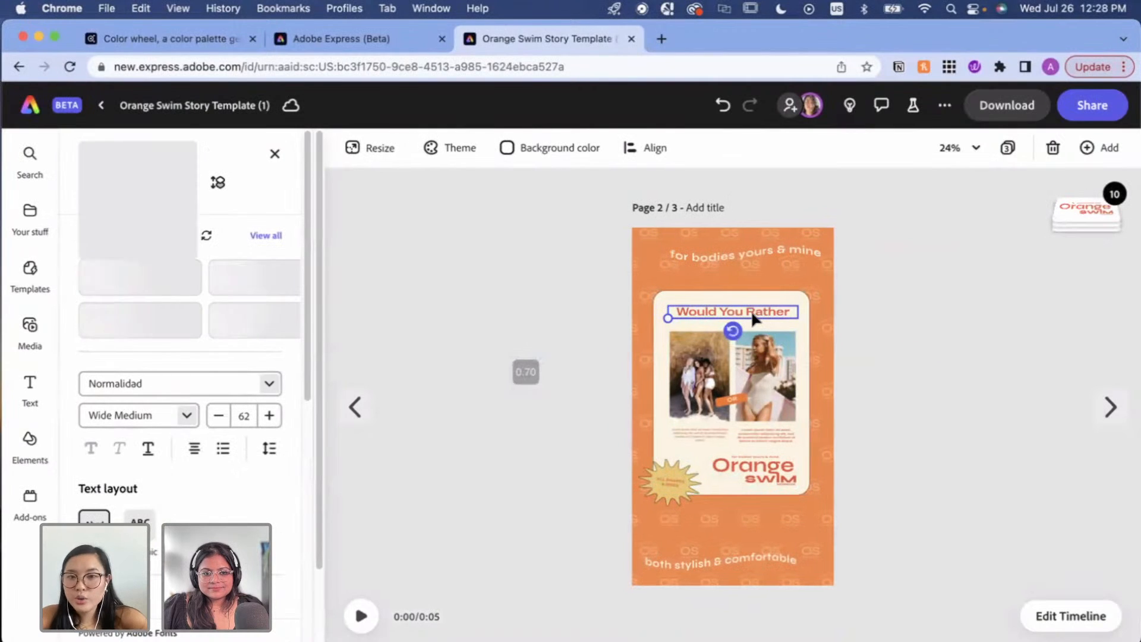
click(789, 312)
text(DD)
key(BackSpace)
key(BackSpace)
key(BackSpace)
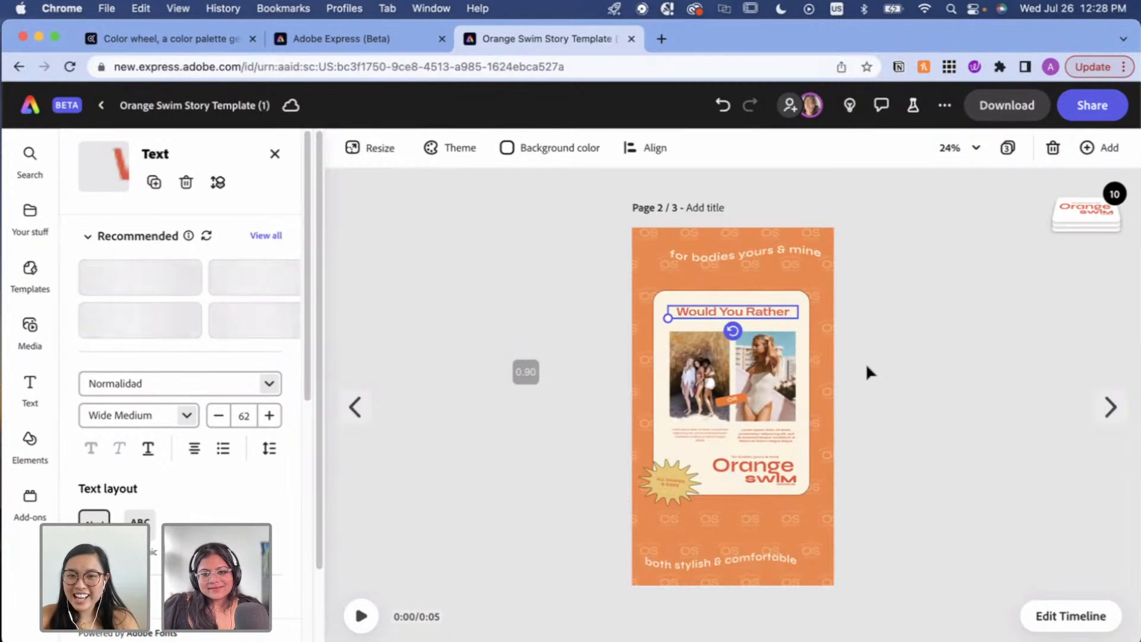
Ungroup the pair of photos on page 2 and select the photo of the three women on its own.
click(703, 364)
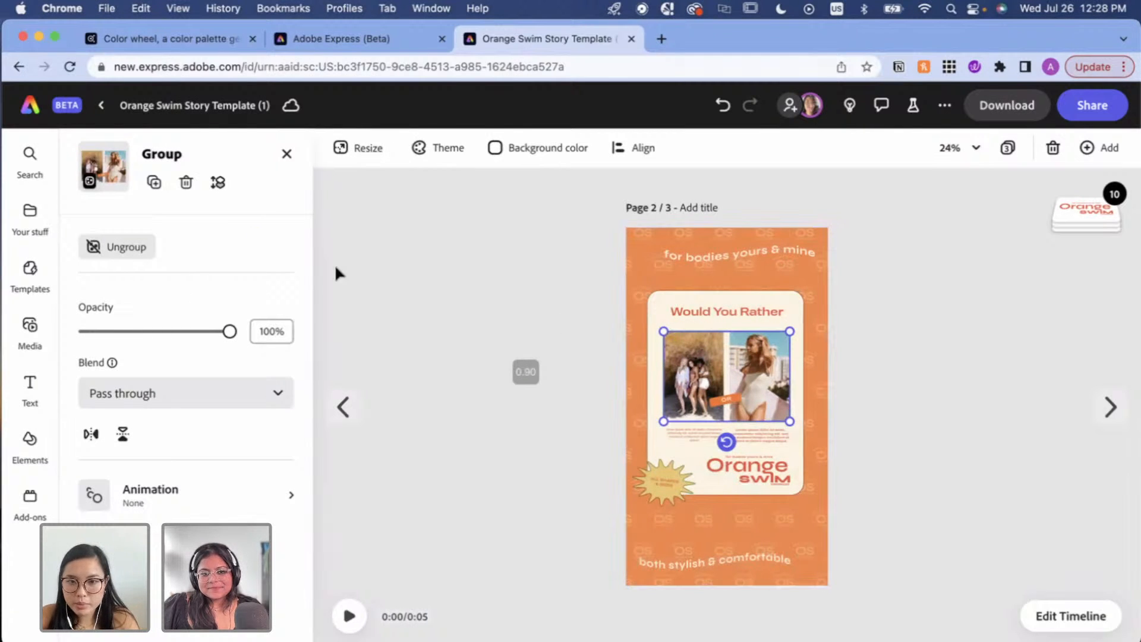
click(122, 248)
click(570, 368)
mouse_move(700, 352)
mouse_down()
mouse_move(637, 357)
mouse_move(699, 357)
mouse_up()
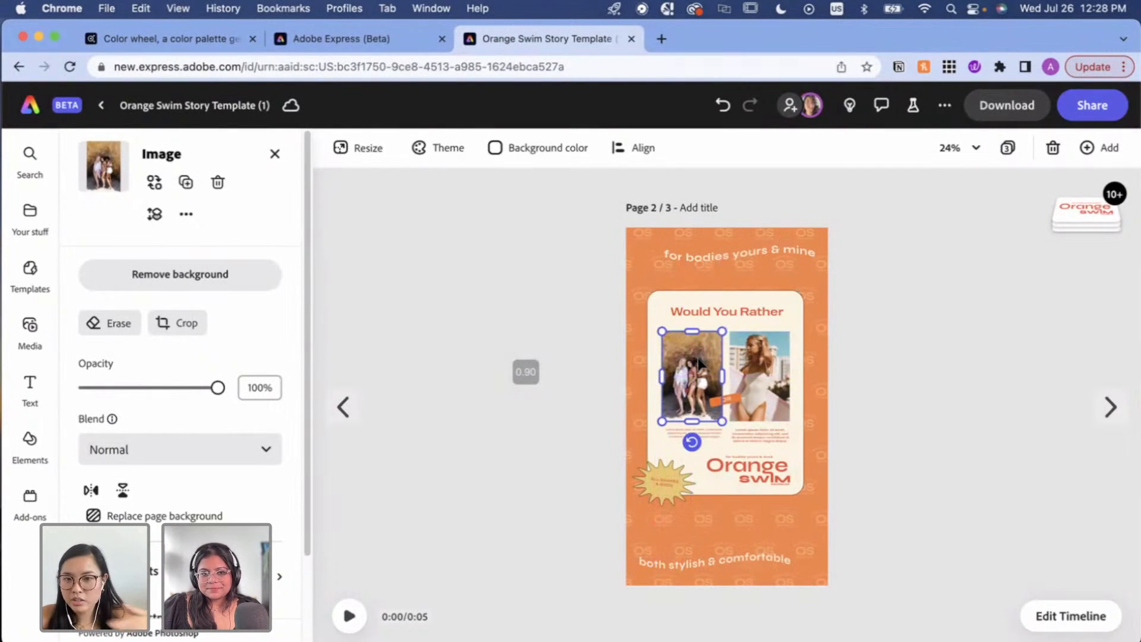
click(896, 343)
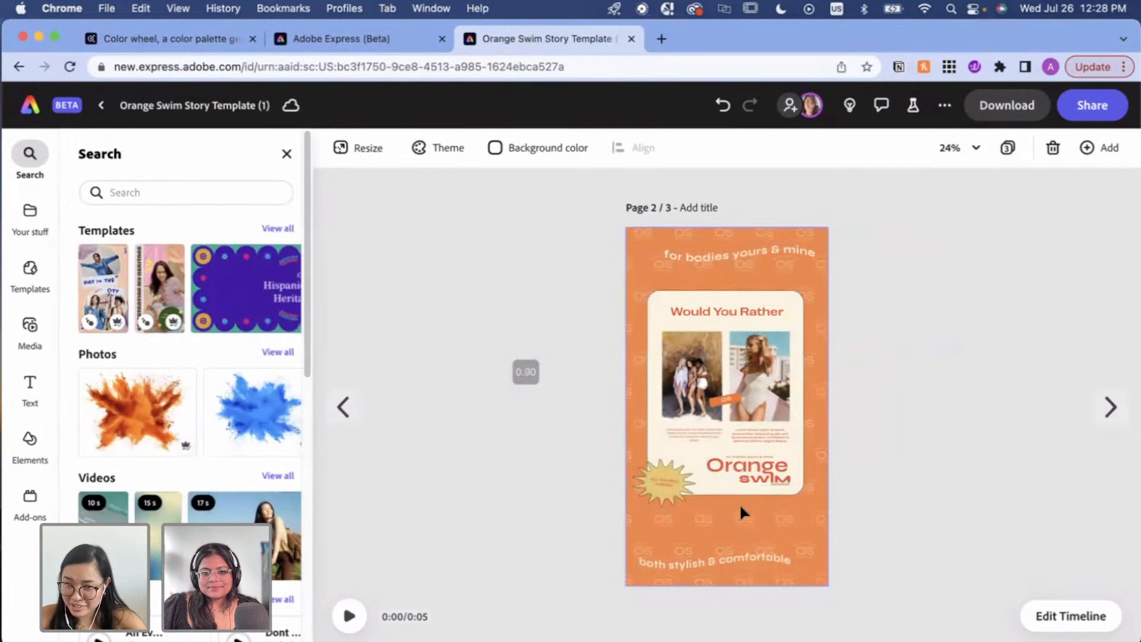
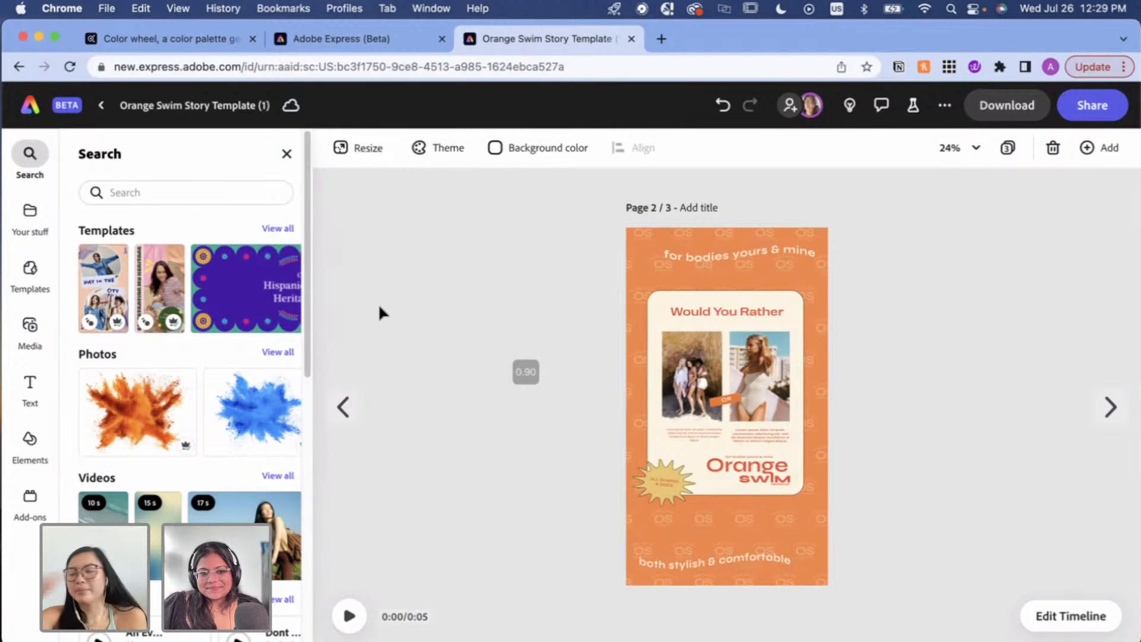
Examine the design's resize options and the properties of the logo and "Swimwear for all shapes & sizes" text on page 3.
click(381, 156)
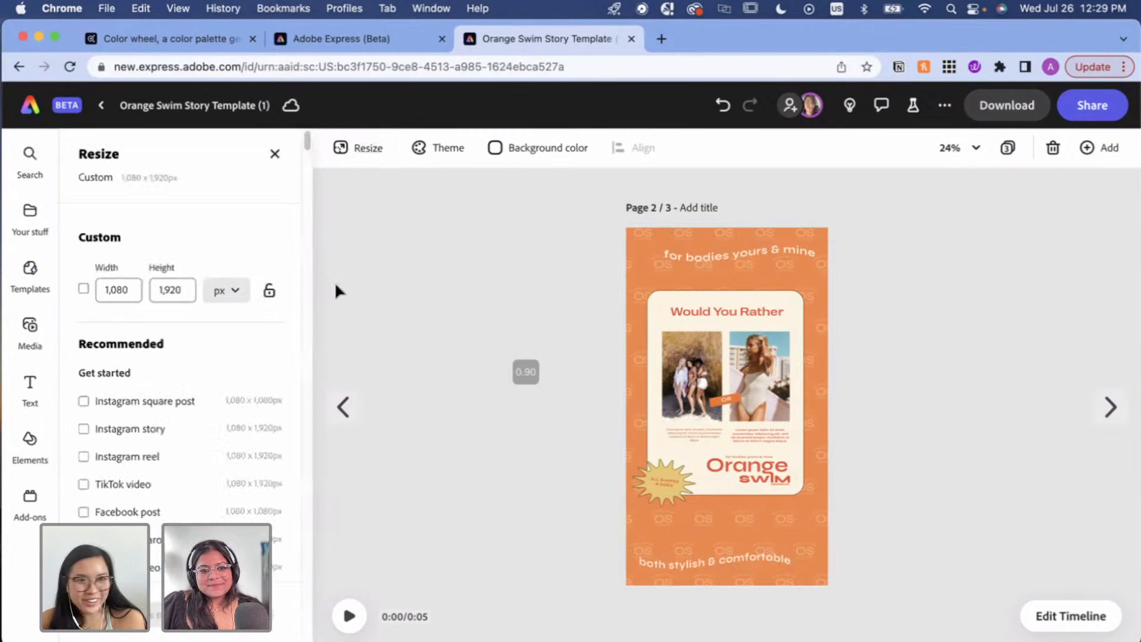
click(277, 155)
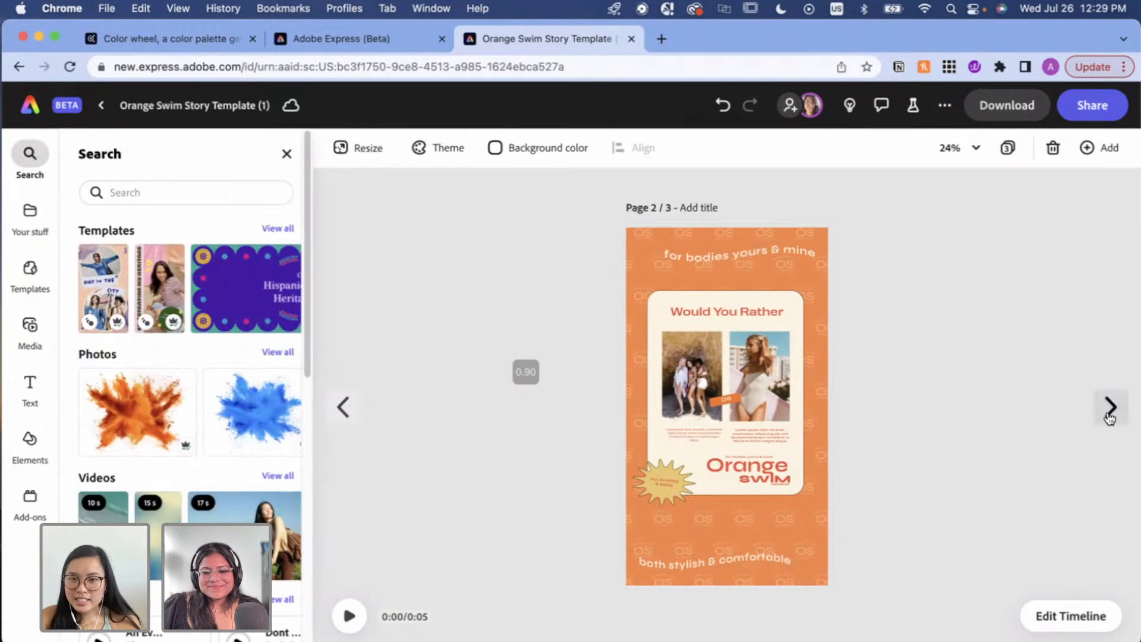
click(1109, 410)
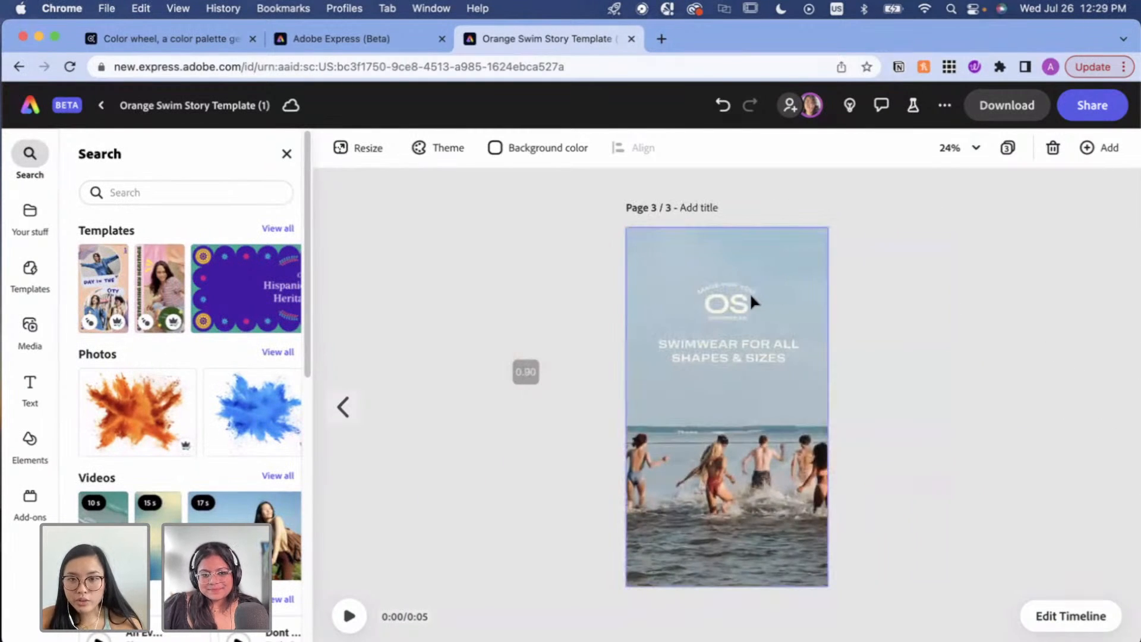
click(743, 300)
click(742, 331)
click(742, 355)
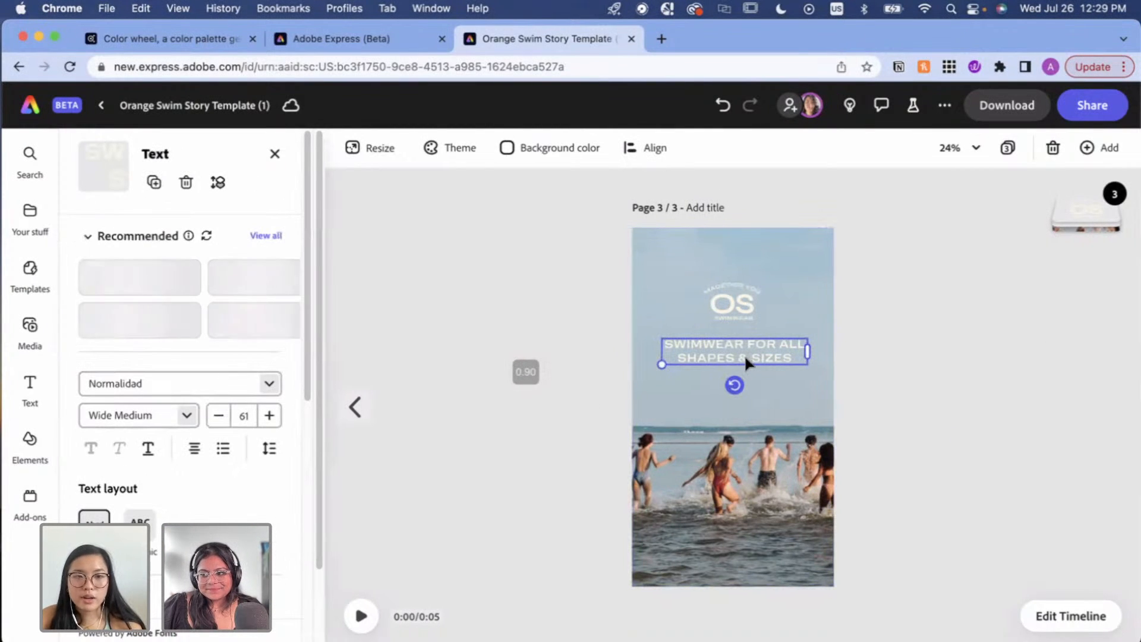
scroll(172, 374, down, 2)
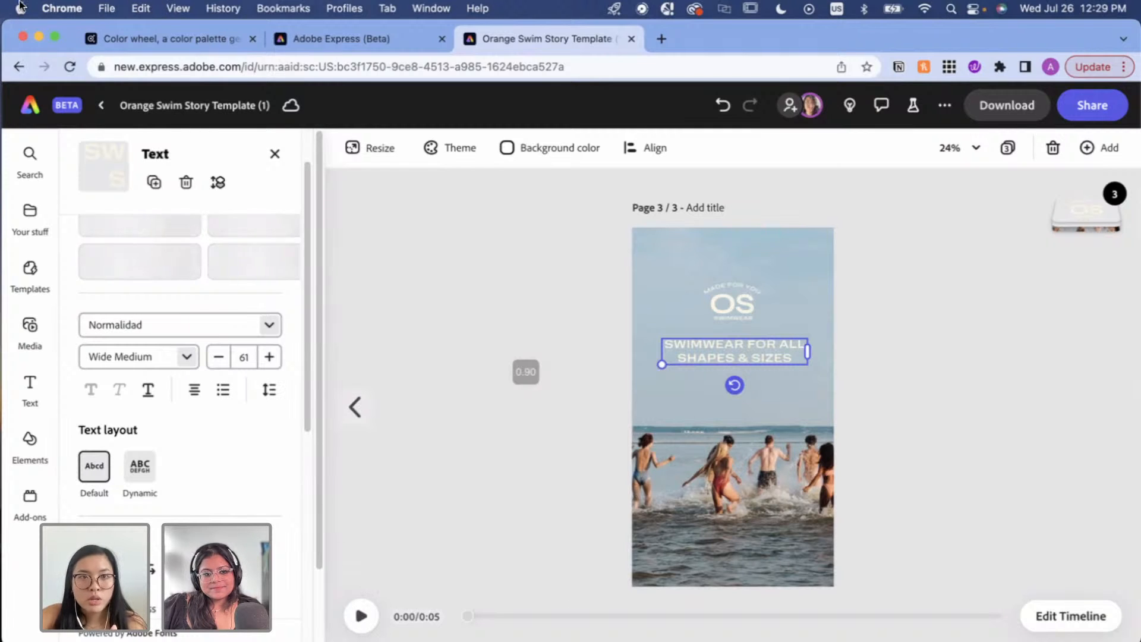
click(502, 546)
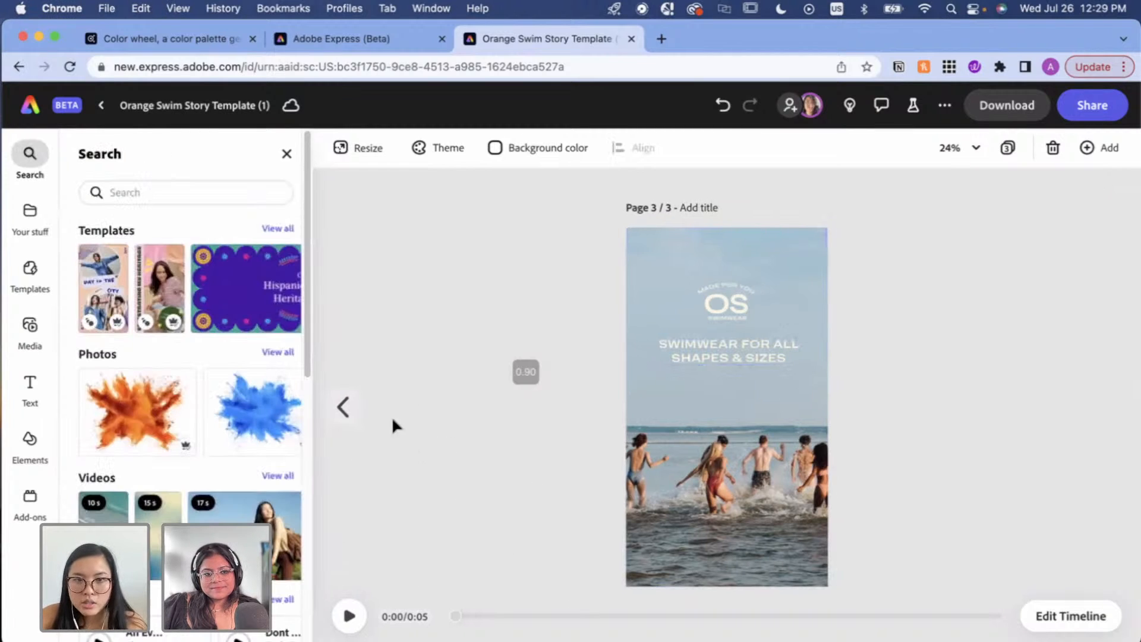
Remove the In animation from the round OS badge on page 1 and reapply Bungee.
click(344, 409)
click(344, 409)
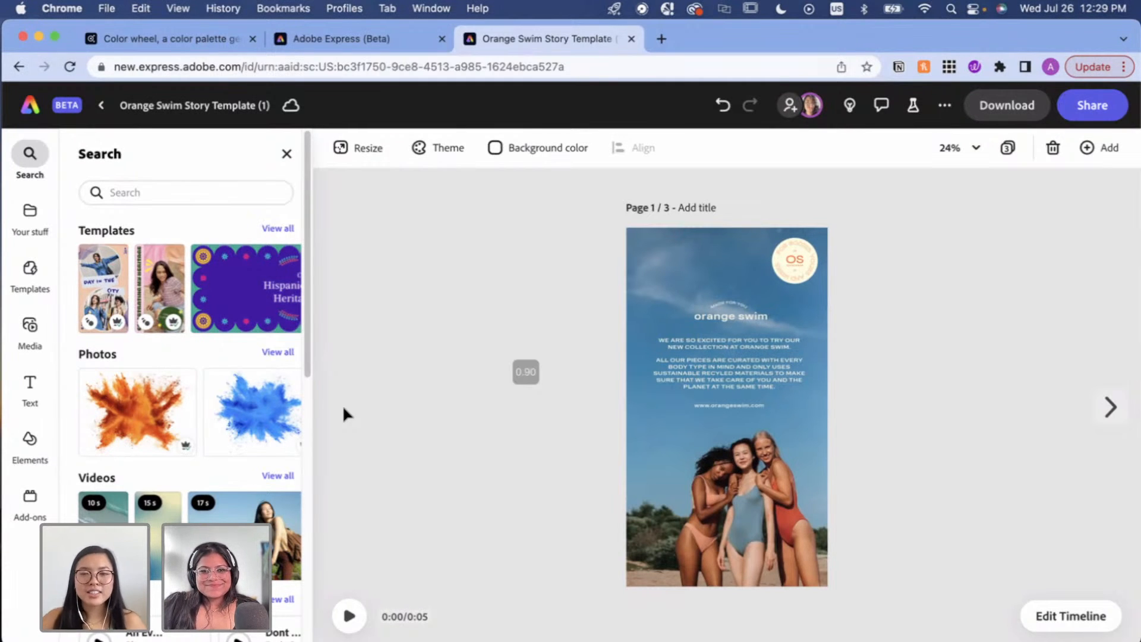
scroll(238, 315, down, 5)
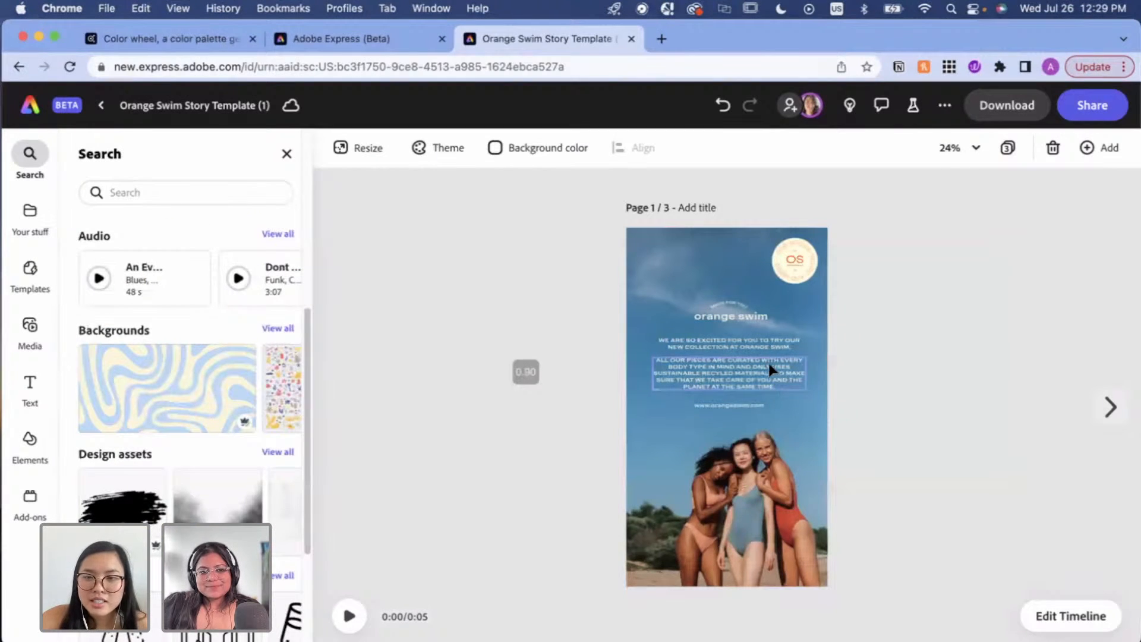
click(791, 269)
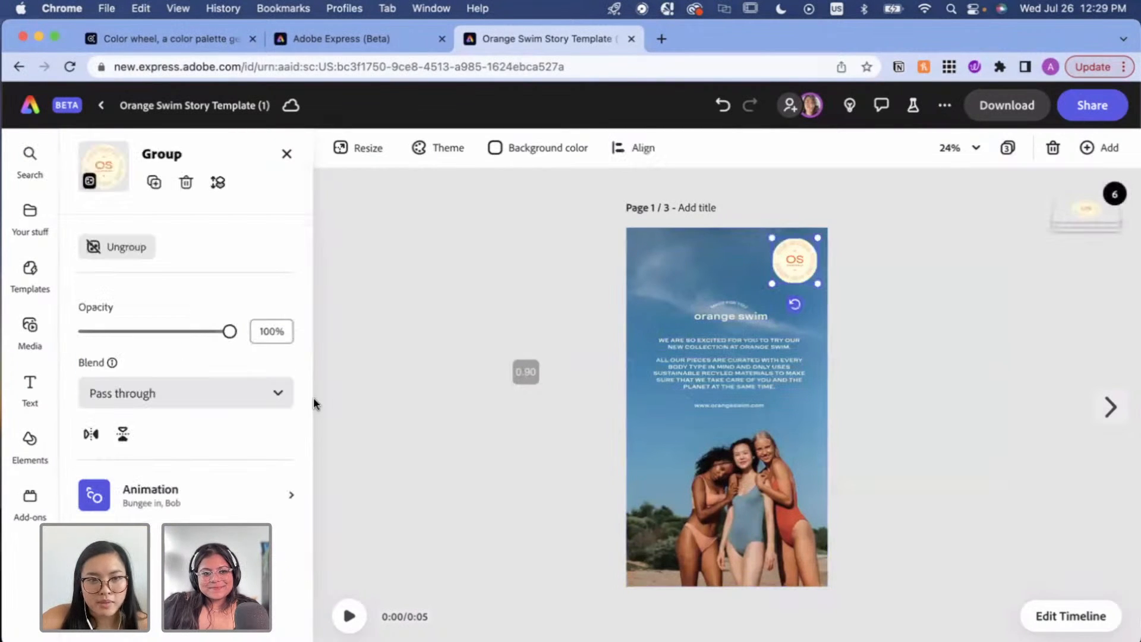
click(176, 502)
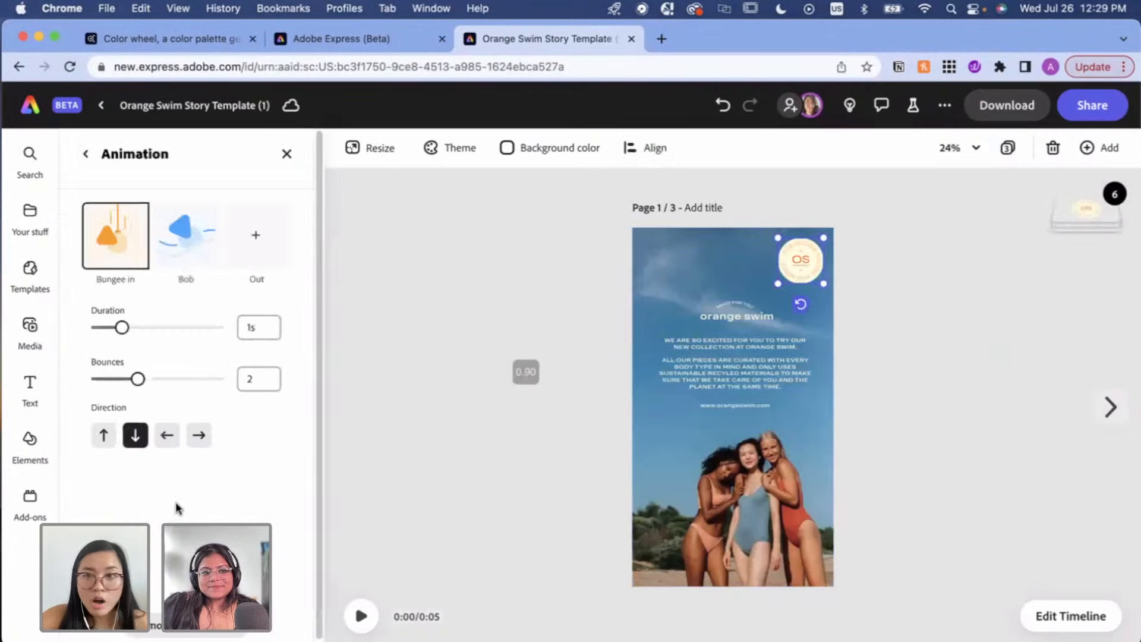
click(114, 234)
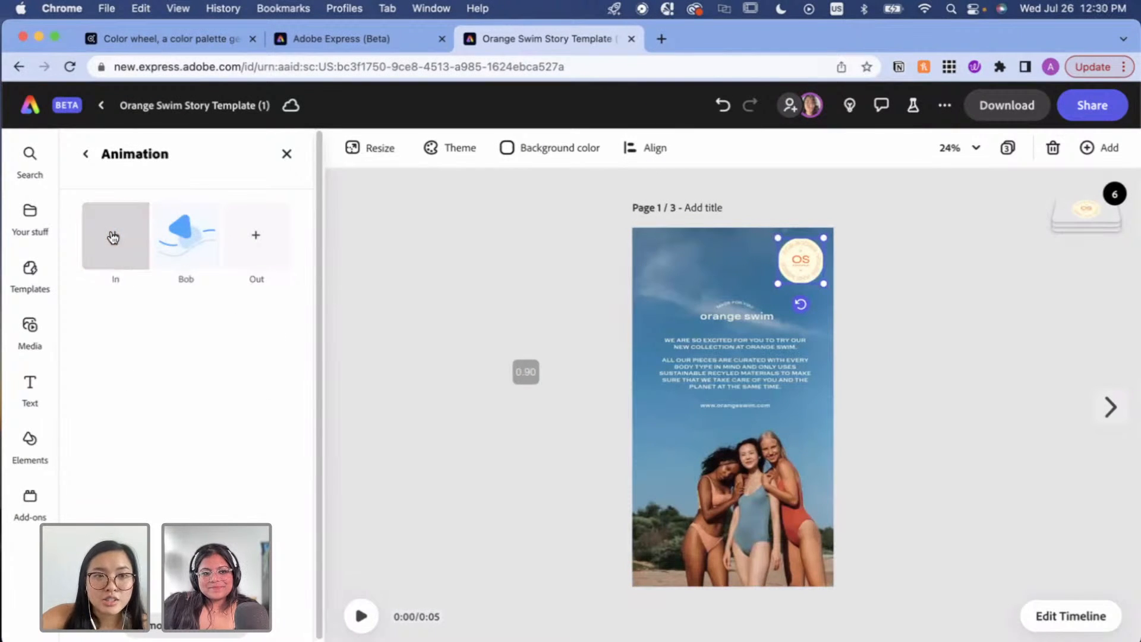
click(121, 253)
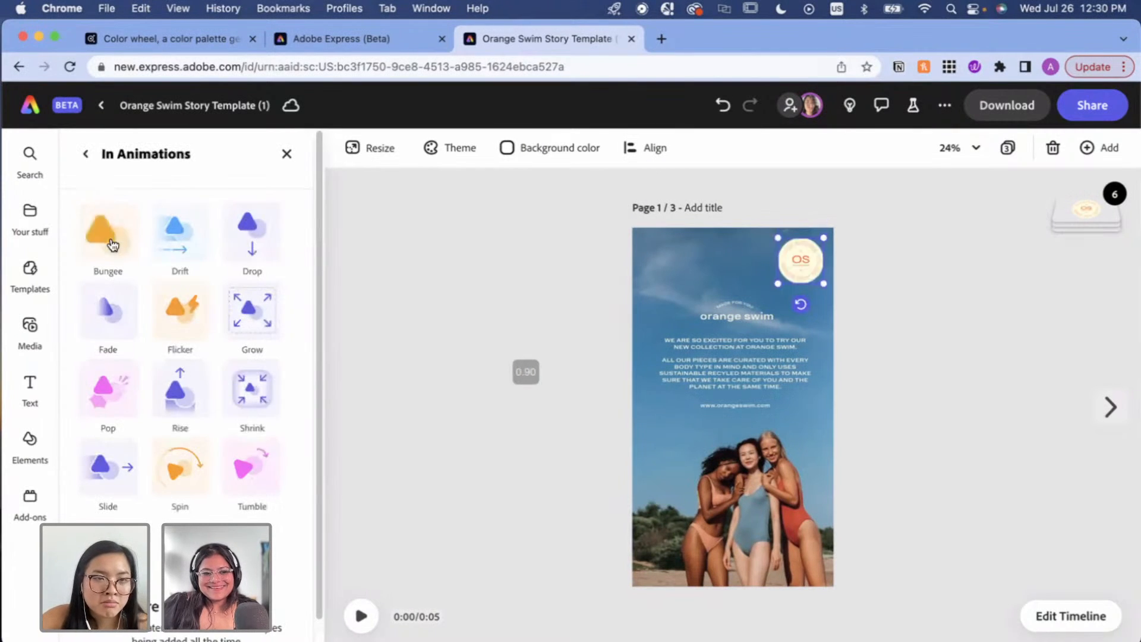
click(111, 235)
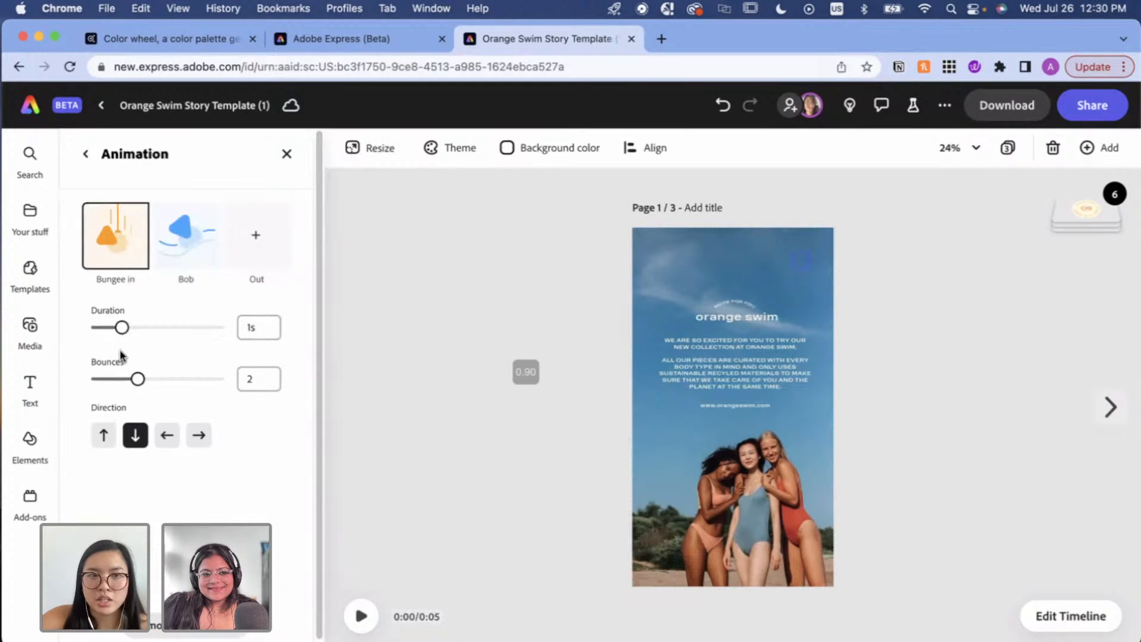
Set the OS badge's Bungee in duration to 1.86s and play page 1 to preview it.
drag(122, 327, 149, 334)
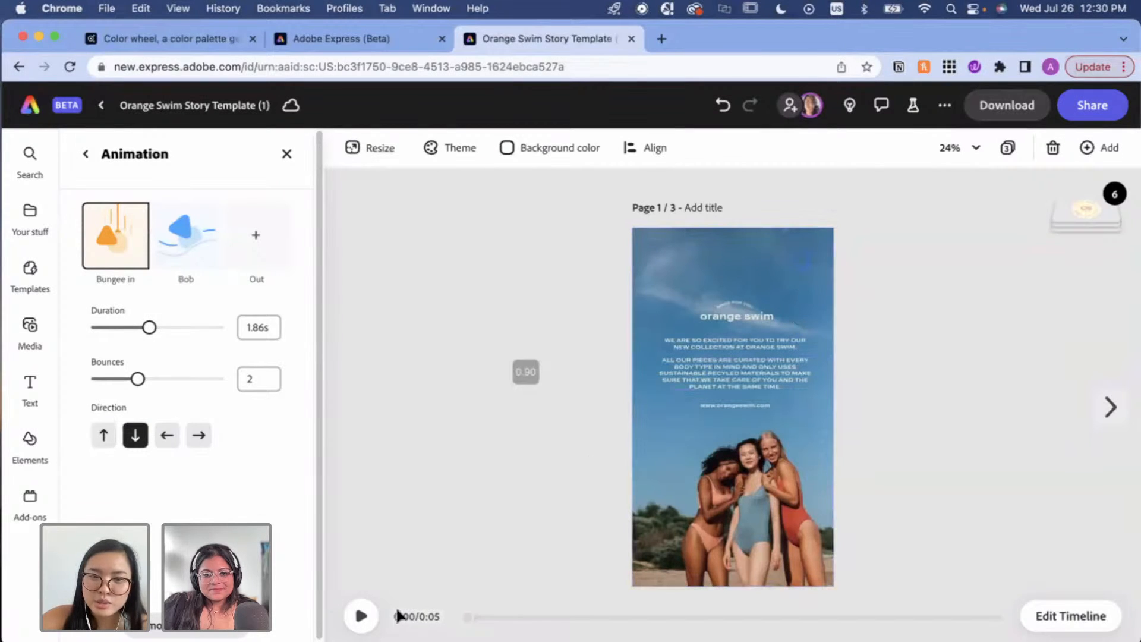
click(360, 616)
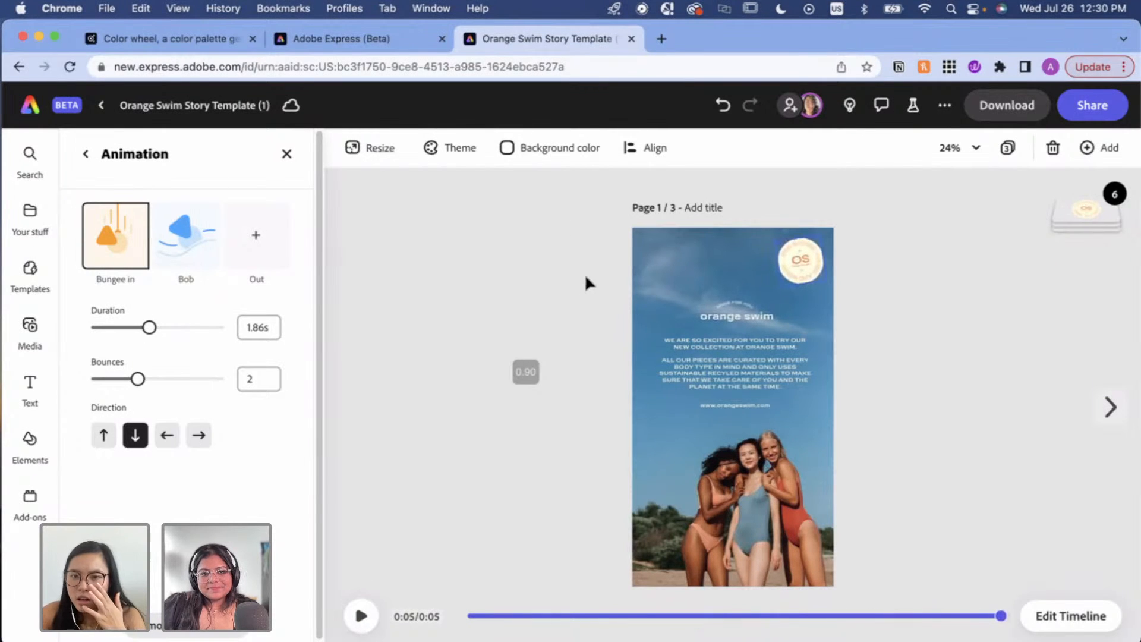
click(1010, 367)
Remove all animation from the yellow starburst badge group on page 2.
click(1101, 414)
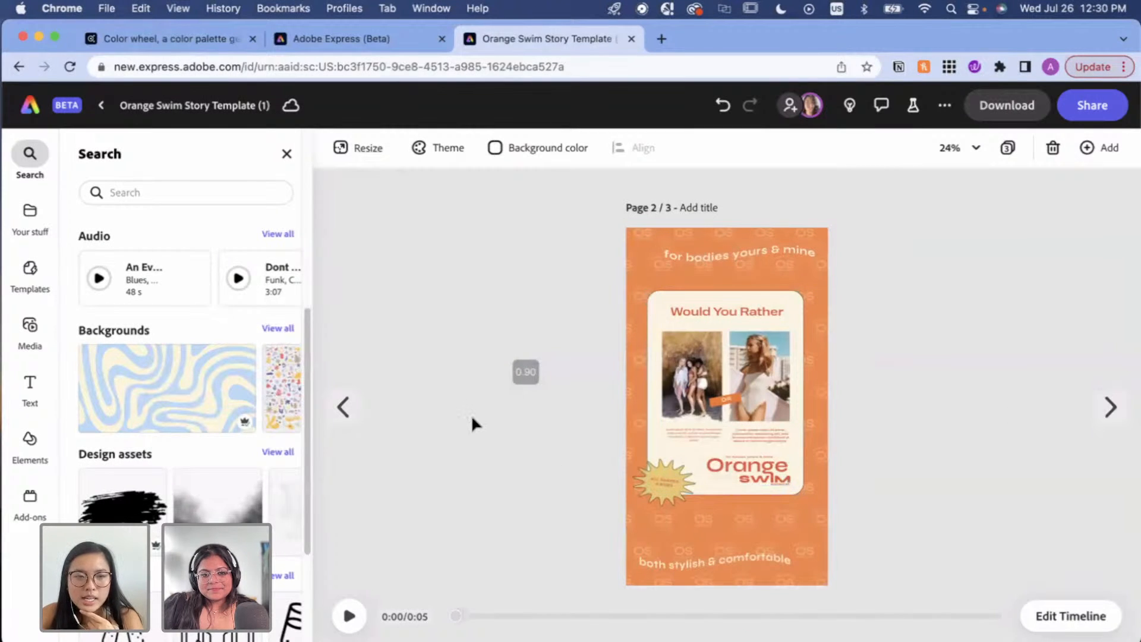
click(673, 481)
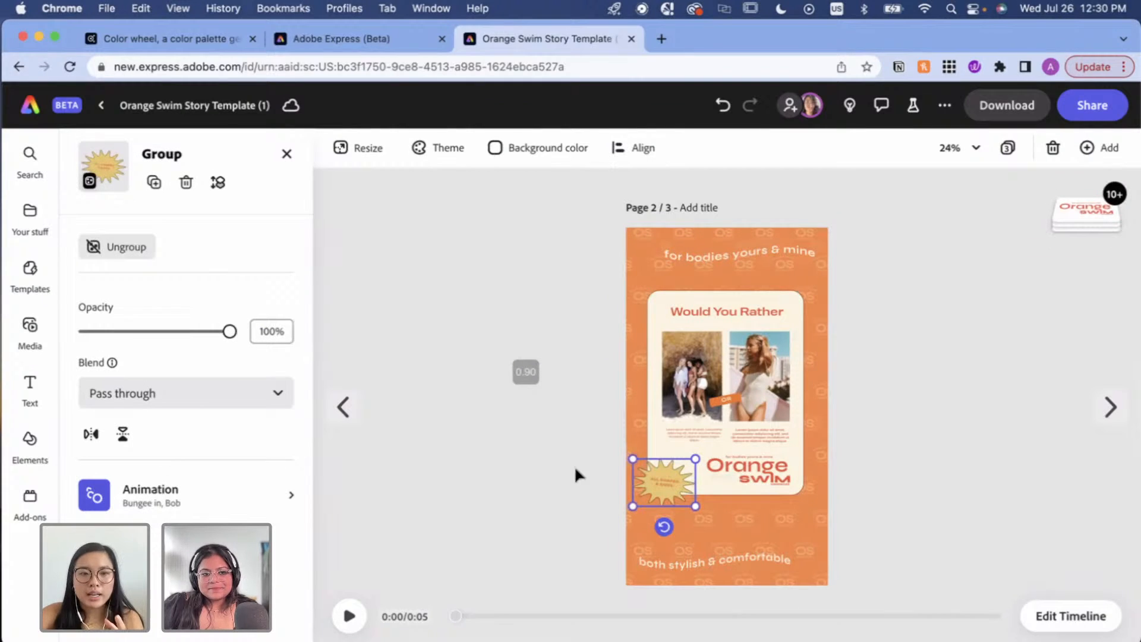
click(199, 515)
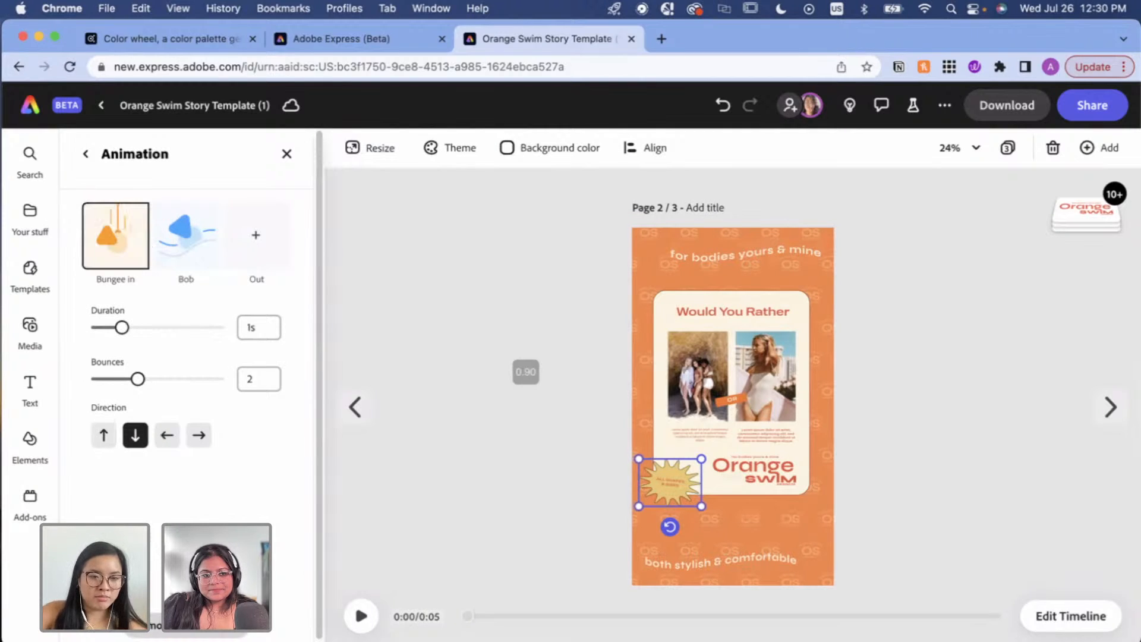
click(186, 625)
click(85, 154)
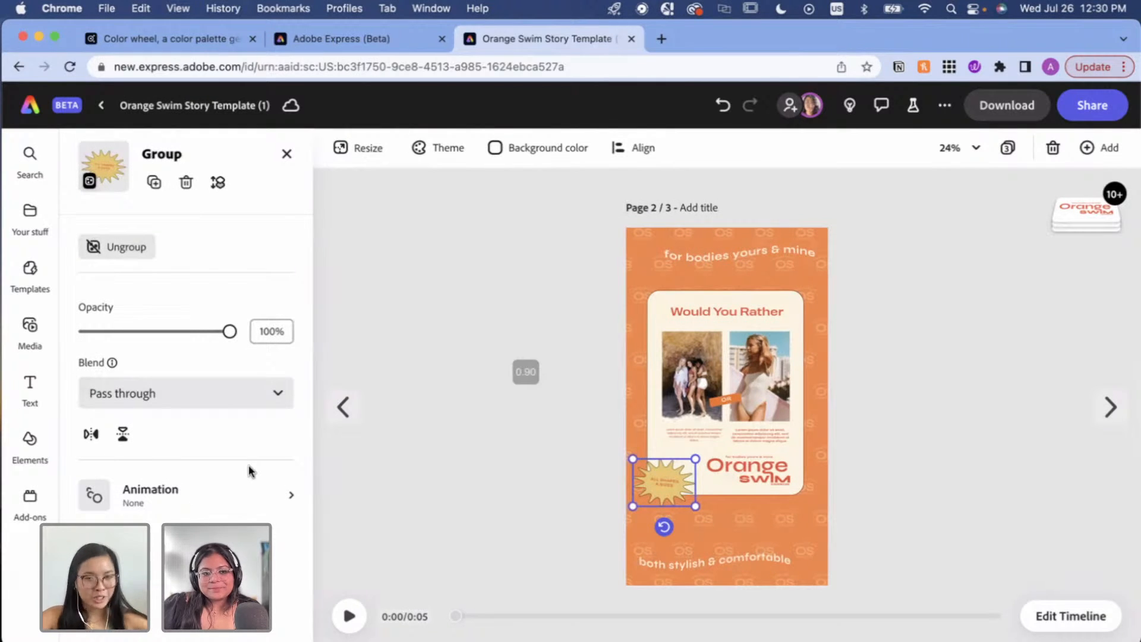
click(647, 284)
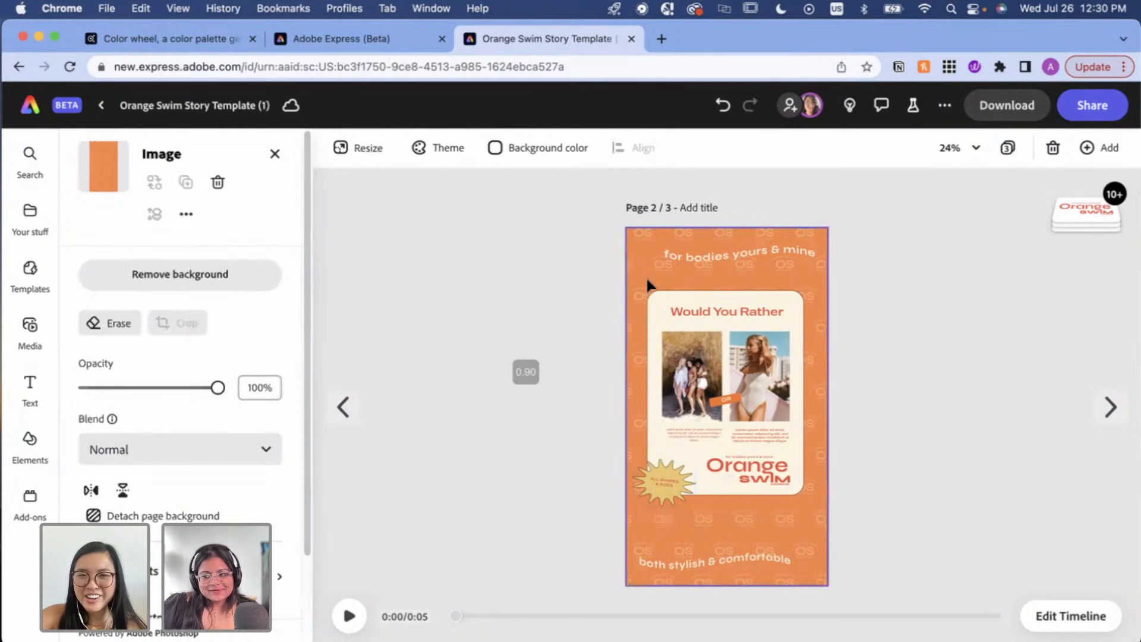
Apply the Breathe looping animation to the starburst badge group on page 2 and play the page to preview it.
click(670, 487)
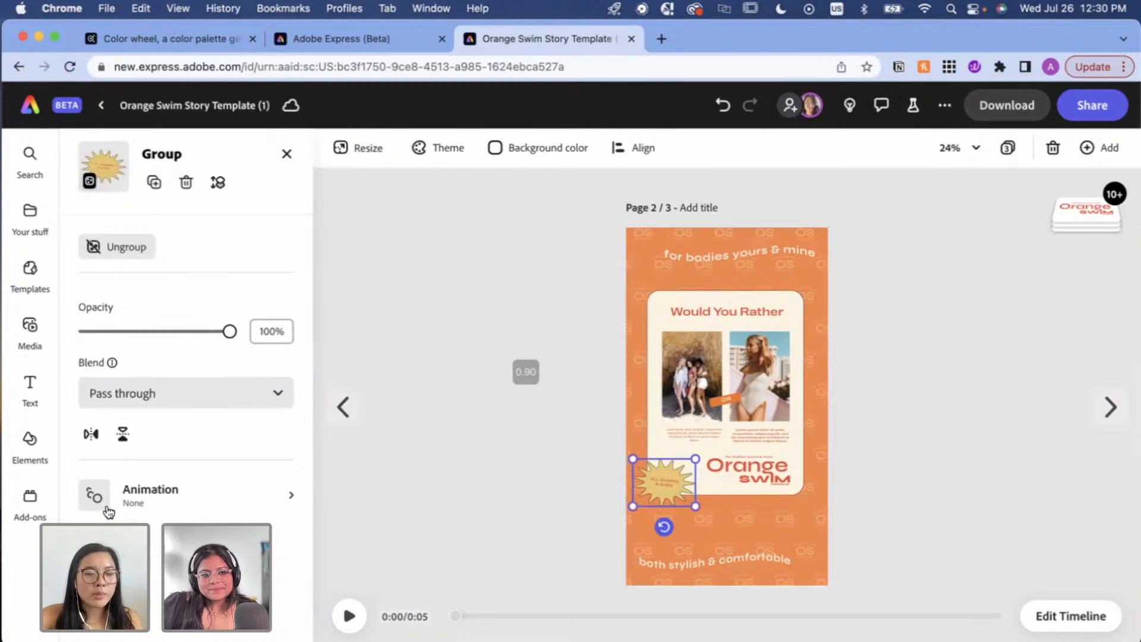
click(189, 507)
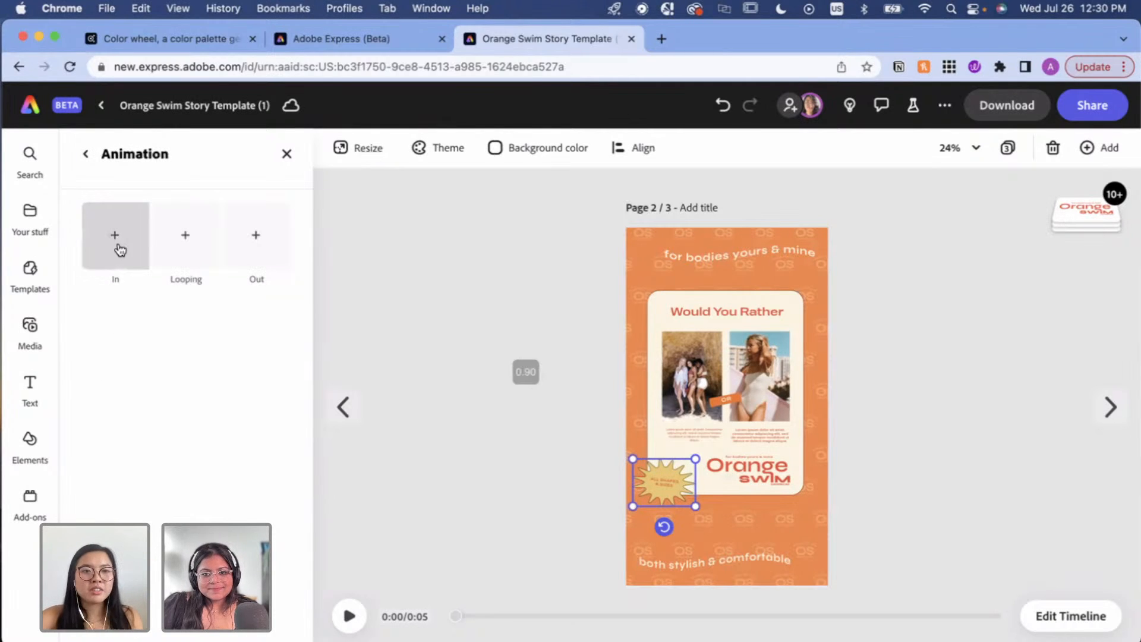
click(209, 243)
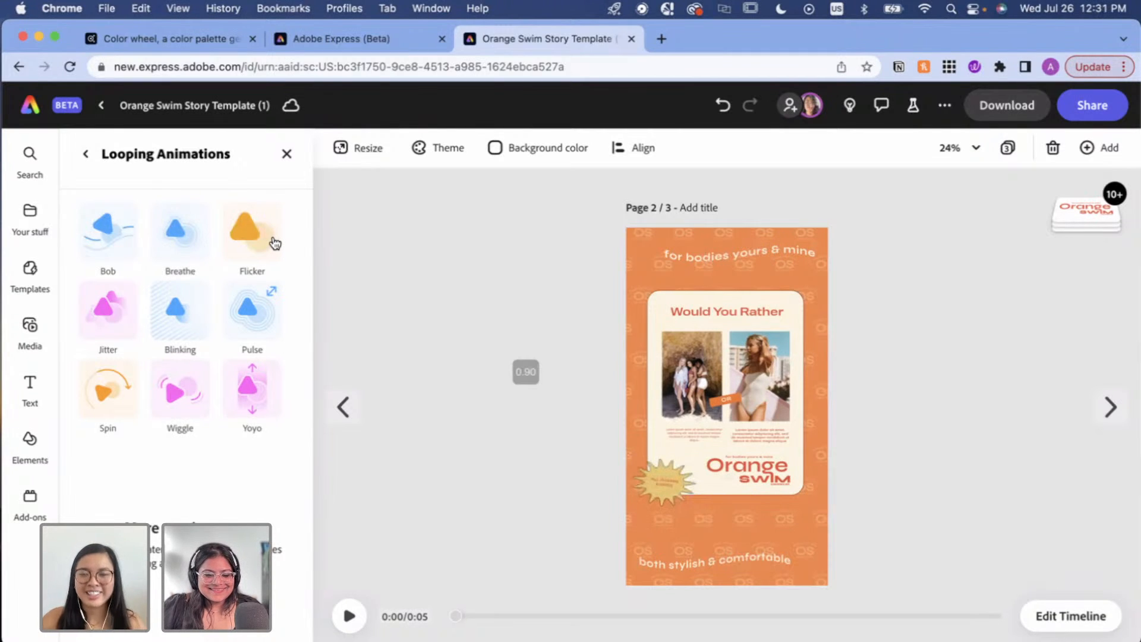
click(272, 306)
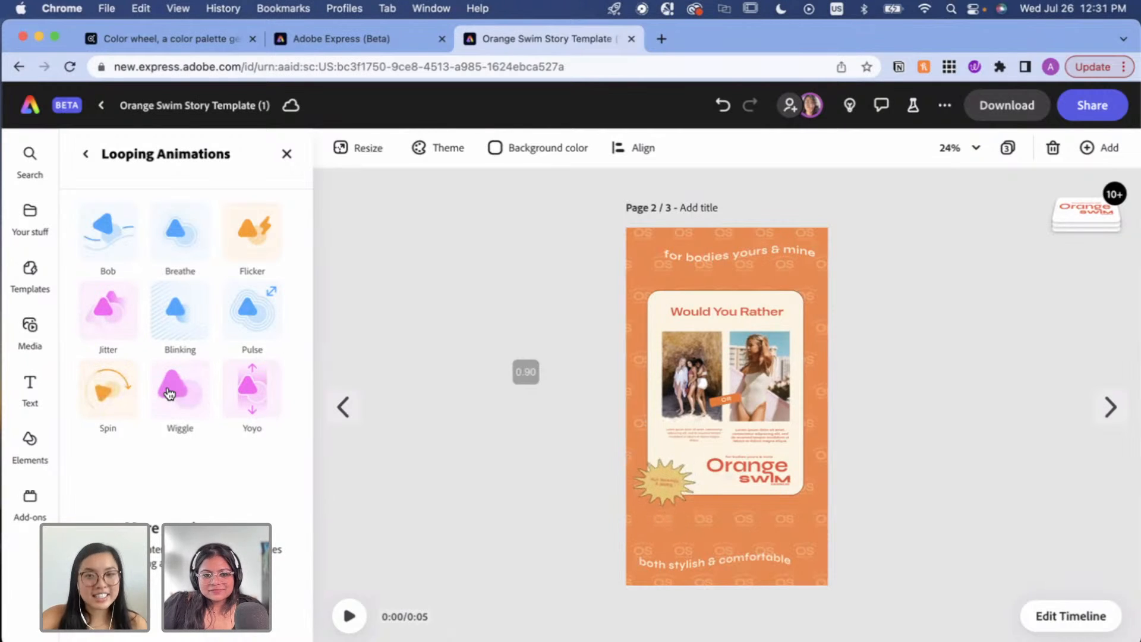
click(188, 241)
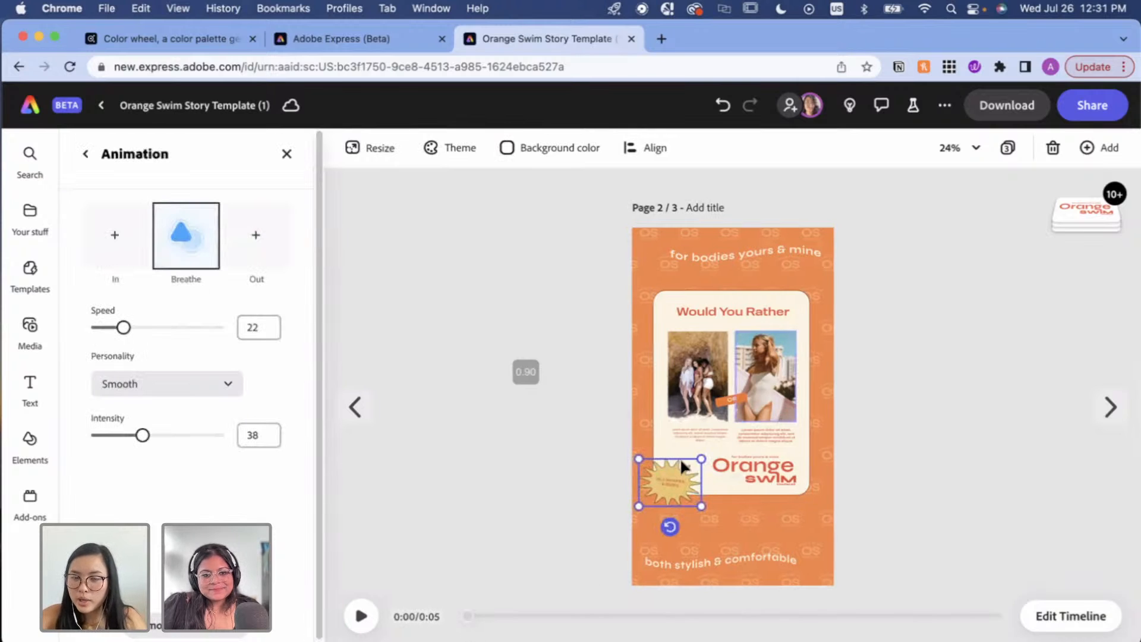
click(360, 616)
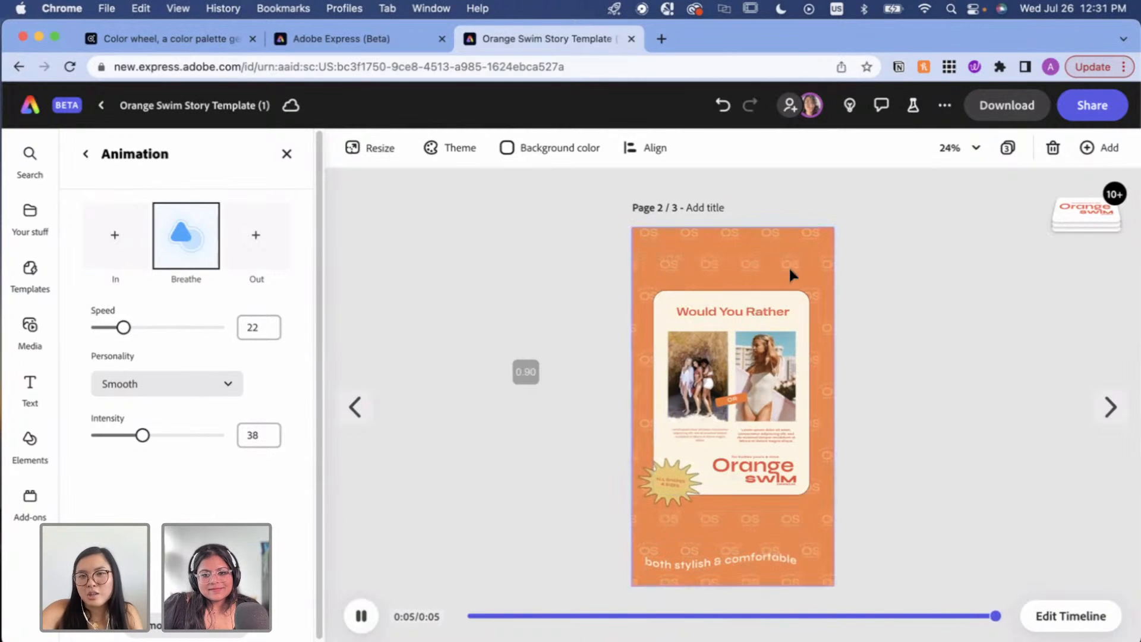
Add a Drift out animation to the OS logo group on page 3 and play the page to preview it.
click(1109, 406)
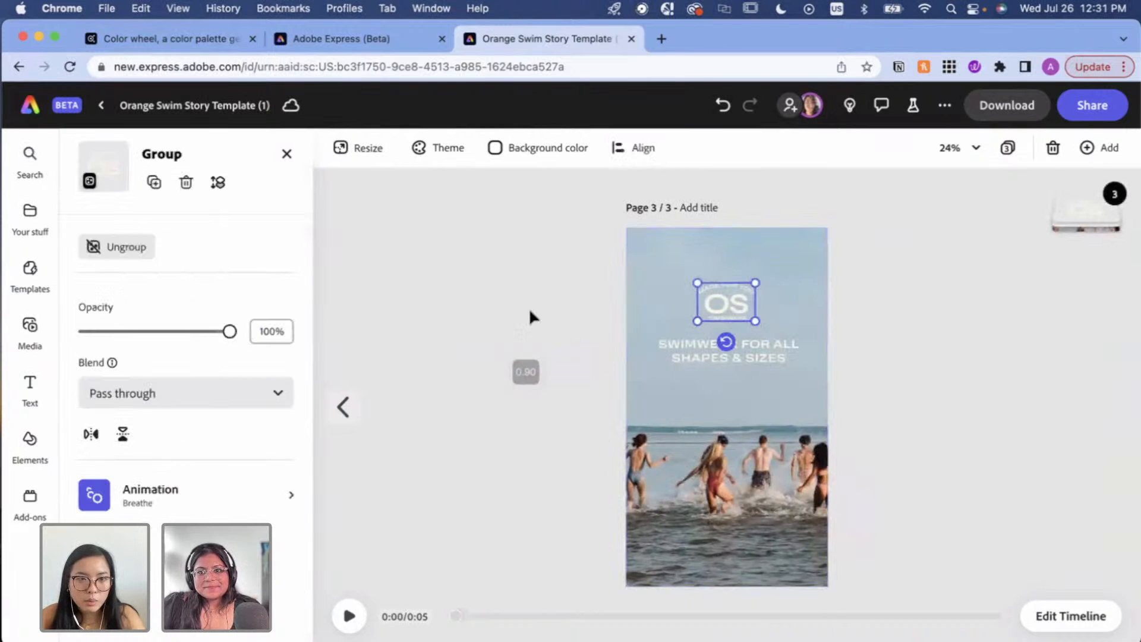
click(178, 498)
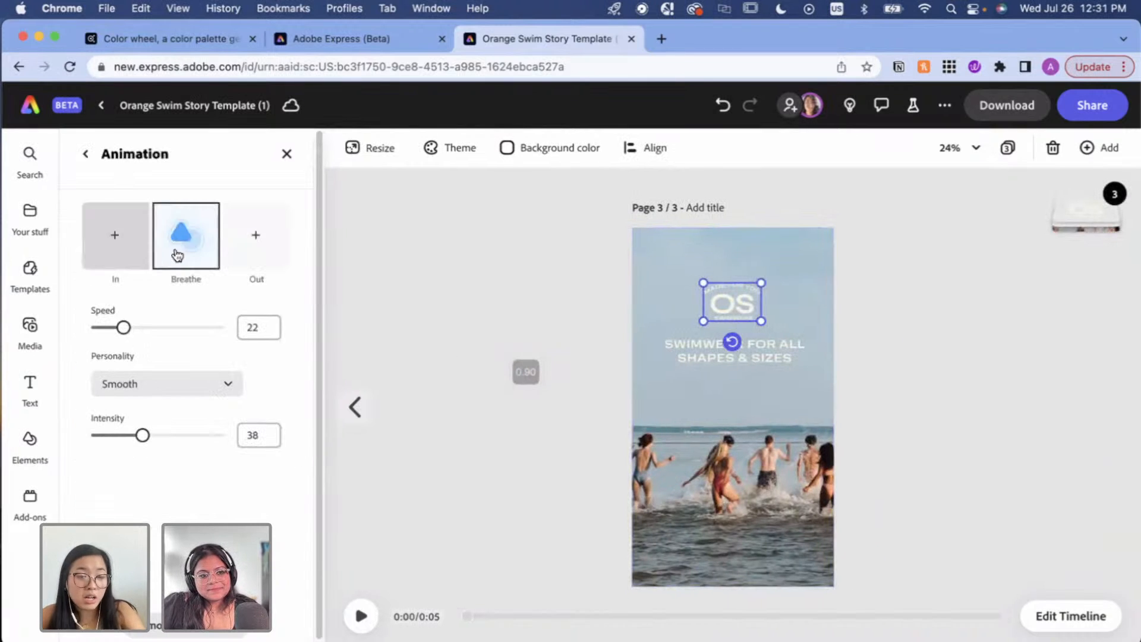
click(272, 254)
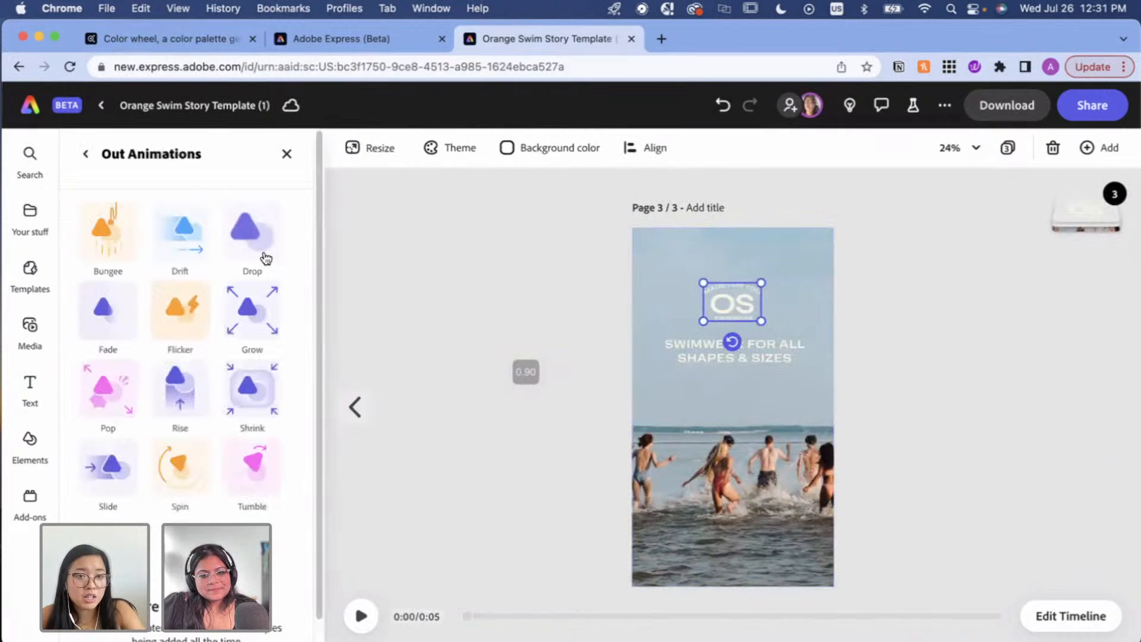
click(201, 256)
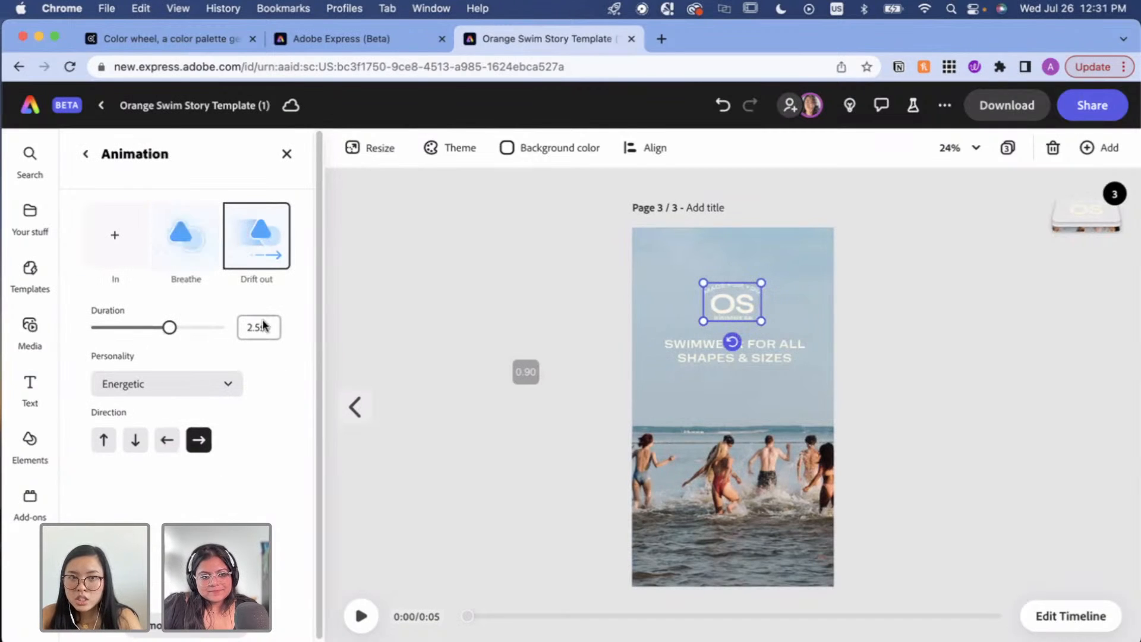
click(363, 616)
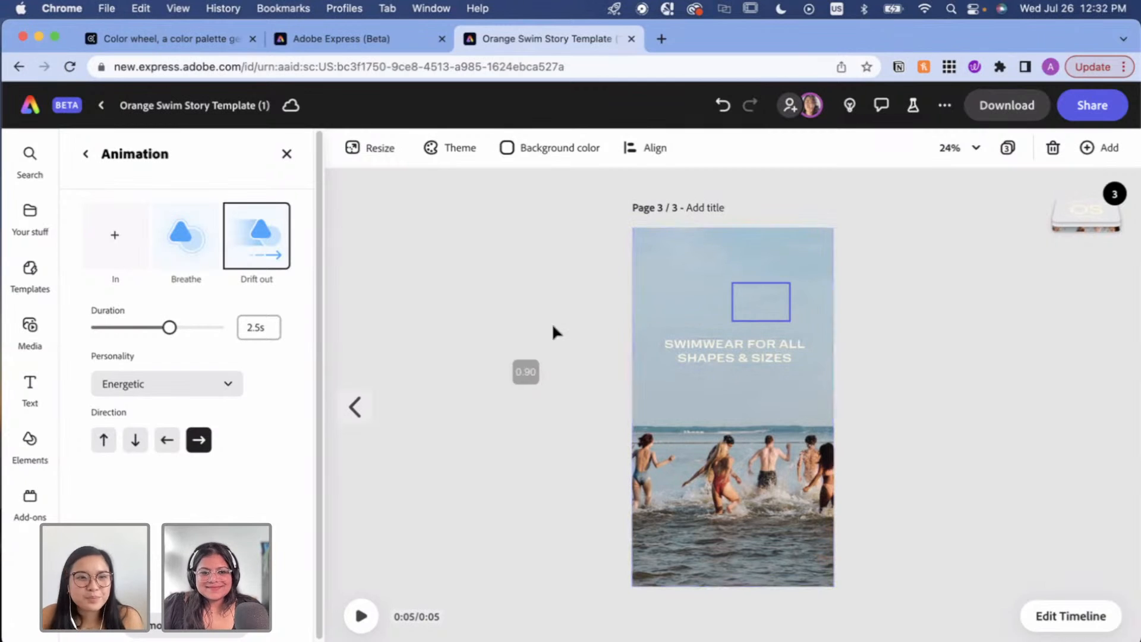
click(356, 259)
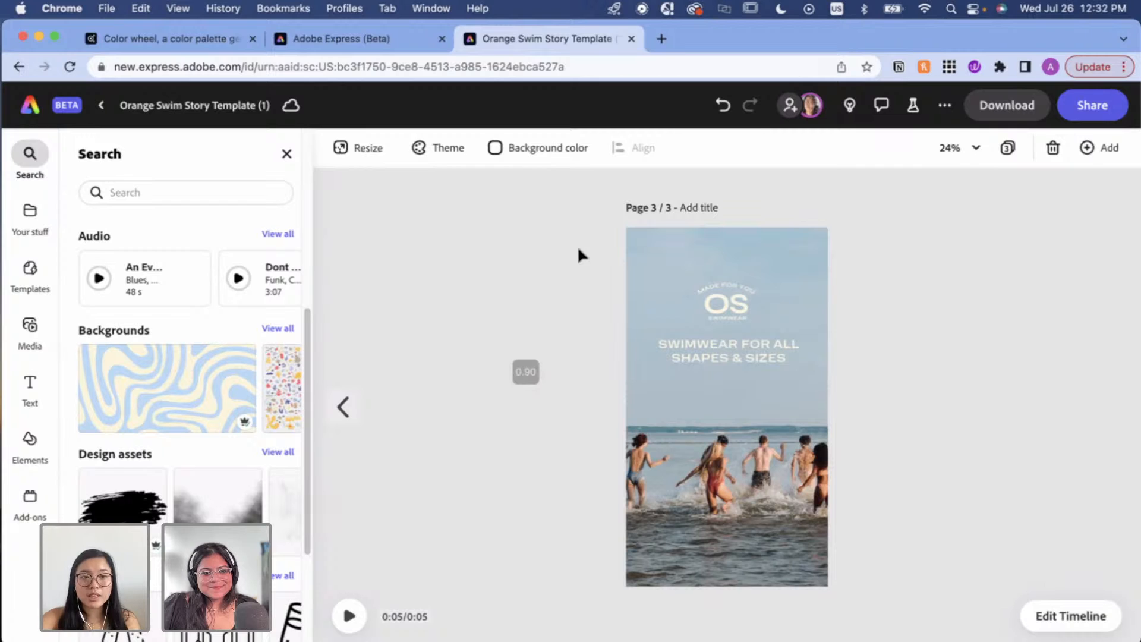
Browse the Instagram story templates and add the green Summer Drop template to the project as a new page.
click(30, 277)
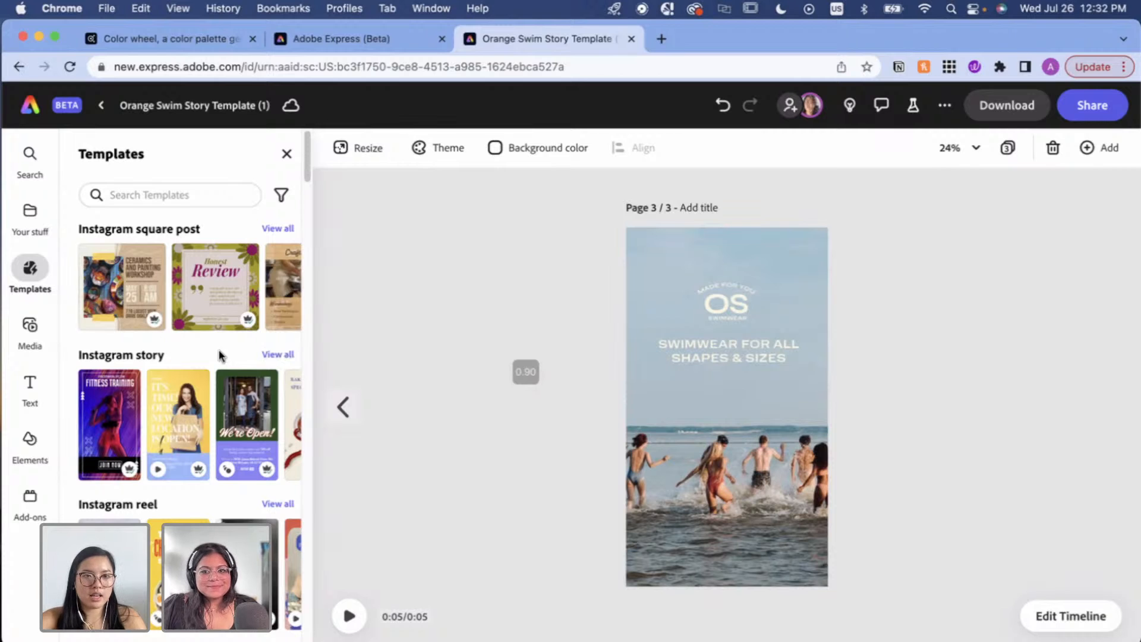
click(275, 355)
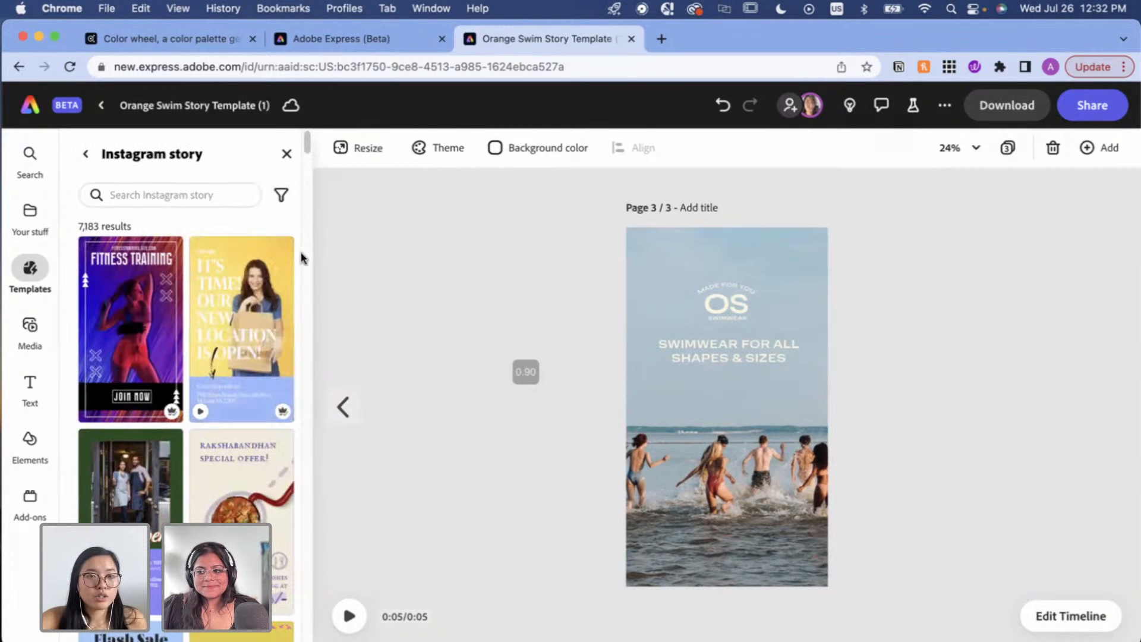
scroll(296, 256, down, 5)
scroll(295, 262, down, 20)
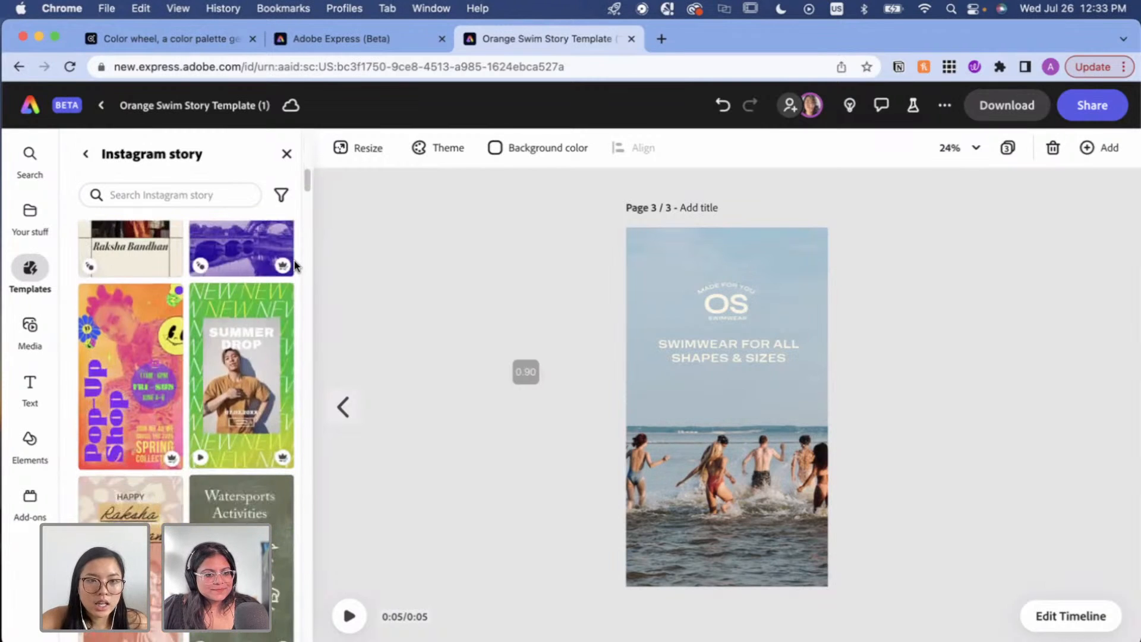
mouse_move(264, 386)
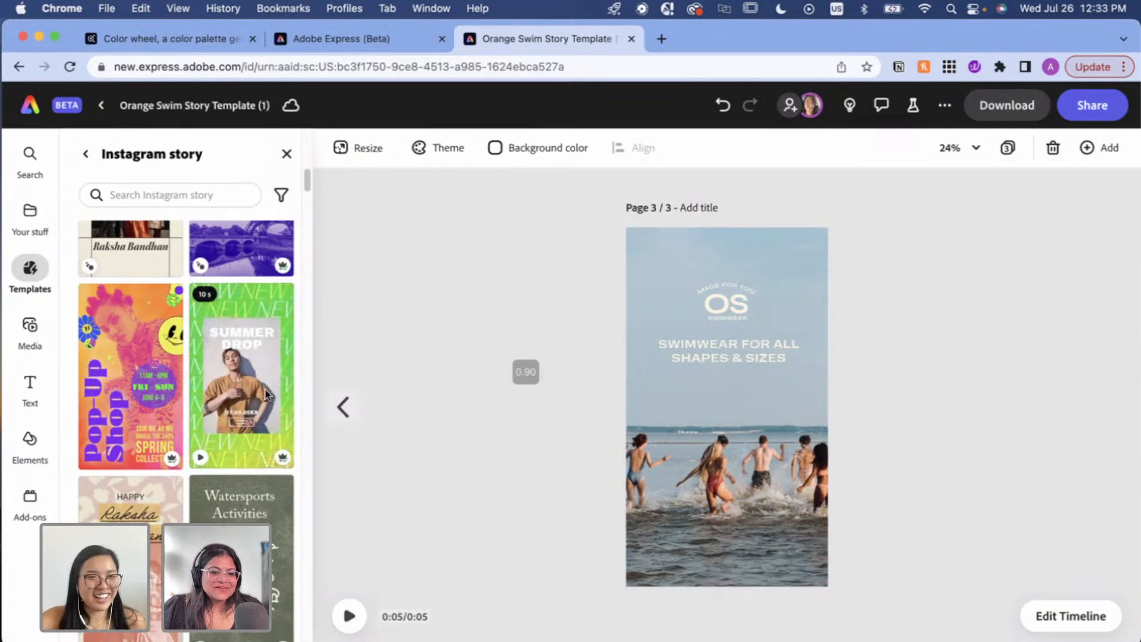
click(267, 396)
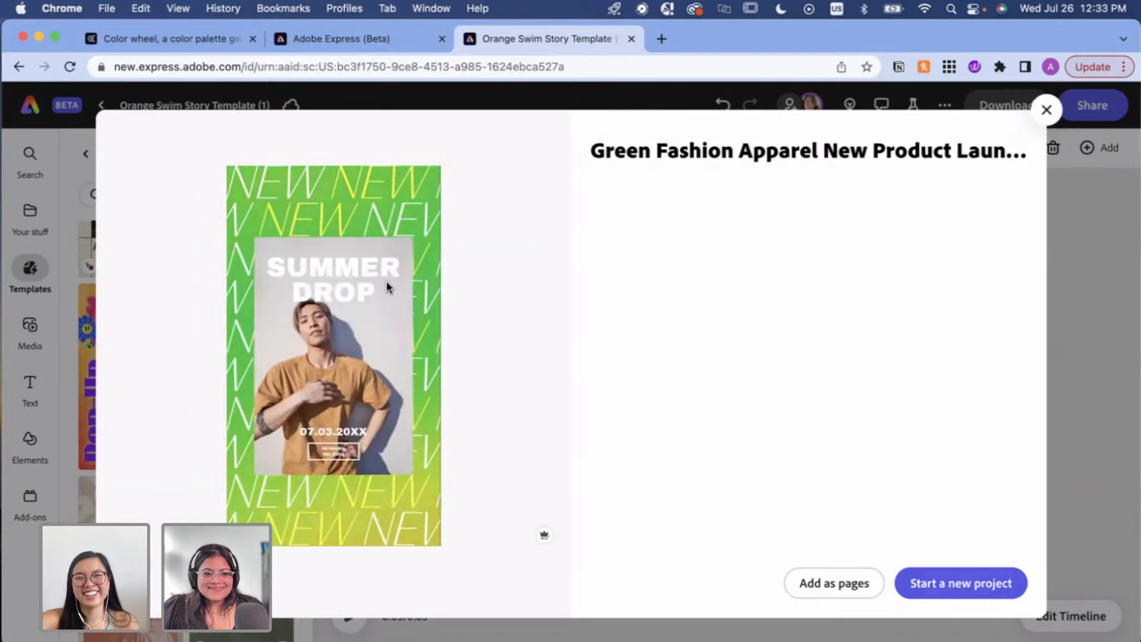
click(822, 600)
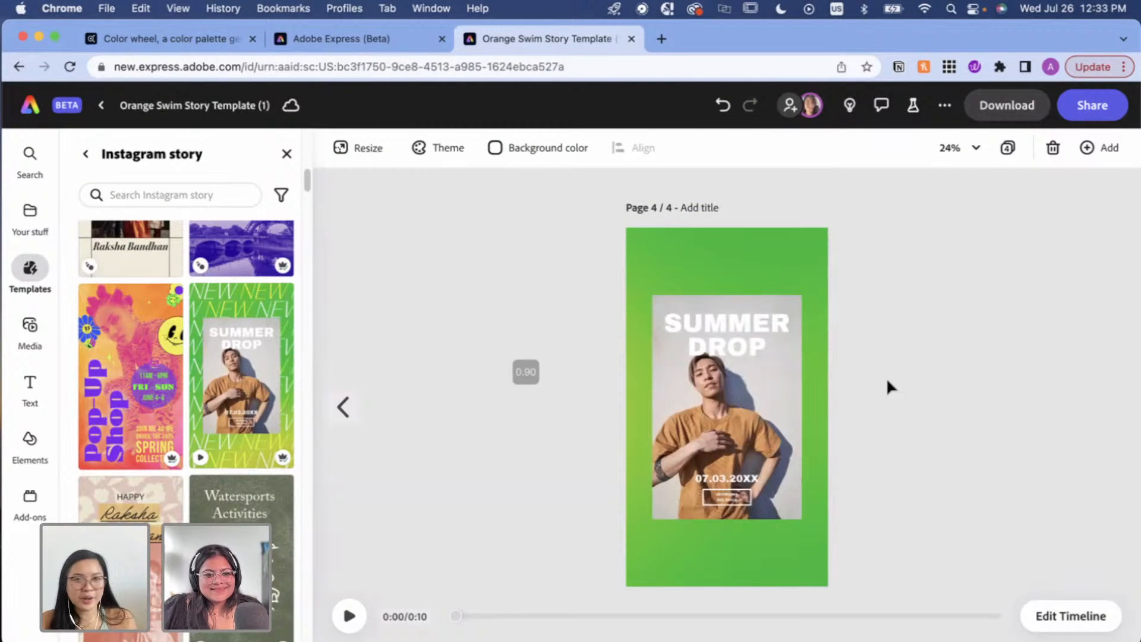
Search the stock photos for "swimsuit" and replace page 4's main photo with the two women in black and white swimsuits.
click(761, 423)
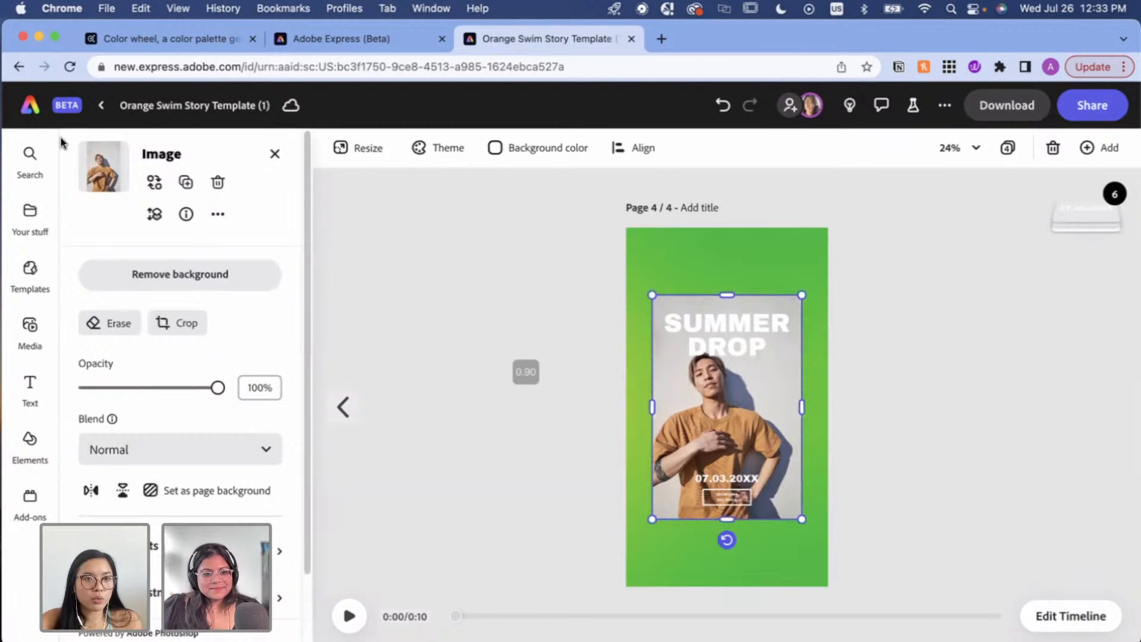
click(31, 326)
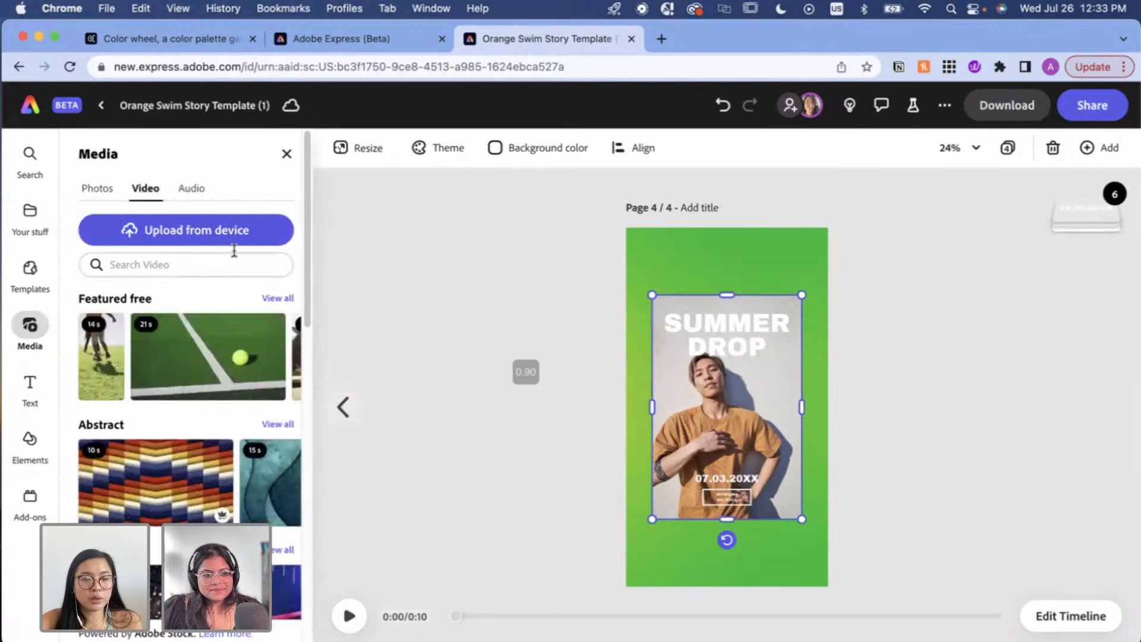
click(109, 190)
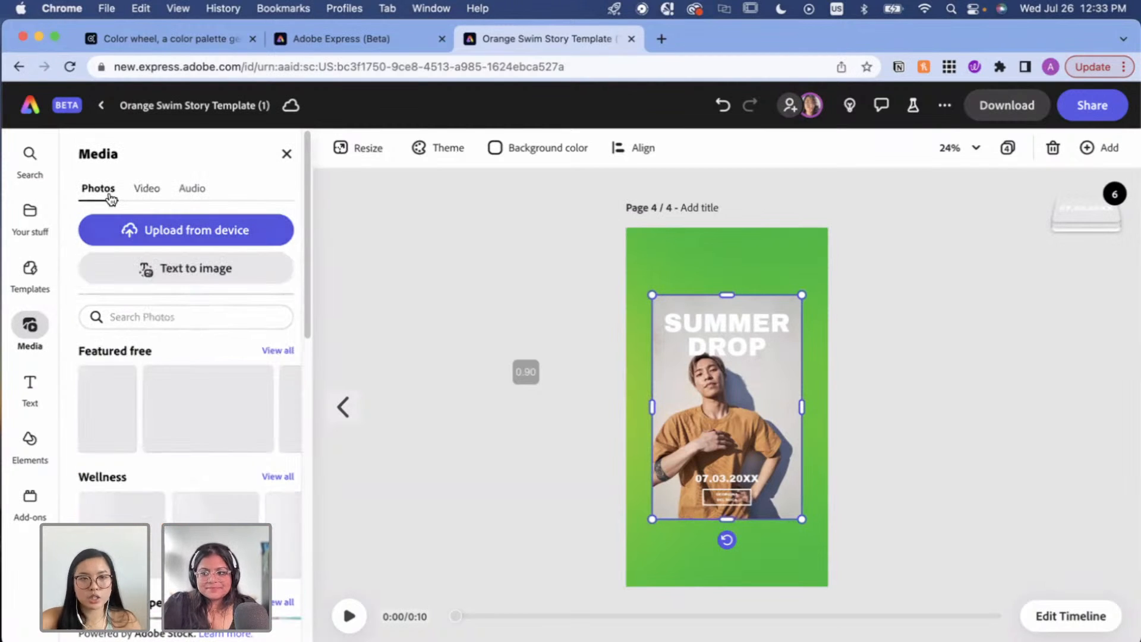
click(153, 320)
click(167, 412)
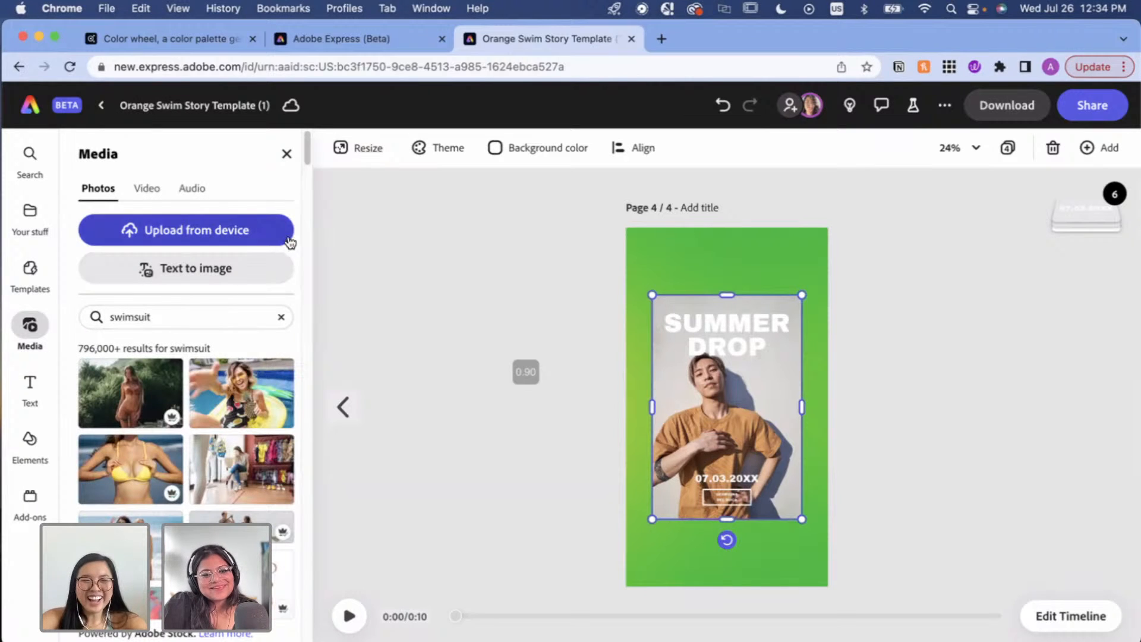
scroll(289, 306, down, 3)
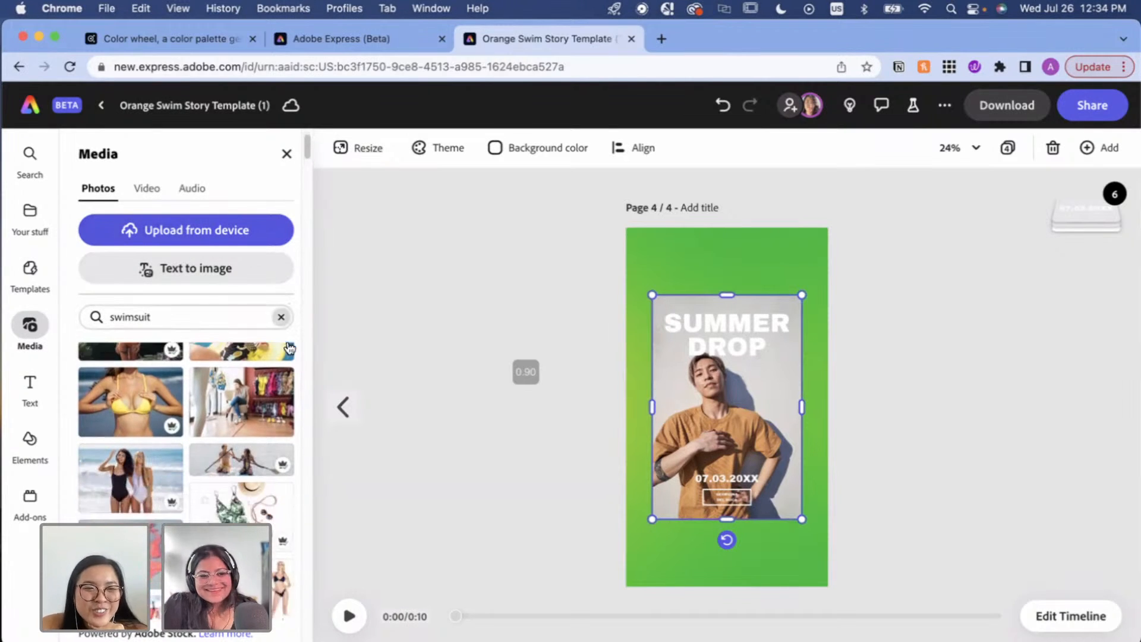
scroll(290, 401, up, 3)
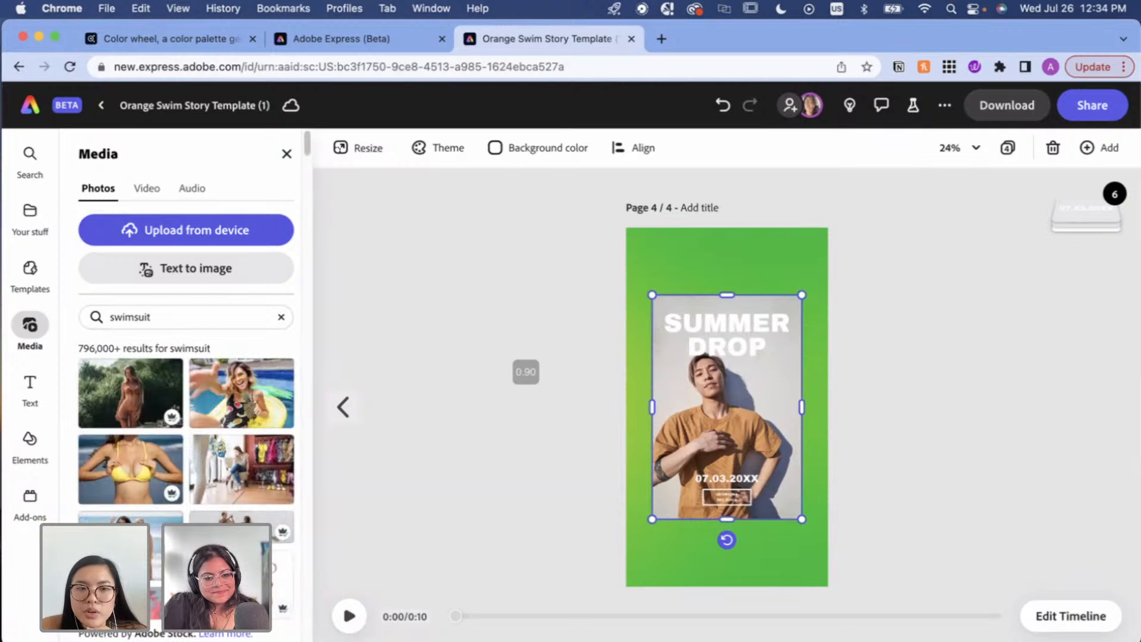
drag(115, 564, 726, 419)
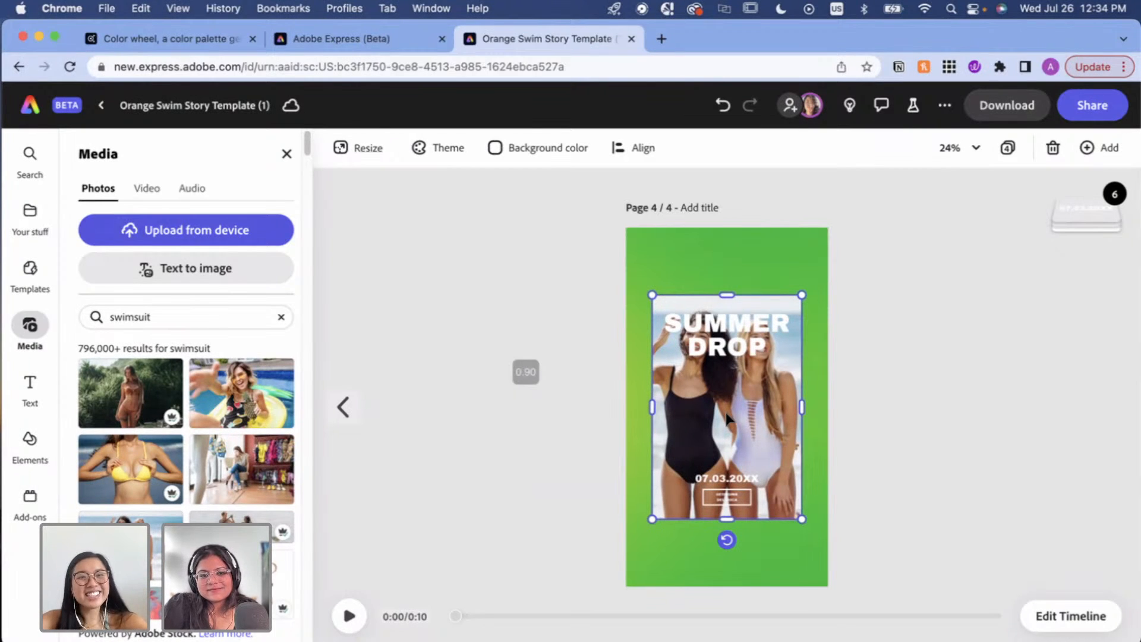
Move the SUMMER DROP heading on page 4 down to just above the date and view its available brand fonts.
click(738, 354)
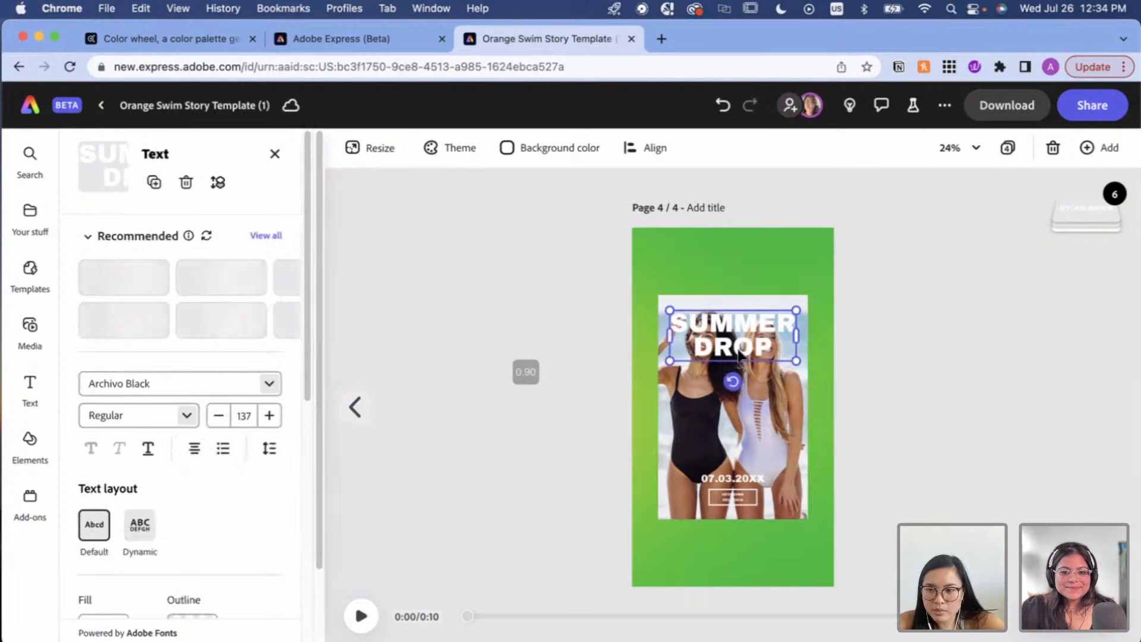
drag(739, 355, 740, 453)
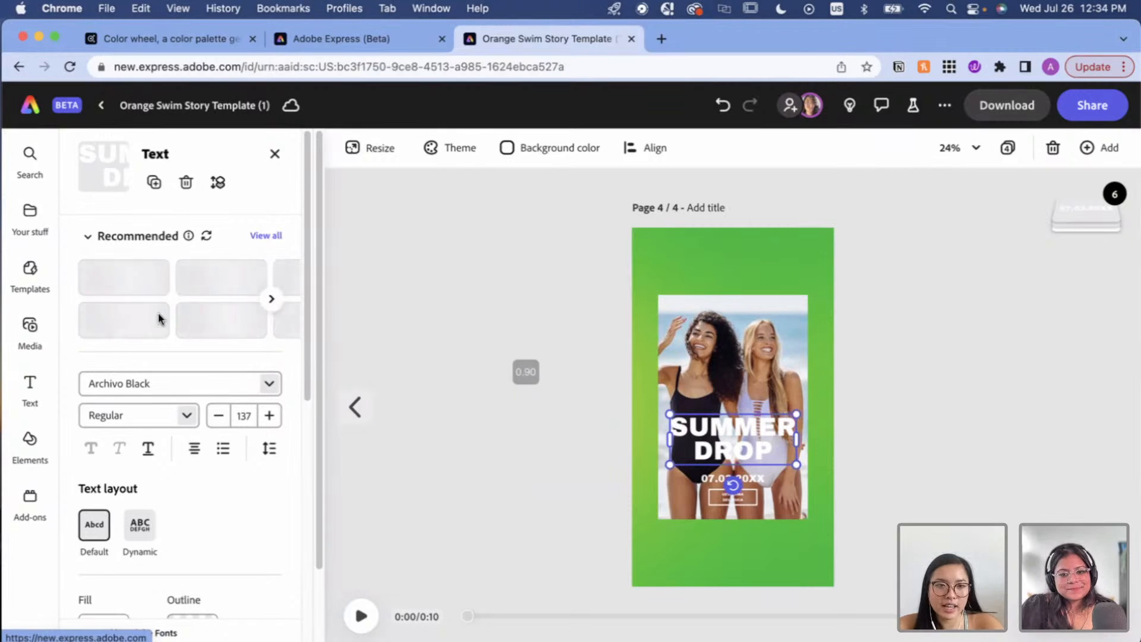
click(270, 384)
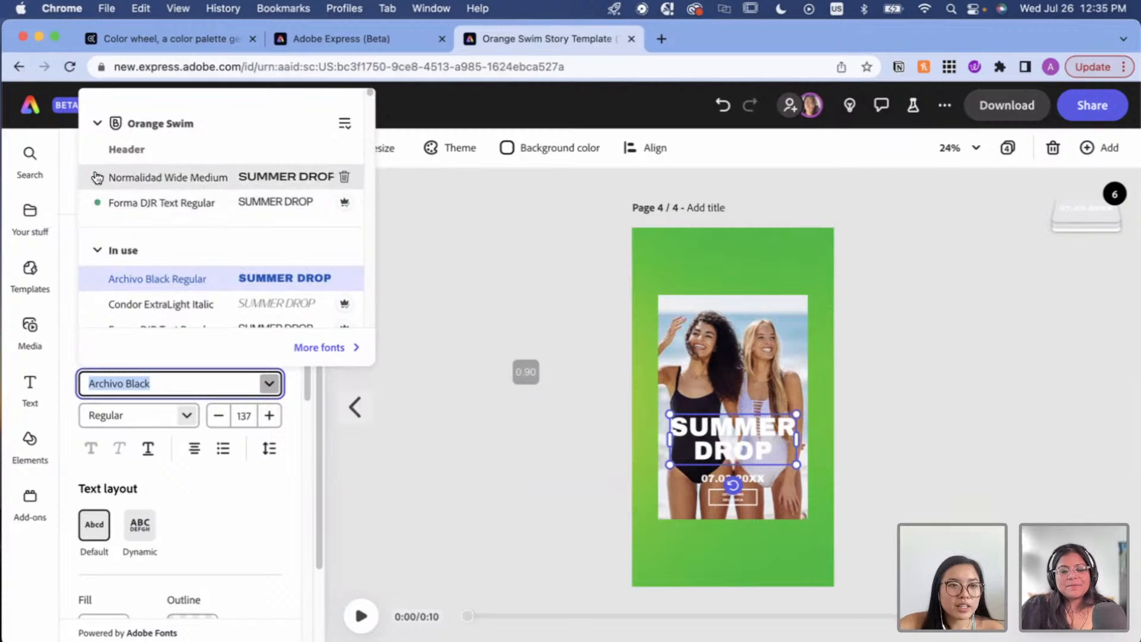
click(61, 170)
Open the Adobe Express home page in a new browser tab and look through the files in Your stuff.
right_click(37, 121)
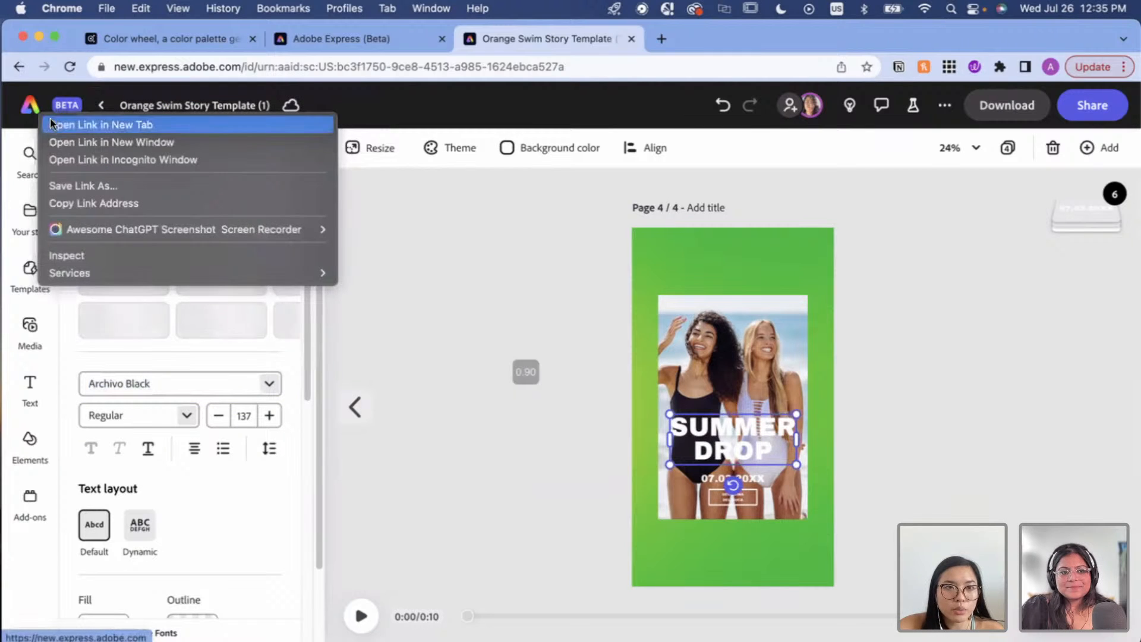
click(56, 118)
drag(1015, 50, 1016, 178)
click(736, 166)
drag(919, 156, 920, 29)
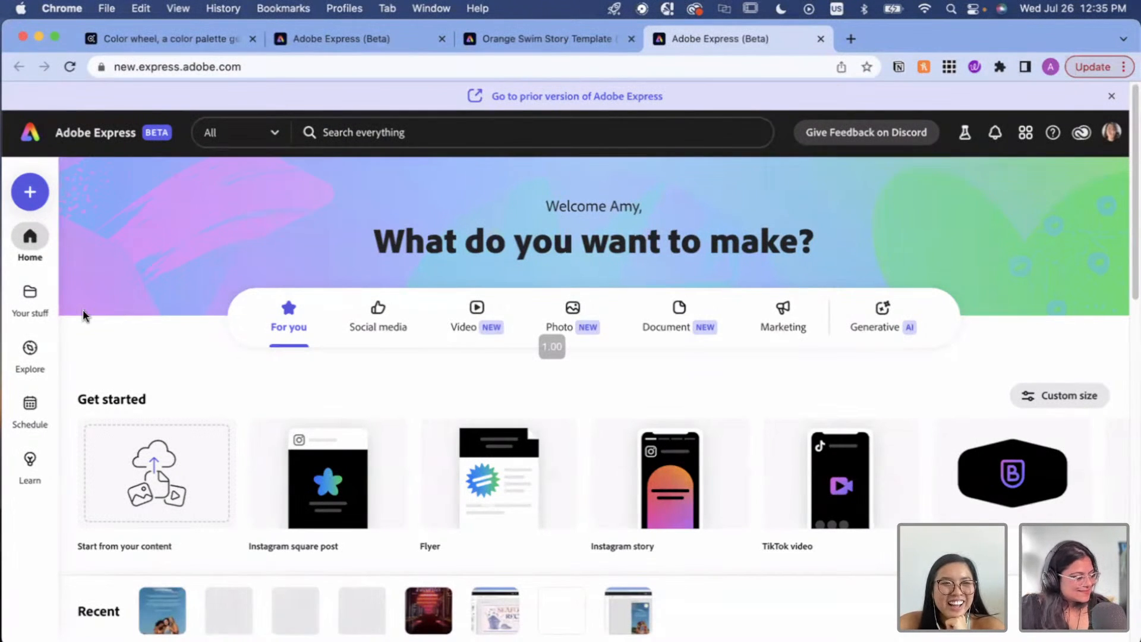
click(46, 320)
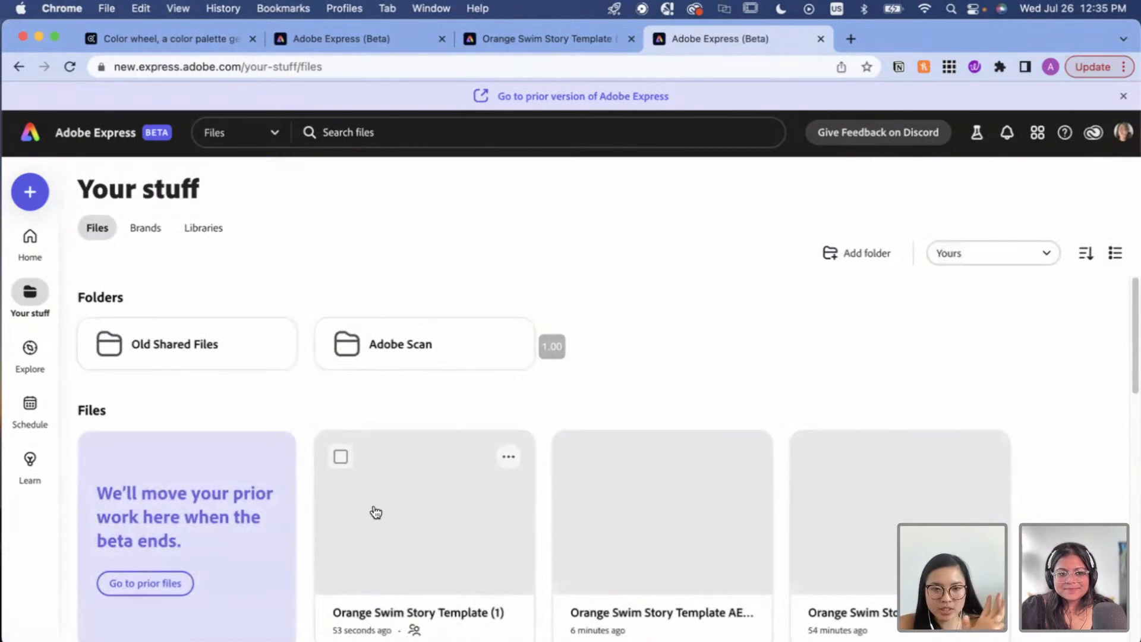
scroll(381, 510, down, 10)
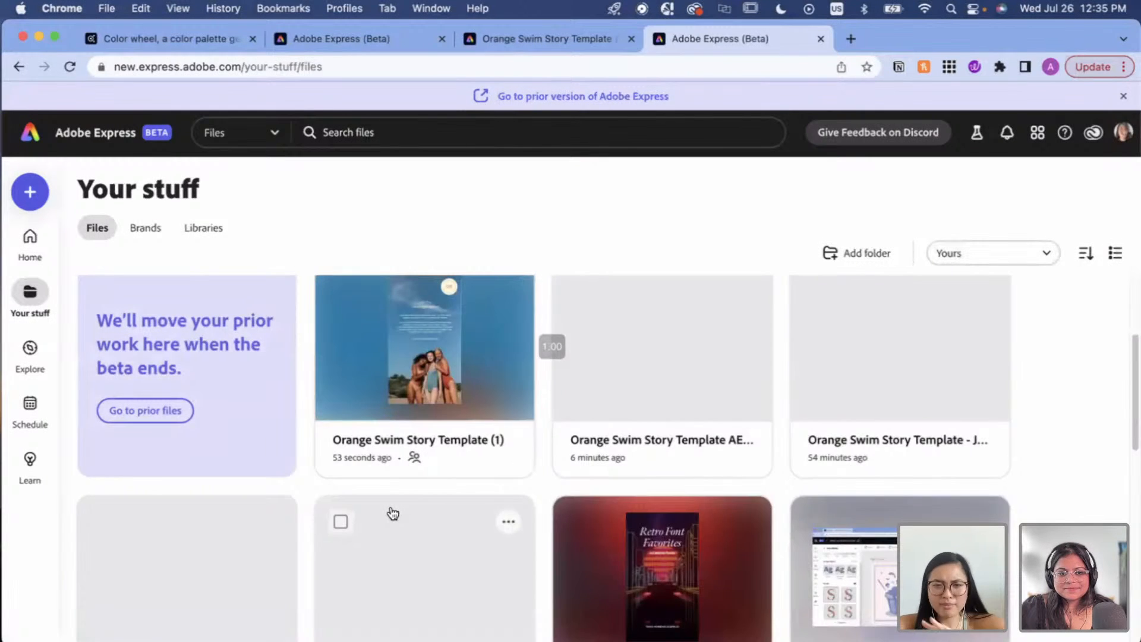
scroll(651, 500, up, 10)
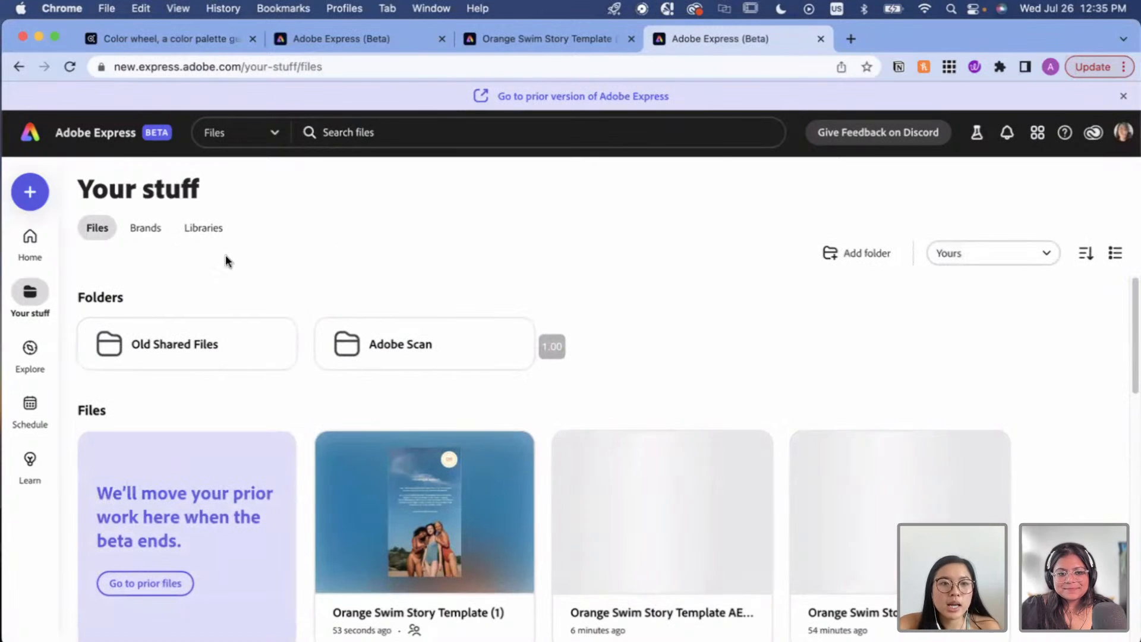
Check the Brands and Libraries sections, open the library moved to Brands, dismiss its notice and return to Brands.
click(146, 234)
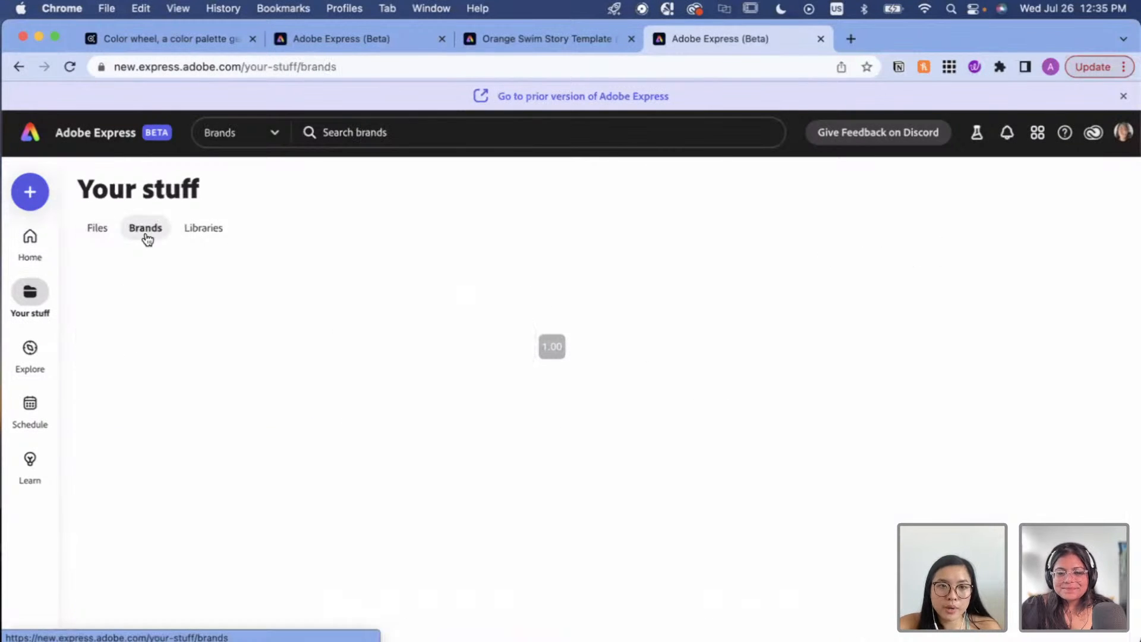
click(203, 236)
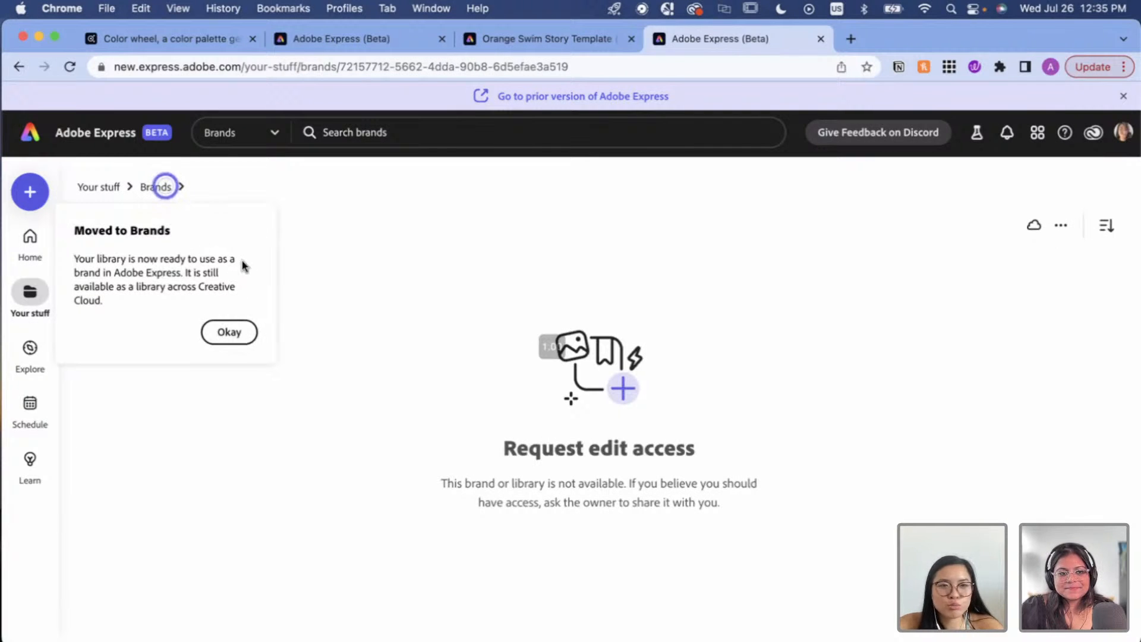
click(220, 337)
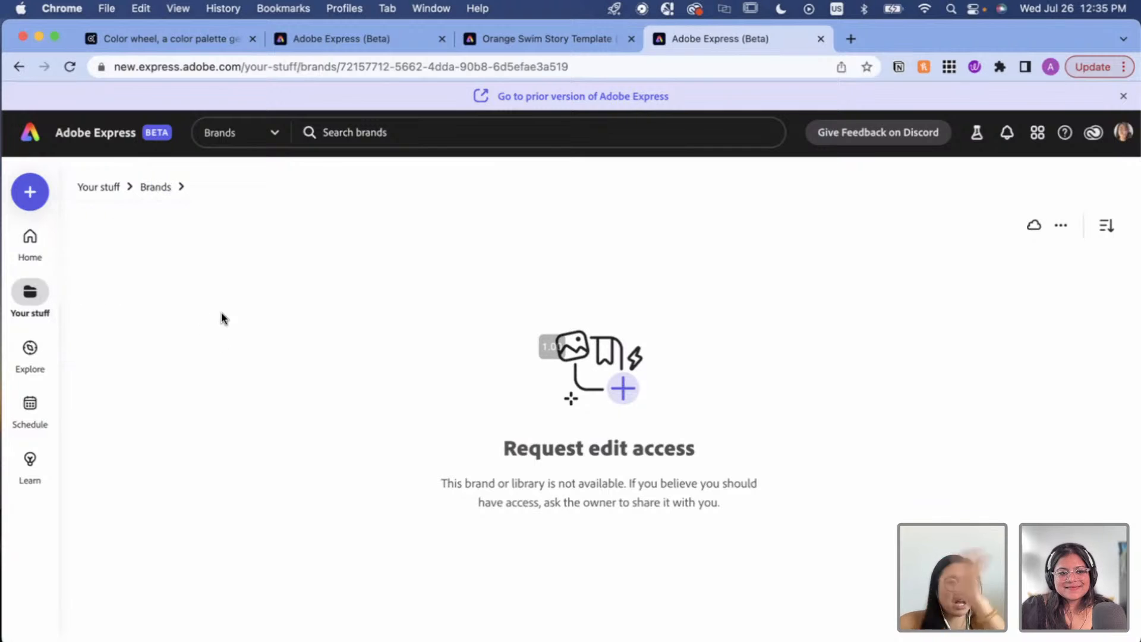
click(162, 187)
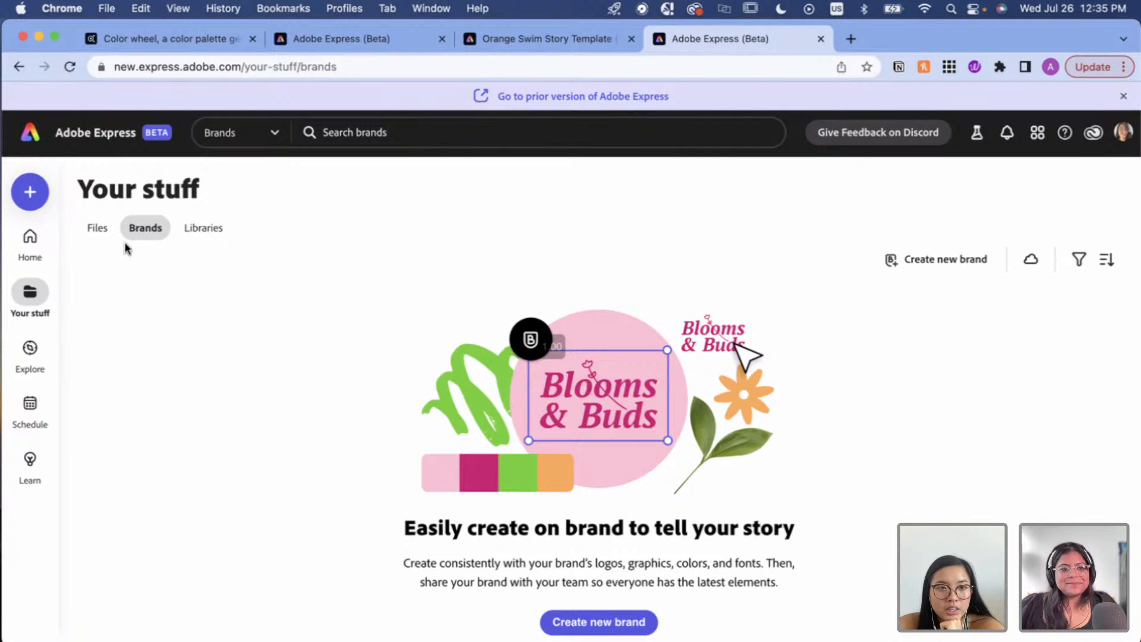
Compare the Files and Brands sections of Your stuff, finishing in Brands.
click(106, 229)
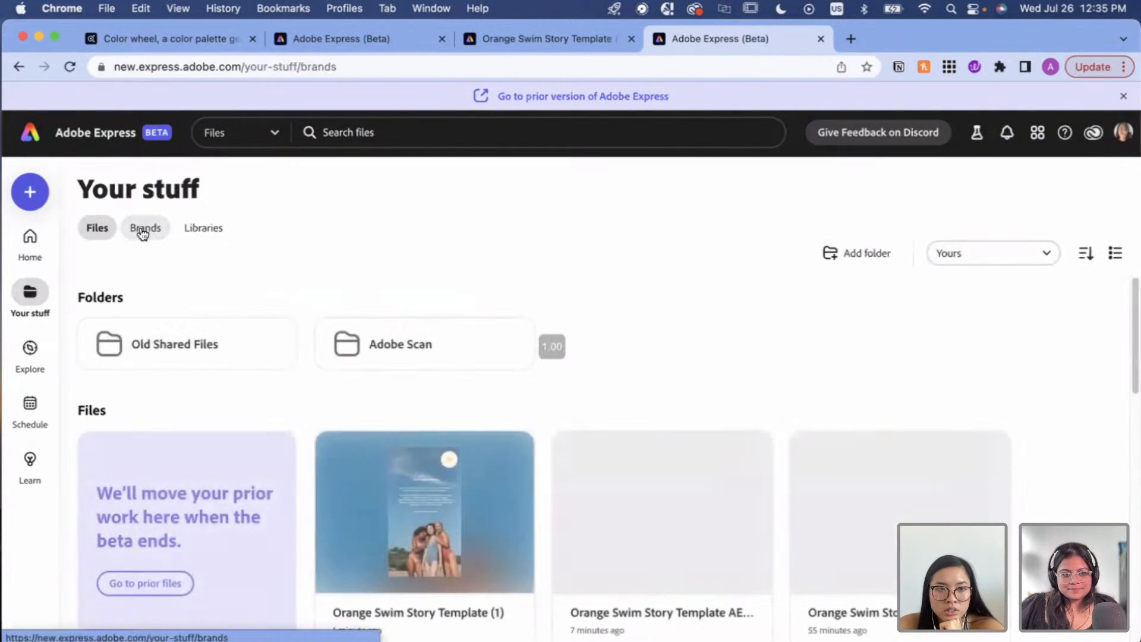
click(141, 228)
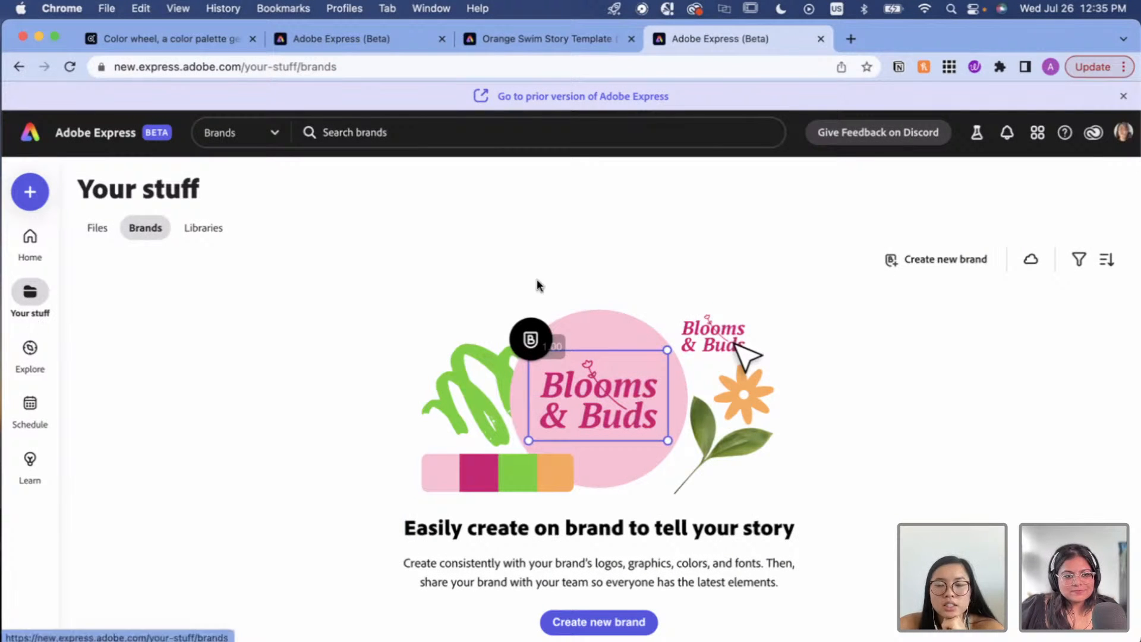
click(95, 228)
click(141, 232)
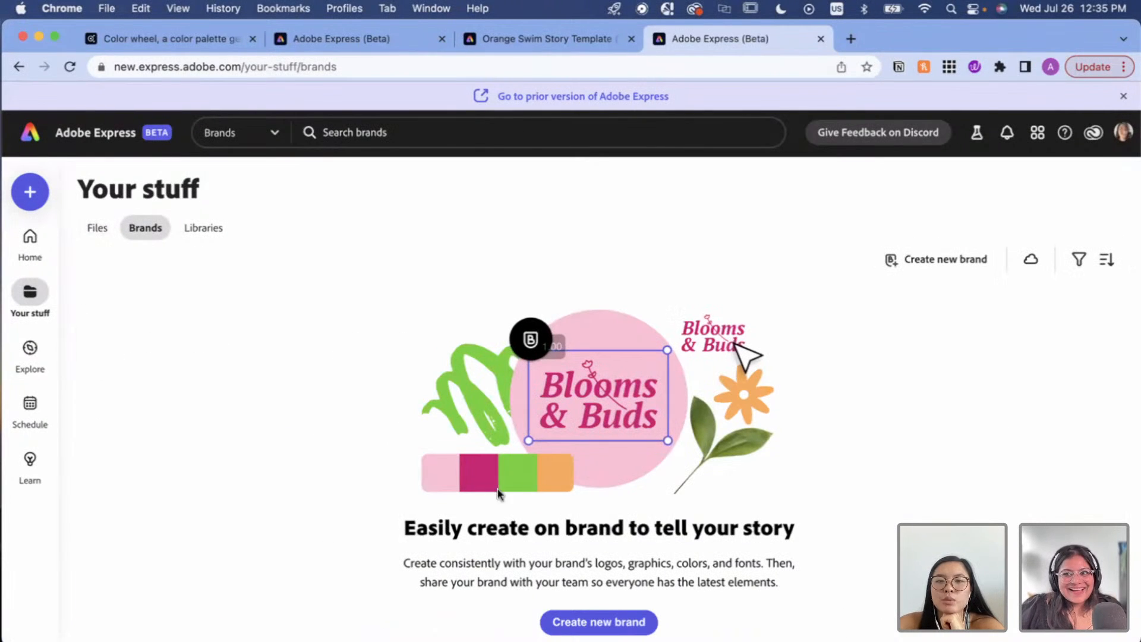
Create a new brand named ORANGE SWIM.
click(584, 623)
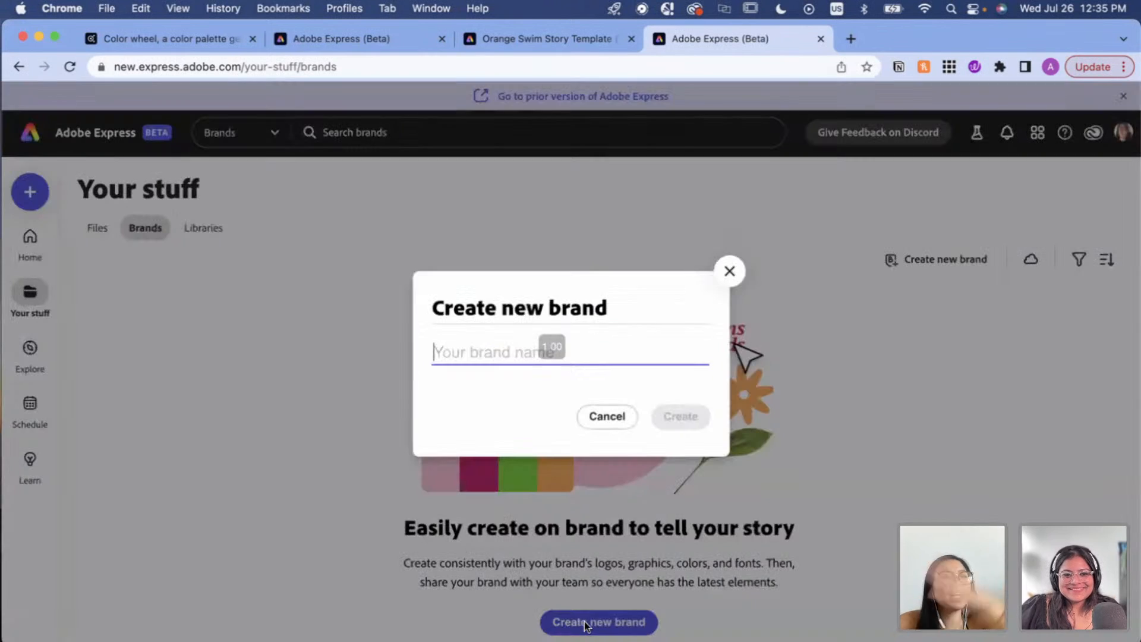
text(ORAN)
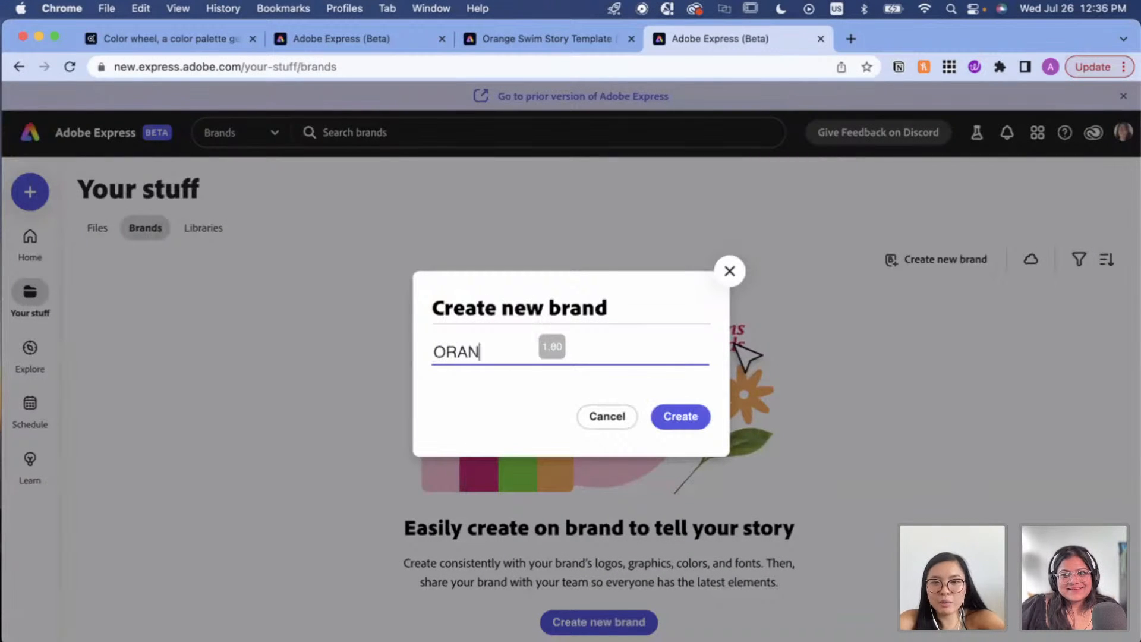
text(GE SWIM)
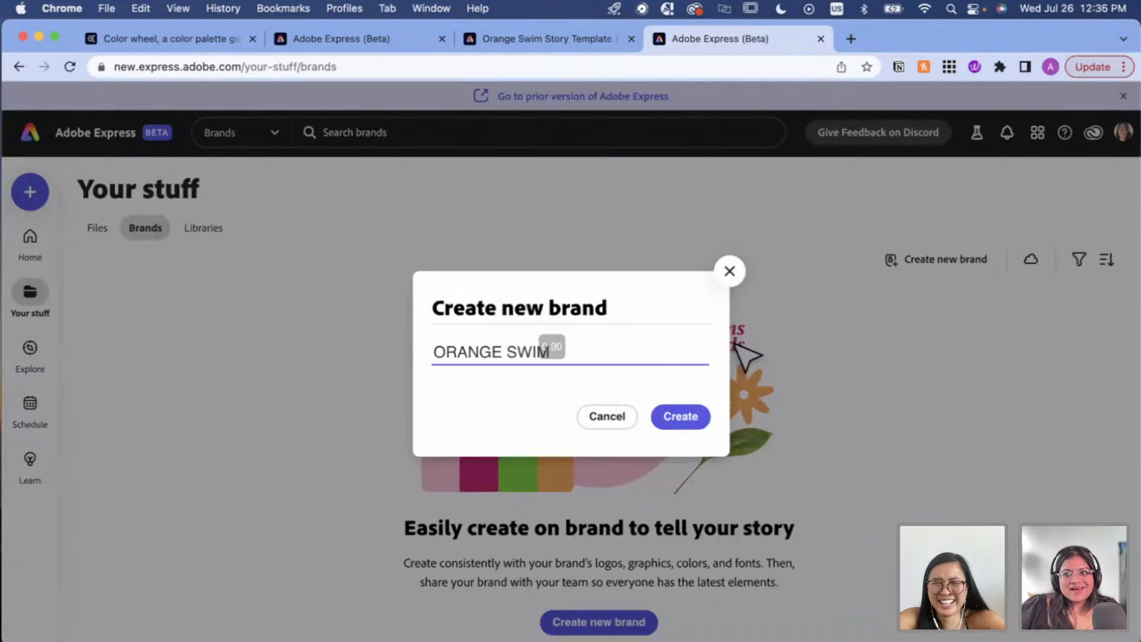
key(Return)
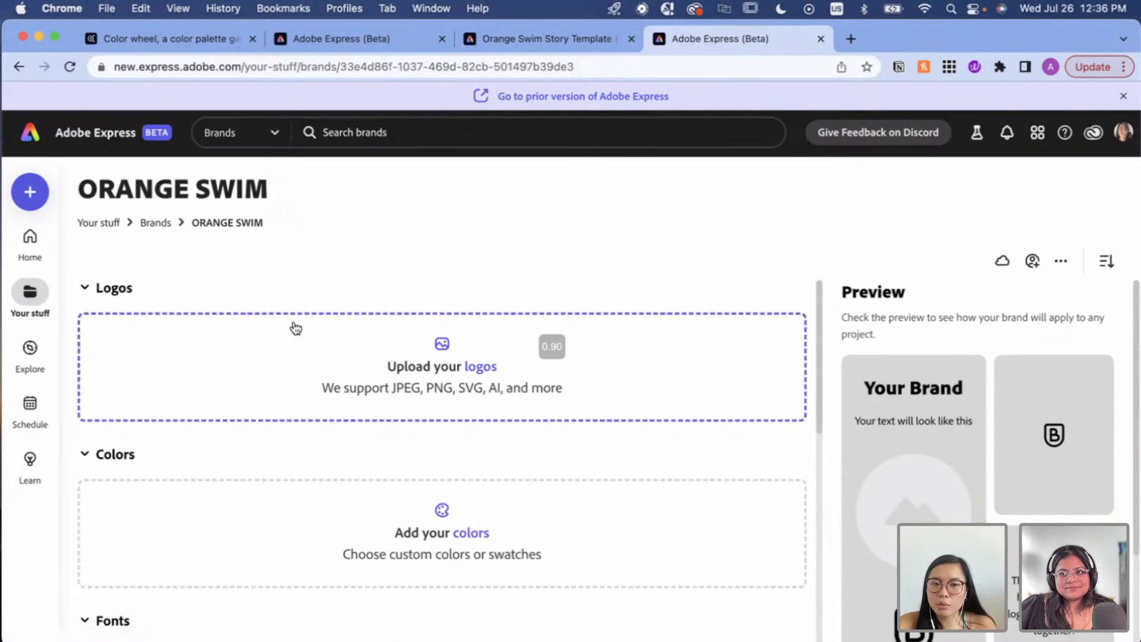
Look through the new brand's sections for logos, colors, fonts, graphics and templates.
scroll(292, 357, down, 2)
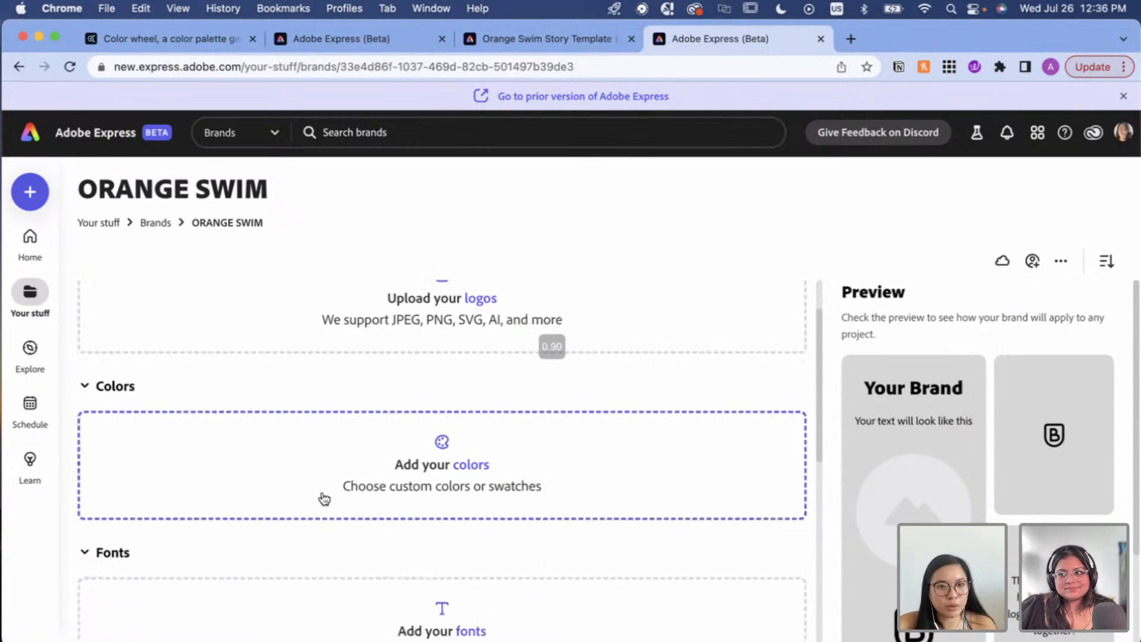
scroll(324, 471, down, 10)
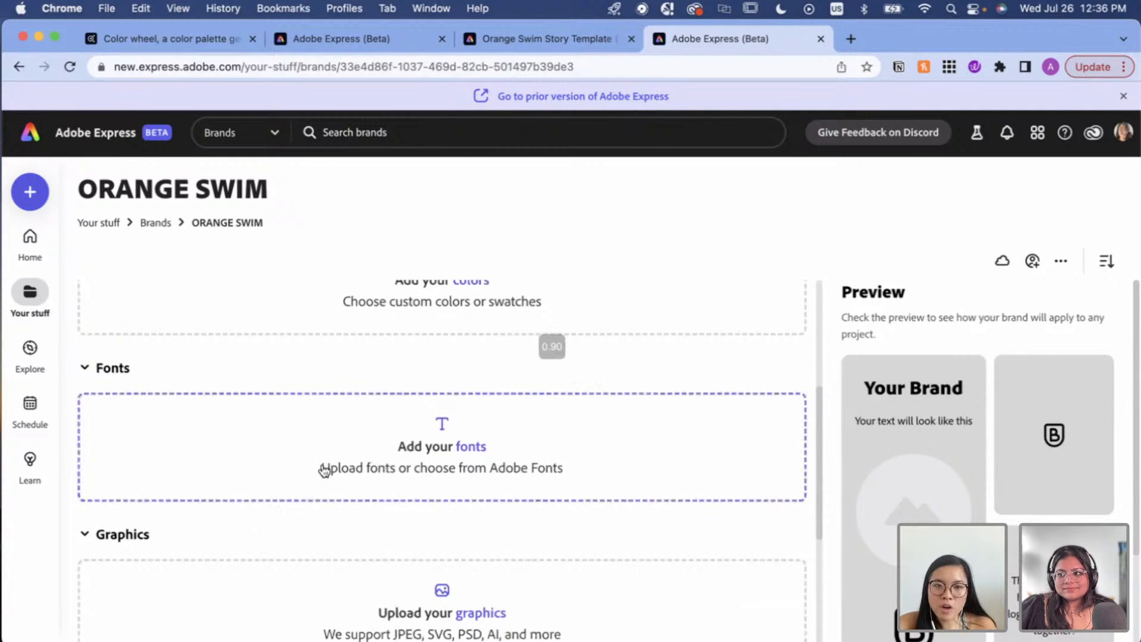
scroll(321, 473, down, 3)
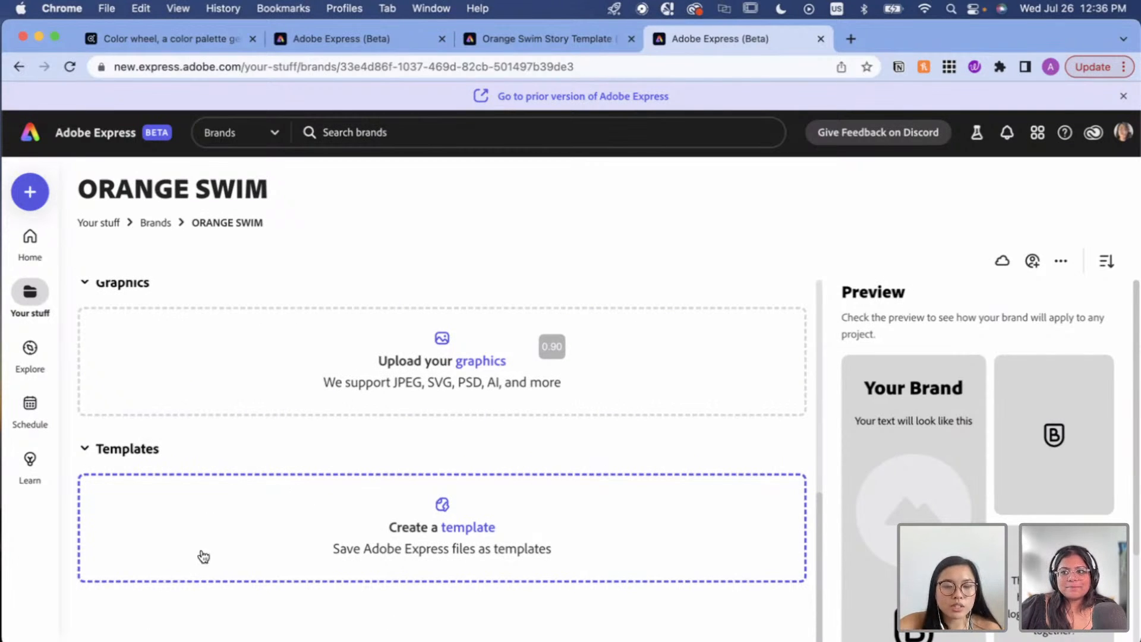
scroll(283, 262, up, 8)
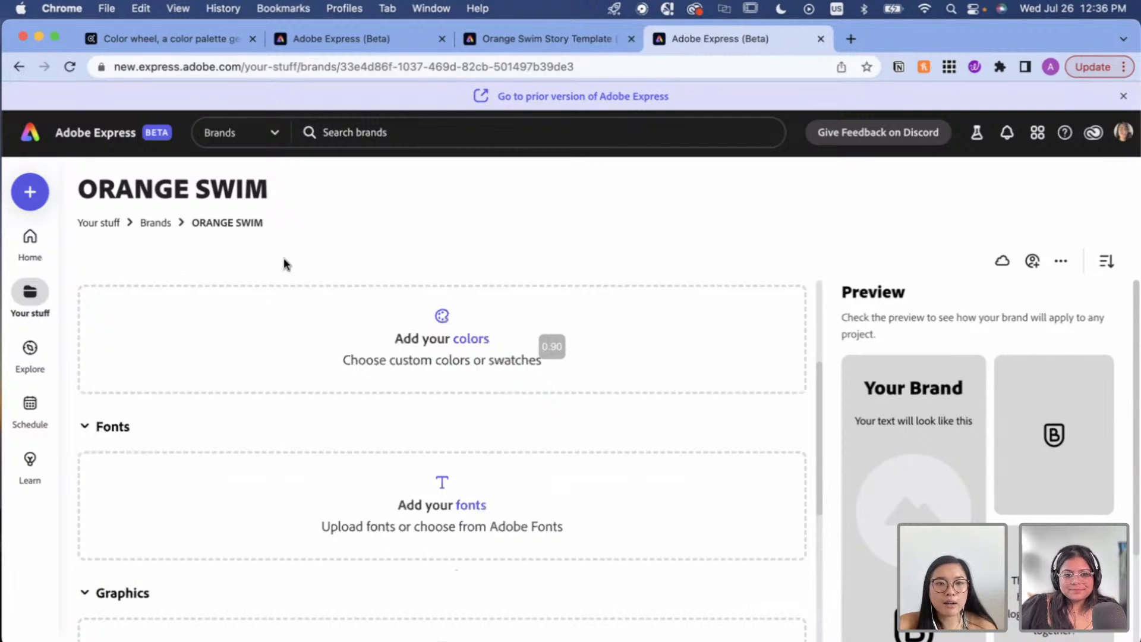
scroll(594, 475, down, 2)
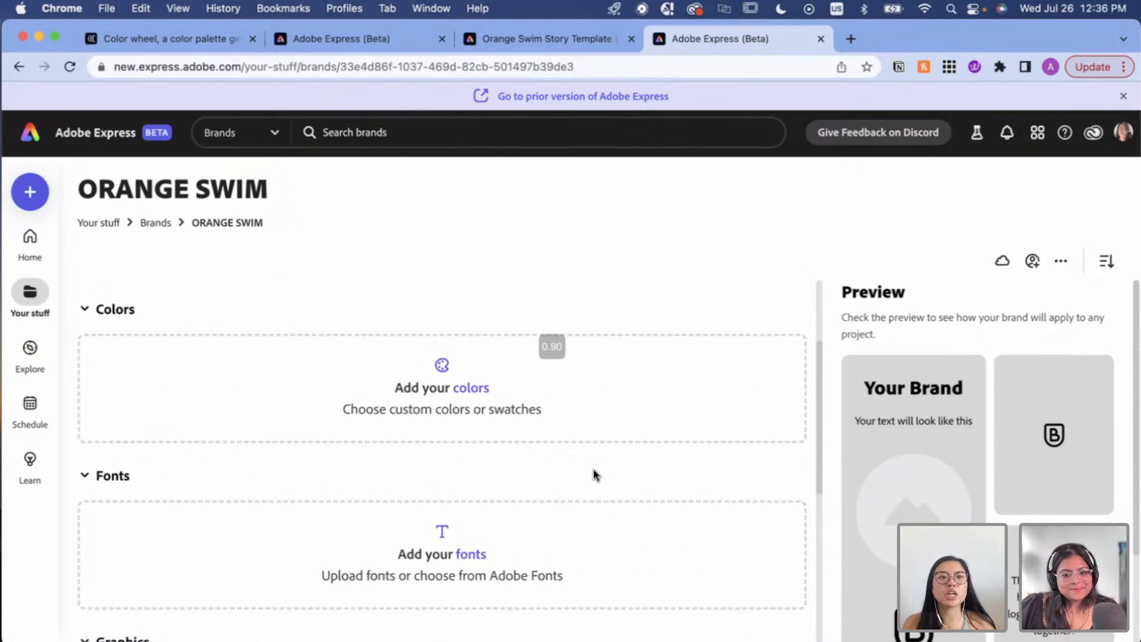
View the ORANGE SWIM brand's sharing dialog, close it without inviting anyone and return to the Brands list.
click(1032, 262)
click(1027, 302)
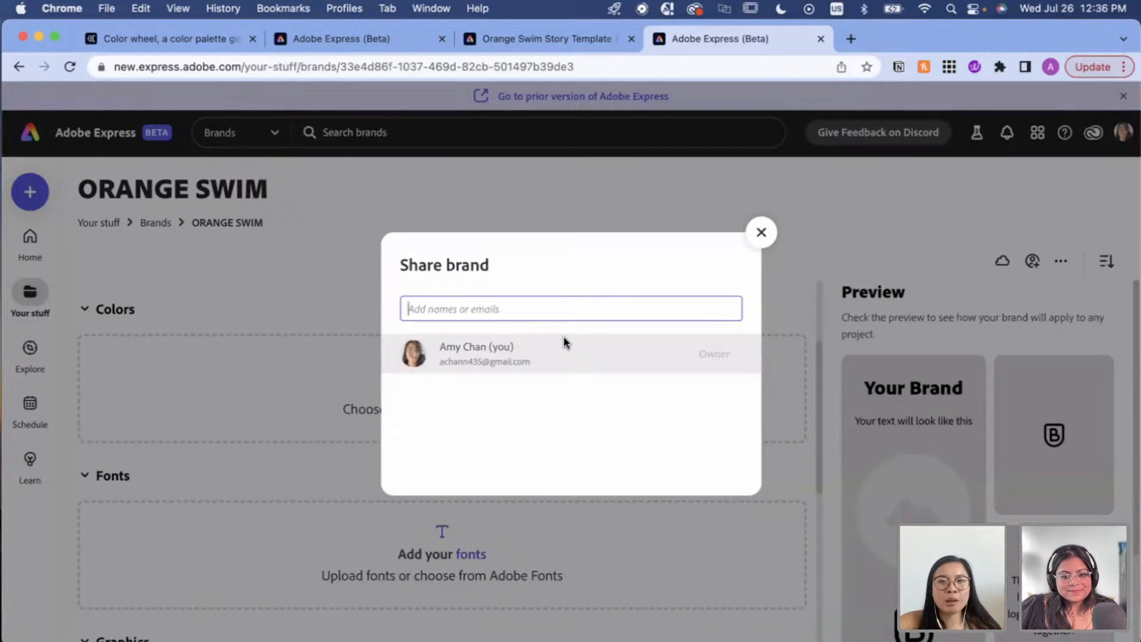
click(762, 232)
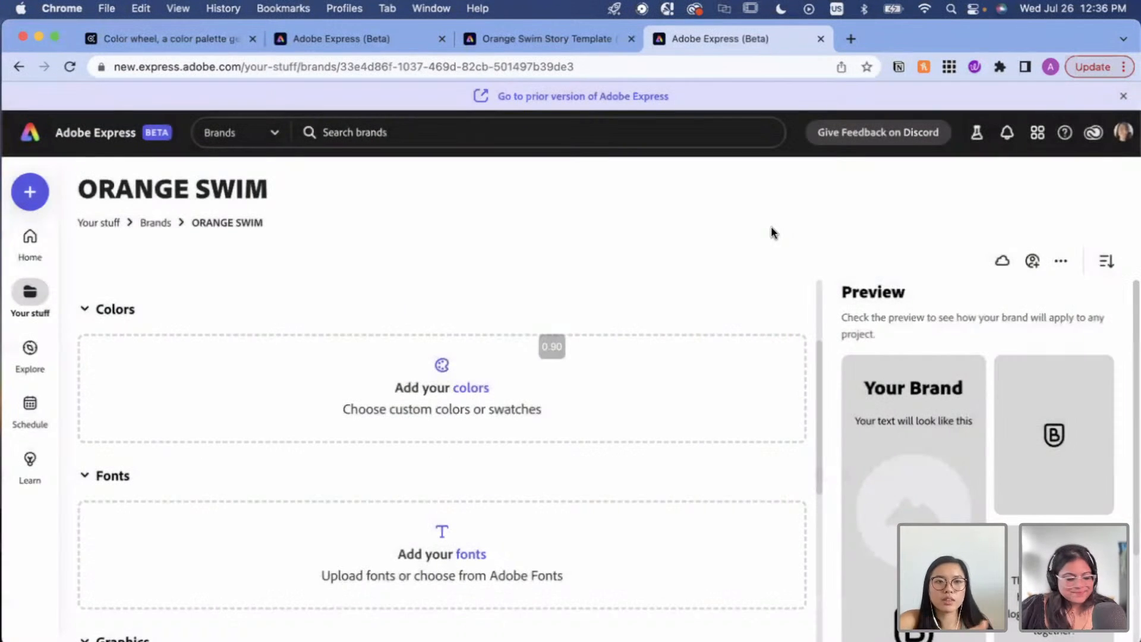
scroll(441, 459, down, 6)
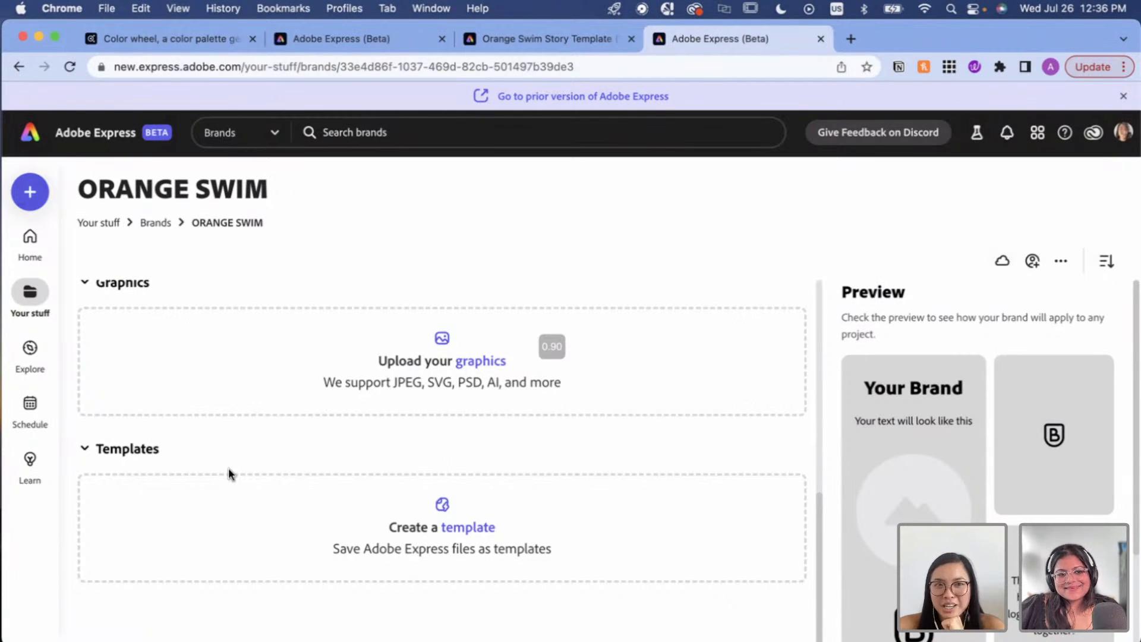
click(155, 223)
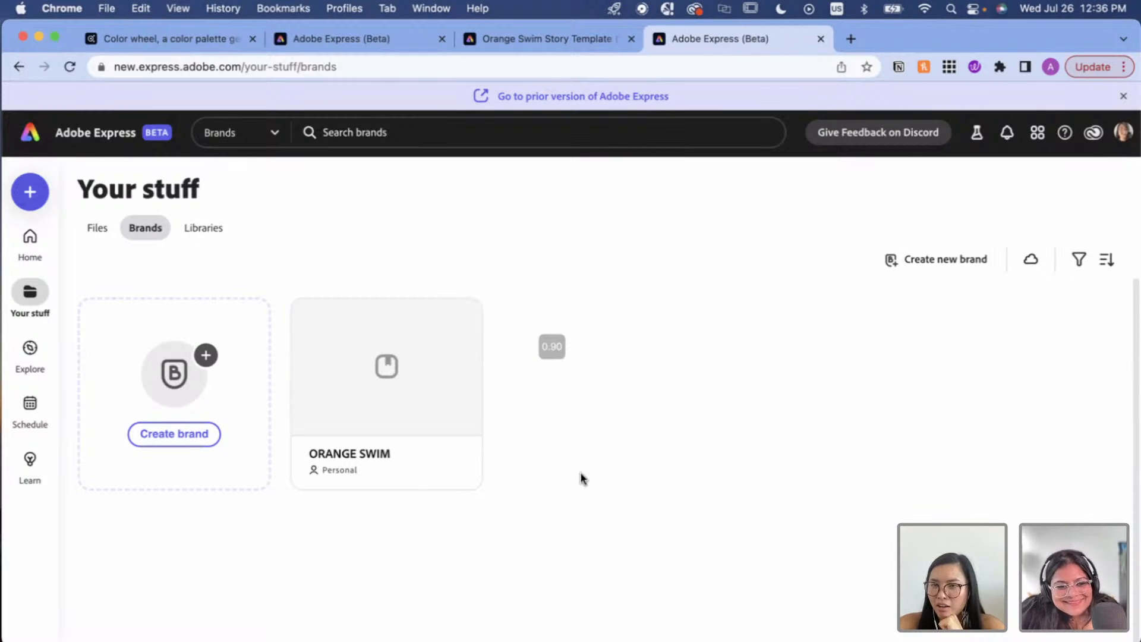
Reopen the ORANGE SWIM brand, look over its sections, reload the page and return to the Brands list.
mouse_move(455, 382)
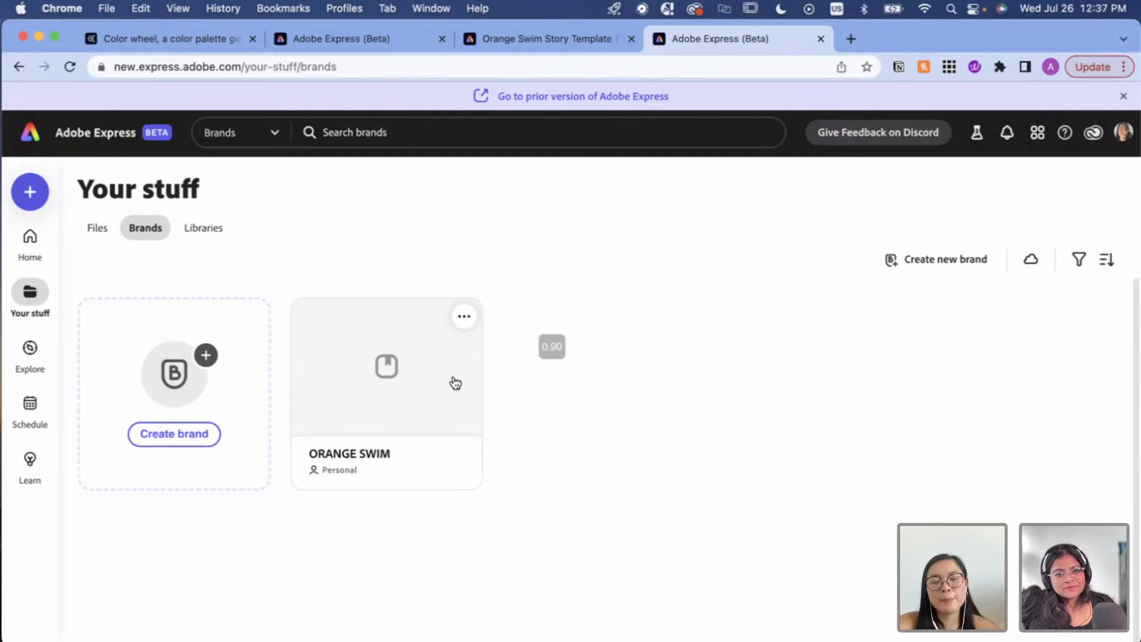
click(456, 382)
scroll(454, 382, down, 4)
scroll(454, 386, up, 4)
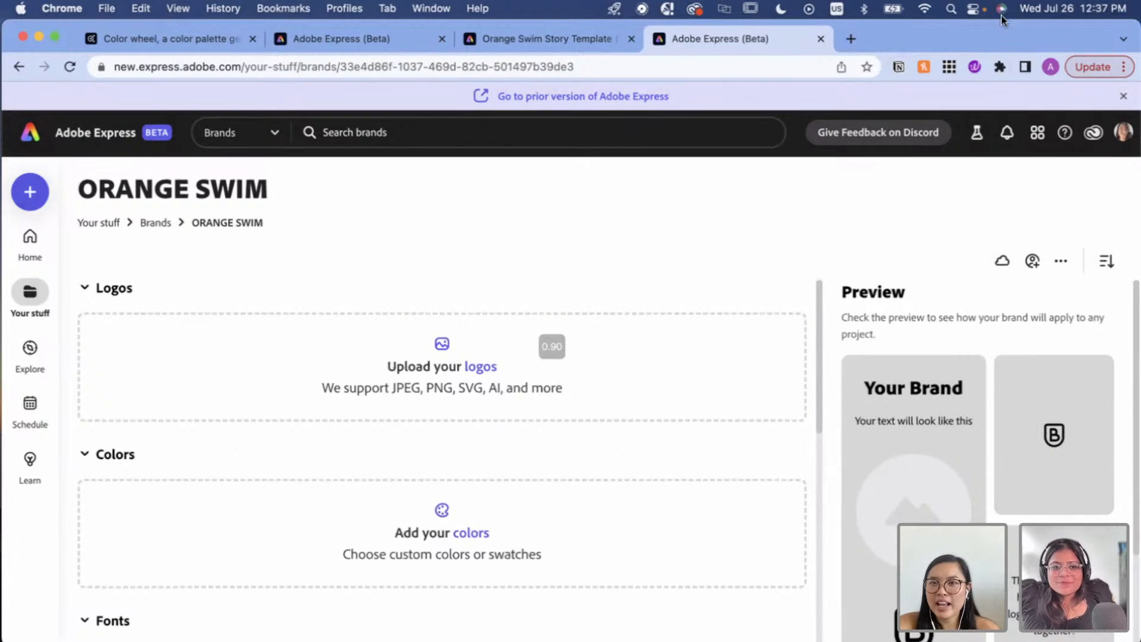
drag(995, 36, 995, 145)
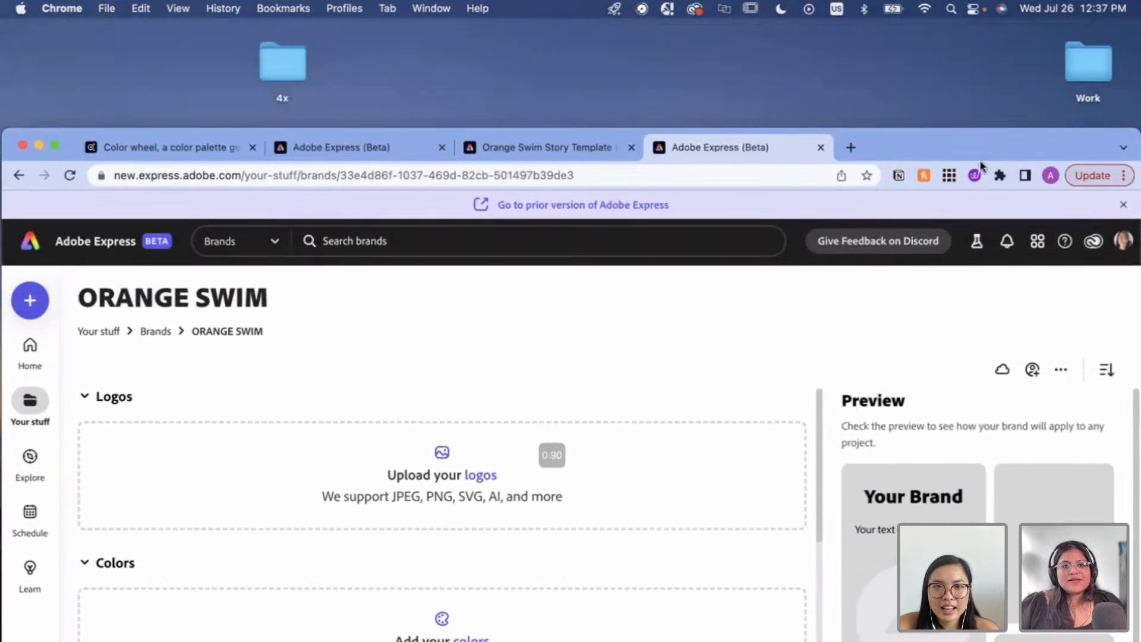
click(69, 176)
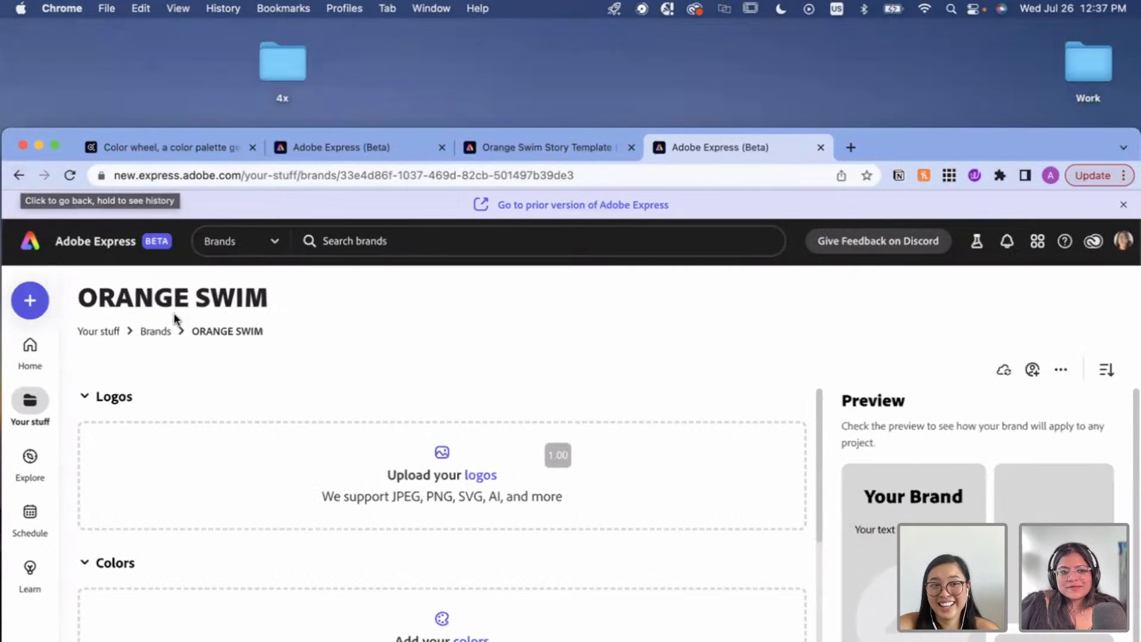
click(156, 334)
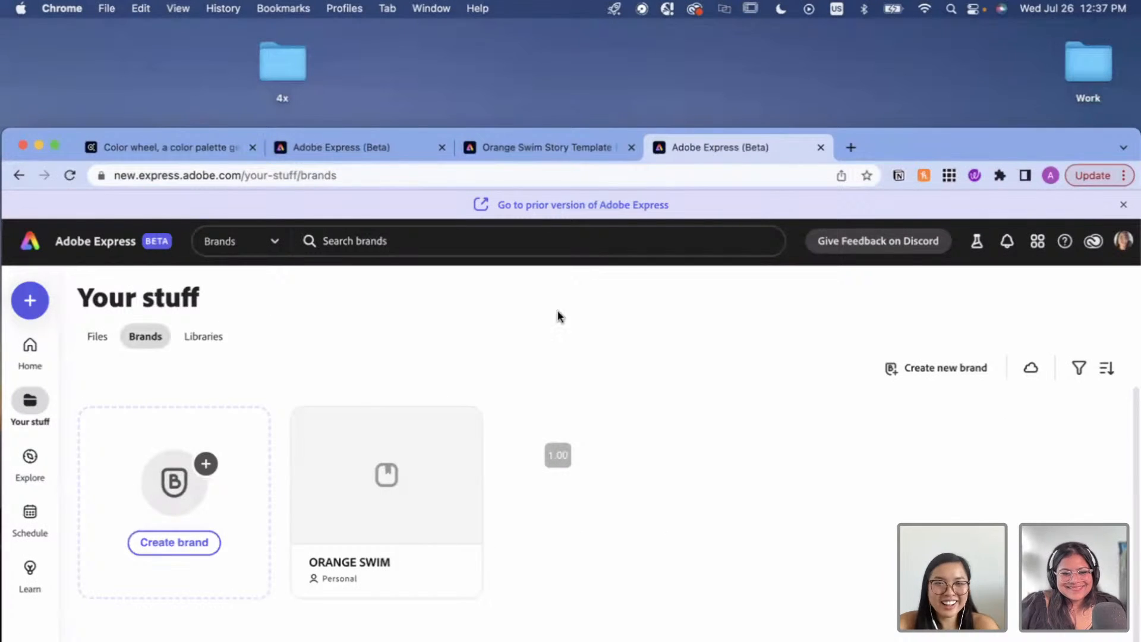
Return to the Orange Swim story template and view the Orange Swim brand fonts offered for the SUMMER DROP heading.
click(536, 148)
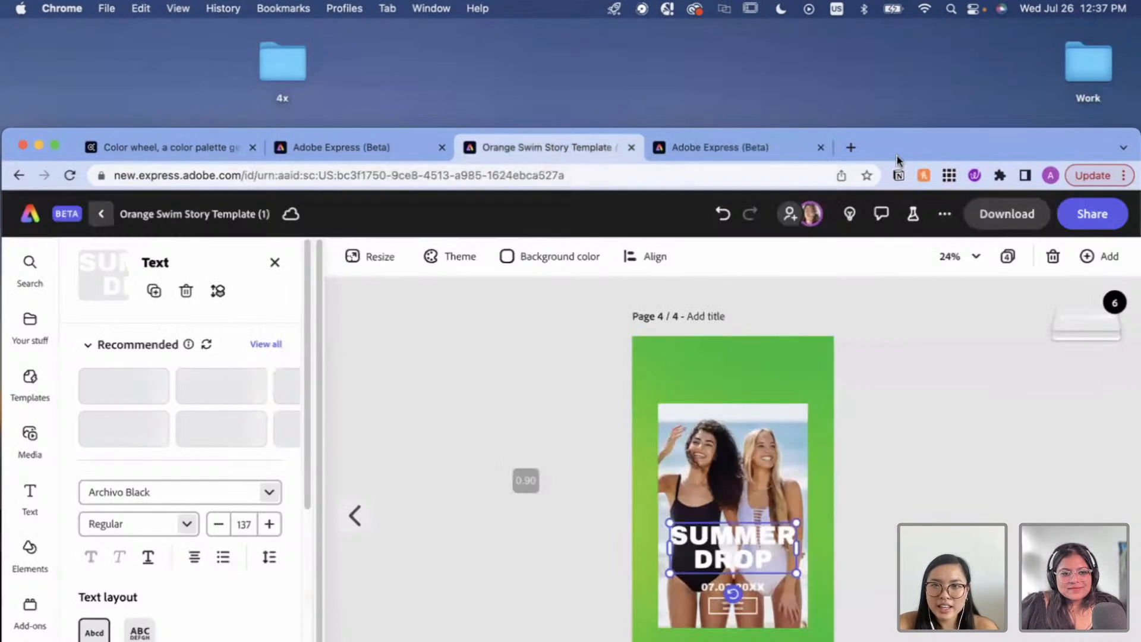
click(278, 498)
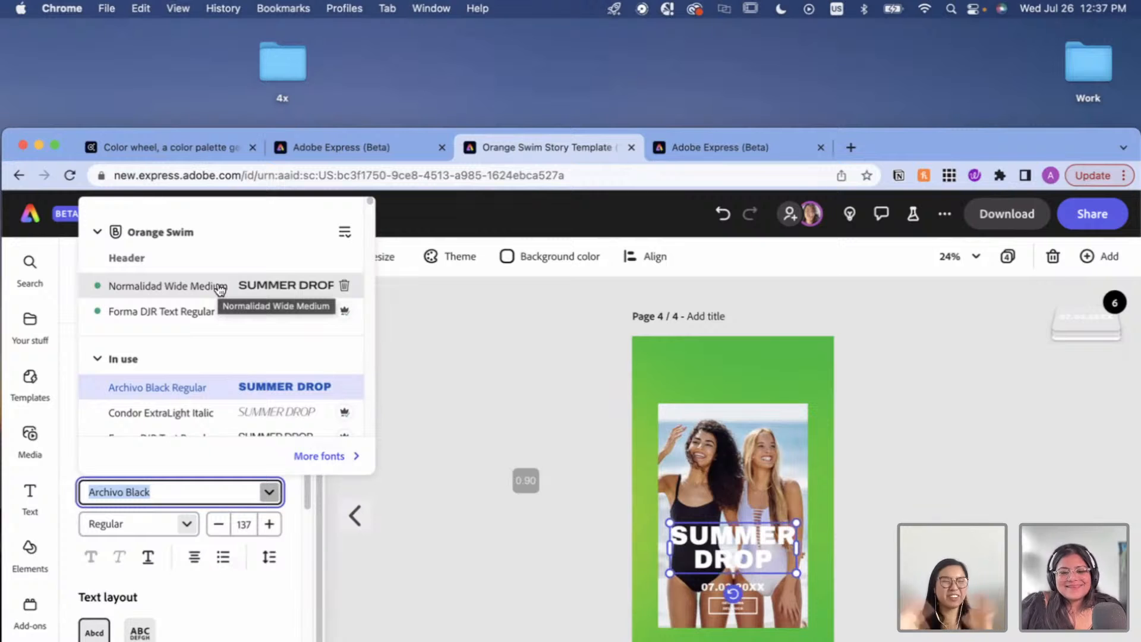
drag(883, 146, 892, 41)
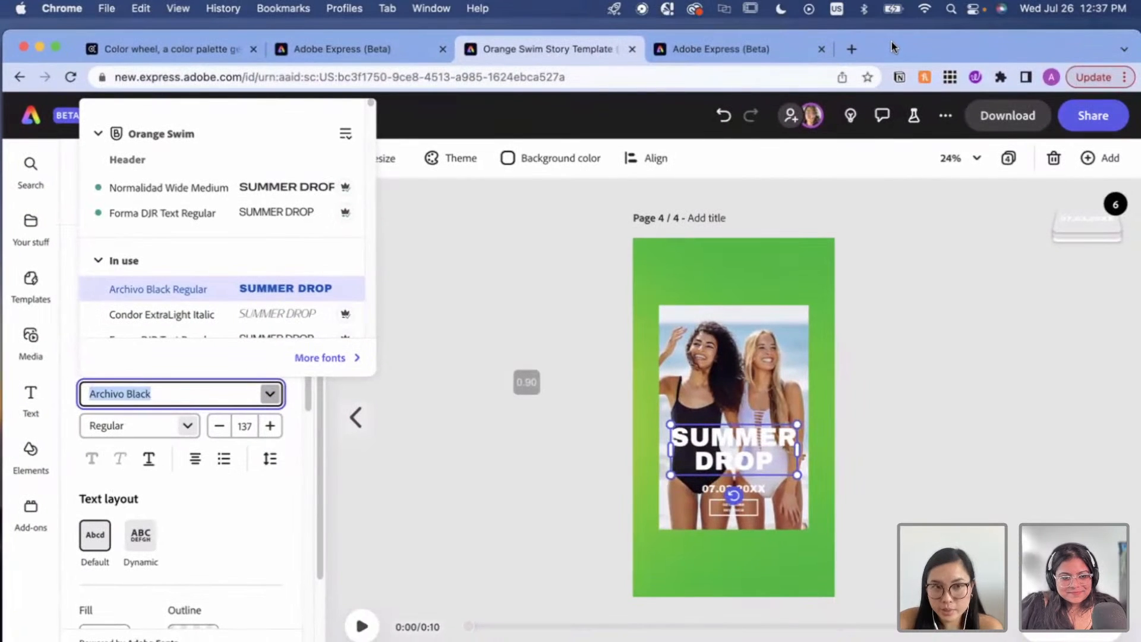
click(294, 463)
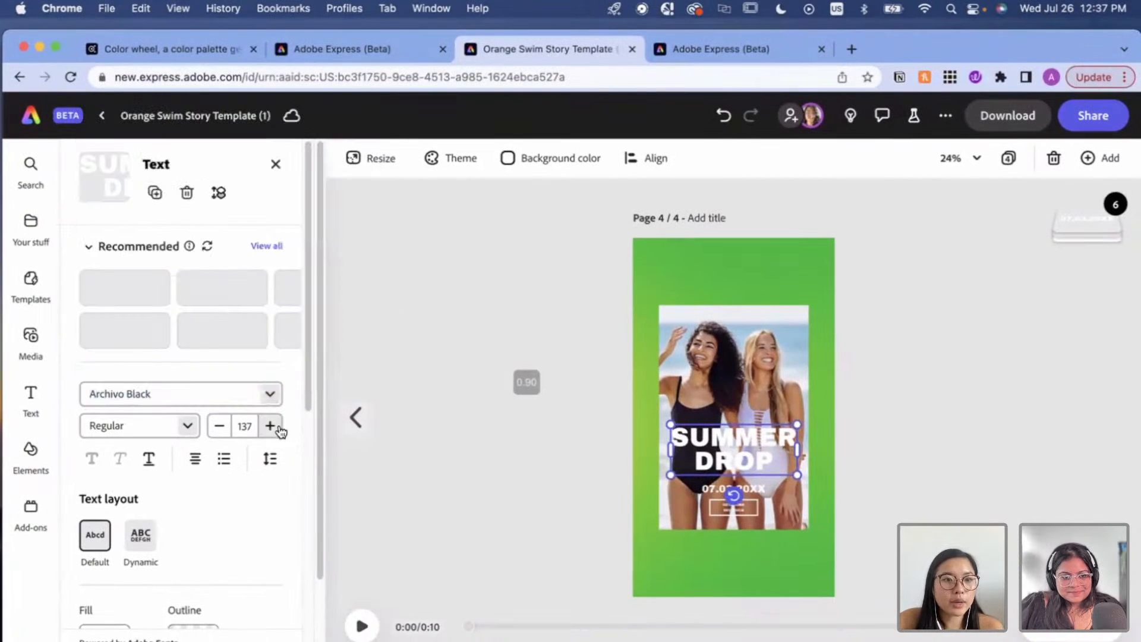
click(272, 397)
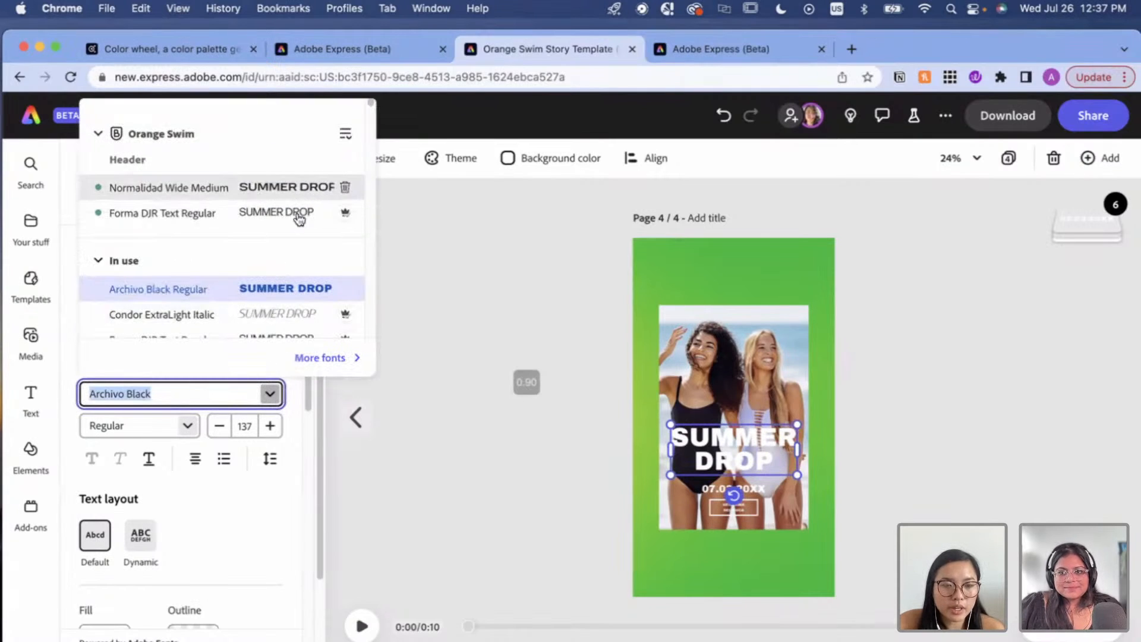
click(178, 514)
View the Orange Swim brand color swatches available for the SUMMER DROP heading's fill, then close them unchanged.
scroll(263, 522, down, 2)
scroll(264, 523, down, 3)
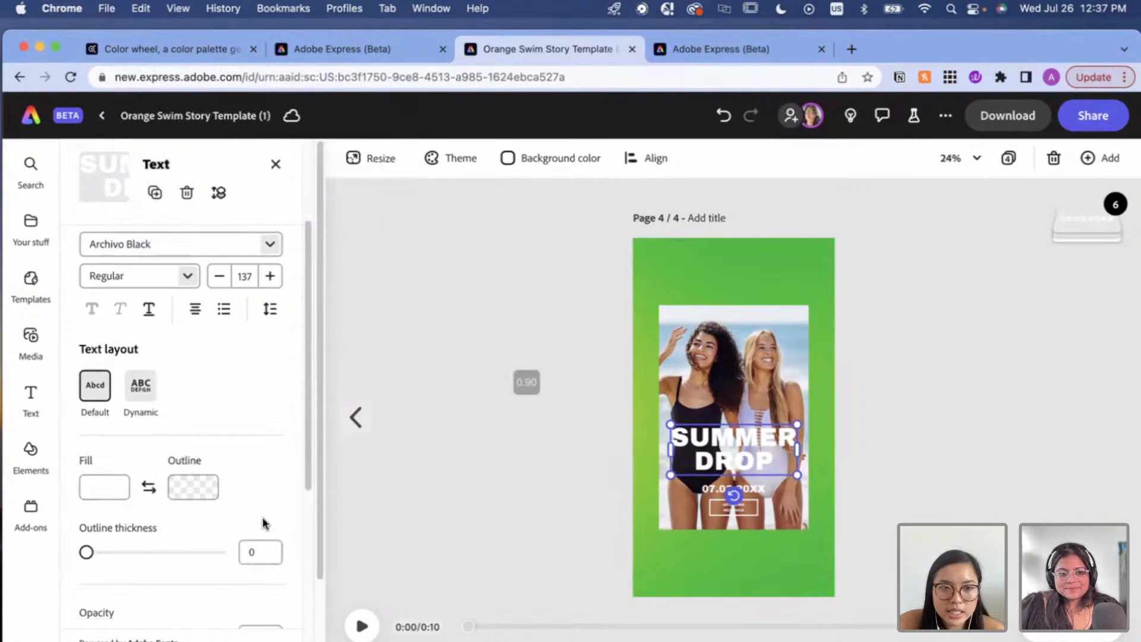
click(102, 498)
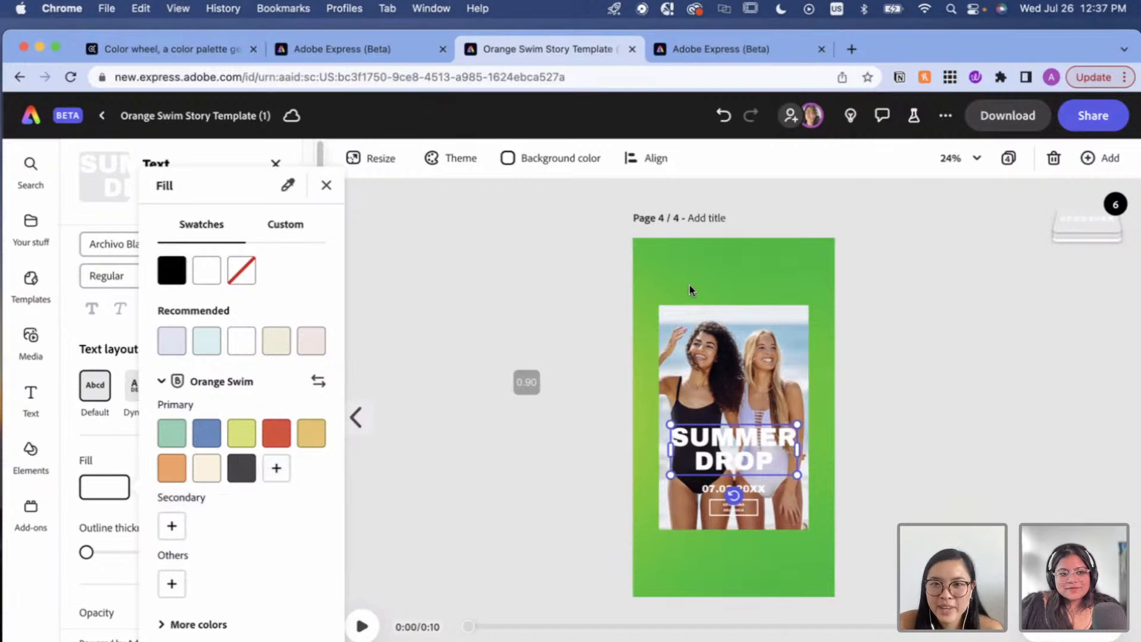
click(91, 442)
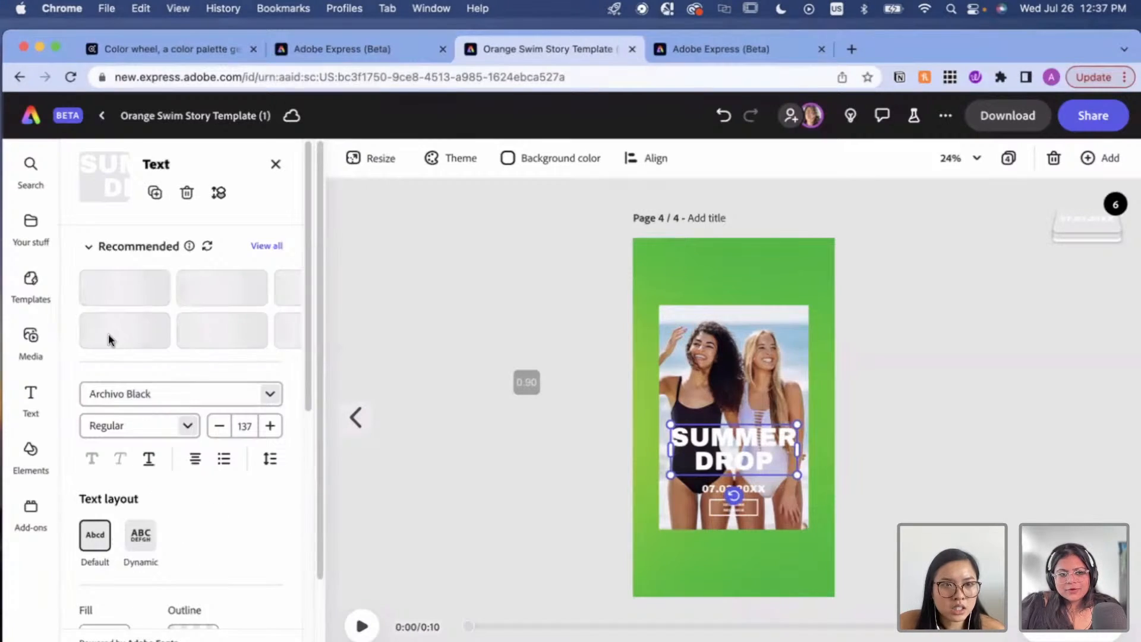
Open the Orange Swim brand inside the template editor and look through its logos, colors, fonts, graphics and templates.
click(20, 235)
click(161, 191)
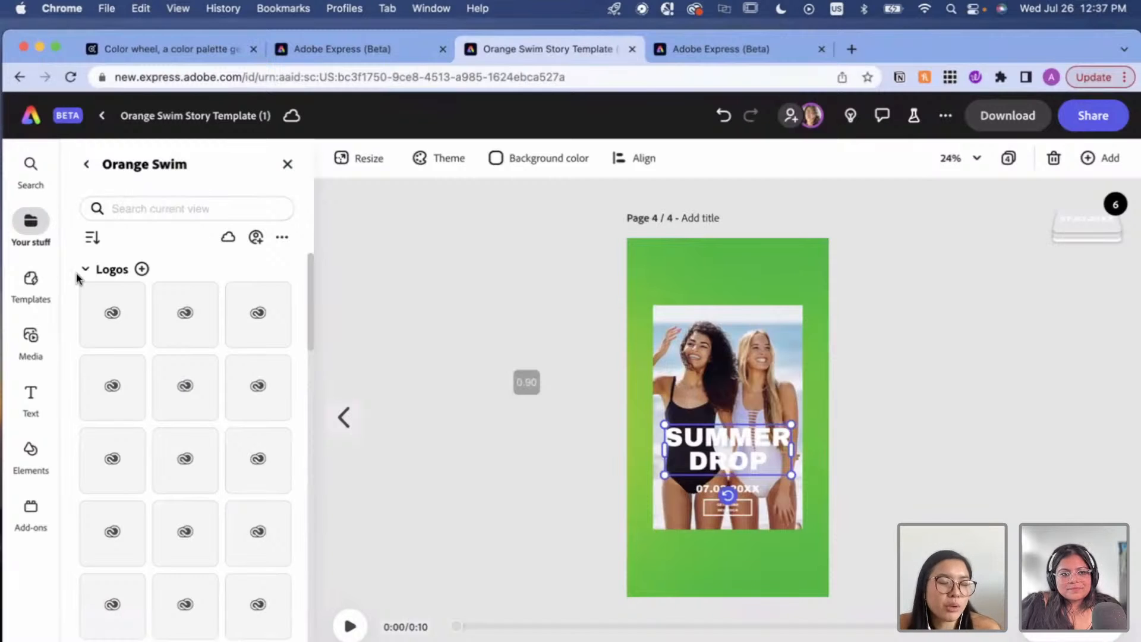
scroll(237, 456, down, 1)
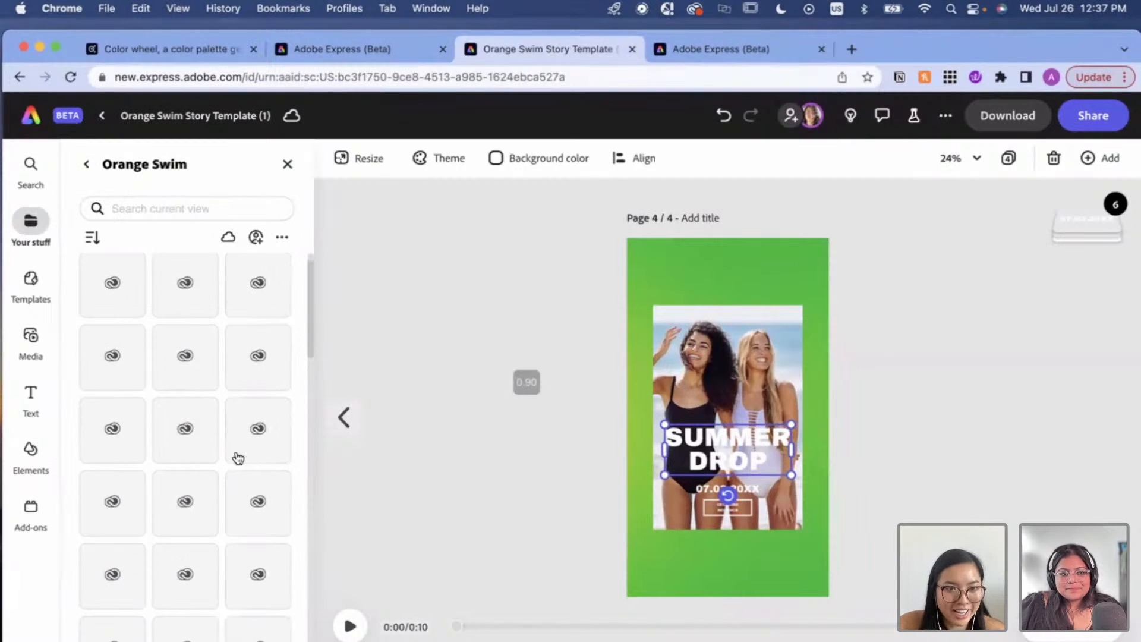
scroll(236, 457, down, 10)
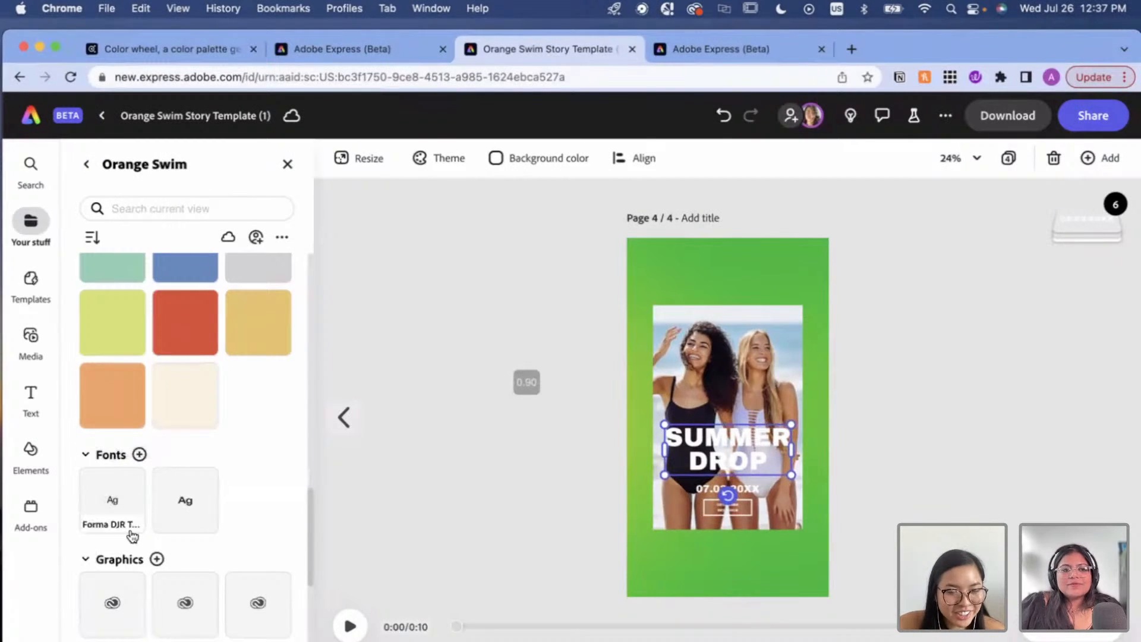
scroll(125, 475, up, 1)
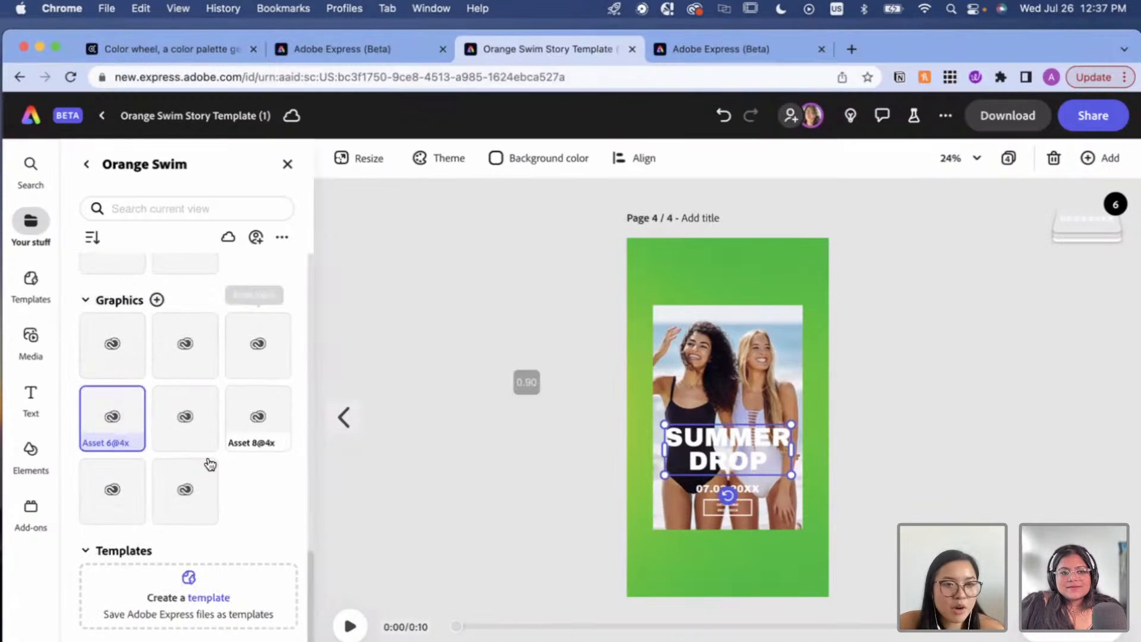
scroll(241, 486, up, 1)
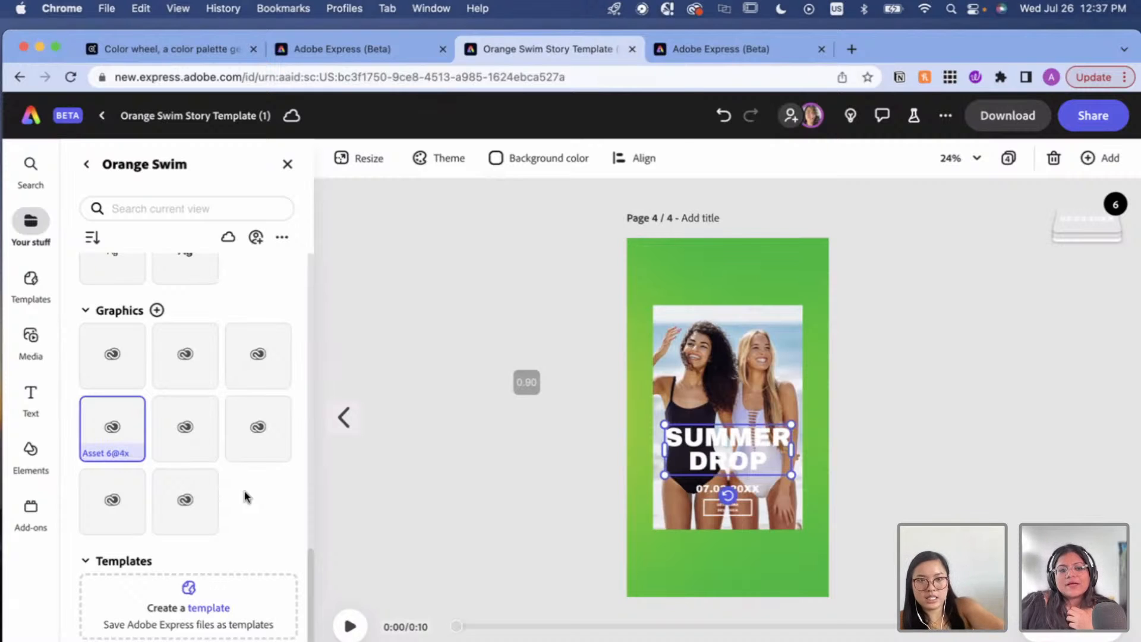
Switch to Illustrator, view the color palette and logos in the ORANGE SWIM library, and return to the Express template in Chrome.
key(ctrl+Left)
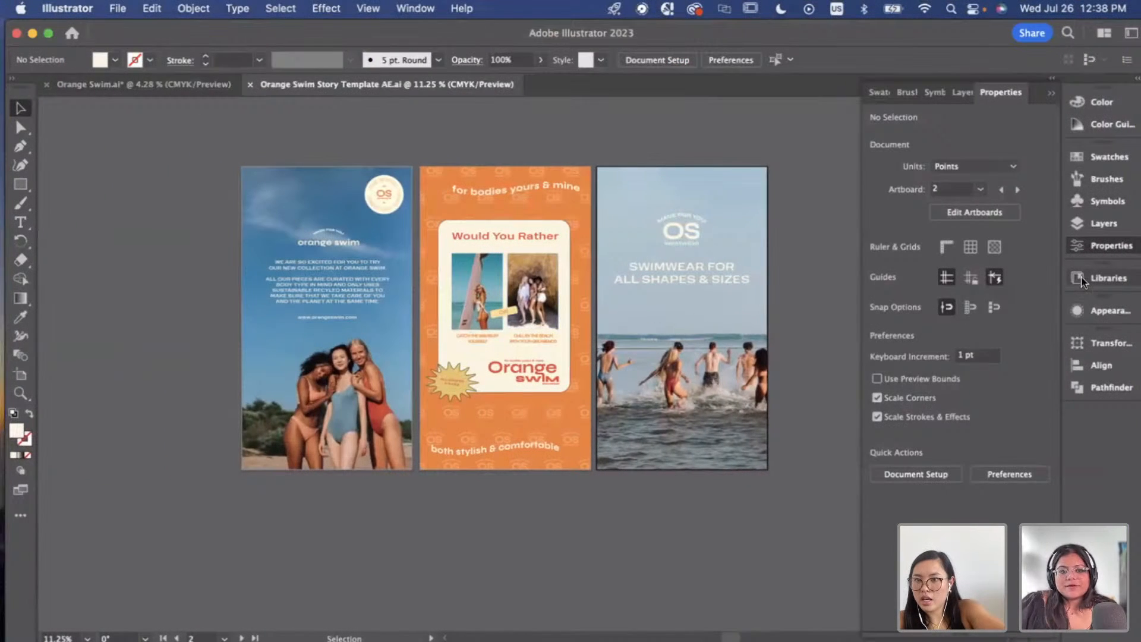
click(1082, 280)
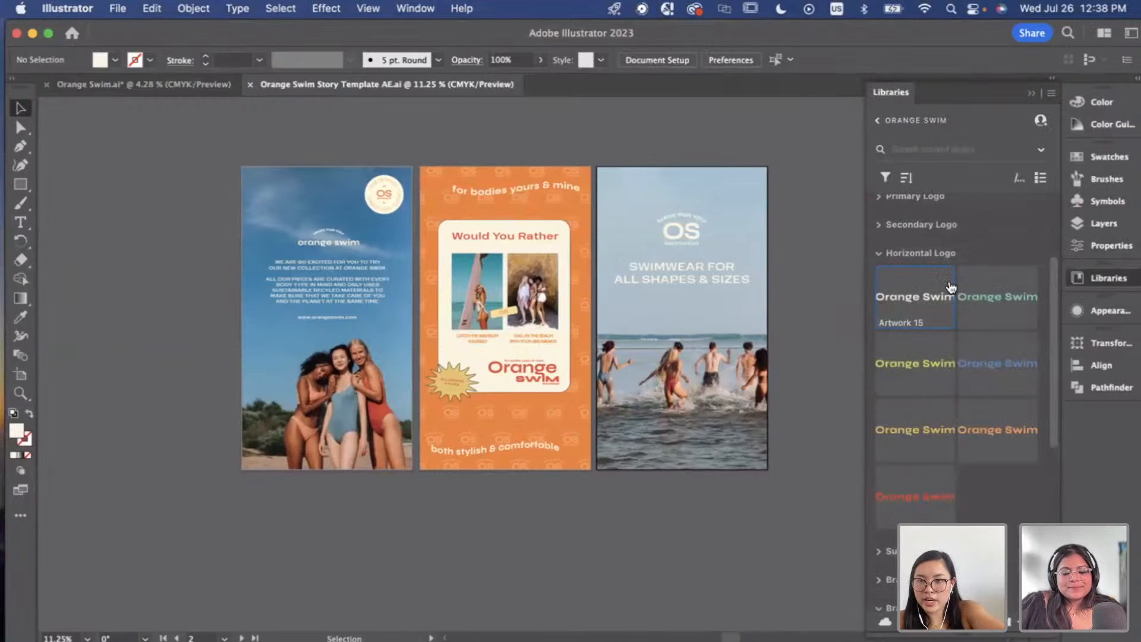
scroll(954, 317, up, 4)
key(ctrl+Right)
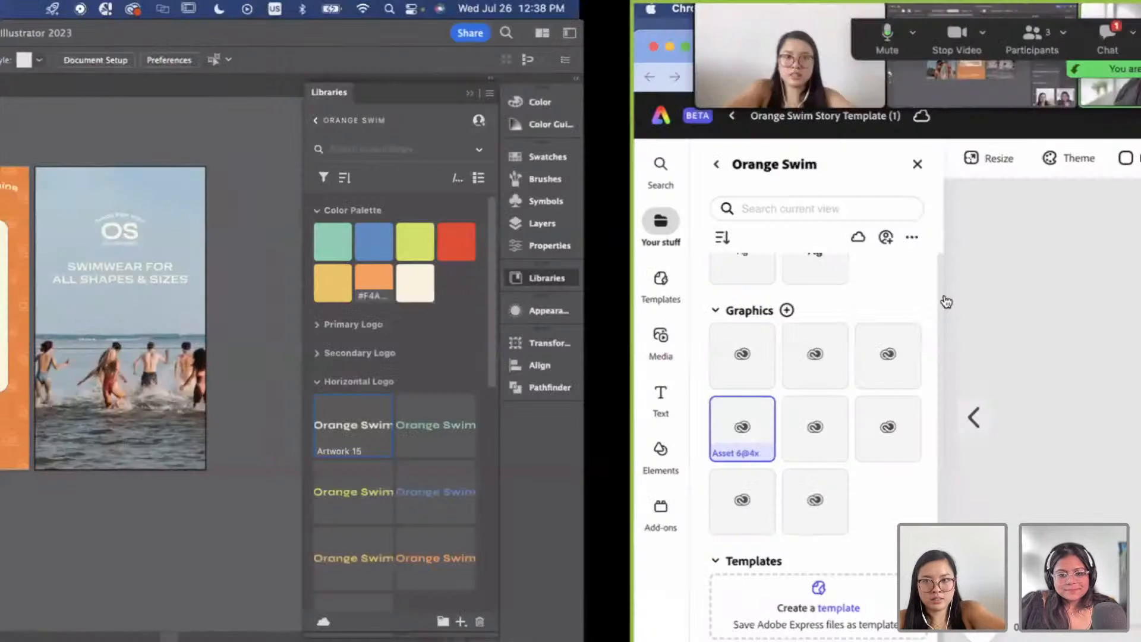
Look through the remaining Orange Swim brand assets, leave the brand, and browse the folders and files stored under Your stuff.
scroll(220, 463, down, 1)
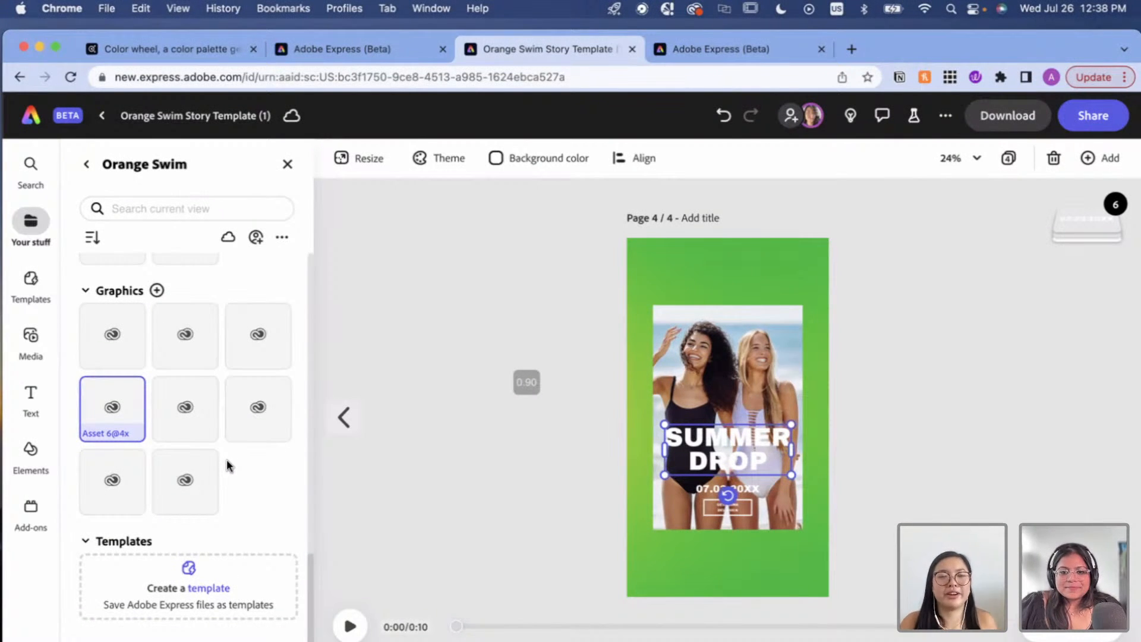
scroll(228, 459, up, 10)
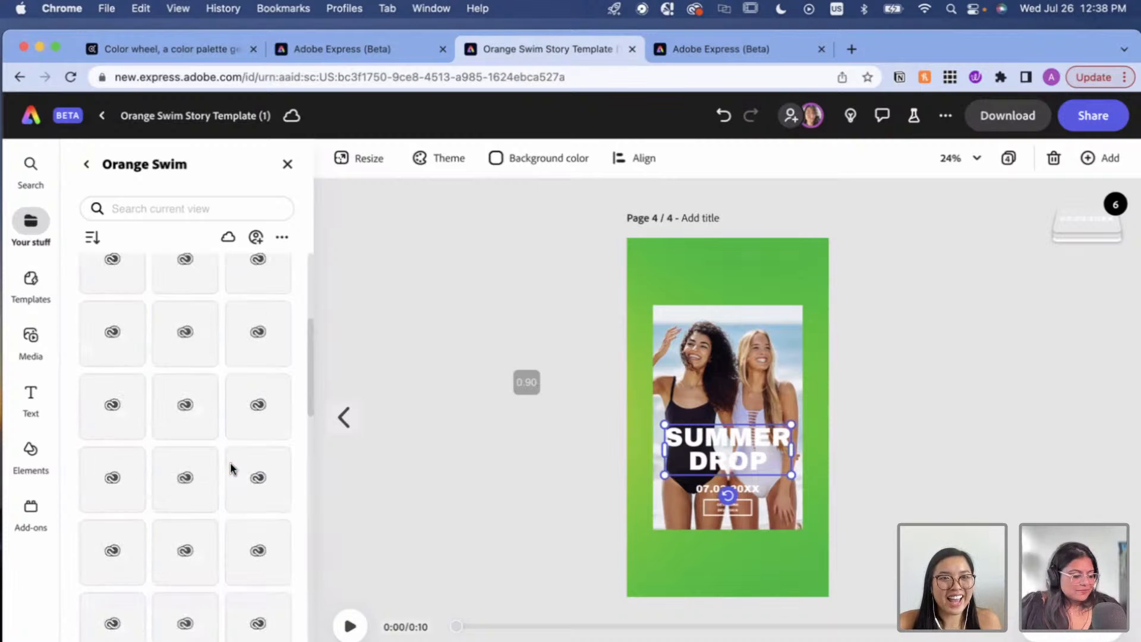
click(89, 167)
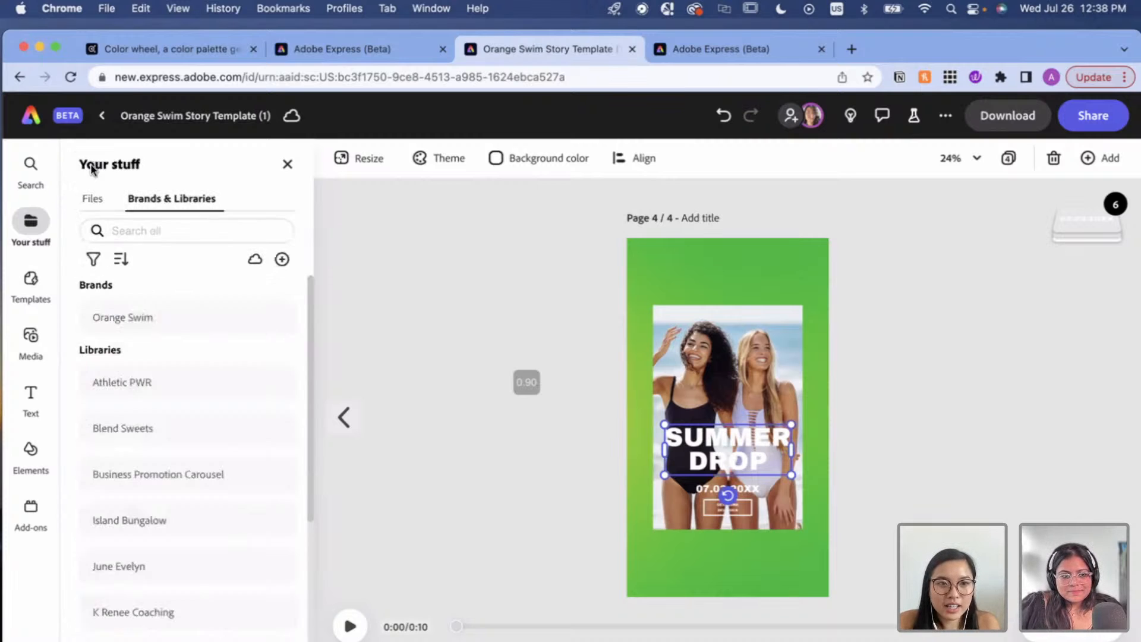
click(92, 208)
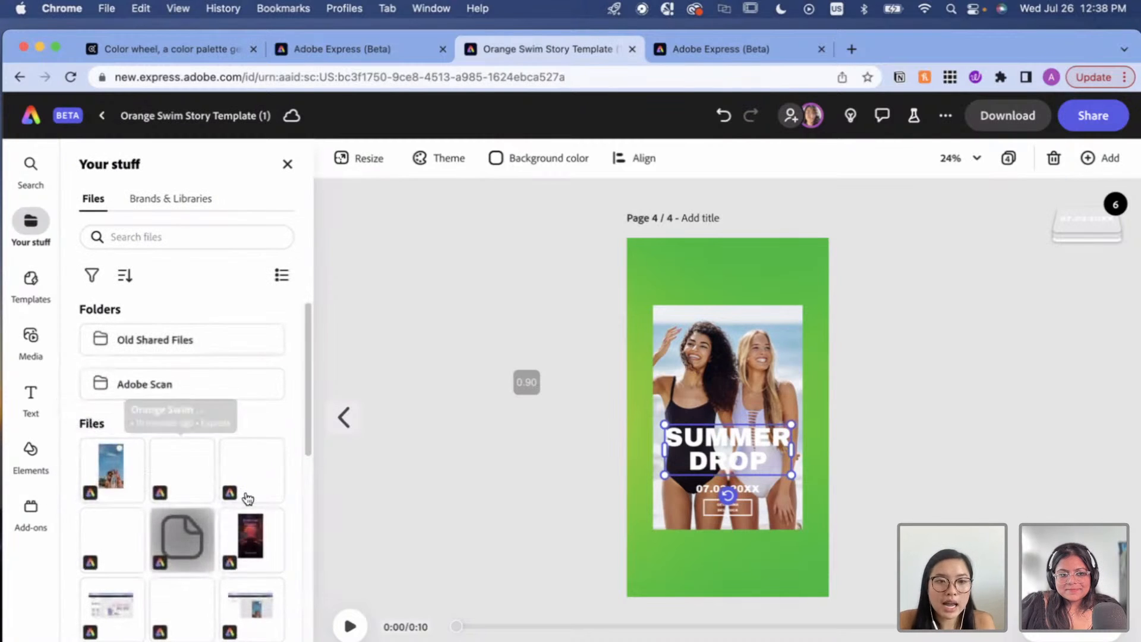
scroll(248, 498, down, 5)
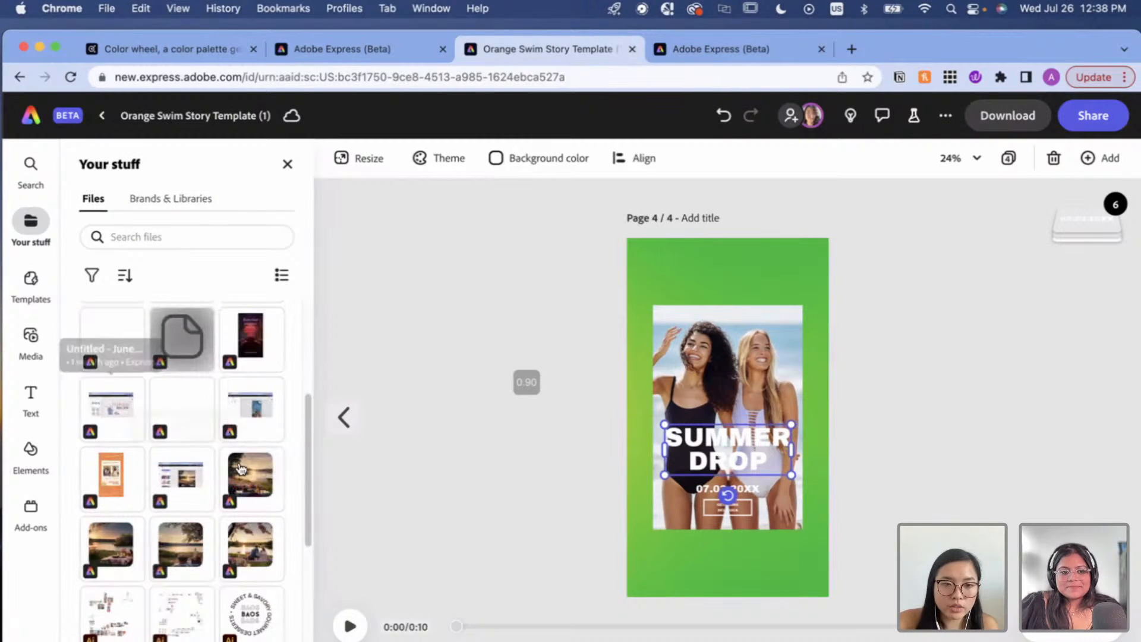
scroll(178, 446, up, 5)
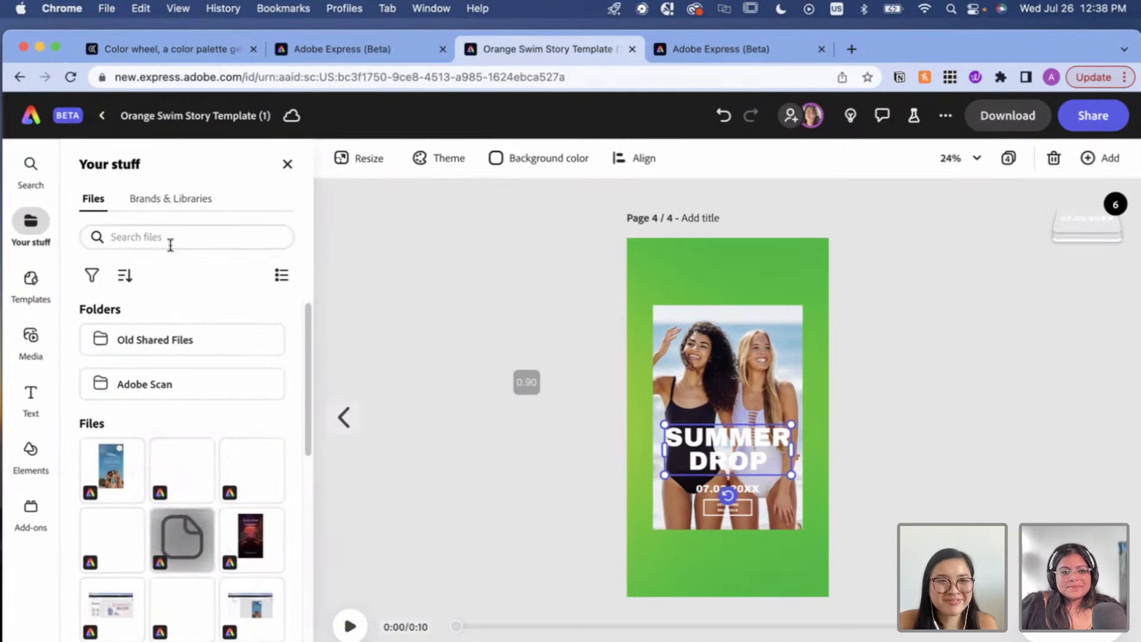
Try to apply the Orange Swim brand font Forma DJR Text Regular to the SUMMER DROP heading.
click(699, 458)
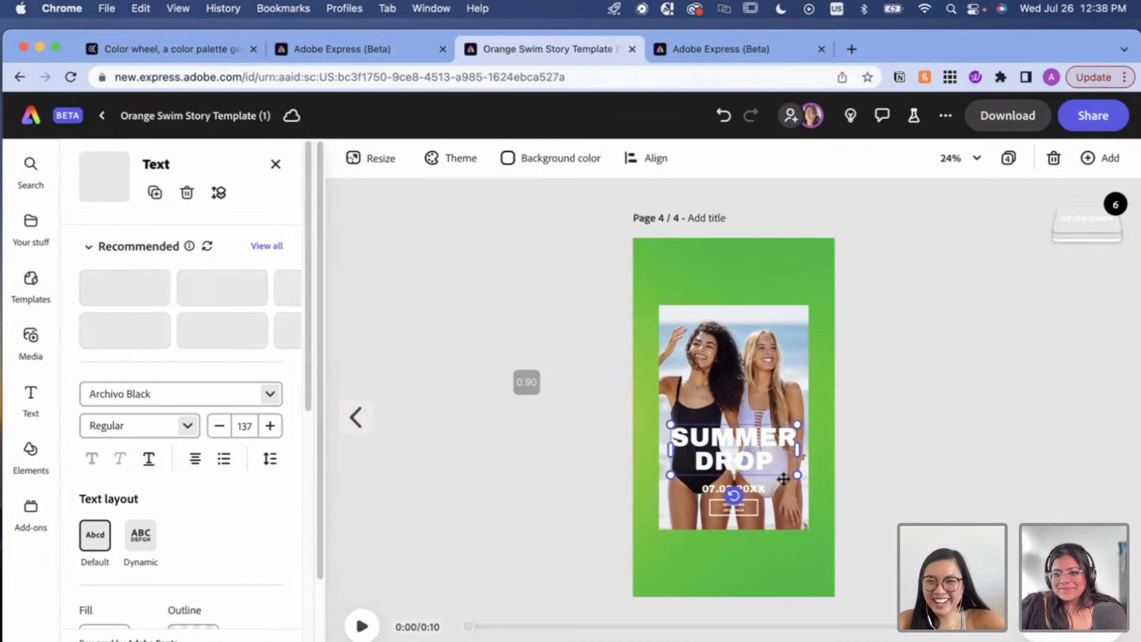
click(757, 458)
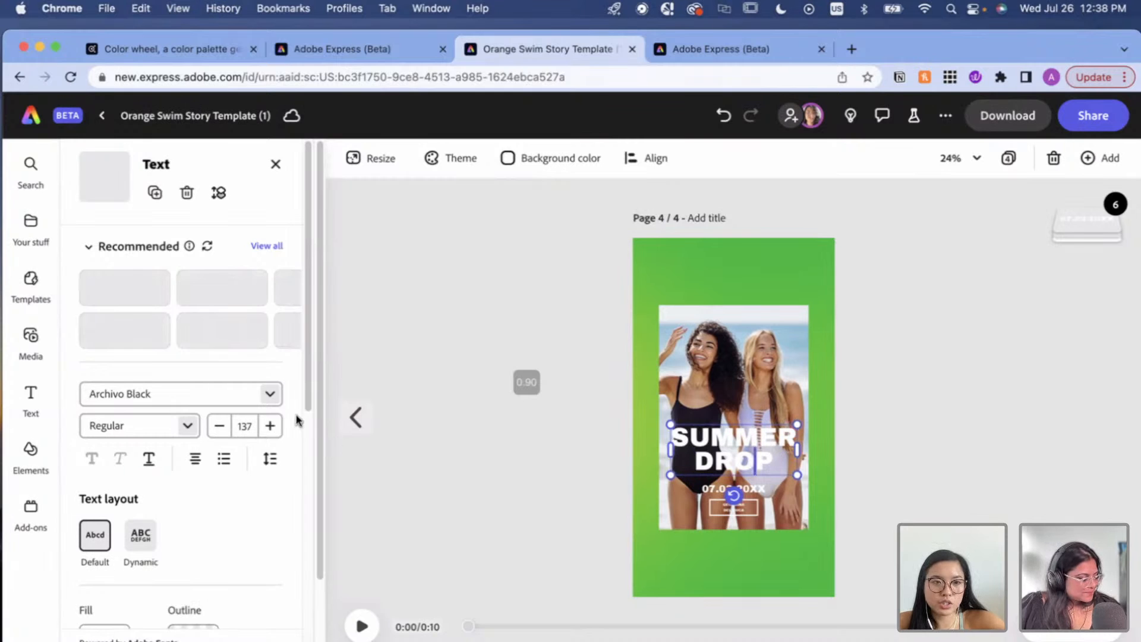
click(270, 394)
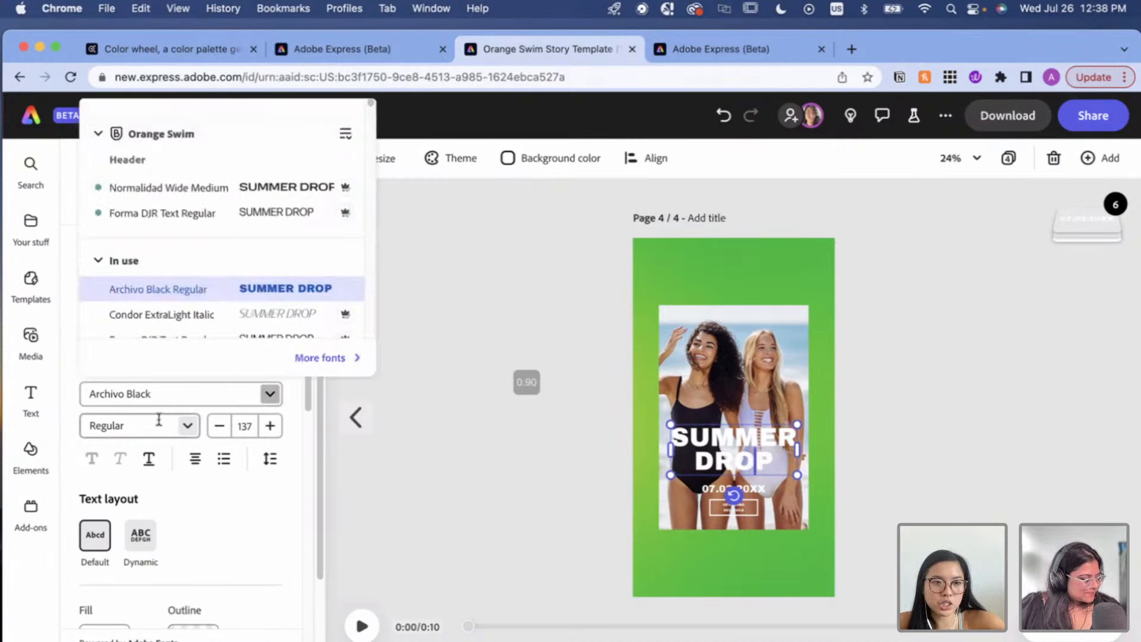
click(184, 213)
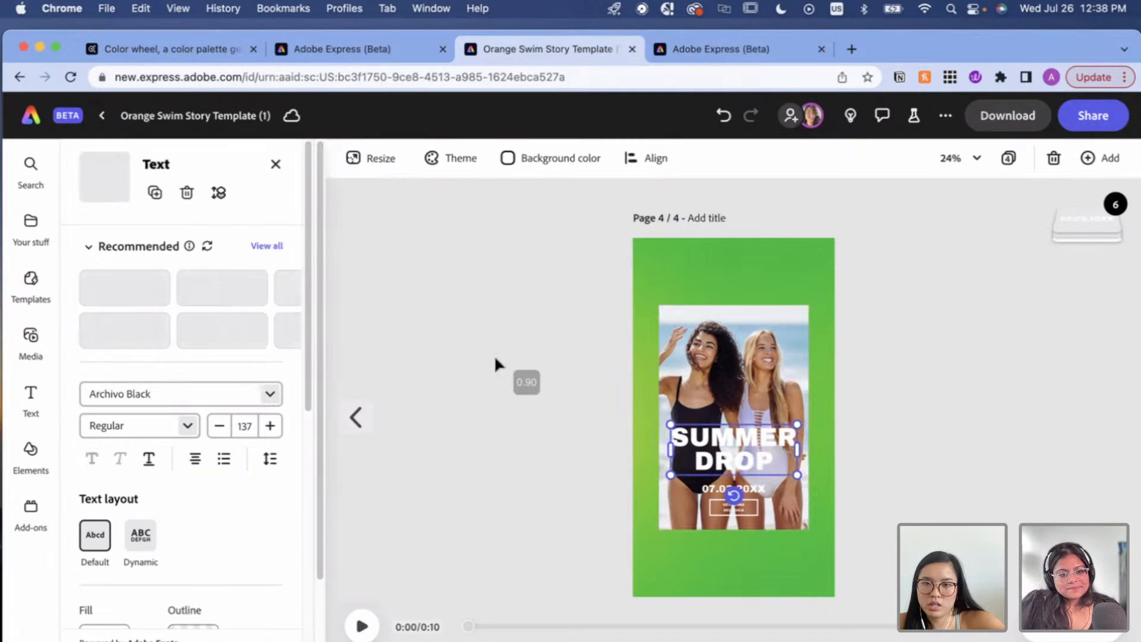
click(270, 393)
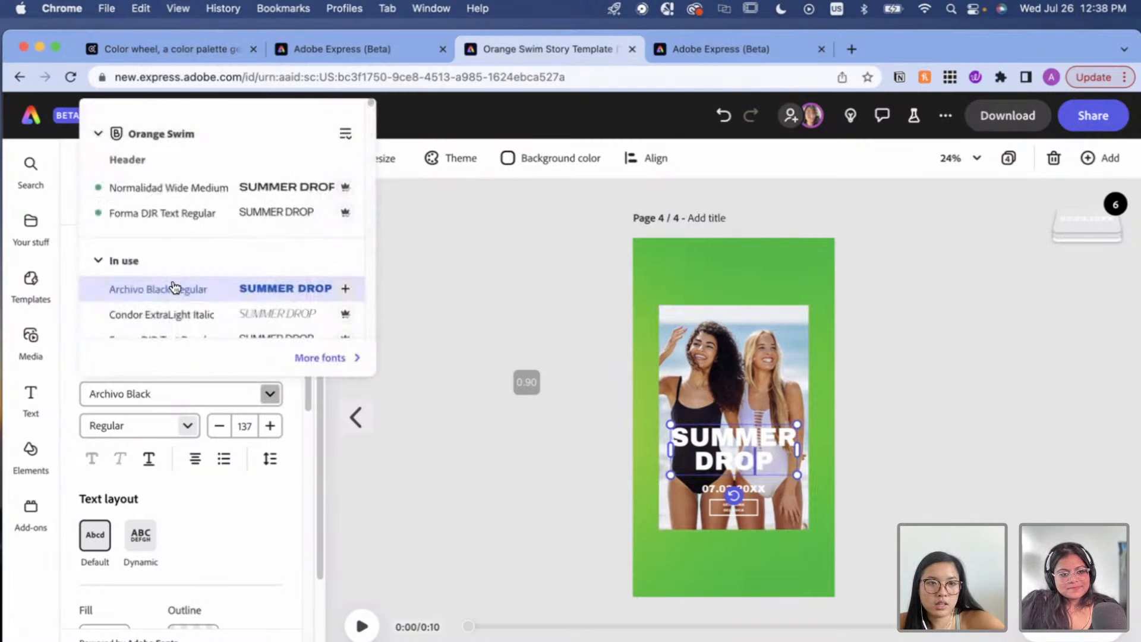
click(173, 214)
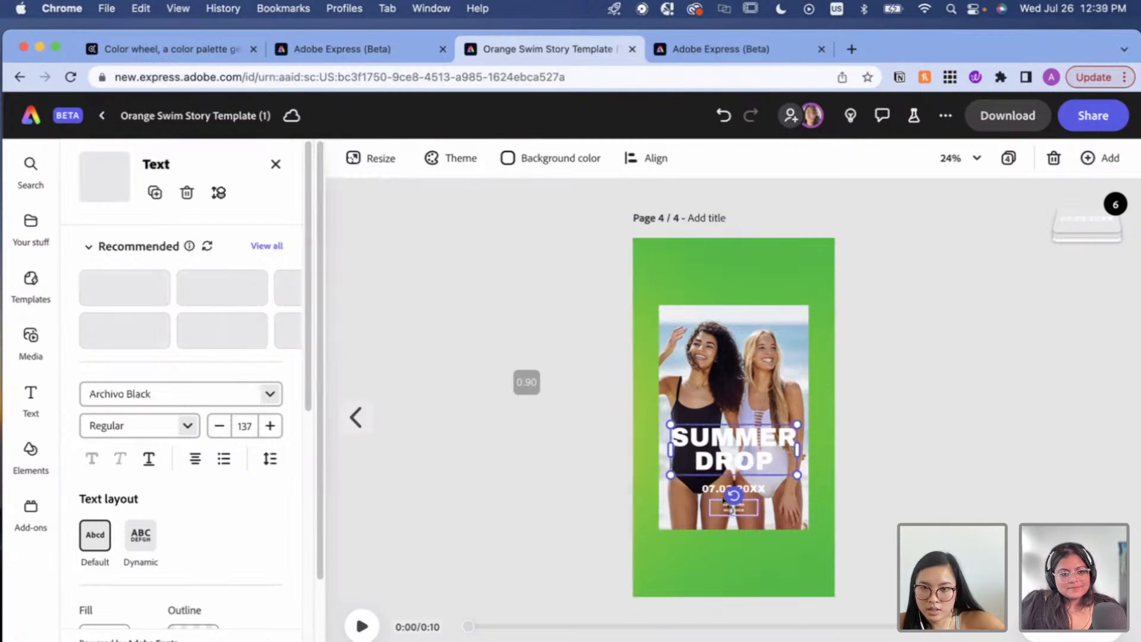
click(767, 571)
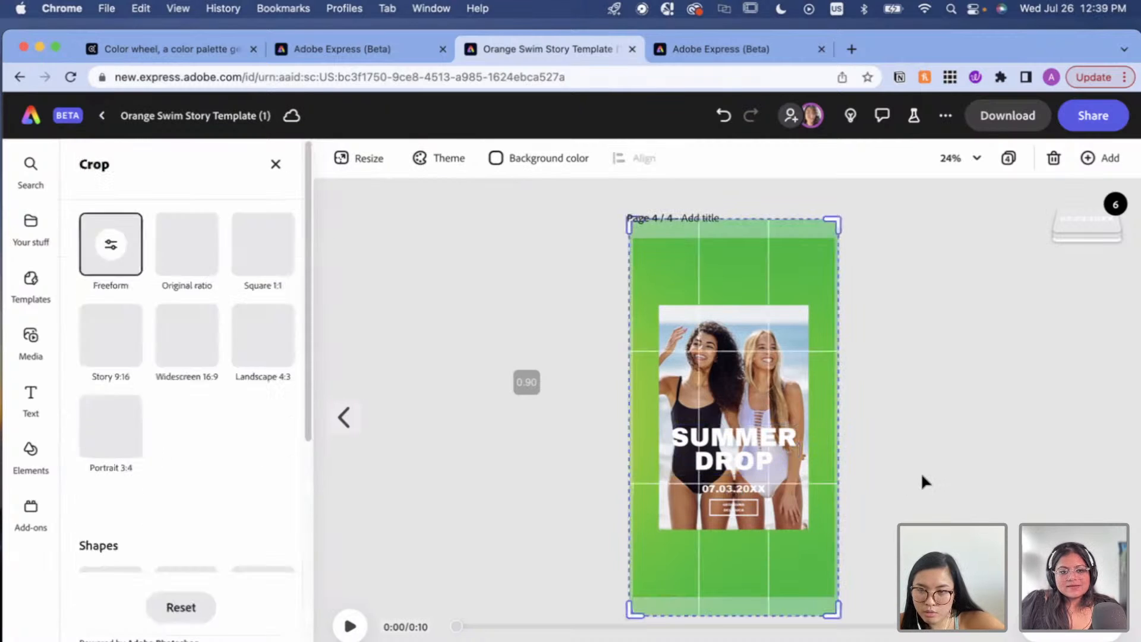
click(922, 475)
Try Forma DJR Text Regular on the SUMMER DROP heading and settle on the brand font Normalidad Wide Medium.
click(722, 447)
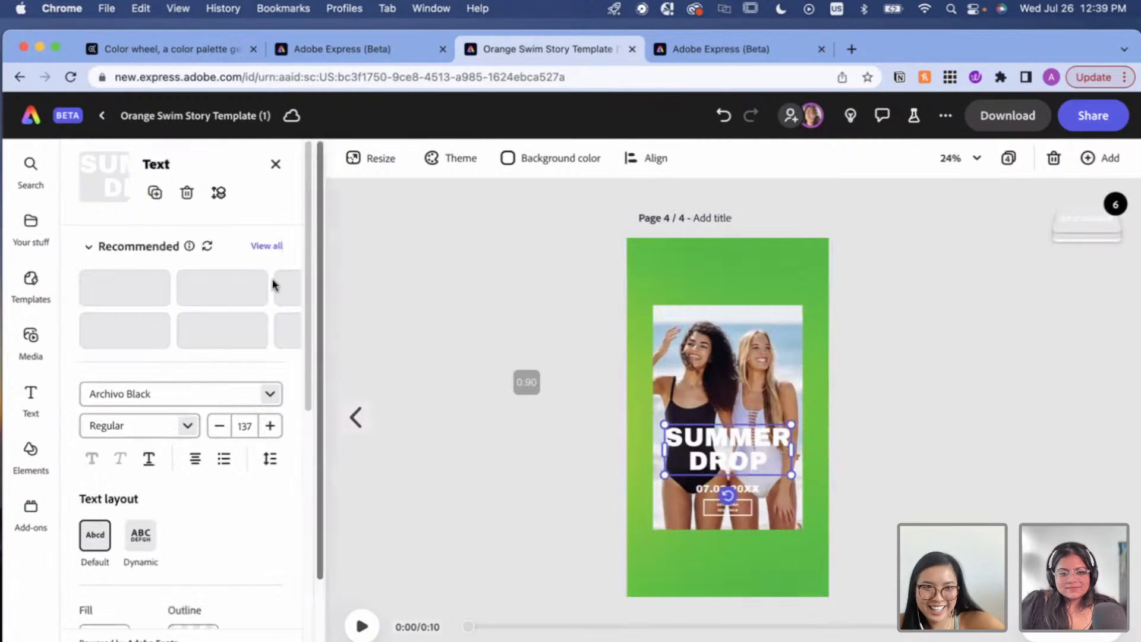
click(269, 395)
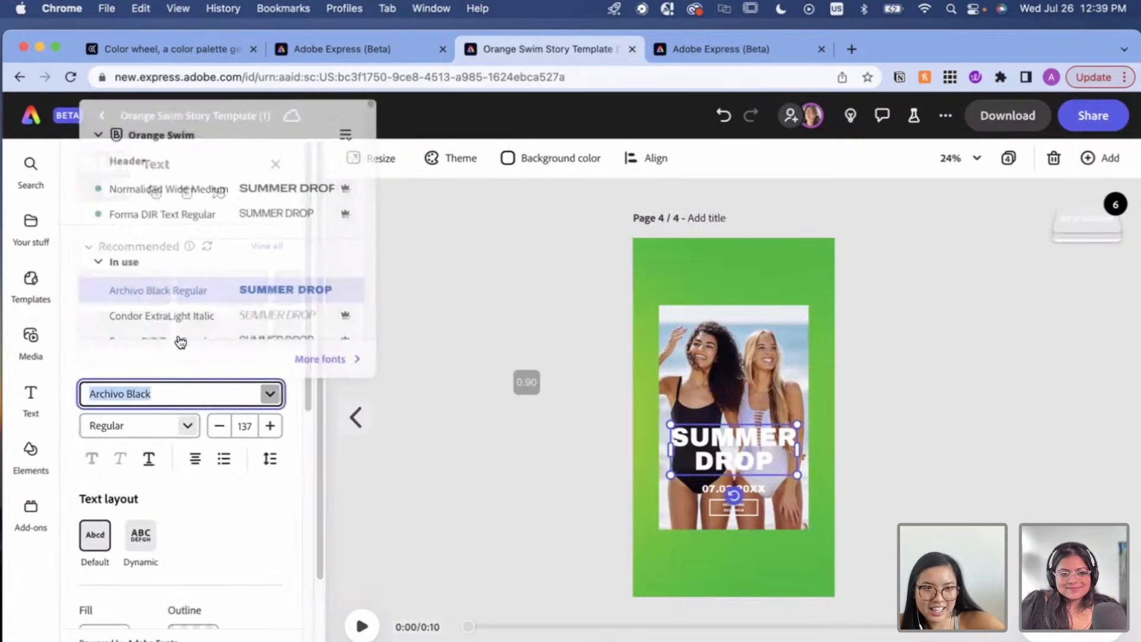
click(173, 217)
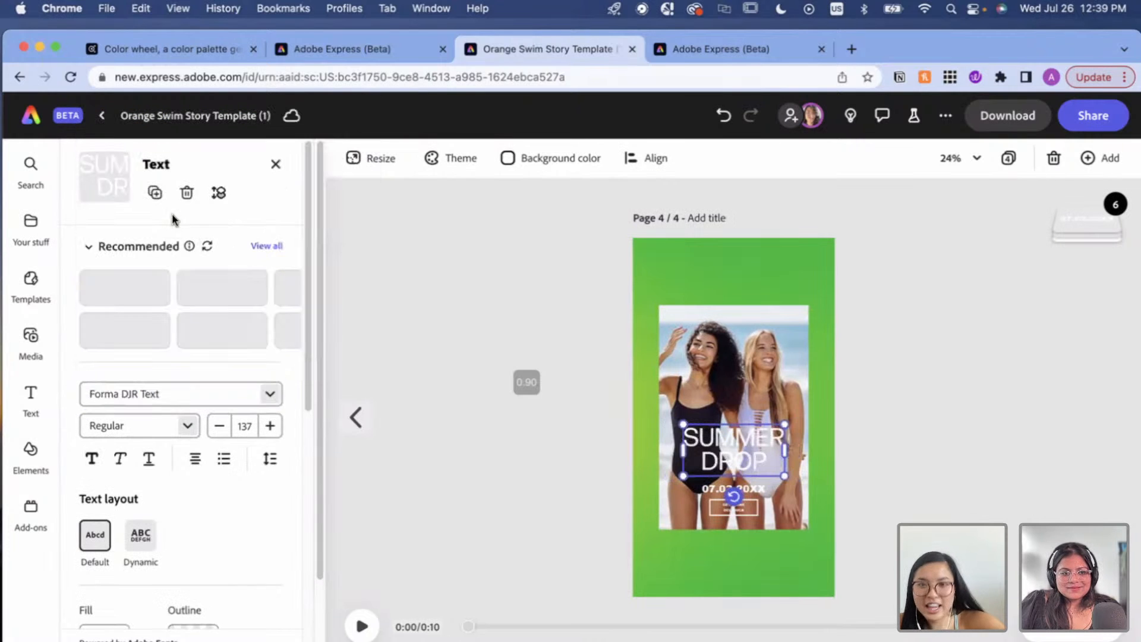
click(265, 406)
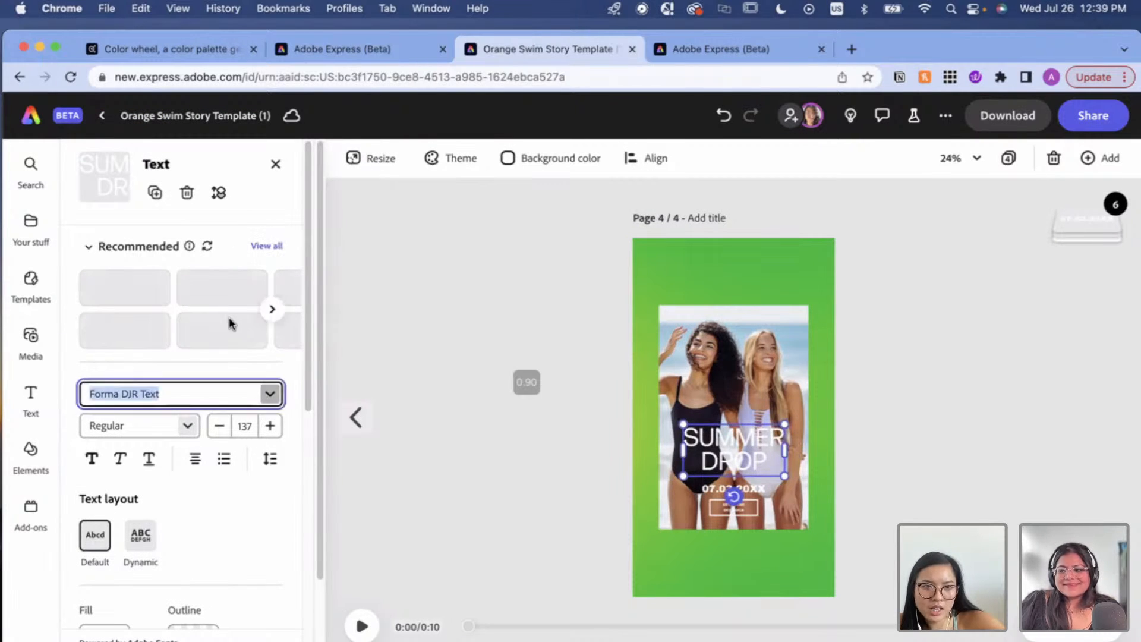
click(201, 197)
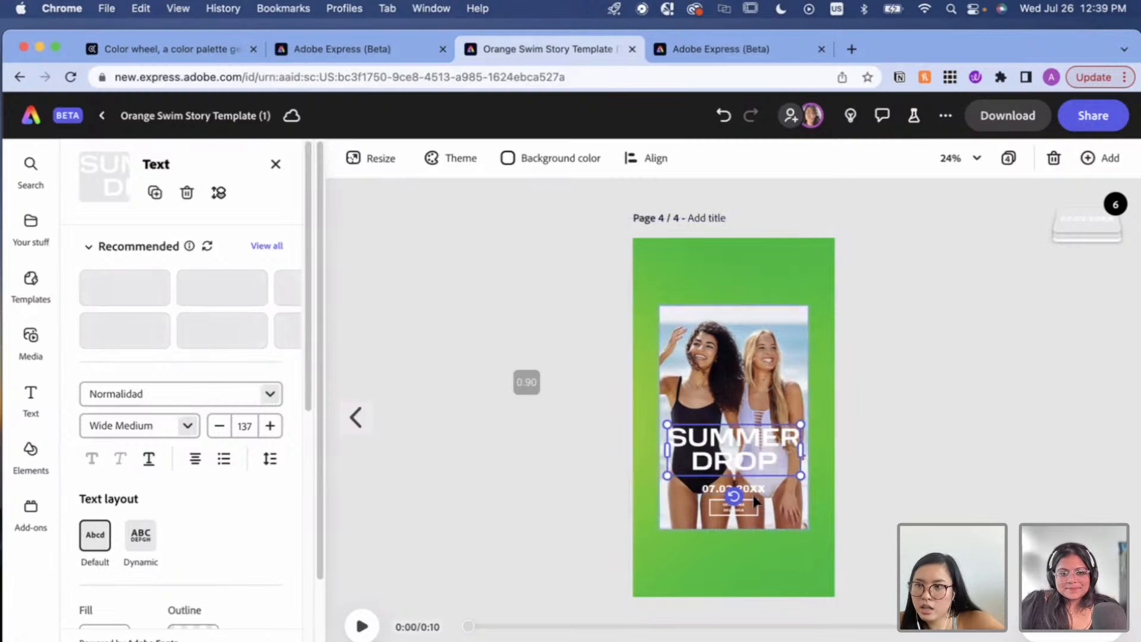
Play page 4 until the repeated NEW lines appear, select all of them, and set their font to Forma DJR Text Regular.
click(360, 628)
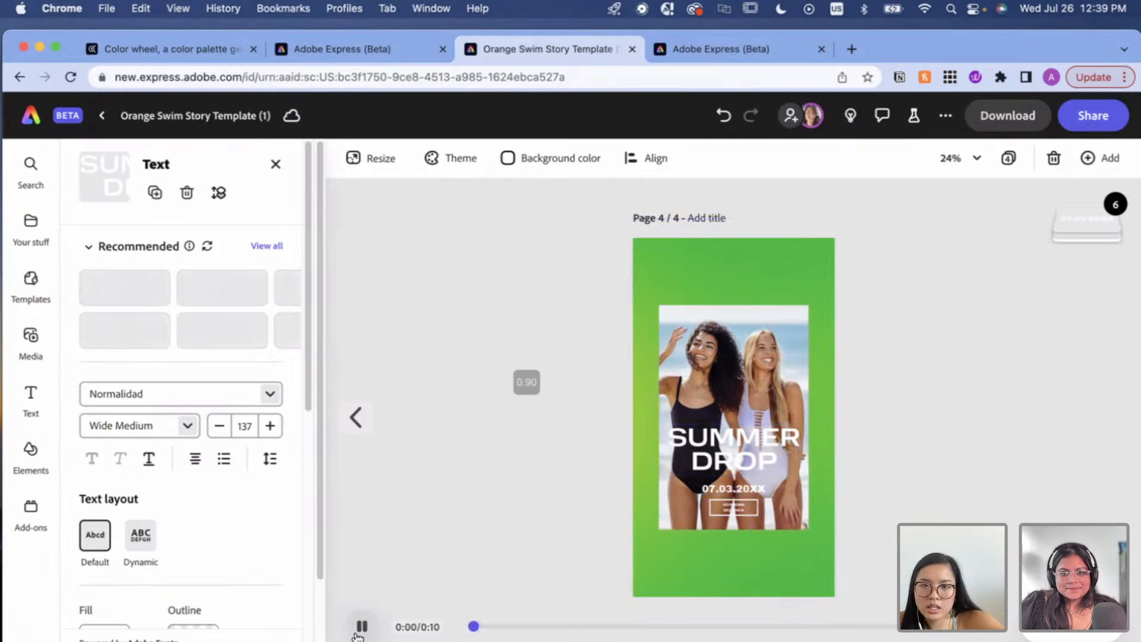
click(357, 634)
click(704, 275)
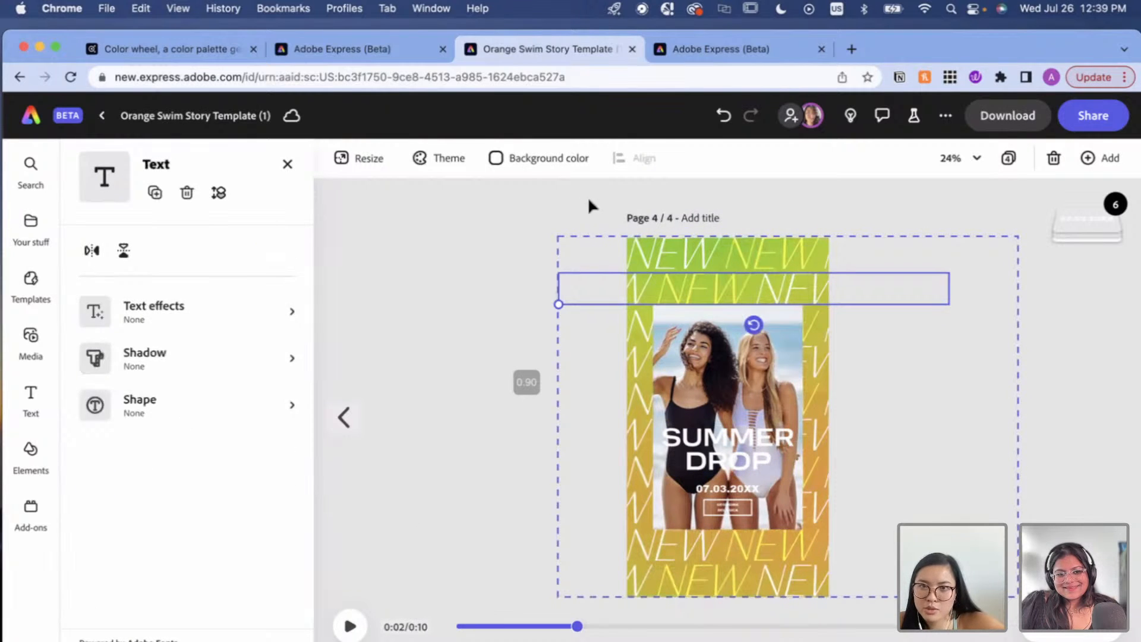
click(750, 254)
shift+click(817, 363)
drag(820, 205, 819, 582)
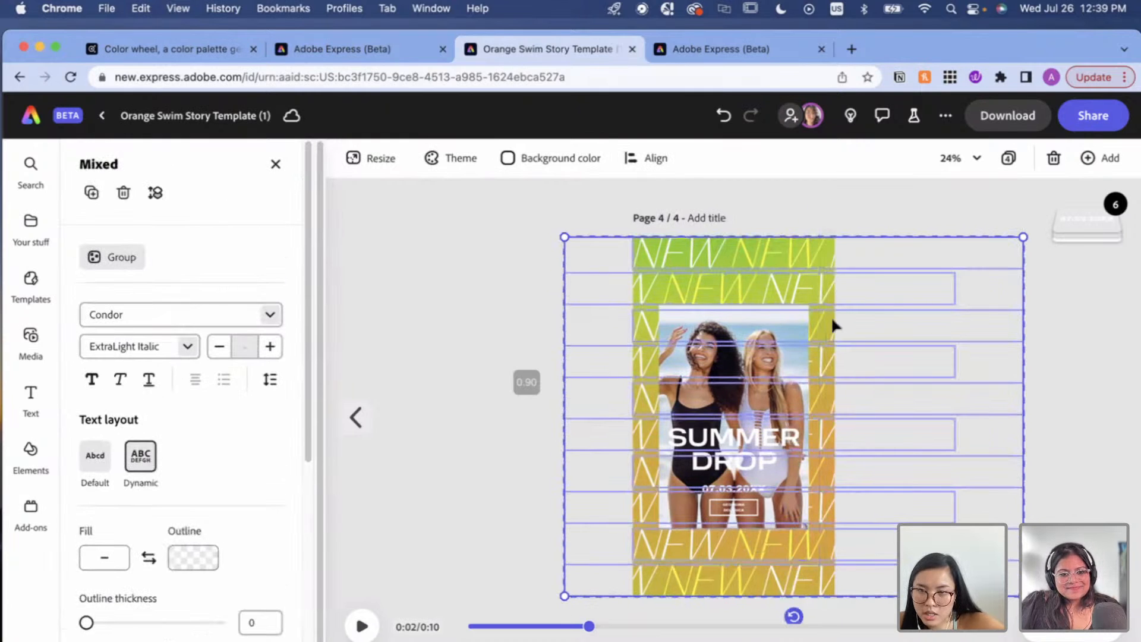
click(236, 320)
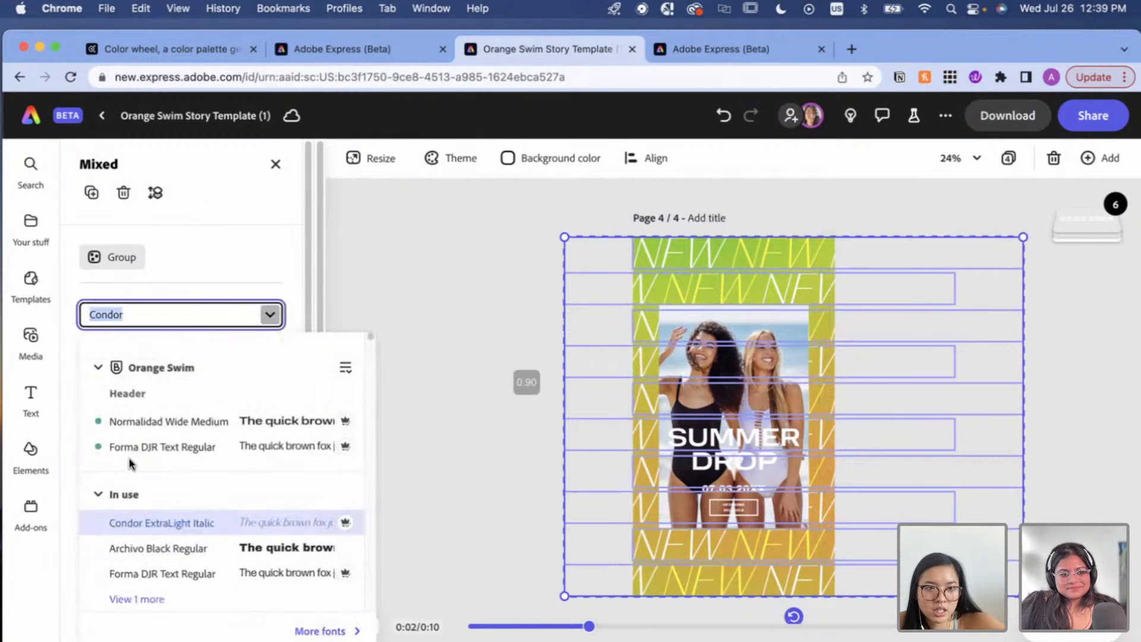
click(130, 463)
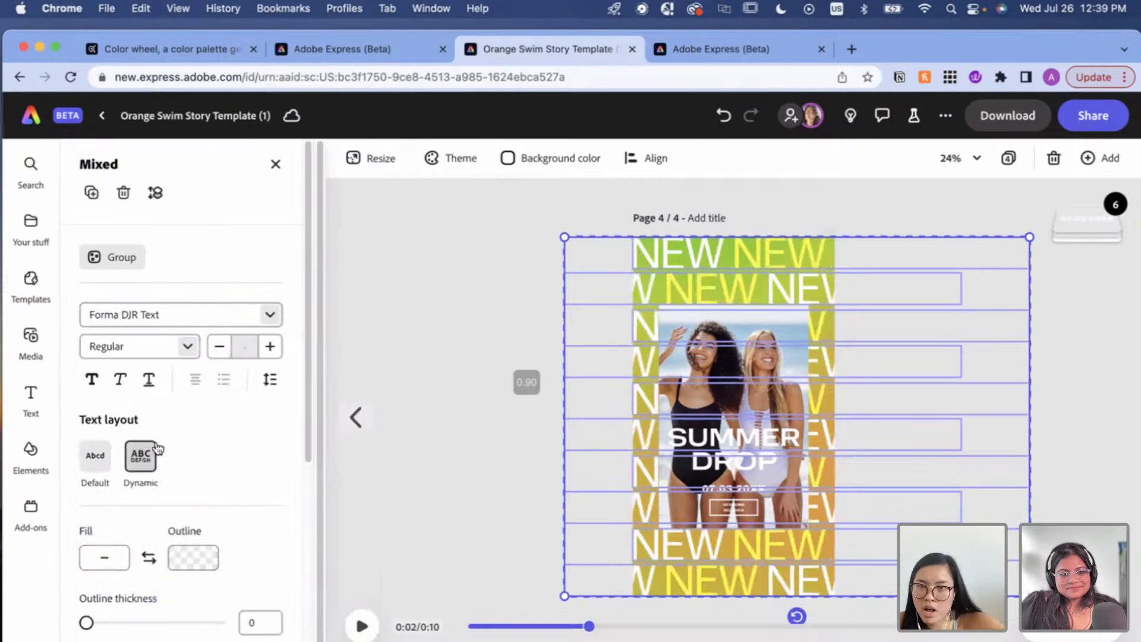
click(479, 302)
Preview the page animation, reduce the opacity of the NEW lines and gradient background together to 62%, and preview it again.
click(350, 627)
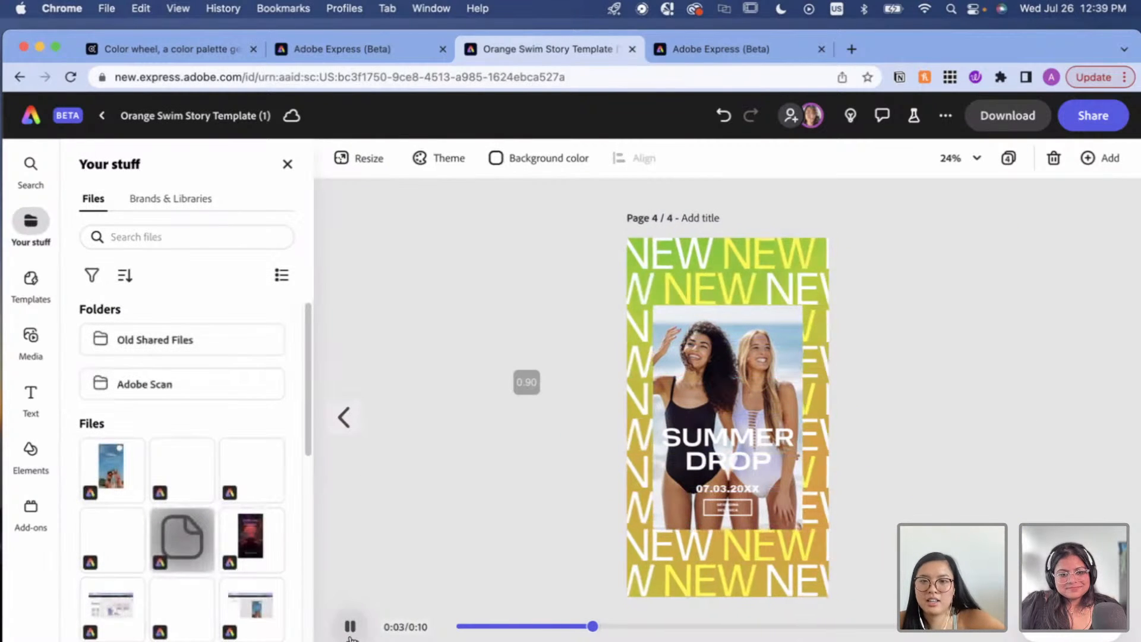
click(350, 629)
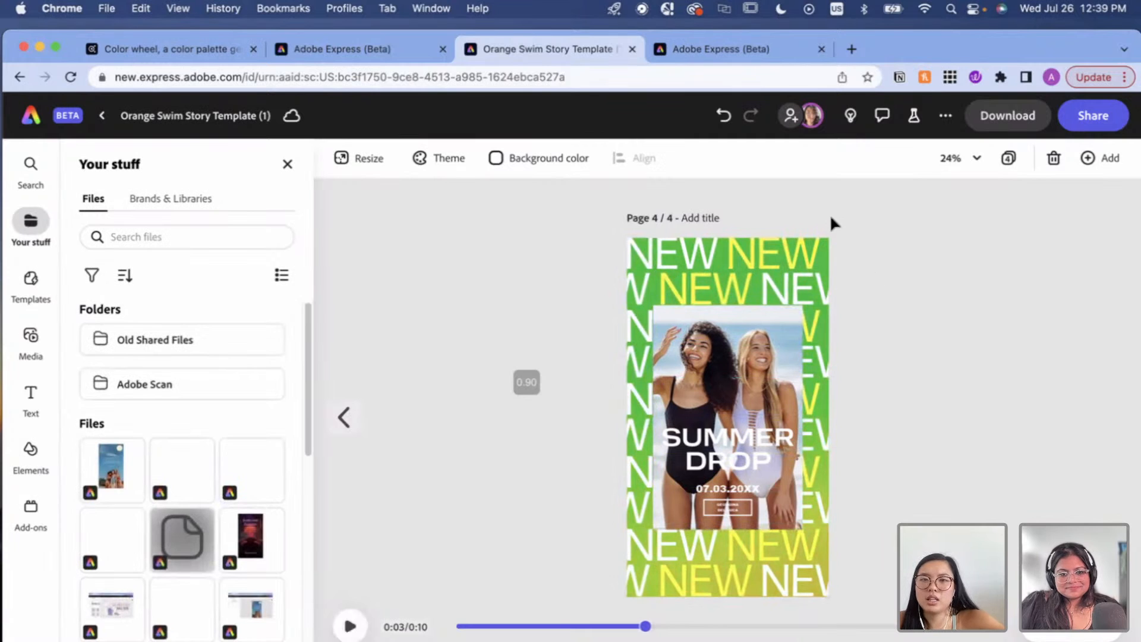
click(830, 394)
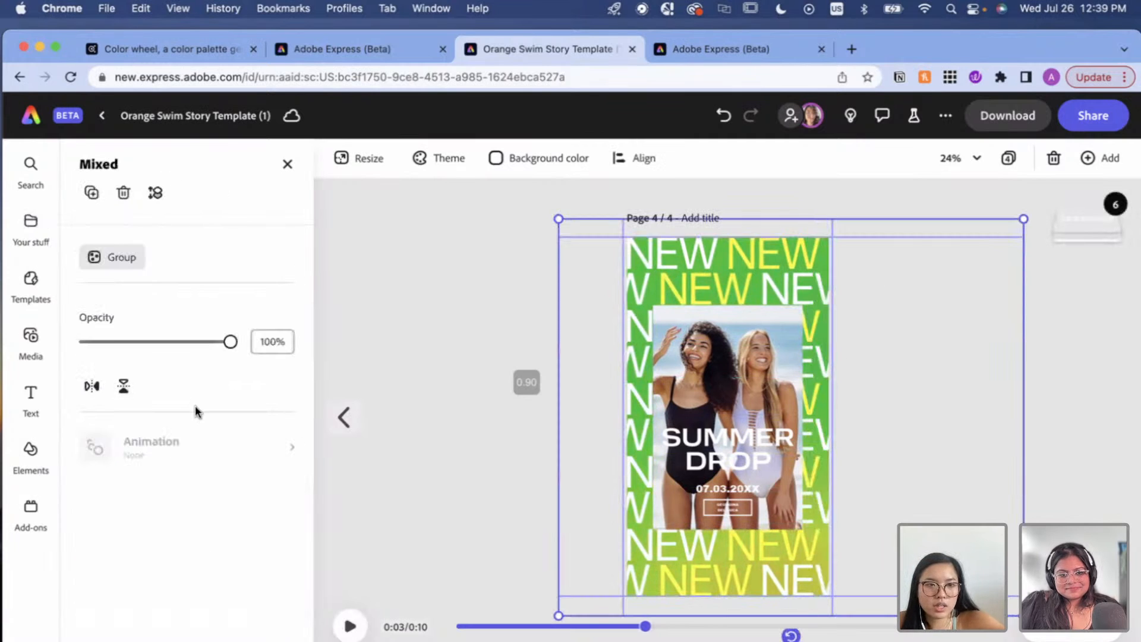
drag(229, 342, 179, 362)
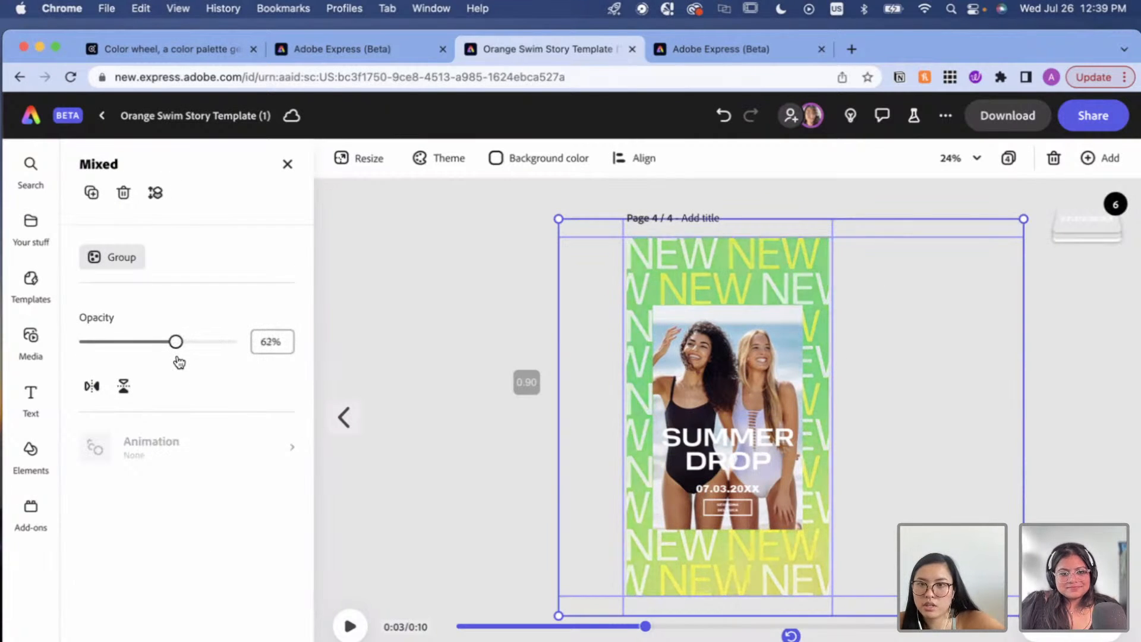
click(350, 627)
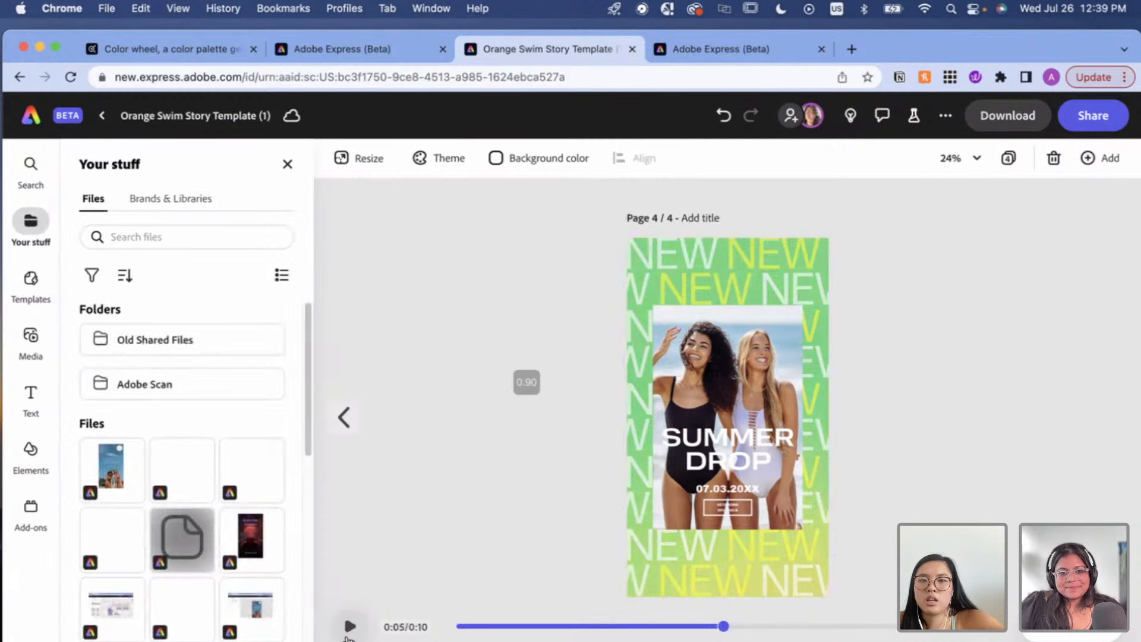
Add a solid black rectangle shape to page 4 and enlarge it across the photo's upper half, above the SUMMER DROP heading.
click(33, 451)
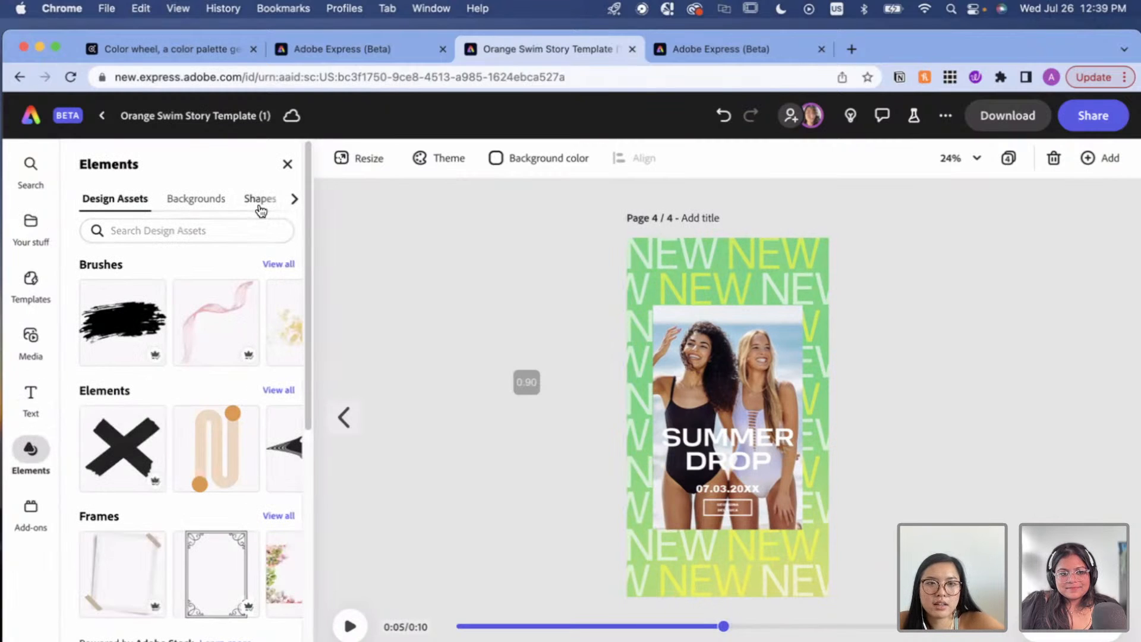
click(260, 202)
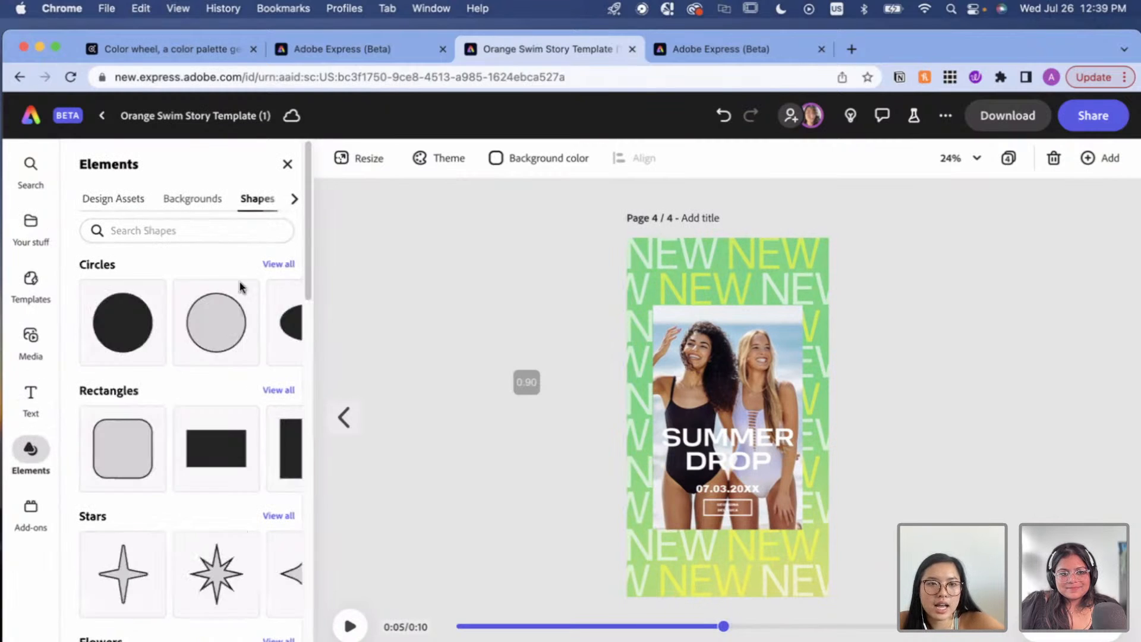
click(218, 442)
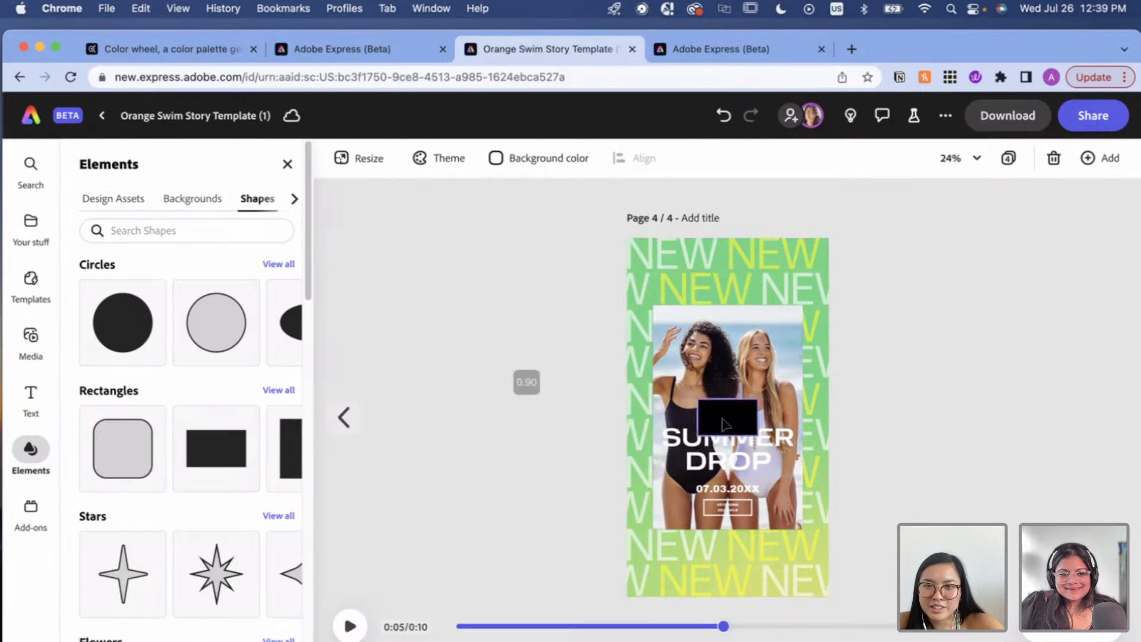
drag(726, 417, 824, 409)
drag(777, 482, 771, 461)
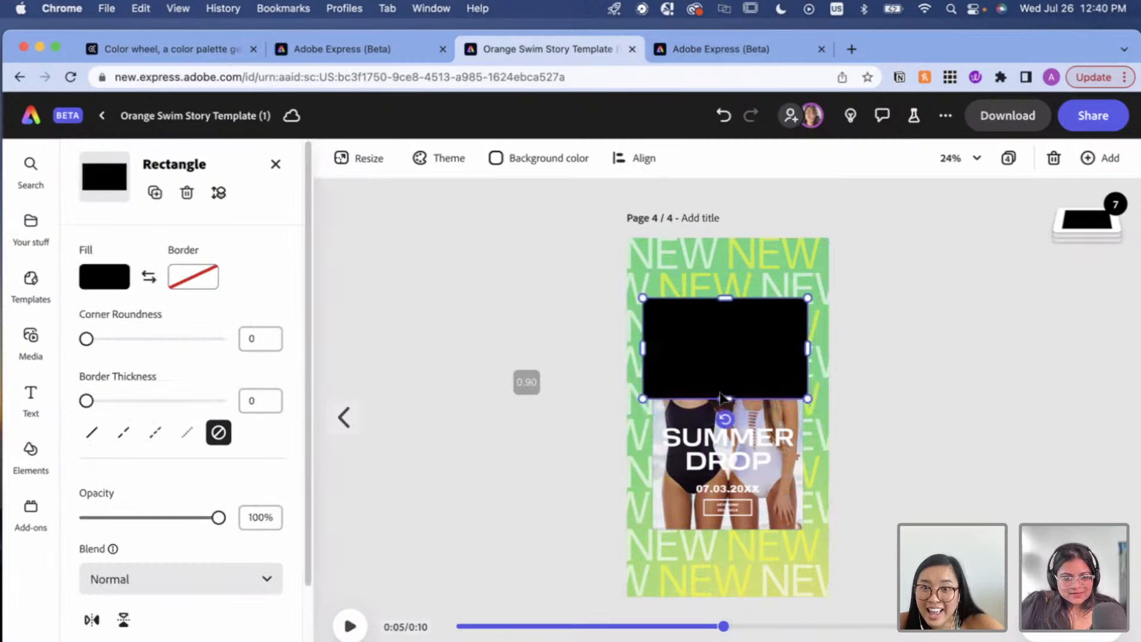
Stretch the black rectangle down to cover the whole photo and fill it with the cream color from the Orange Swim brand.
drag(721, 395, 747, 535)
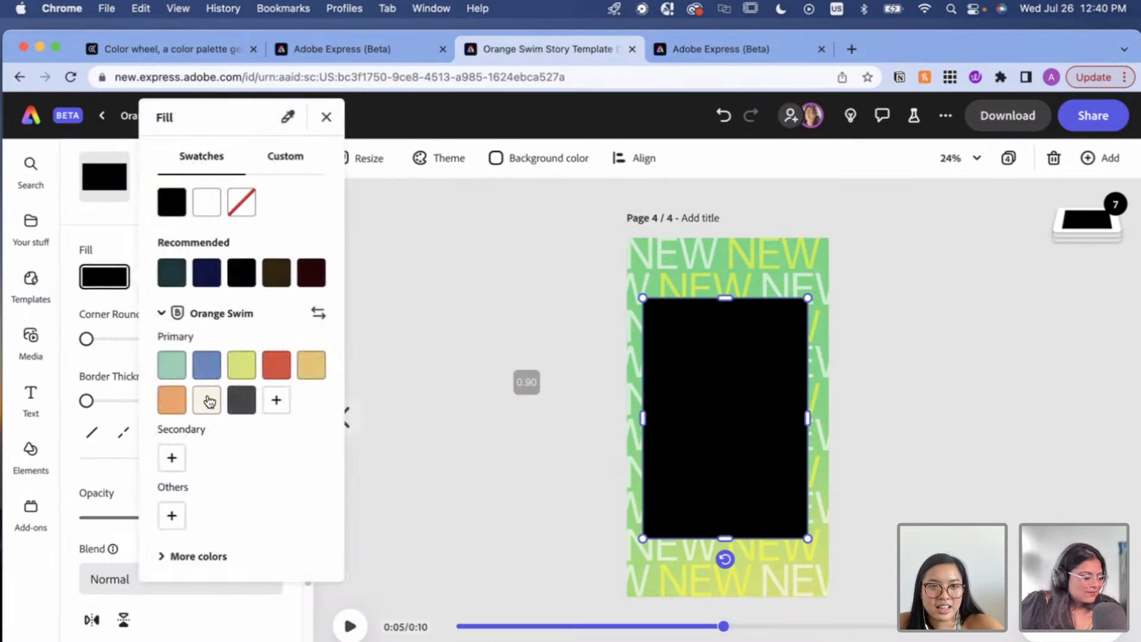
click(207, 401)
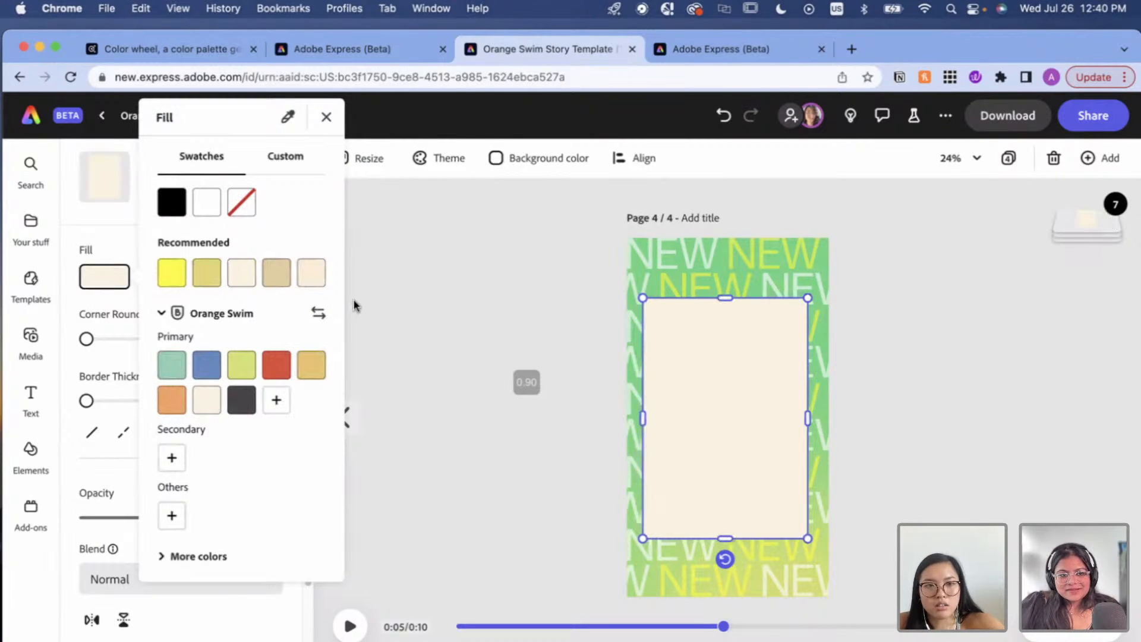
Move the cream rectangle behind the photo in the layer order and narrow it slightly to leave a thinner border.
click(1092, 228)
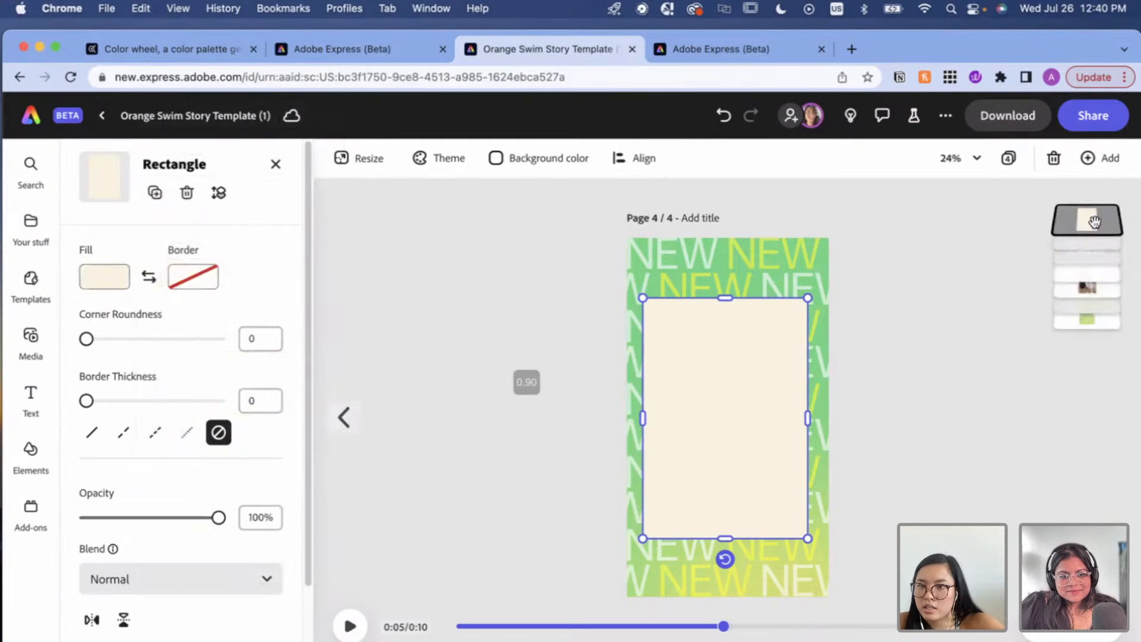
drag(1092, 225, 1075, 345)
scroll(749, 410, up, 5)
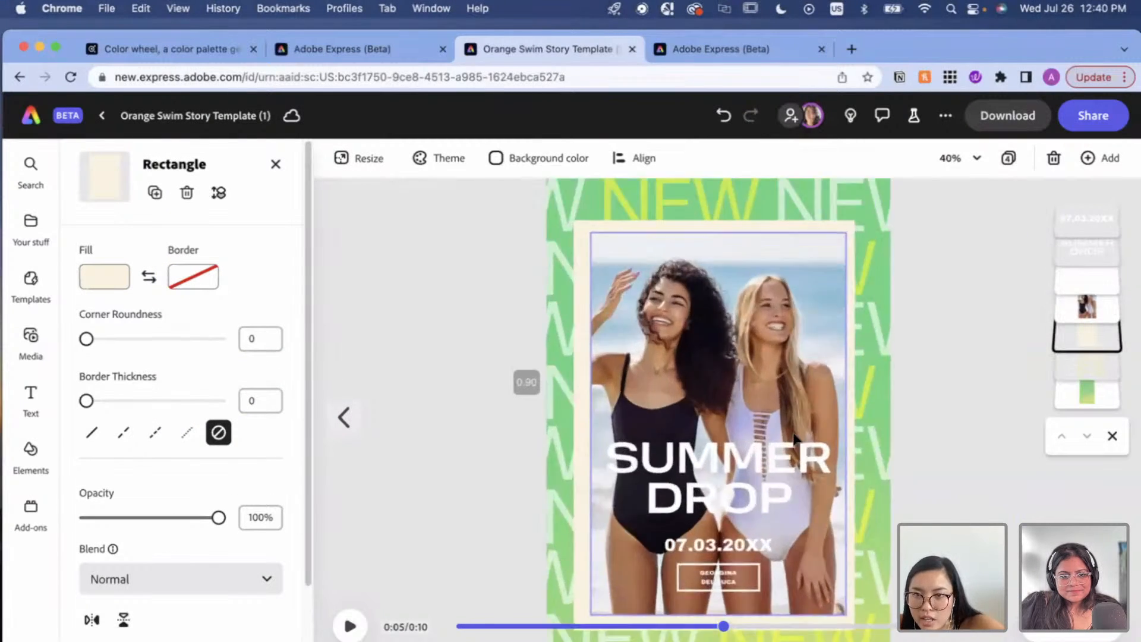
drag(586, 427, 592, 426)
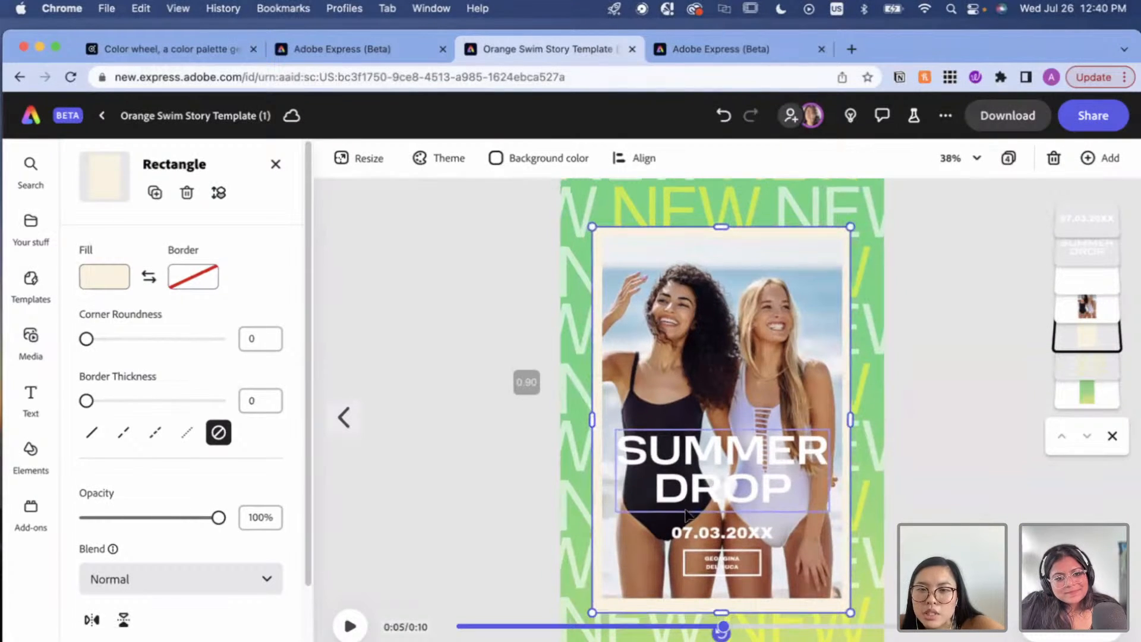
Change the rectangle's fill to white and extend its lower edge slightly to deepen the frame below the photo.
click(104, 277)
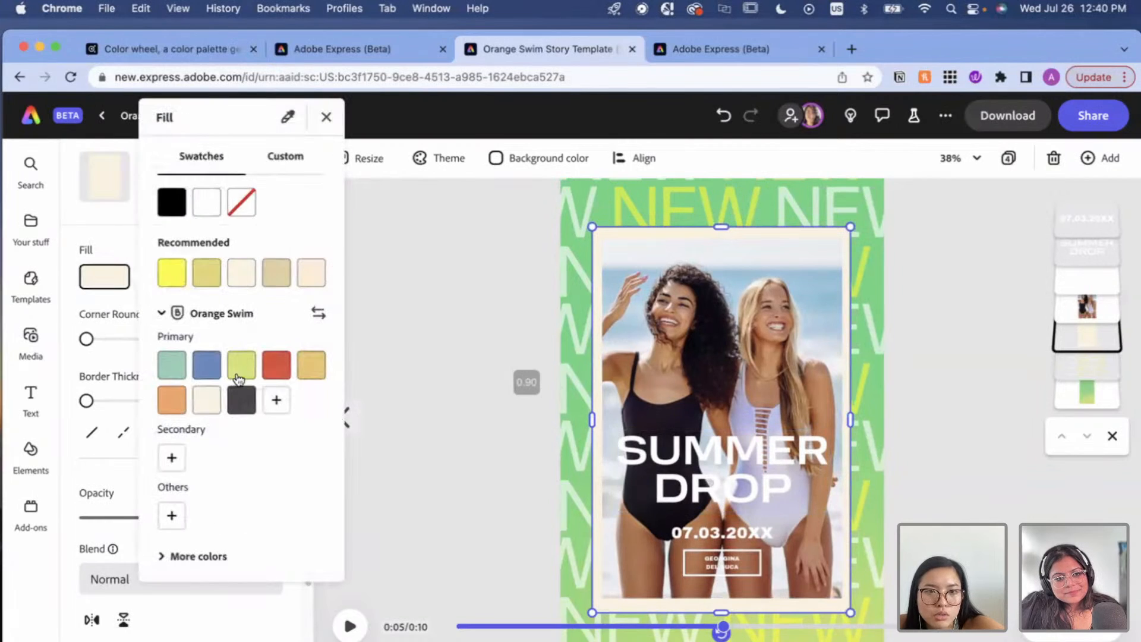
click(202, 202)
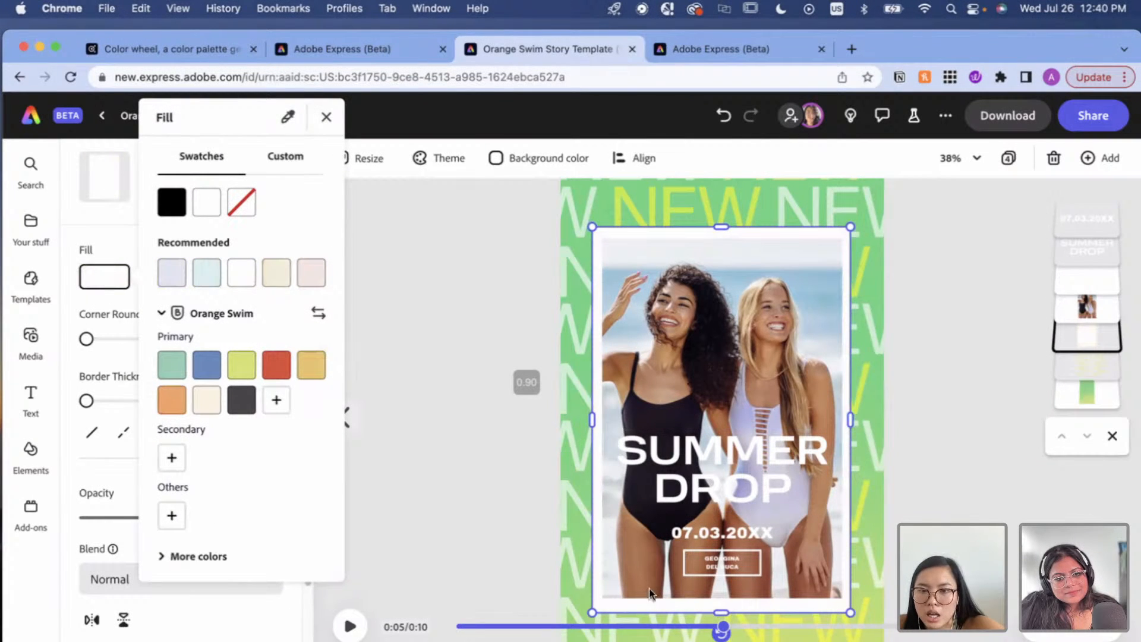
drag(721, 612, 719, 619)
click(951, 576)
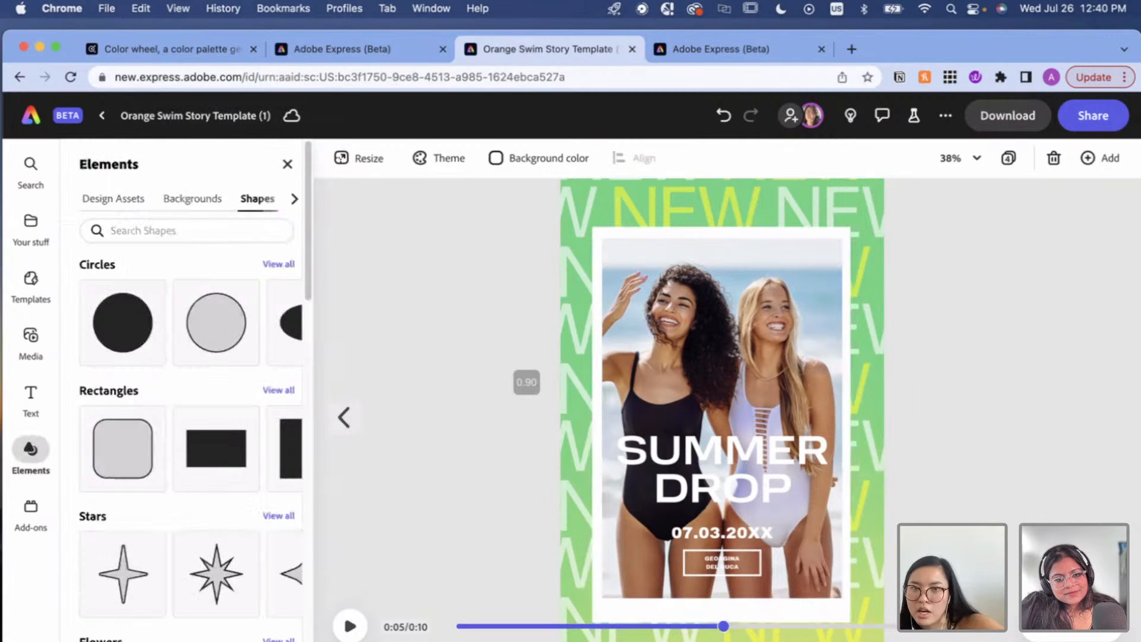
Play page 4 from the beginning to preview the white-framed photo over the moving NEW lines.
scroll(722, 410, down, 1)
scroll(927, 451, down, 2)
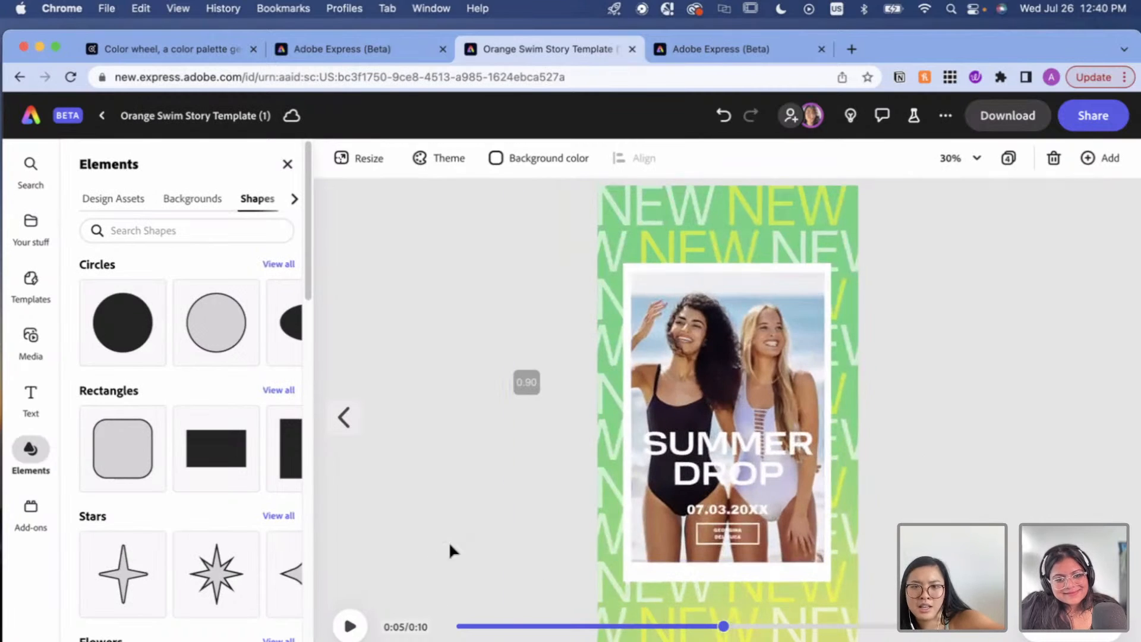
scroll(442, 556, down, 2)
click(350, 626)
click(611, 625)
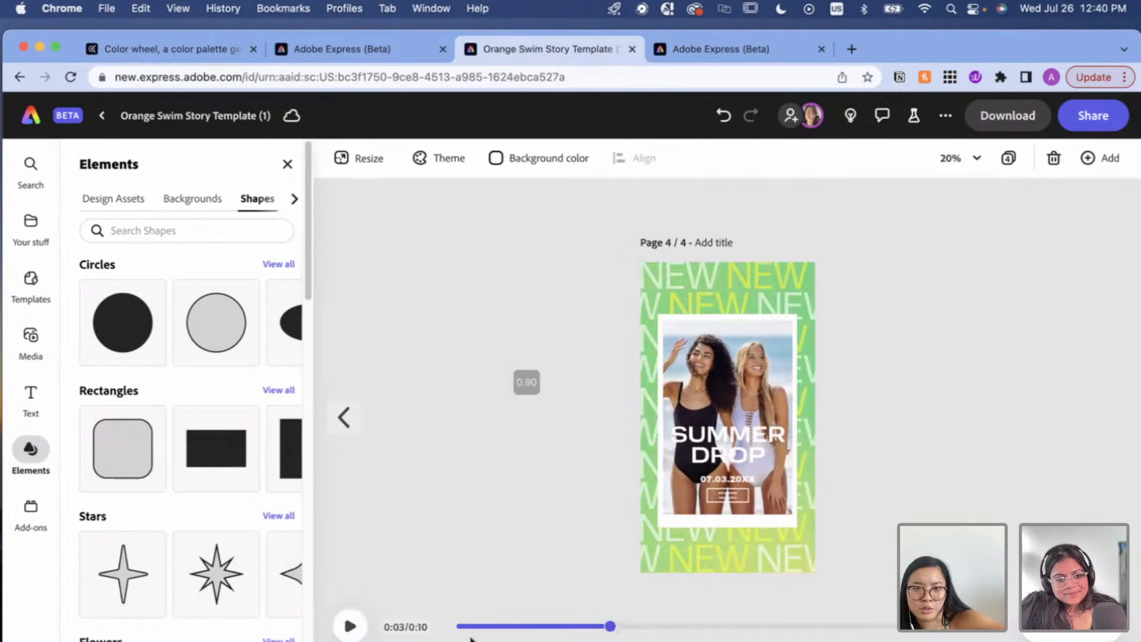
click(457, 628)
click(350, 626)
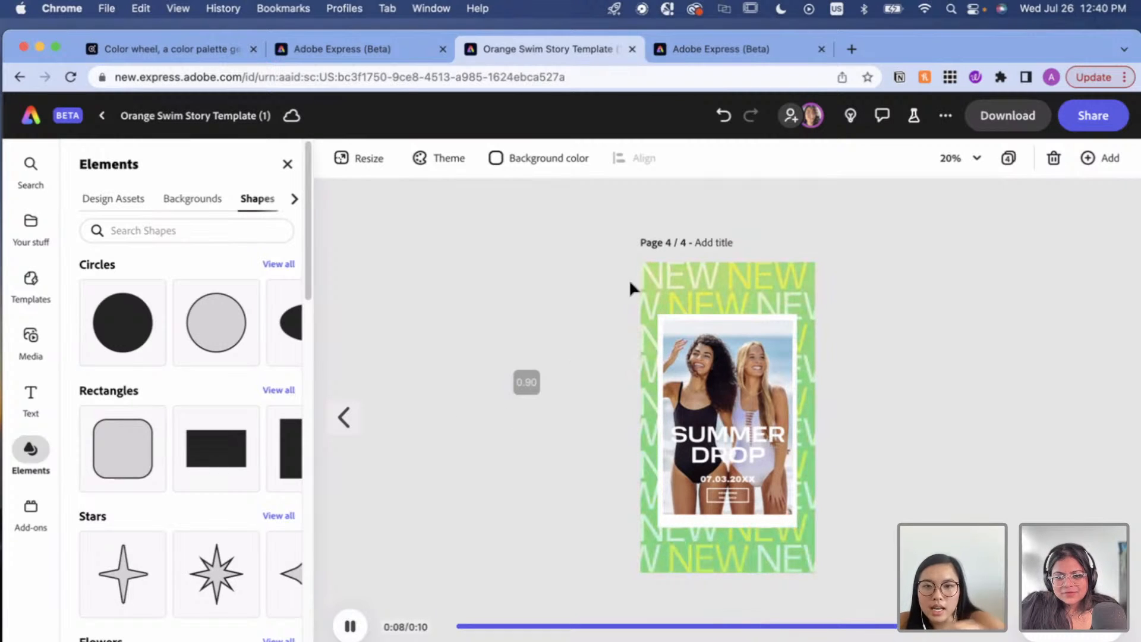
Try the Grayscale and Darken effects on the green gradient background video and preview the darkened version.
click(705, 280)
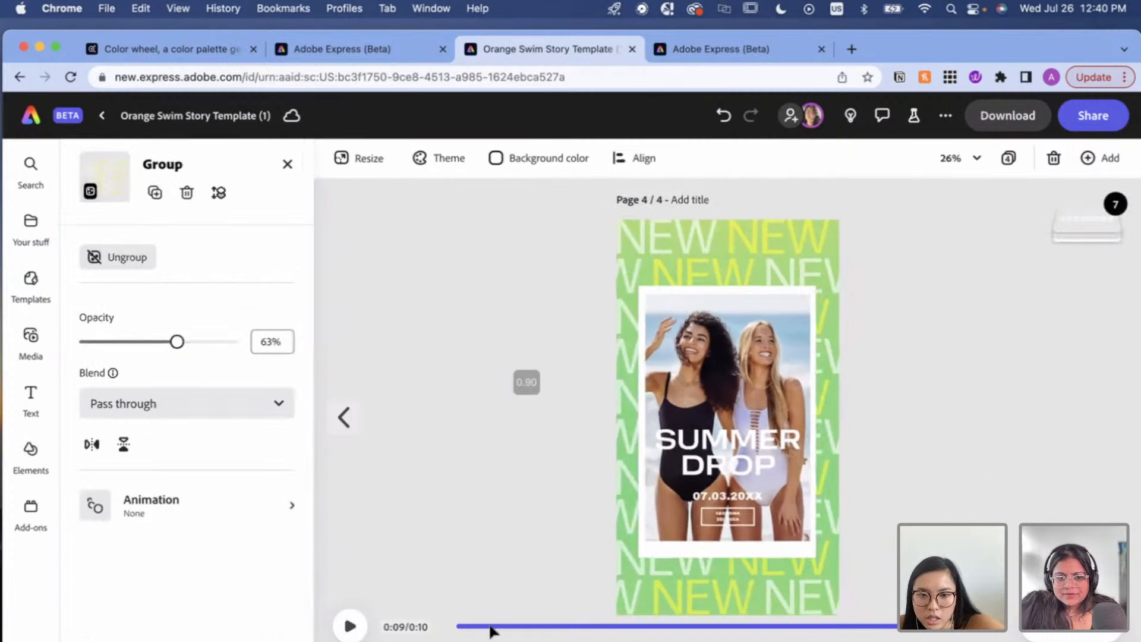
click(490, 627)
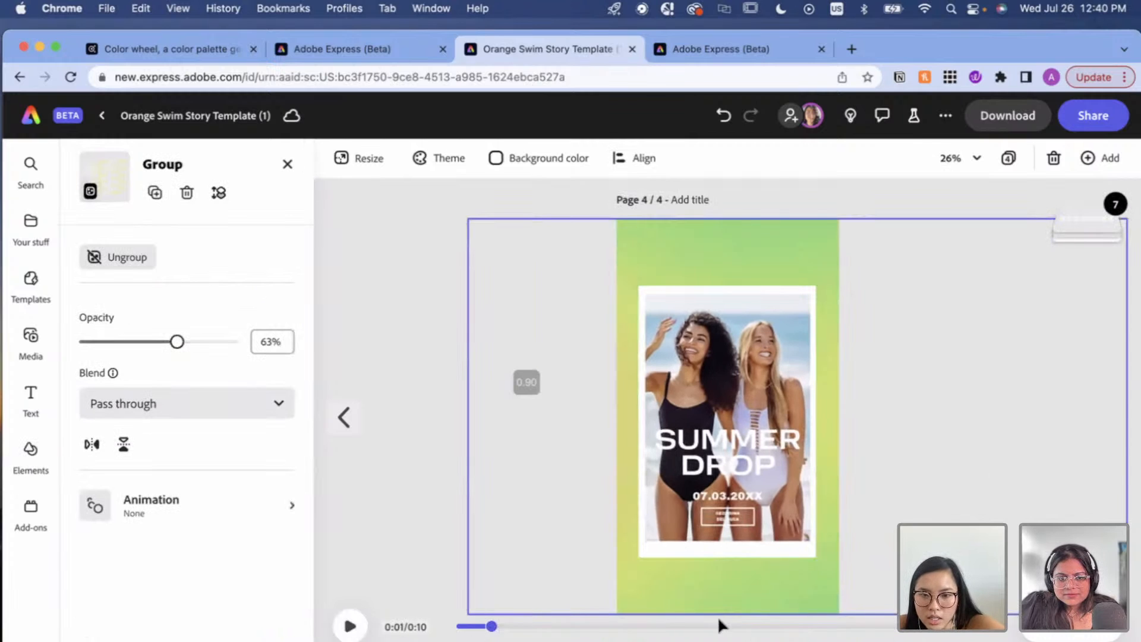
click(718, 601)
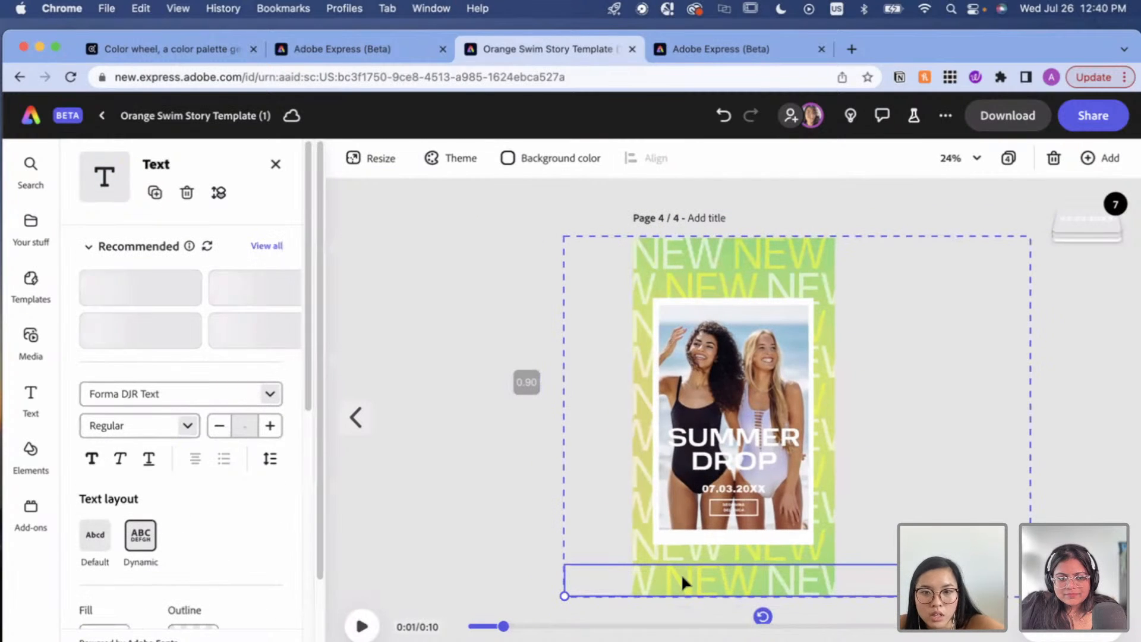
drag(502, 627, 420, 618)
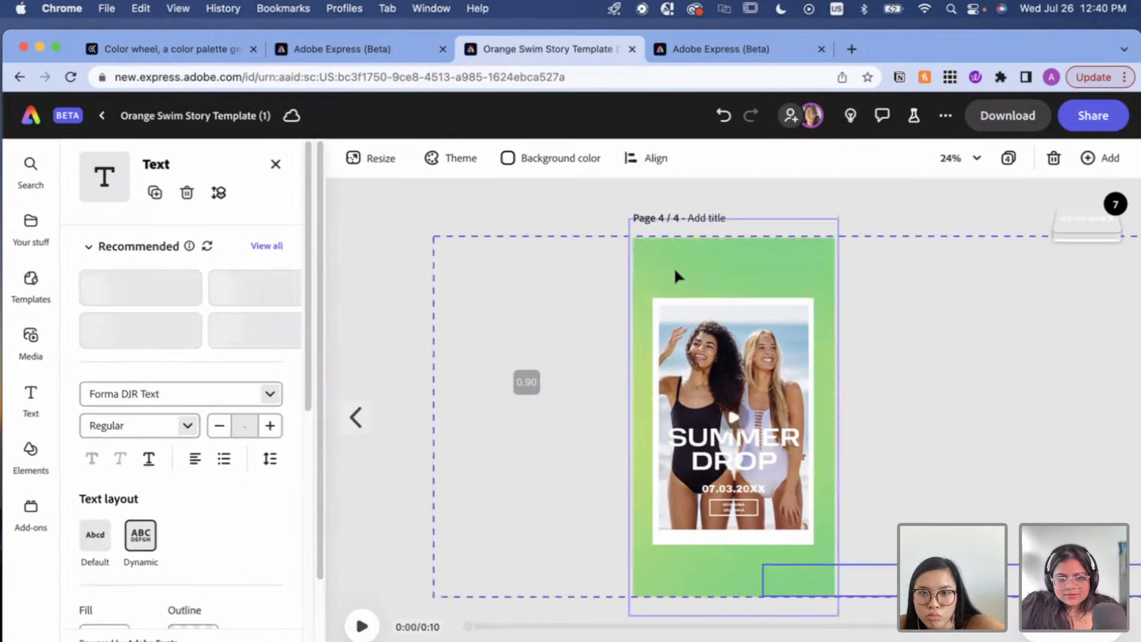
click(674, 266)
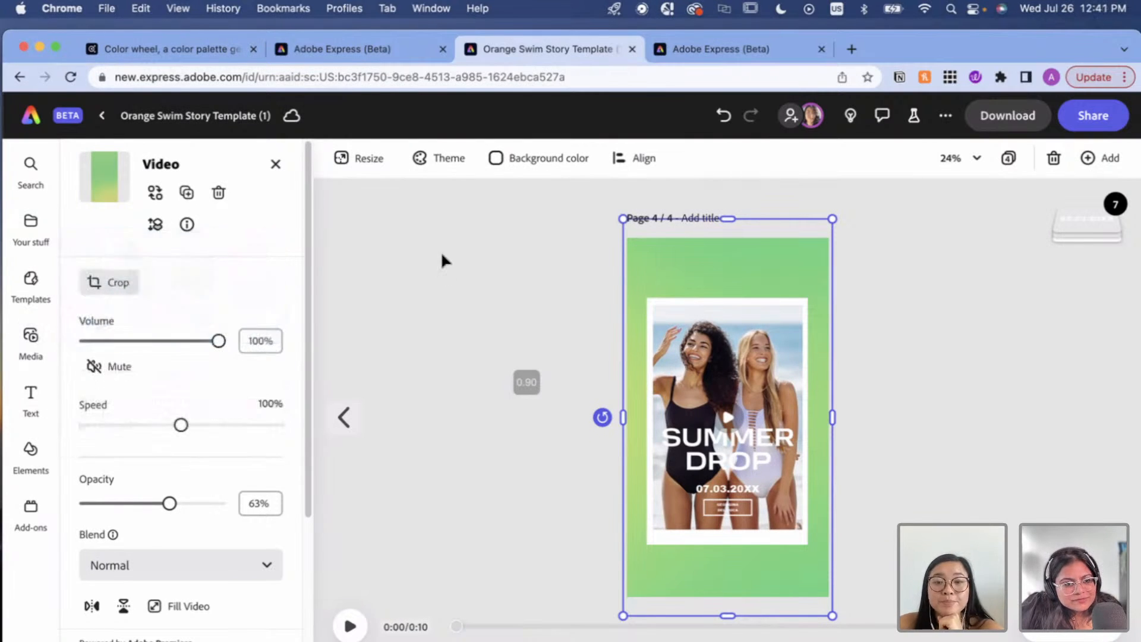
scroll(202, 269, down, 5)
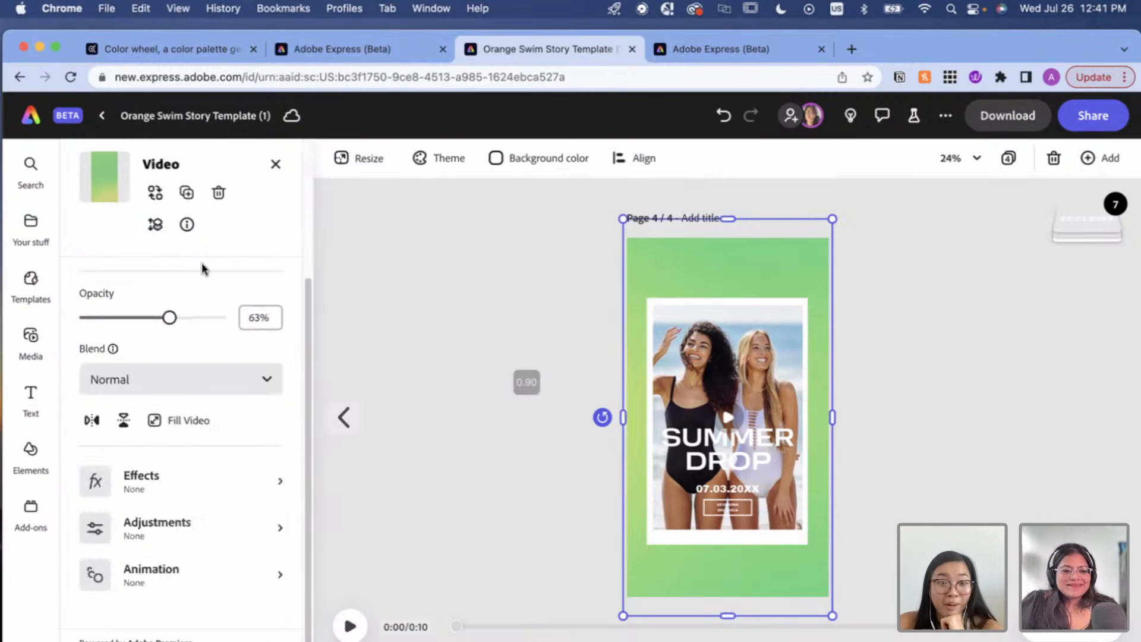
click(191, 489)
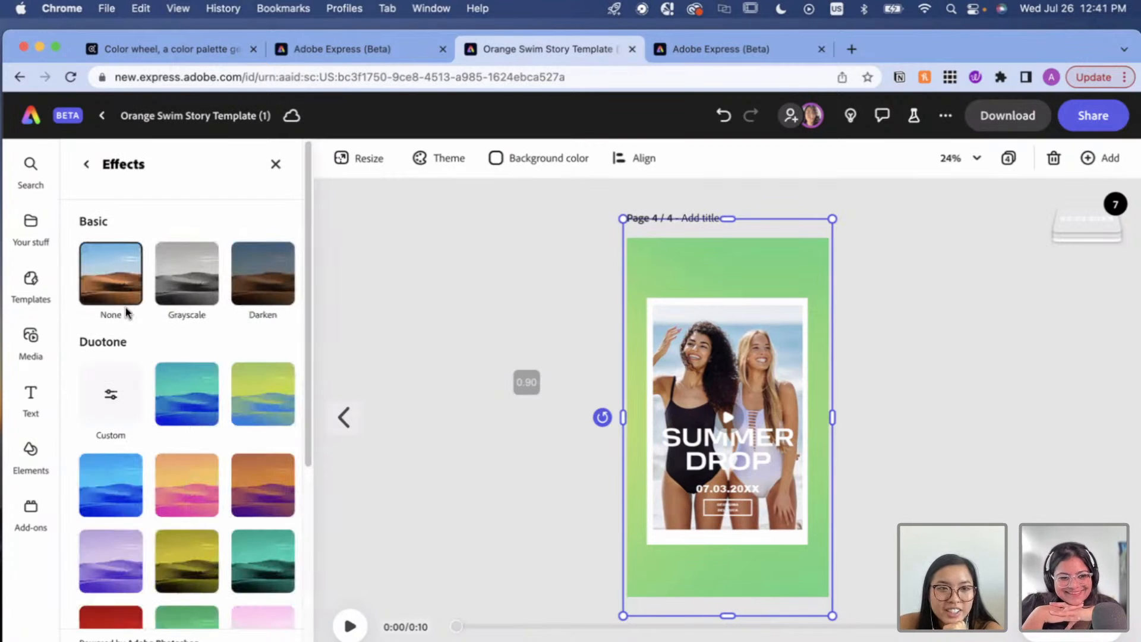
click(202, 270)
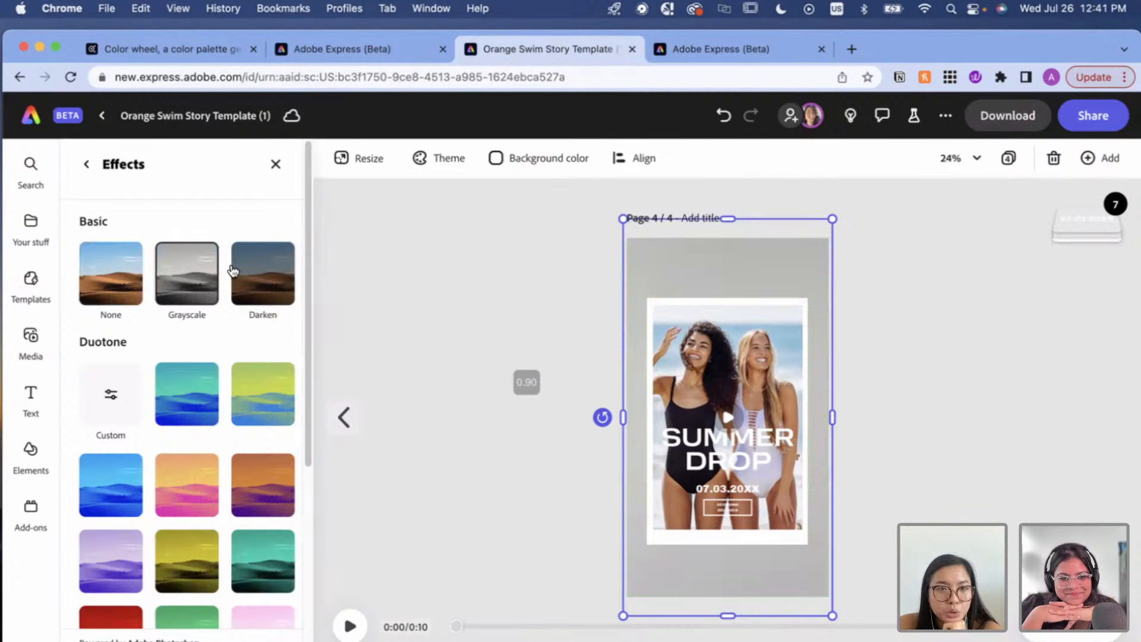
click(244, 271)
click(350, 626)
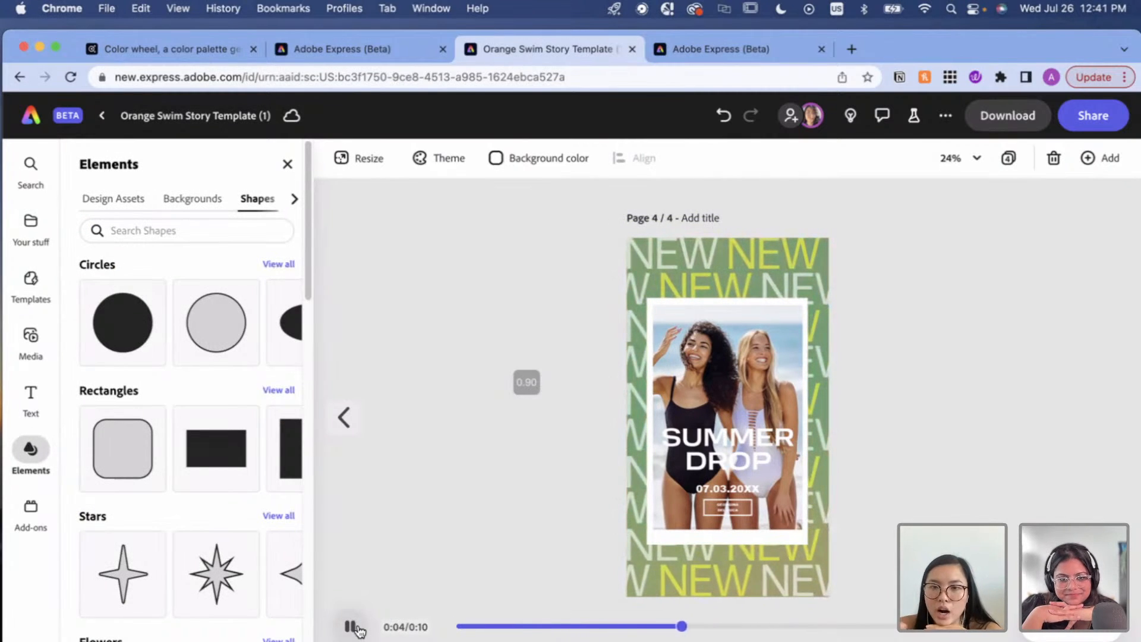
click(355, 628)
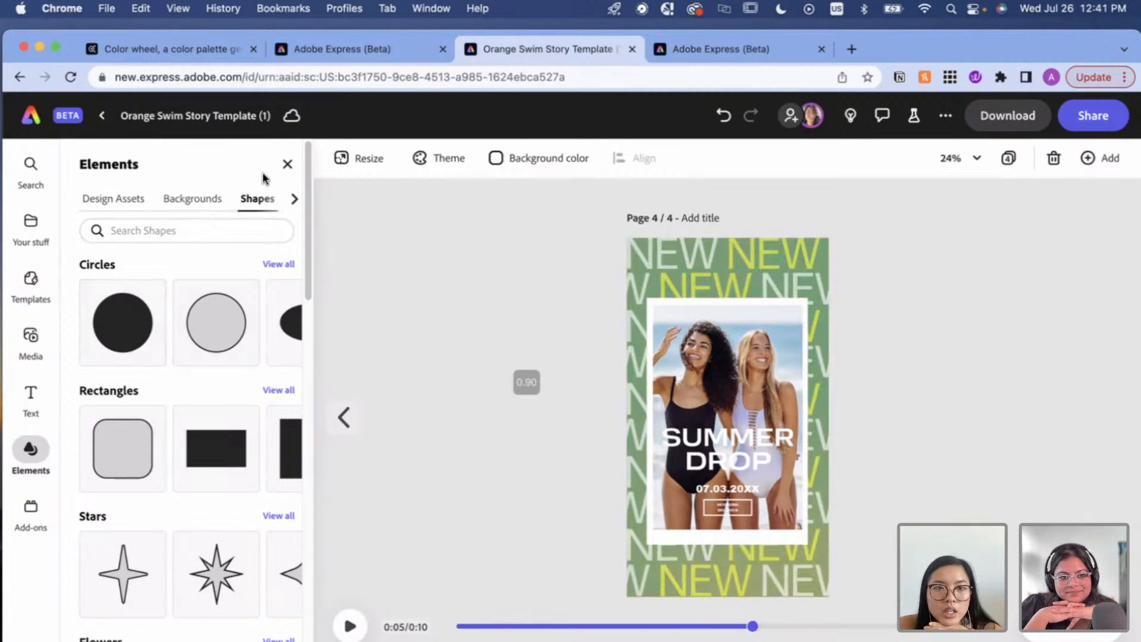
Try the teal-and-blue Duotone effect on the background video and preview it with the NEW lines.
click(287, 164)
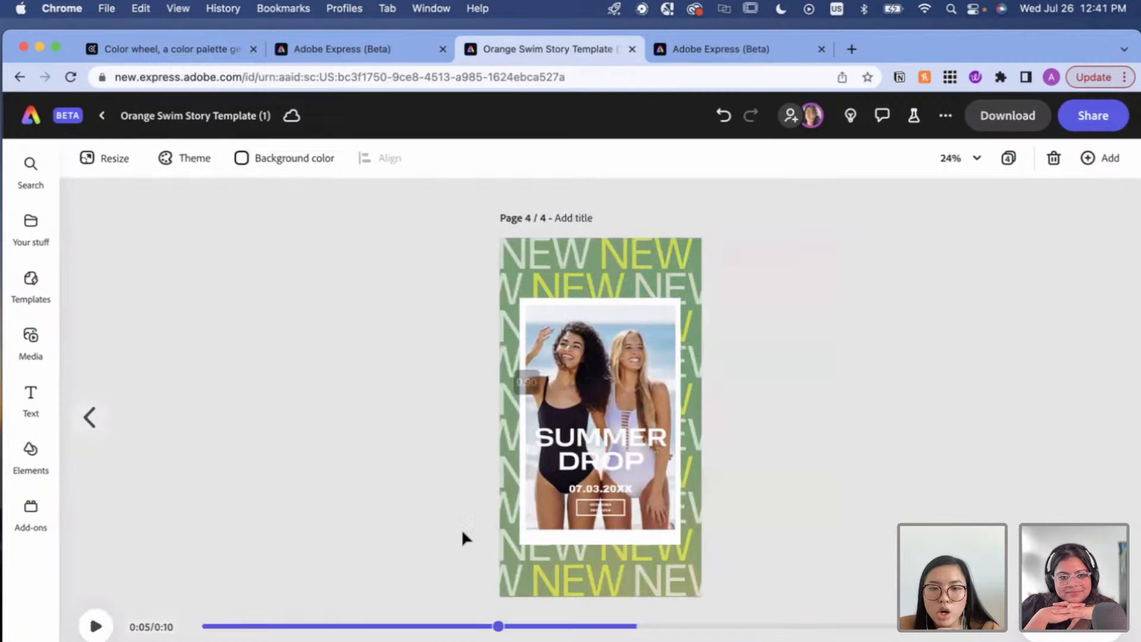
drag(498, 625, 134, 604)
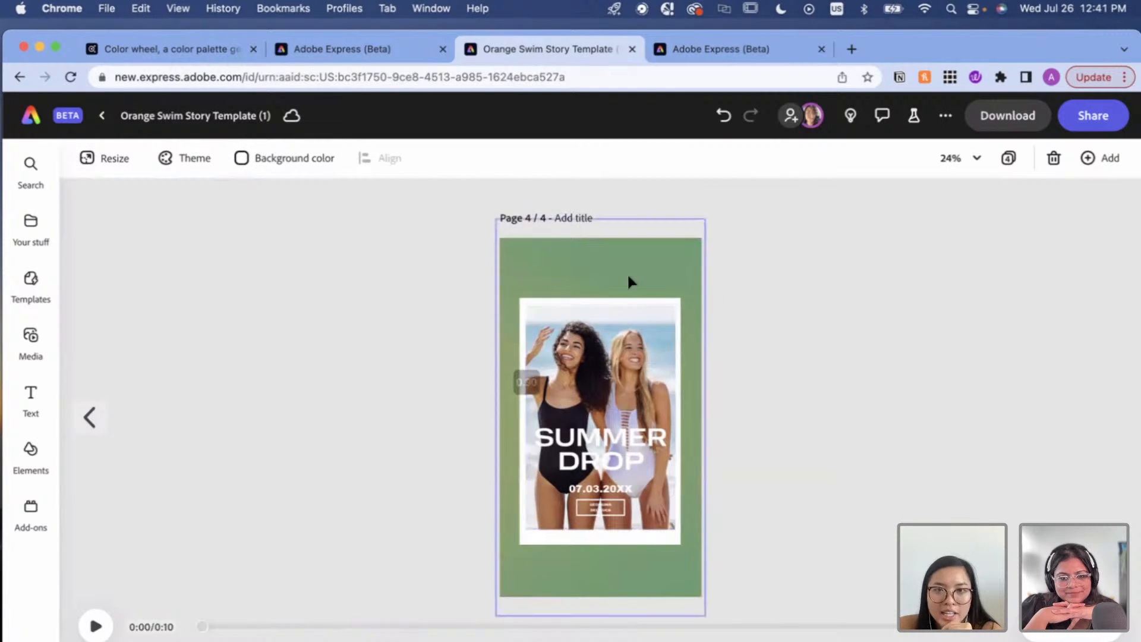
click(627, 254)
scroll(178, 530, down, 1)
scroll(179, 525, down, 3)
click(235, 571)
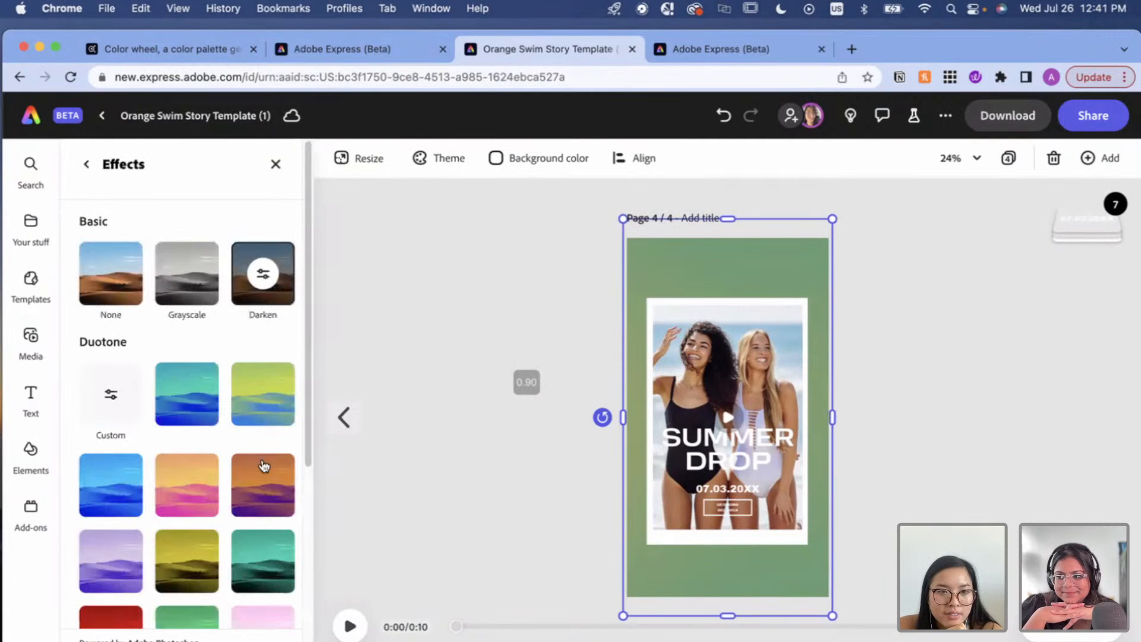
click(202, 405)
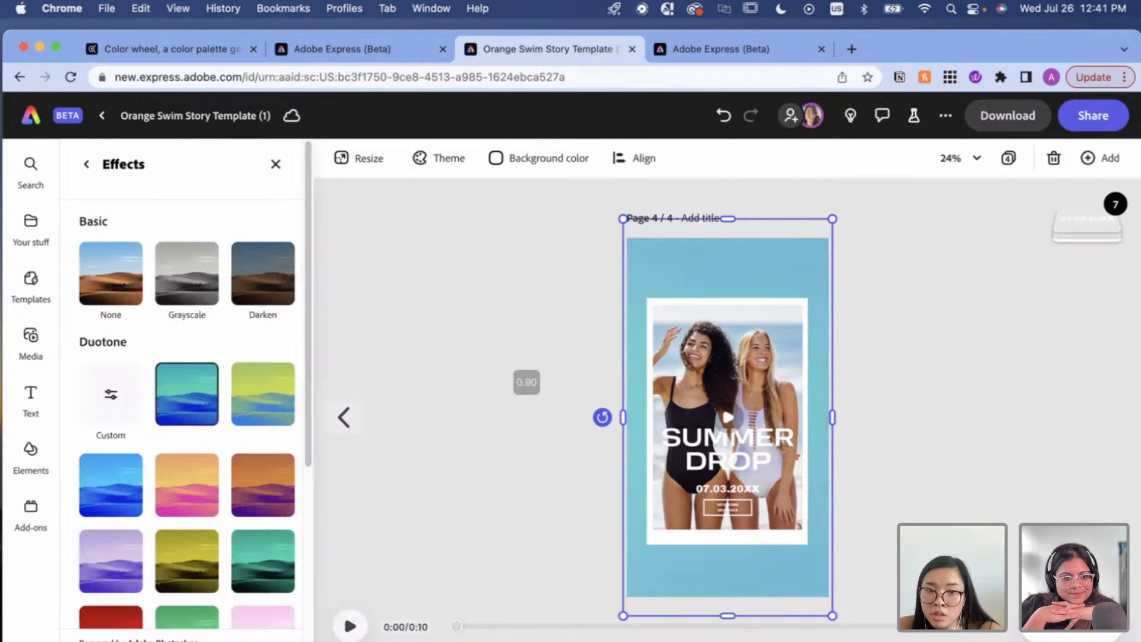
click(351, 626)
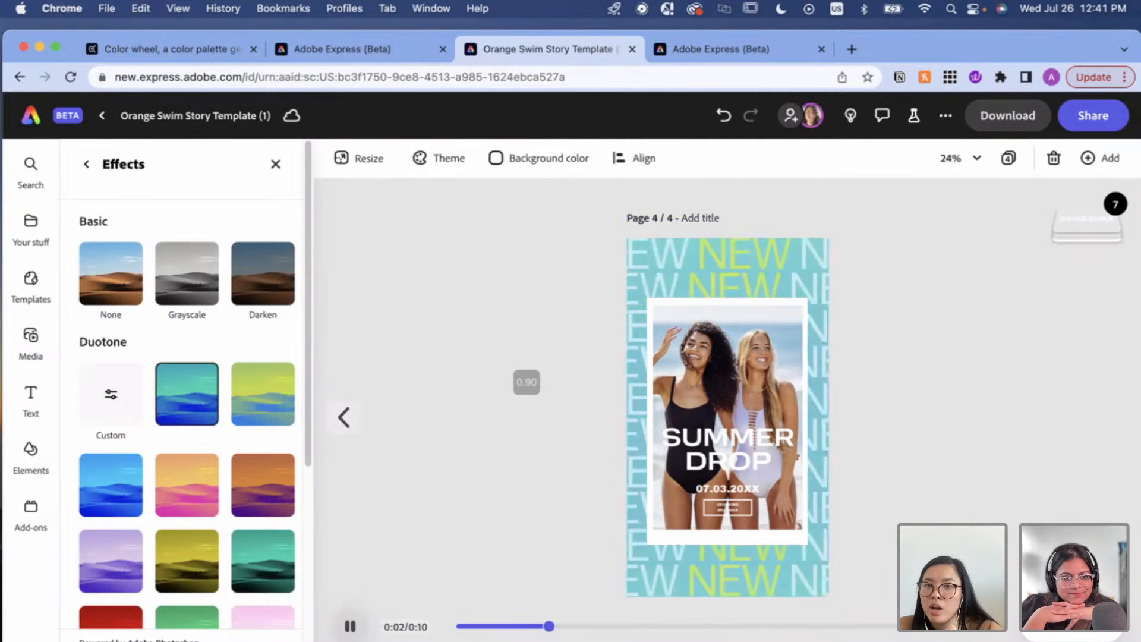
click(356, 629)
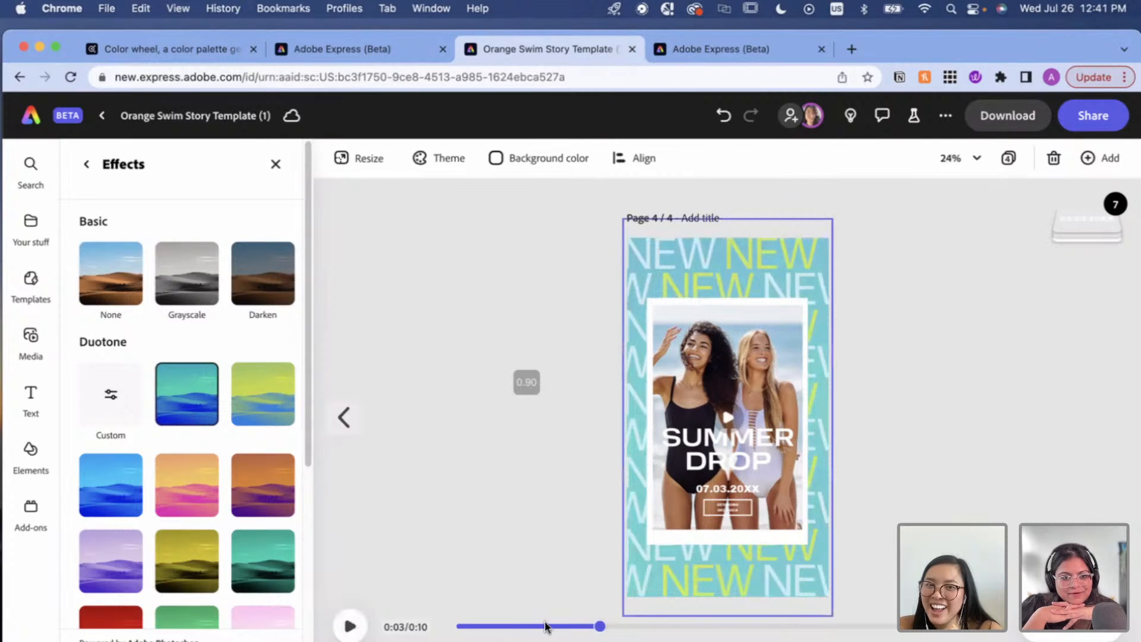
Apply the orange-and-pink Duotone effect to the background video, preview it from the start, and browse the other duotone presets.
drag(599, 628, 456, 627)
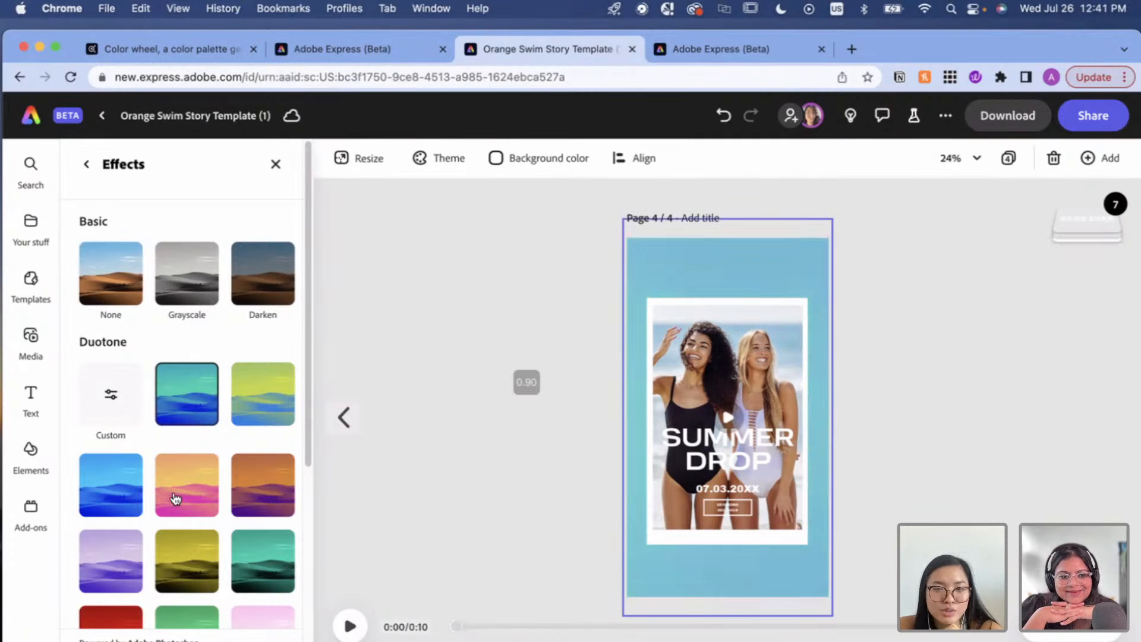
click(173, 499)
click(351, 627)
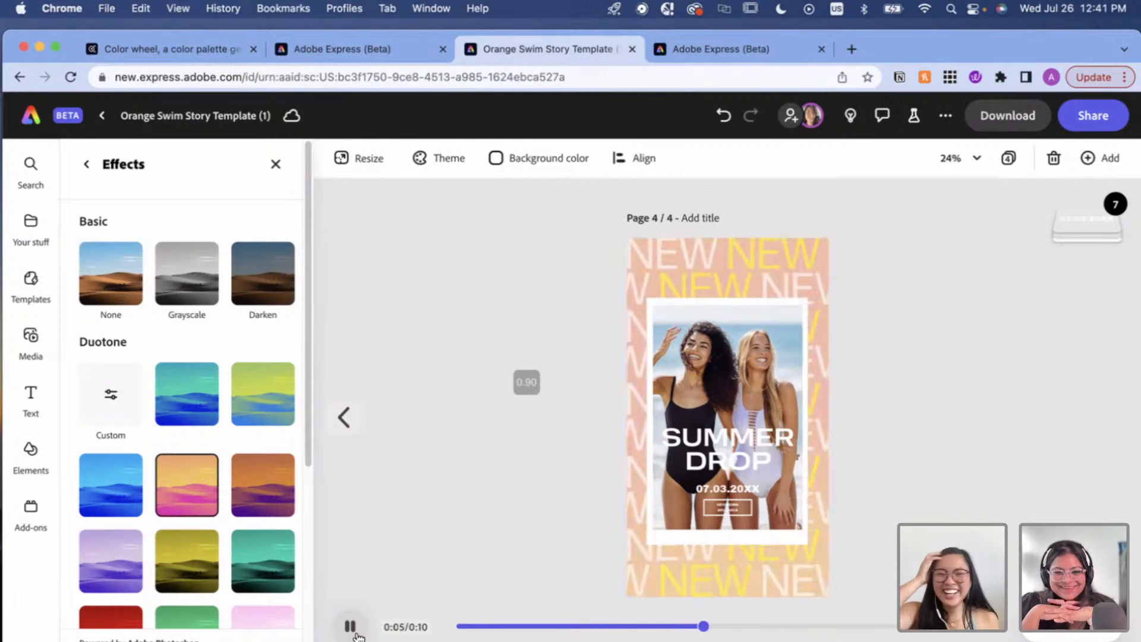
scroll(255, 459, down, 3)
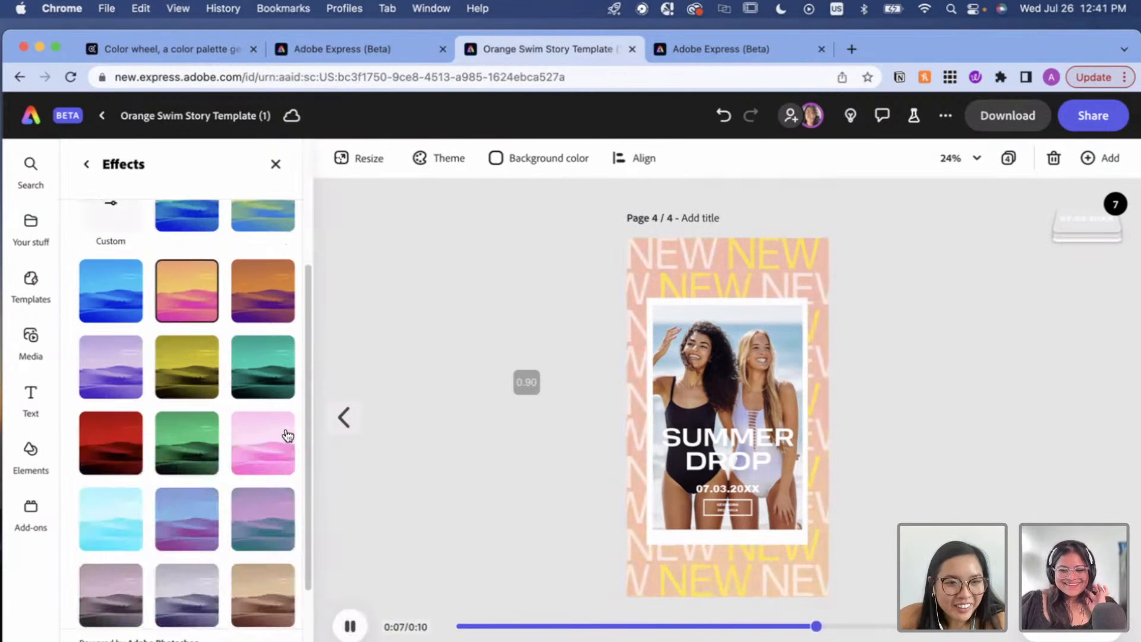
scroll(309, 483, down, 4)
drag(308, 521, 317, 282)
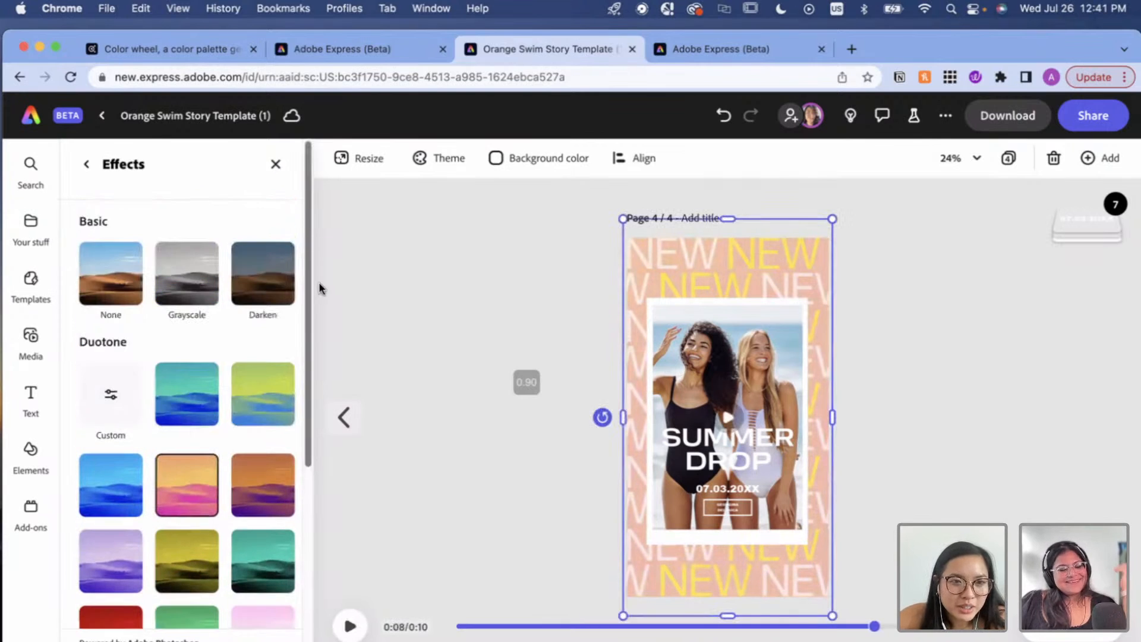
Review the background video's adjustment settings and open its animation options.
click(85, 176)
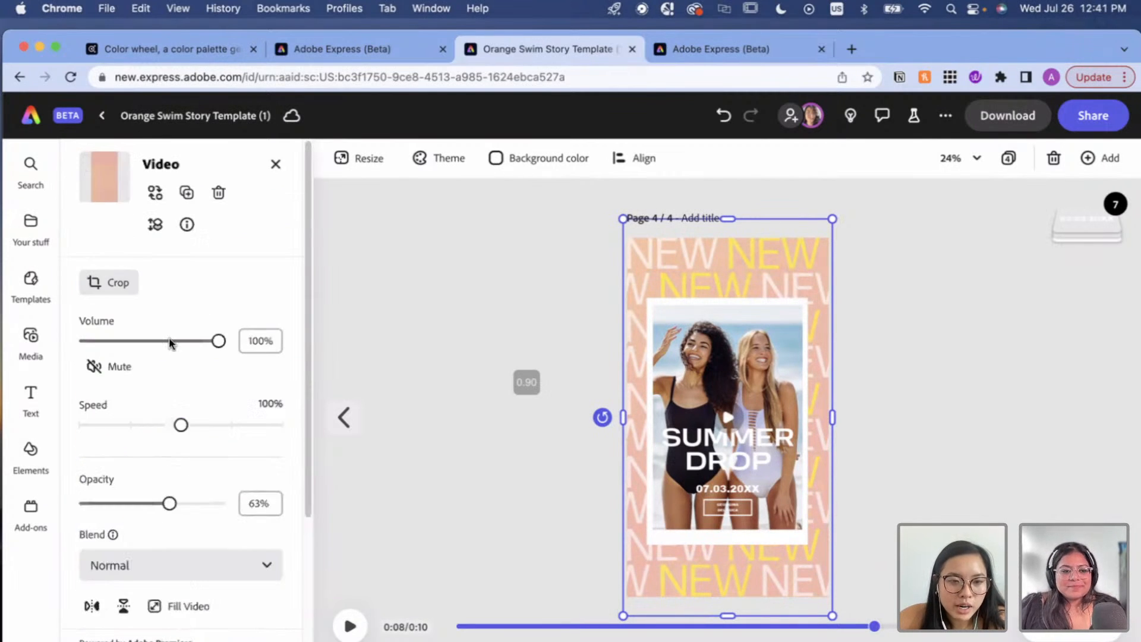
scroll(178, 387, down, 3)
click(232, 538)
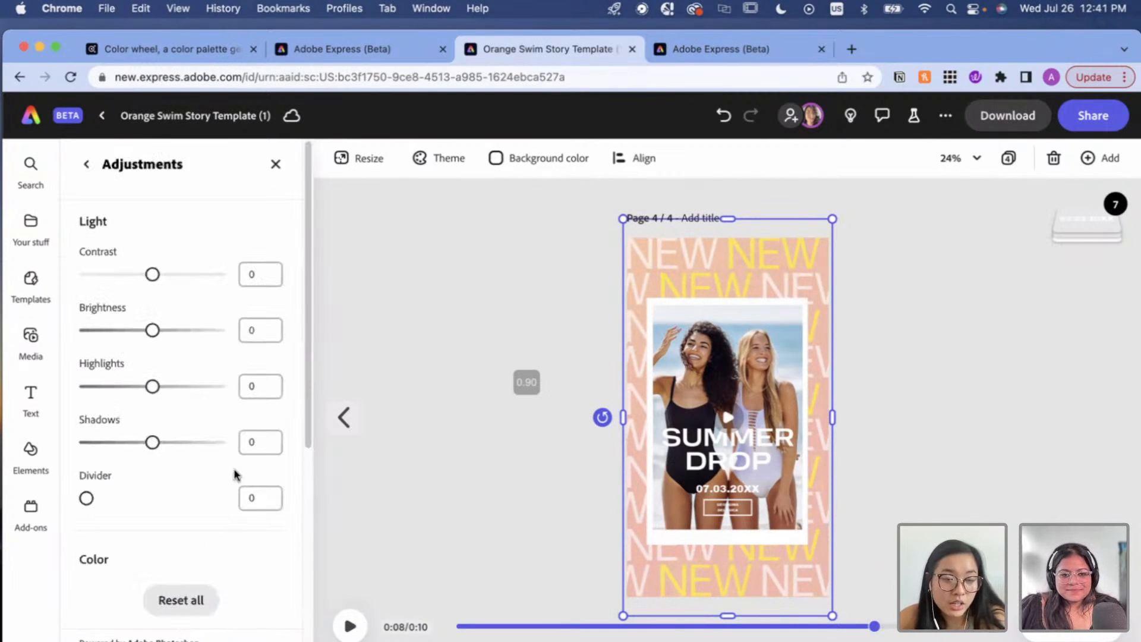
click(86, 163)
scroll(178, 416, down, 3)
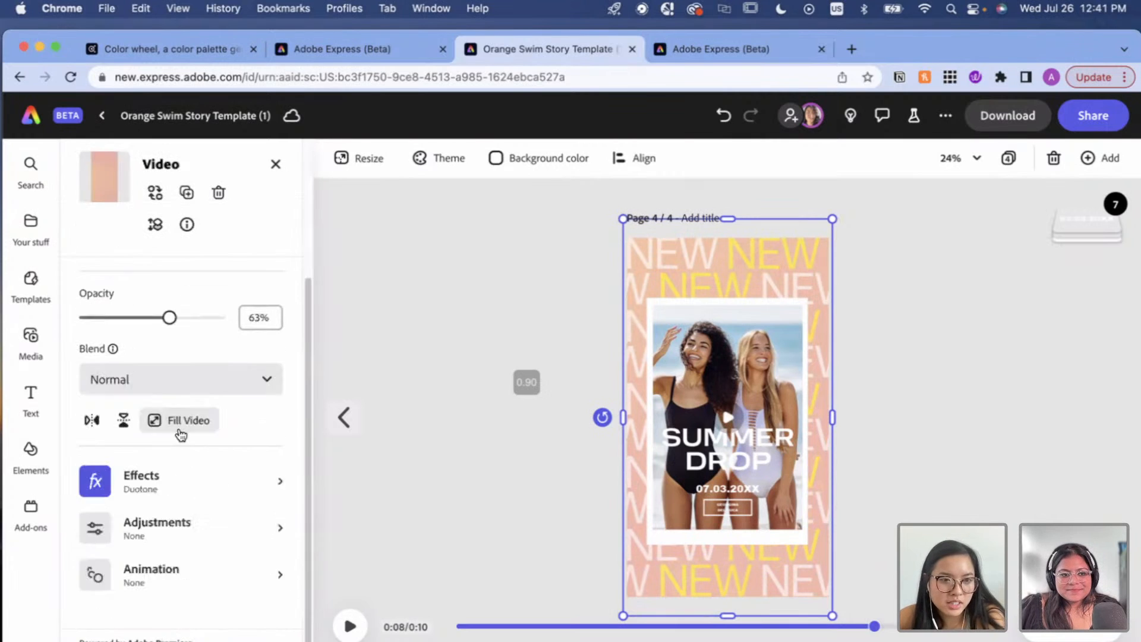
click(234, 580)
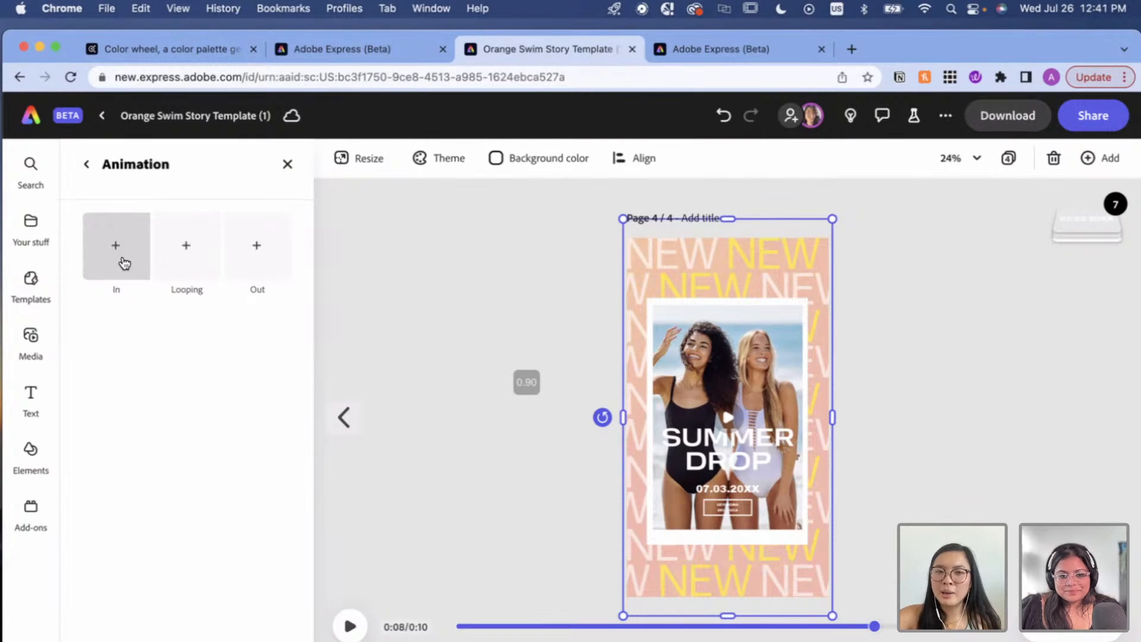
Preview the Summer Drop page's animation and pause it partway through.
click(341, 635)
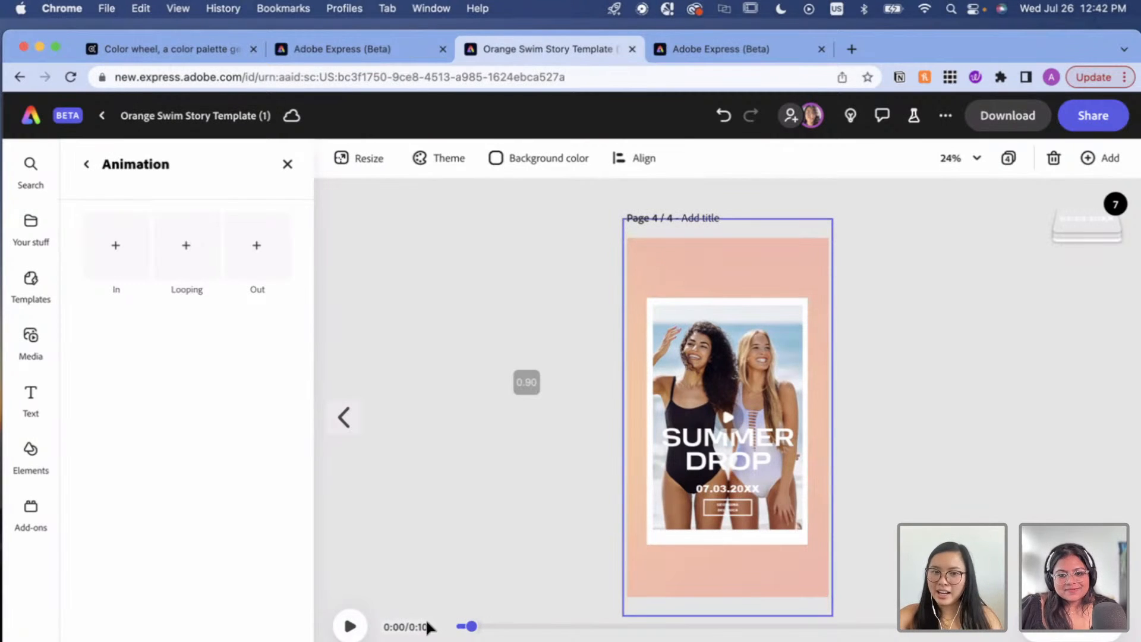
click(349, 626)
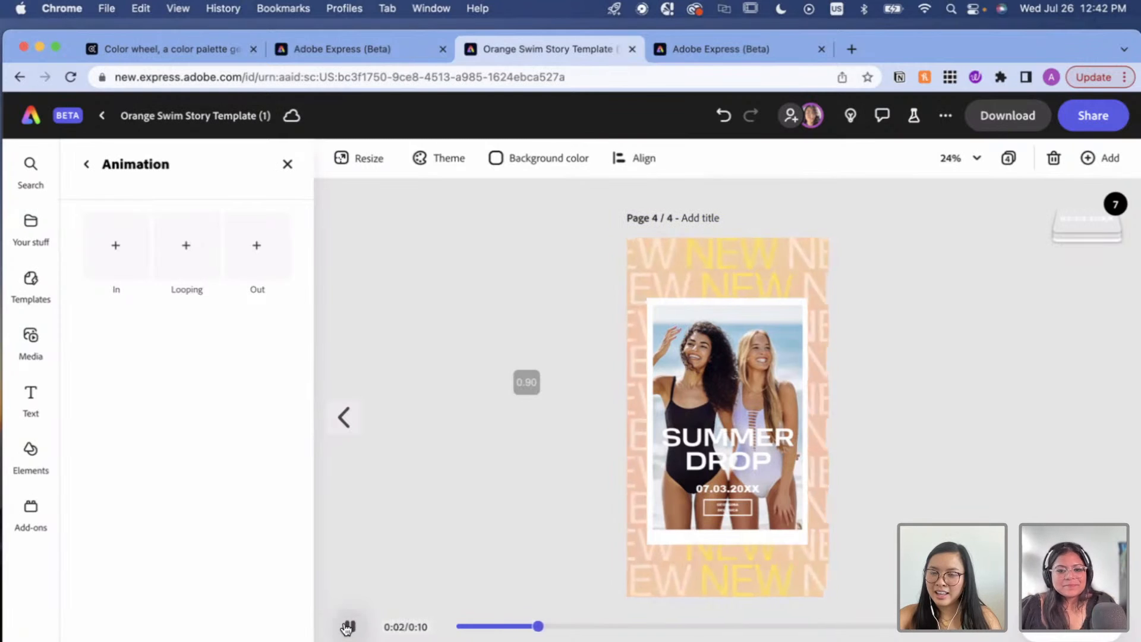
click(349, 627)
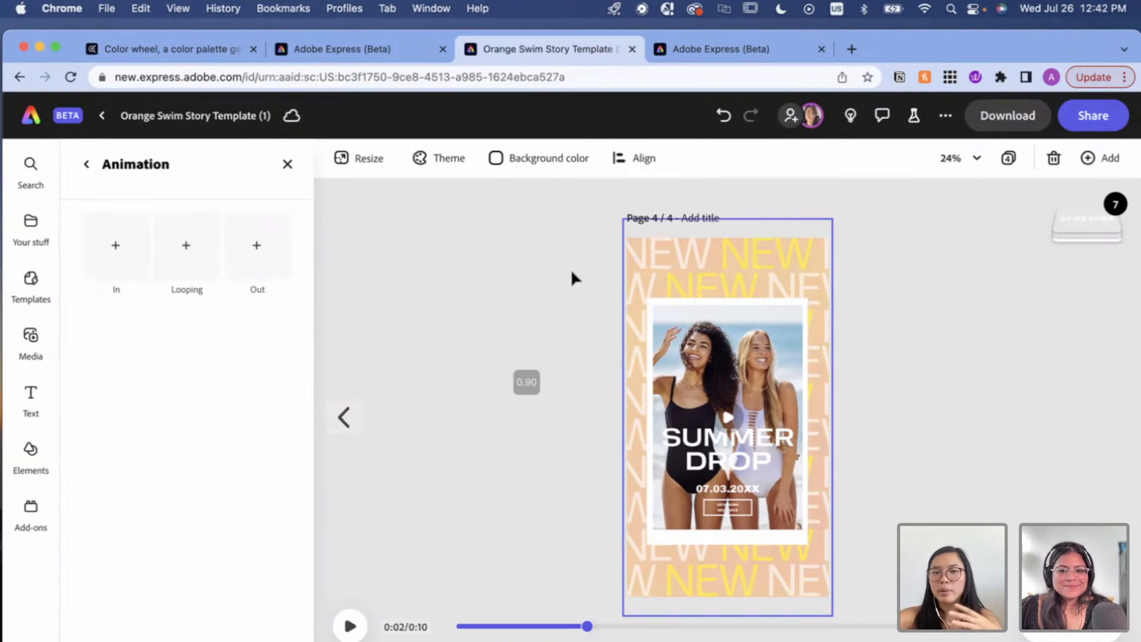
Go back to page 3 and review the comments left on the file.
click(345, 419)
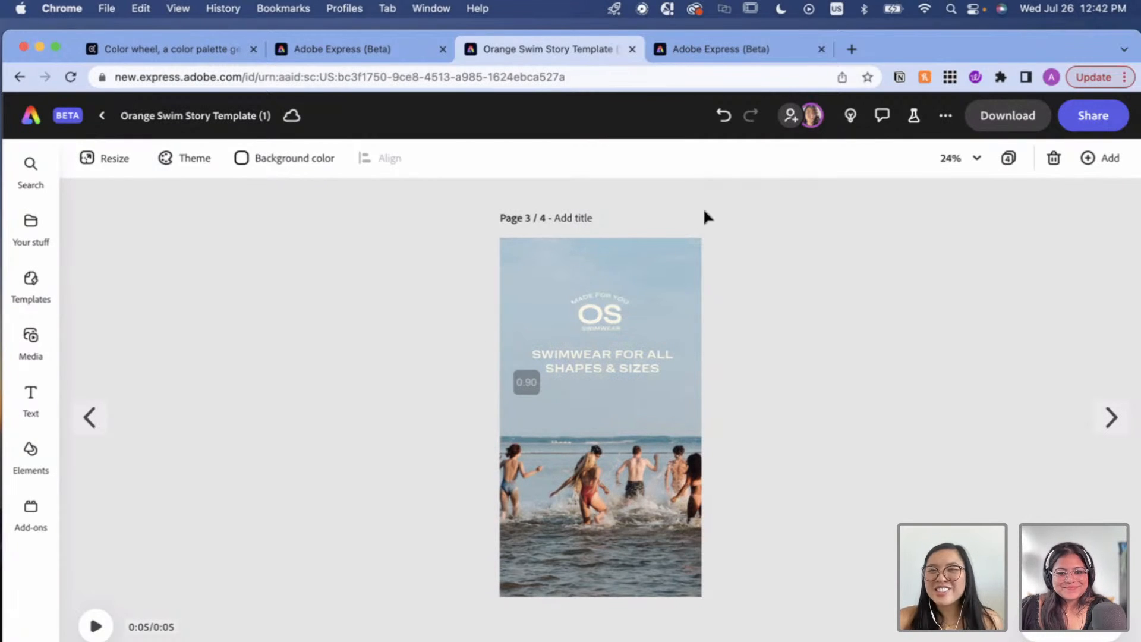
click(883, 117)
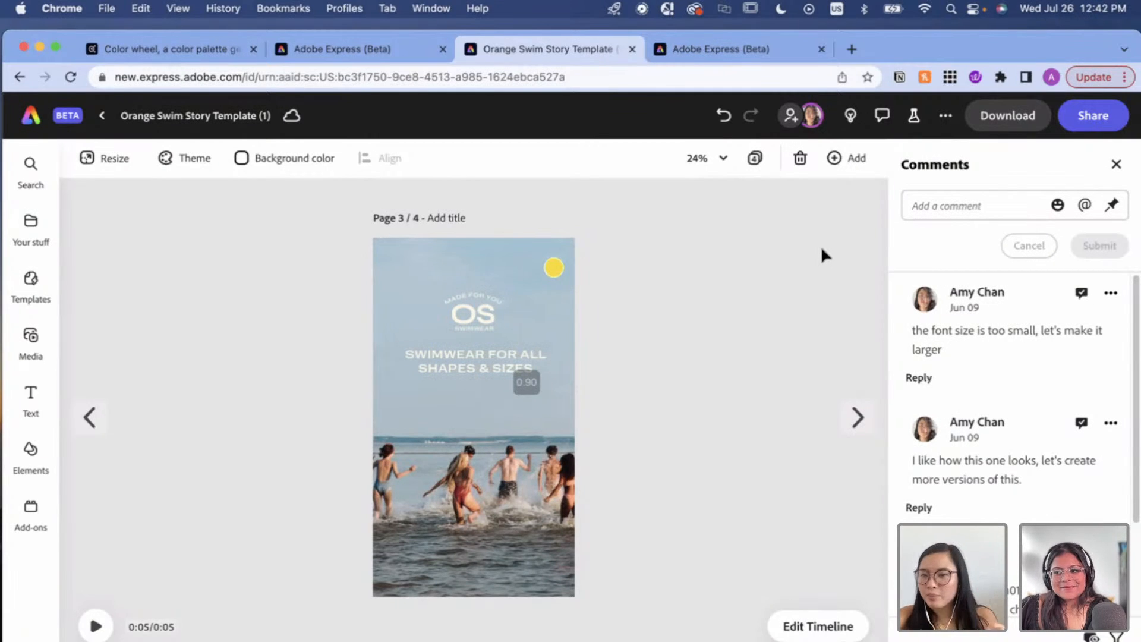
scroll(1016, 535, down, 2)
scroll(1039, 372, up, 2)
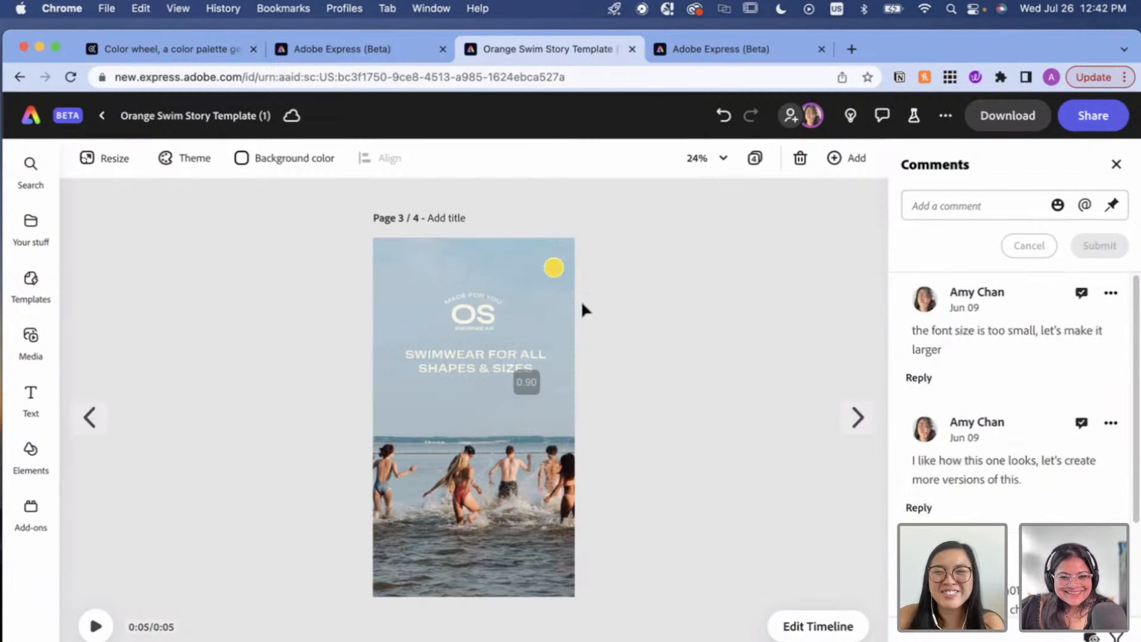
Pin a comment reading "change image" on the water in the beach photo's lower part and submit it.
click(1120, 214)
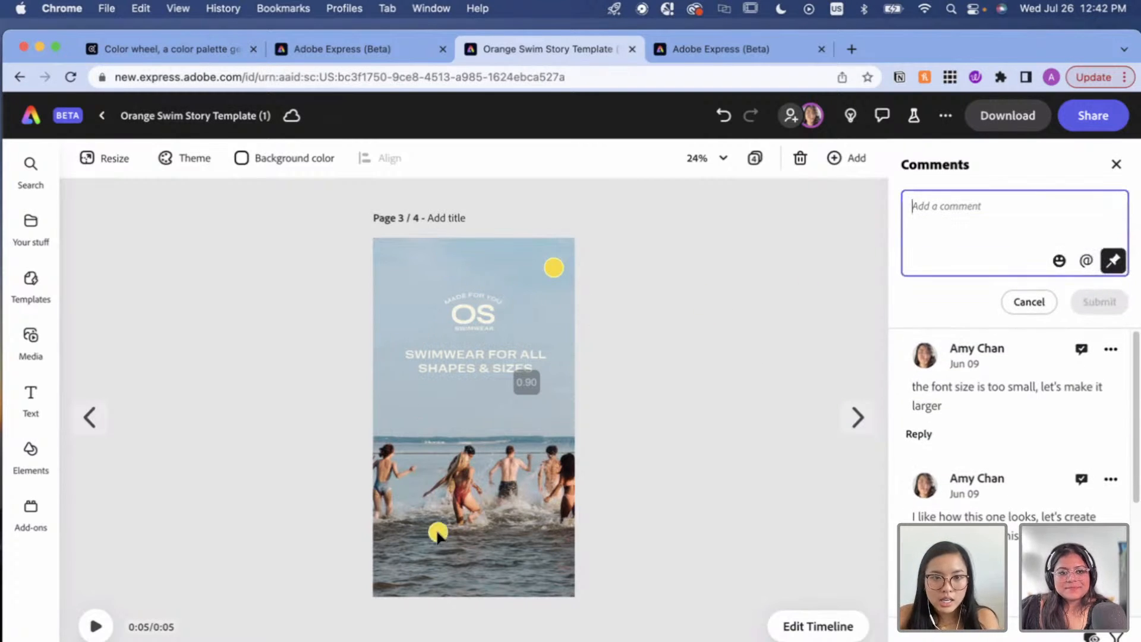
click(411, 552)
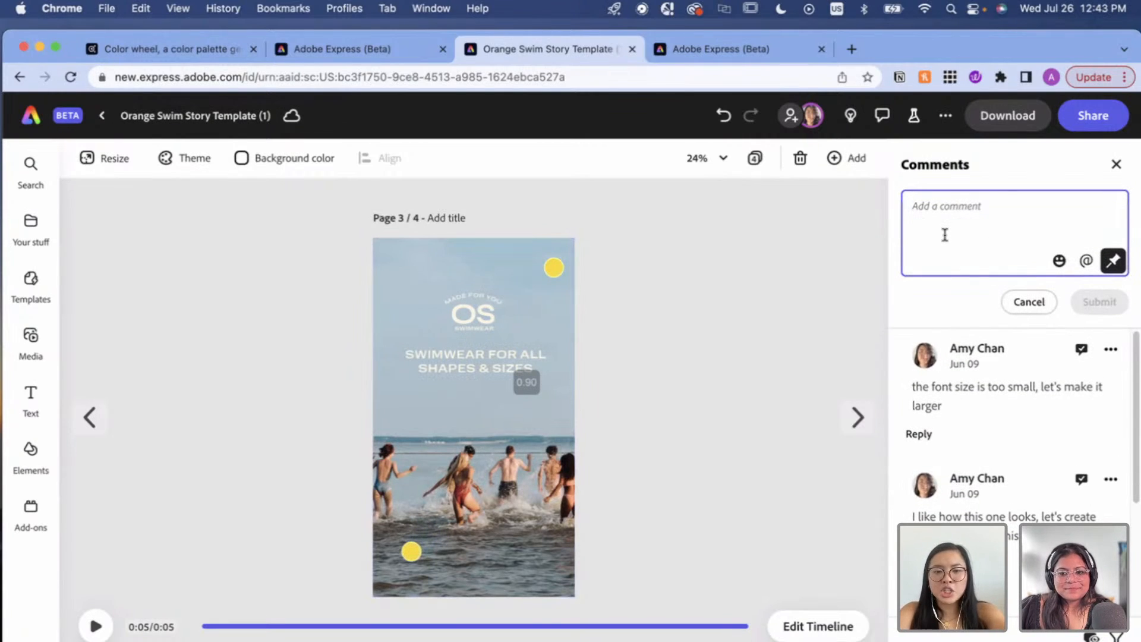
text(change image)
click(1100, 303)
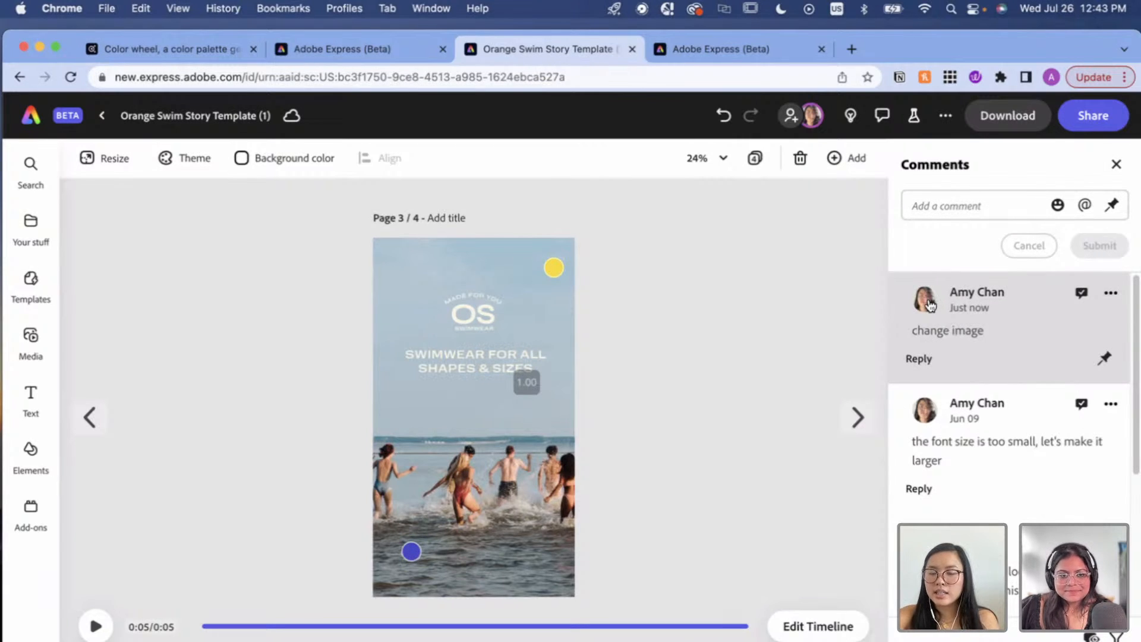
Look at the reply field of the new comment and the file's options for inviting collaborators.
click(923, 359)
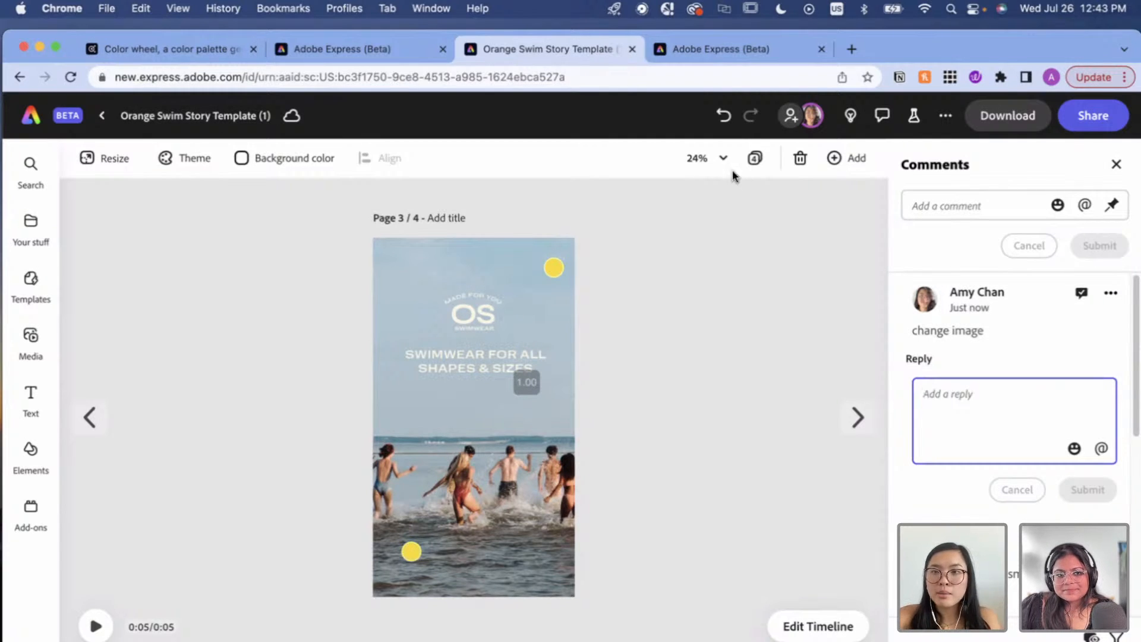
click(1082, 121)
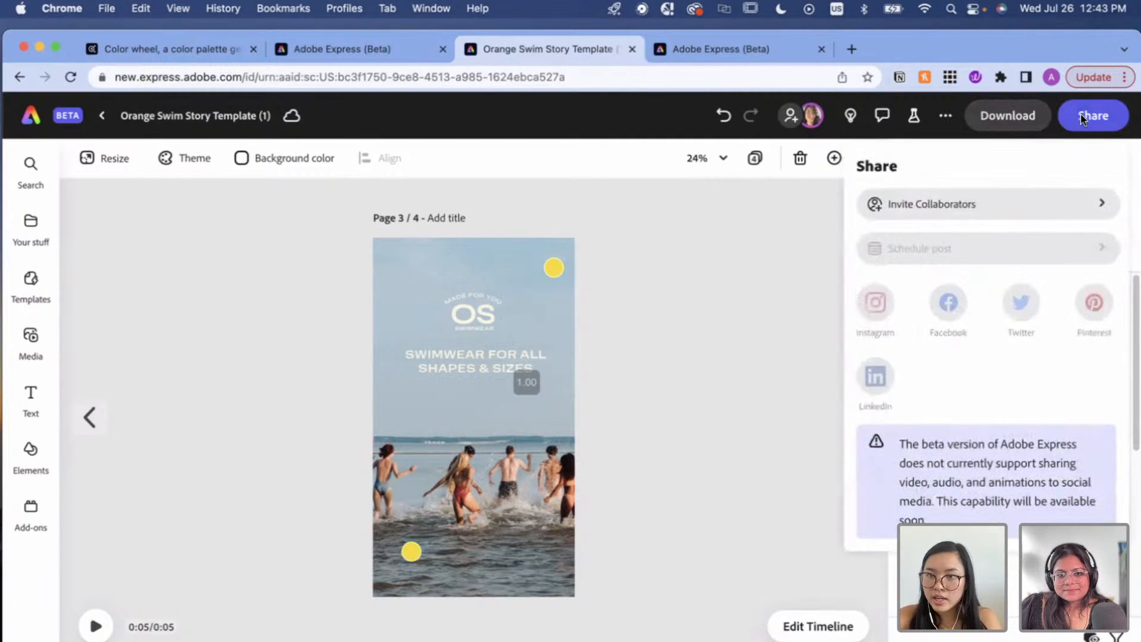
click(1013, 216)
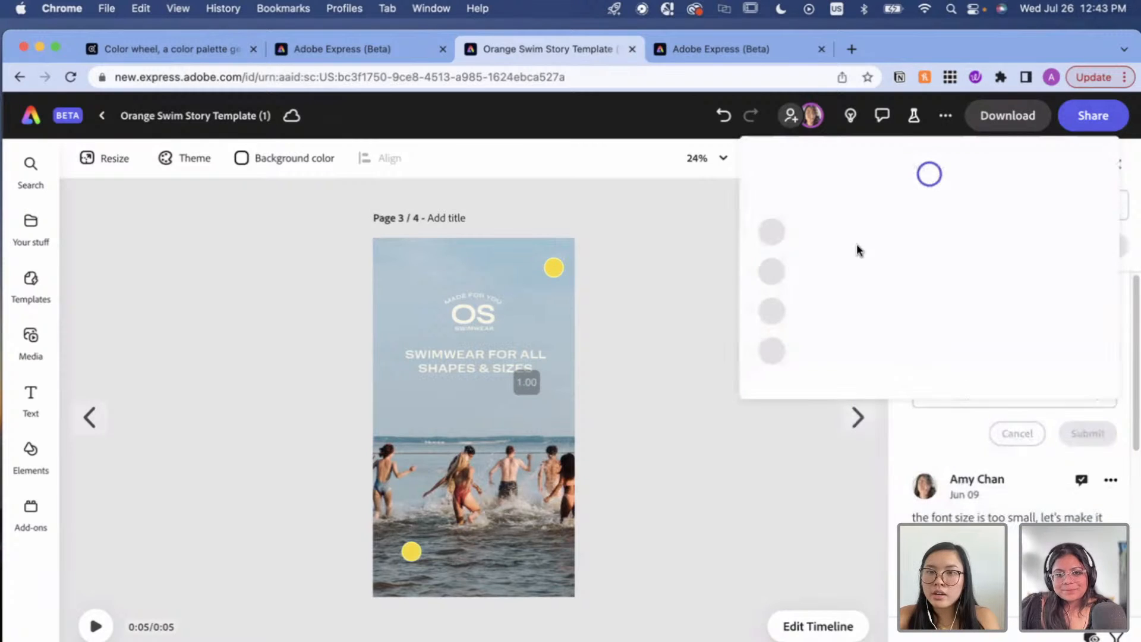
click(652, 443)
Switch to the Adobe Express home page and close the finished import of Orange Swim Story Template AE.ai.
drag(1001, 50, 999, 138)
click(337, 142)
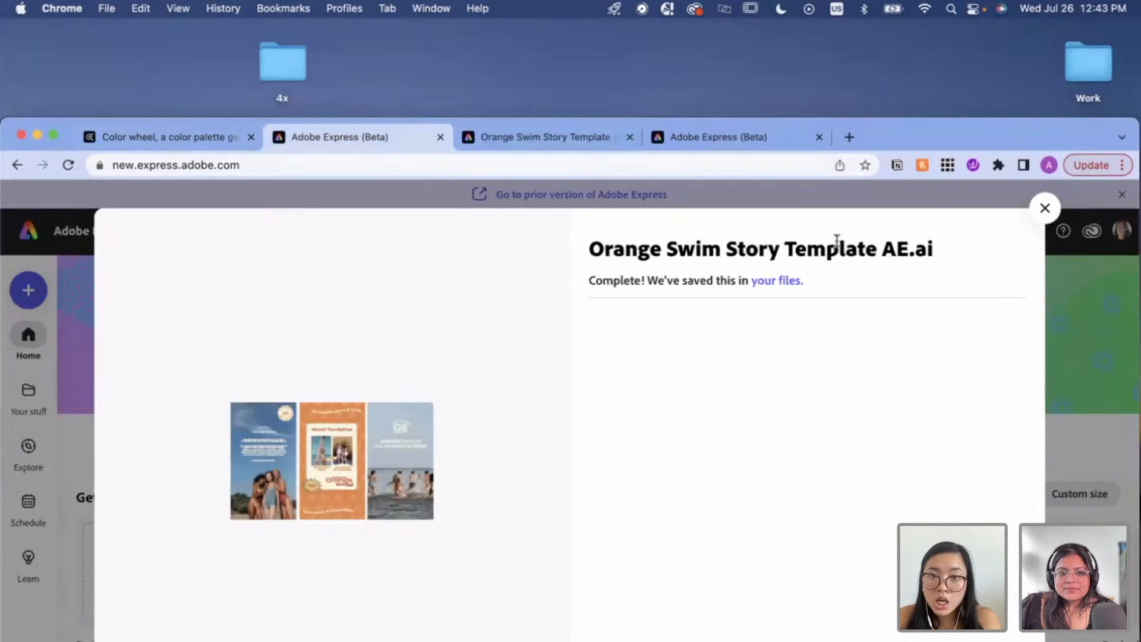
click(1044, 208)
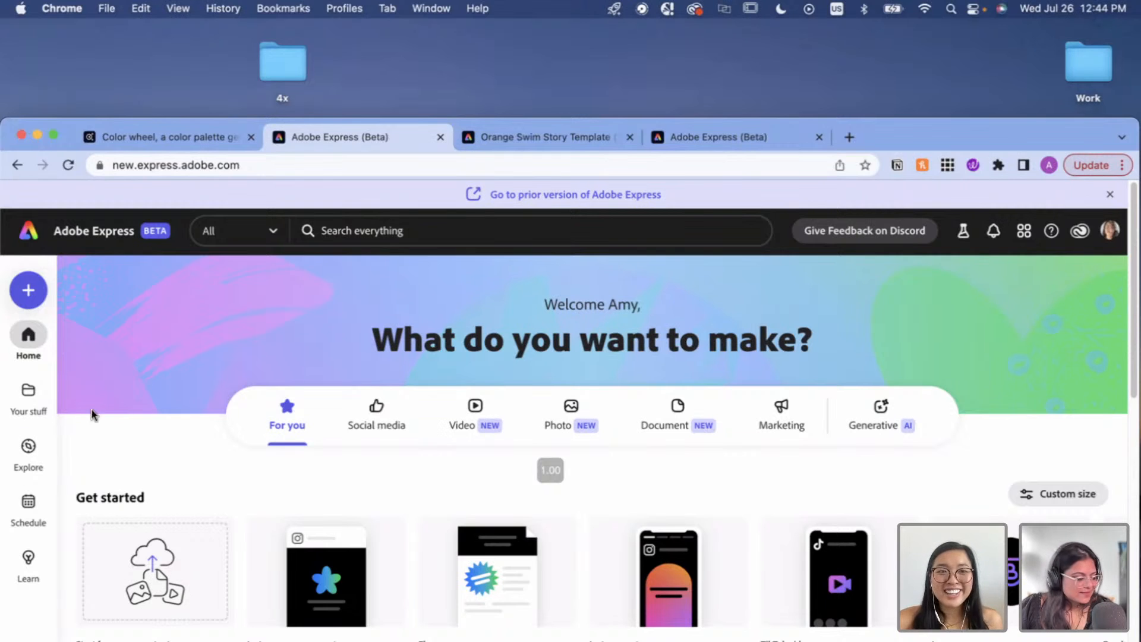
Show the brands in Your stuff and try to open a brand from the list.
click(561, 137)
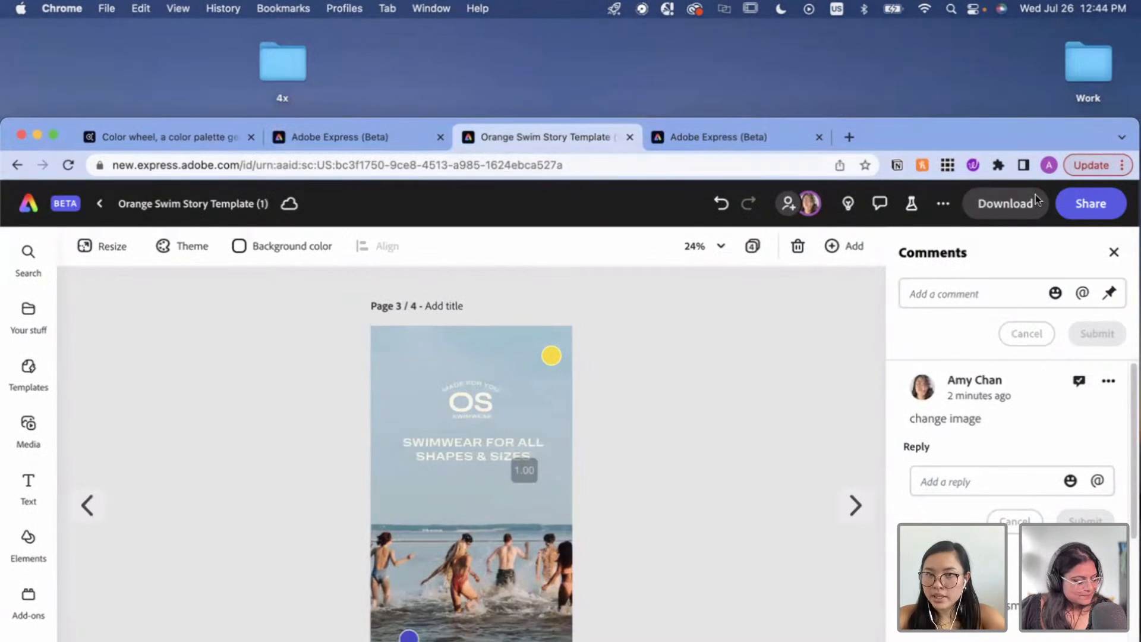
click(358, 138)
click(38, 406)
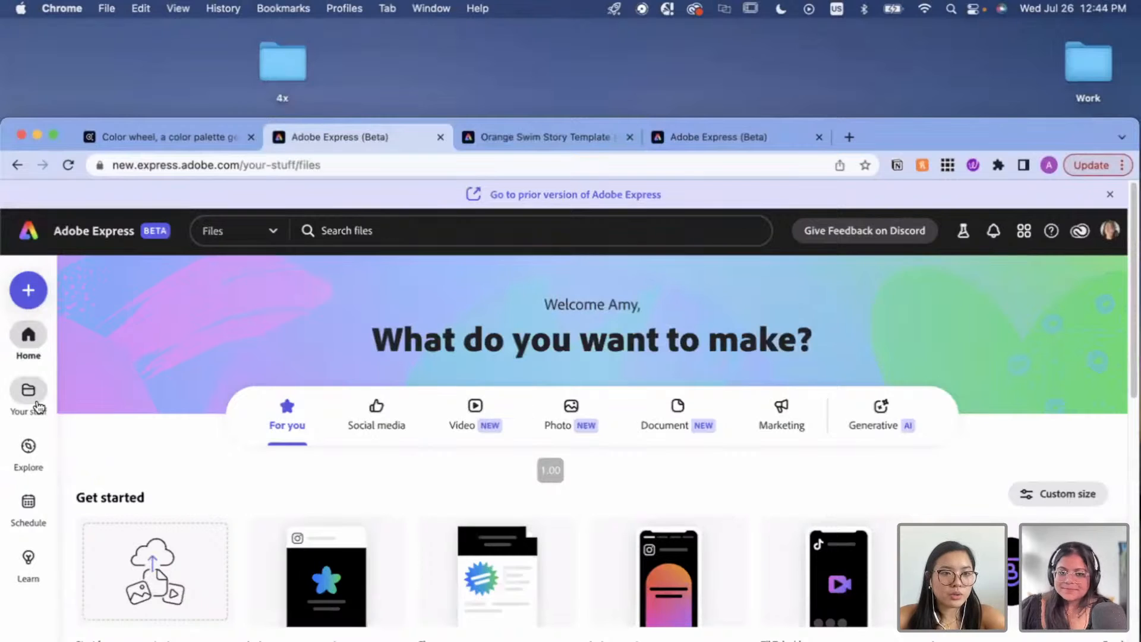
click(143, 327)
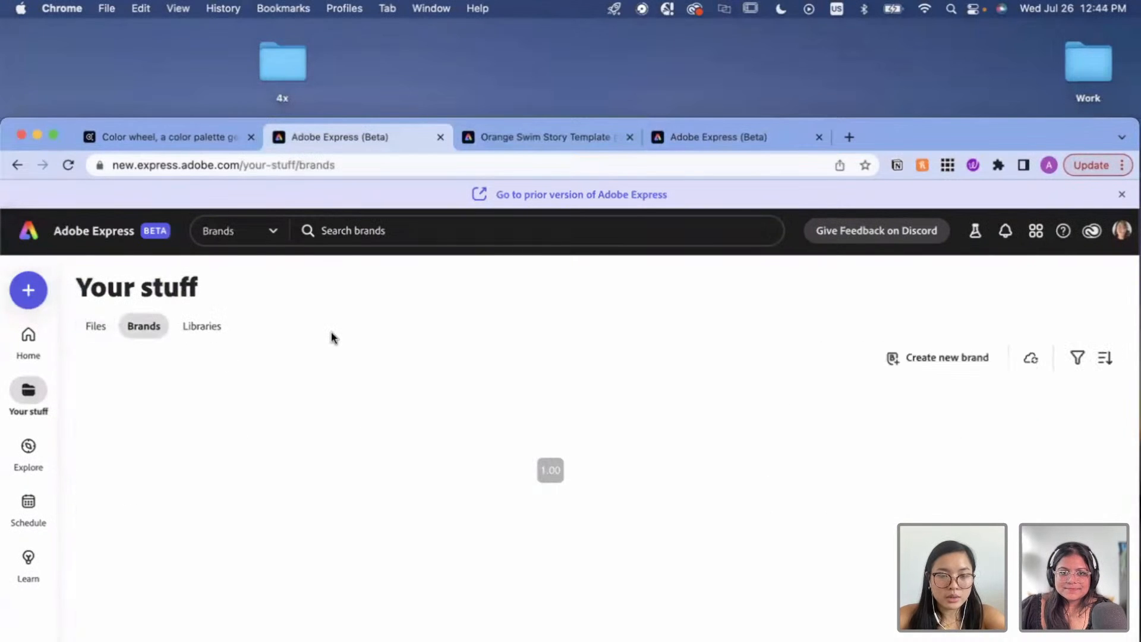
click(347, 551)
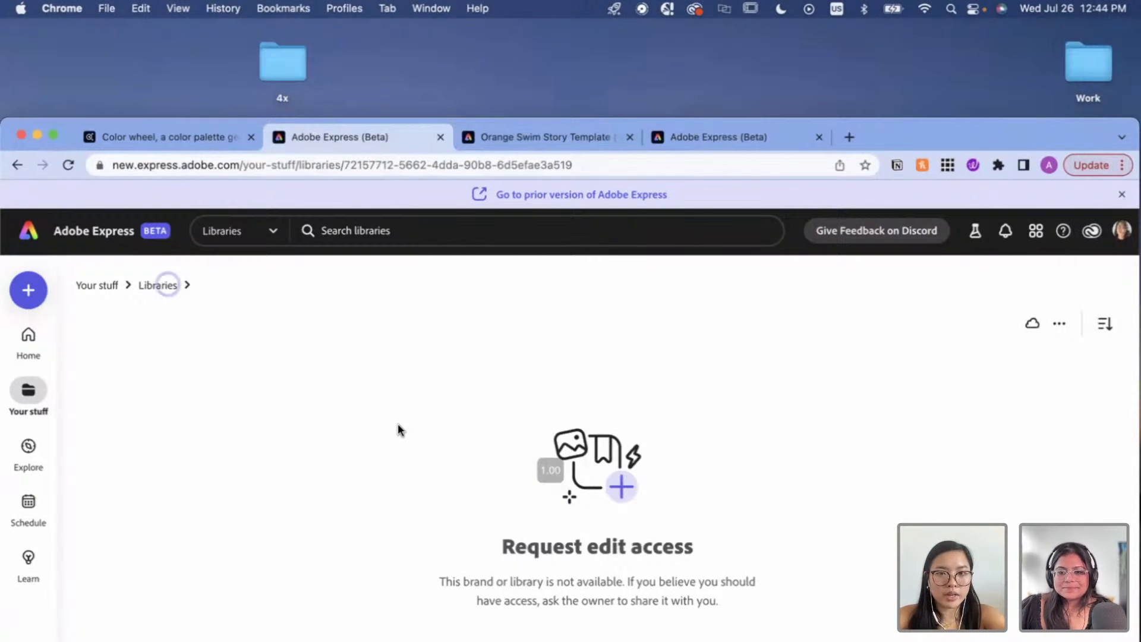
click(230, 429)
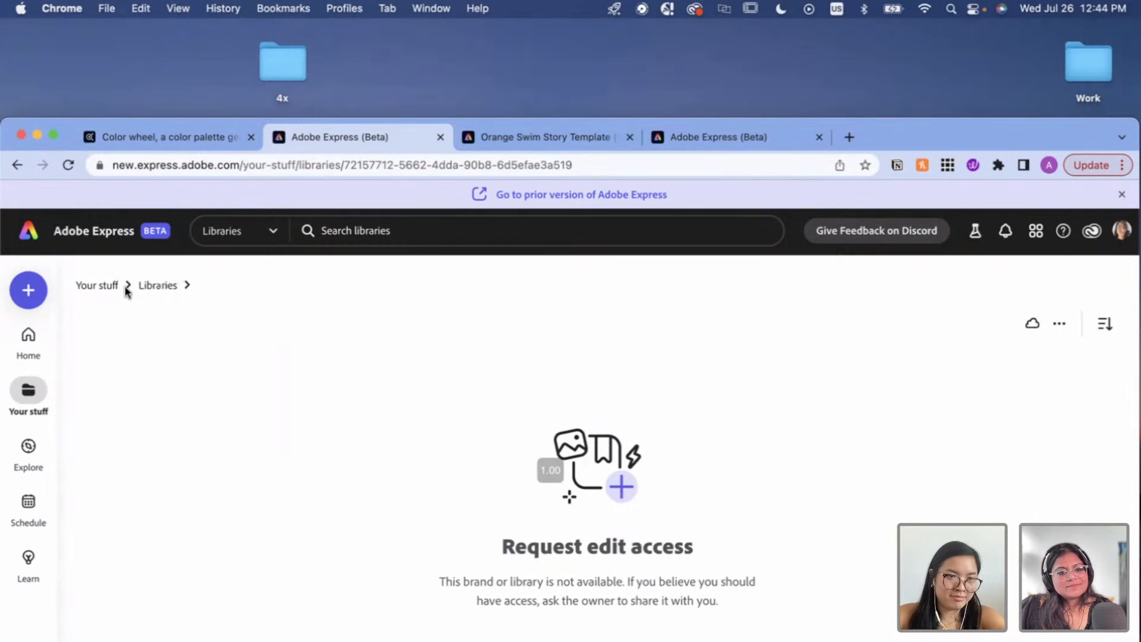
Return to the brands list in Your stuff and open the ORANGE SWIM brand.
click(102, 286)
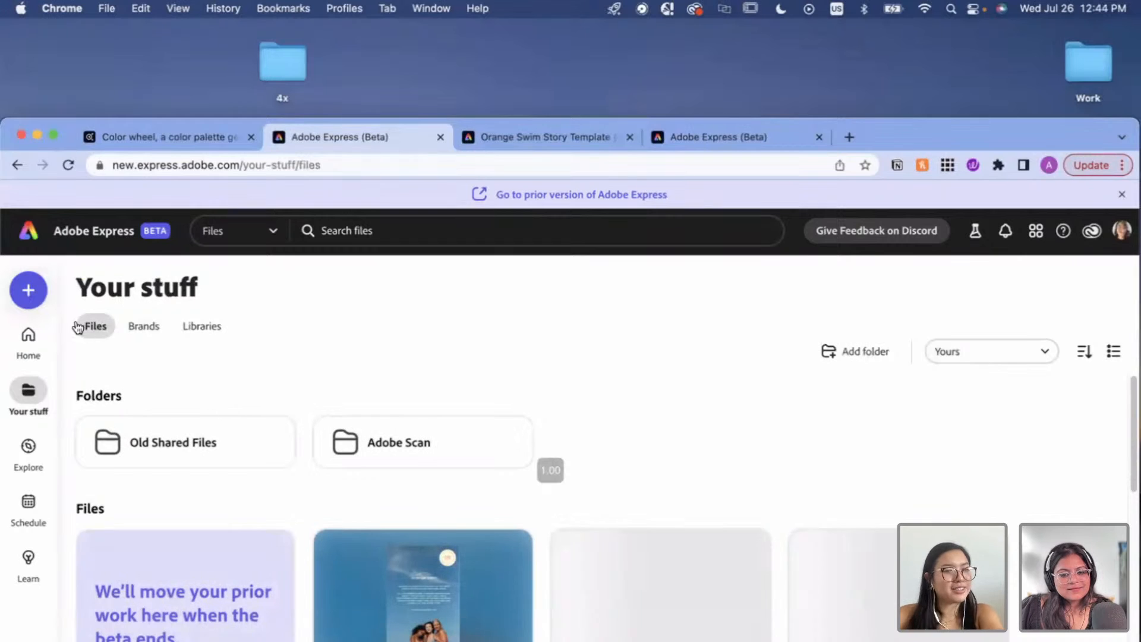
click(152, 328)
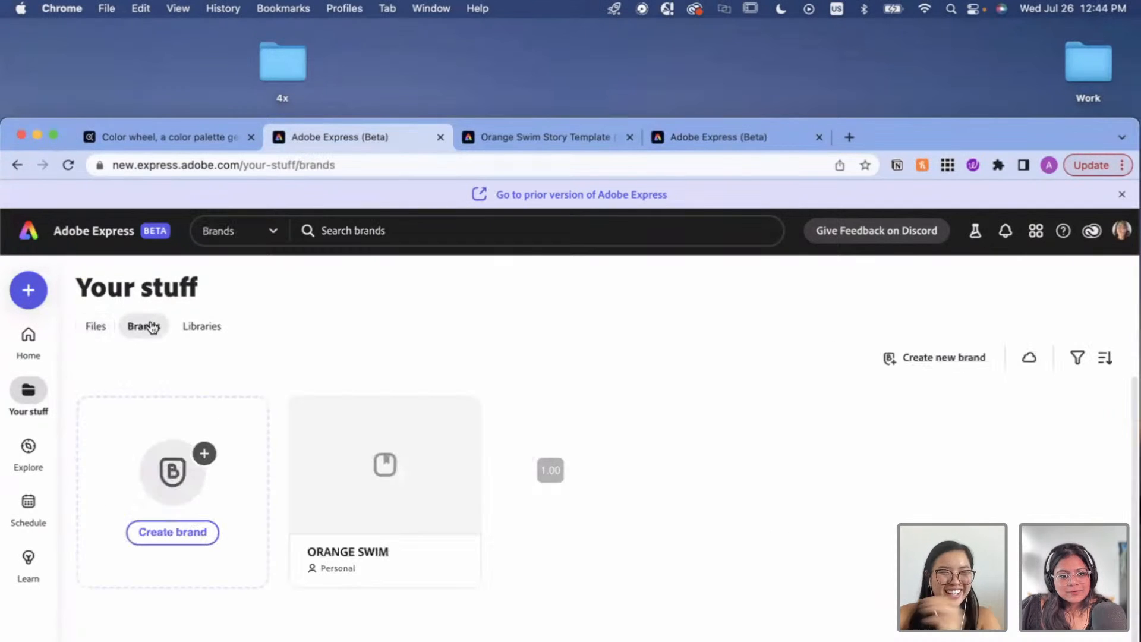
click(370, 503)
drag(901, 122, 911, 24)
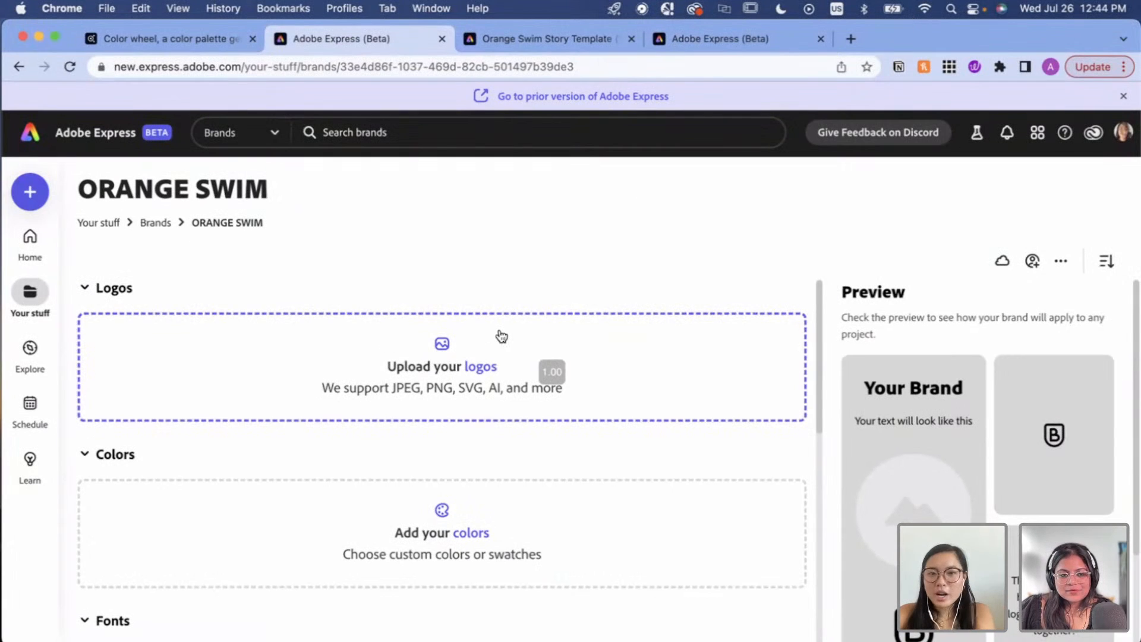
Review the ORANGE SWIM brand's logo, color, font, graphics and template sections and its sharing dialog.
scroll(501, 339, down, 10)
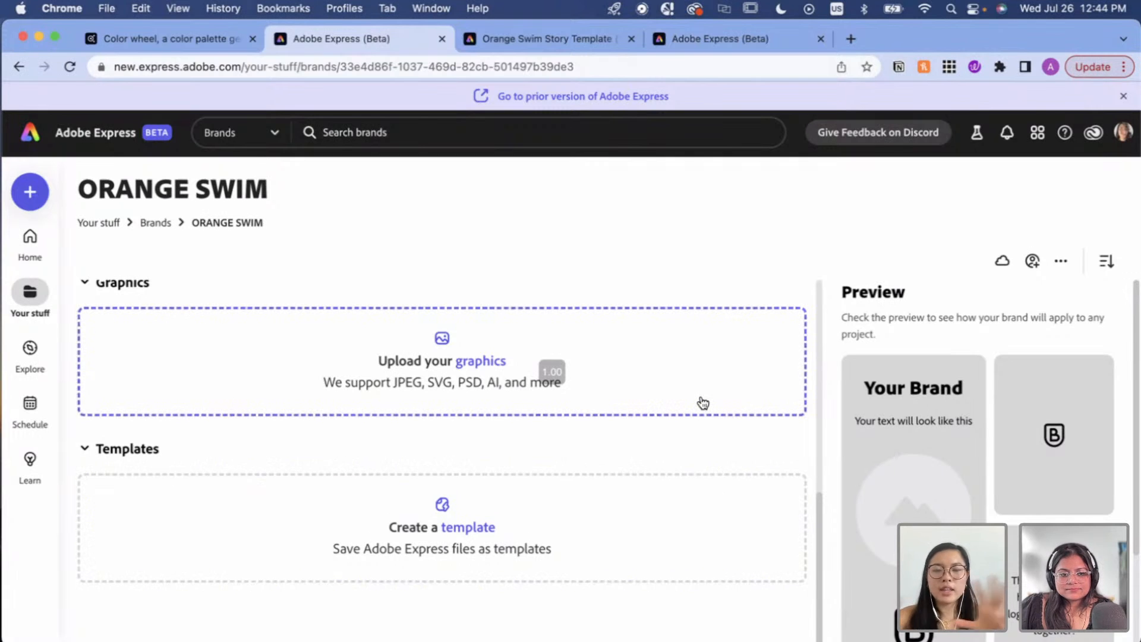
click(1032, 265)
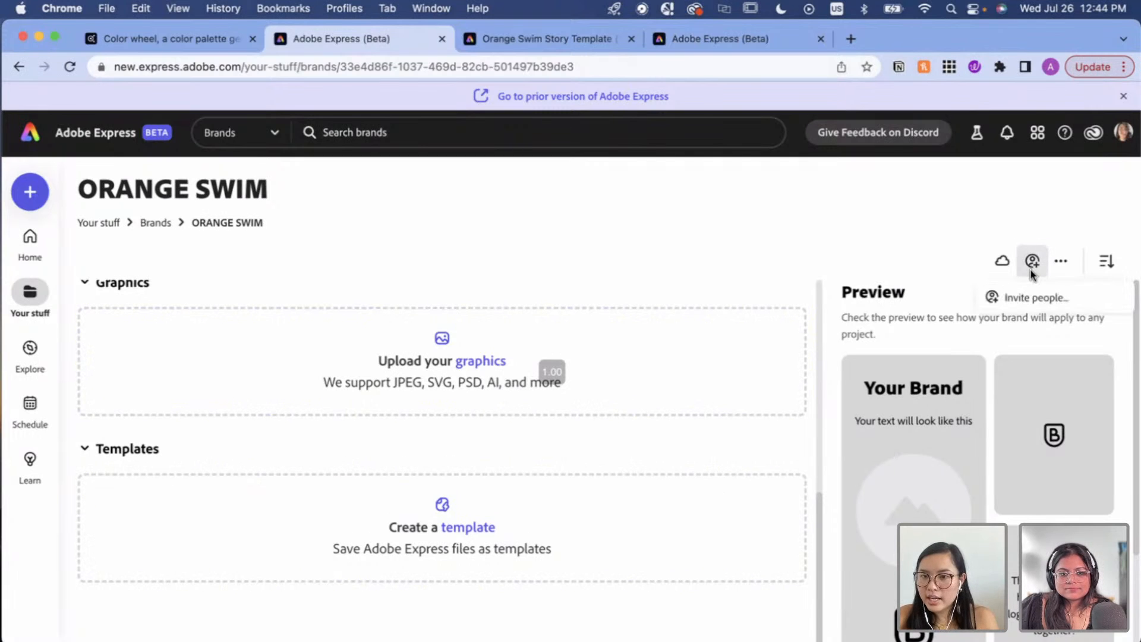
click(1032, 300)
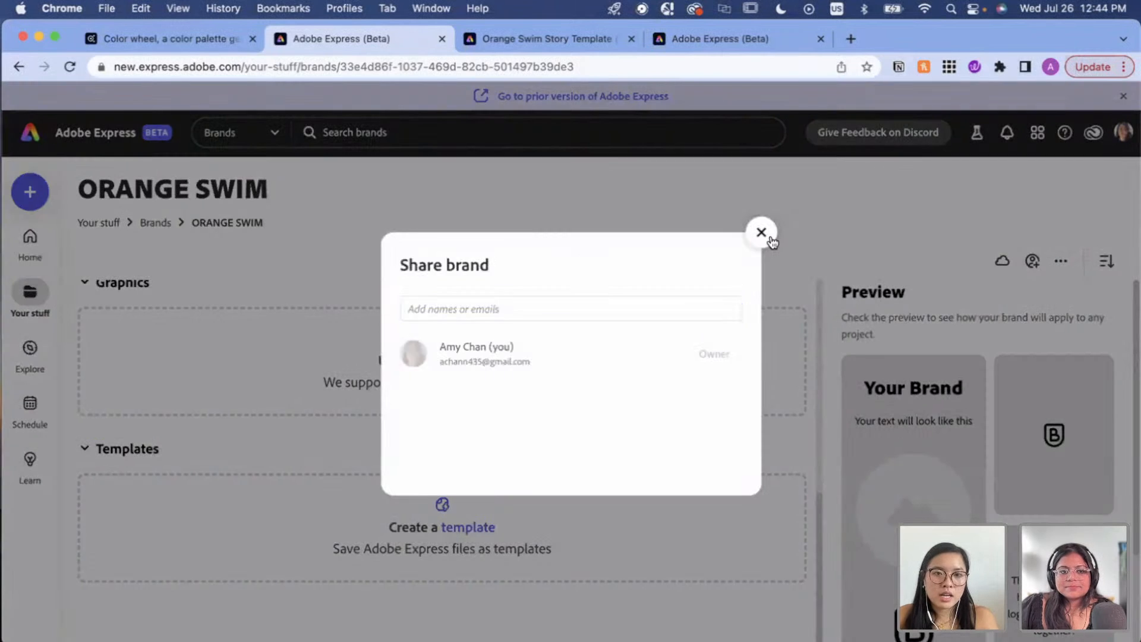
click(770, 239)
scroll(363, 407, up, 5)
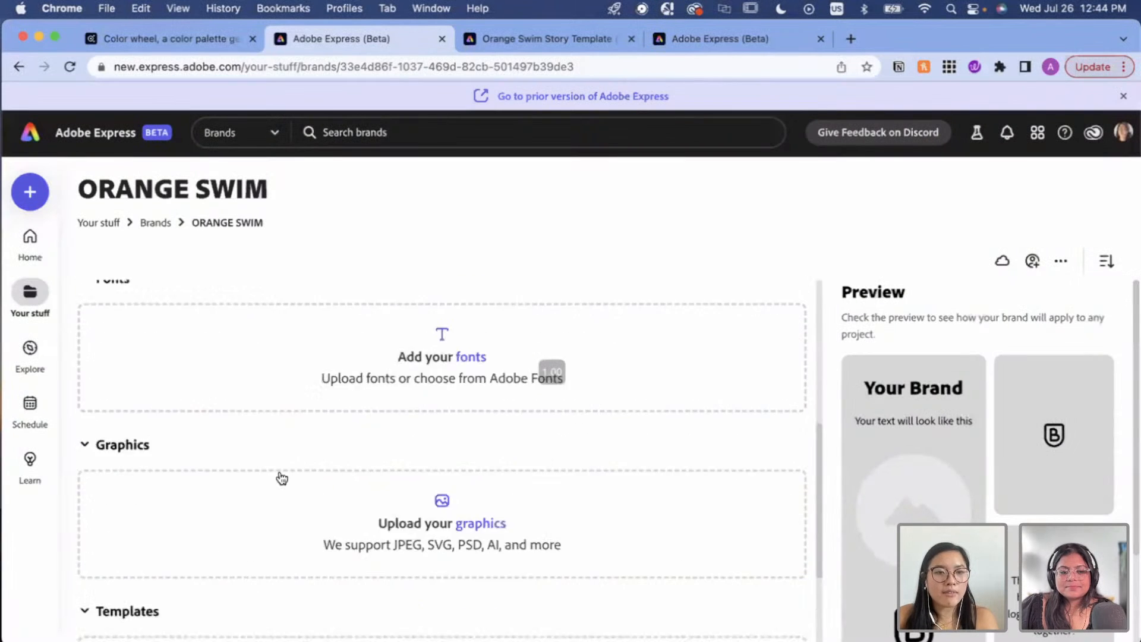
scroll(130, 423, up, 3)
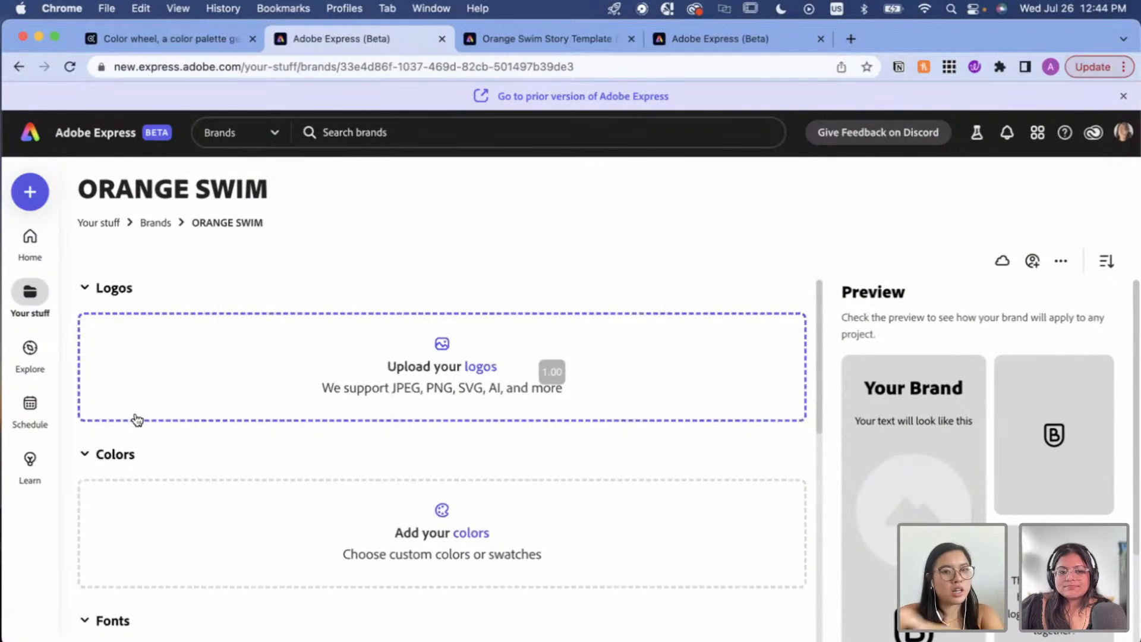
Start a new brand template from the file Orange Swim Story Template (1).
scroll(178, 416, down, 8)
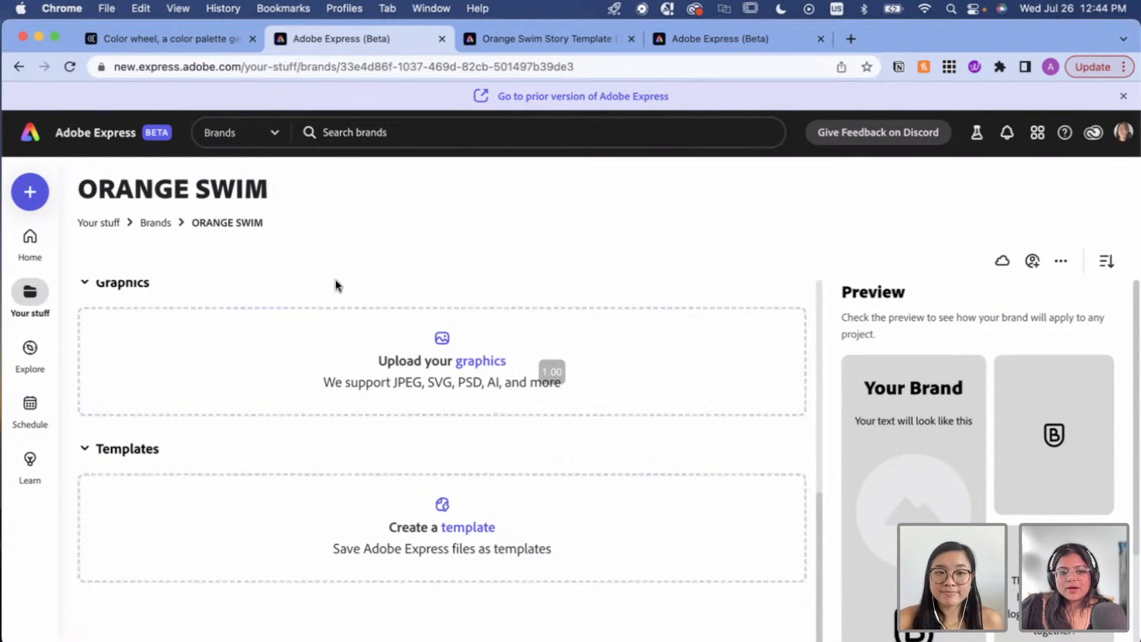
click(403, 527)
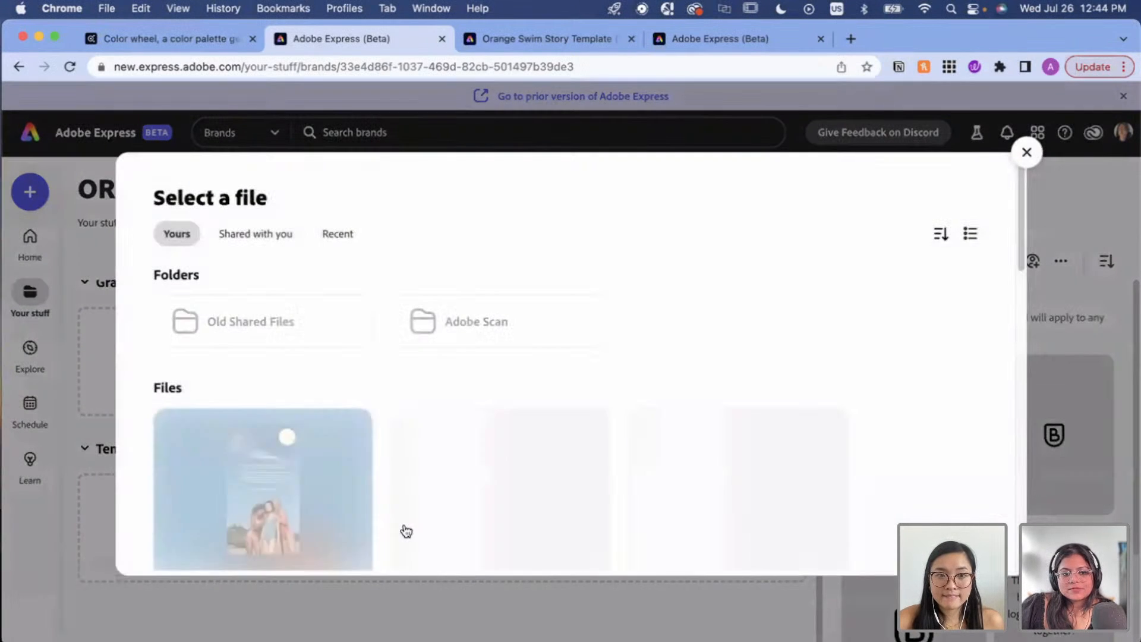
scroll(321, 366, down, 2)
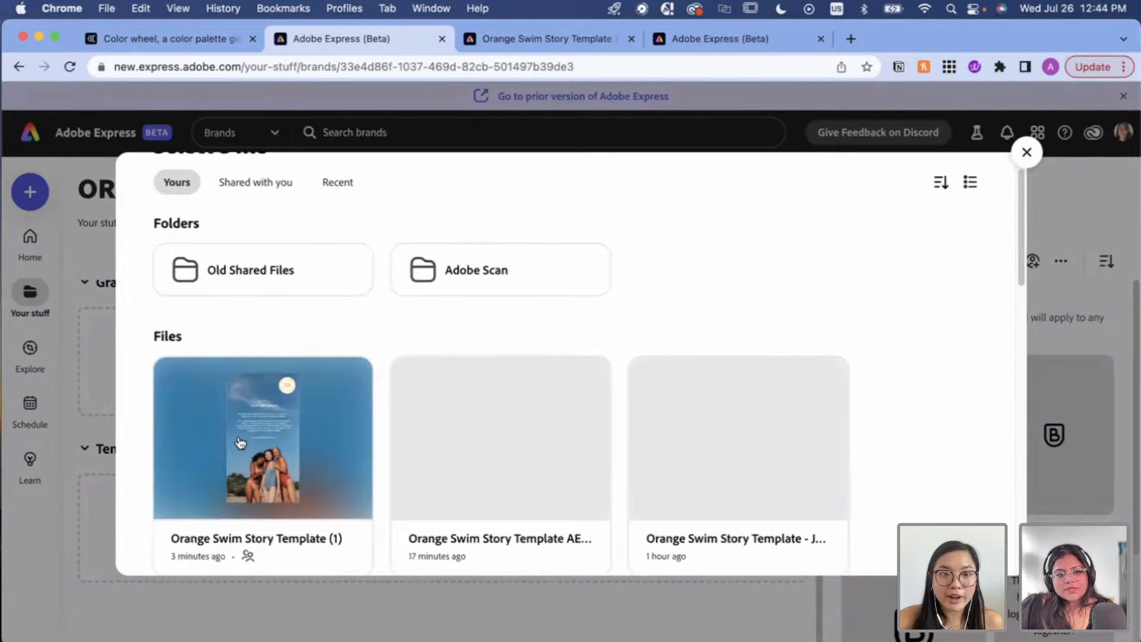
click(204, 472)
Try to save the template as "OrANGE SWIM" in the ORANGE SWIM brand and dismiss the notifications.
click(588, 315)
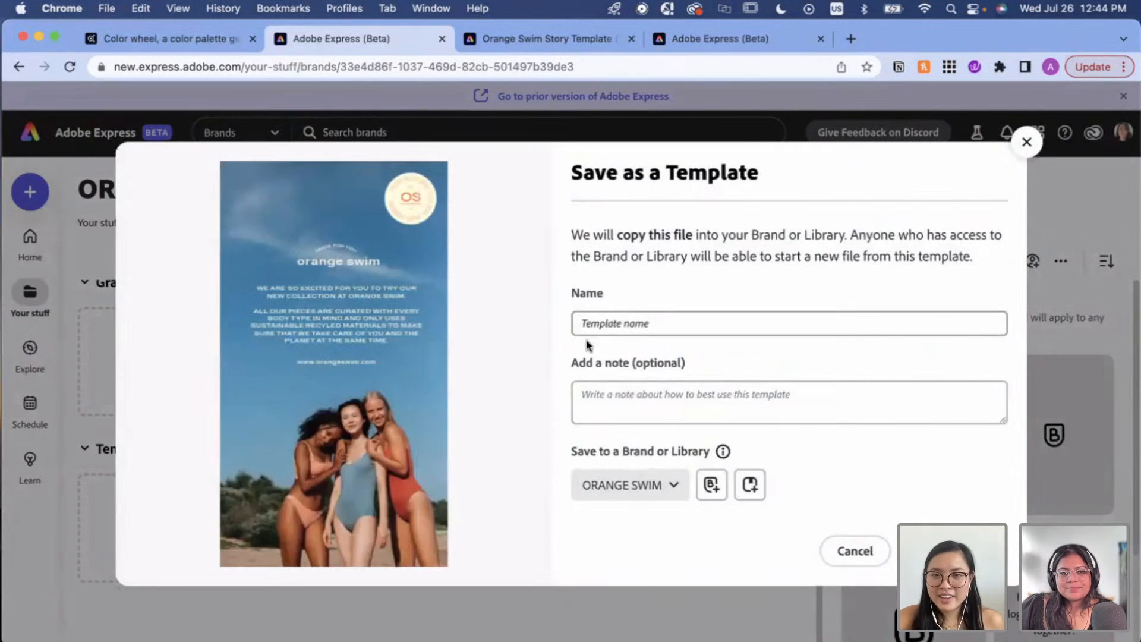
text(O)
key(BackSpace)
text(OreNGE)
key(BackSpace)
key(BackSpace)
key(BackSpace)
key(BackSpace)
text(A)
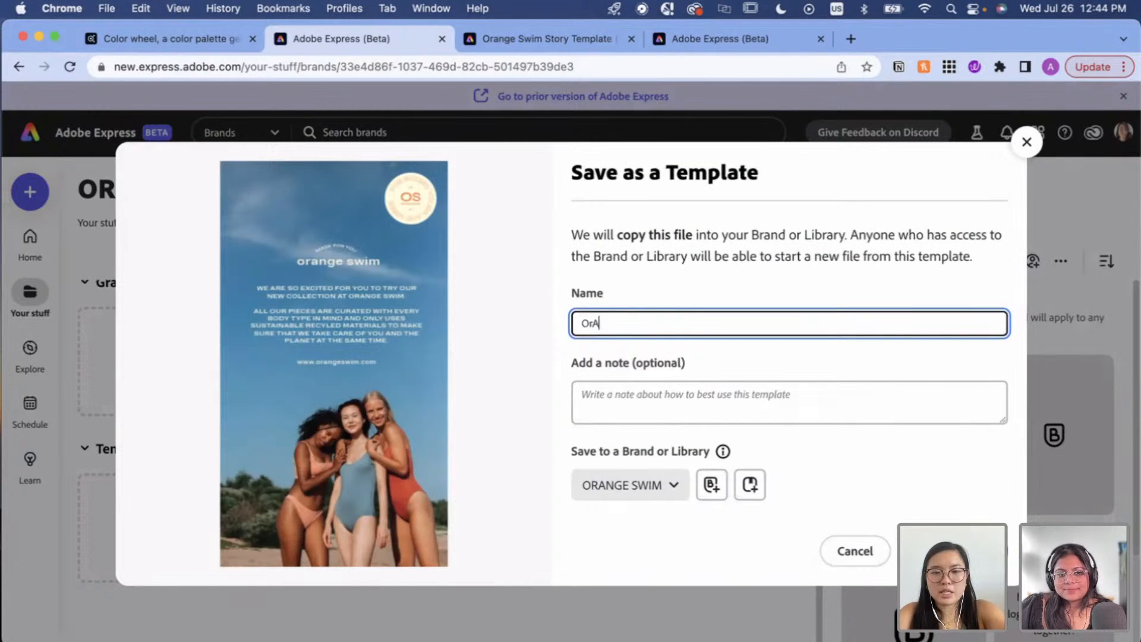
text(NGE SWIM)
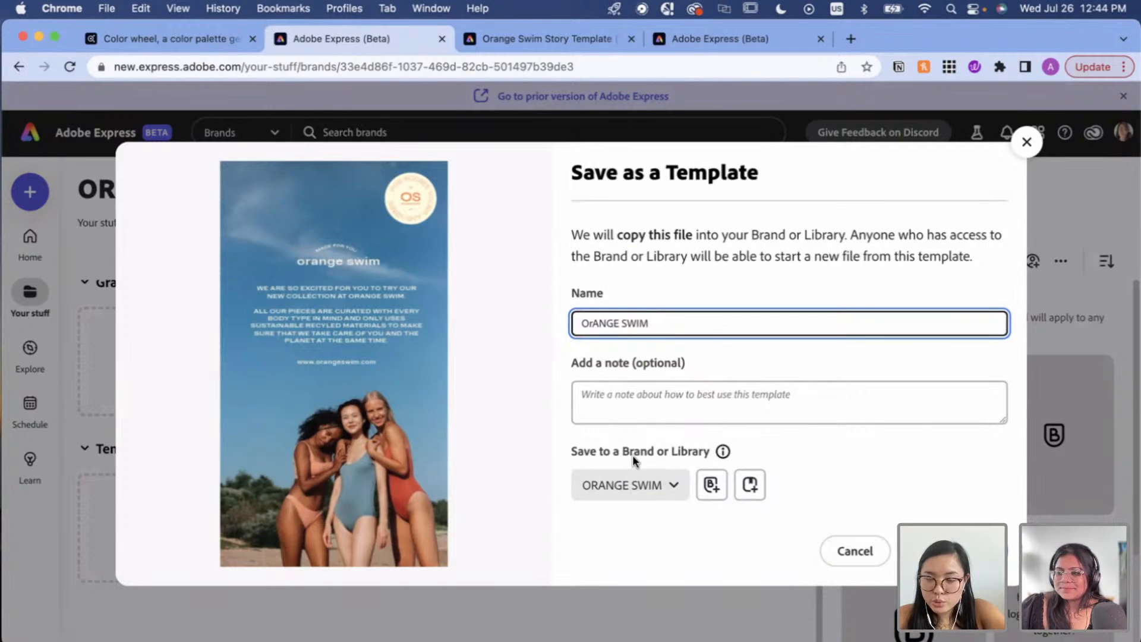
click(951, 551)
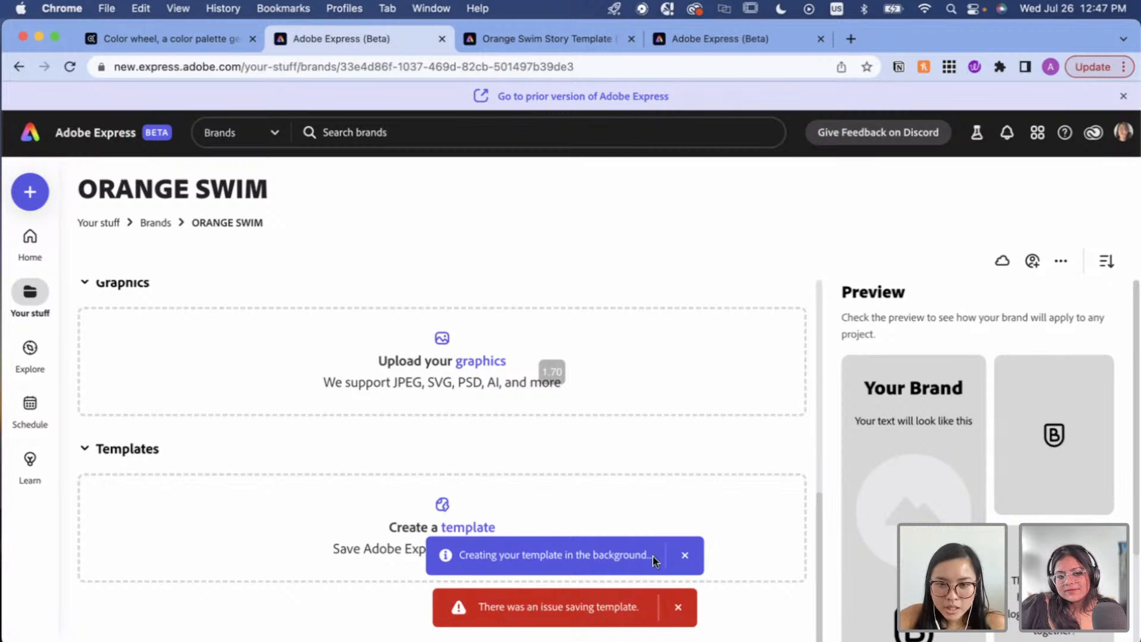
click(676, 605)
click(681, 606)
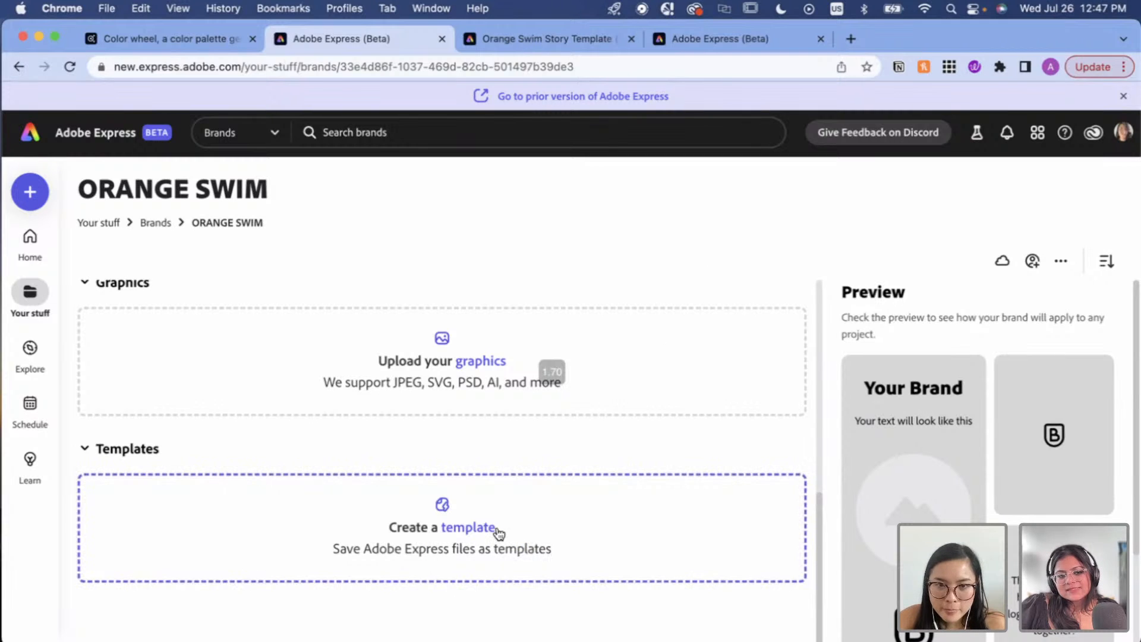
Save the beach story design as a brand template named "ORANGE SWIM" in the ORANGE SWIM brand.
click(497, 530)
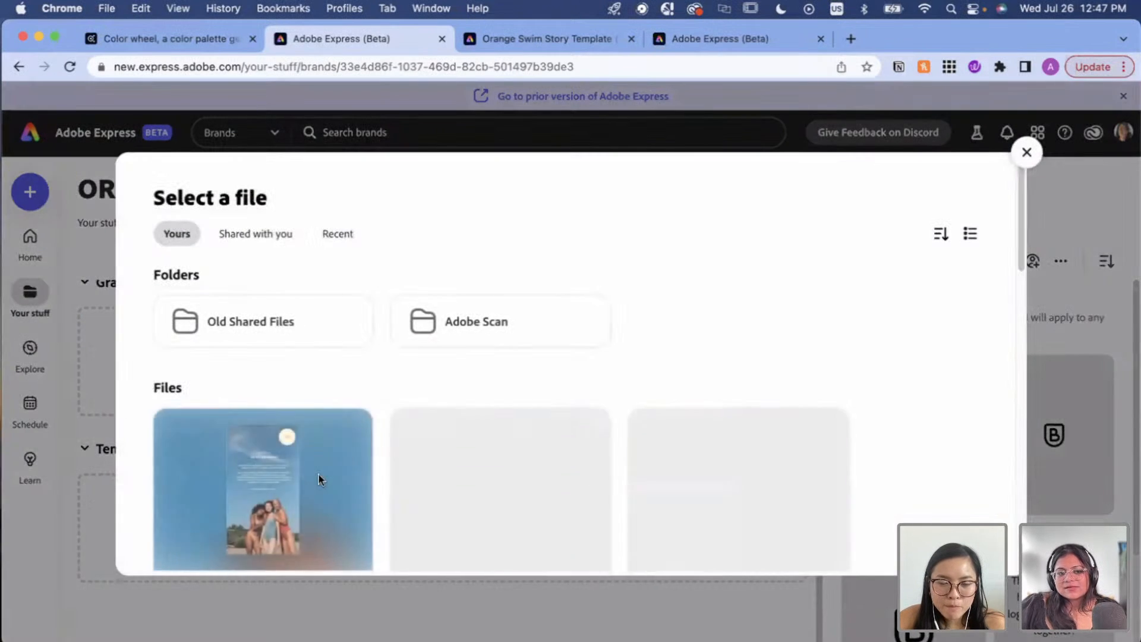
click(319, 473)
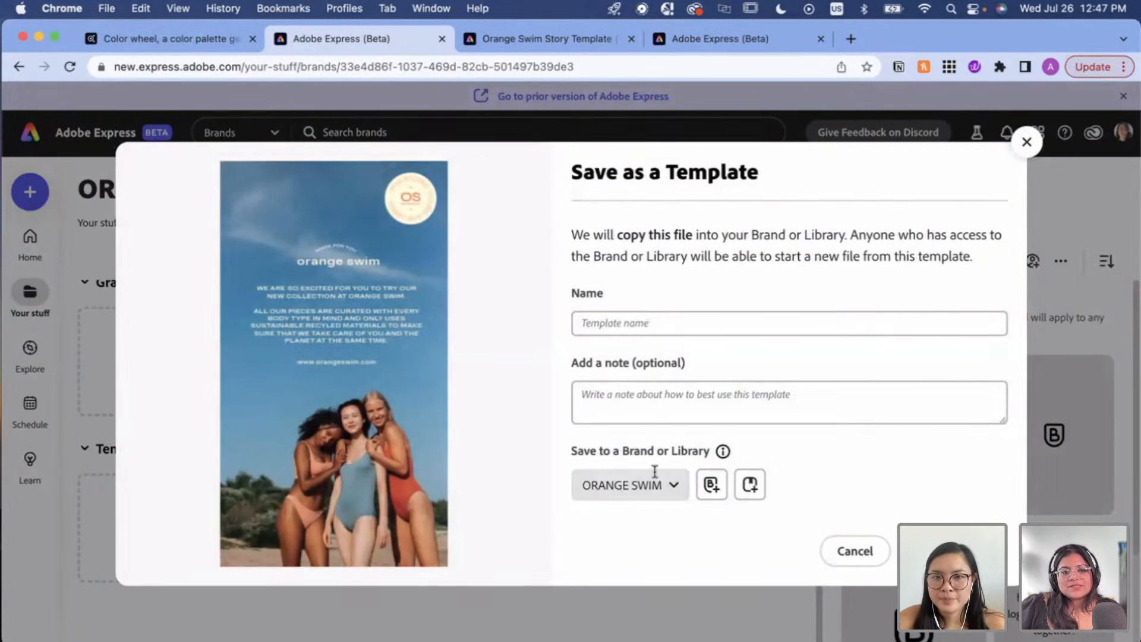
click(661, 330)
text(O)
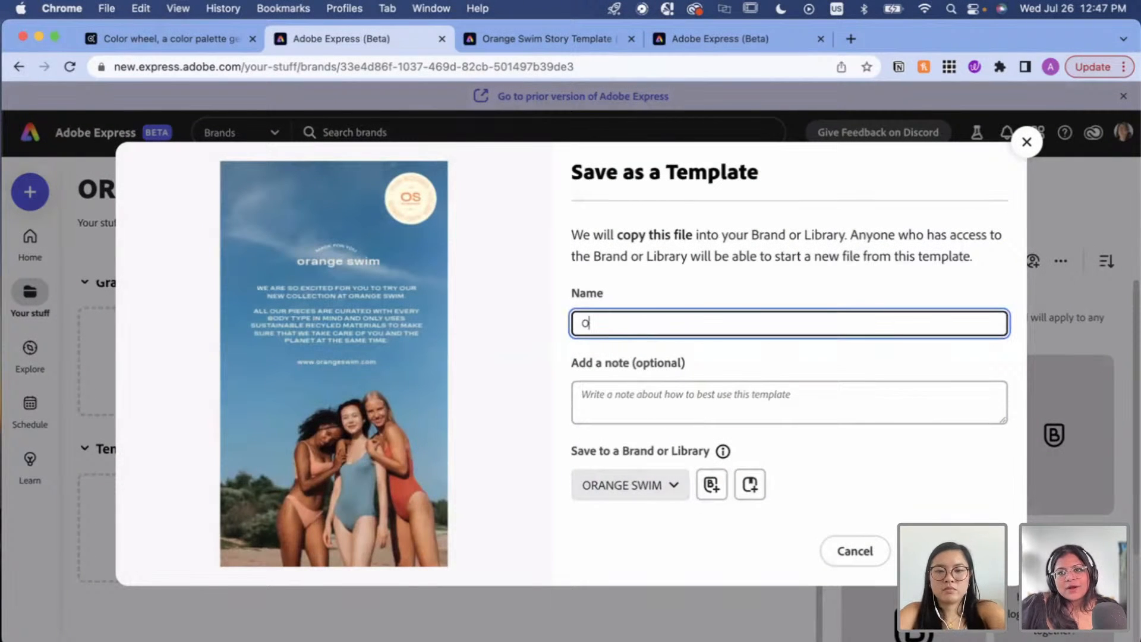
text(RANGE SWIM)
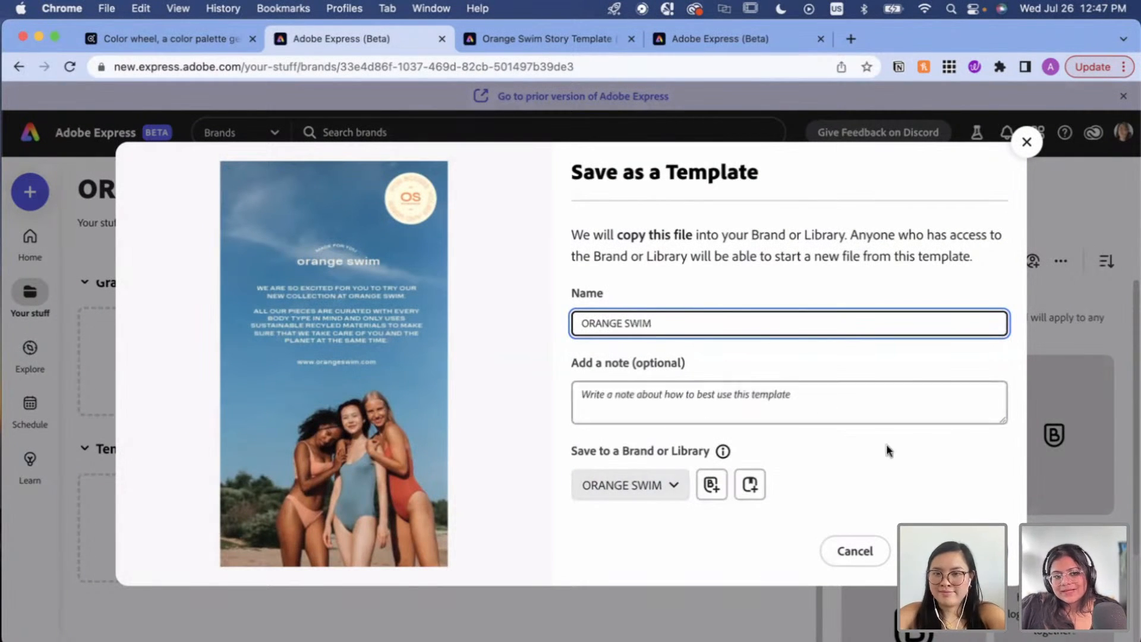
key(Return)
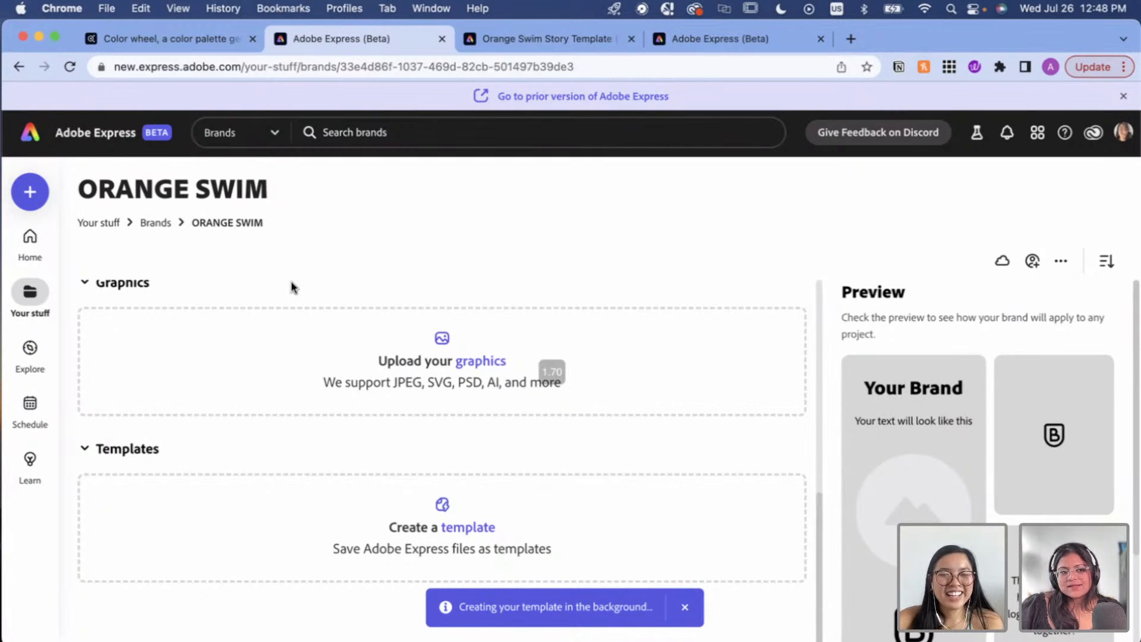
Switch to the open Orange Swim Story Template (1) file and go to page 4.
drag(962, 42, 957, 131)
click(589, 129)
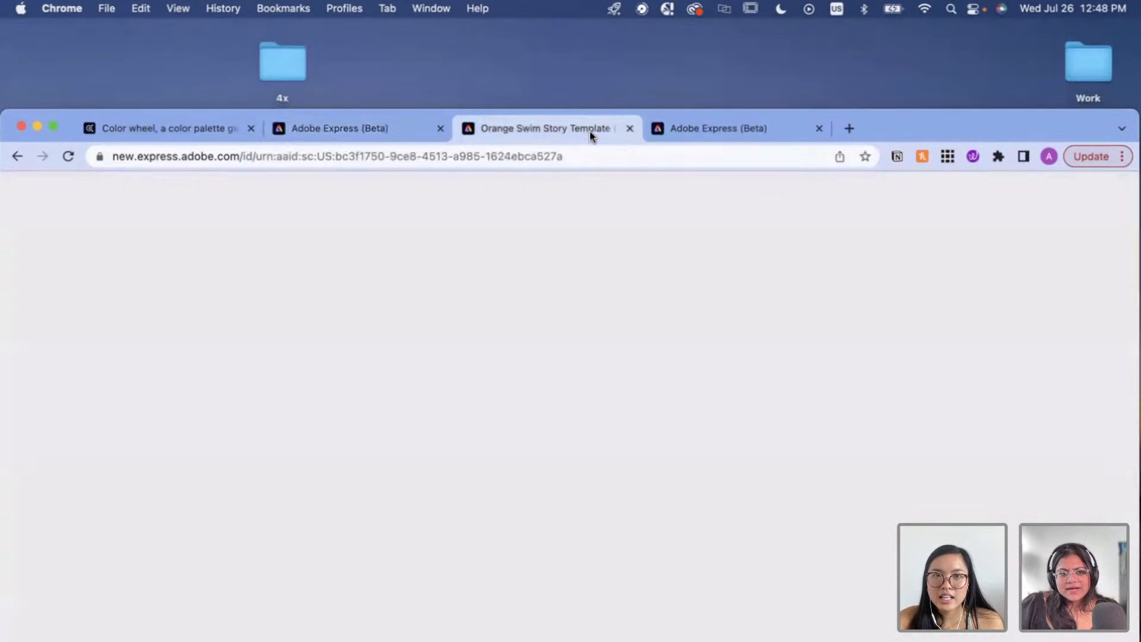
click(687, 127)
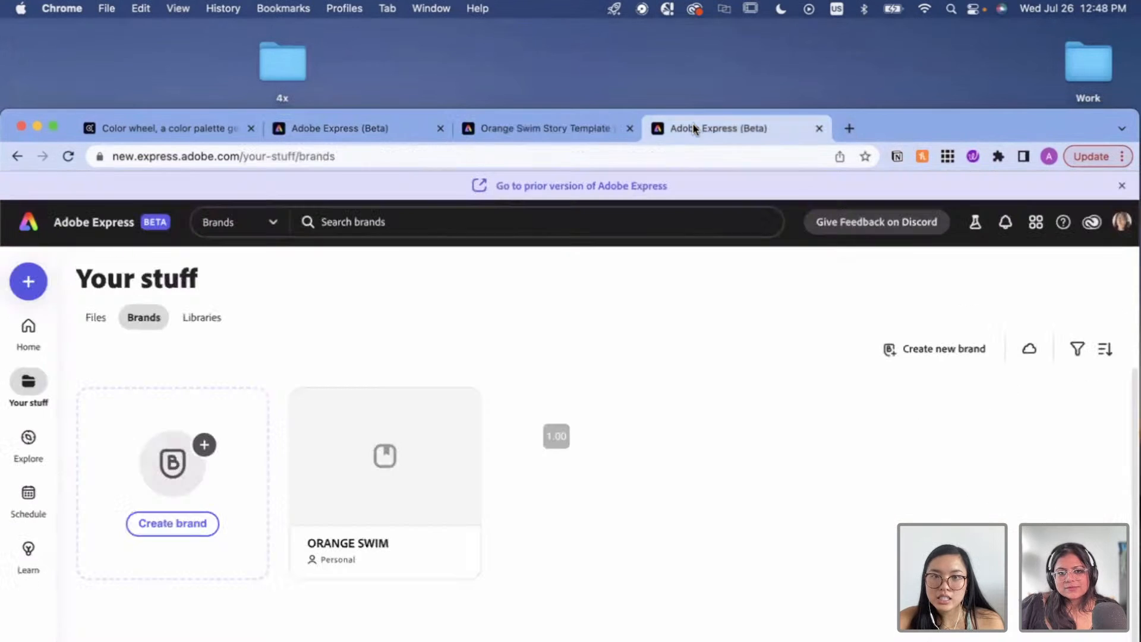
click(553, 134)
click(854, 496)
drag(907, 116, 906, 27)
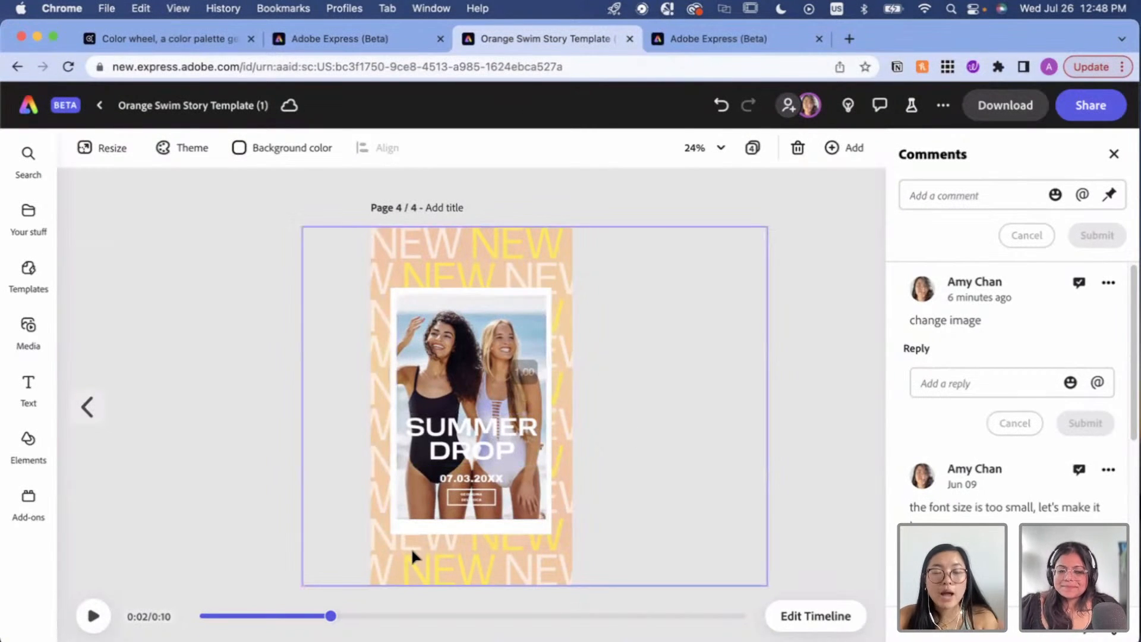
Rewind page 4 to its start, select its background video, and browse the stock video and audio collections.
drag(327, 616, 185, 618)
click(424, 264)
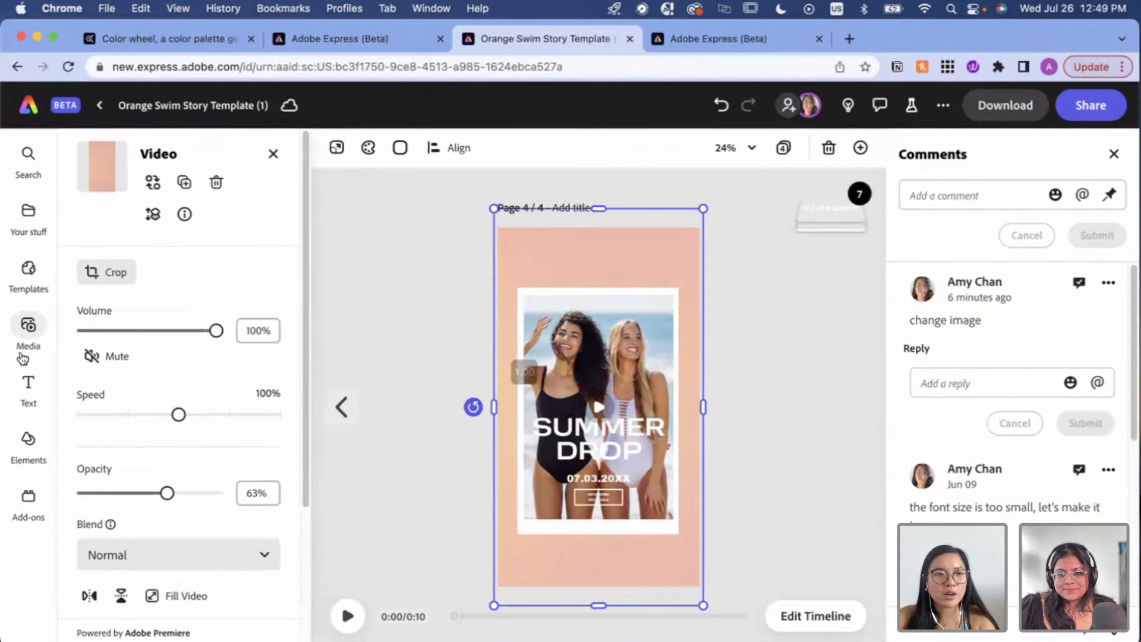
click(27, 334)
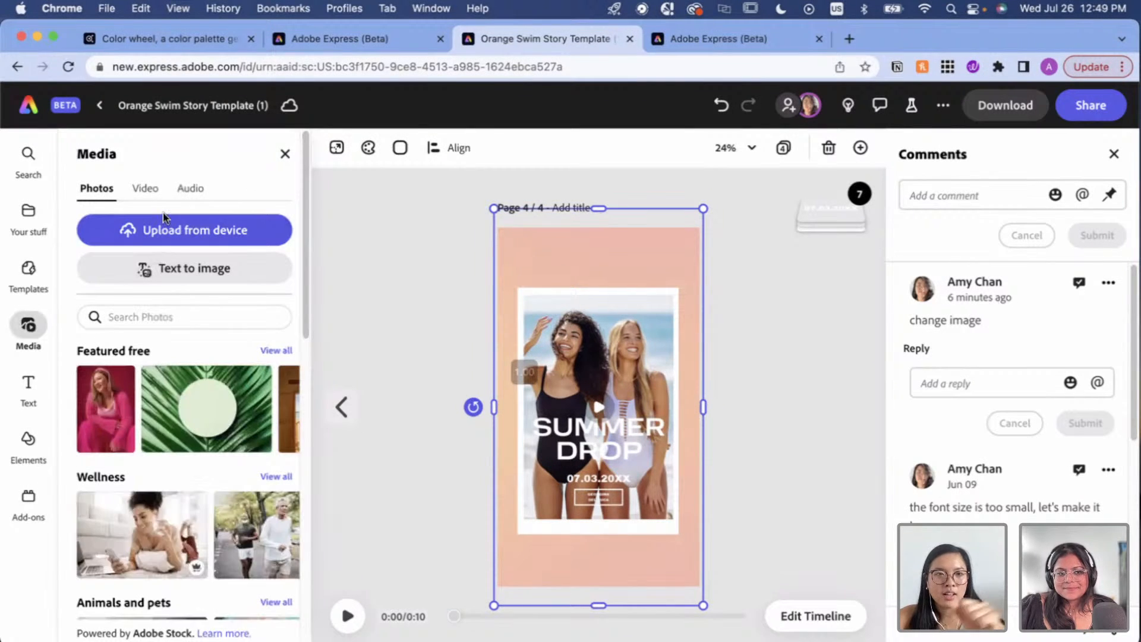
click(152, 196)
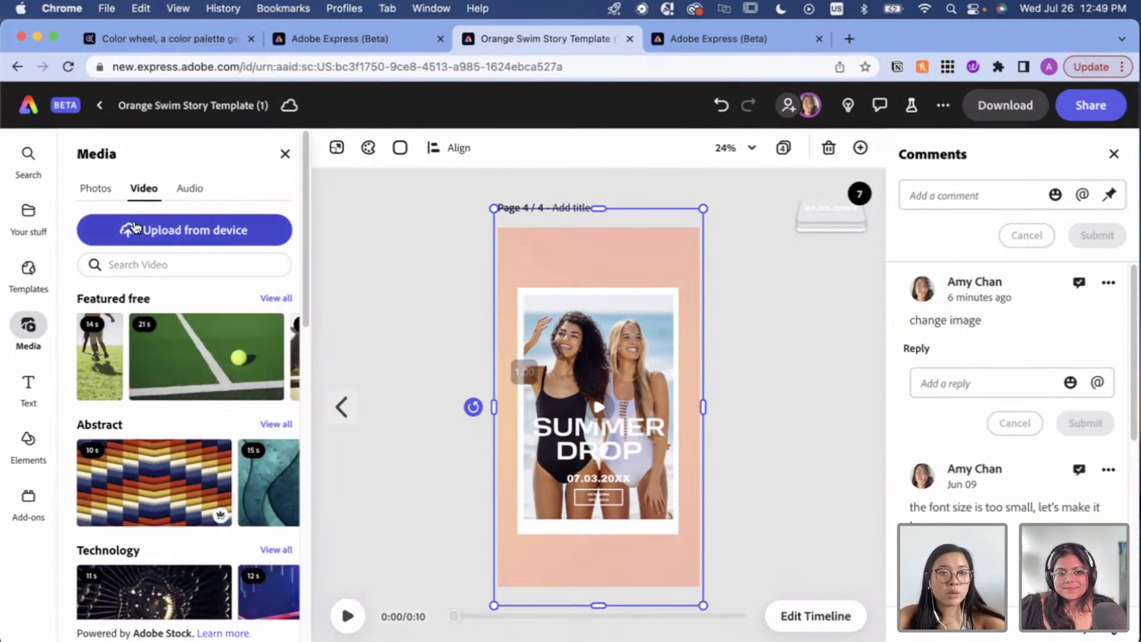
click(189, 187)
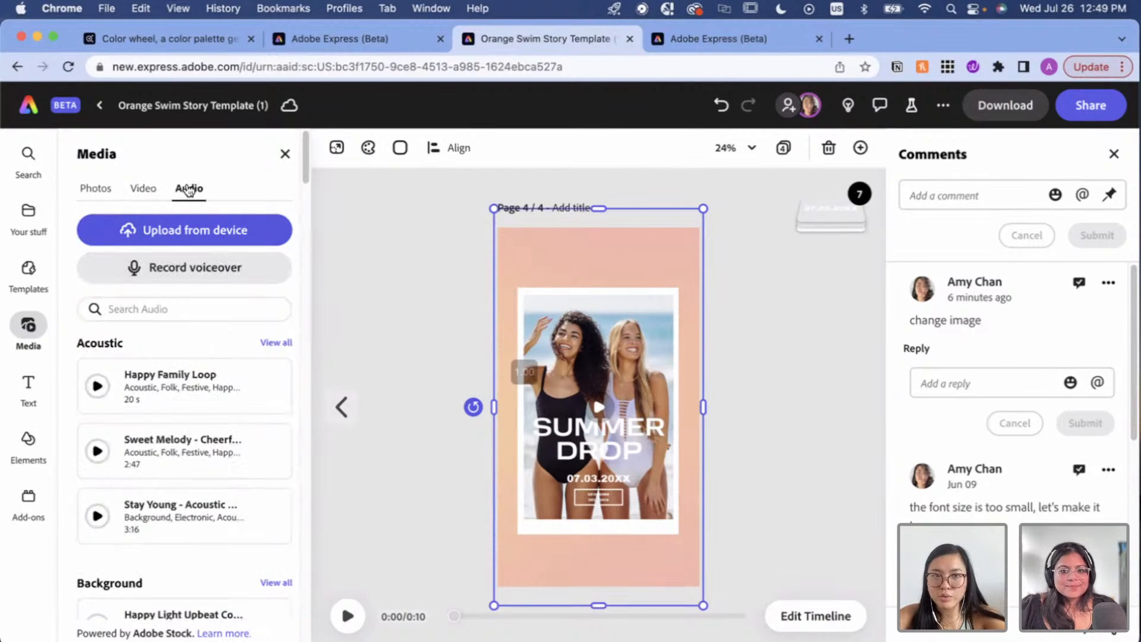
scroll(168, 388, down, 1)
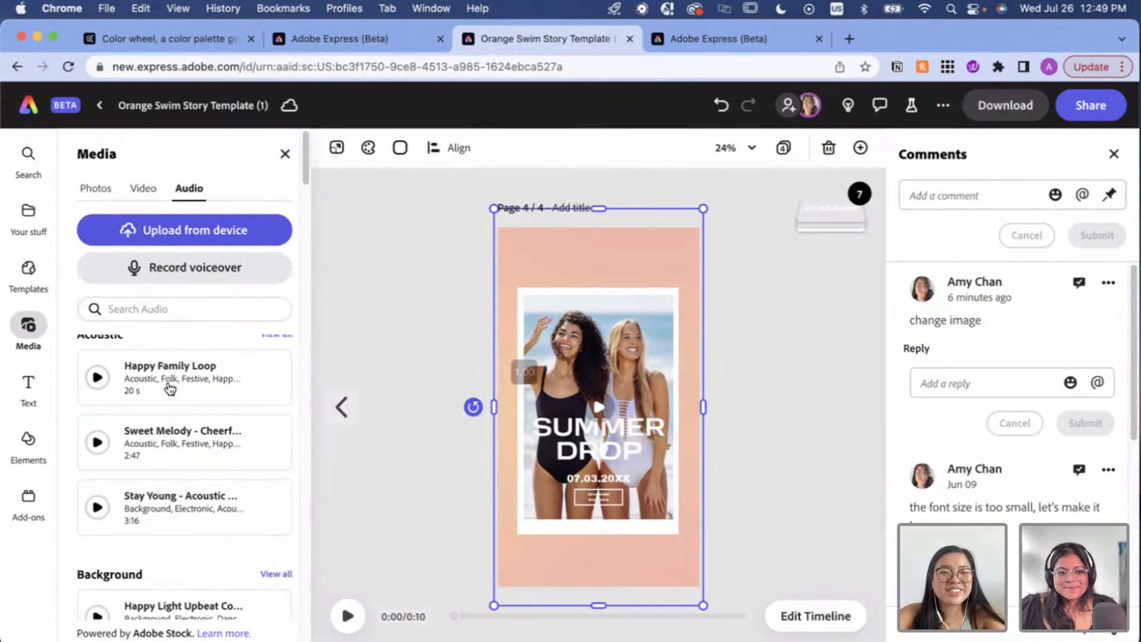
scroll(172, 398, down, 3)
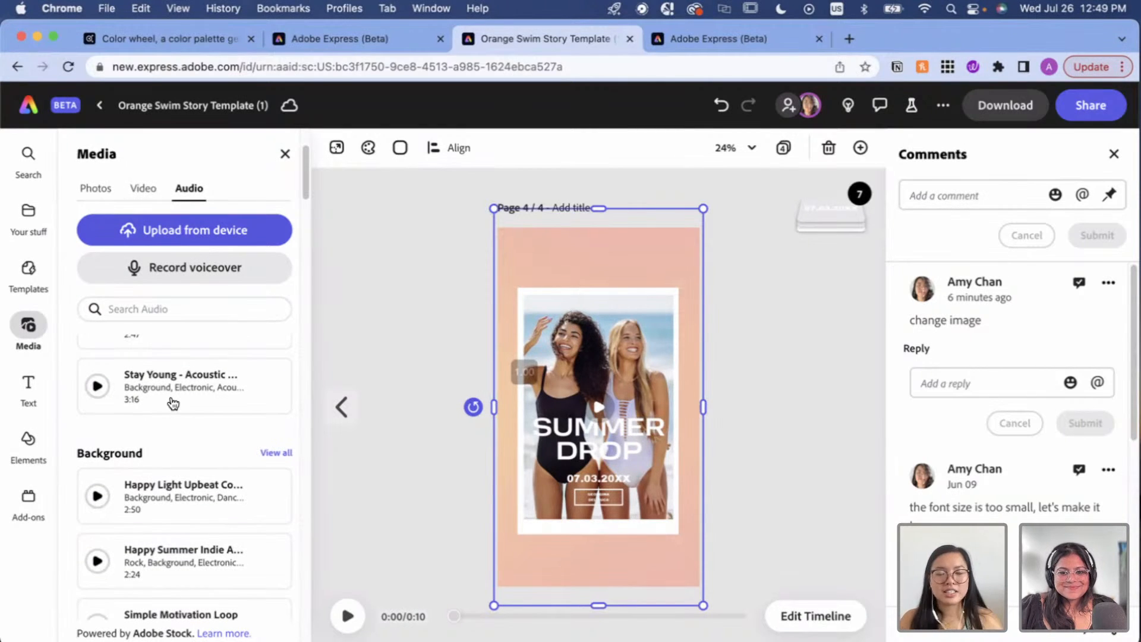
Search the stock videos for "ocean" and replace page 4's background video with the 10 s beach shoreline clip.
click(135, 196)
scroll(194, 469, down, 2)
scroll(194, 468, up, 1)
click(180, 260)
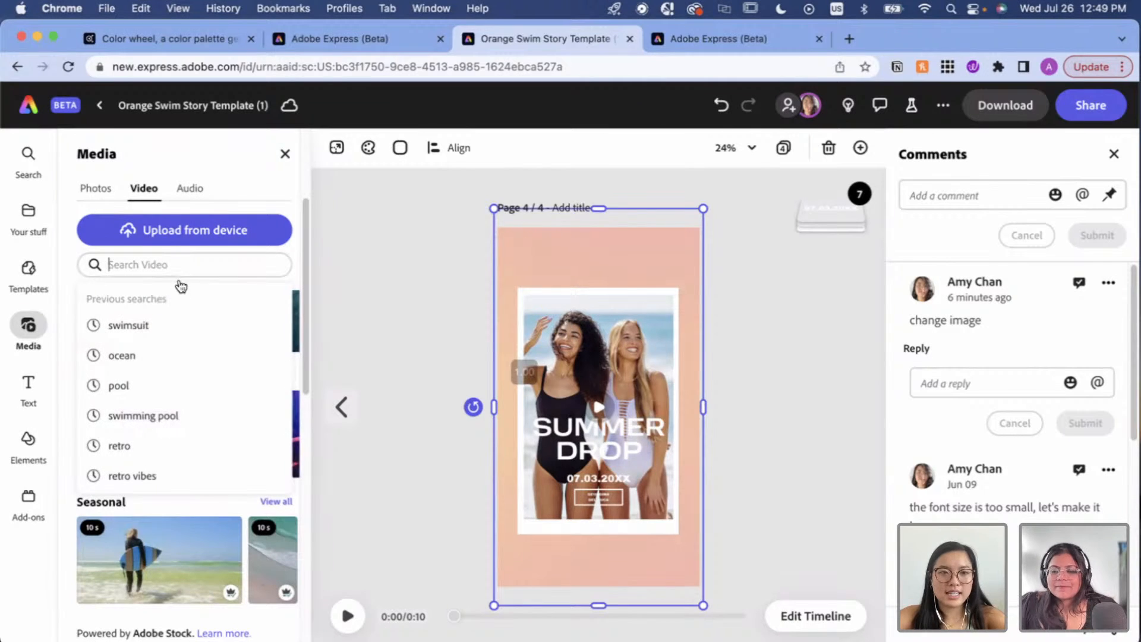
click(149, 360)
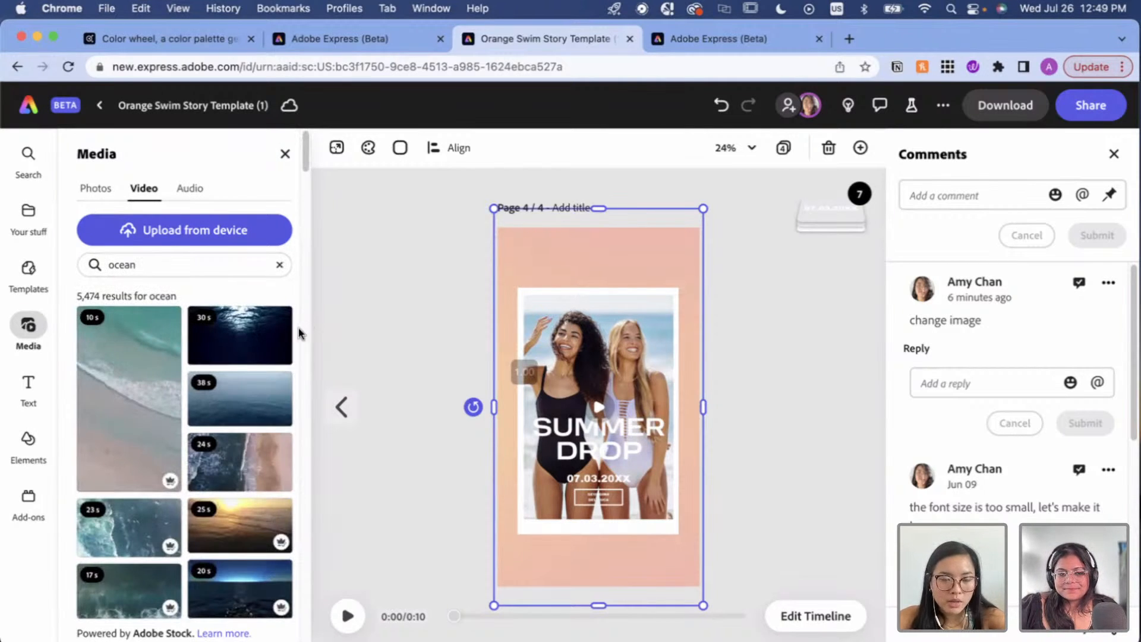
scroll(145, 445, down, 1)
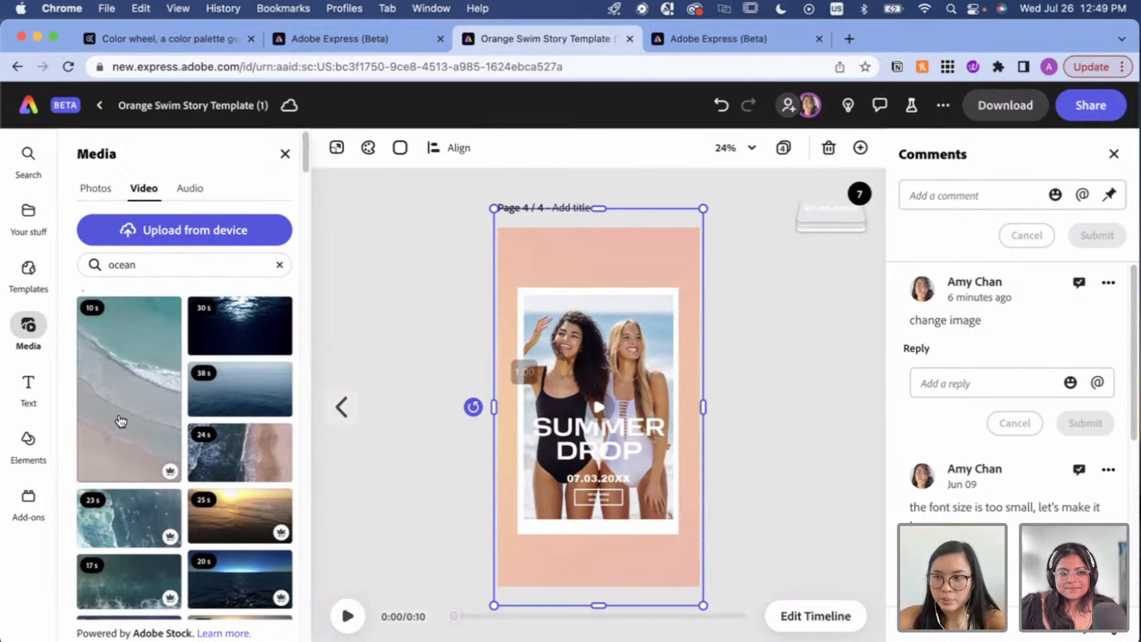
drag(121, 421, 585, 272)
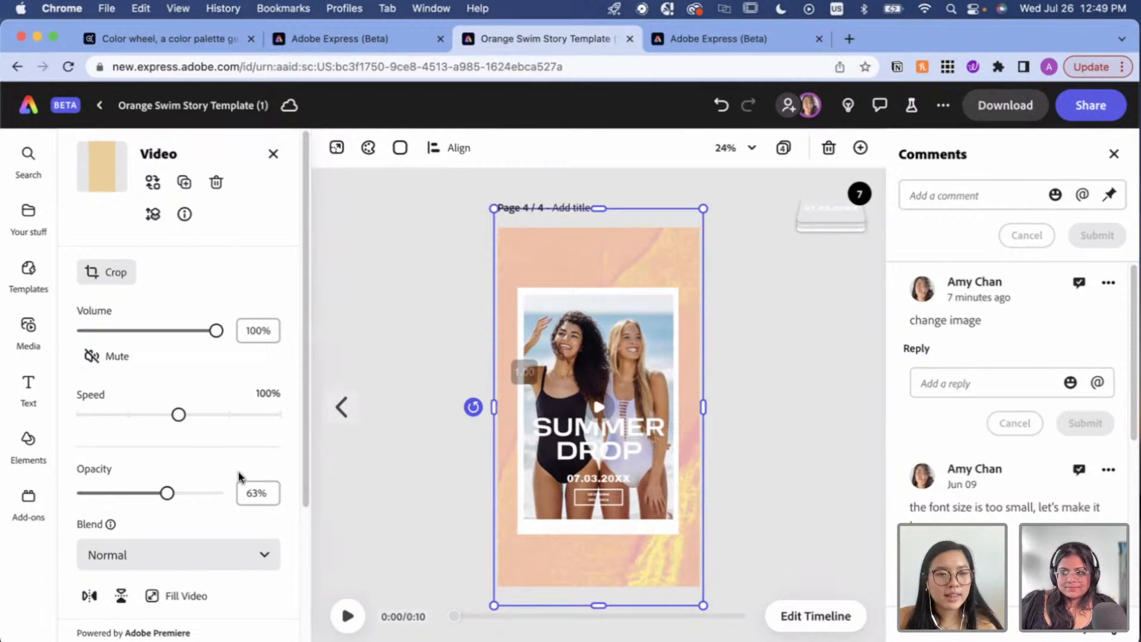
Set the background video's effect to None to remove the duotone and preview page 4.
scroll(194, 524, down, 3)
click(141, 470)
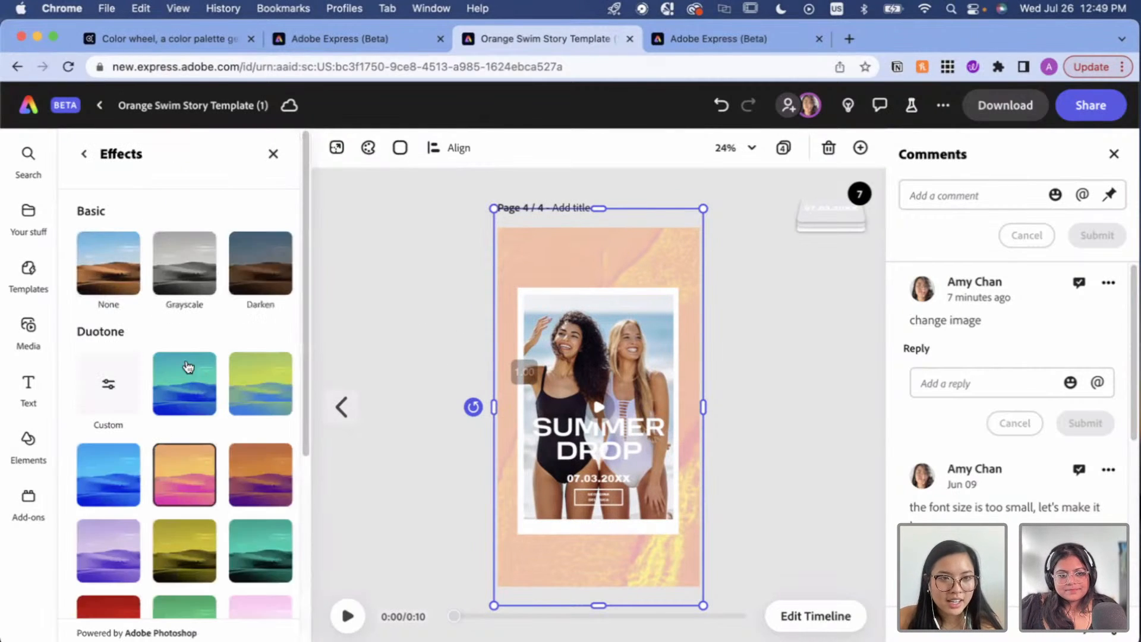
click(344, 620)
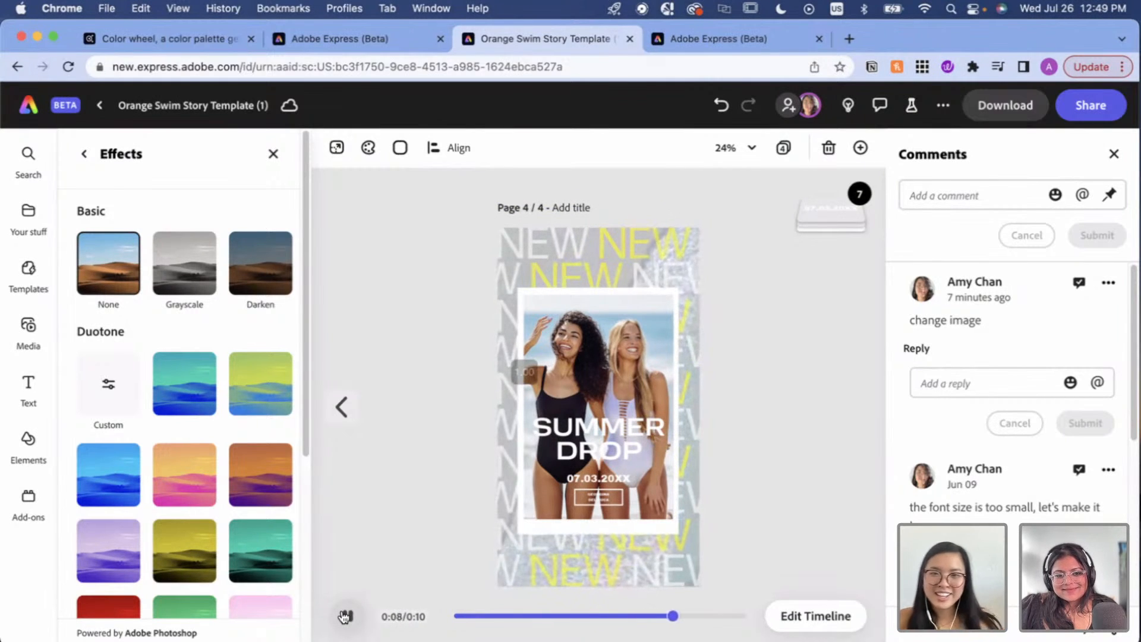
click(84, 153)
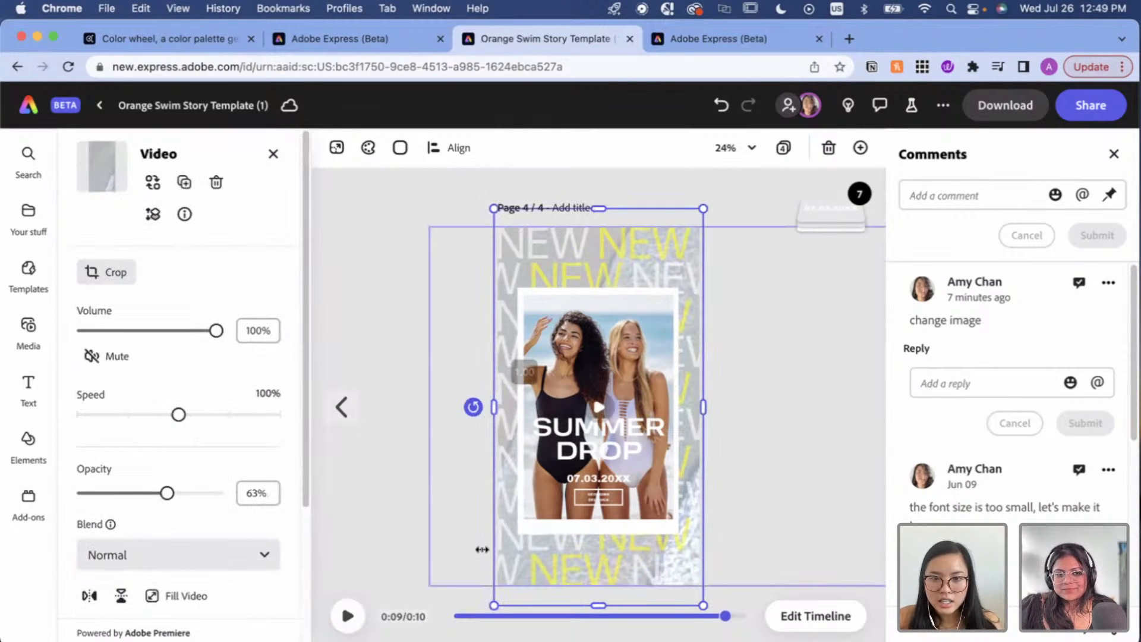
Deselect the page elements and add the Ocean Depths audio track to page 4.
click(427, 529)
click(434, 274)
click(395, 222)
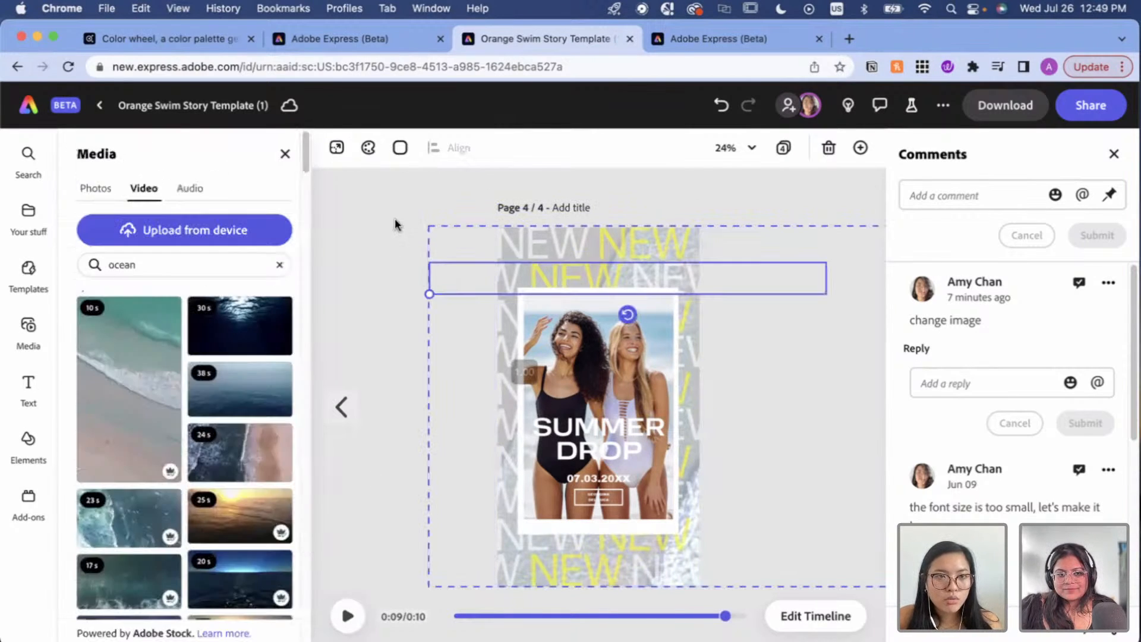
click(178, 190)
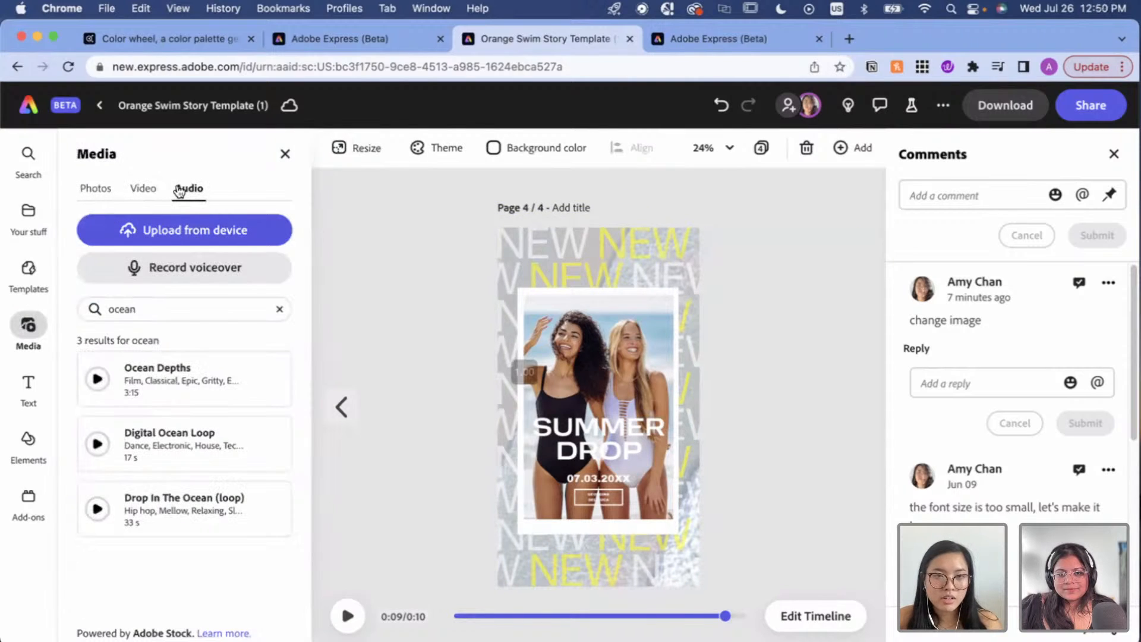
click(188, 380)
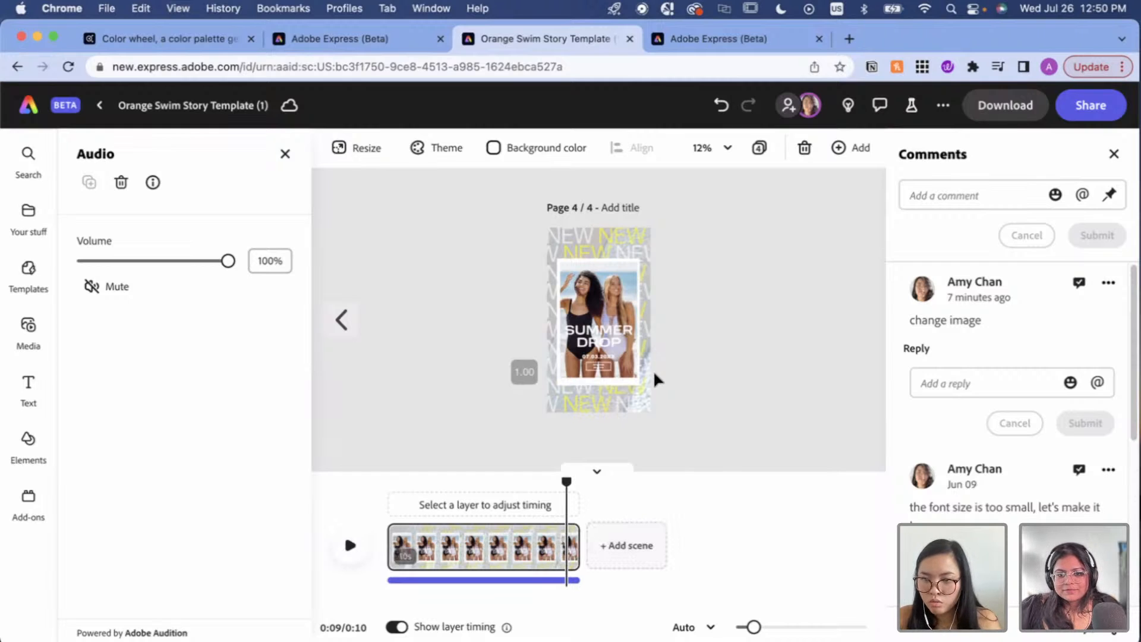
Set the audio track's volume to 7% and raise the computer's sound volume.
key(XF86AudioRaiseVolume)
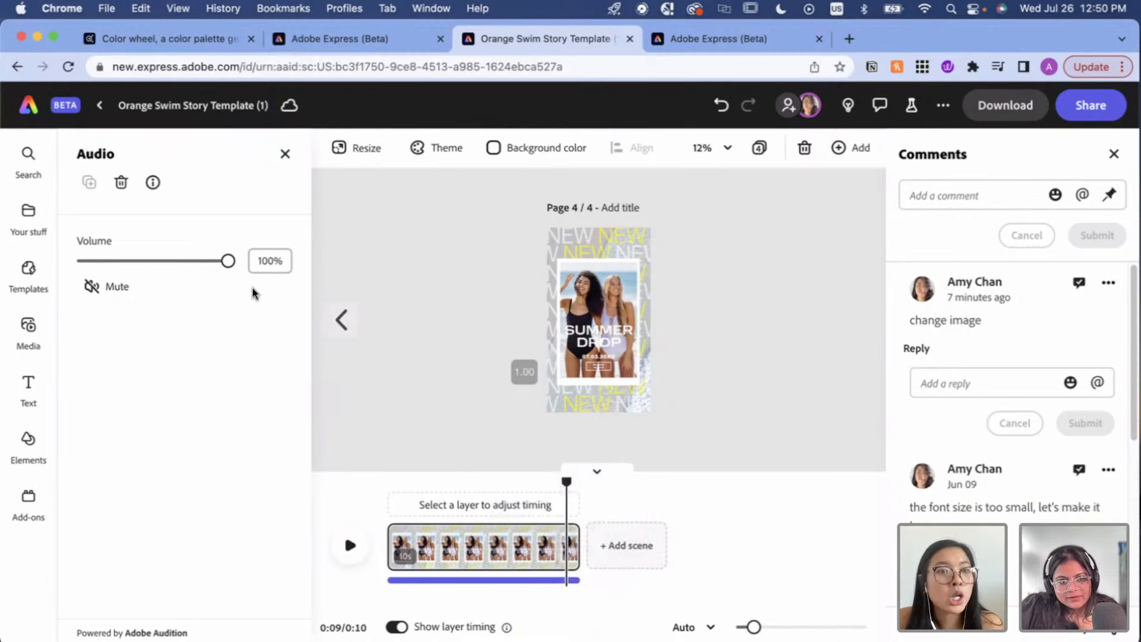
drag(229, 262, 111, 267)
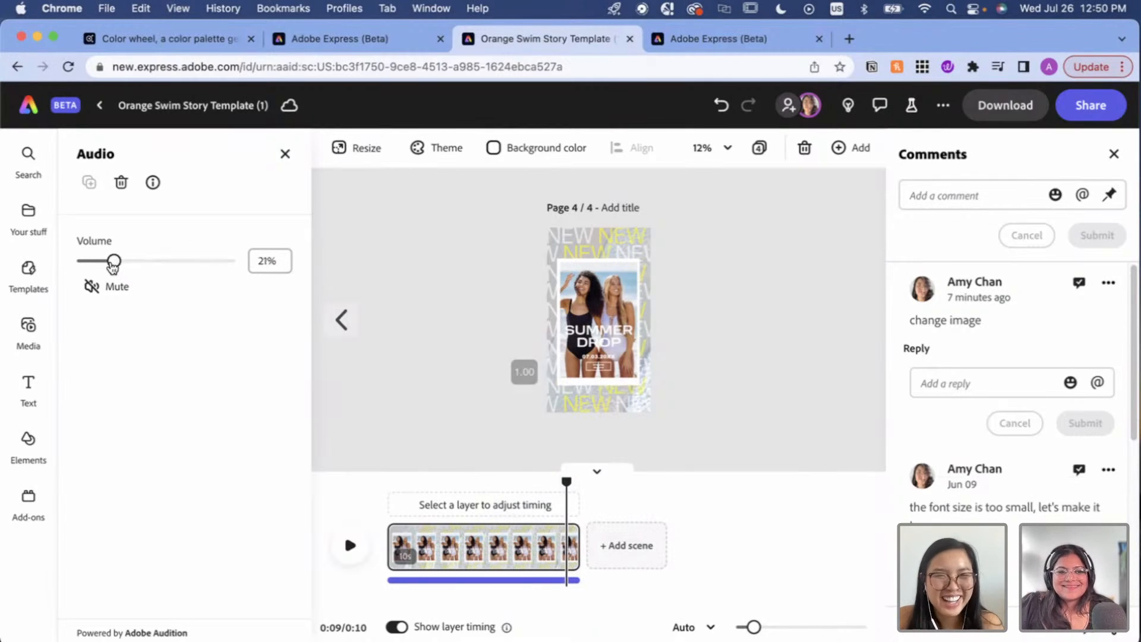
key(XF86AudioRaiseVolume)
key(XF86AudioRaiseVolume)
key(XF86AudioRaiseVolume)
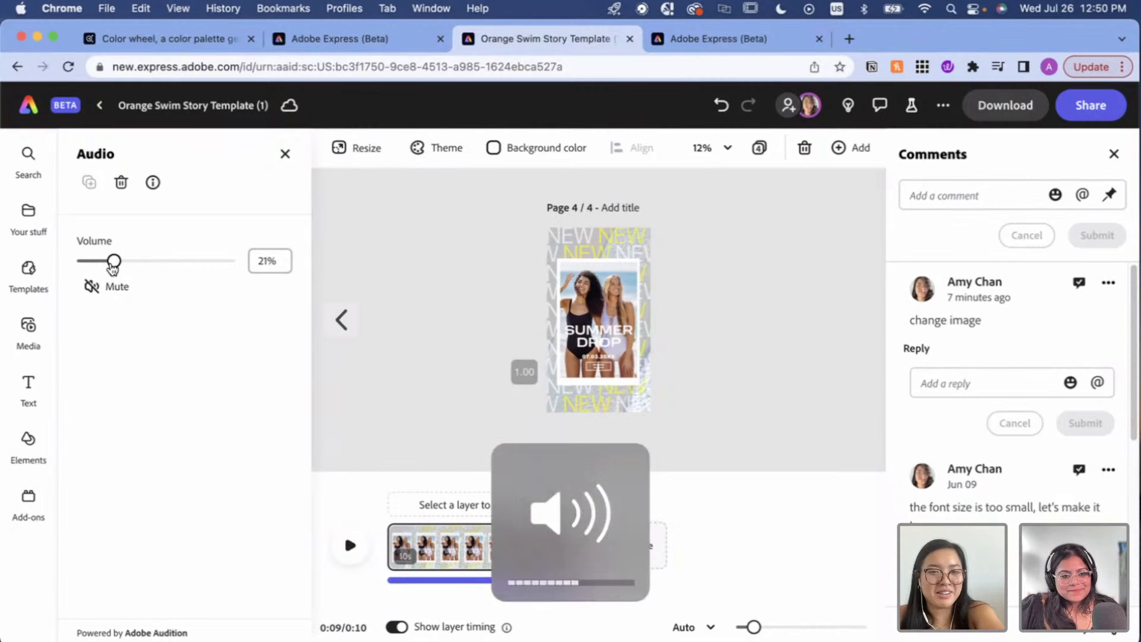
drag(112, 265, 91, 286)
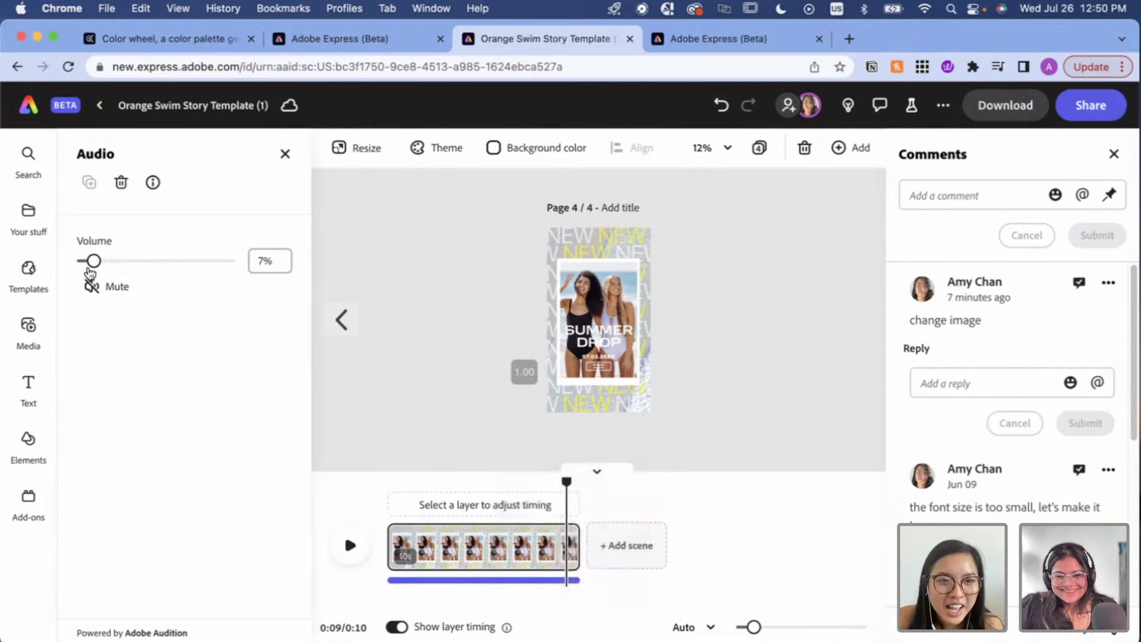
Play back page 4 with its audio and trim the scene's duration to about 5.1 seconds.
click(349, 545)
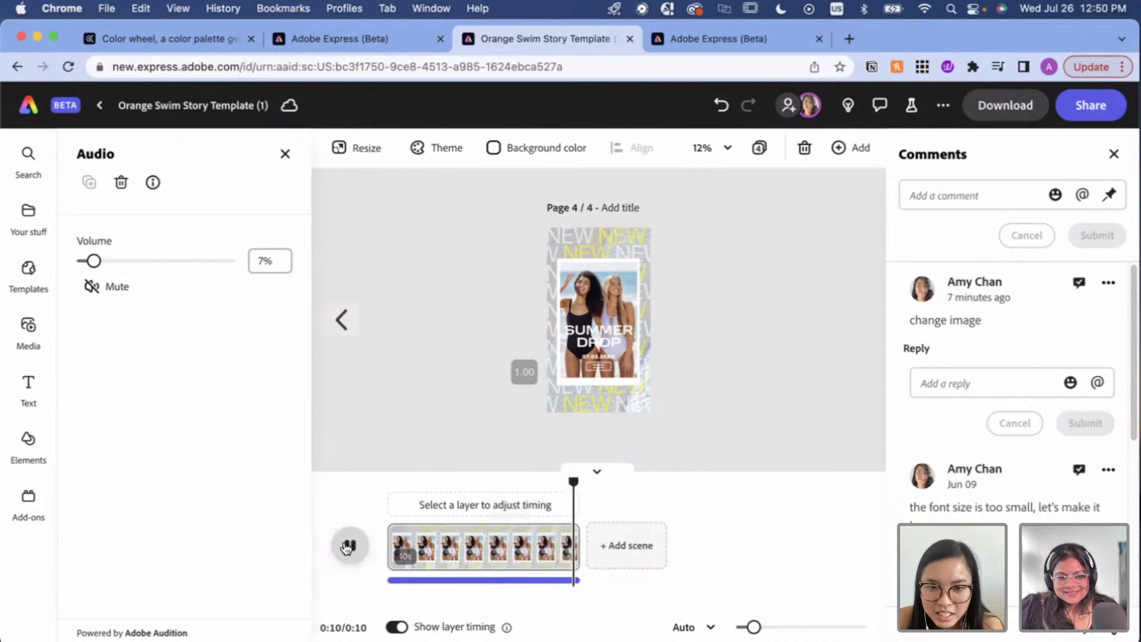
click(349, 545)
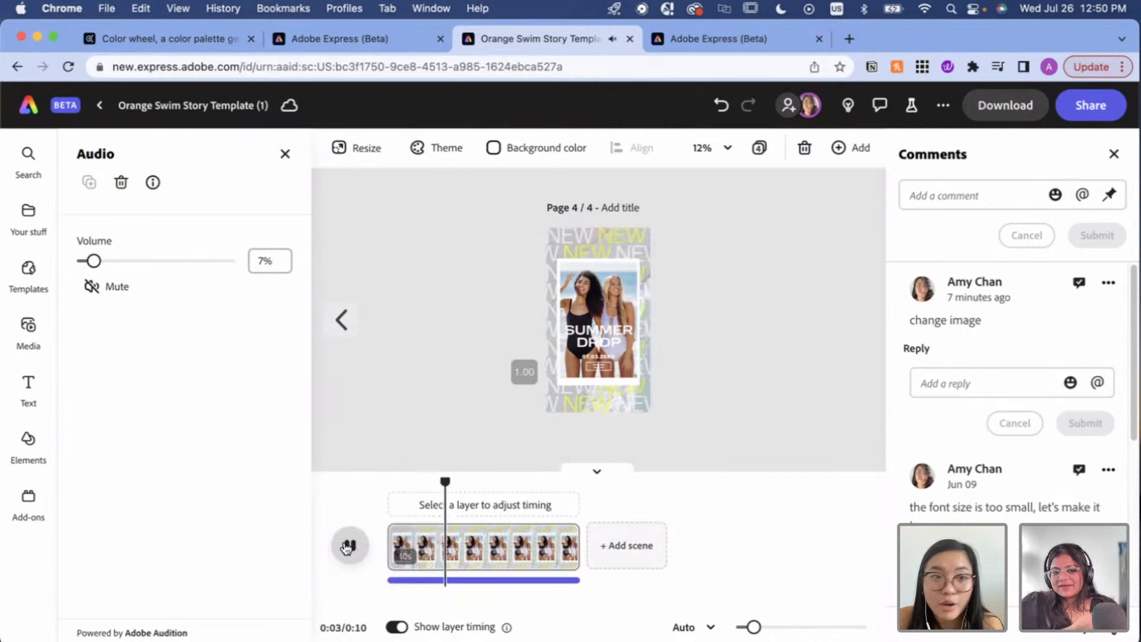
click(349, 545)
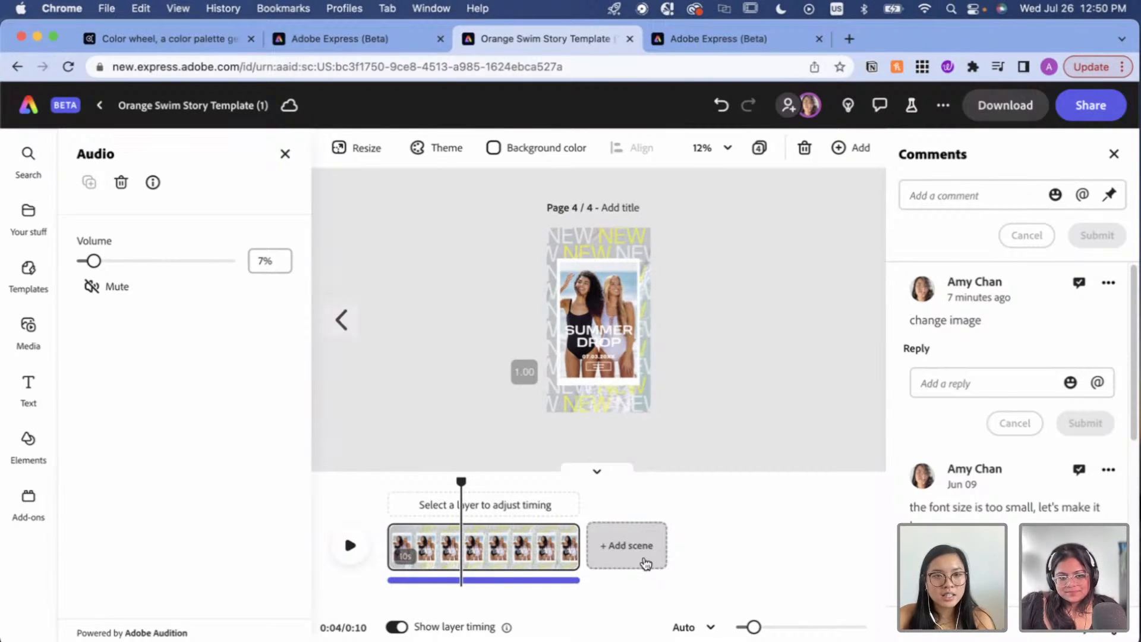
click(538, 546)
drag(569, 546, 480, 548)
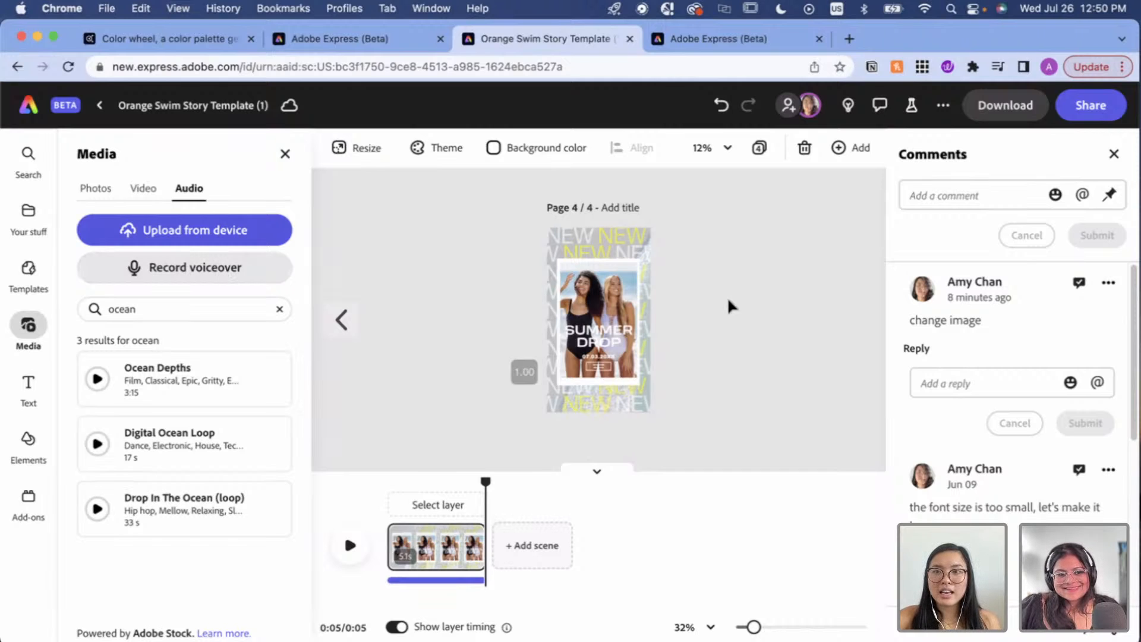
Go back to page 2 and review the design's sharing options for collaborators and social media.
click(342, 329)
click(343, 331)
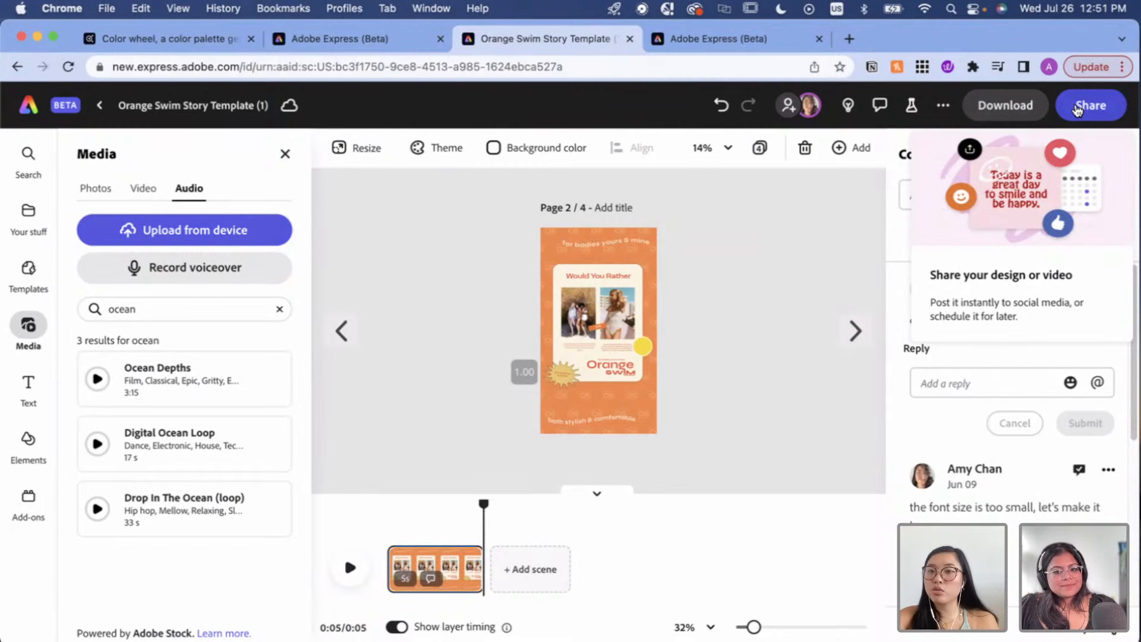
click(1077, 109)
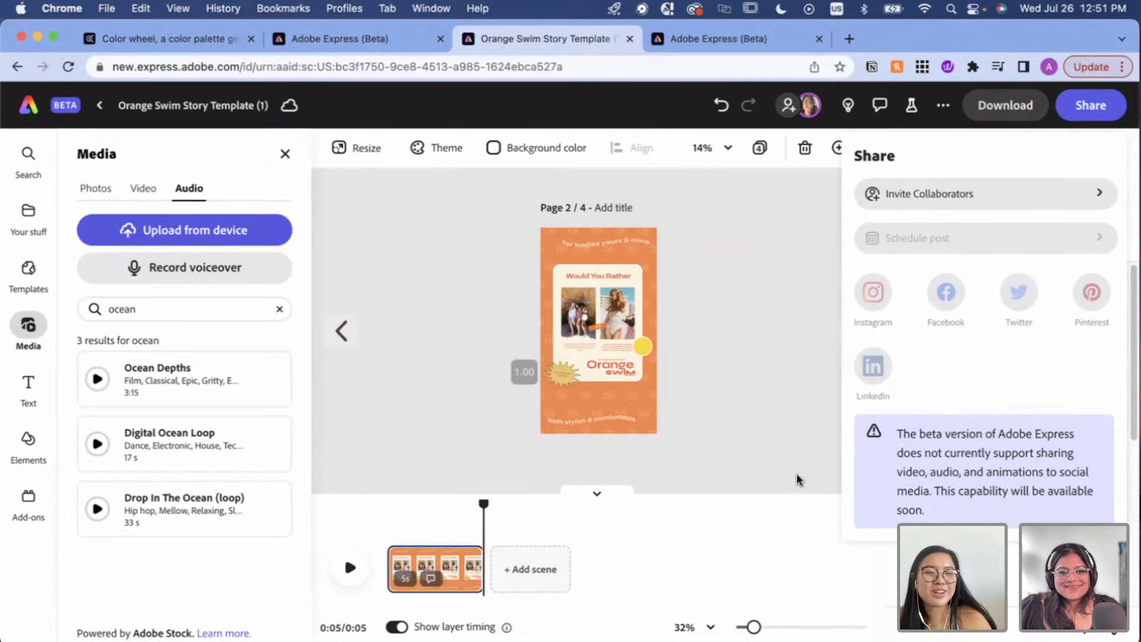
click(668, 409)
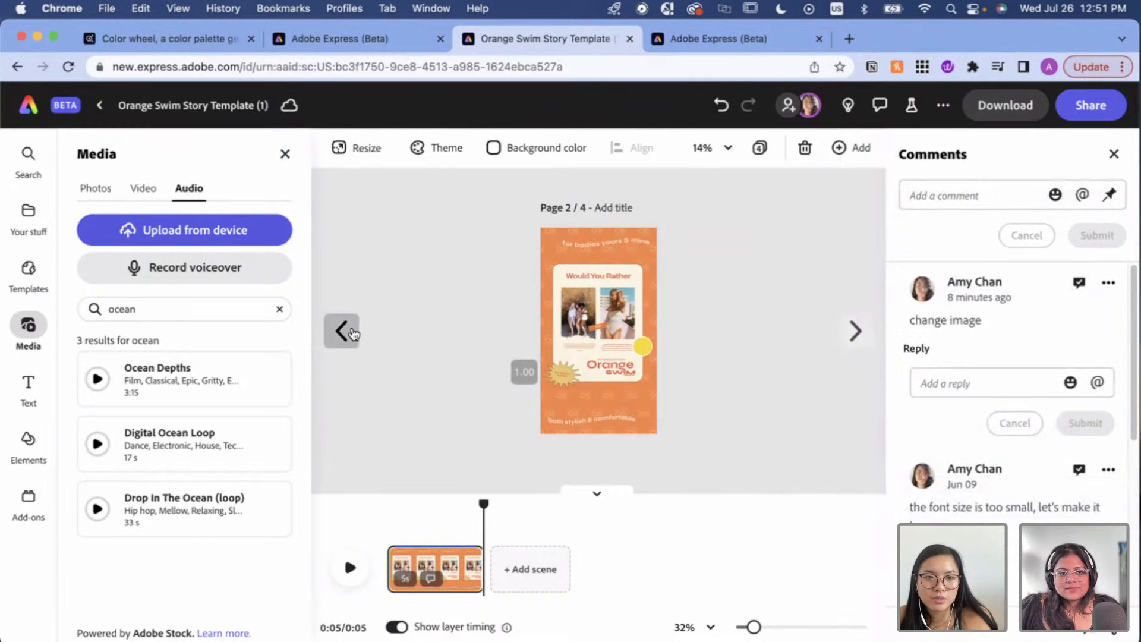
Go to page 1, select its beach background photo, and check the design's sharing options.
click(347, 330)
click(586, 358)
click(586, 357)
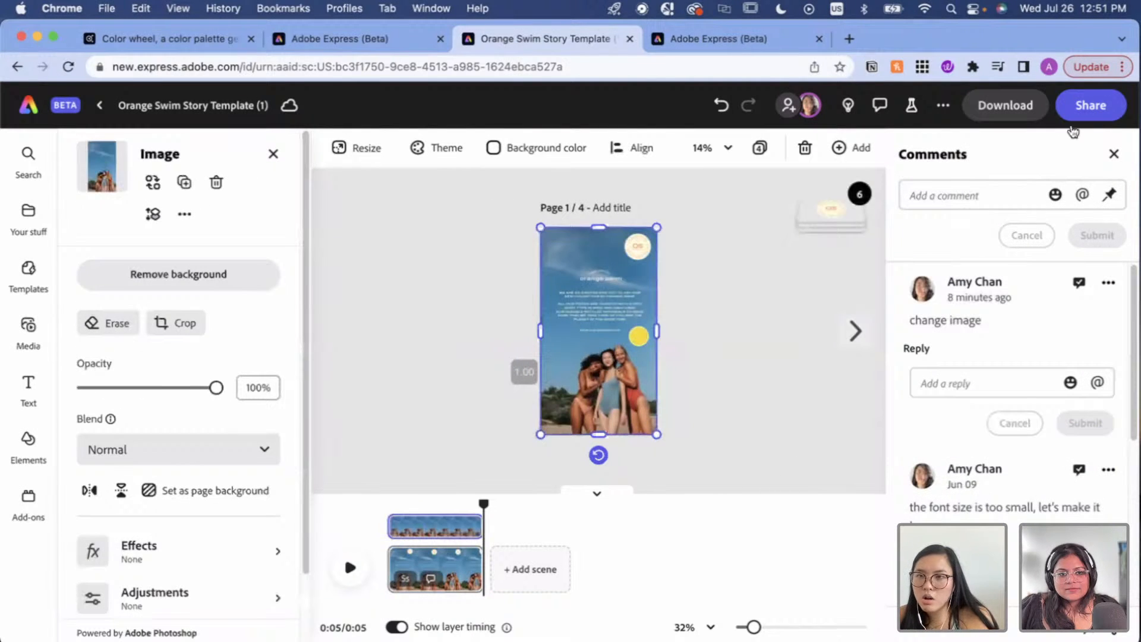
click(1090, 106)
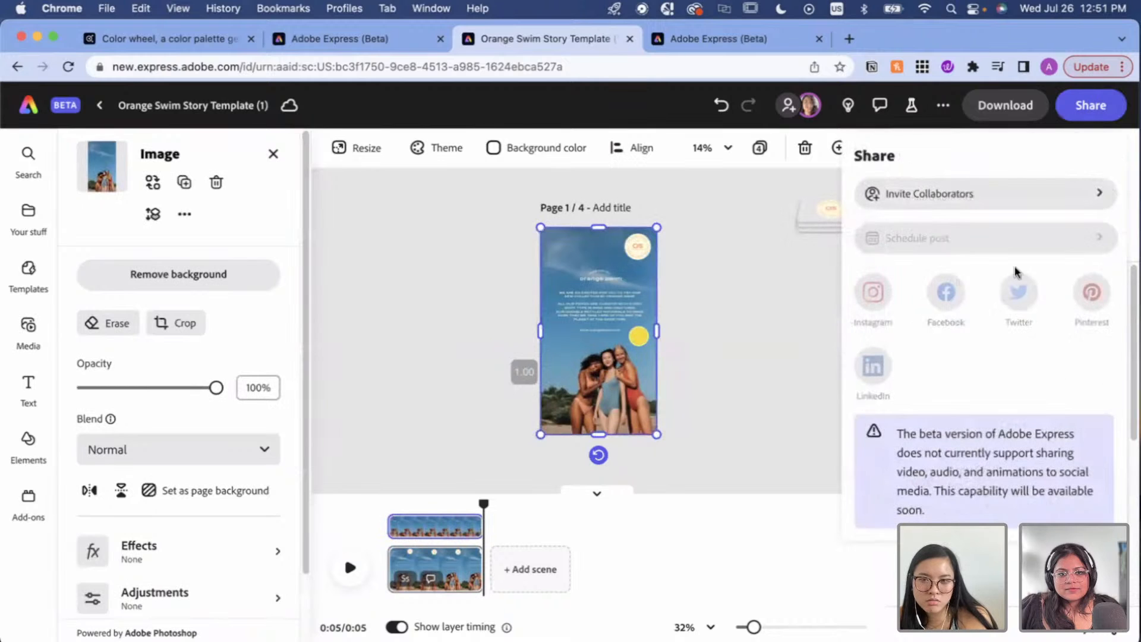
click(773, 394)
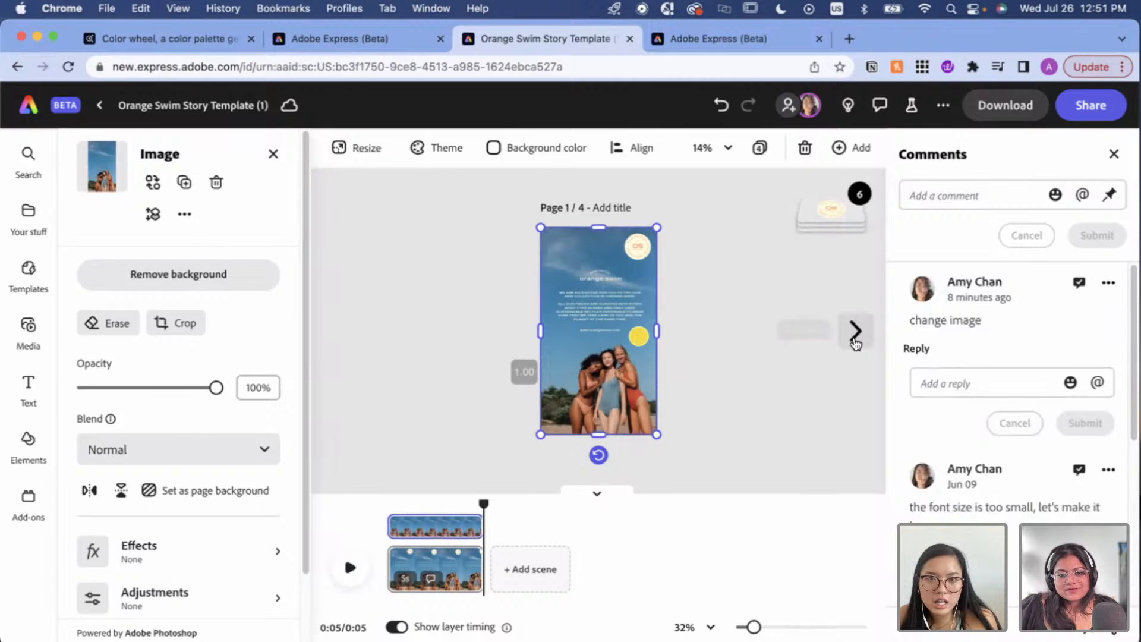
Step through pages 2 and 3, selecting each page's background image, and check the sharing options from page 3.
click(856, 331)
click(586, 419)
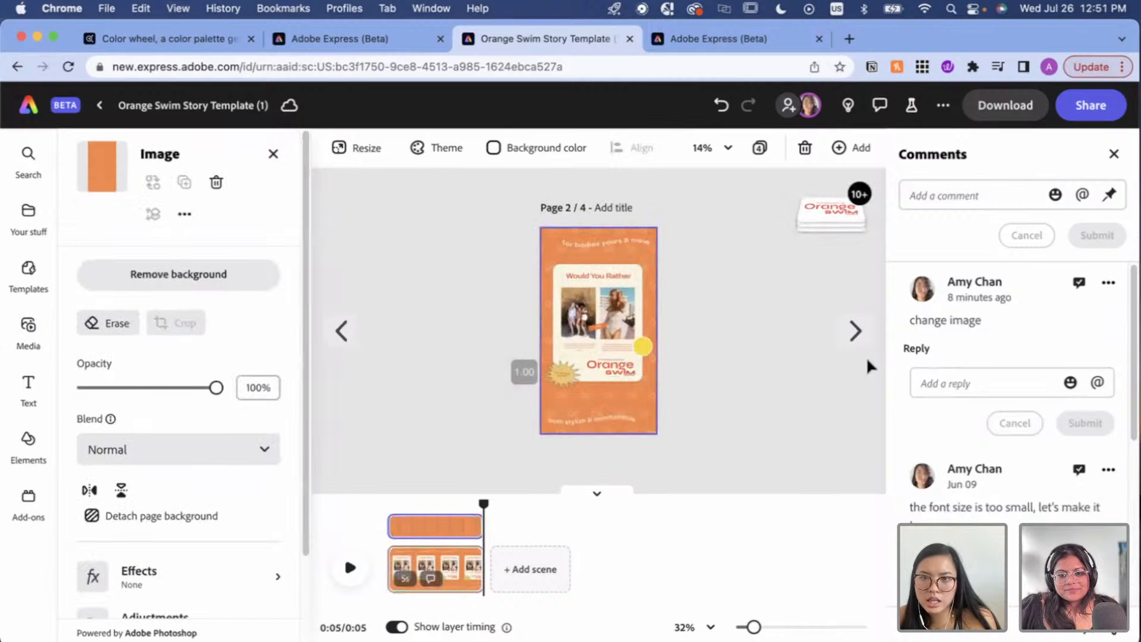
click(856, 331)
click(607, 362)
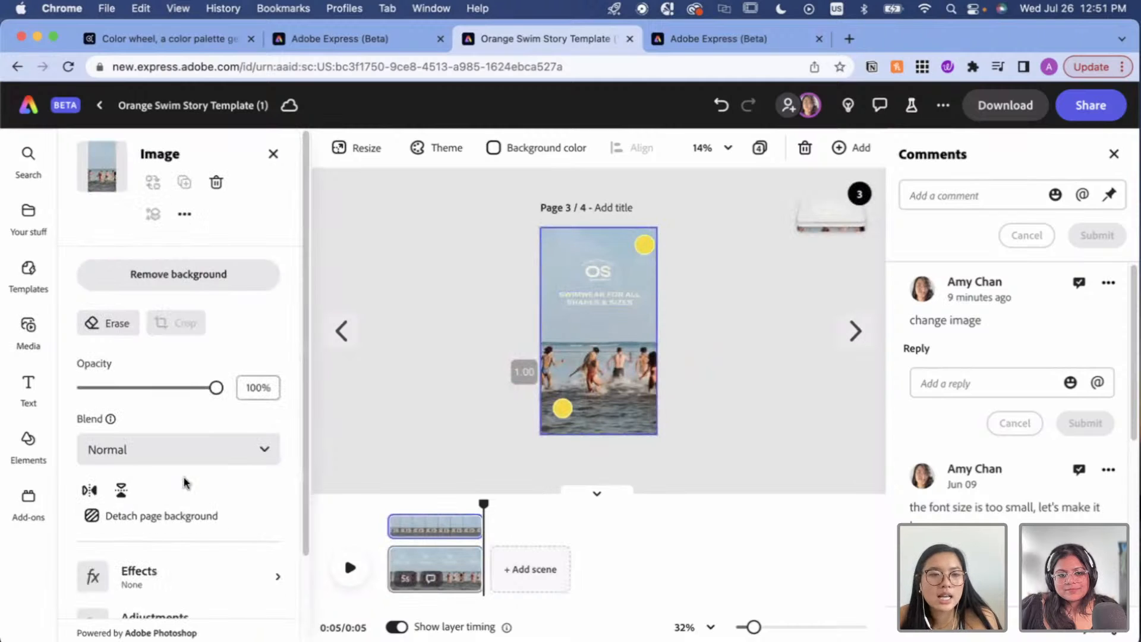
scroll(186, 488, down, 3)
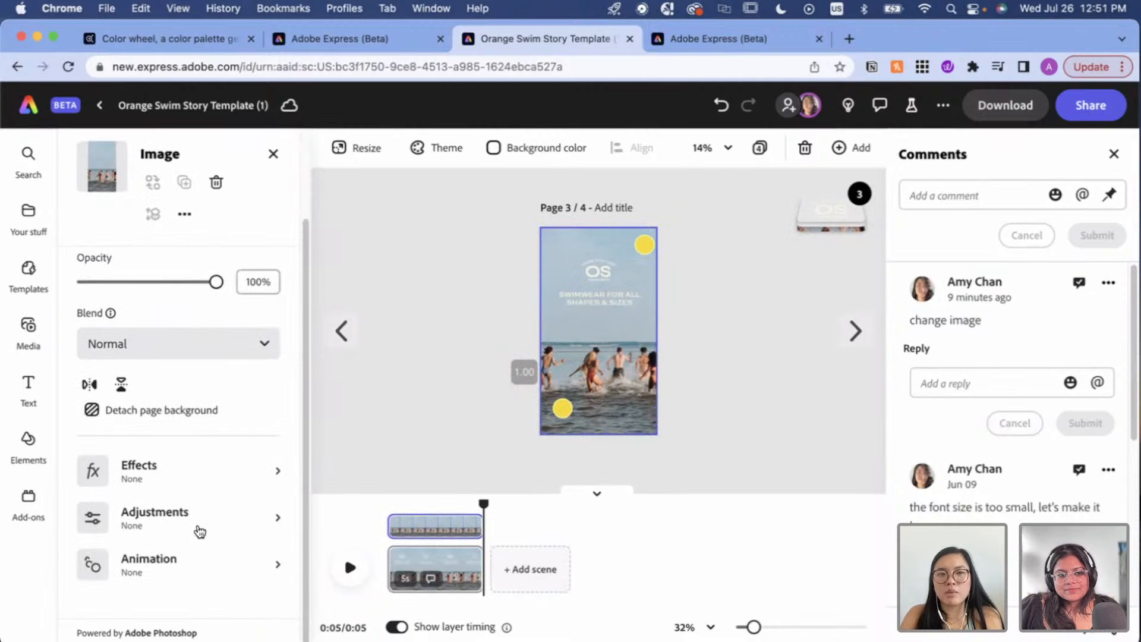
click(1091, 105)
click(711, 413)
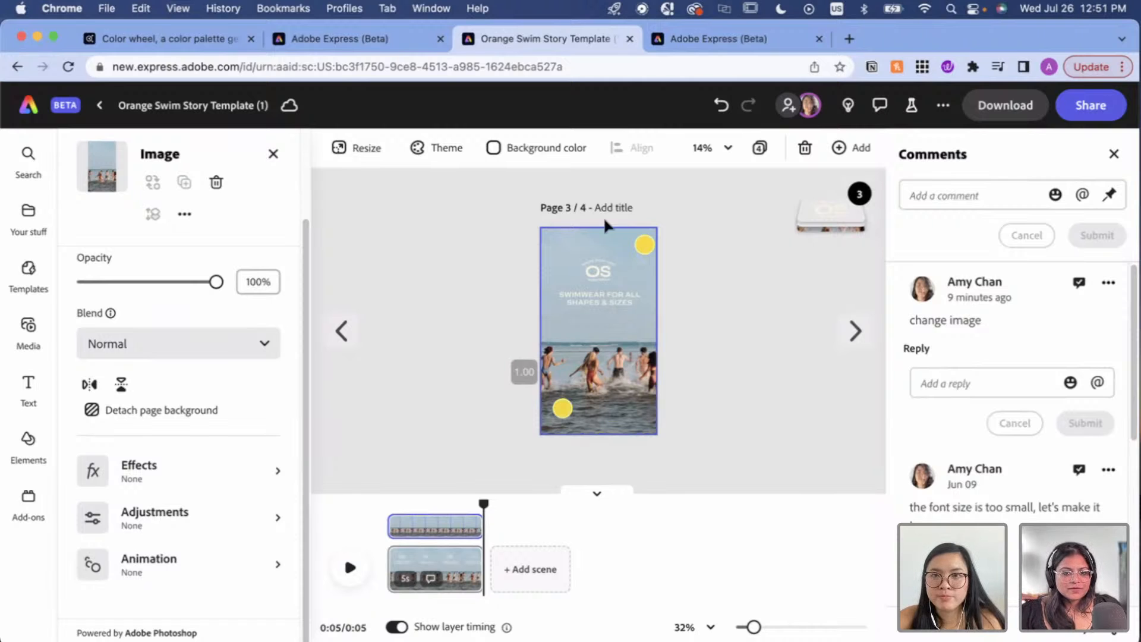
Return to the Adobe Express home page and open the recent file Orange Swim Story Template - July 26, 2023, 18.33.26.
mouse_move(982, 39)
mouse_down()
mouse_move(975, 123)
mouse_move(972, 45)
mouse_up()
click(333, 130)
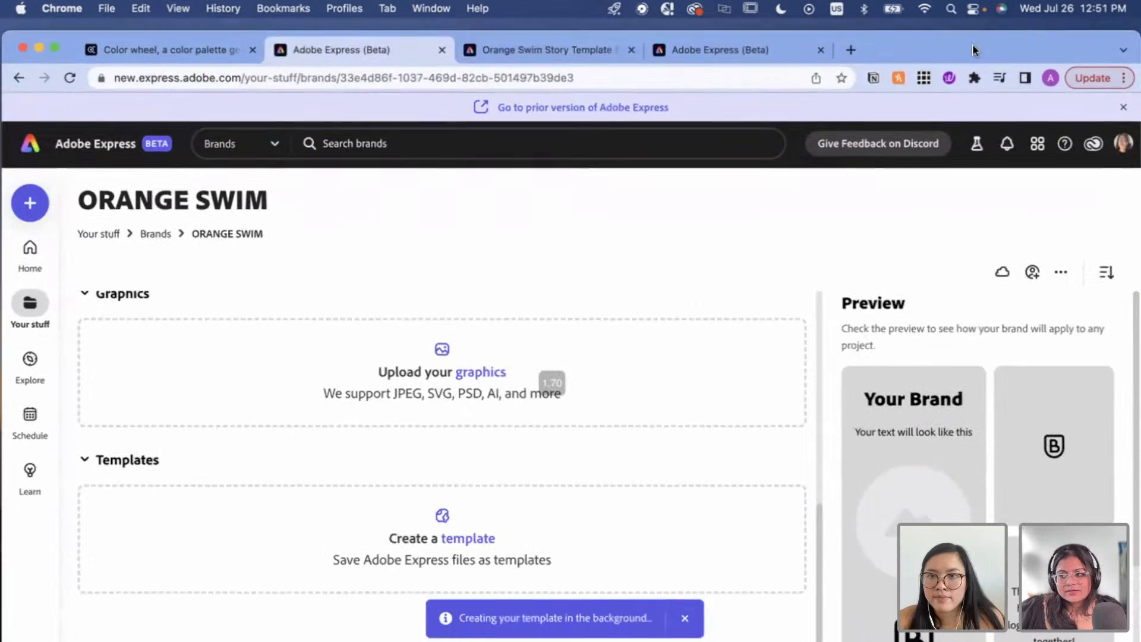
click(32, 240)
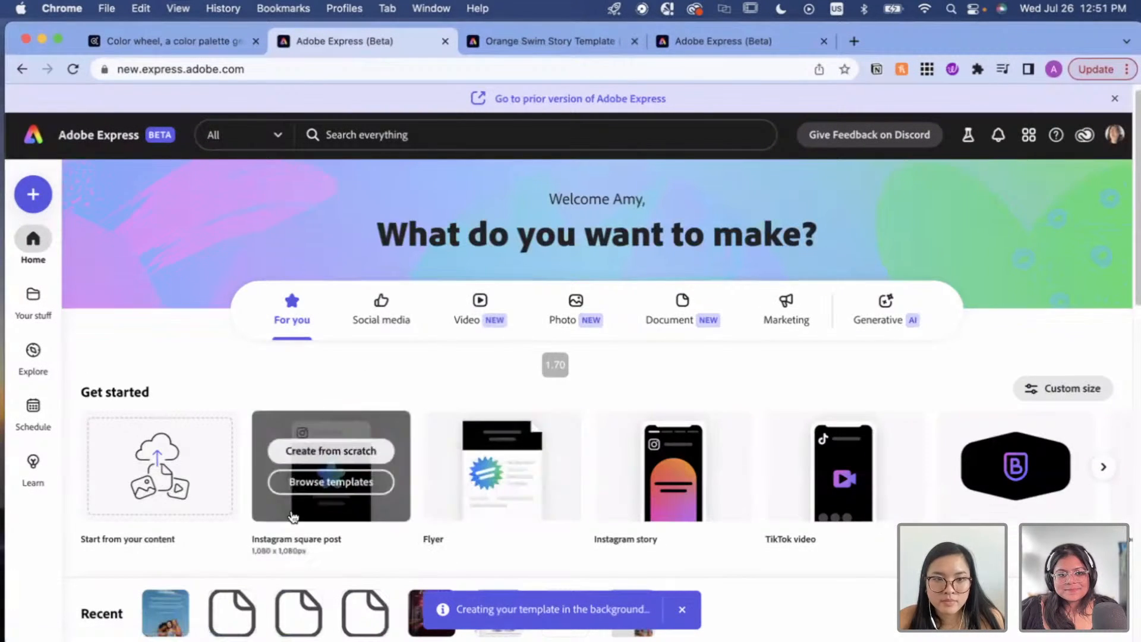
scroll(279, 513, down, 5)
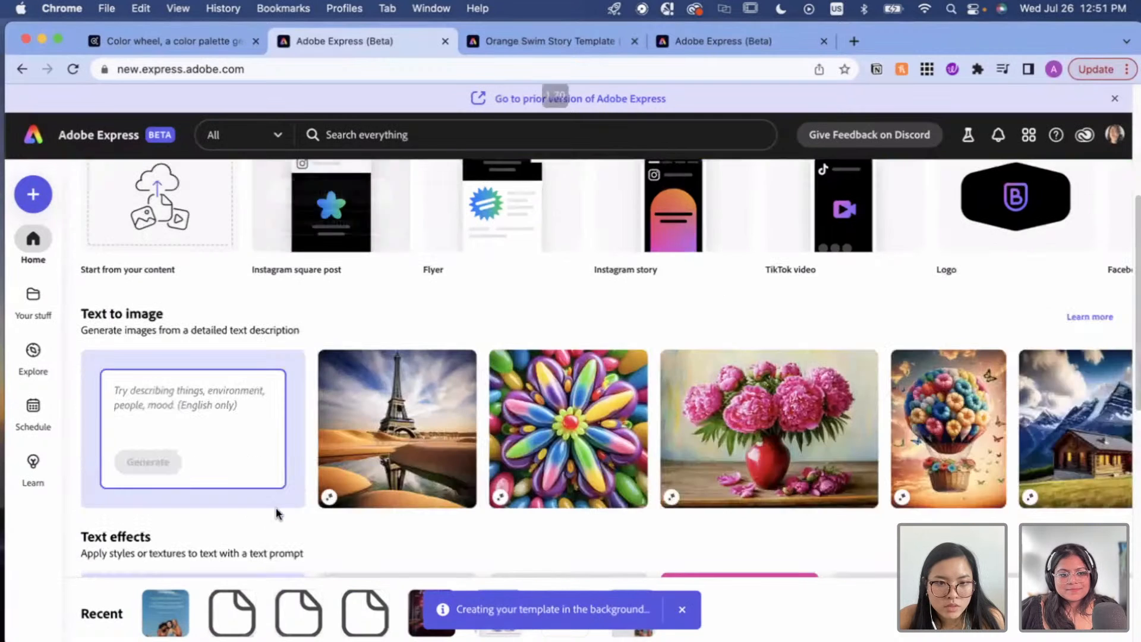
click(234, 632)
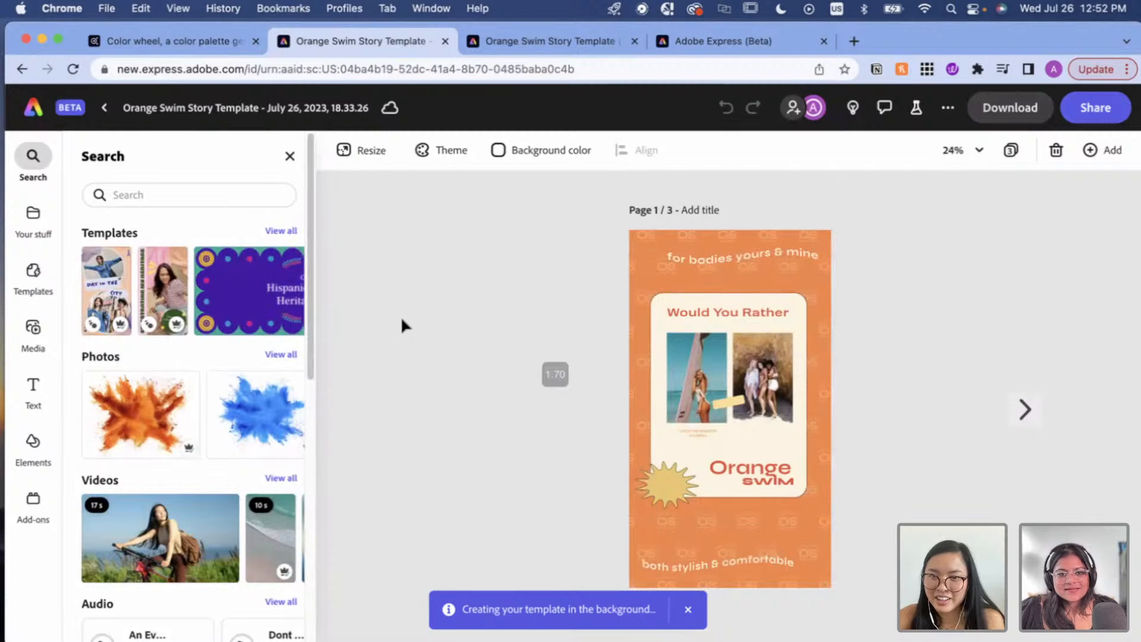
Review the schedule-post options for page 1, including the social media channels and draft setting, and close them without scheduling.
click(795, 278)
click(1088, 113)
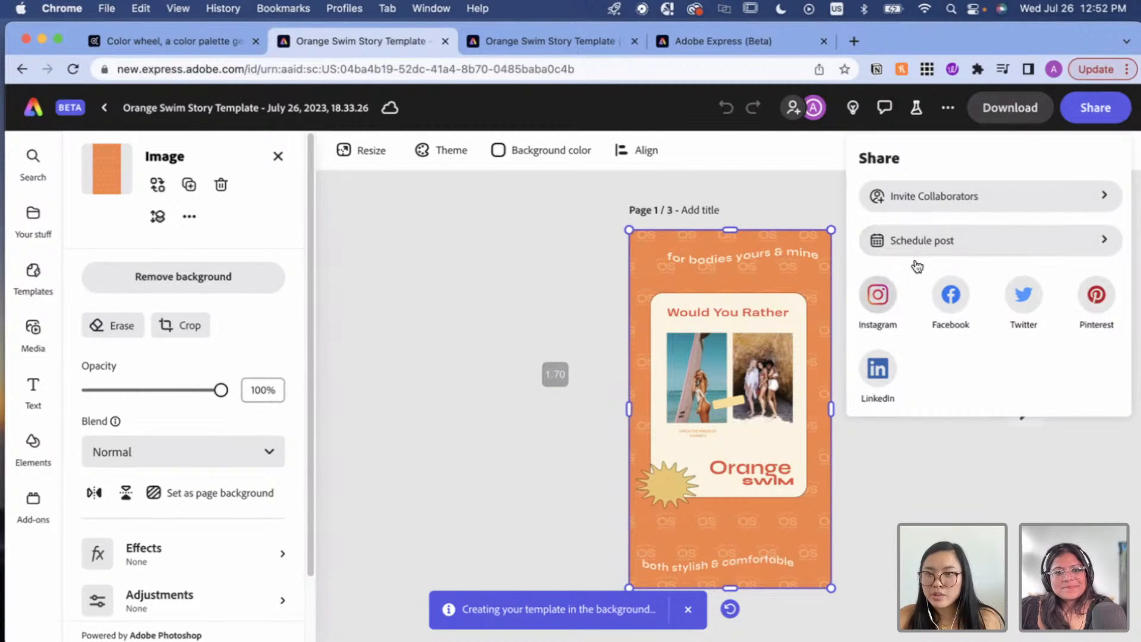
click(1076, 252)
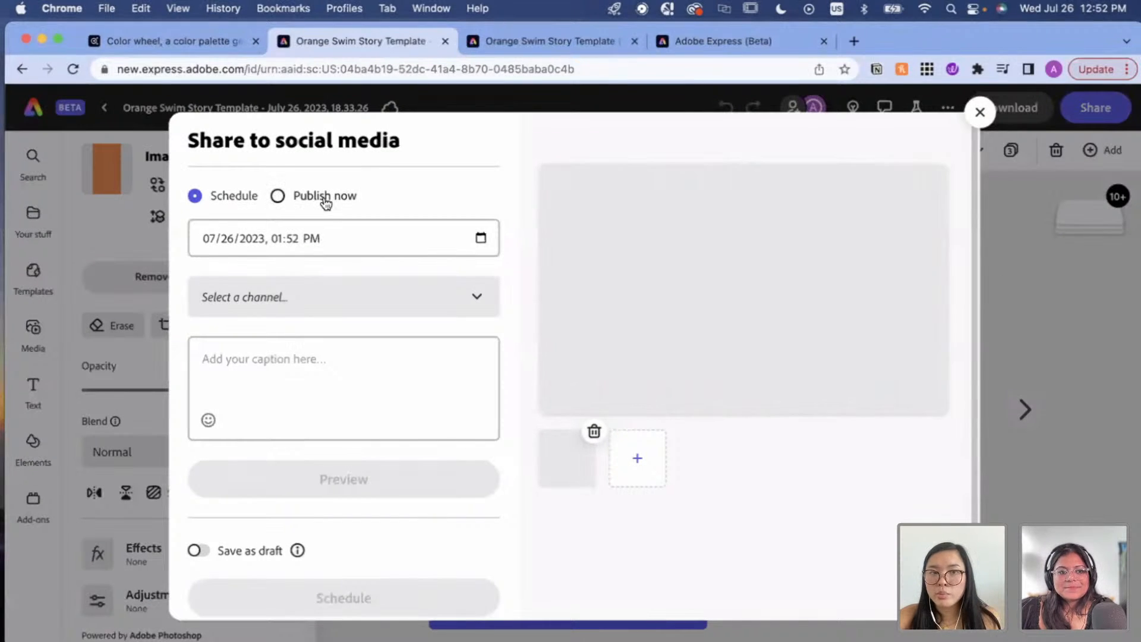
click(288, 295)
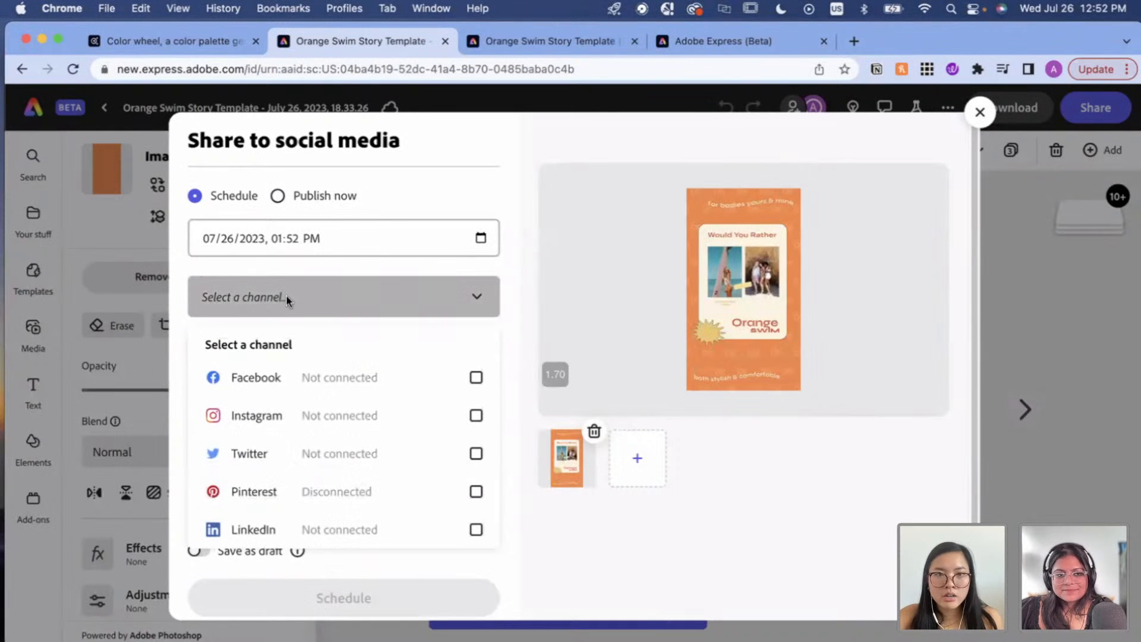
click(366, 301)
scroll(256, 367, down, 1)
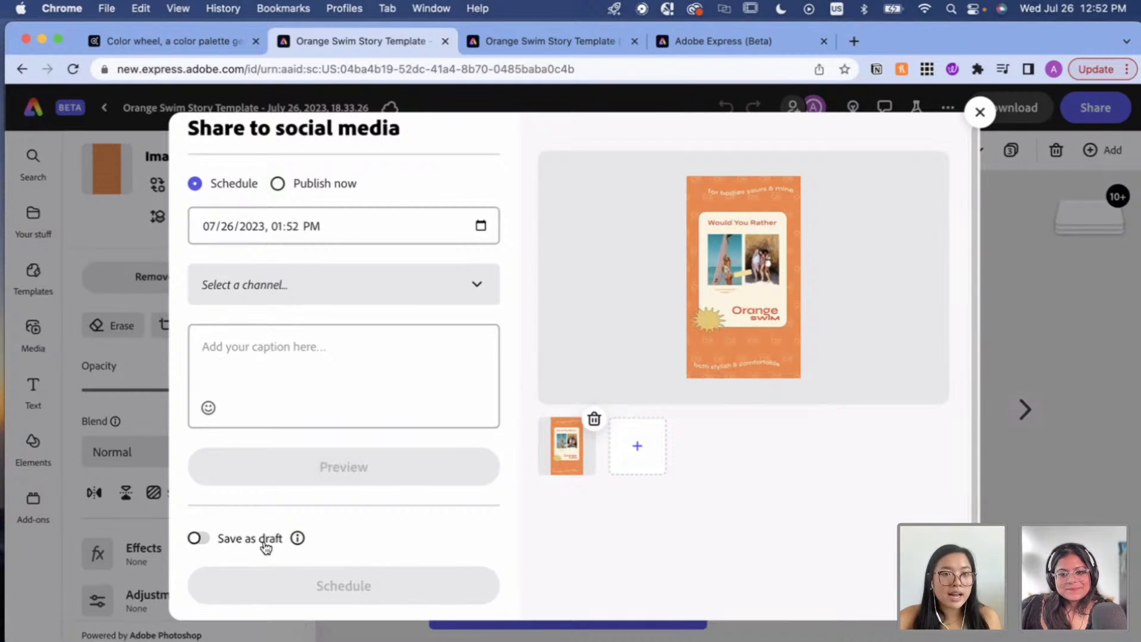
mouse_move(298, 542)
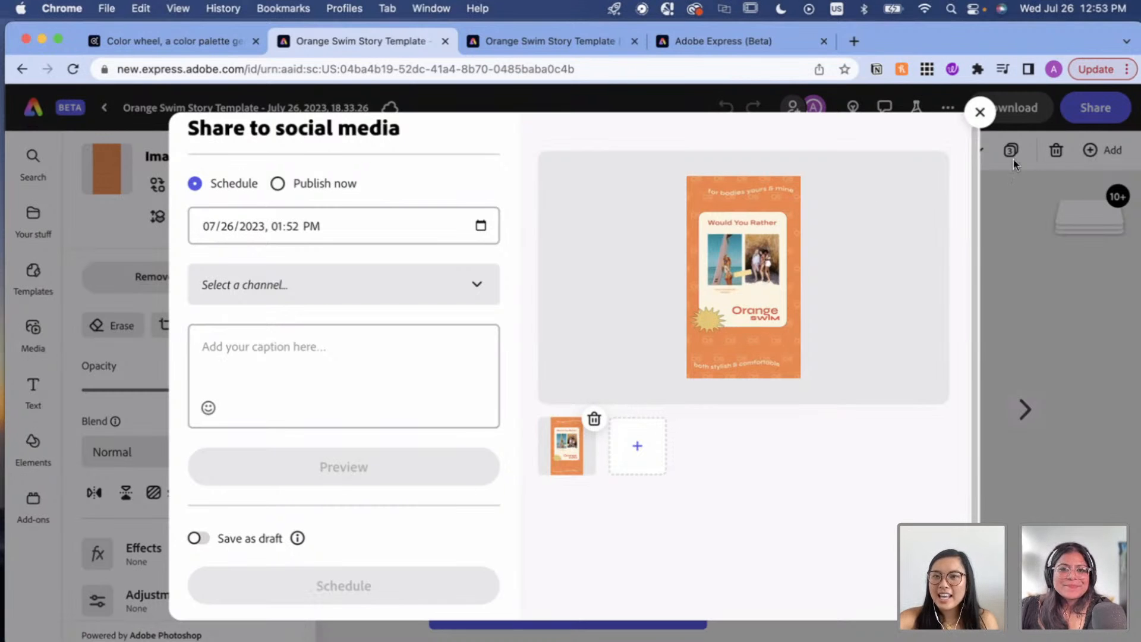
click(979, 111)
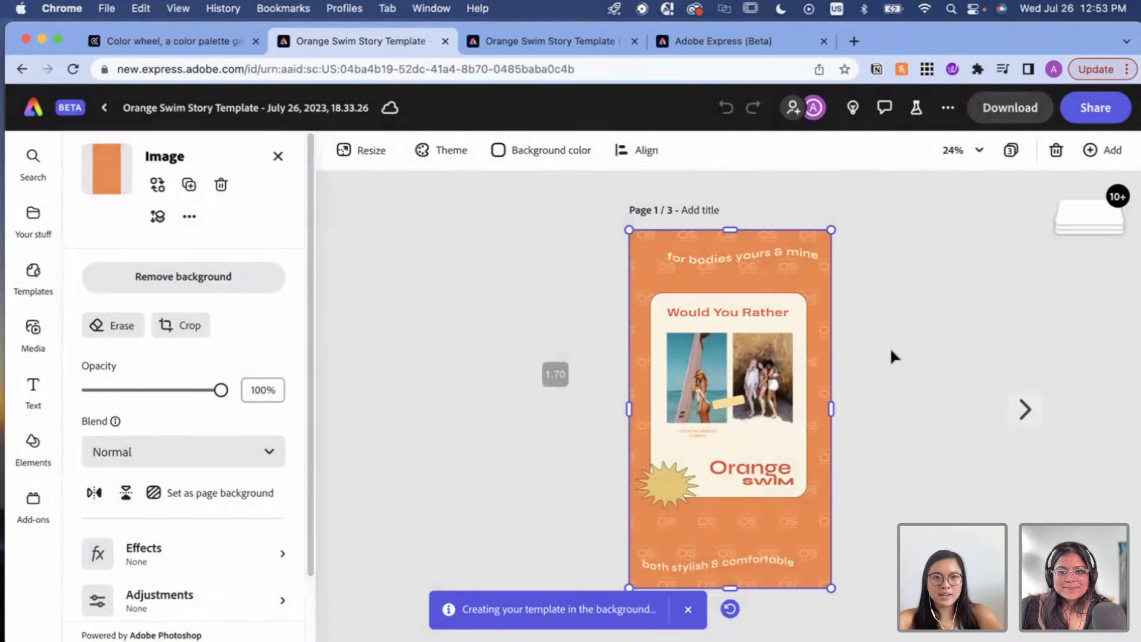
Switch to Illustrator and bring up the Orange Swim.ai document.
key(super+Tab)
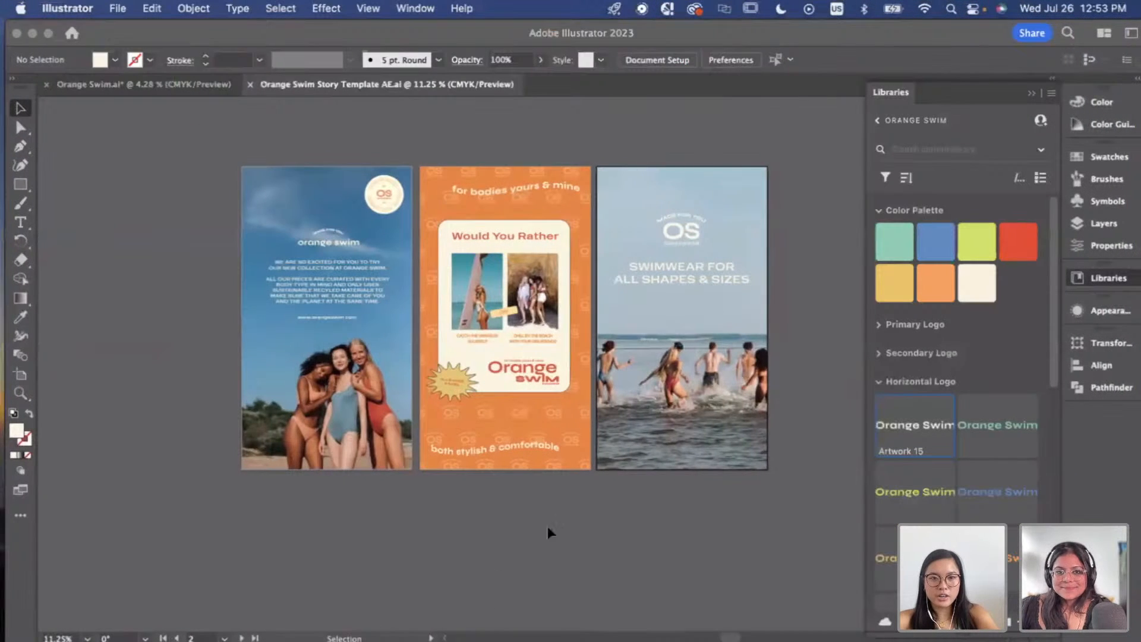
scroll(445, 368, down, 1)
drag(222, 29, 217, 133)
click(137, 190)
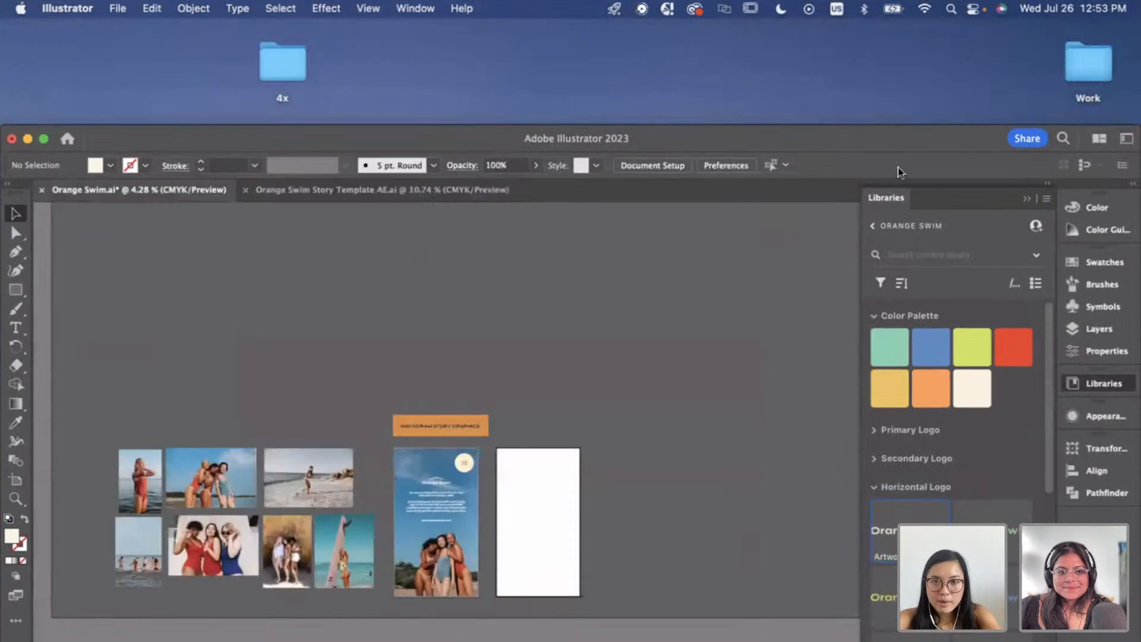
drag(914, 145, 926, 39)
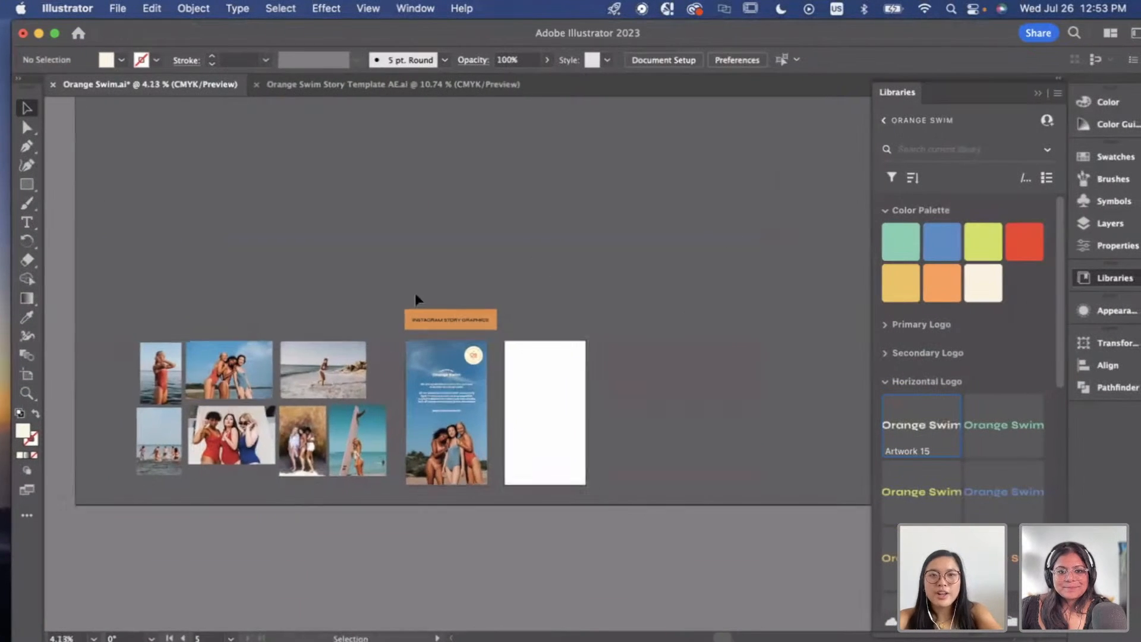
Examine the Orange Swim.ai artboards, from the creative brief and logo variations to the brand elements, colors and Instagram story graphics.
scroll(523, 330, down, 2)
scroll(523, 329, up, 5)
scroll(500, 368, up, 3)
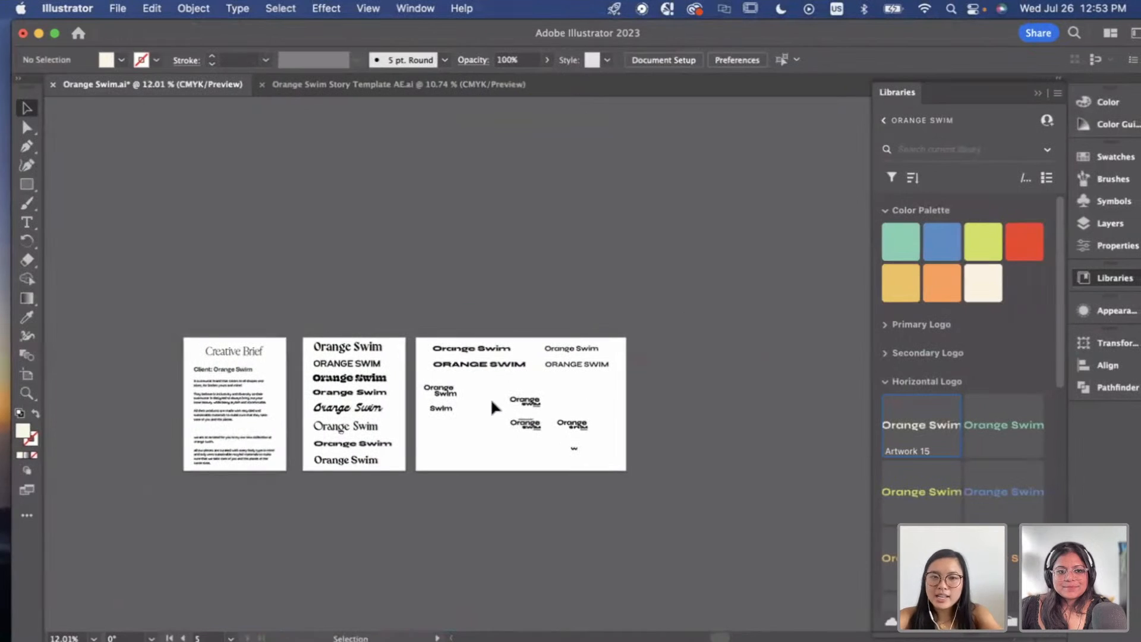
scroll(487, 392, up, 10)
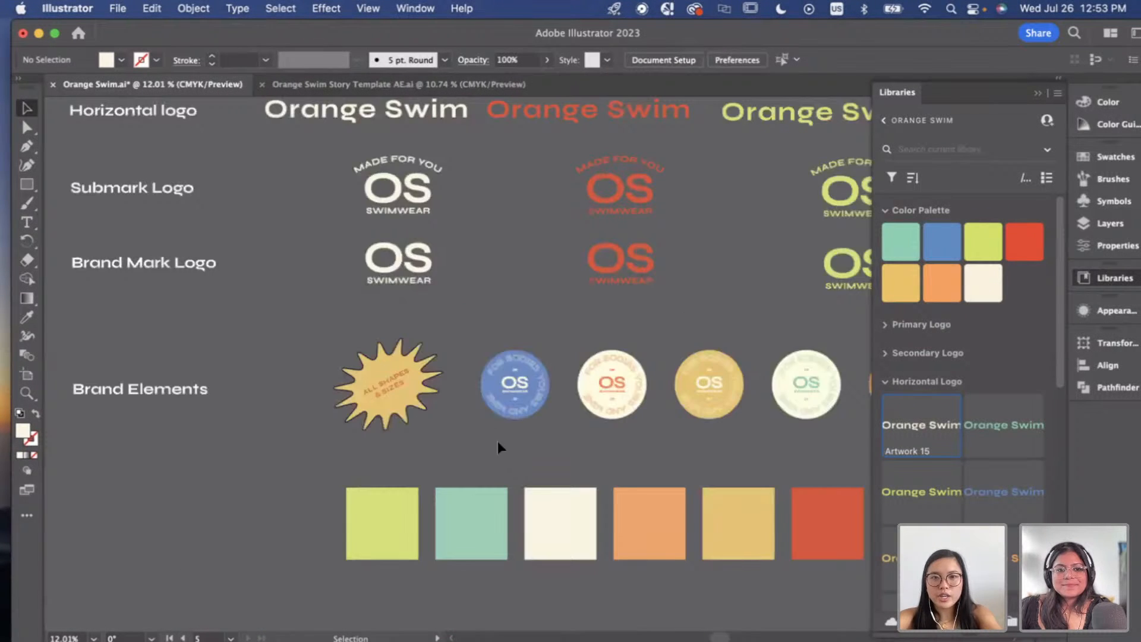
scroll(397, 374, down, 3)
scroll(397, 374, right, 4)
scroll(397, 374, up, 2)
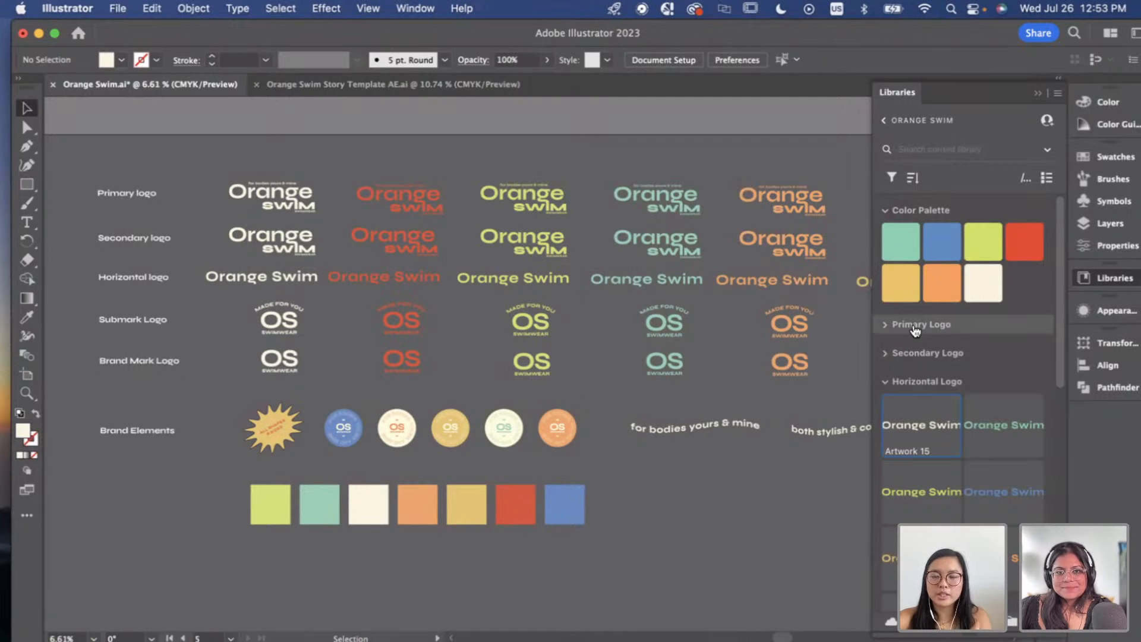
scroll(675, 499, down, 10)
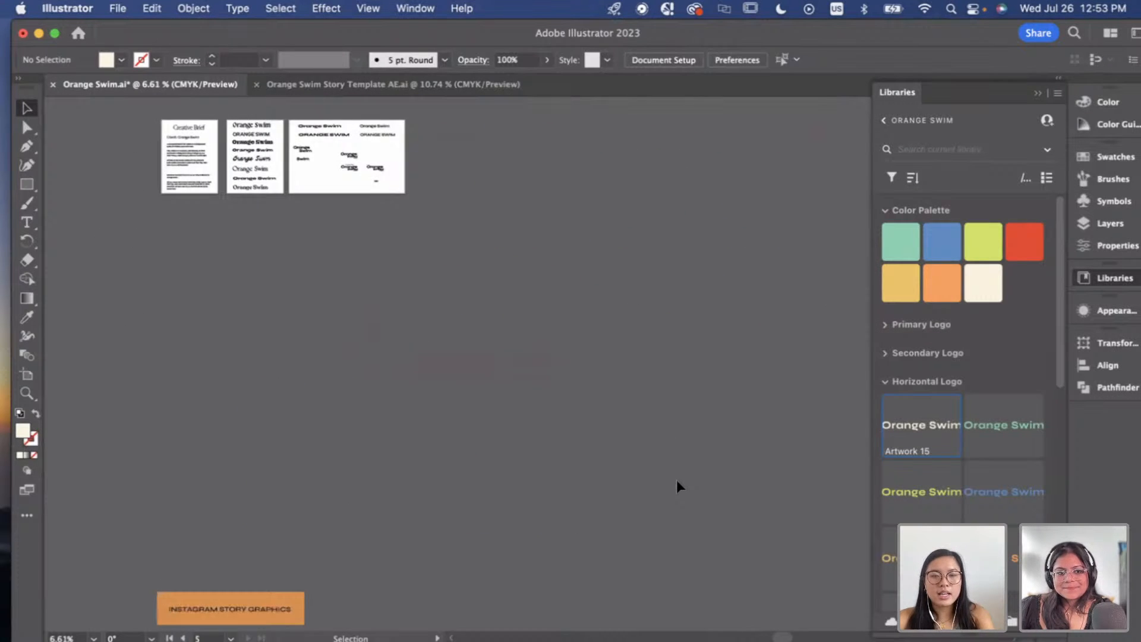
scroll(676, 480, down, 10)
scroll(675, 477, left, 7)
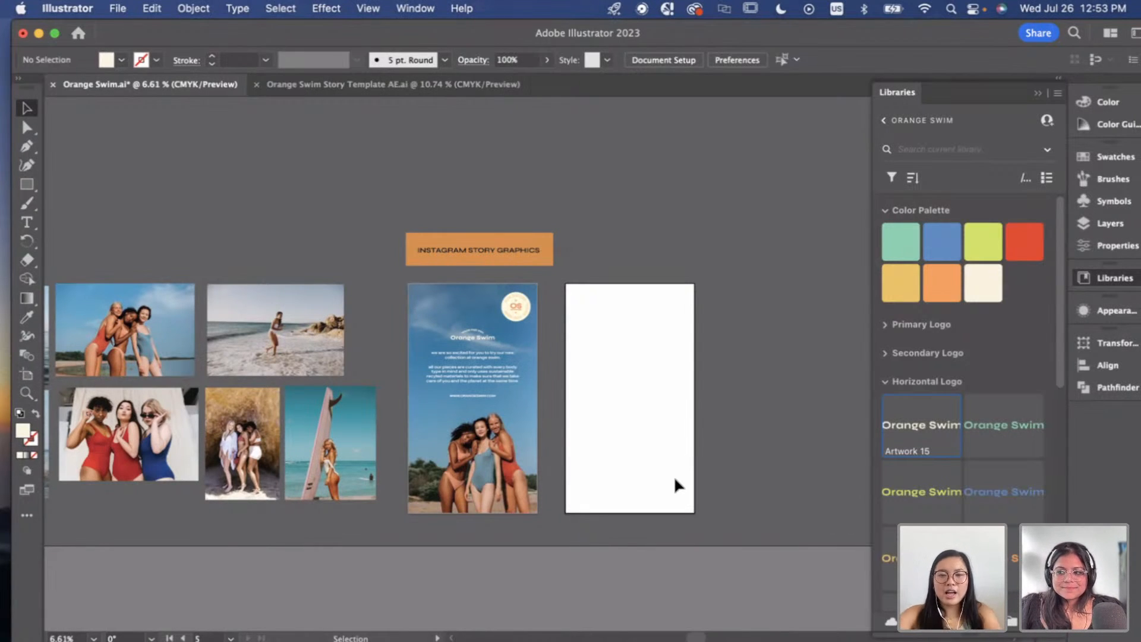
Switch back to Adobe Express in Chrome, go to the home page, and begin a project from your own content.
key(ctrl+Right)
drag(1023, 31, 1018, 109)
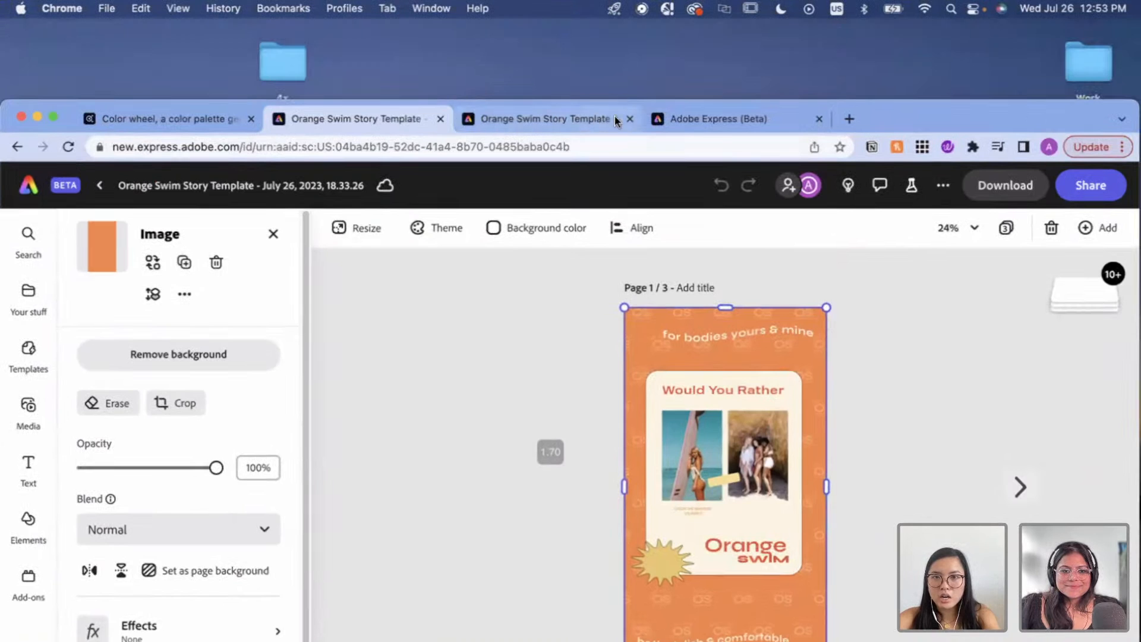
click(693, 117)
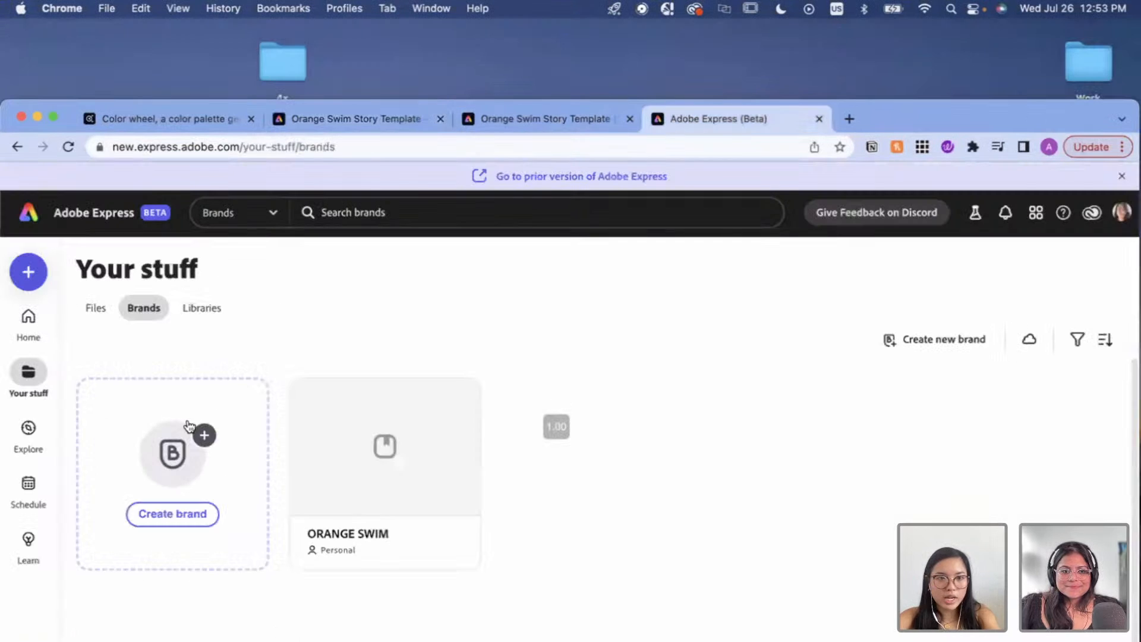
click(37, 328)
drag(933, 114, 938, 34)
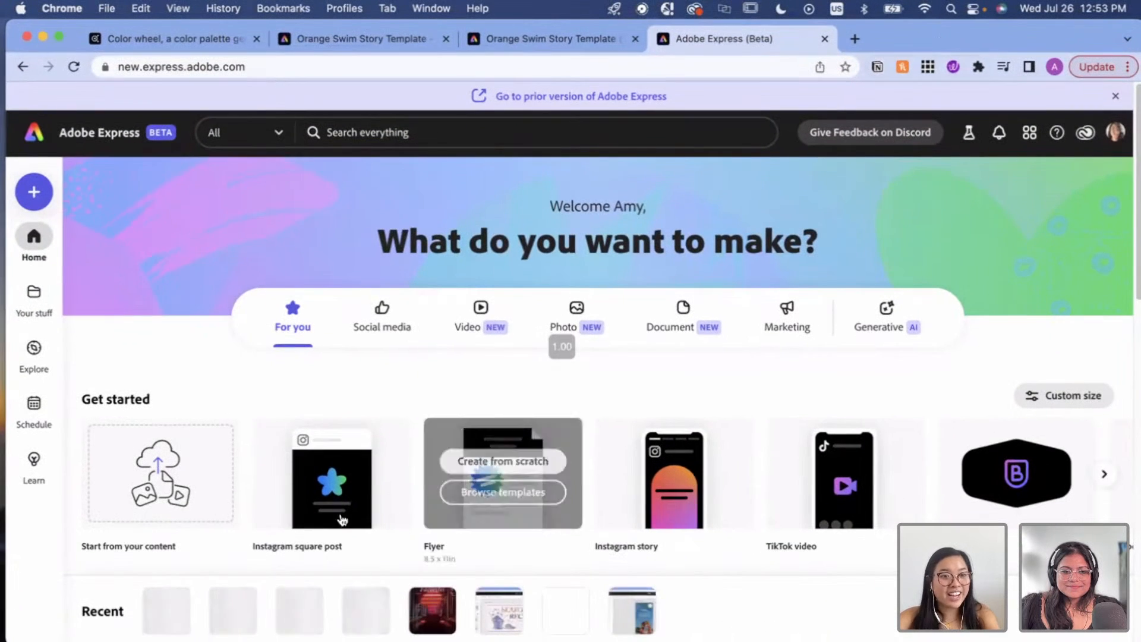
click(155, 471)
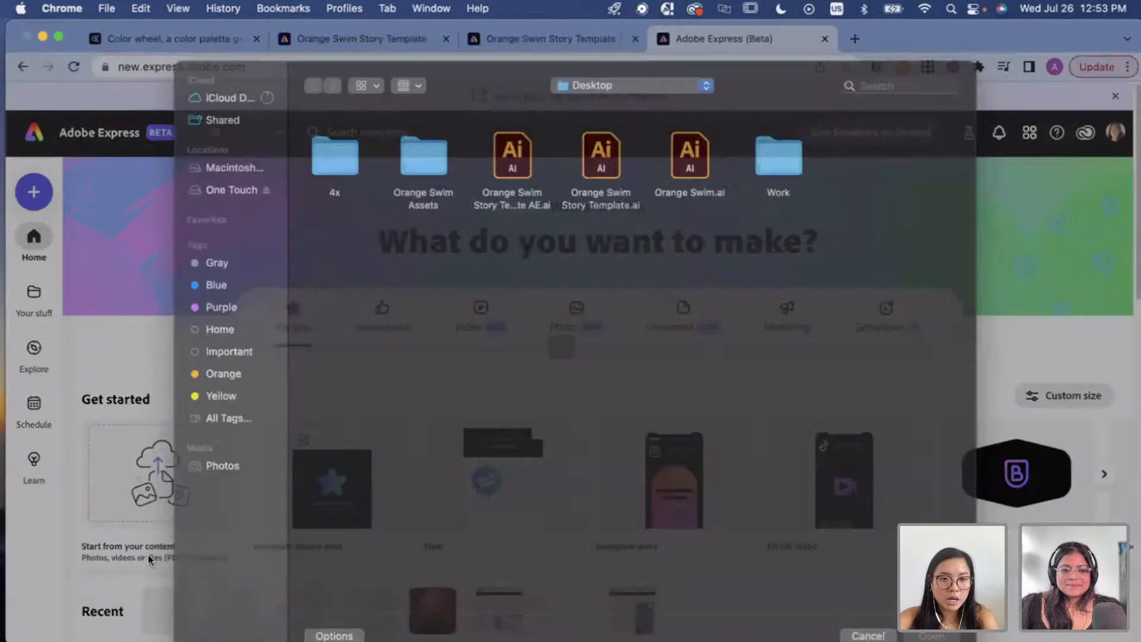